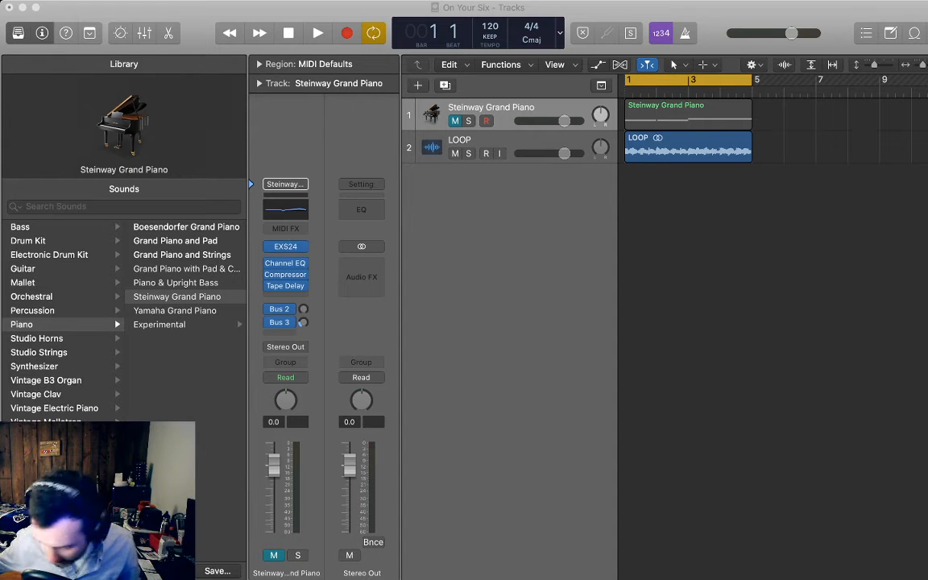
Play back the cycled section, return to bar 1, and select the LOOP track with all regions deselected
key(super+Tab)
key(space)
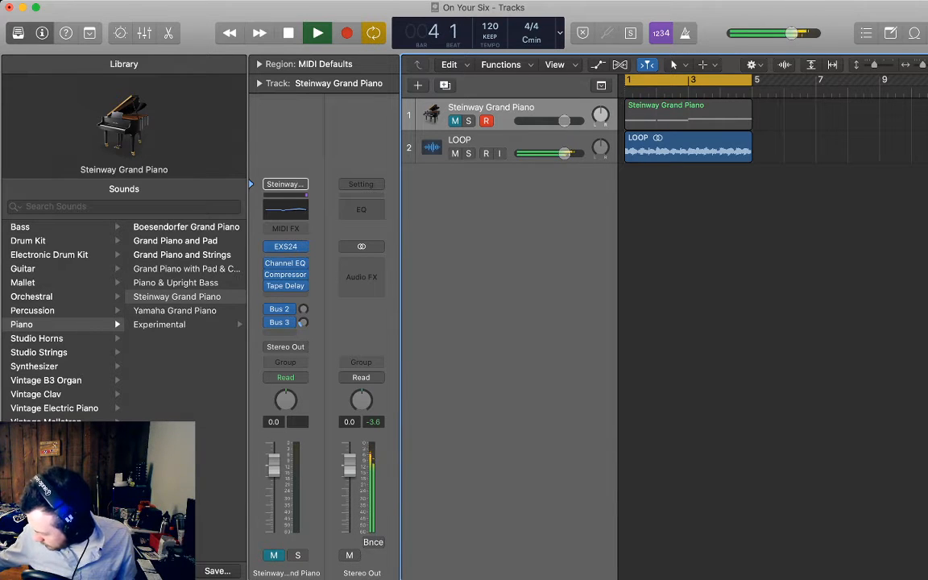
key(space)
key(Return)
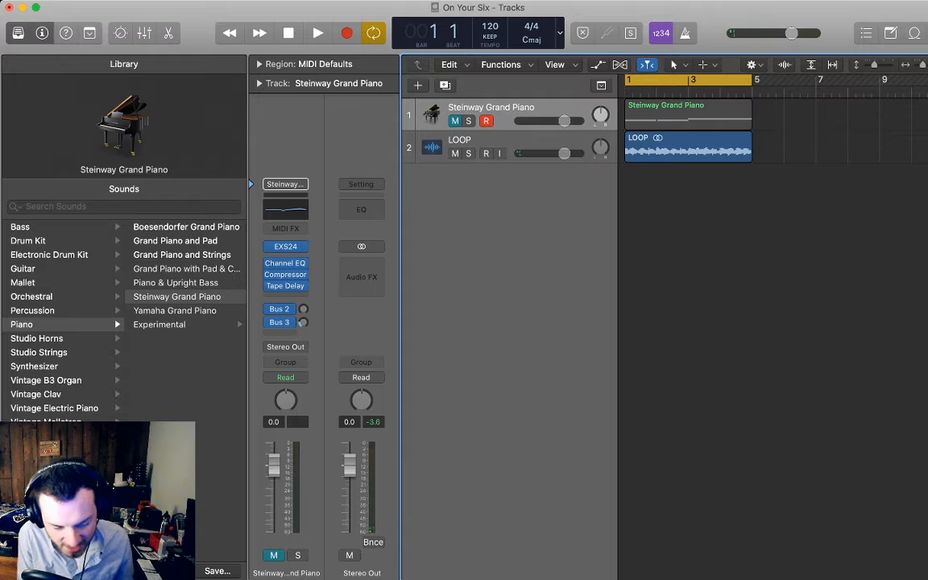
key(Down)
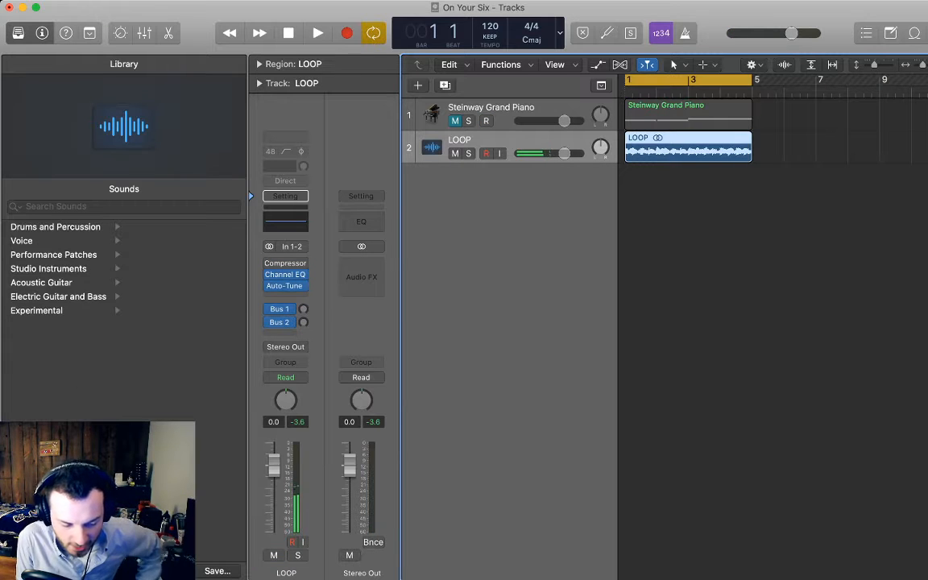
key(shift+super+a)
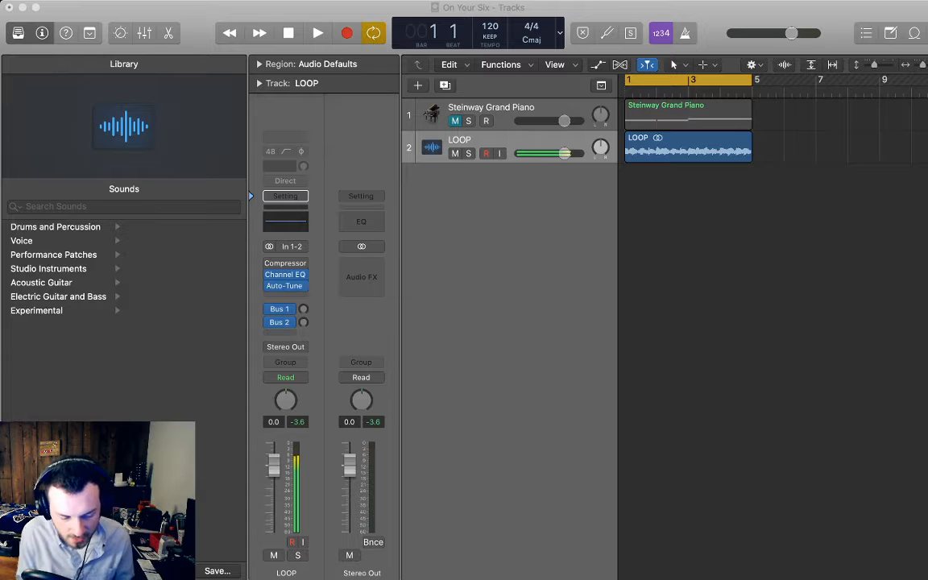
Add the Cymatics Cobra Kick 4 sample on a new track below LOOP and place it at bar 5
drag(927, 176, 852, 179)
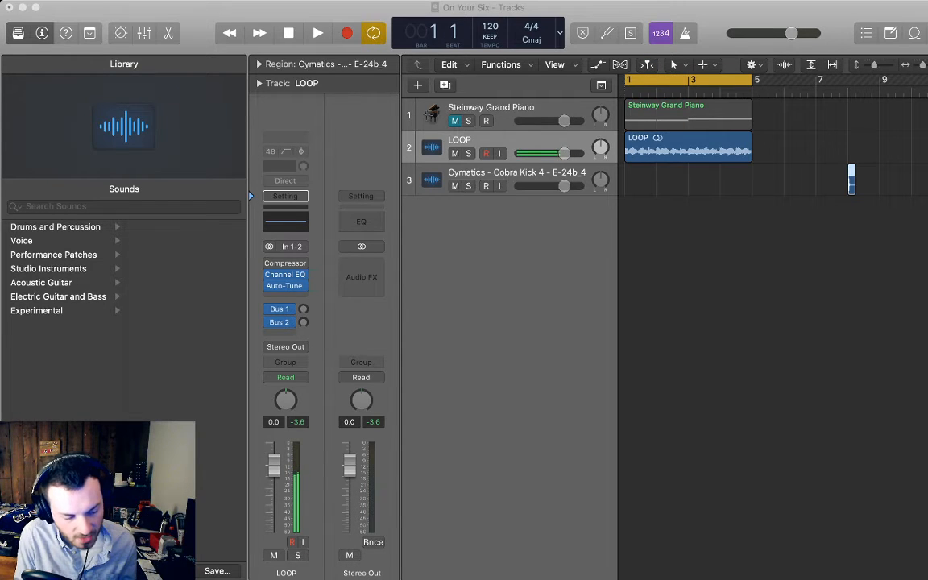
drag(851, 179, 757, 179)
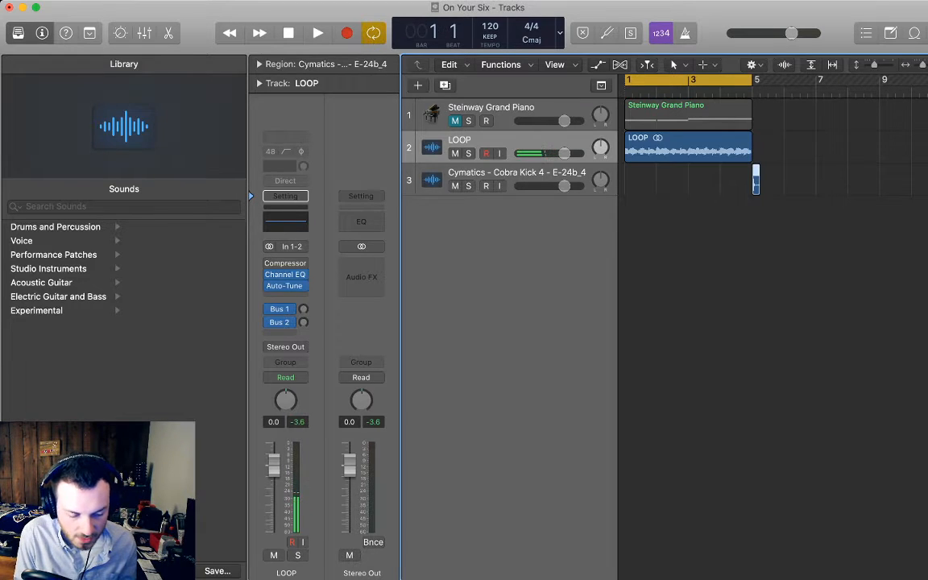
Turn off cycle mode, repeat the LOOP region out to bar 9, and play it past the kick at bar 5
key(c)
drag(750, 138, 879, 138)
key(space)
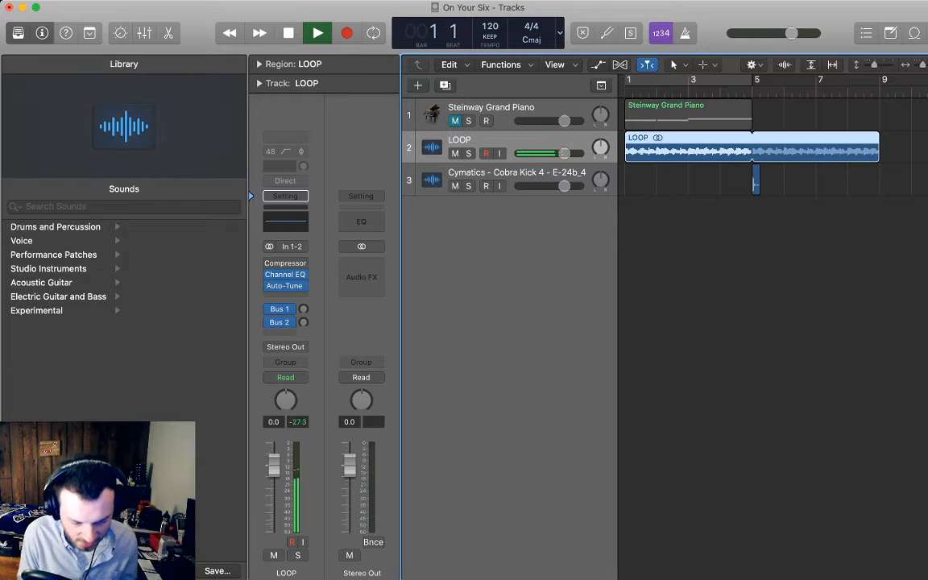
click(806, 242)
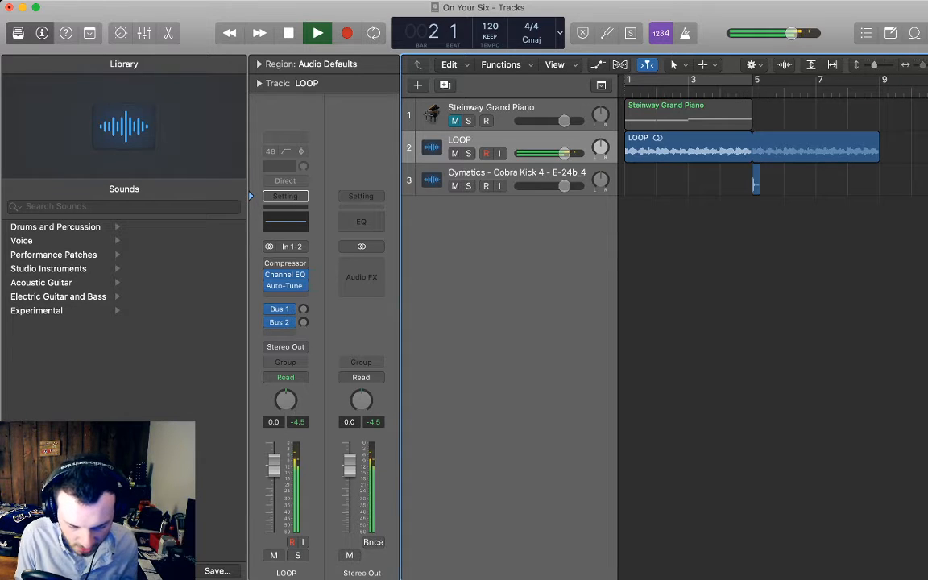
scroll(774, 202, down, 2)
scroll(774, 202, right, 1)
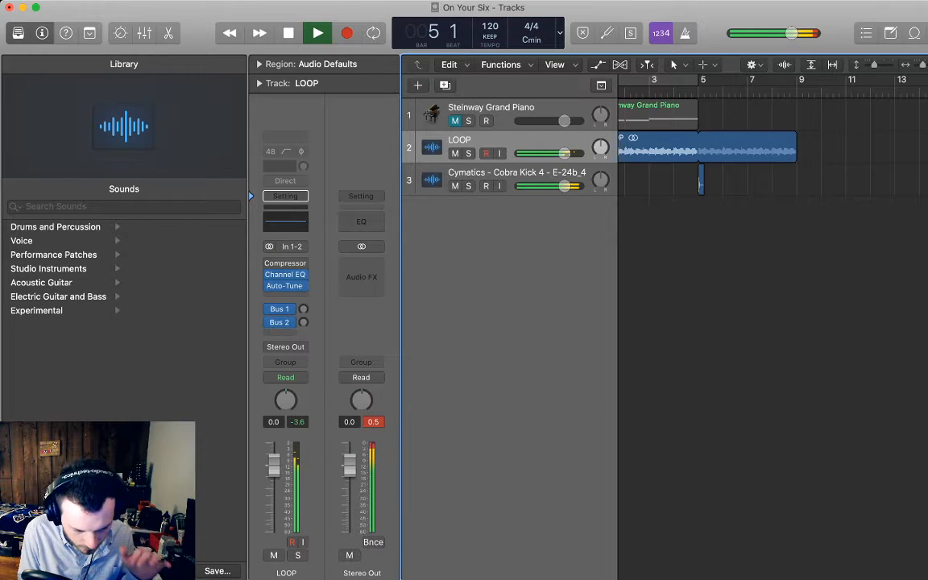
key(space)
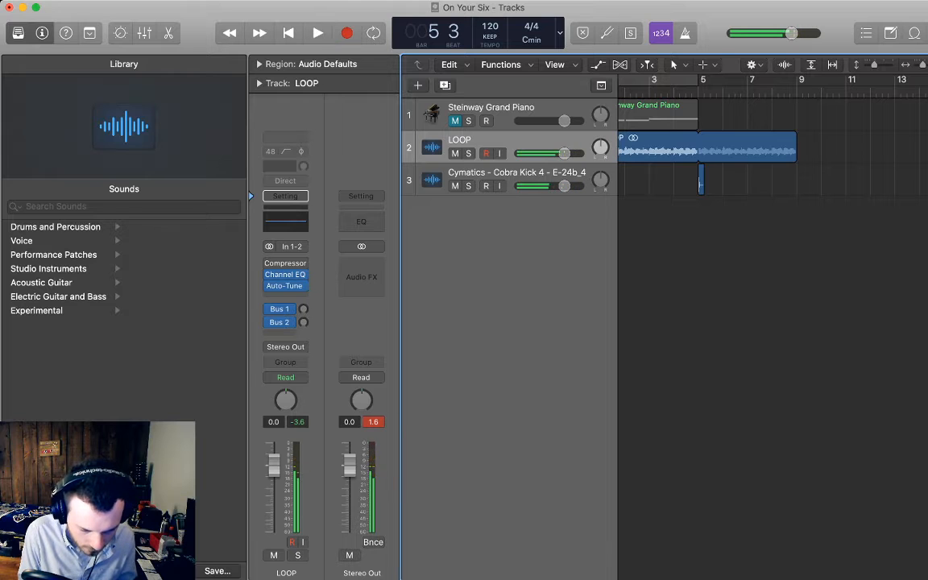
Select the Cobra Kick 4 track and play its kick at bar 5 with cycle mode off, stopping at beat 4
key(super+Right)
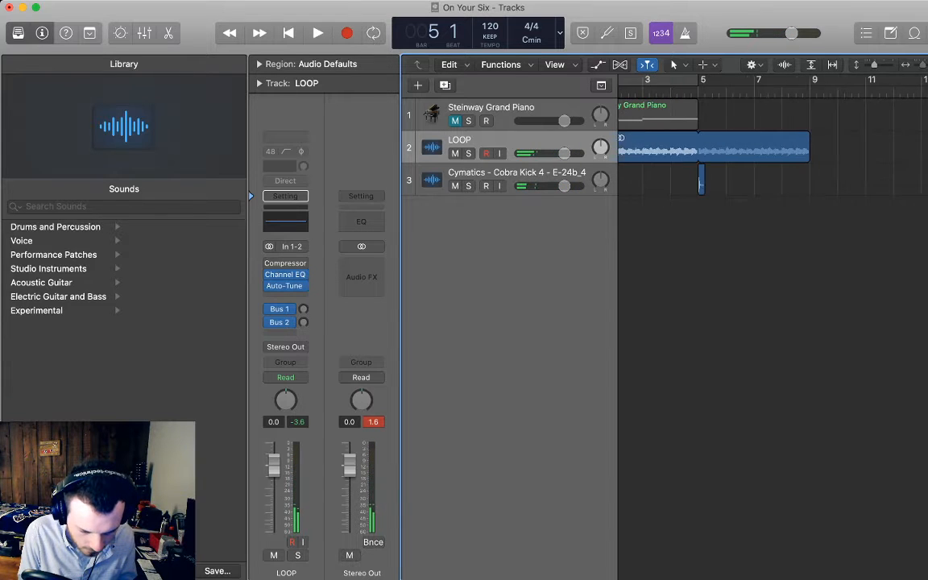
key(super+Right)
key(super+Right)
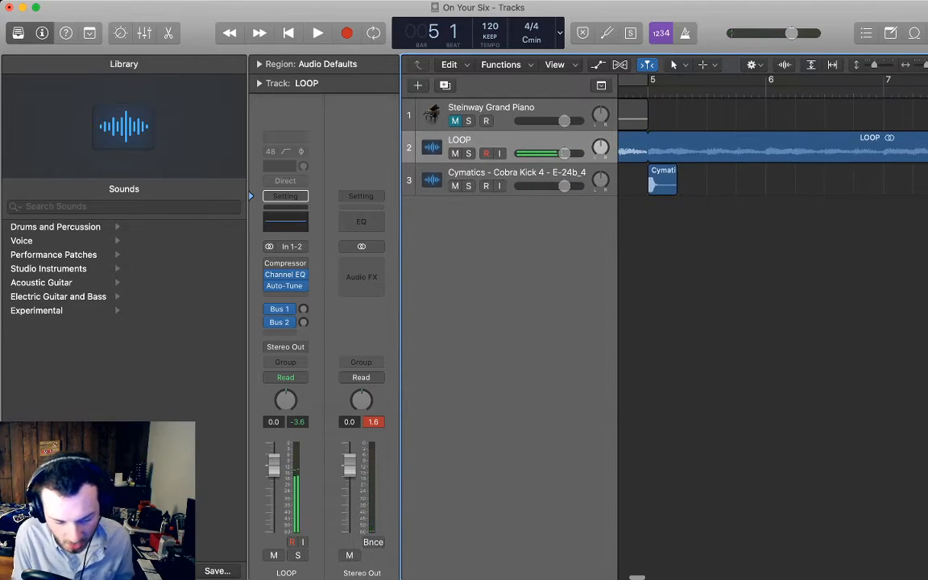
click(516, 179)
key(c)
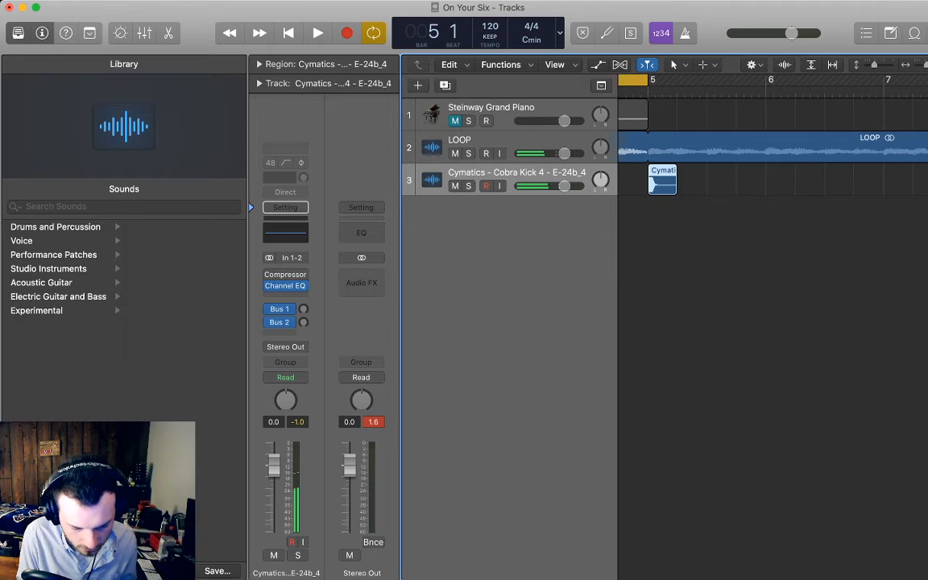
key(space)
key(space)
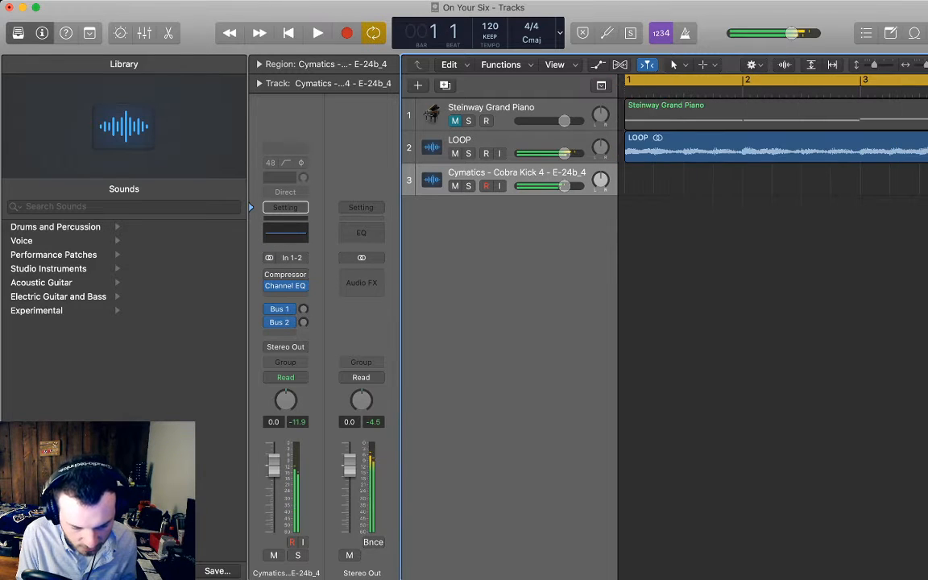
key(c)
scroll(774, 179, right, 10)
scroll(774, 179, left, 2)
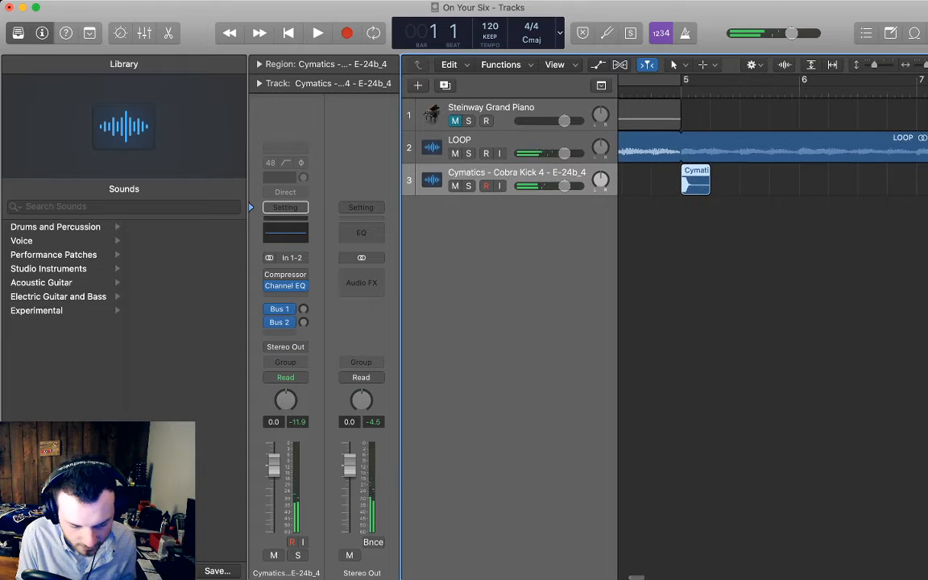
key(space)
key(space)
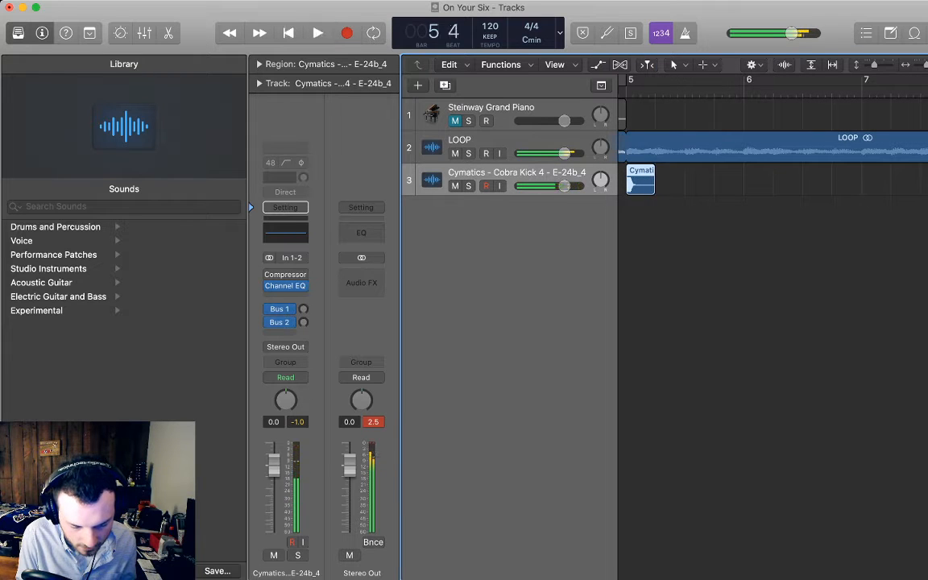
Paste a copy of the kick at bar 5, beat 4 on the Cobra Kick 4 track
key(super+v)
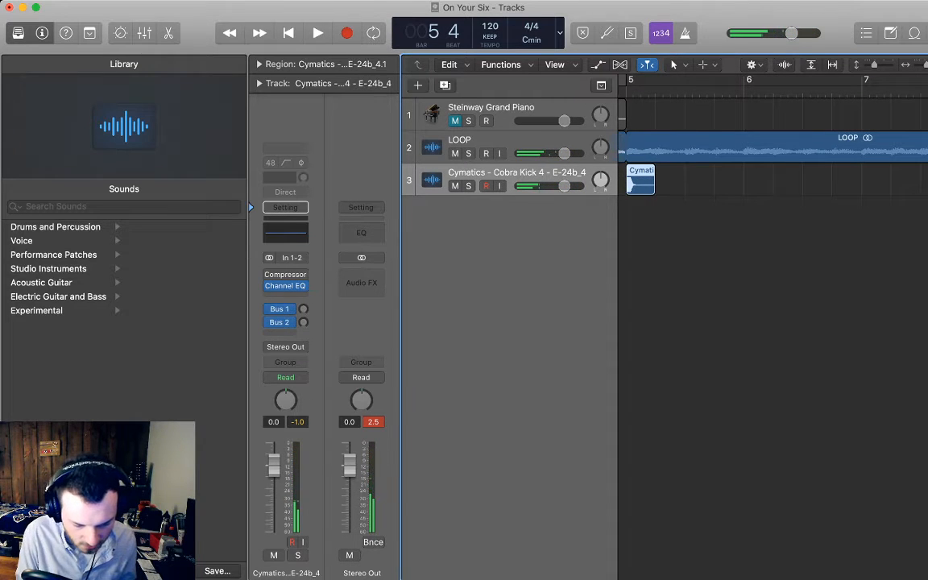
key(super+z)
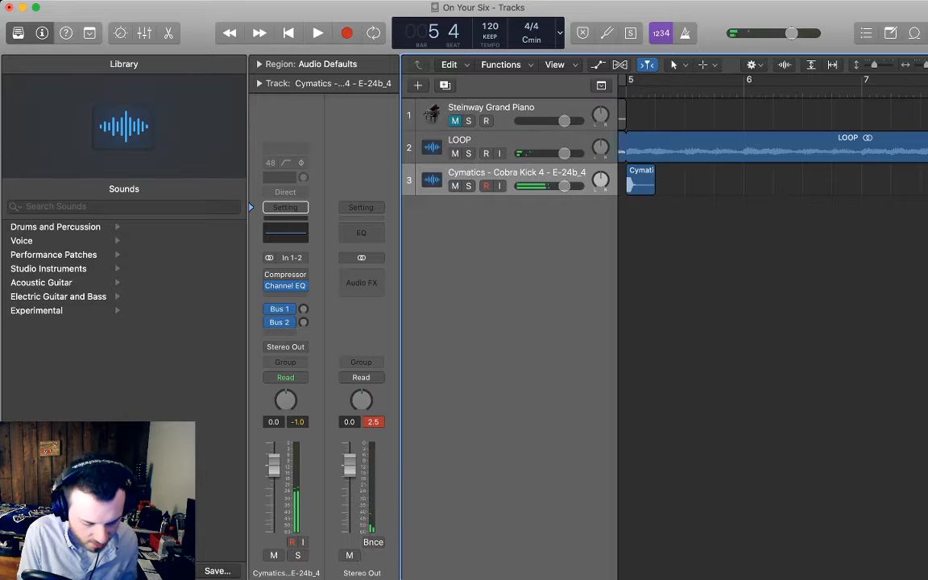
key(super+v)
key(super+v)
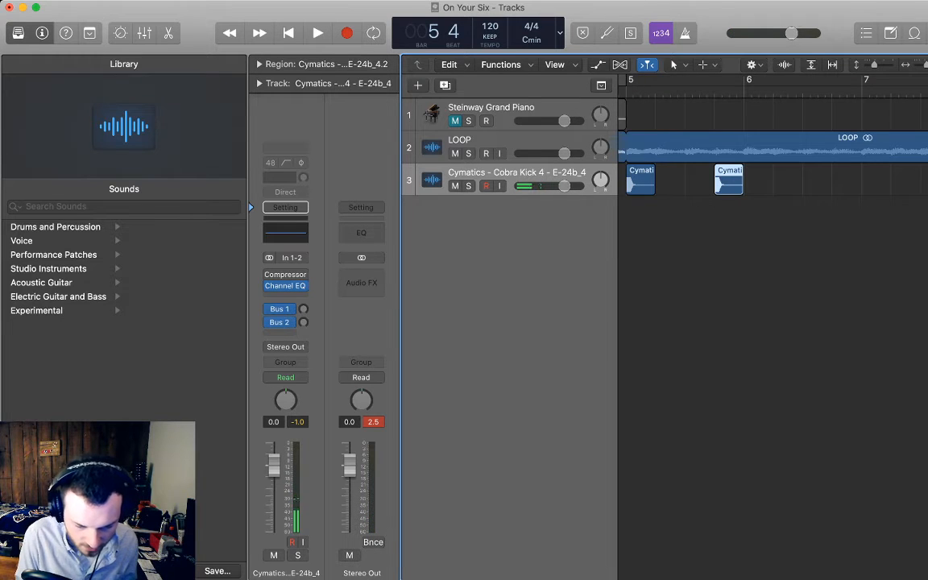
Trim the kick copy at bar 5, beat 4 to half a beat and repeat it twice directly after itself
key(super+Right)
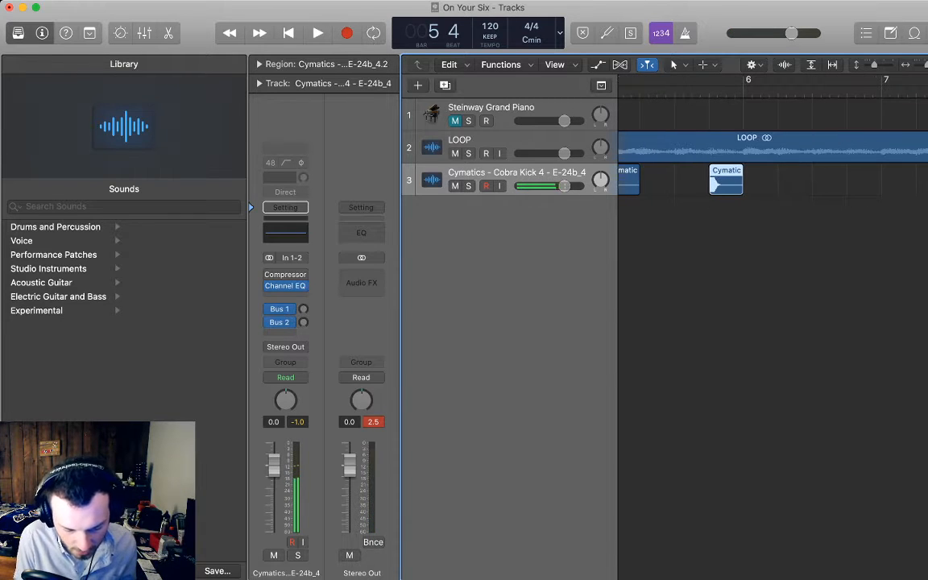
drag(743, 189, 726, 189)
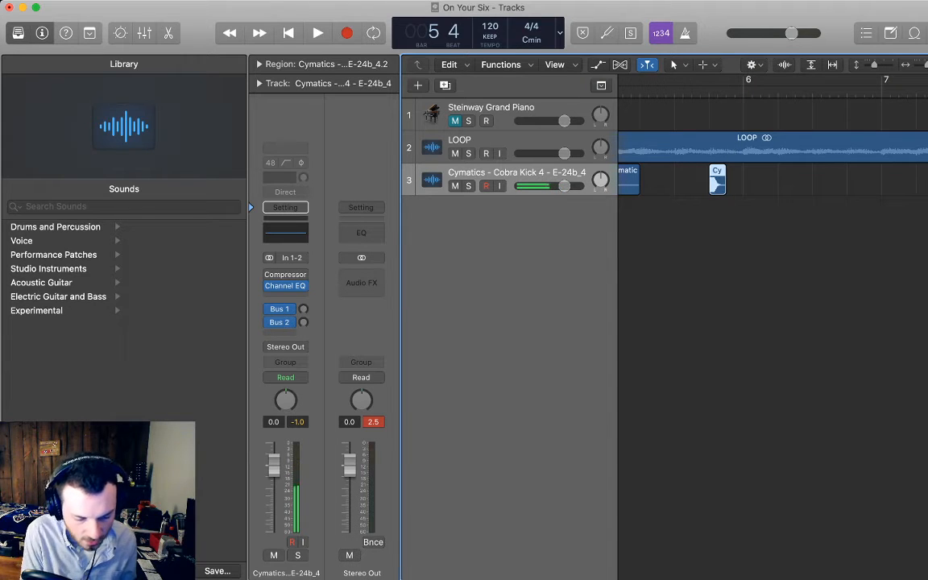
key(super+r)
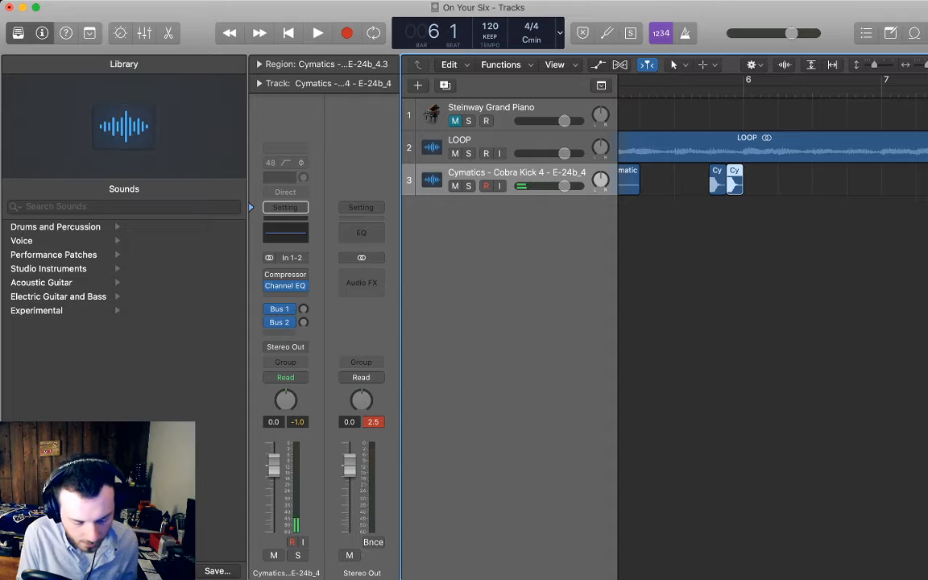
key(super+r)
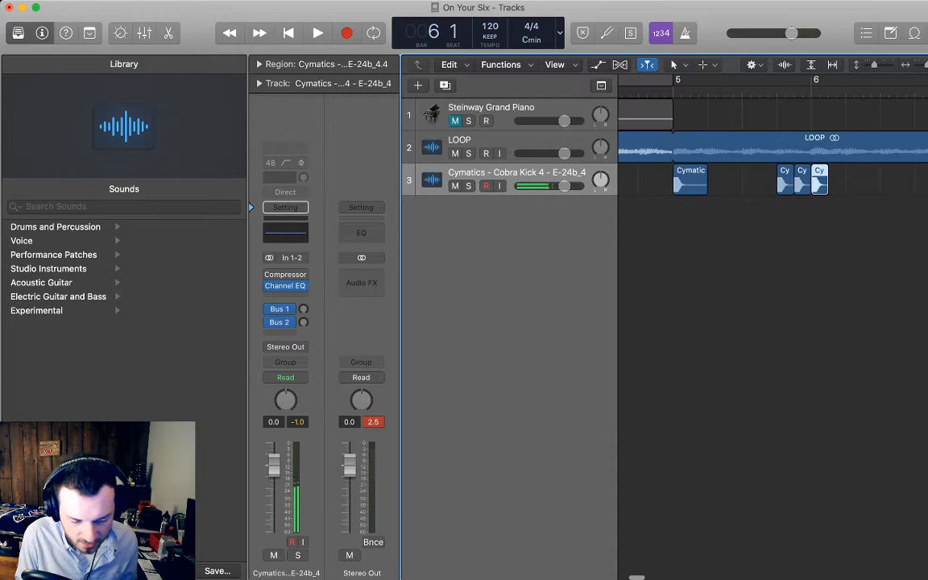
Play the kick pattern through bar 5 and move the three short kicks so they start at bar 6
key(space)
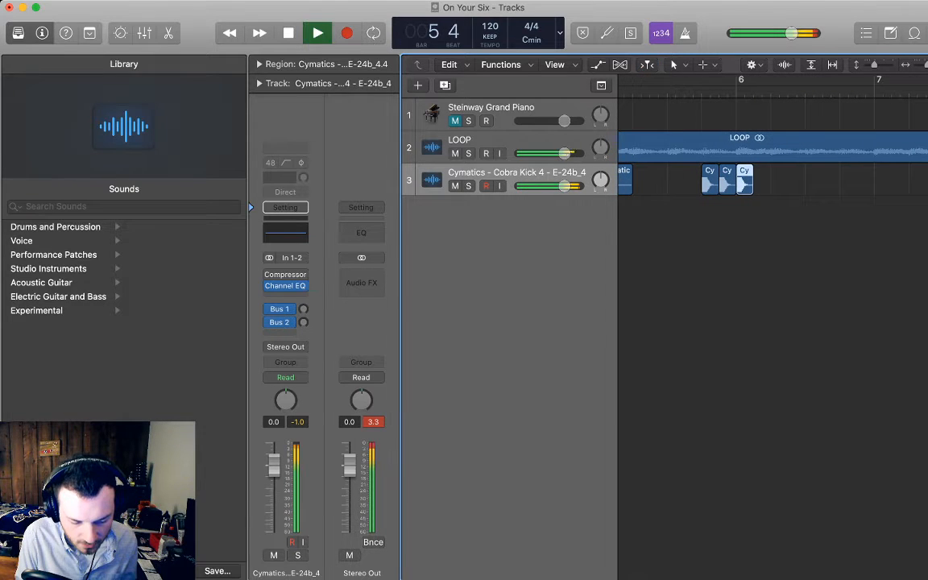
key(space)
drag(769, 216, 762, 184)
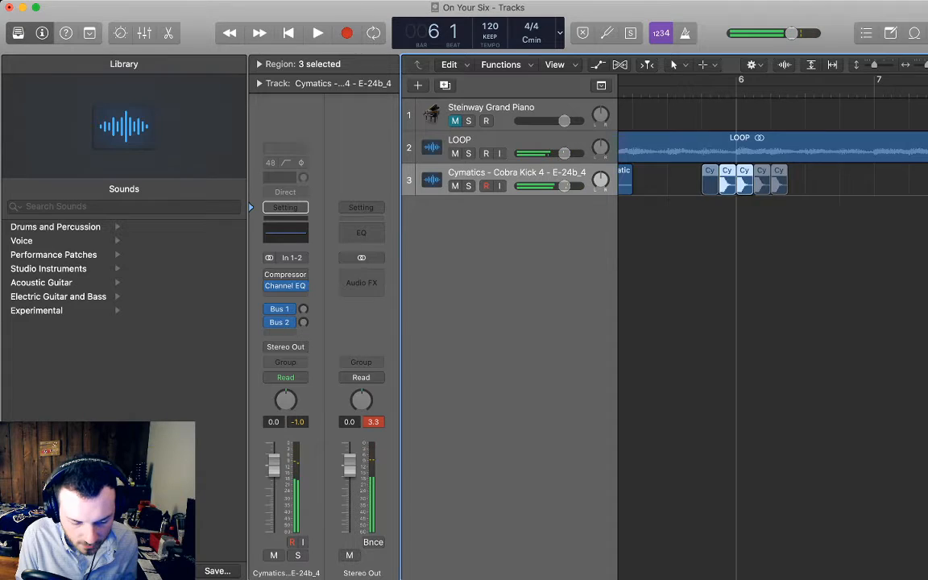
scroll(762, 184, left, 3)
Play through the three kicks in bar 6 and paste a short kick at the start of bar 7
key(space)
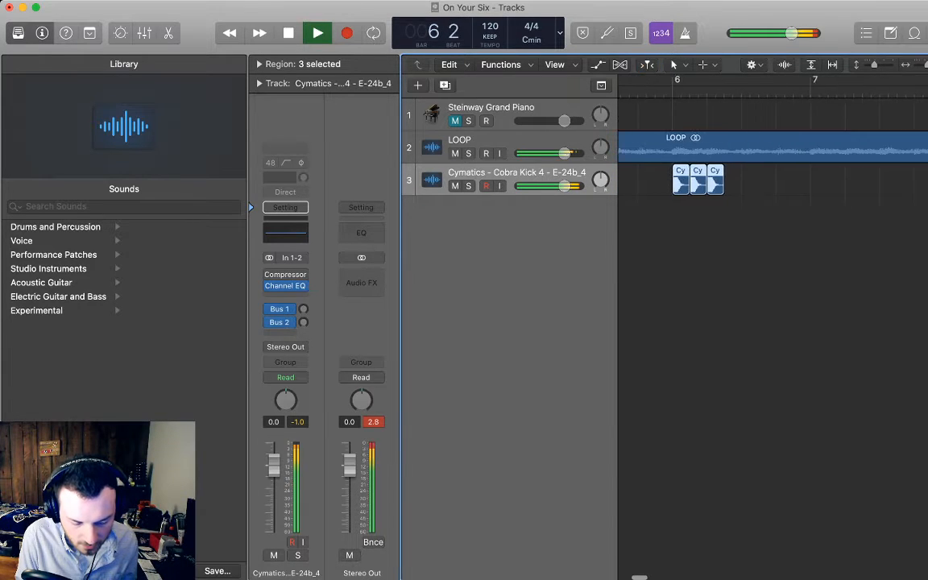
key(space)
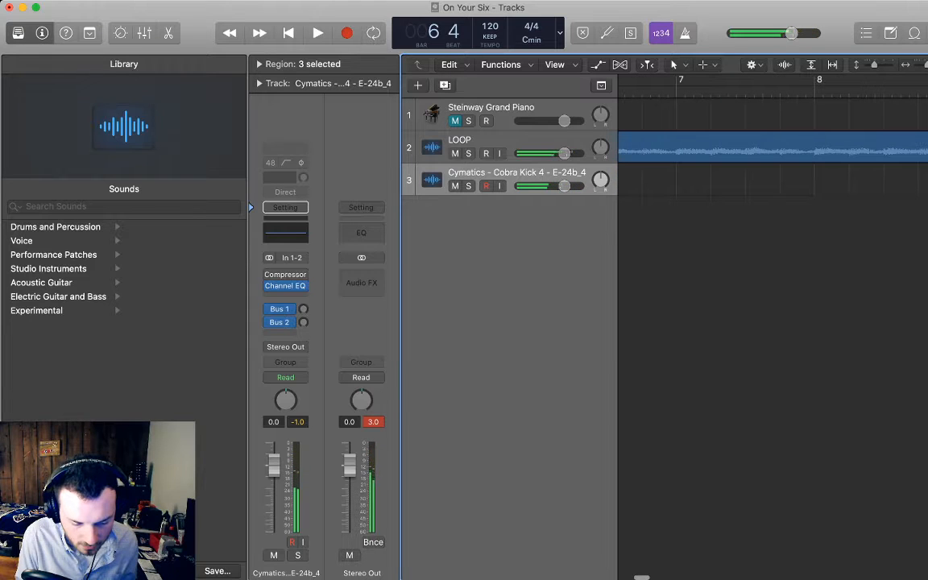
key(period)
key(super+v)
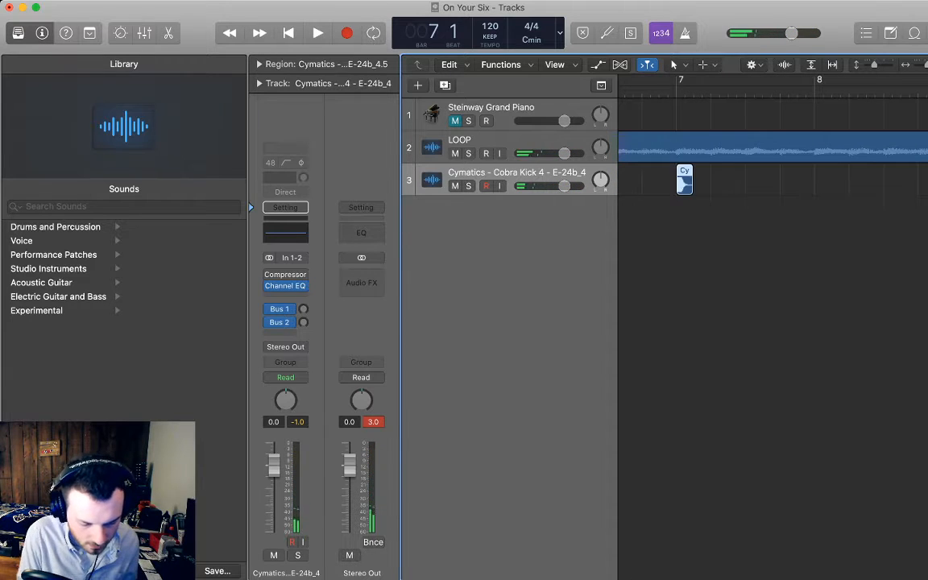
Check the playback around beat 3 of bar 7 and paste another short kick just after that beat
scroll(774, 242, right, 2)
click(705, 91)
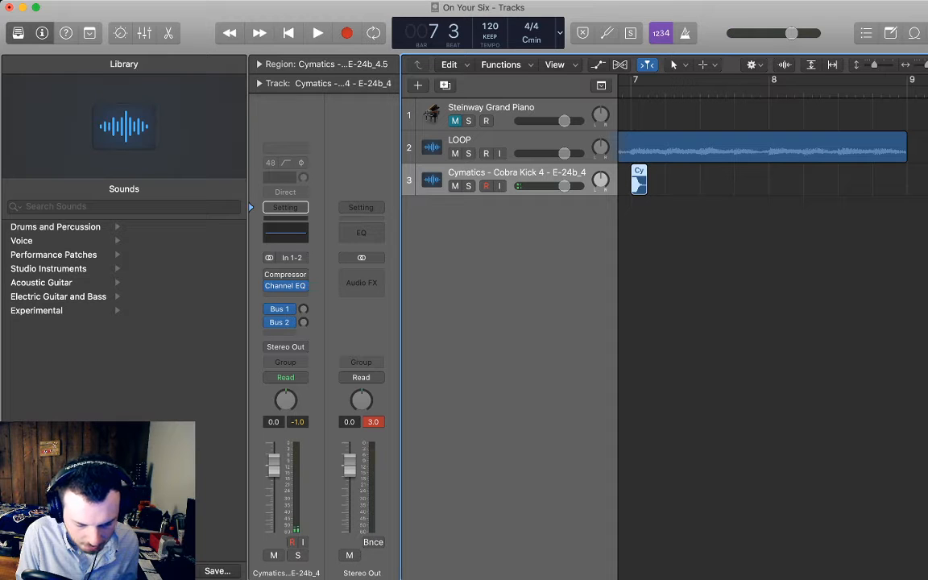
key(space)
key(space)
key(comma)
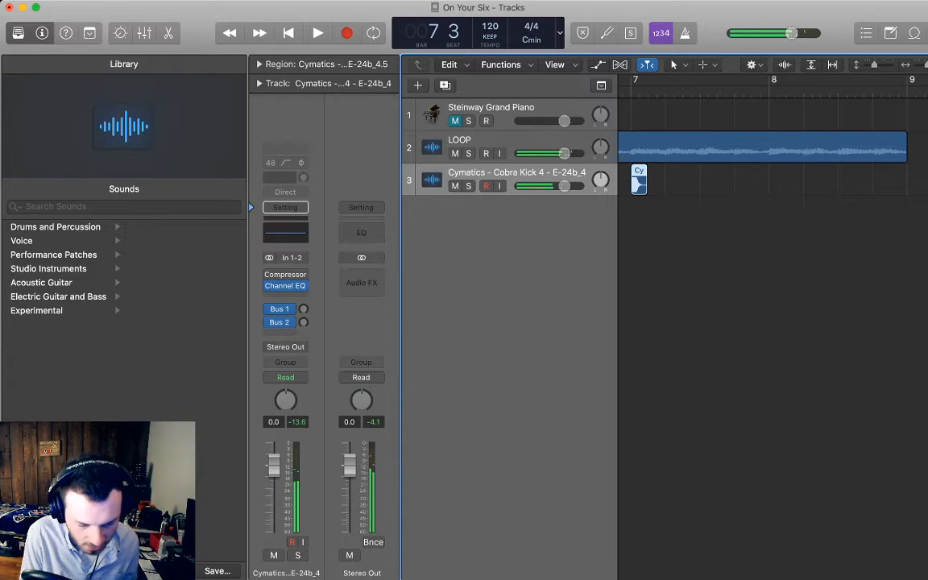
key(super+v)
Paste another short kick at the start of bar 8
scroll(774, 322, right, 3)
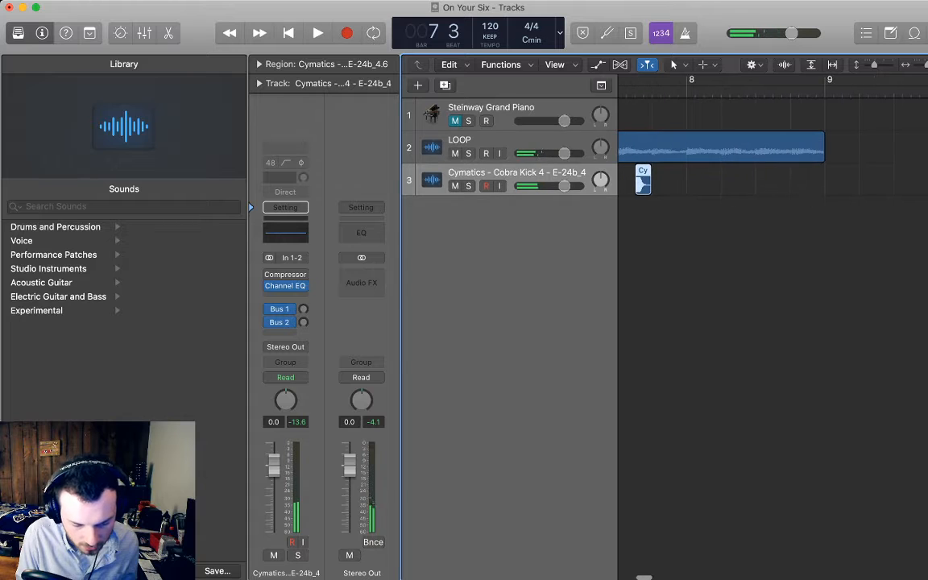
key(period)
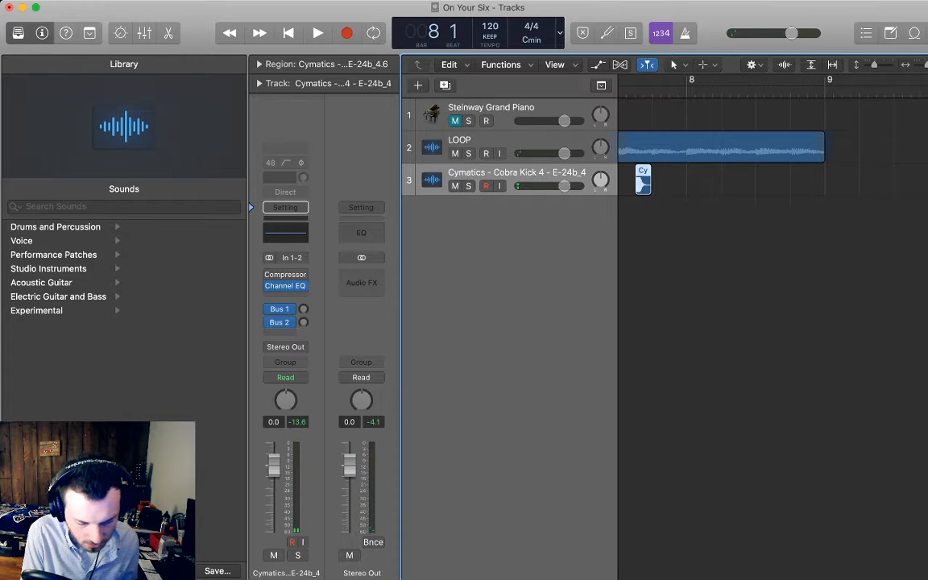
key(super+v)
Shorten the kick at bar 8 to about a sixteenth note, fine-tuning its end just before 8 1 2
key(super+Right)
key(super+Right)
key(super+Right)
key(super+Right)
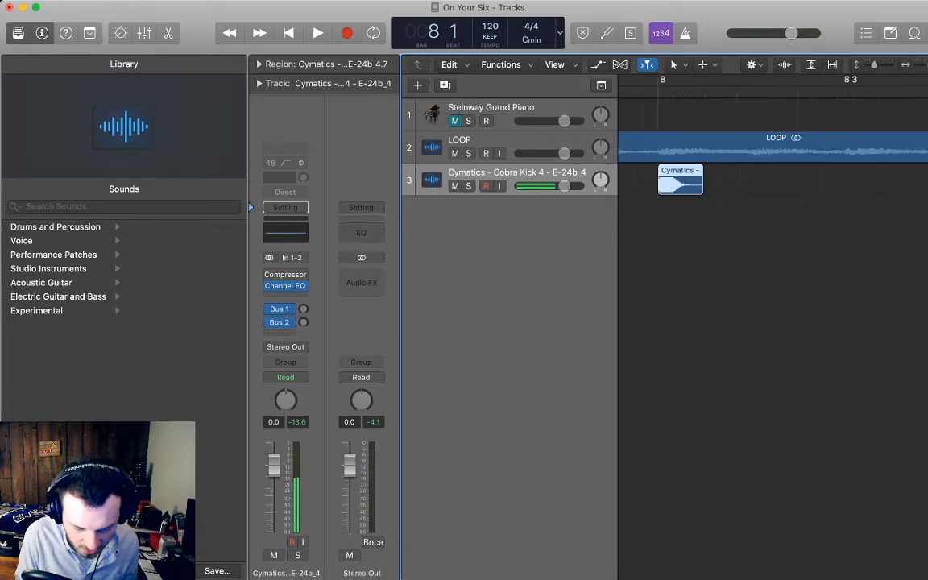
drag(702, 189, 672, 188)
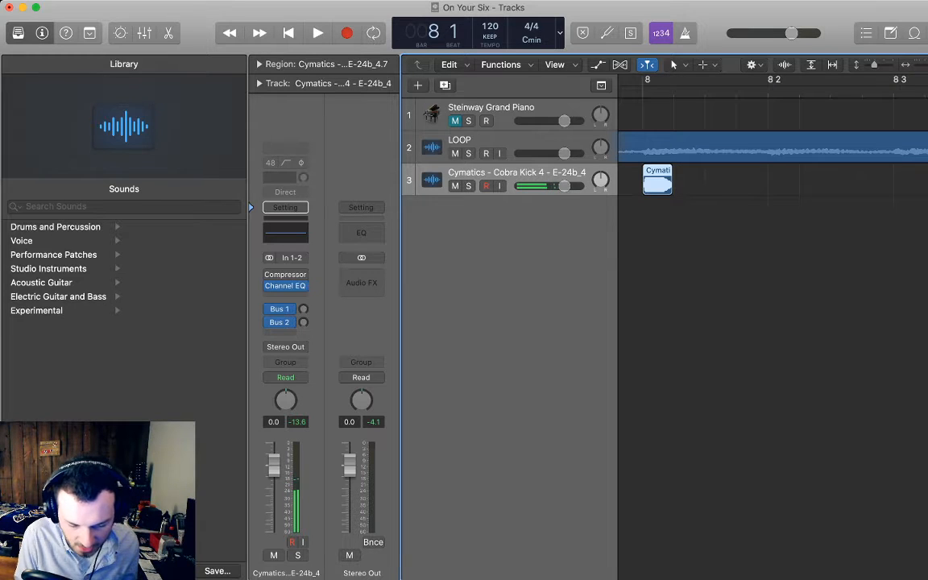
key(super+Right)
key(super+Right)
key(super+Right)
drag(849, 188, 854, 189)
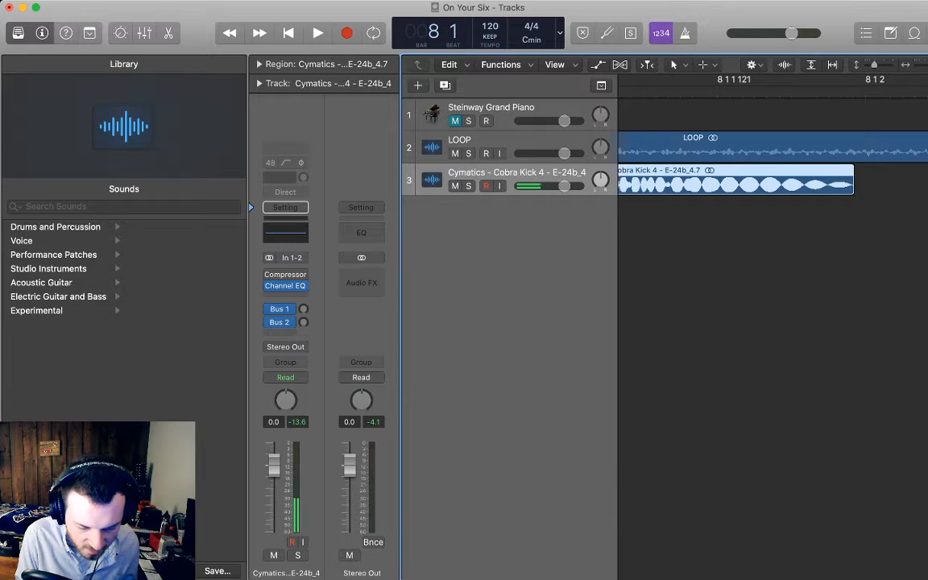
Repeat the shortened kick twice directly after the first kick of bar 8
key(super+Left)
key(super+Left)
key(super+Left)
scroll(773, 188, left, 3)
key(space)
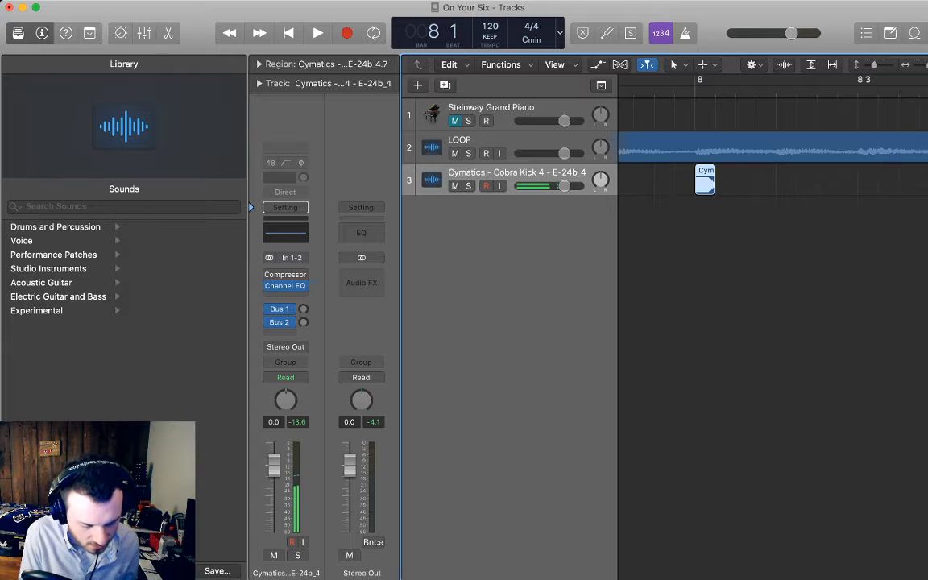
key(super+r)
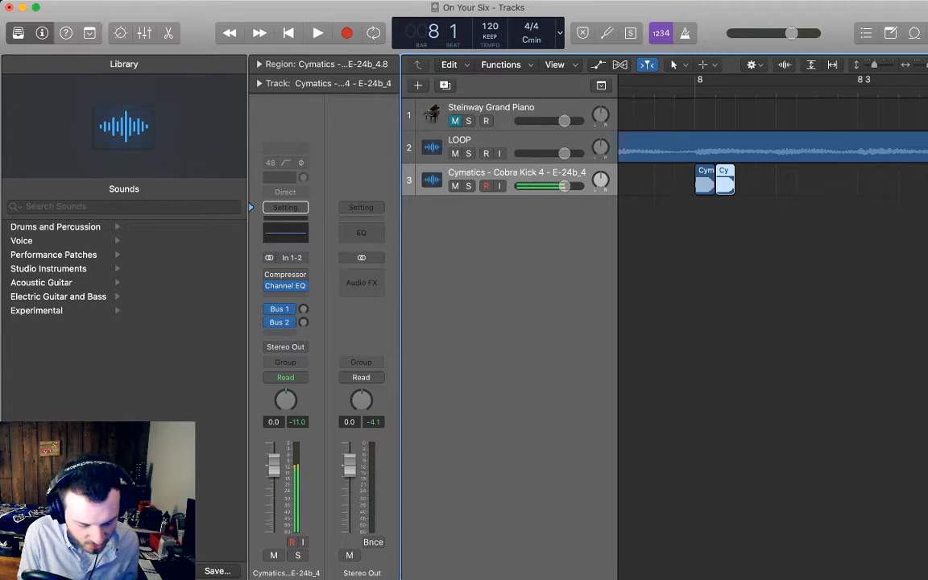
key(super+r)
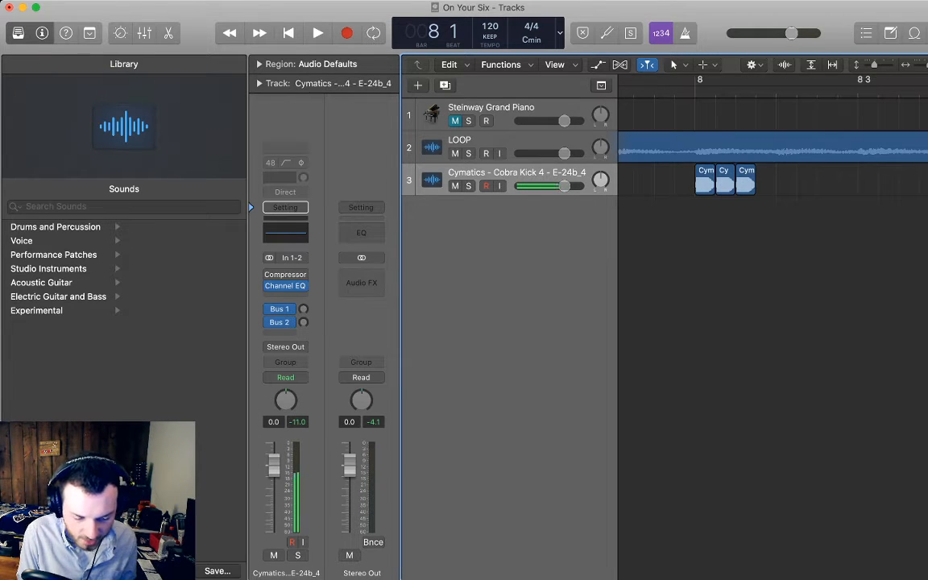
Lengthen the third kick of bar 8 to about an eighth note
drag(755, 189, 816, 189)
click(808, 235)
scroll(793, 234, down, 5)
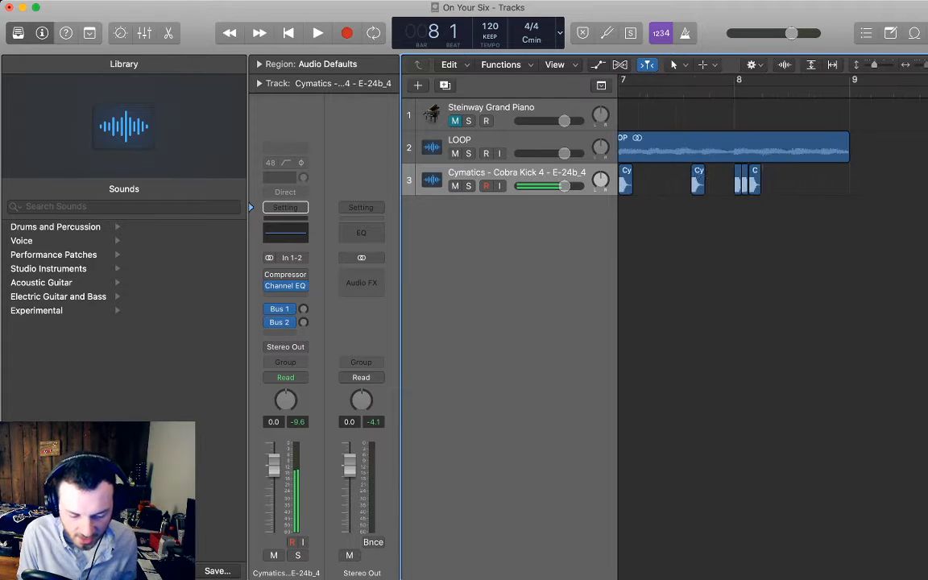
Play the arrangement from bar 1 through bar 8 to hear the kick pattern against the LOOP
scroll(793, 234, left, 3)
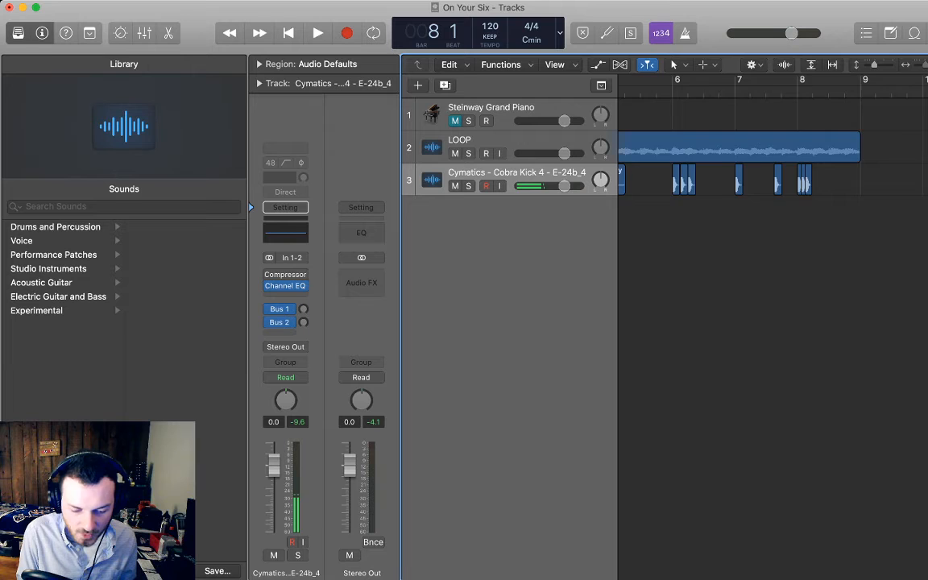
key(Return)
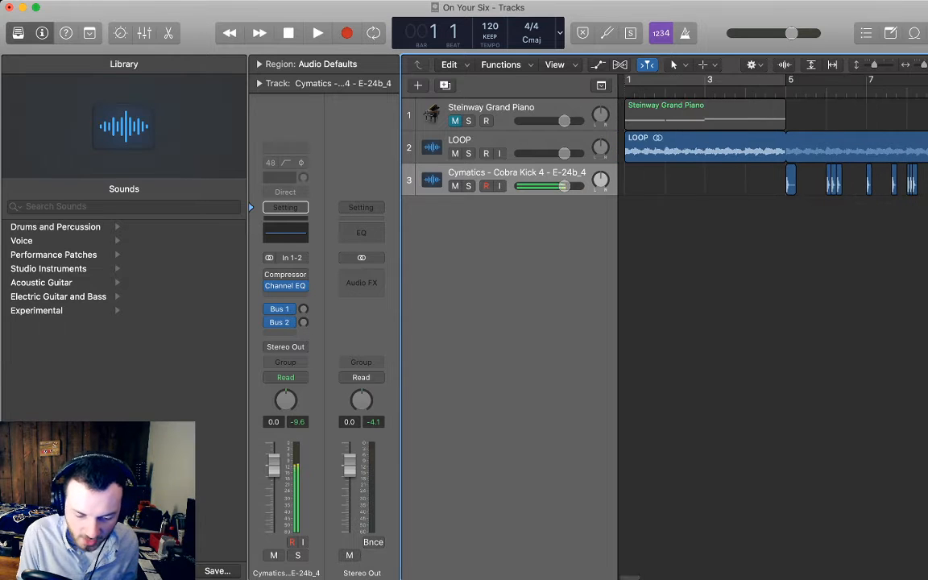
scroll(774, 145, right, 5)
scroll(774, 145, left, 5)
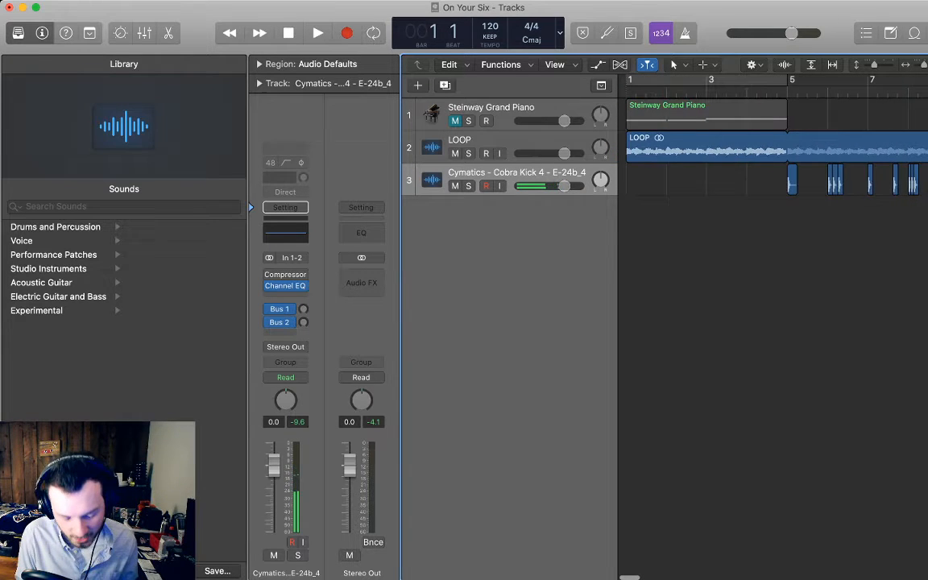
key(space)
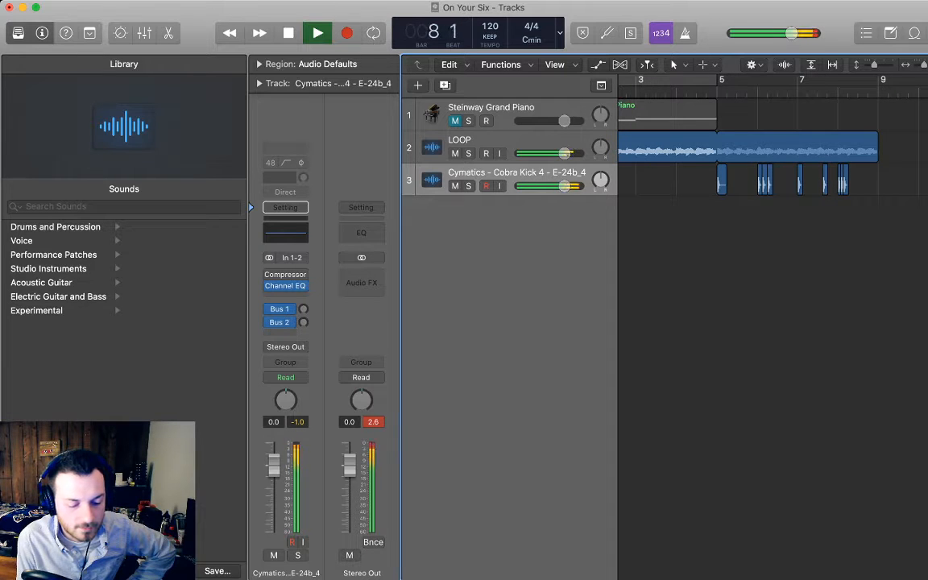
key(space)
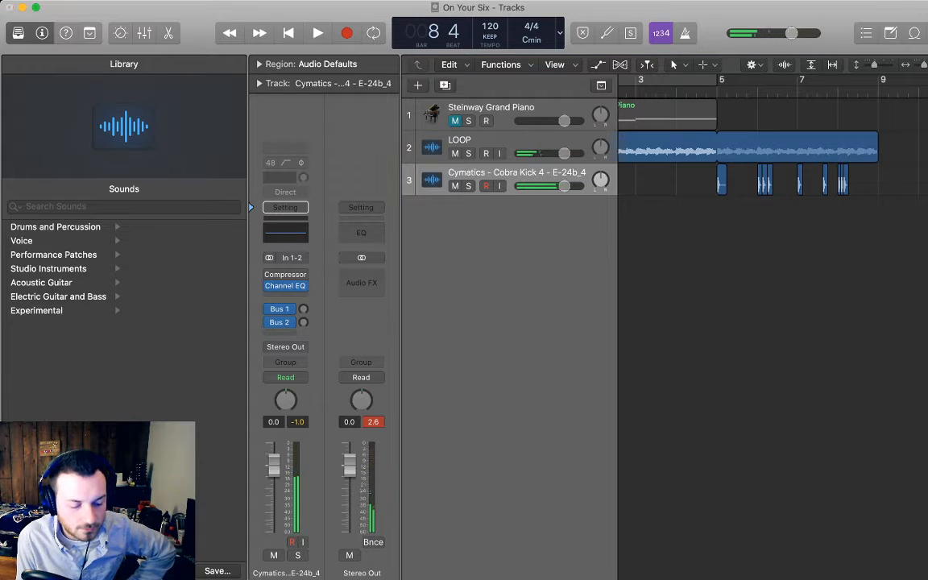
Add the WONKA Snare sample on a new track below the kick and place it on beat 3 of bar 5
key(super+shift+5)
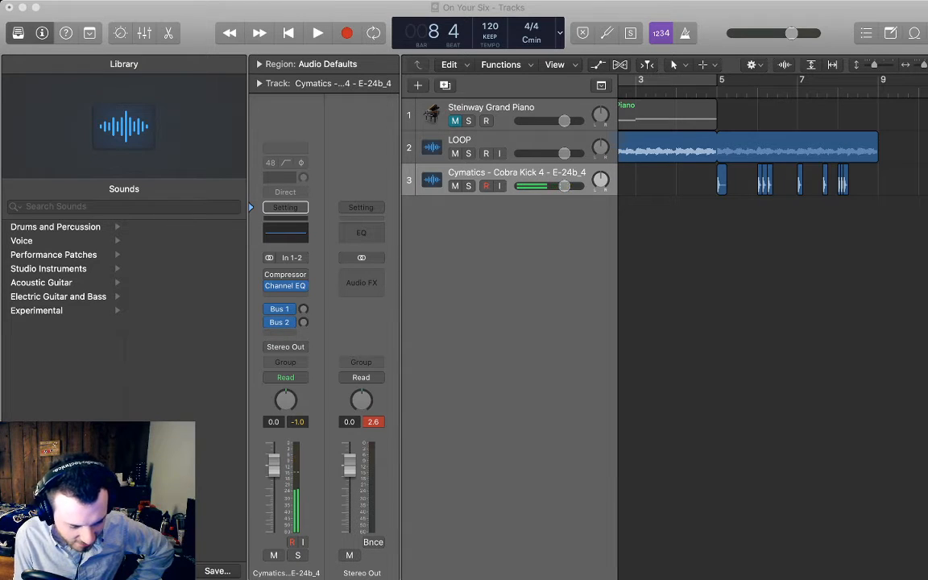
drag(919, 323, 800, 212)
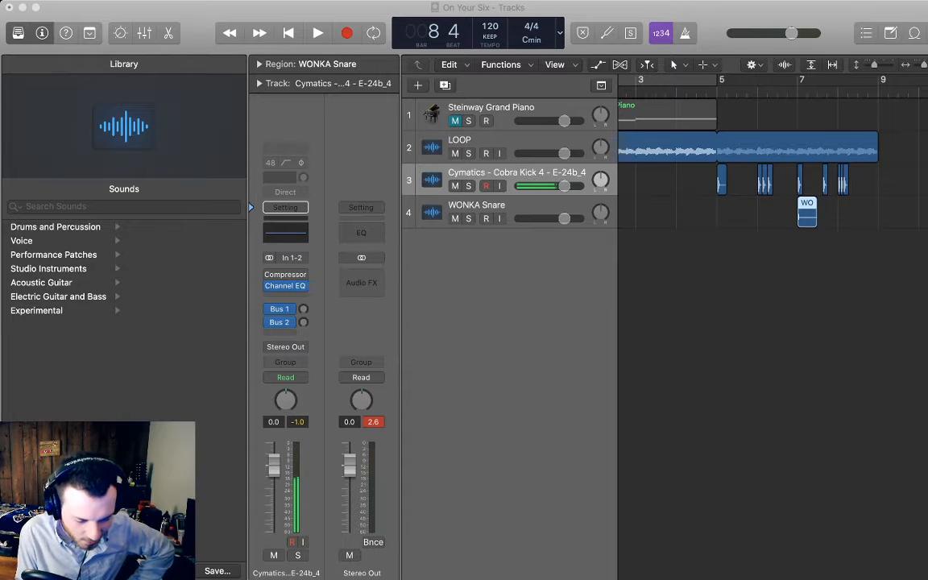
drag(808, 214, 747, 214)
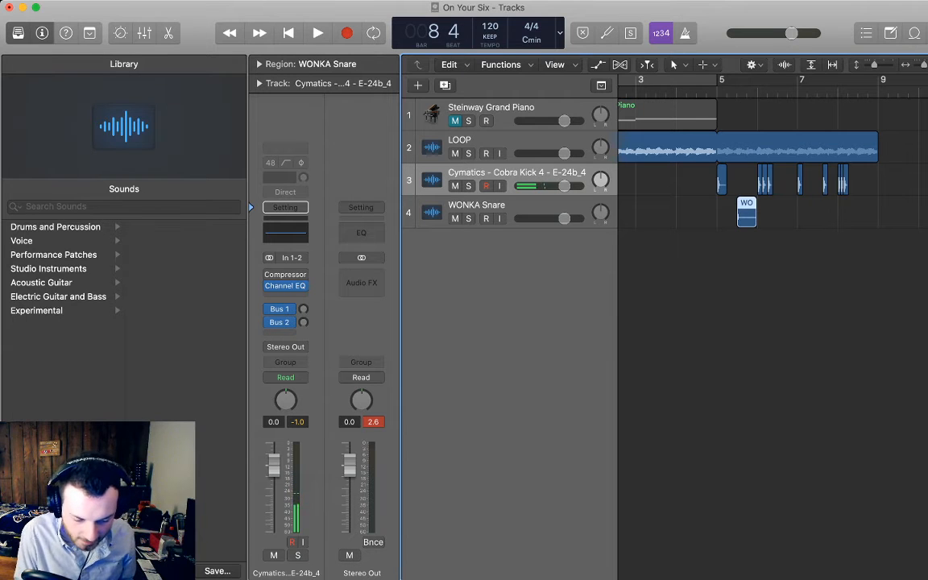
Paste the snare on beat 3 of bars 6, 7 and 8 on the WONKA Snare track
key(comma)
key(super+v)
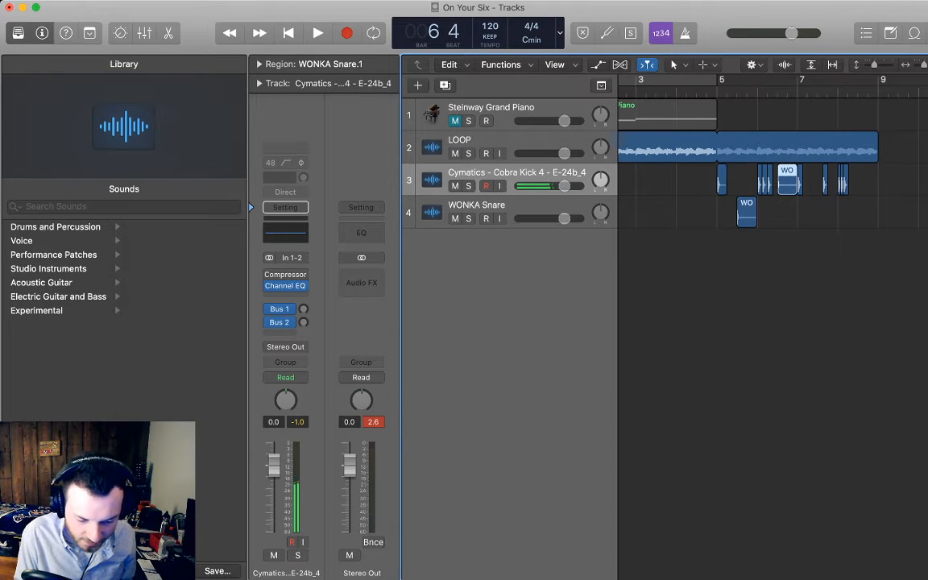
key(super+z)
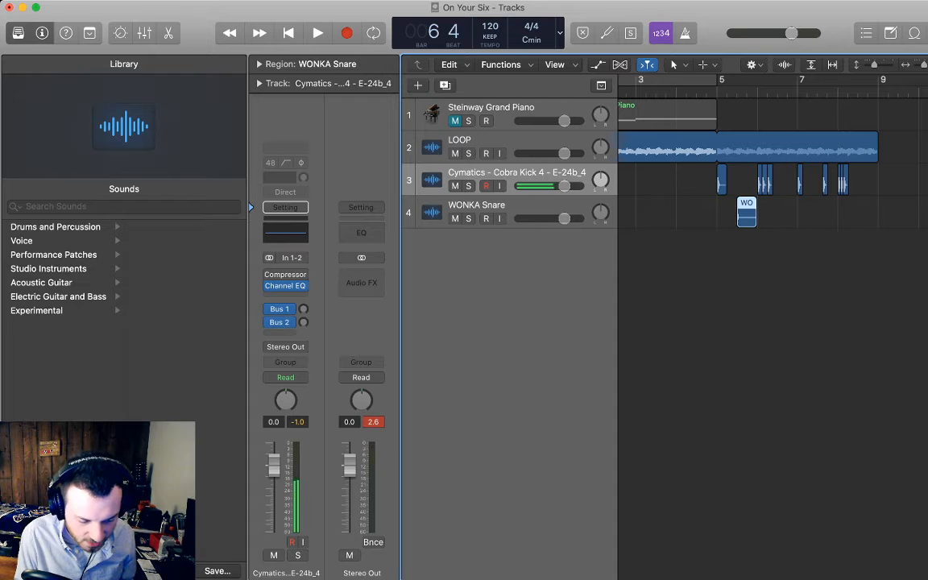
key(Down)
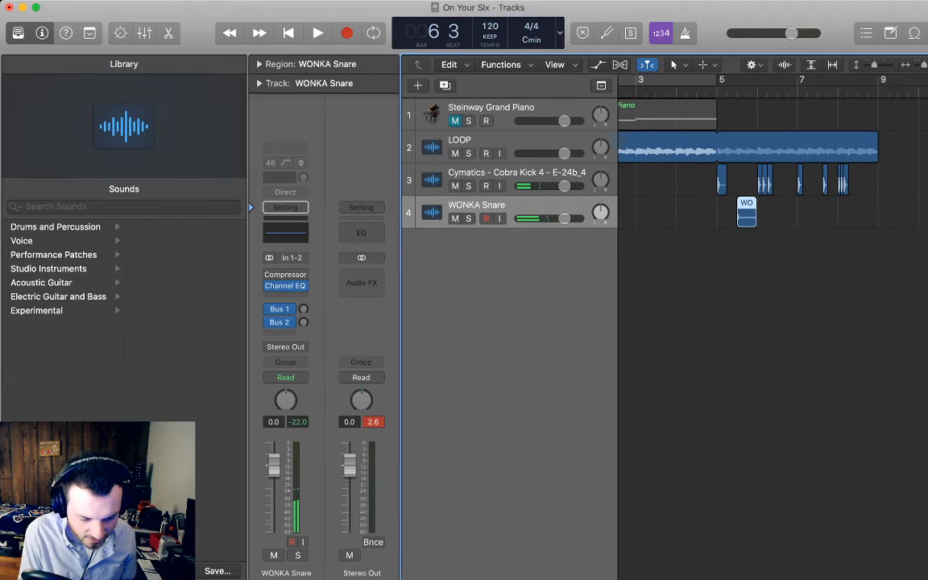
key(super+v)
key(super+v)
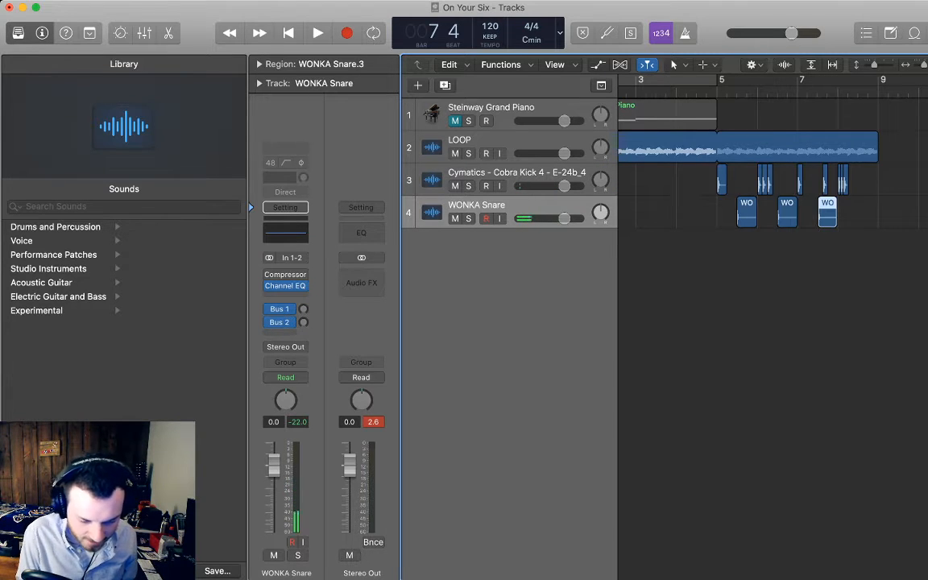
key(super+v)
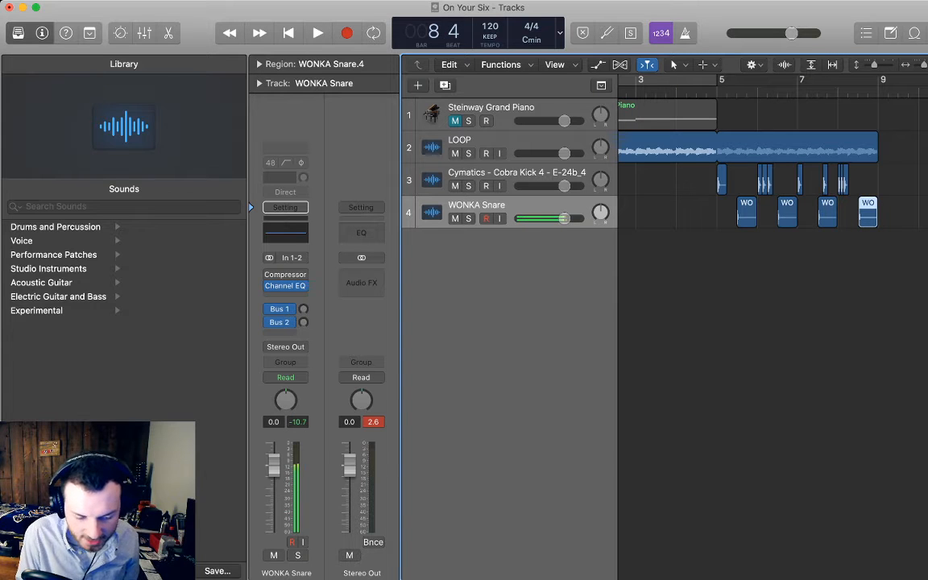
key(Return)
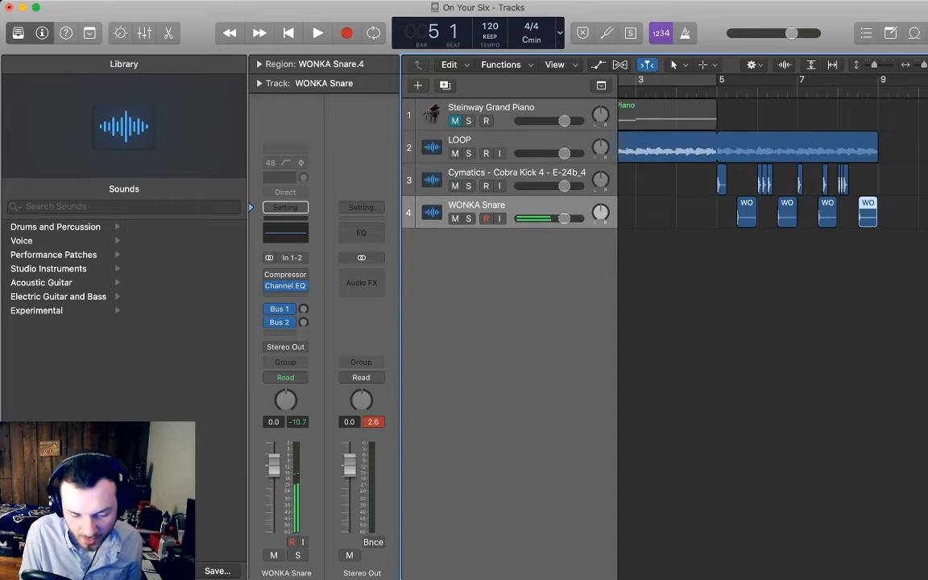
scroll(769, 209, down, 3)
drag(881, 232, 705, 187)
drag(767, 179, 877, 179)
scroll(876, 179, right, 3)
click(886, 214)
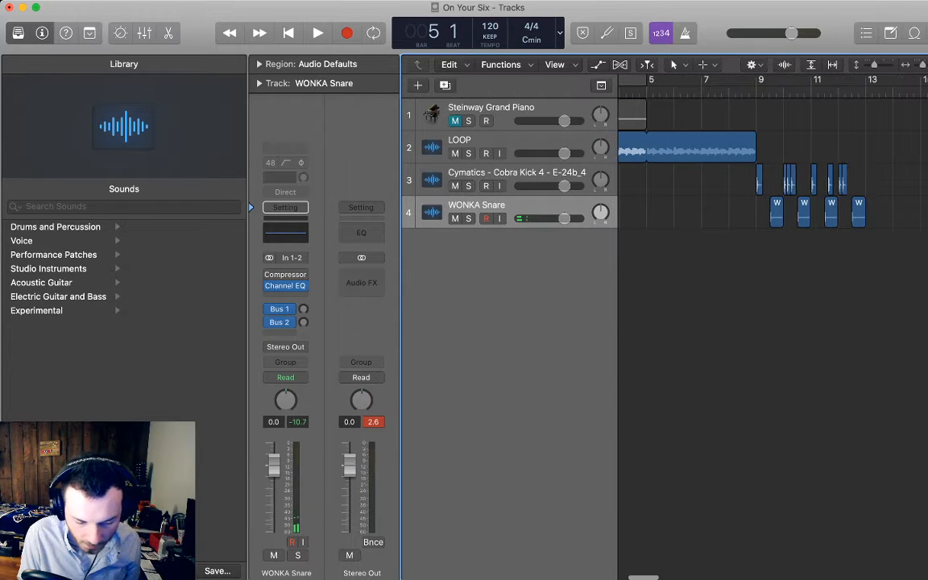
drag(887, 215, 756, 187)
scroll(756, 186, left, 2)
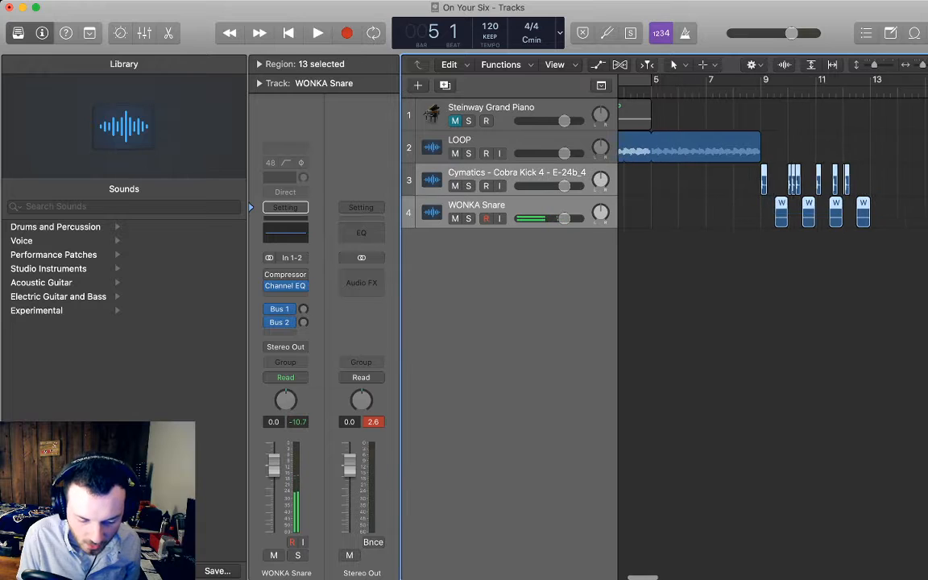
key(super+z)
key(super+z)
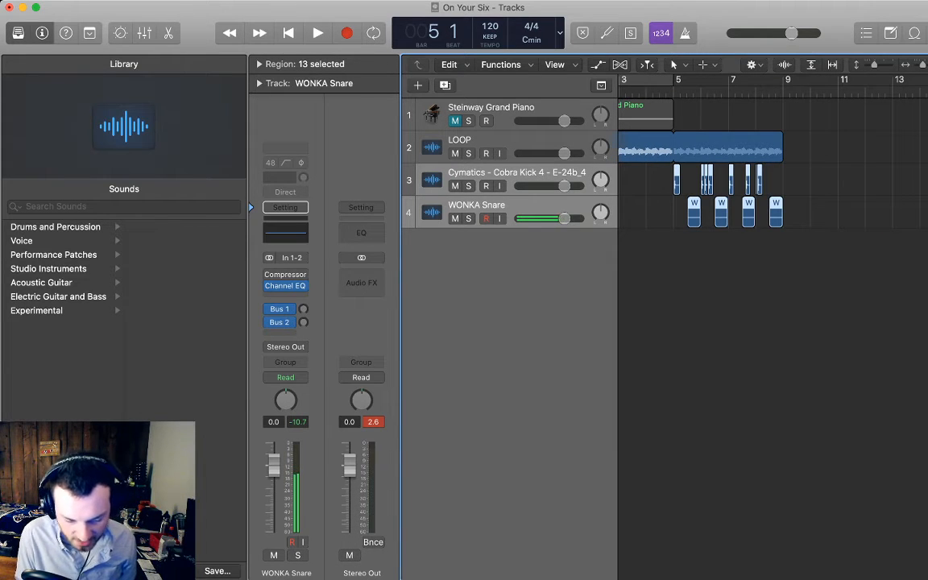
Paste a copy of the kick and snare pattern at bar 9 and extend the LOOP region to the start of bar 13
key(period)
key(period)
key(period)
key(period)
key(super+v)
drag(781, 156, 892, 156)
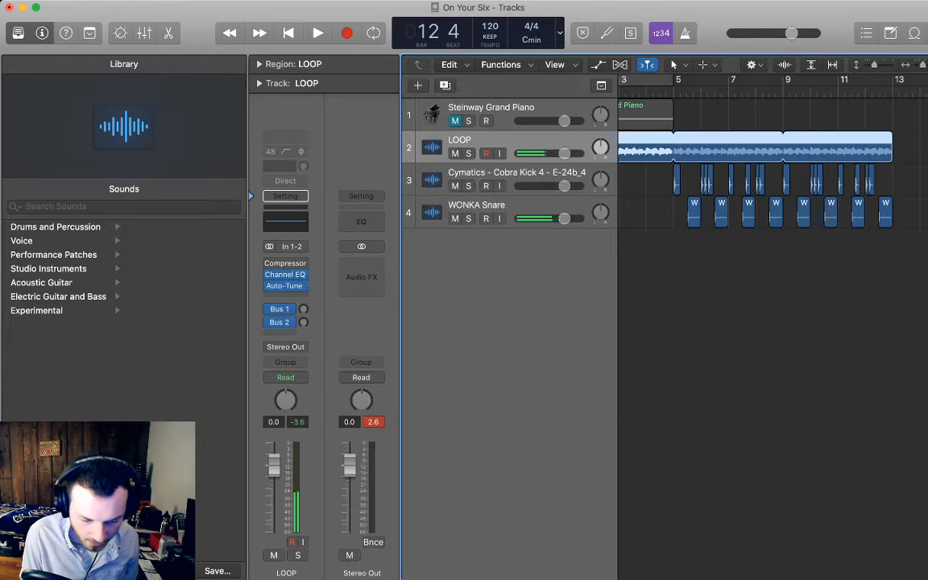
Play the arrangement into bar 9 and lower the WONKA Snare track's volume to -1.8 dB
key(Return)
key(space)
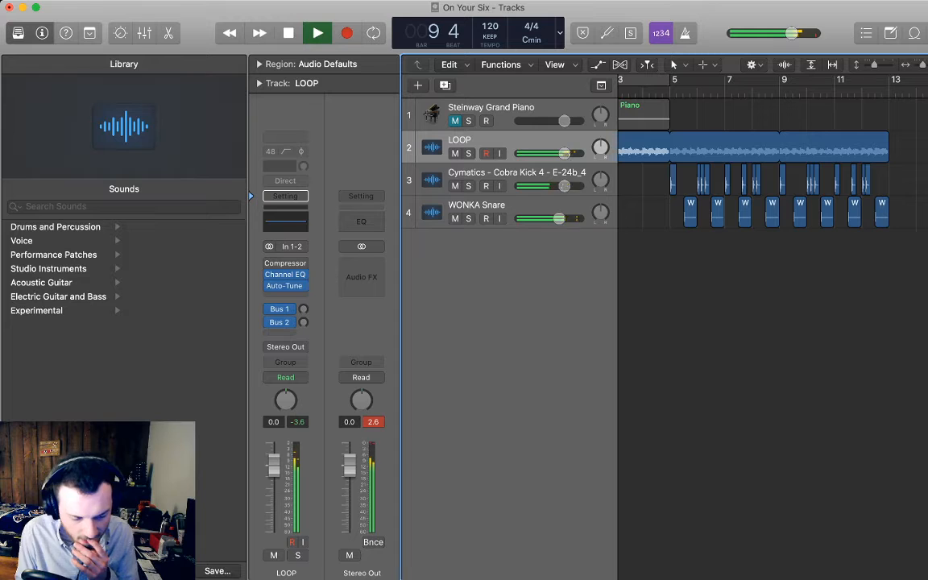
key(space)
Split the LOOP region at the start of bar 9
key(comma)
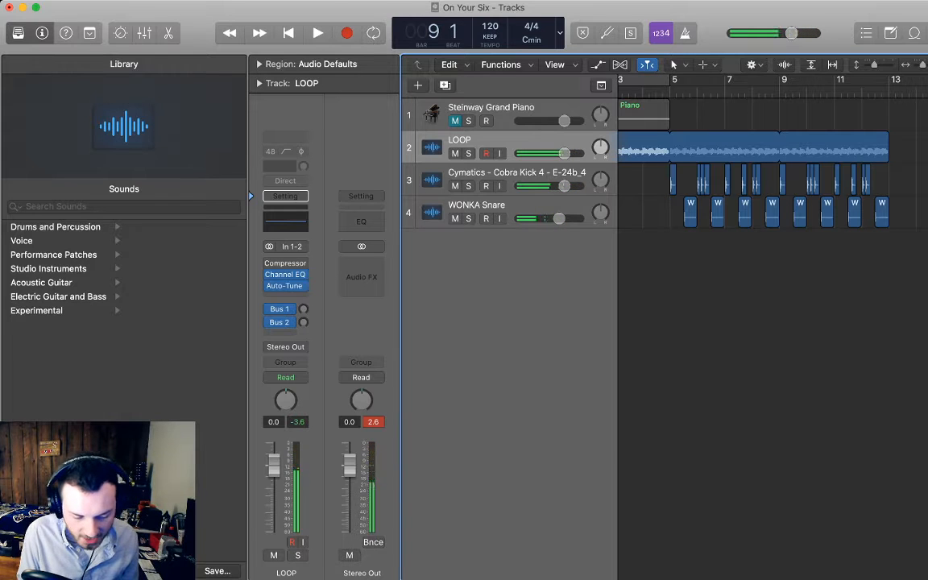
click(725, 147)
key(super+t)
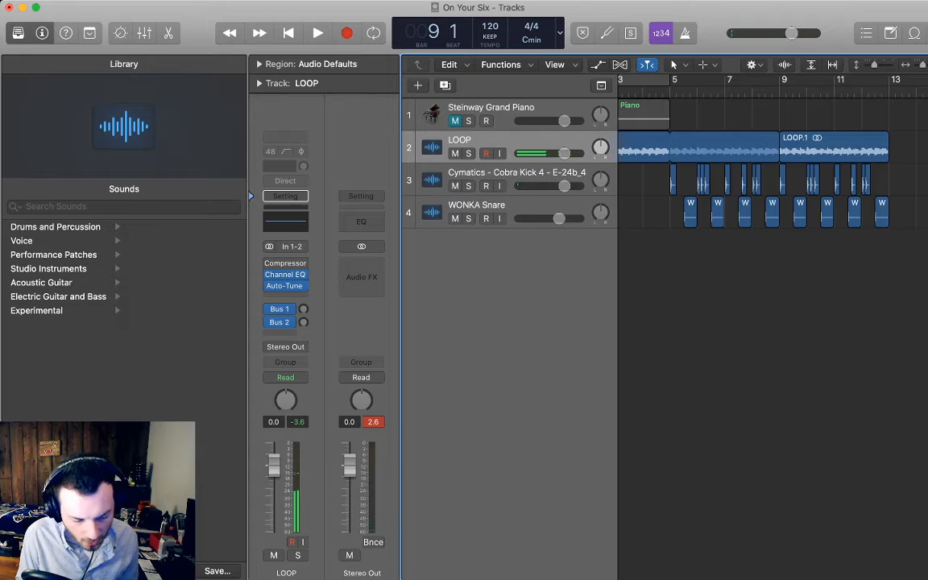
Add the ND Hihat sample on a new track below WONKA Snare, near the end of bar 8
click(520, 206)
key(super+Tab)
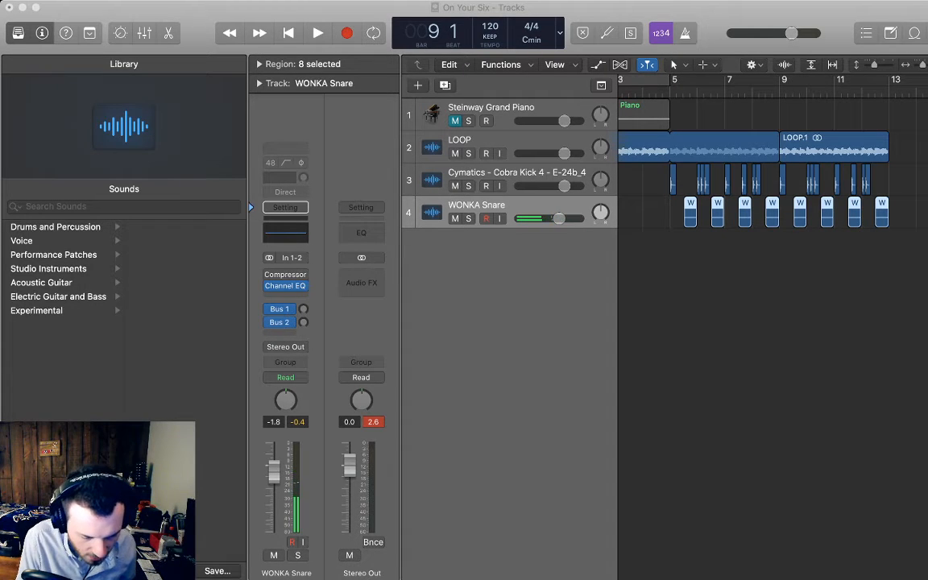
drag(750, 245, 776, 245)
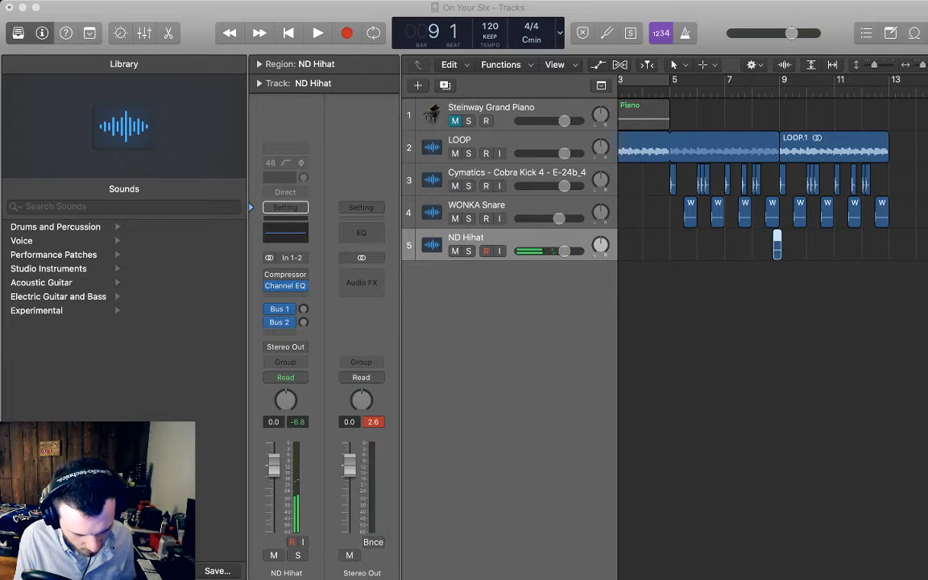
Add Cymatics Cobra Closed Hihat 11 at bar 10 and Cobra Closed Hihat 12 on beat 3 of bar 9, each on its own new track
drag(753, 290, 809, 278)
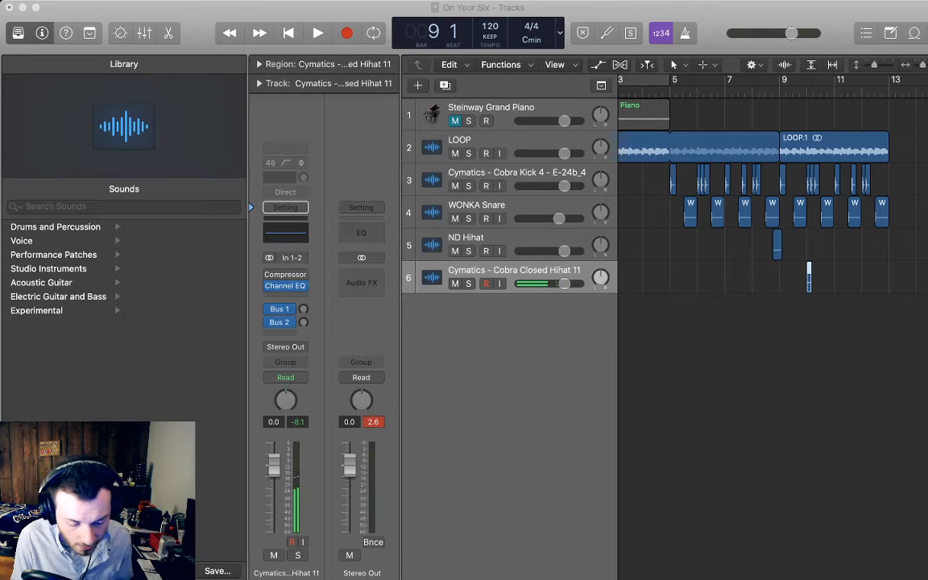
drag(788, 312, 794, 311)
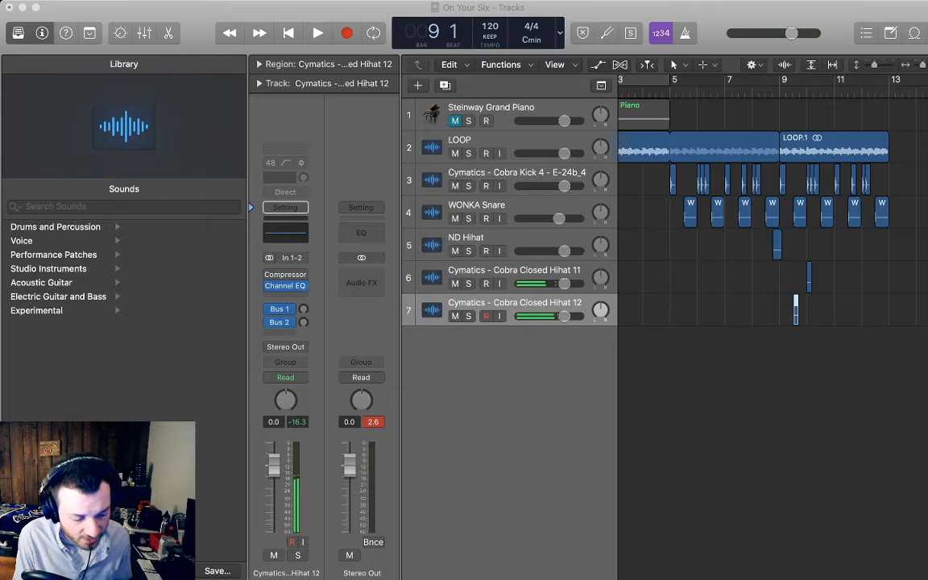
scroll(774, 210, right, 5)
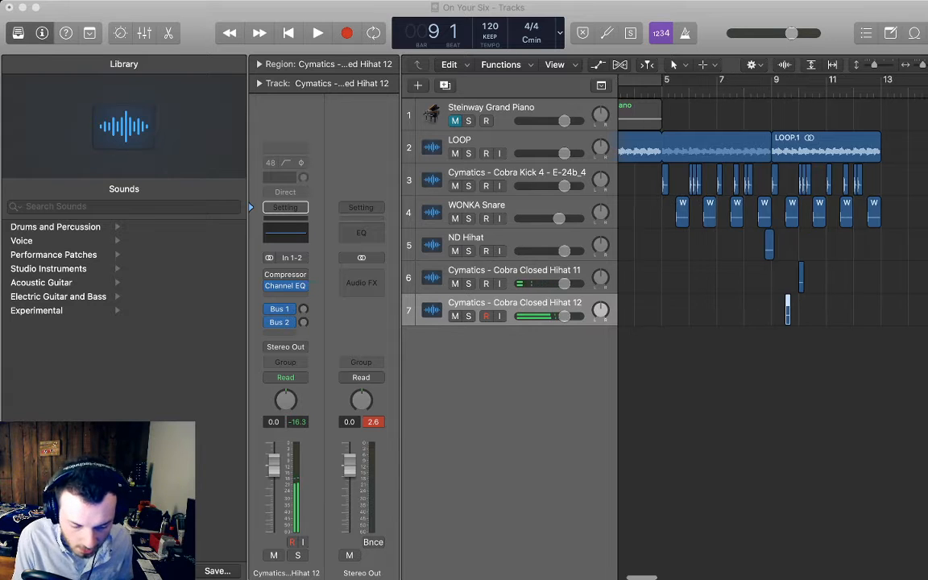
Move the ND Hihat region to the start of bar 9 and trim it to about an eighth note
click(652, 310)
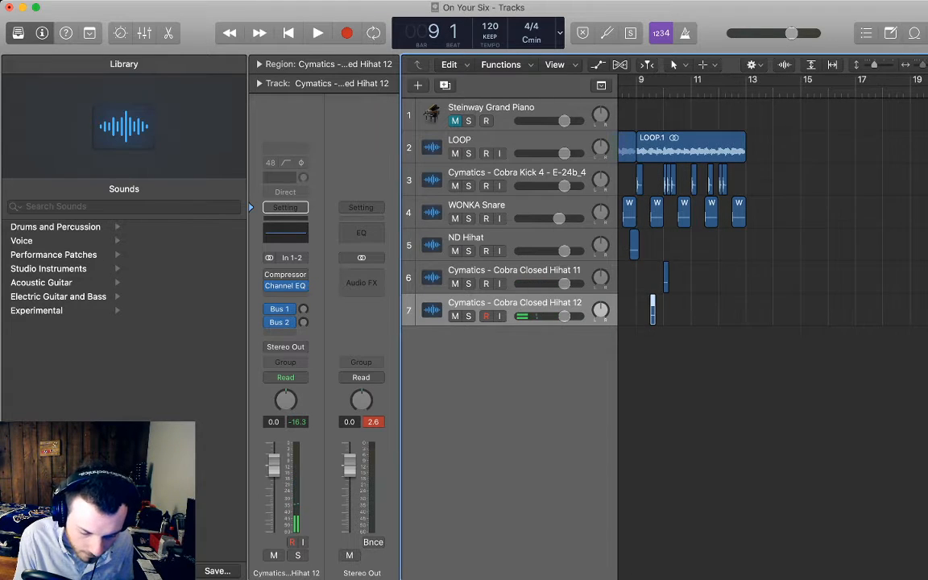
key(super+Right)
key(super+Right)
key(super+Right)
key(super+Right)
key(super+Right)
scroll(653, 309, left, 3)
scroll(774, 310, left, 1)
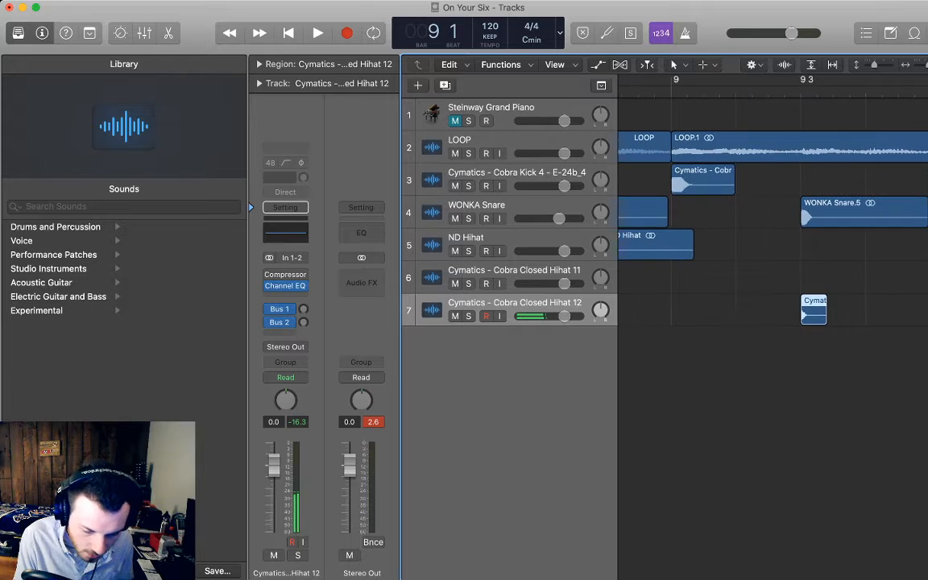
key(super+Left)
key(super+Left)
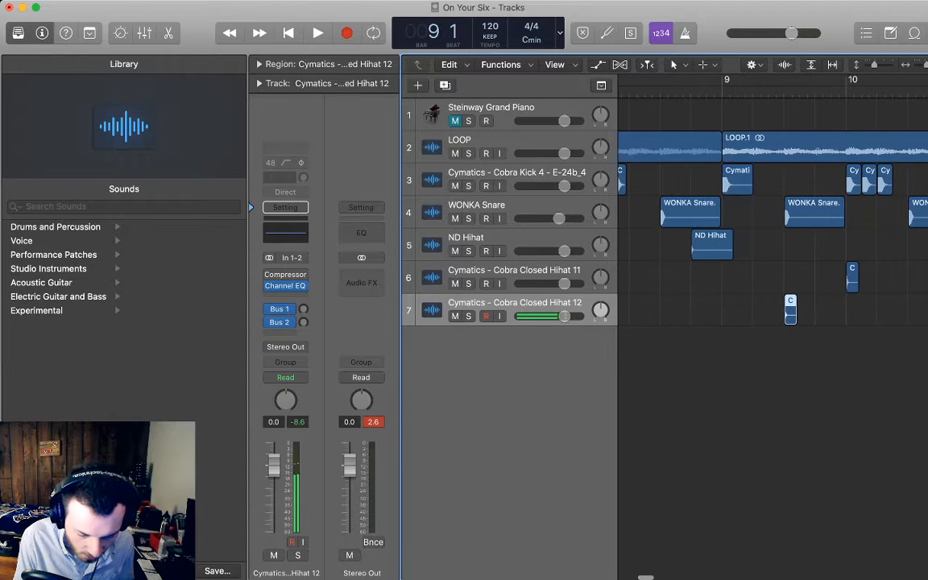
drag(712, 245, 736, 254)
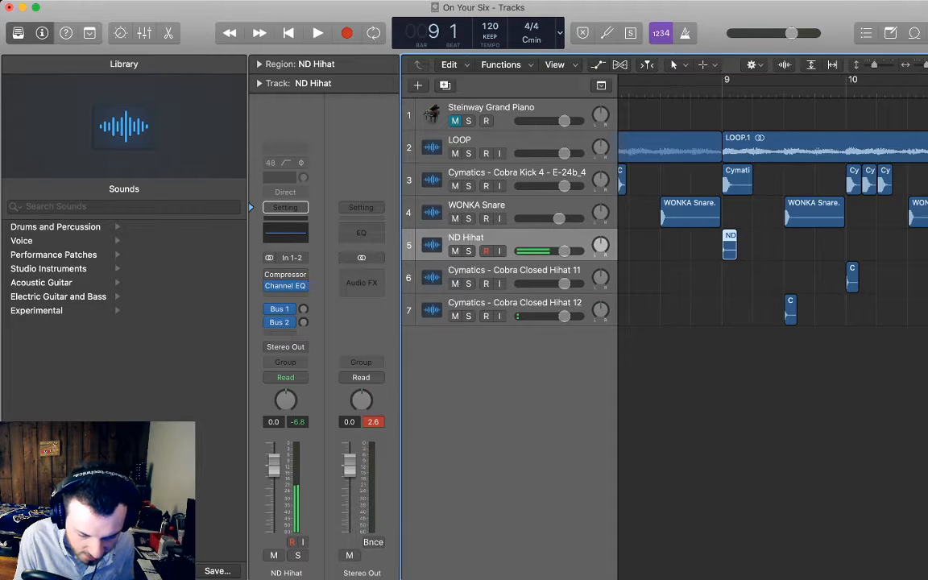
Shorten the ND Hihat region at bar 9 to less than half a sixteenth note
key(super+Right)
key(super+Right)
key(super+Right)
drag(852, 255, 749, 255)
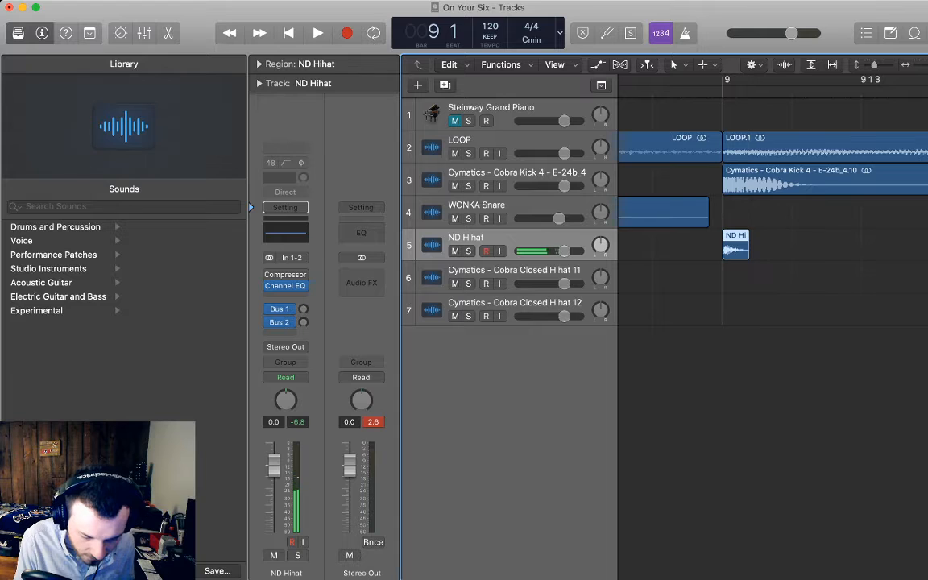
Play the beat back from bar 9 to check the shortened ND Hihat hit
key(space)
key(space)
key(super+Left)
key(super+Left)
key(super+Left)
key(super+Left)
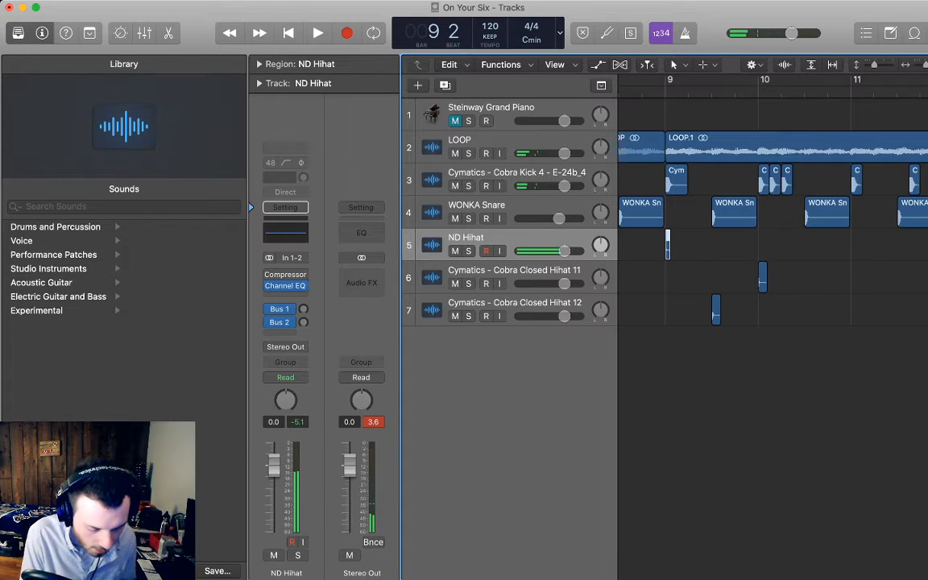
key(comma)
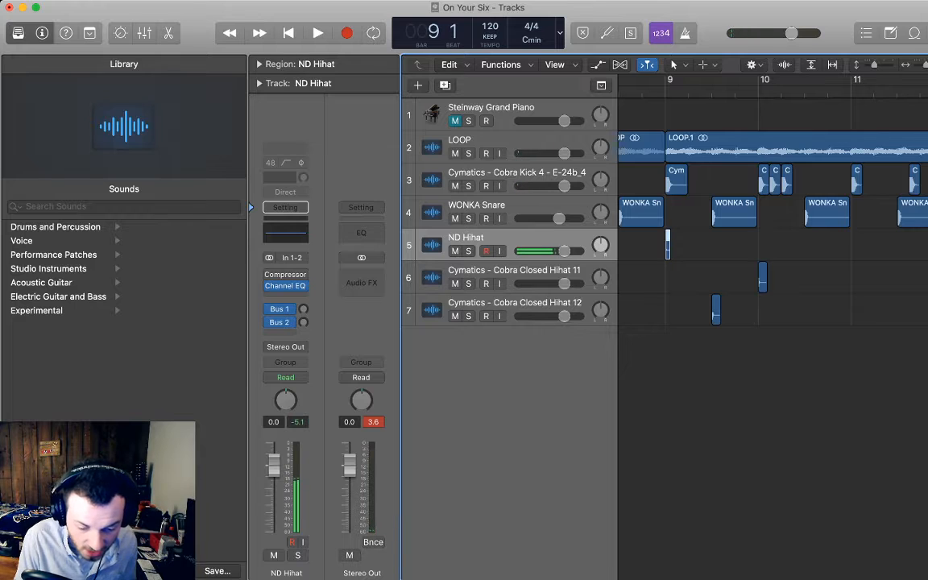
Repeat the ND Hihat region at bar 9 three times at 32nd-note spacing and play back from bar 9
key(super+Right)
key(super+Right)
key(super+Right)
scroll(773, 241, left, 2)
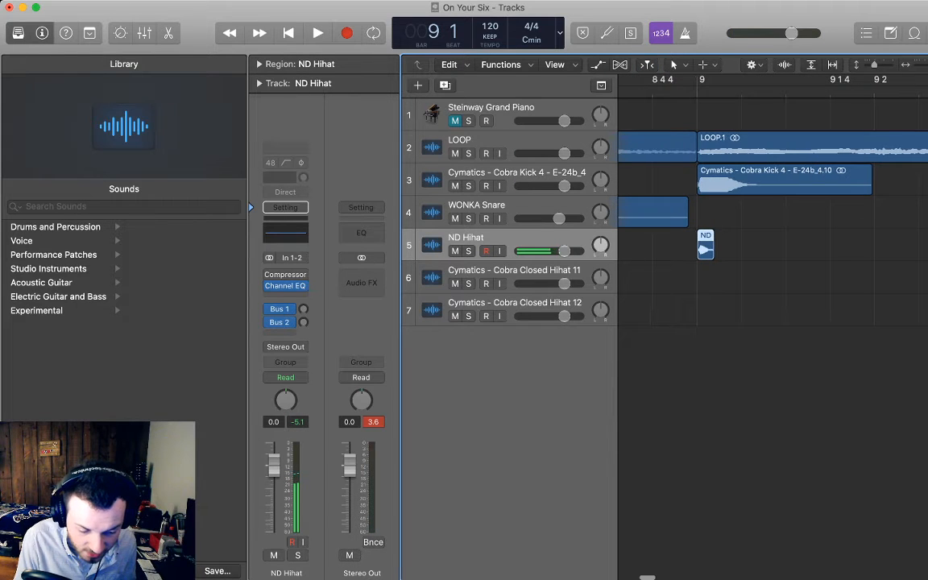
key(space)
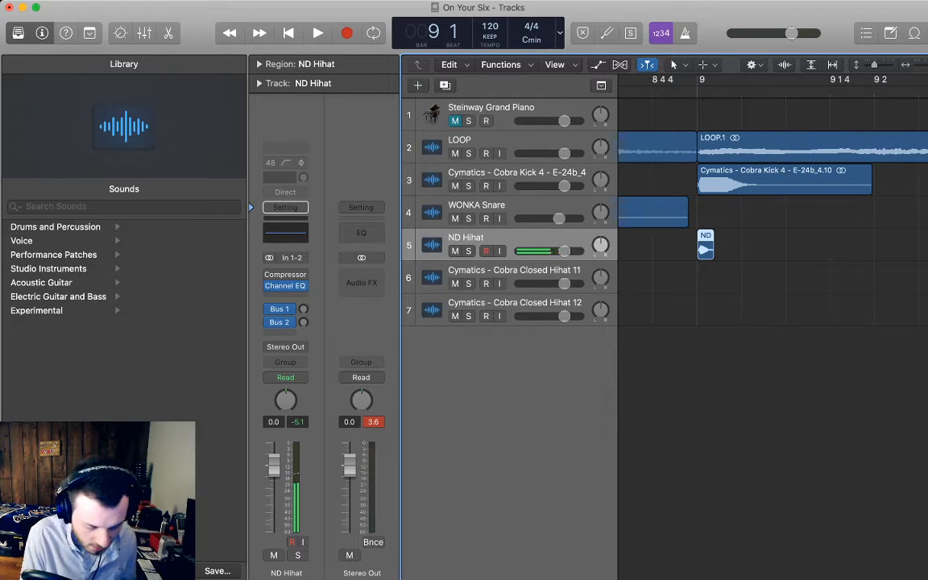
key(super+r)
key(space)
key(space)
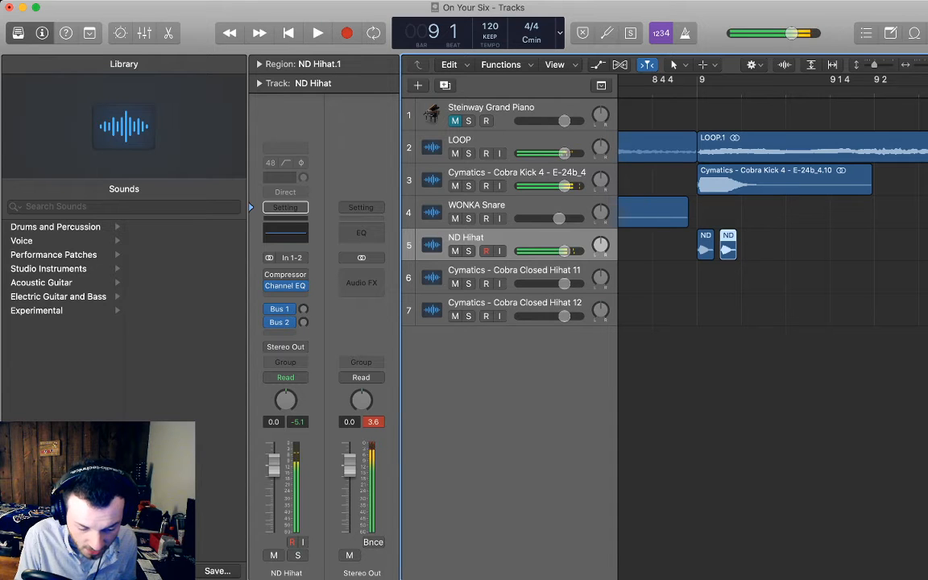
key(super+r)
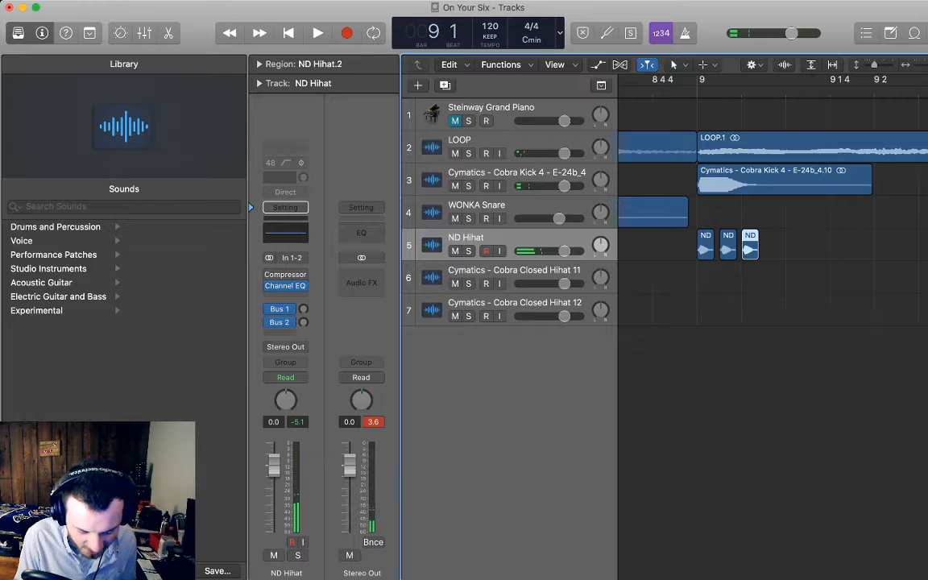
key(super+r)
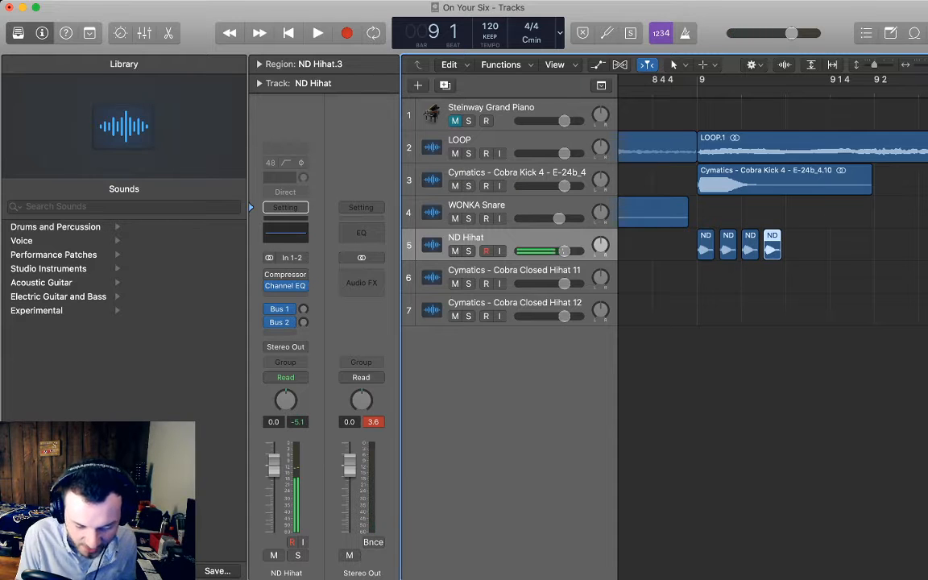
key(space)
key(space)
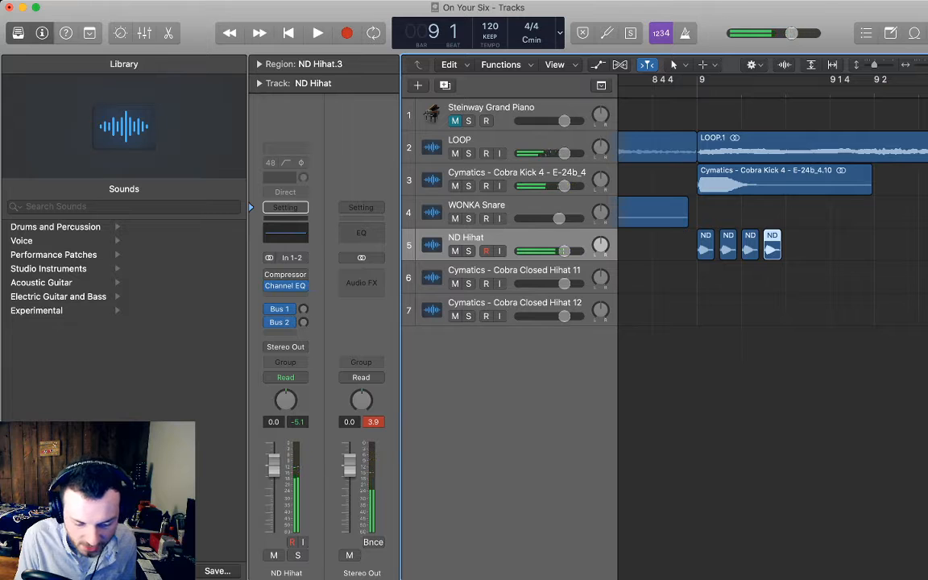
Select all four ND Hihat regions and trim them shorter, with the first ending just after 9 1 1 49
key(shift+Left)
key(shift+Left)
key(shift+Left)
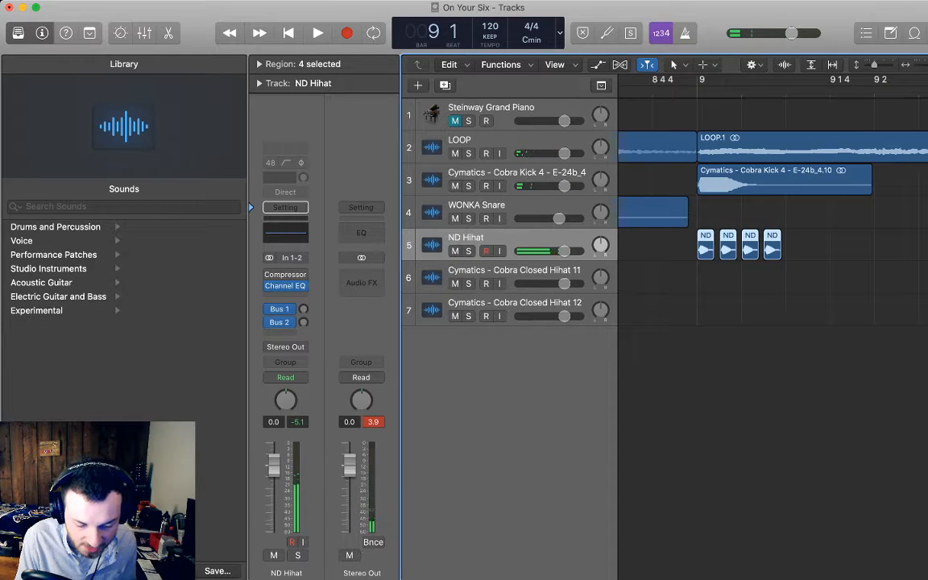
key(super+Right)
key(super+Right)
key(super+Right)
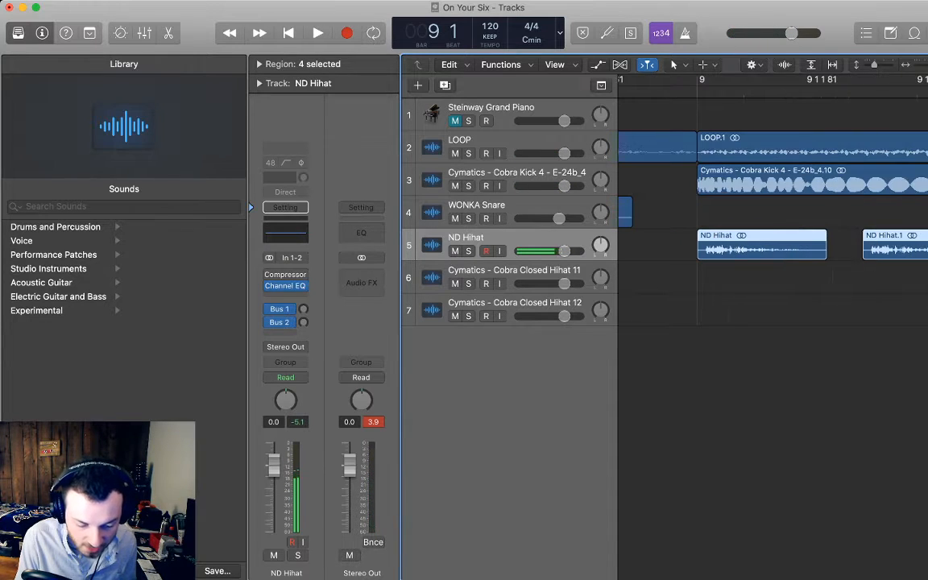
drag(825, 256, 765, 256)
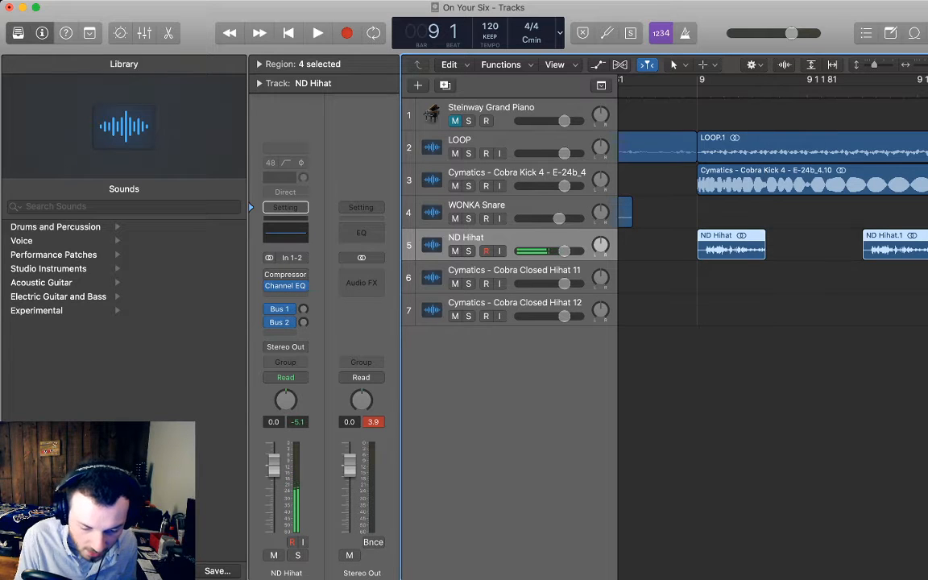
key(super+Right)
key(super+Right)
key(super+Right)
key(super+Right)
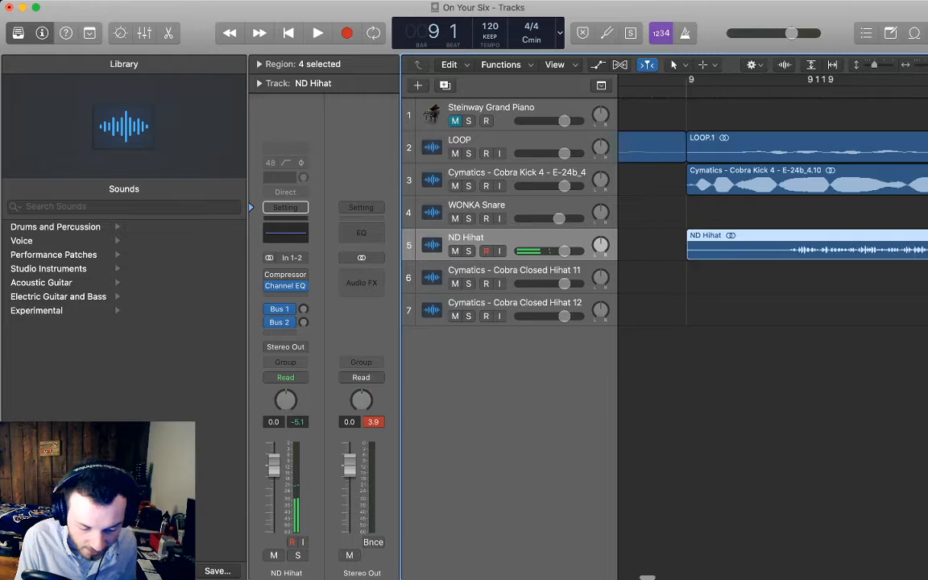
scroll(774, 249, right, 10)
scroll(773, 250, left, 1)
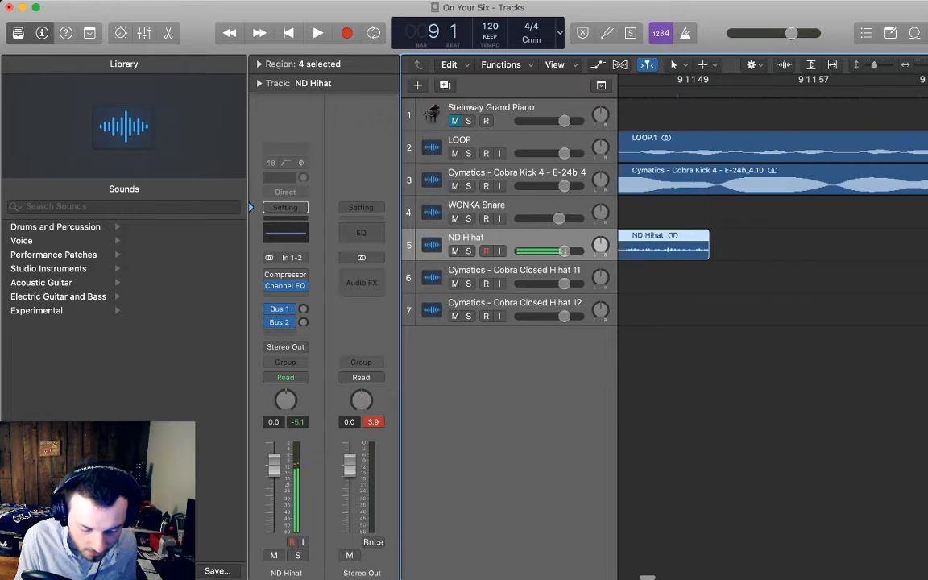
mouse_move(715, 255)
mouse_down()
mouse_move(738, 256)
mouse_move(718, 255)
mouse_up()
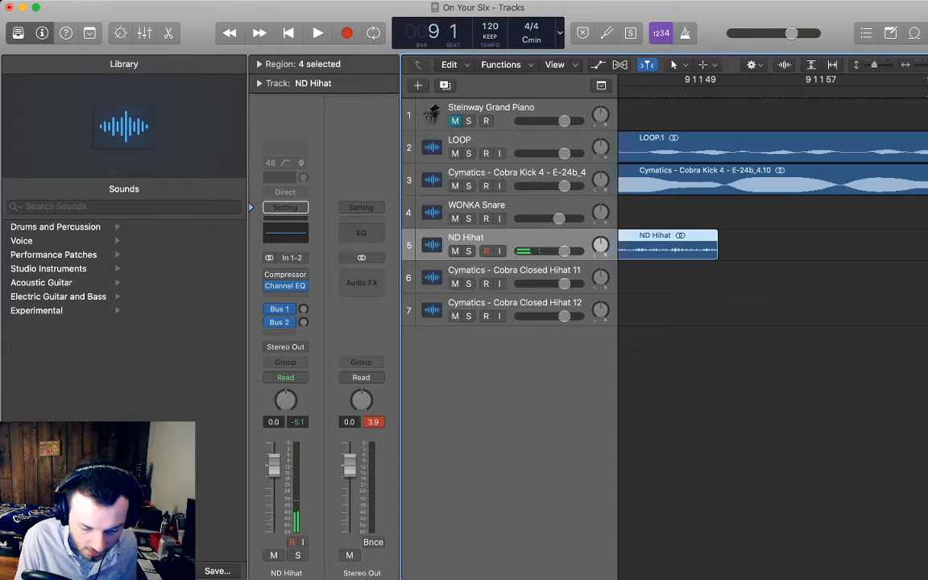
Copy the four ND Hihat regions into the gaps between them at 64th-note spacing and play back from bar 9
key(super+Left)
key(super+Left)
key(super+Left)
key(super+Left)
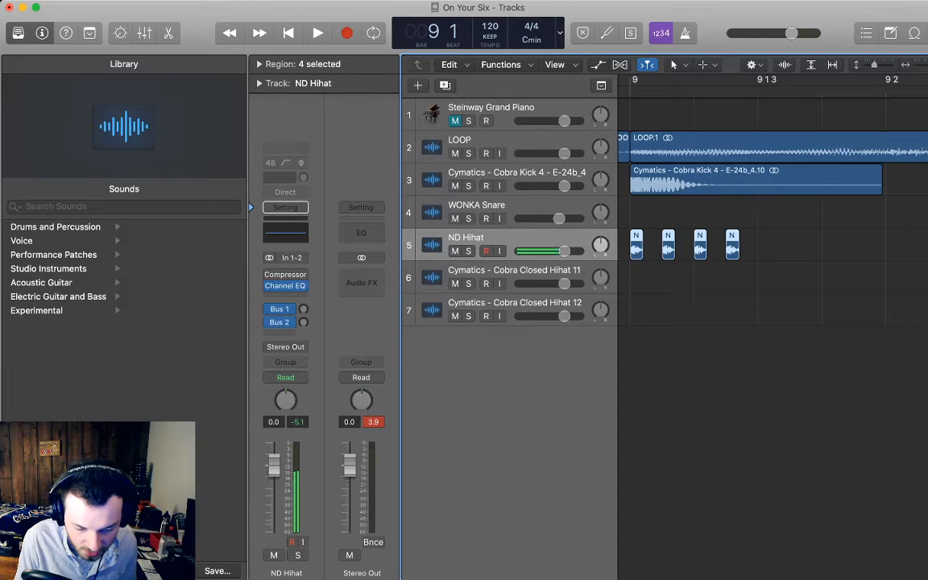
key(super+Right)
key(super+Right)
key(super+Right)
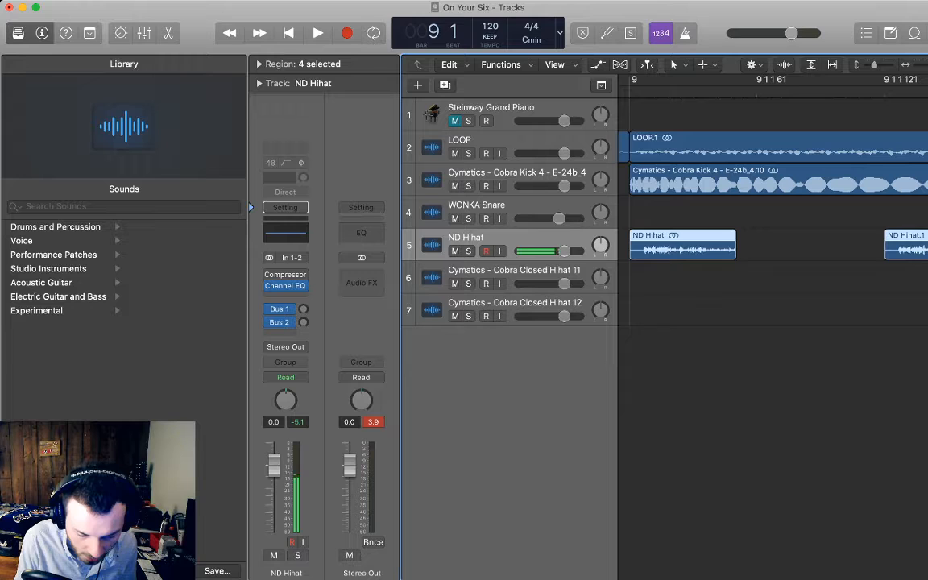
scroll(773, 202, right, 10)
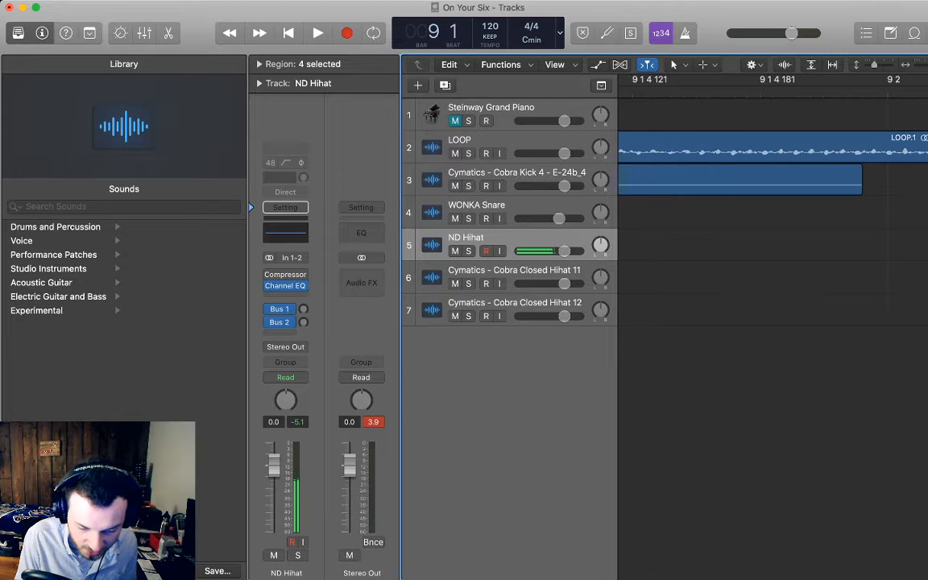
key(super+Left)
key(super+Left)
key(super+Left)
key(super+Left)
key(super+Left)
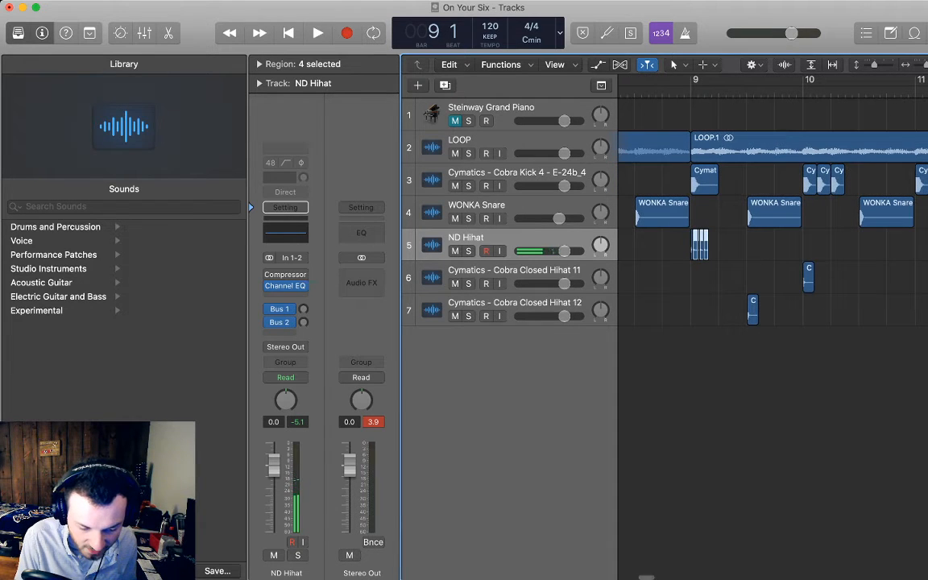
key(space)
key(space)
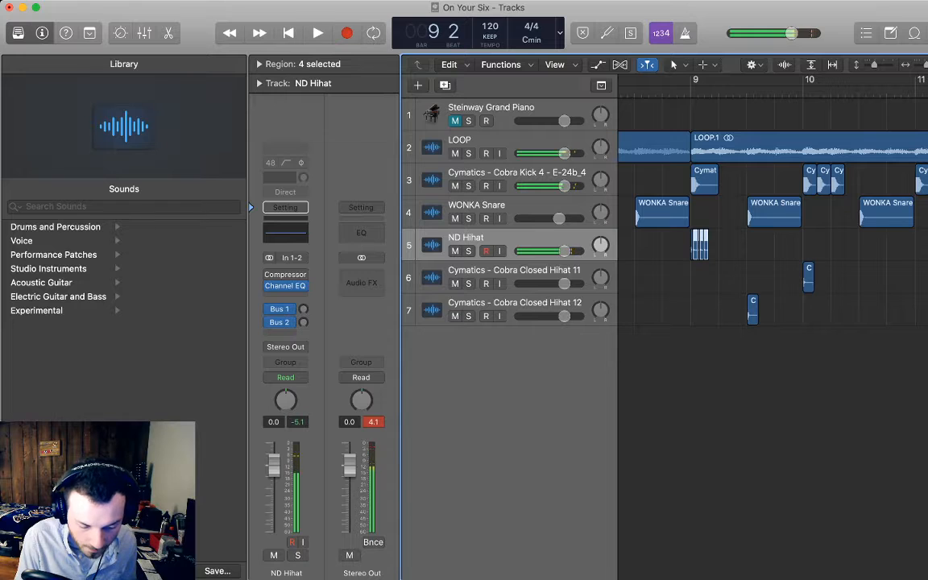
Select all eight ND Hihat regions and repeat them once to fill beat 1 of bar 9, then play the roll back
key(super+z)
key(super+z)
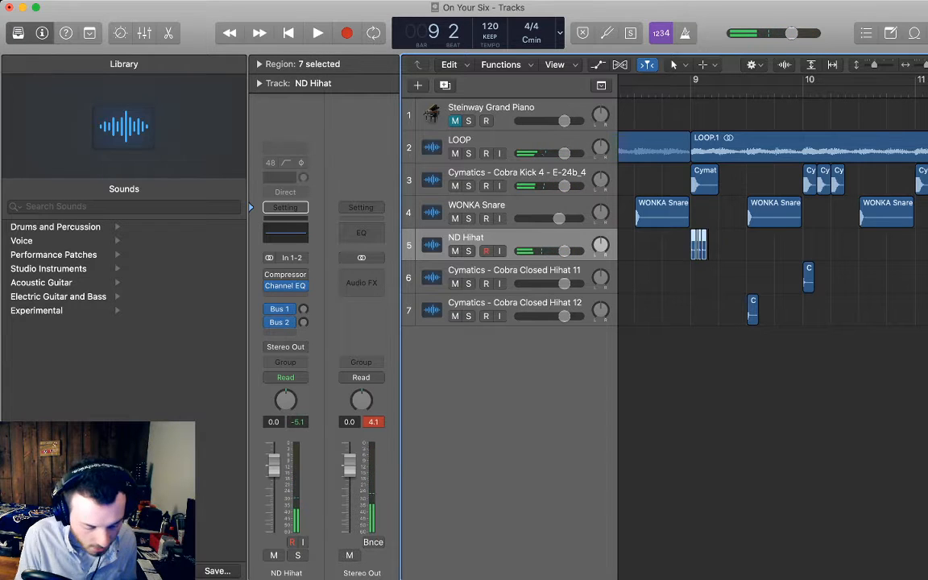
key(comma)
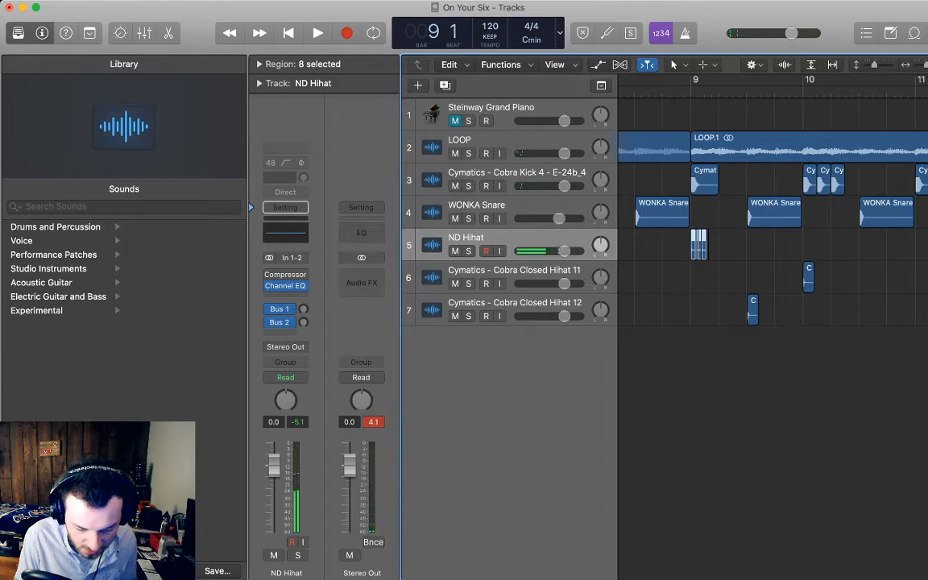
key(super+r)
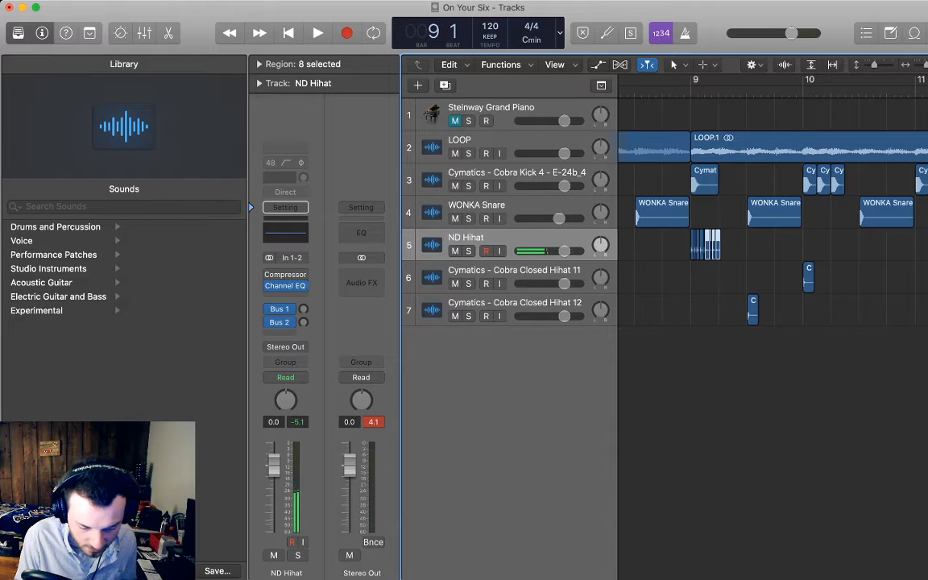
key(space)
key(space)
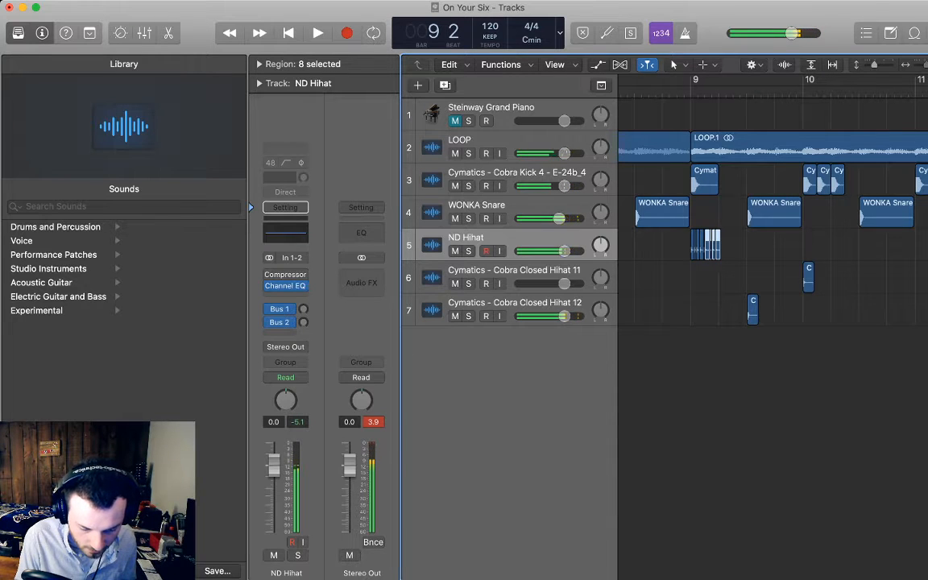
Add ND Hihat volume automation at -9.1 dB before bar 9, -3.5 dB at bar 9, +1.9 dB mid-roll and -12.9 dB after the roll
key(super+Right)
key(super+Right)
key(super+Right)
key(super+Right)
key(super+Right)
scroll(713, 244, left, 1)
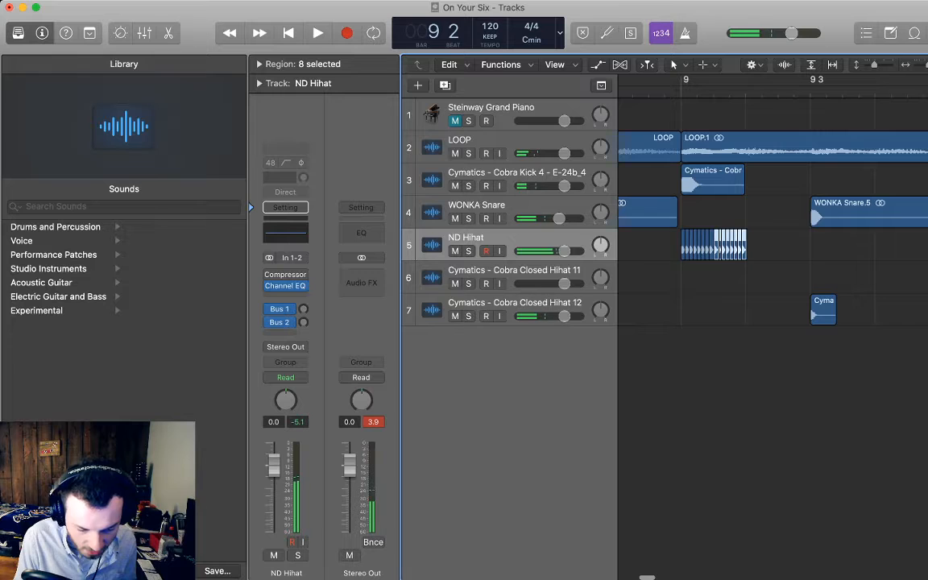
key(a)
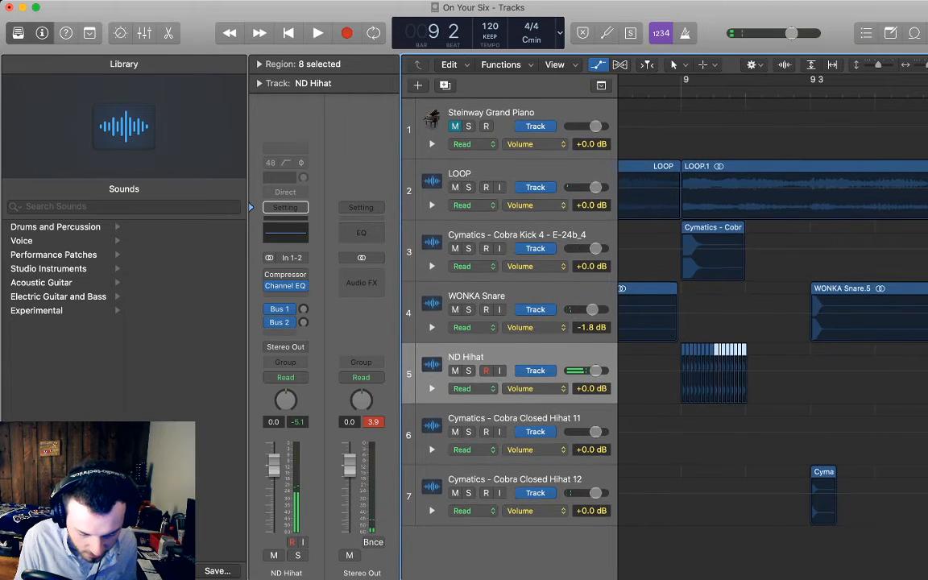
click(659, 372)
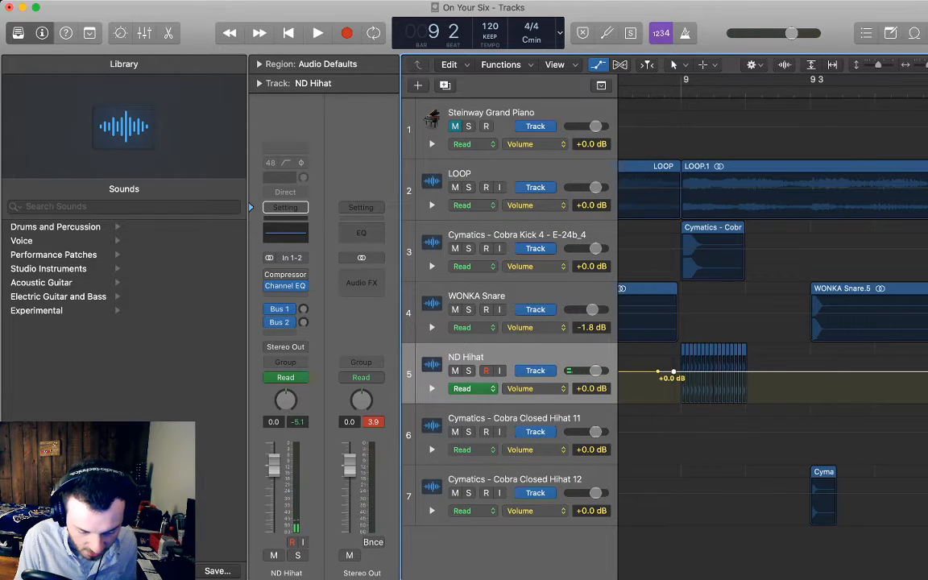
click(762, 373)
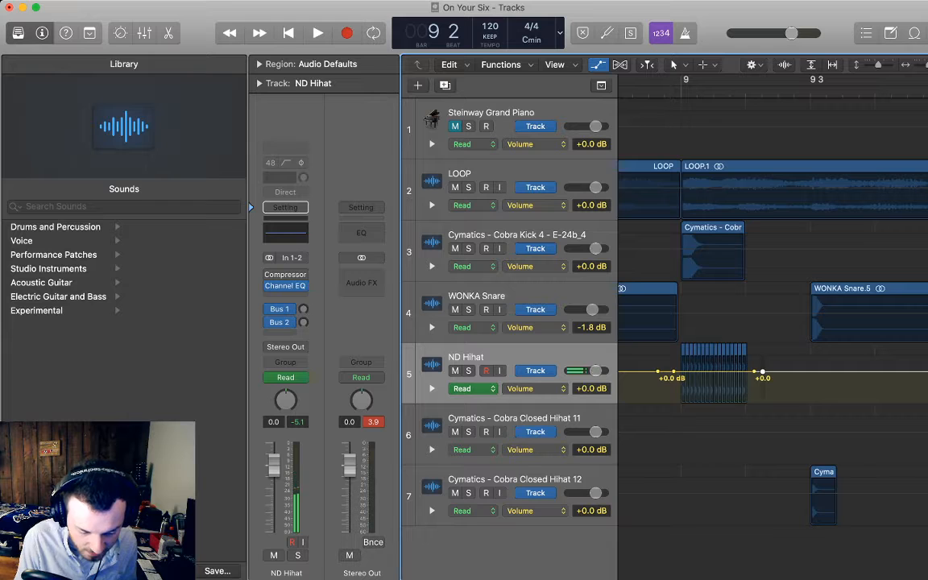
mouse_move(673, 372)
mouse_down()
mouse_move(661, 385)
mouse_move(689, 377)
mouse_move(675, 370)
mouse_move(683, 377)
mouse_up()
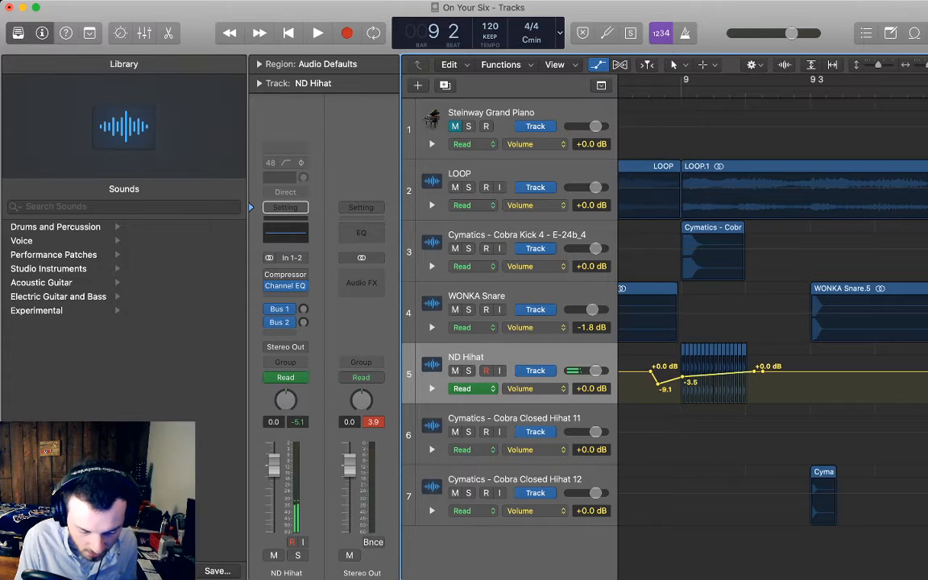
click(714, 377)
drag(714, 375, 755, 386)
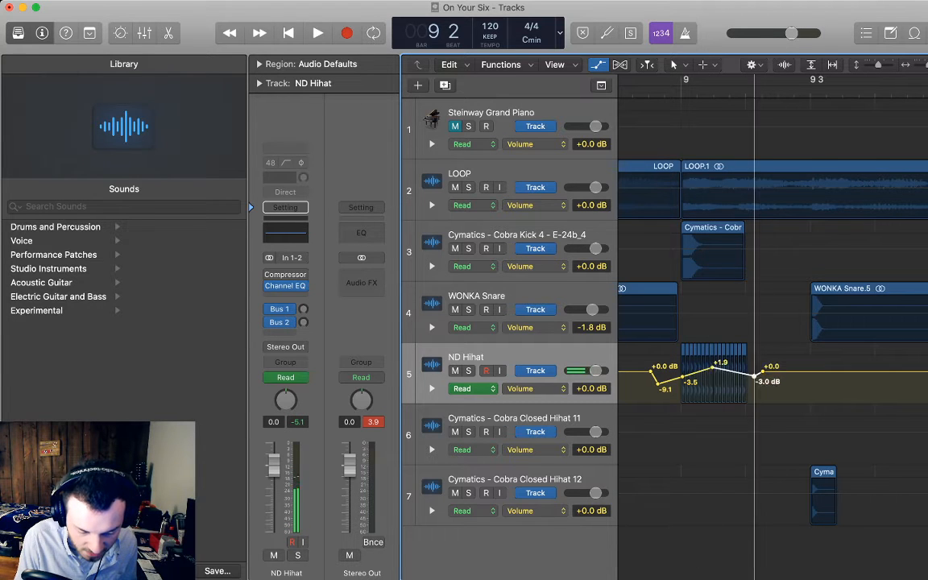
Play the automated hi-hat roll and lower its volume point at the start of bar 9 to -9.9 dB
key(space)
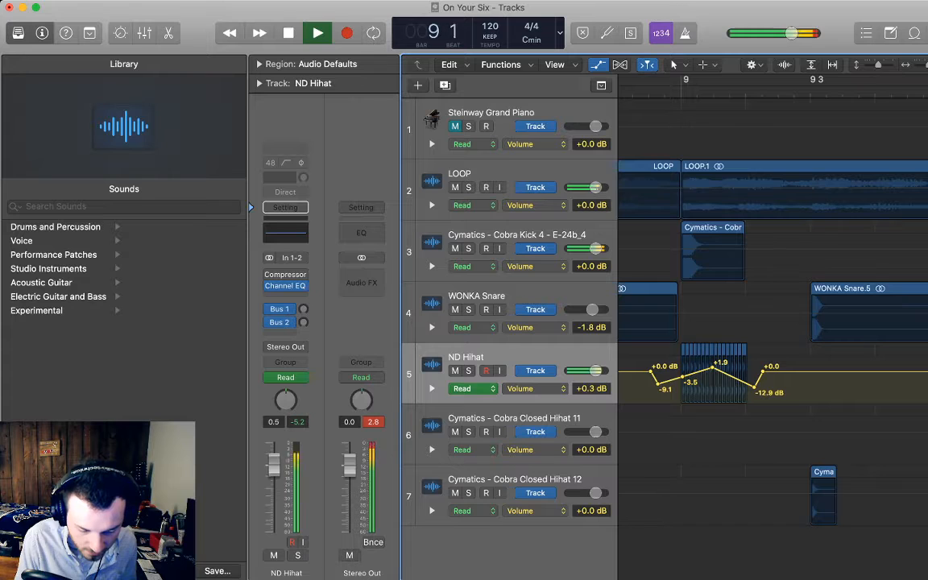
key(space)
key(comma)
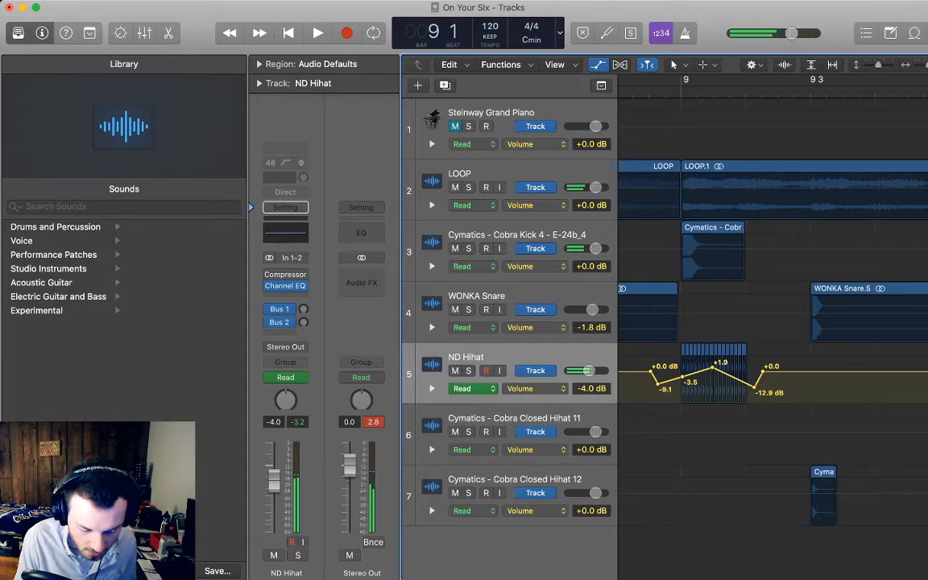
key(space)
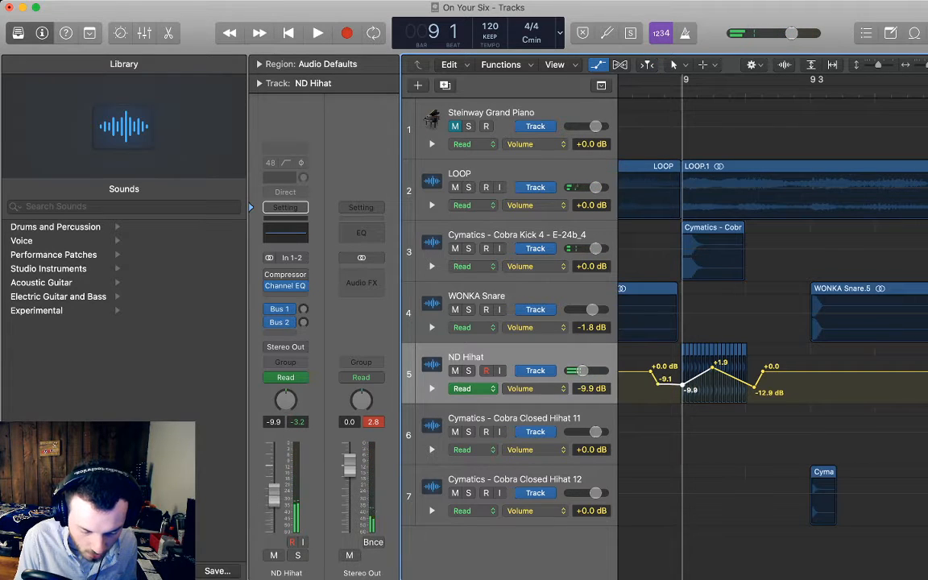
key(space)
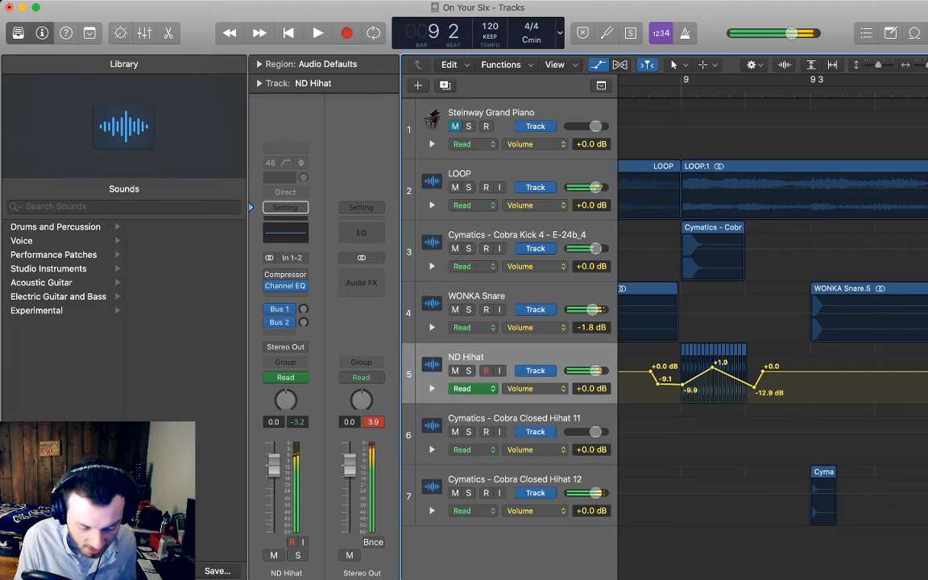
Hide the track automation and widen the timeline view to show bars 8 to 10
key(a)
key(super+Left)
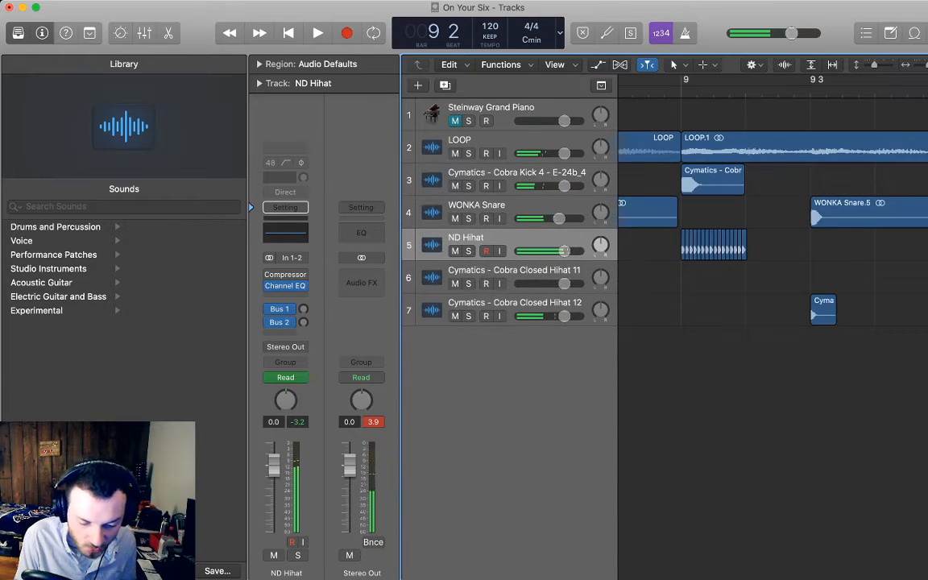
key(super+Left)
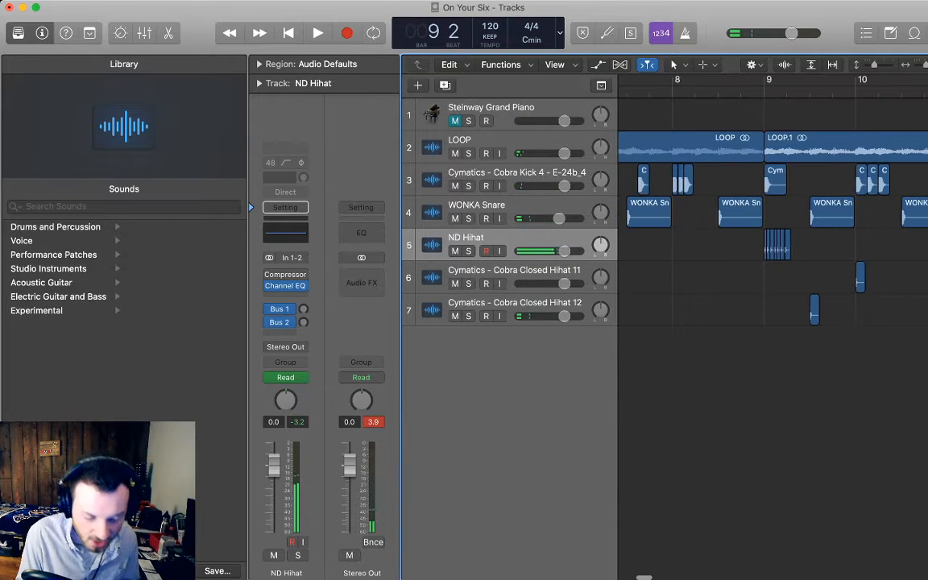
Play the song from the start and rename the Cymatics Cobra Kick 4 track and its regions as KICK
key(Return)
key(space)
key(super+Left)
key(super+Left)
key(super+Left)
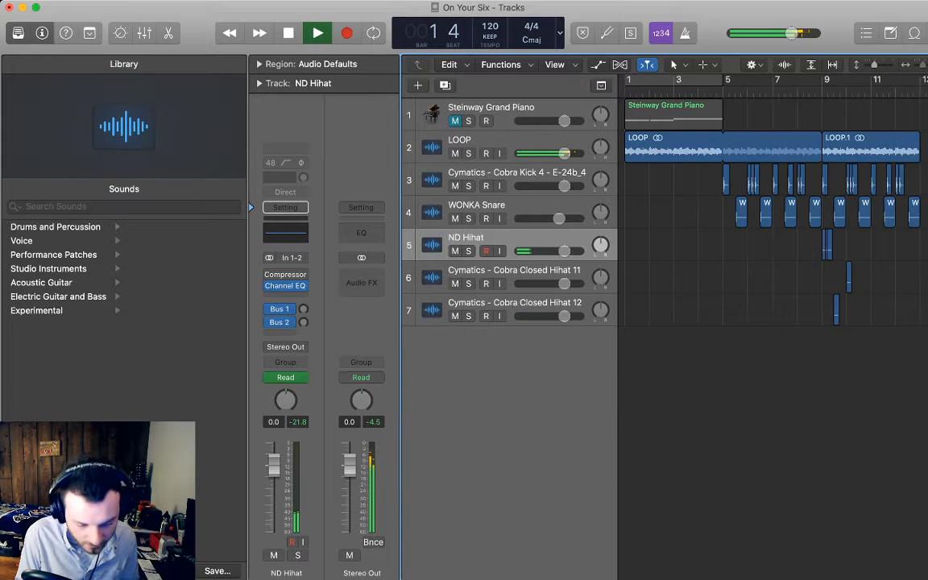
double_click(516, 172)
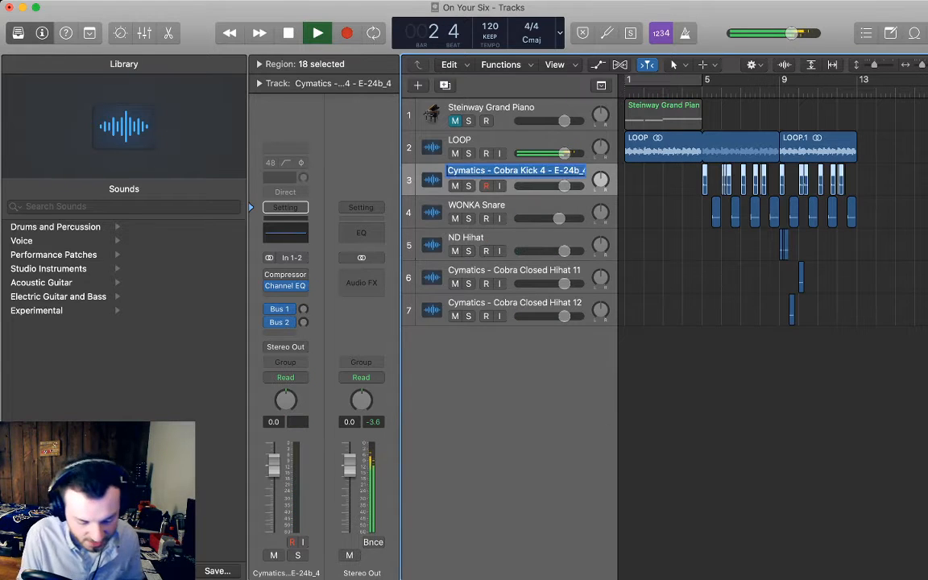
text(KICK)
key(Return)
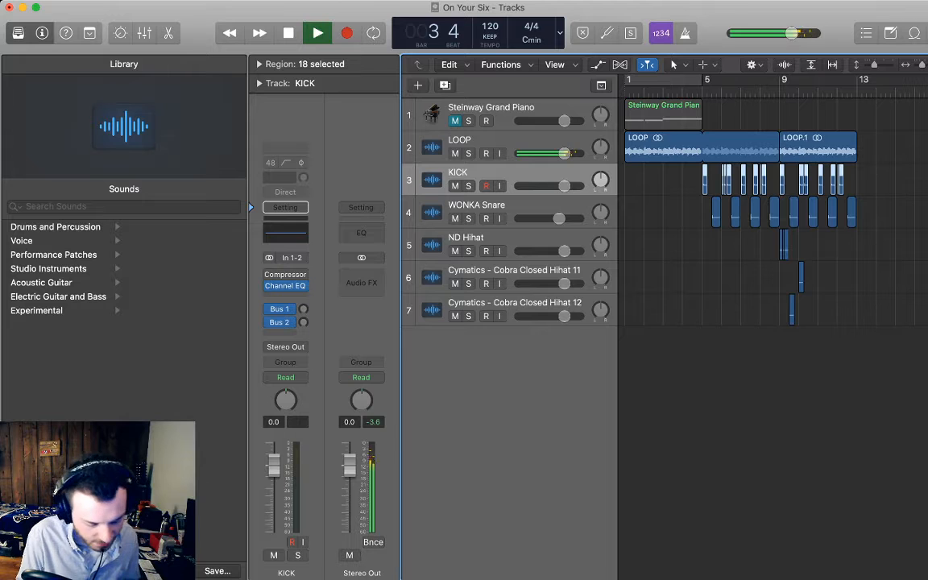
key(shift+n)
text(KICK)
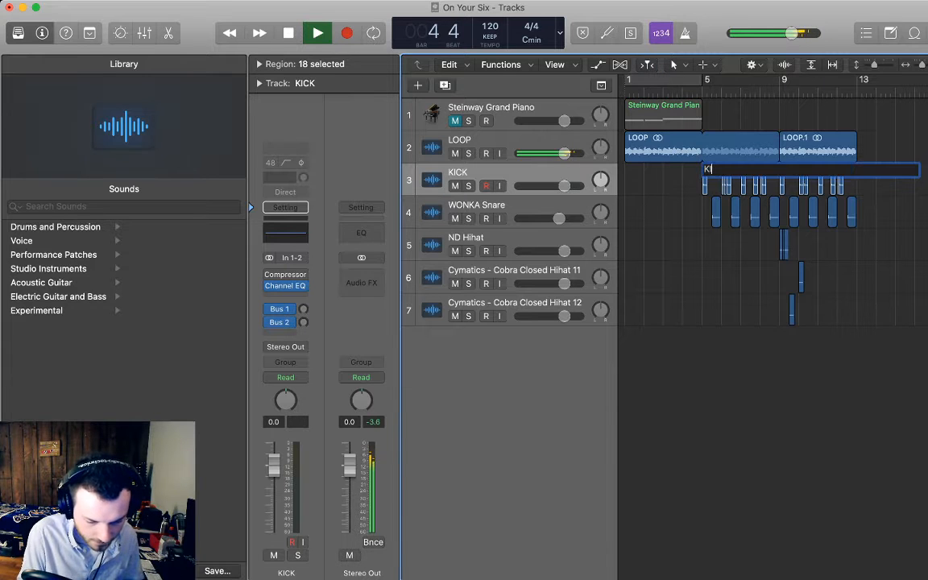
key(Return)
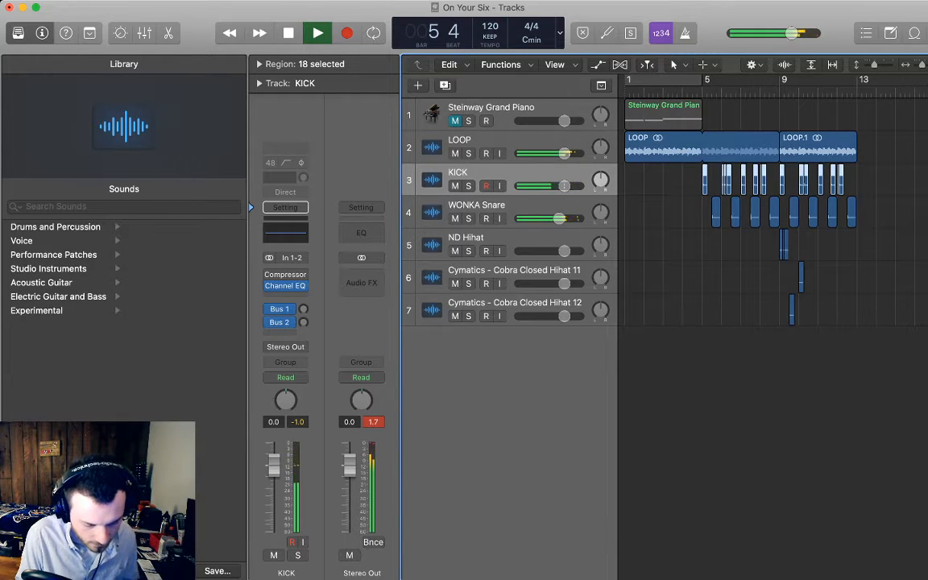
Rename the WONKA Snare track and all its regions as SNARE
key(Down)
key(shift+Return)
text(SNARE)
key(Return)
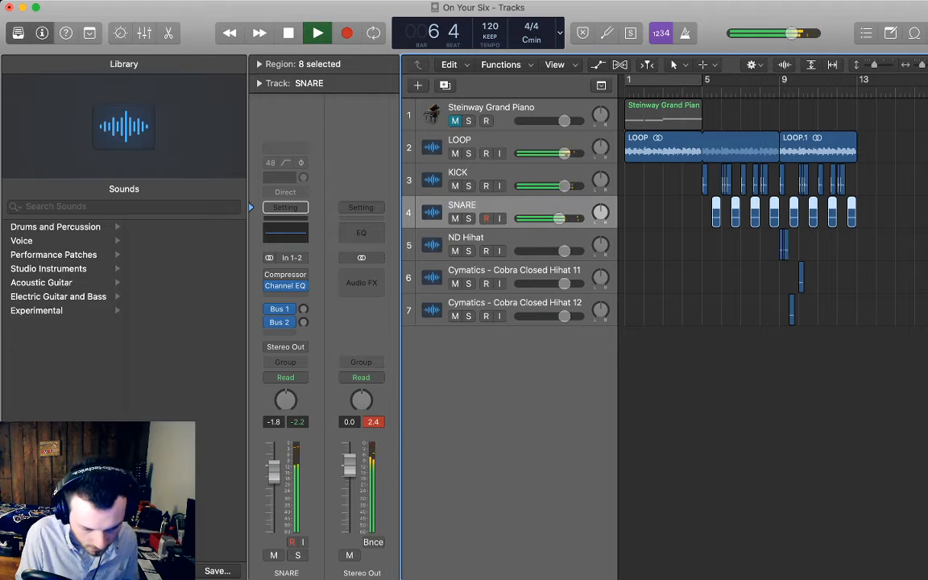
key(shift+n)
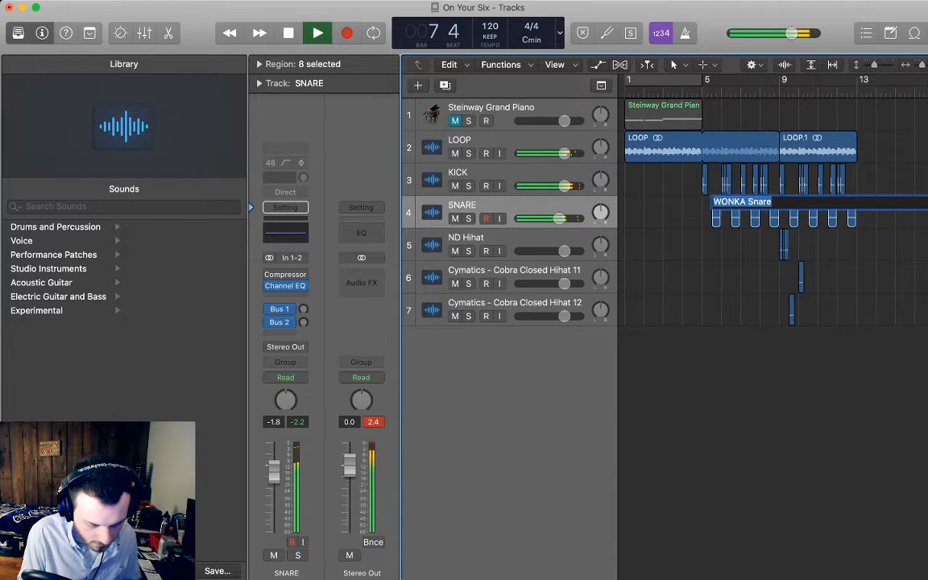
text(SNARE)
key(Return)
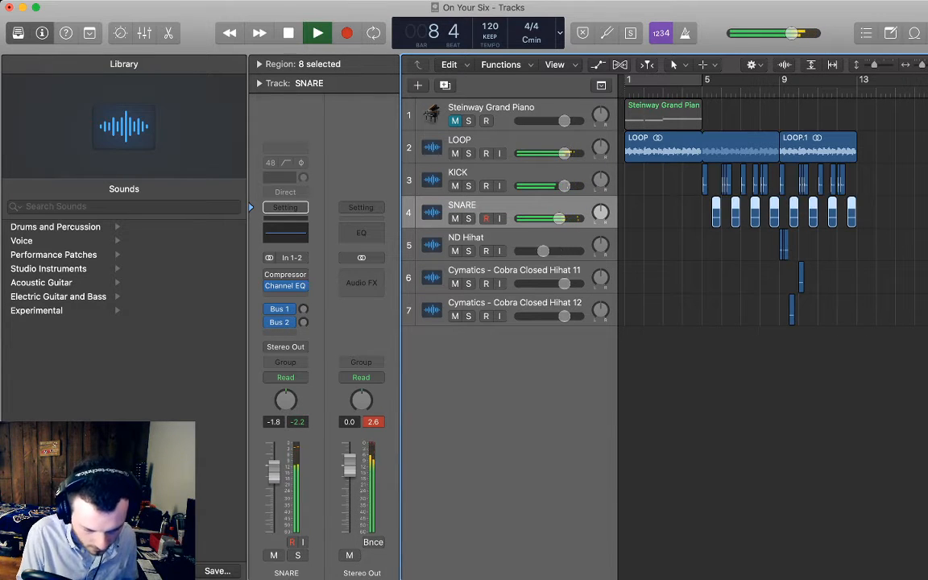
Rename the ND Hihat track as HAT and stop playback
key(Down)
key(shift+Return)
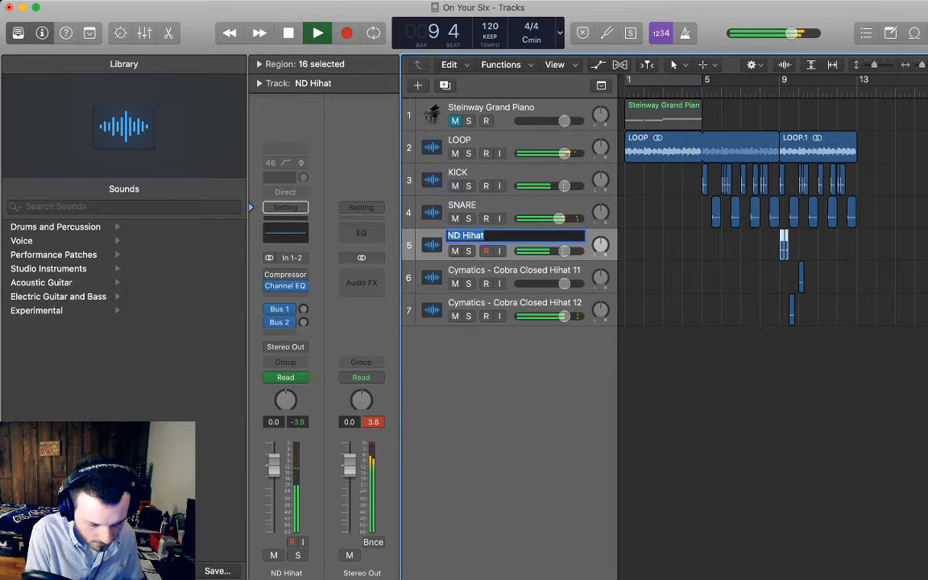
text(HAT)
key(Return)
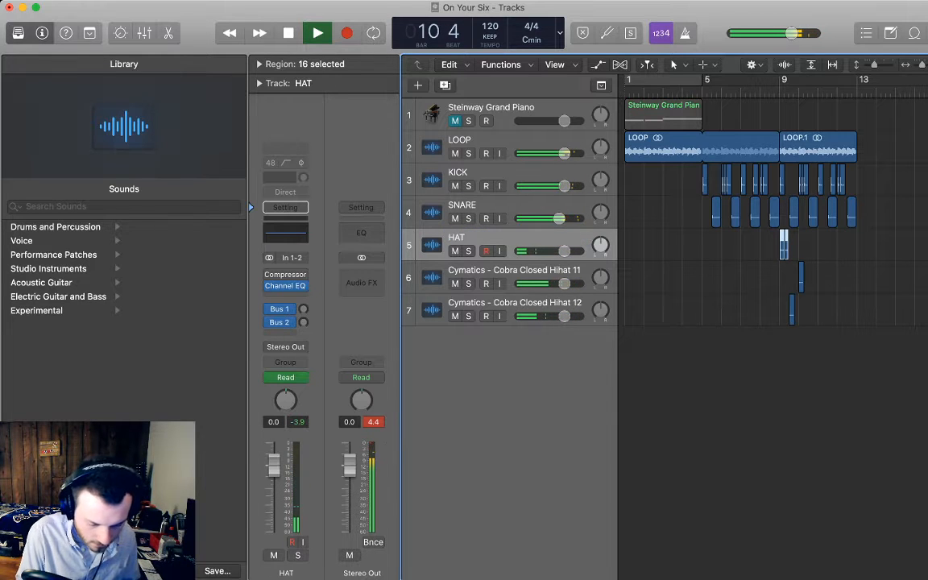
key(space)
Rename the Cobra Closed Hihat 11 track as HAT 2 and the Cobra Closed Hihat 12 track as HAT 3
key(Down)
key(shift+Return)
text(HAT)
key(Return)
key(shift+Return)
key(Right)
text(2)
key(Return)
key(Down)
key(shift+Return)
text(HAT 3)
key(Return)
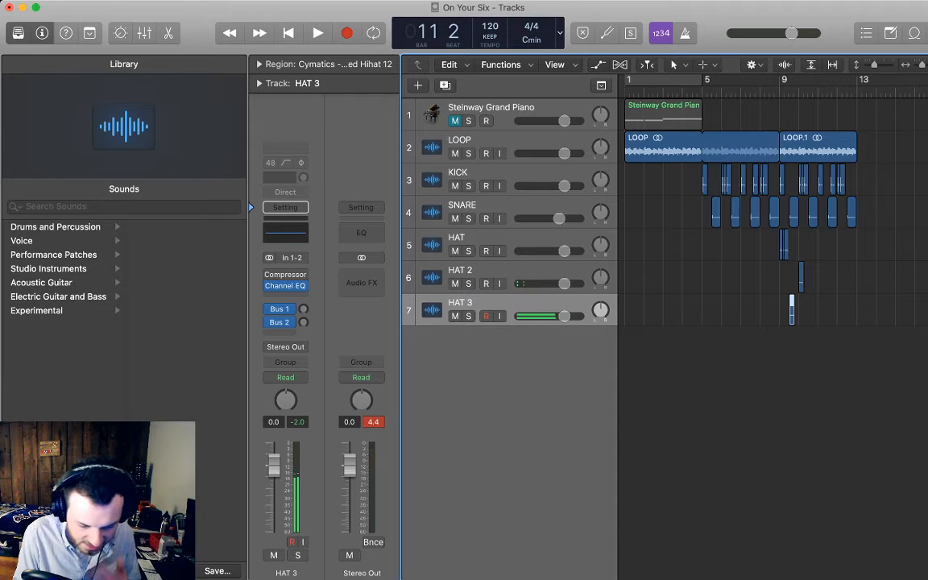
Play the beat around bars 9 and 10 to check the hi-hat roll and the single hat hits
key(super+Right)
key(super+Right)
key(super+Right)
key(super+Right)
key(super+Right)
key(super+Right)
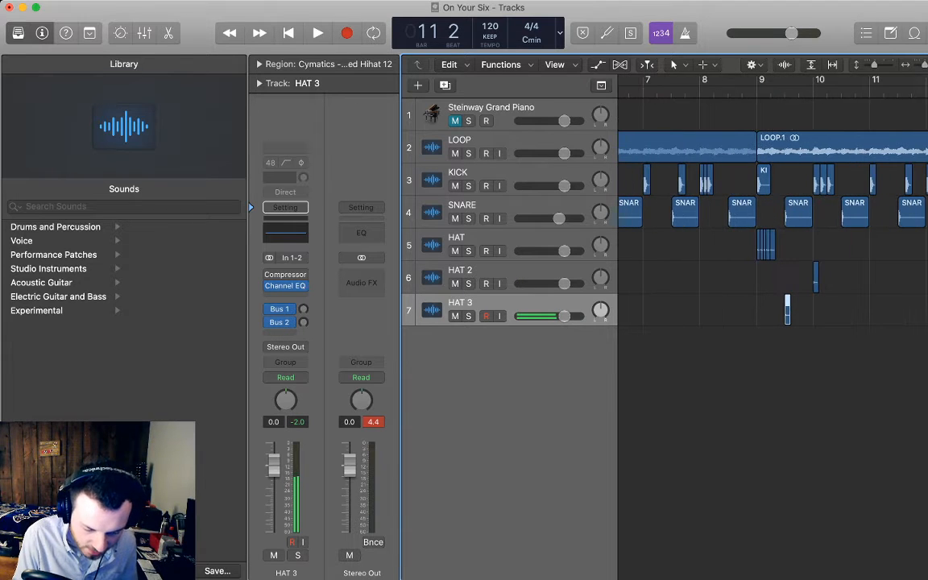
key(space)
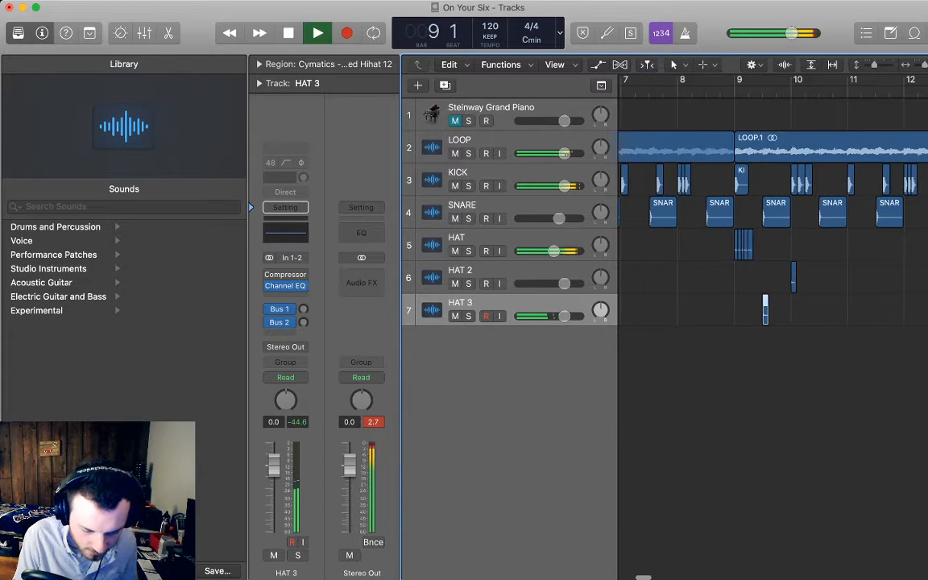
key(super+Right)
key(super+Right)
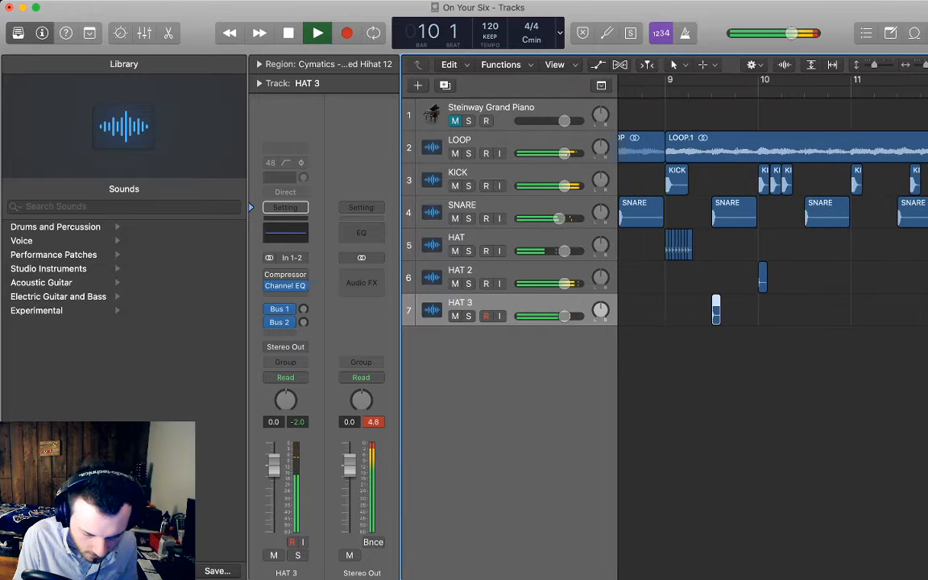
key(space)
Move the HAT 2 hit from bar 10 to the start of bar 12 and set the playhead there
key(Up)
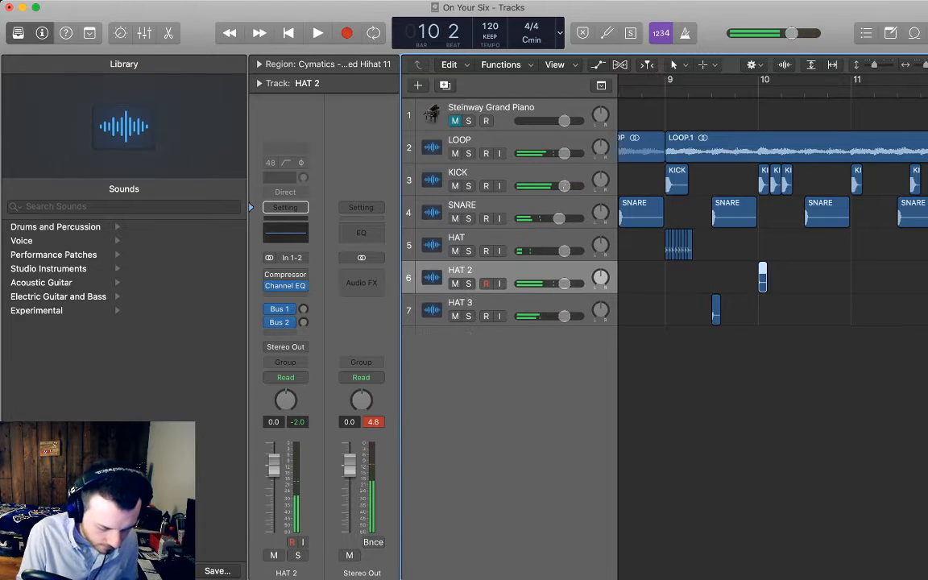
scroll(773, 274, right, 3)
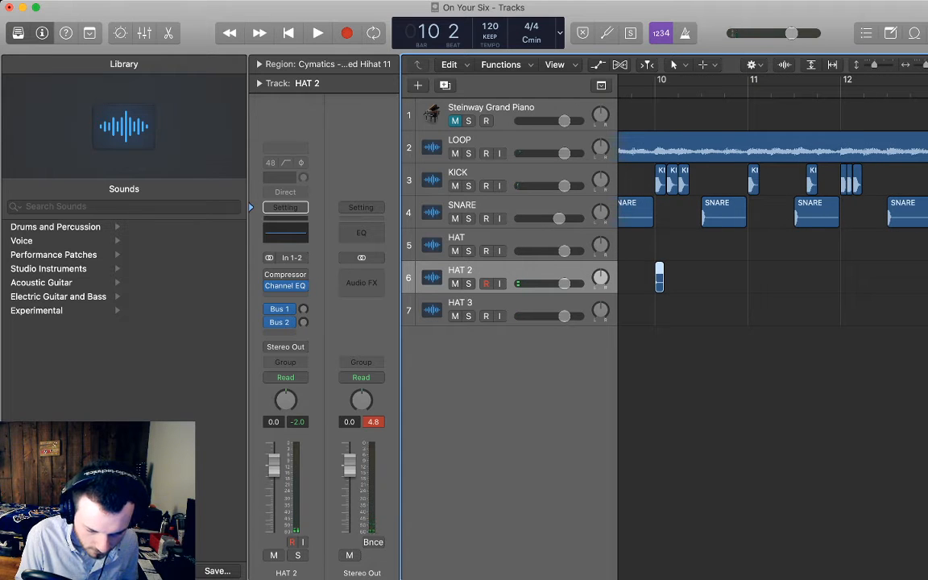
drag(659, 278, 846, 278)
scroll(845, 278, right, 2)
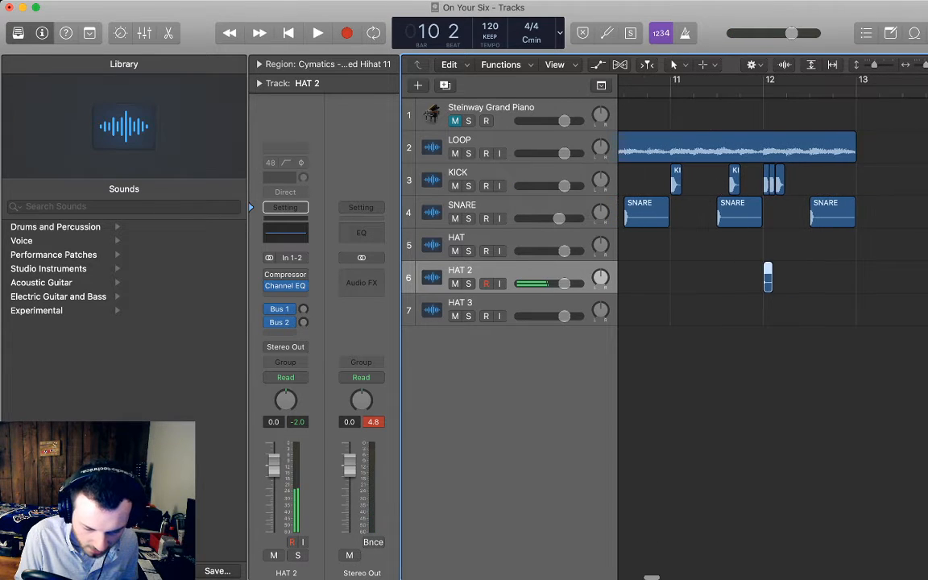
key(period)
key(period)
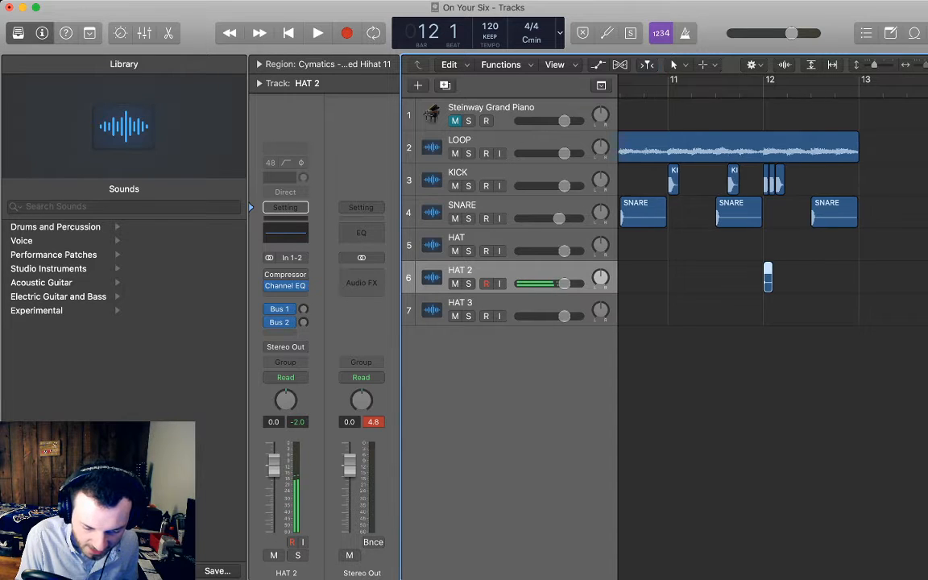
Arrange three HAT 2 hits half a beat apart in bar 12, starting half a beat after the bar line, and play them
key(super+Right)
key(super+r)
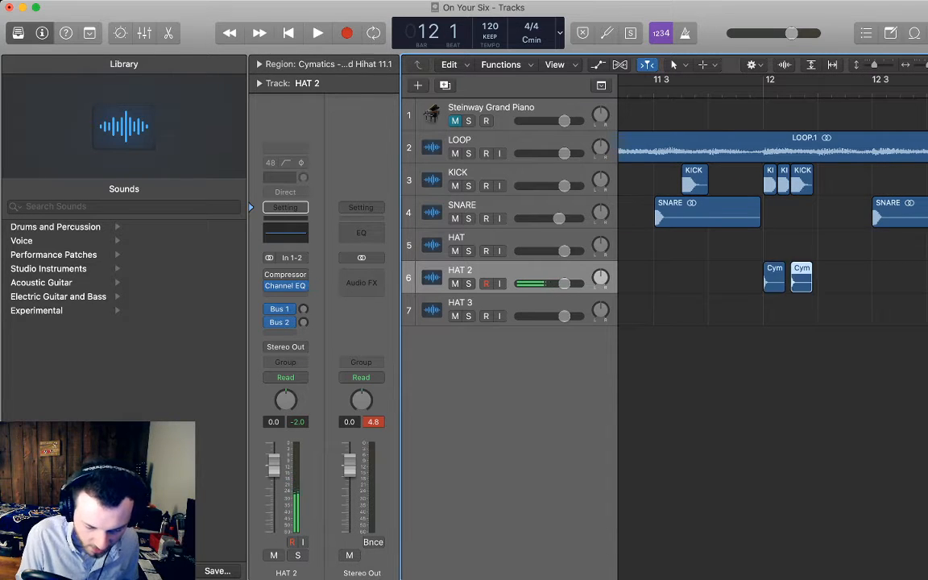
key(space)
key(space)
drag(745, 278, 772, 278)
scroll(772, 278, right, 1)
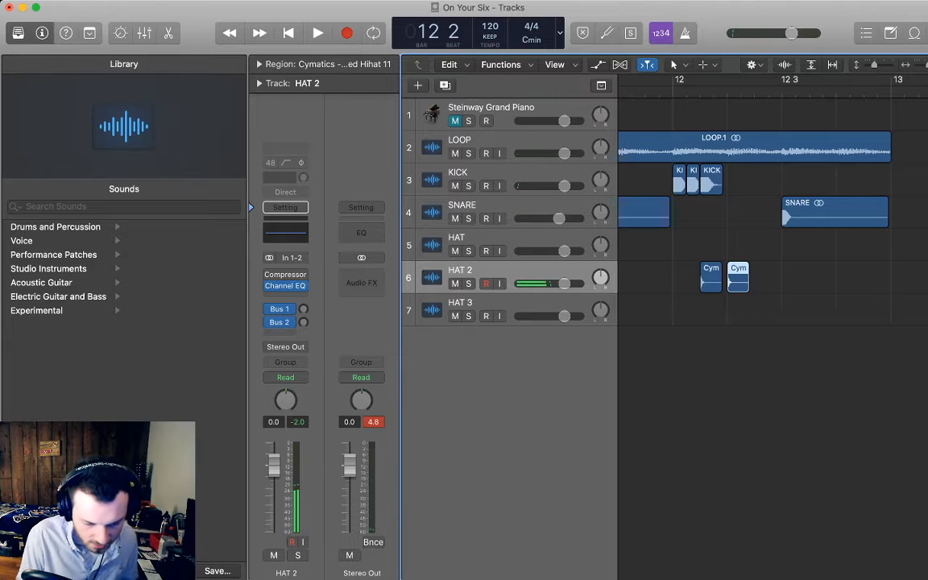
key(super+r)
key(space)
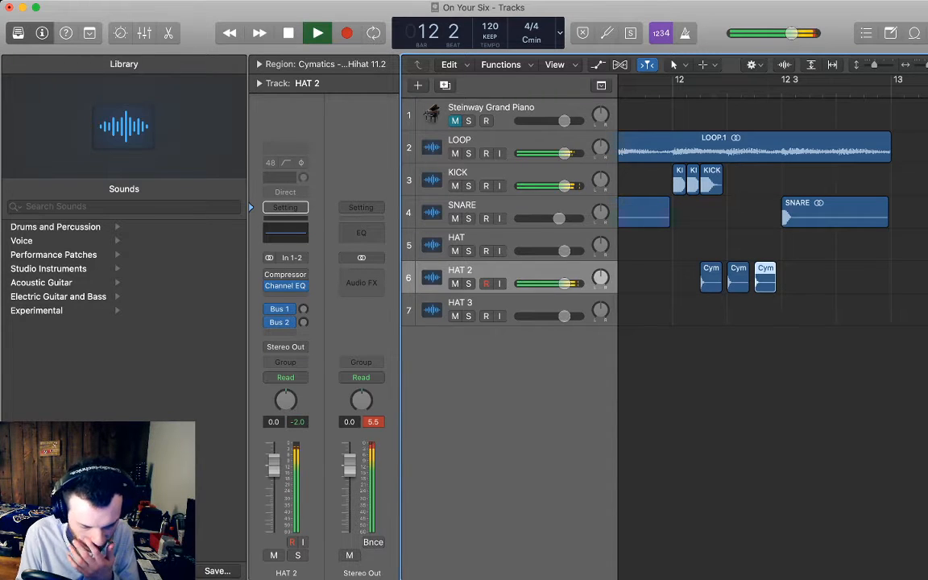
key(space)
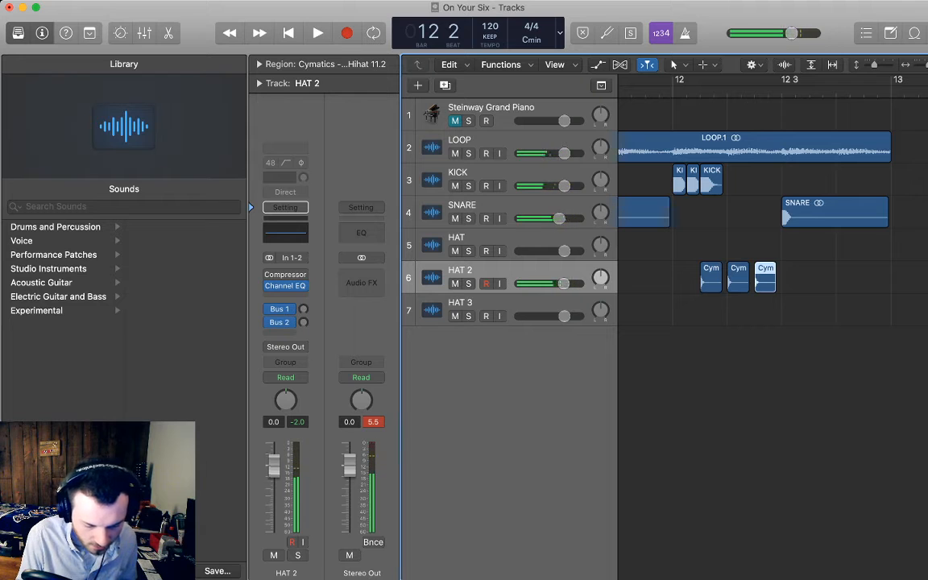
Lower the HAT 2 volume to -4.3 dB and automate a dip to -9.9 dB across its three hits in bar 12
drag(274, 465, 274, 482)
key(a)
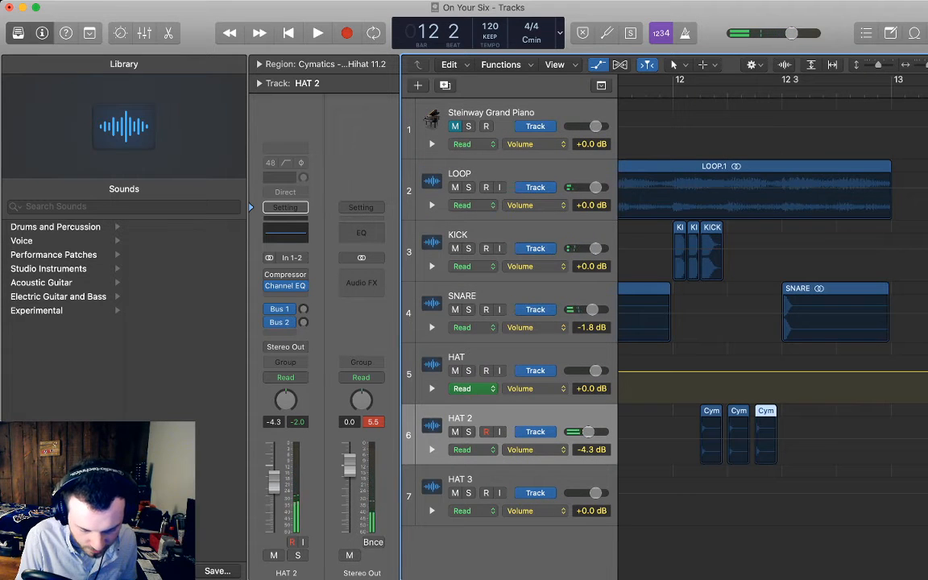
click(670, 440)
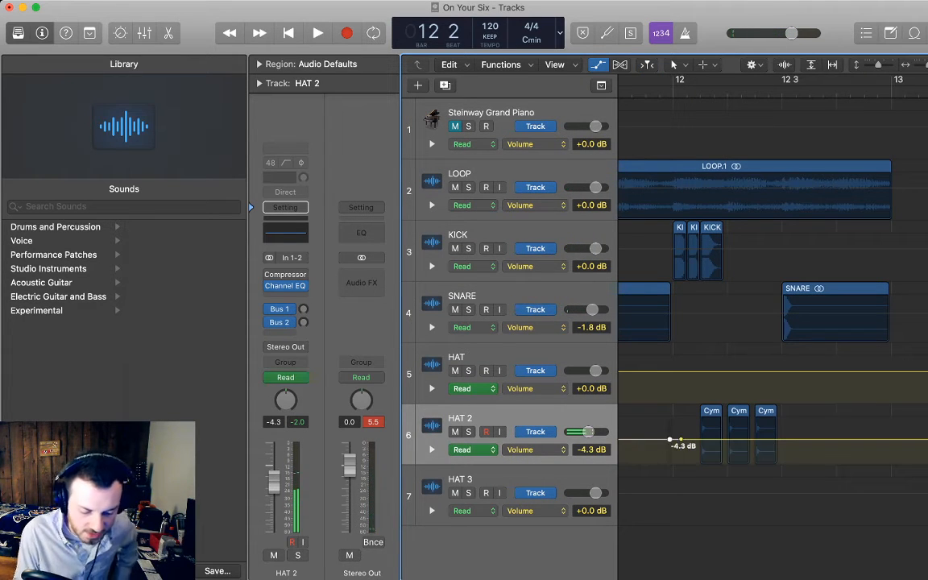
click(786, 440)
drag(732, 440, 731, 447)
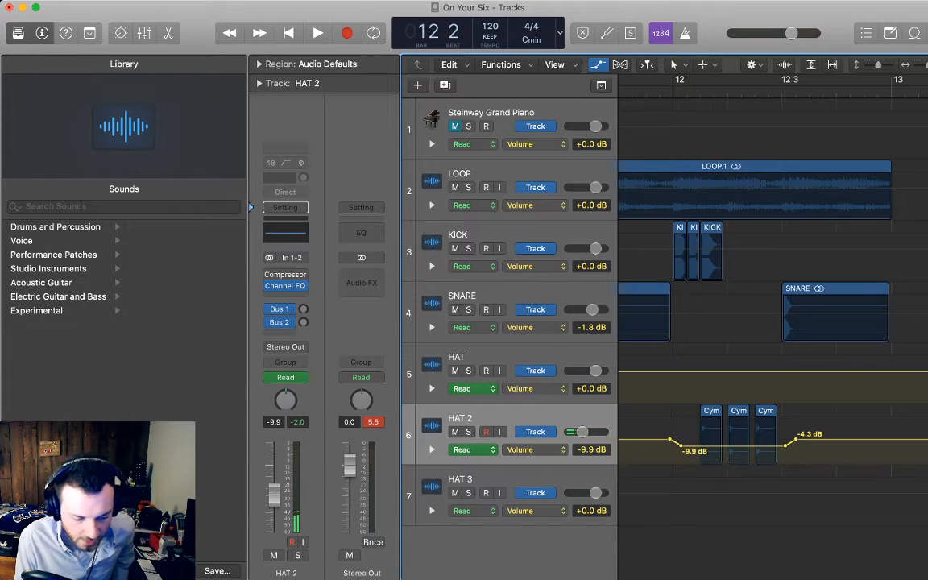
key(a)
Play the whole arrangement from bar 1 to review how the drums sit with the loop
key(super+Left)
key(super+Left)
key(super+Left)
key(super+Left)
key(super+Left)
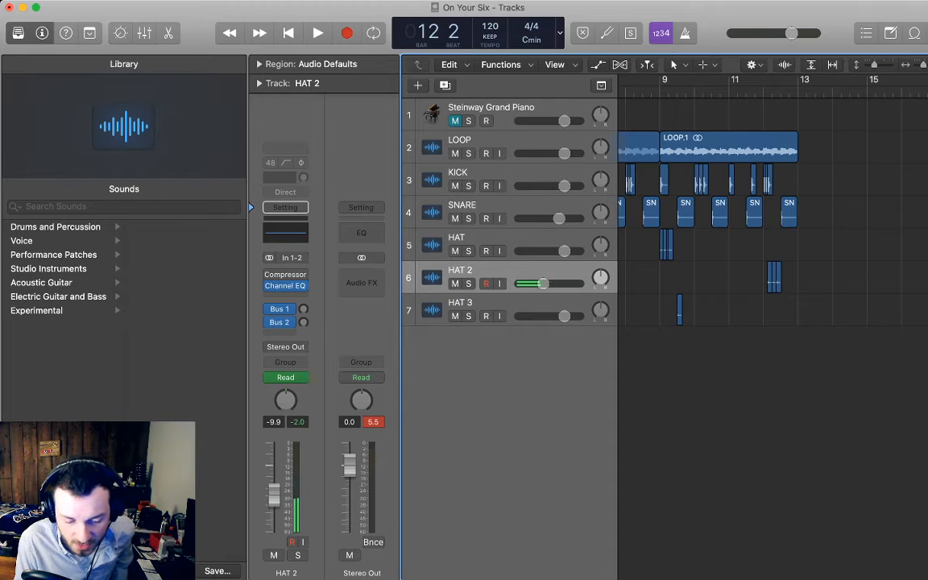
key(super+Left)
key(super+Left)
key(super+Left)
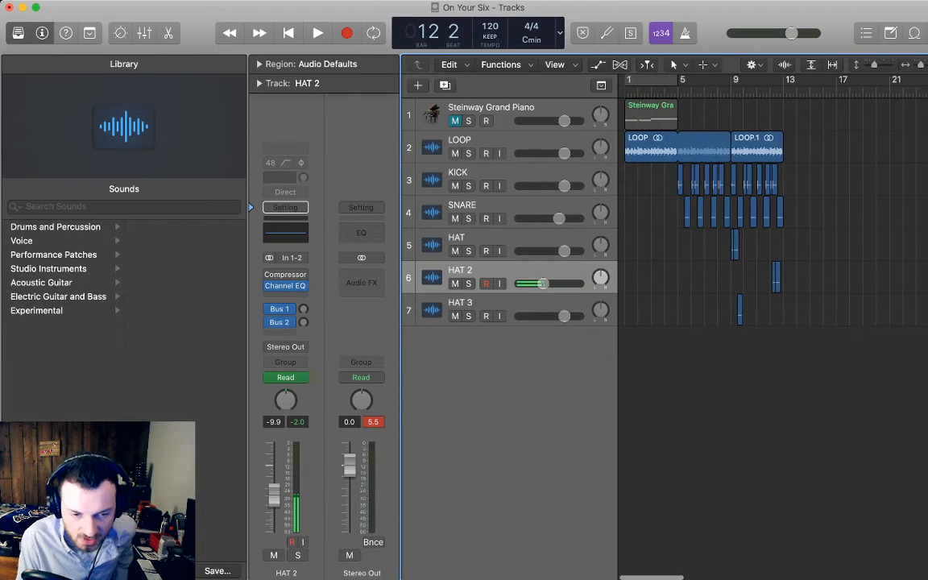
key(Return)
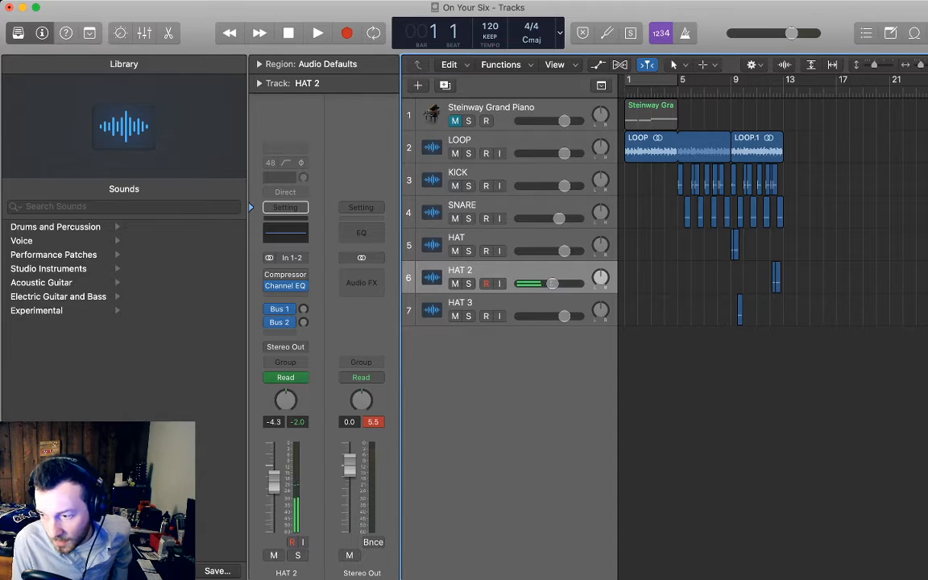
key(space)
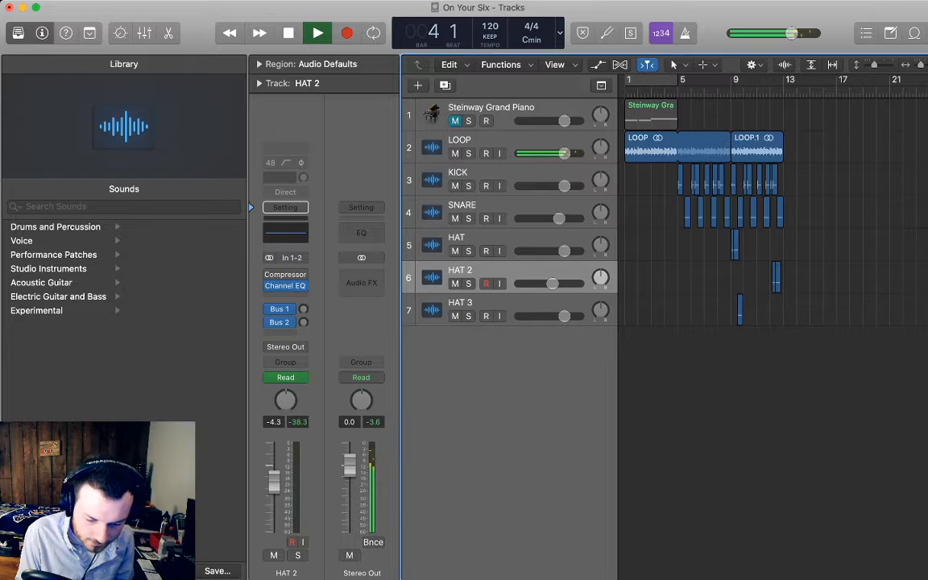
scroll(671, 274, up, 5)
scroll(671, 274, right, 2)
scroll(773, 274, right, 1)
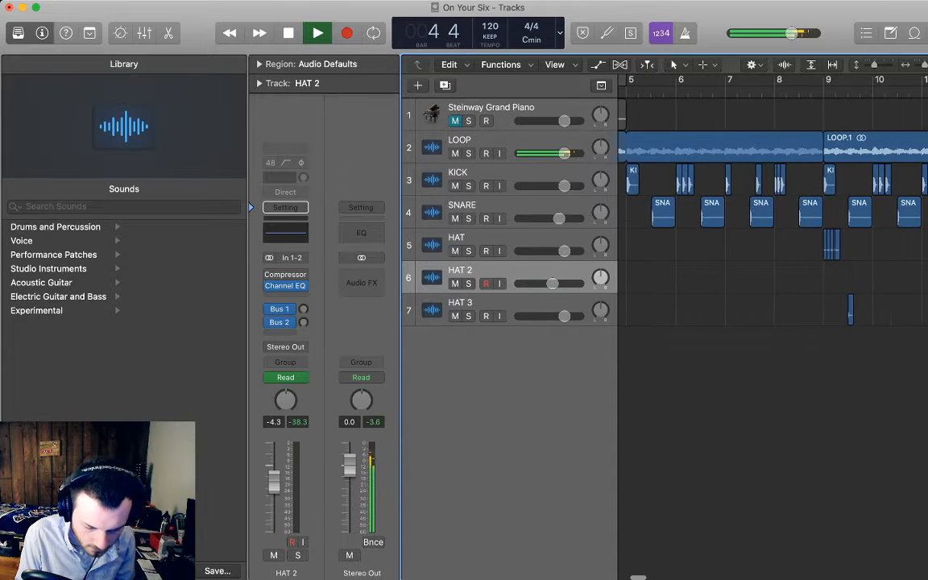
scroll(774, 274, left, 1)
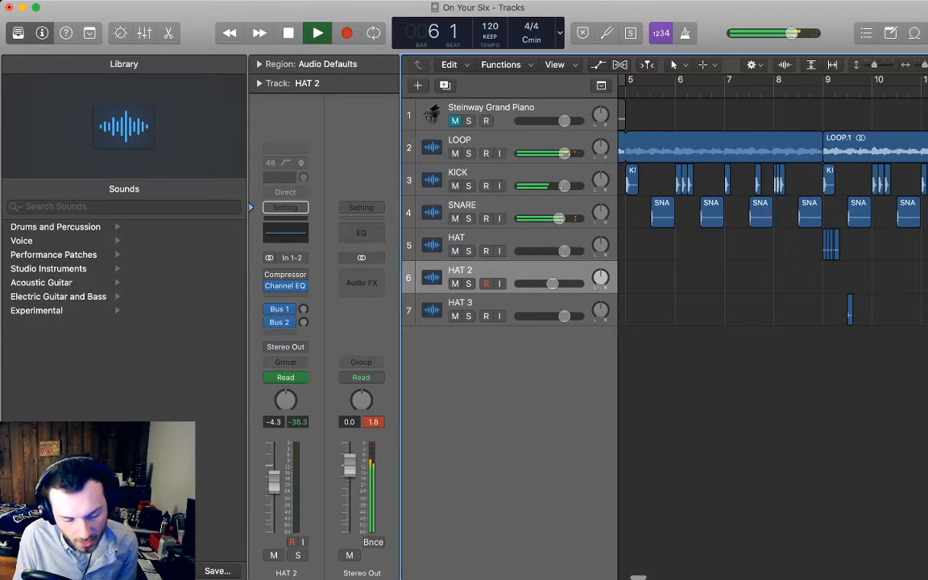
Reorder the tracks so SNARE and KICK sit below the three hat tracks, with KICK last, and stop playback
click(483, 174)
drag(484, 206, 483, 174)
drag(484, 211, 484, 399)
click(709, 403)
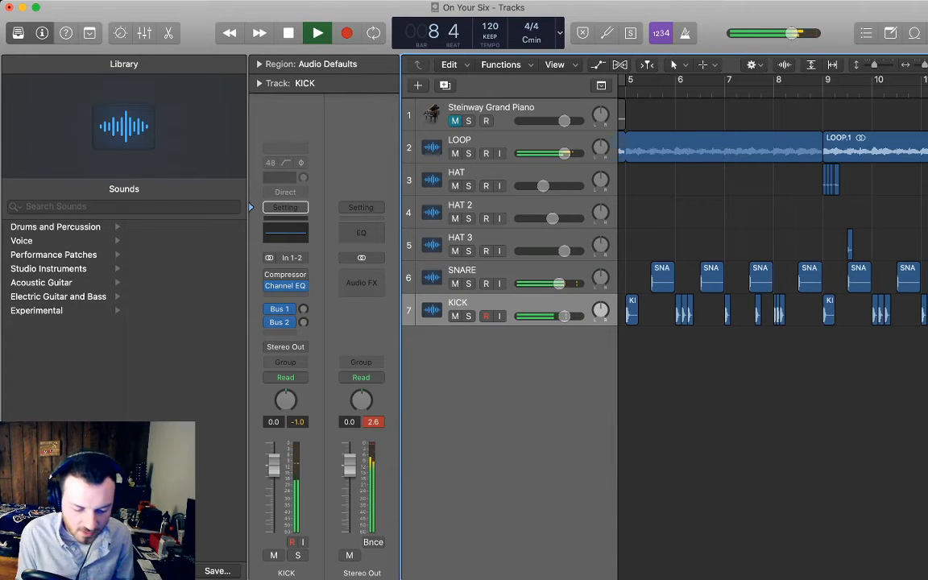
key(space)
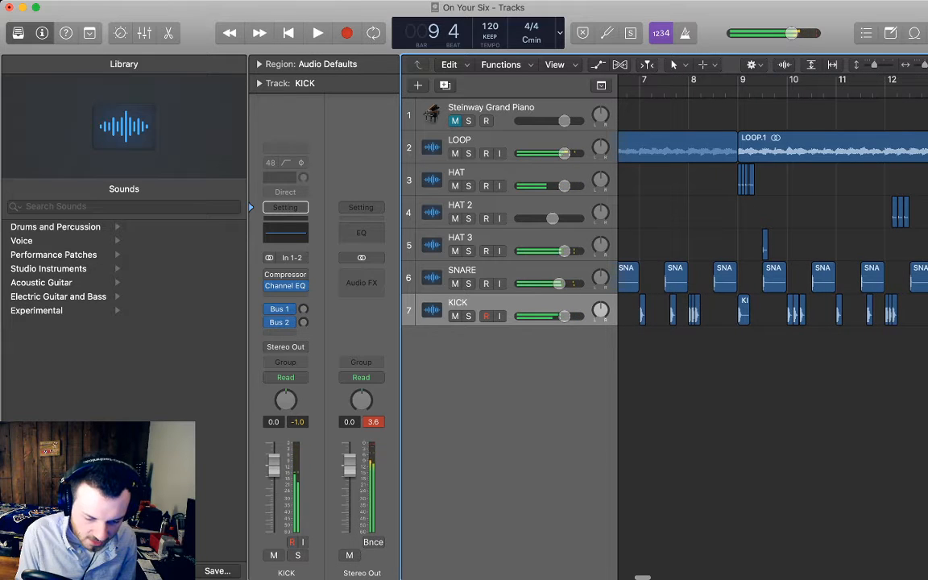
Move the HAT 3 hit in bar 9 half a beat earlier, ahead of the snare on beat 3
key(super+Right)
key(super+Right)
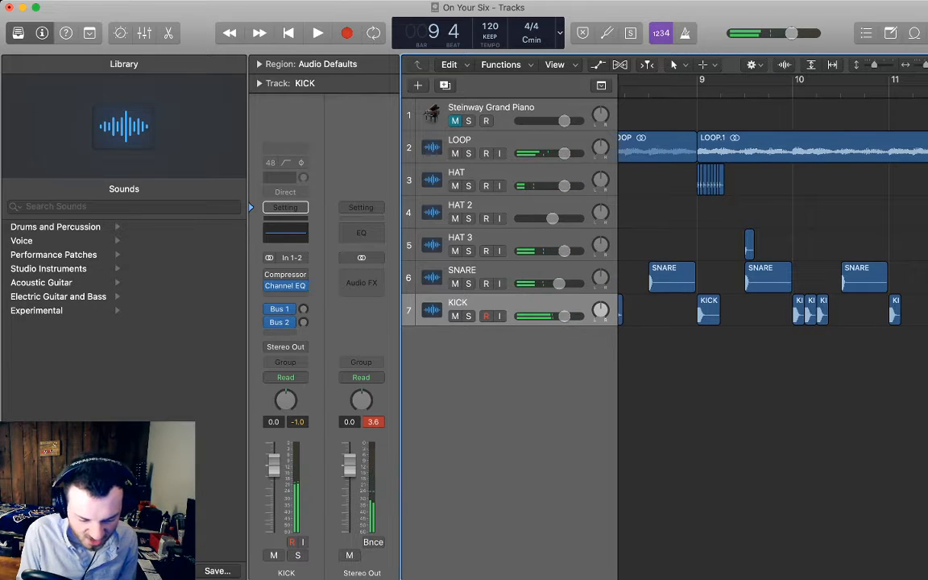
mouse_move(750, 245)
mouse_down()
mouse_move(762, 245)
mouse_move(738, 245)
mouse_up()
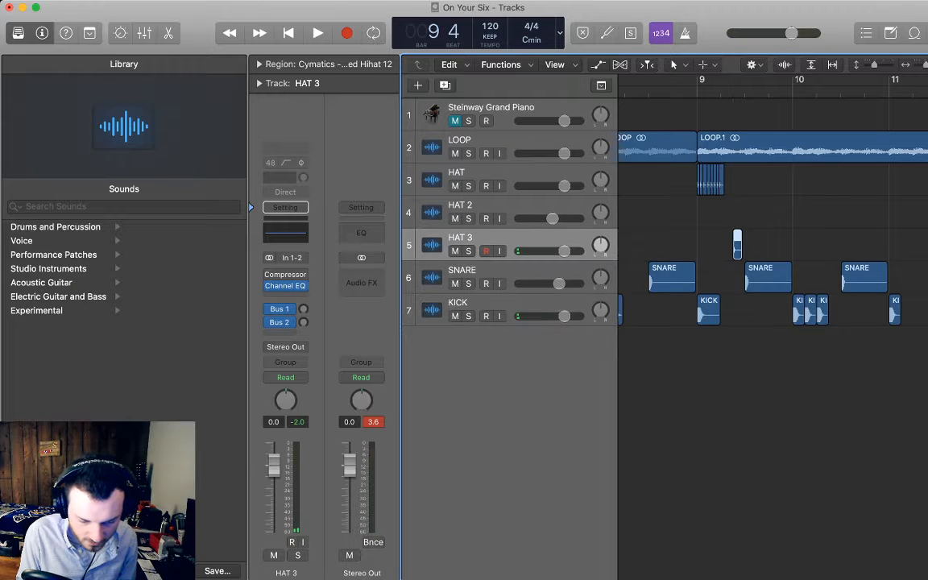
Shorten the HAT 3 hit in bar 9 to a sixteenth note and repeat it once, directly before the snare on beat 3
key(super+Right)
key(super+Right)
key(super+Right)
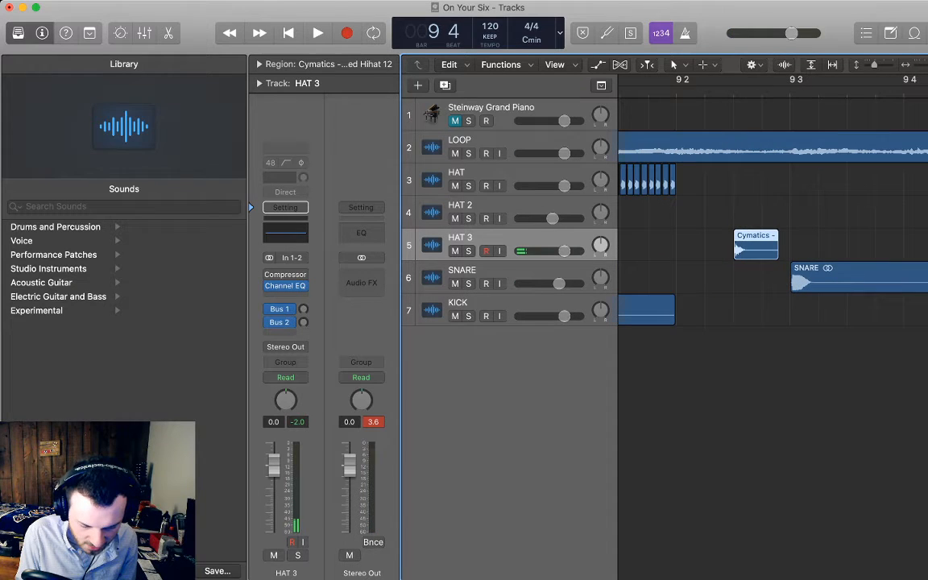
drag(778, 254, 762, 254)
key(shift+space)
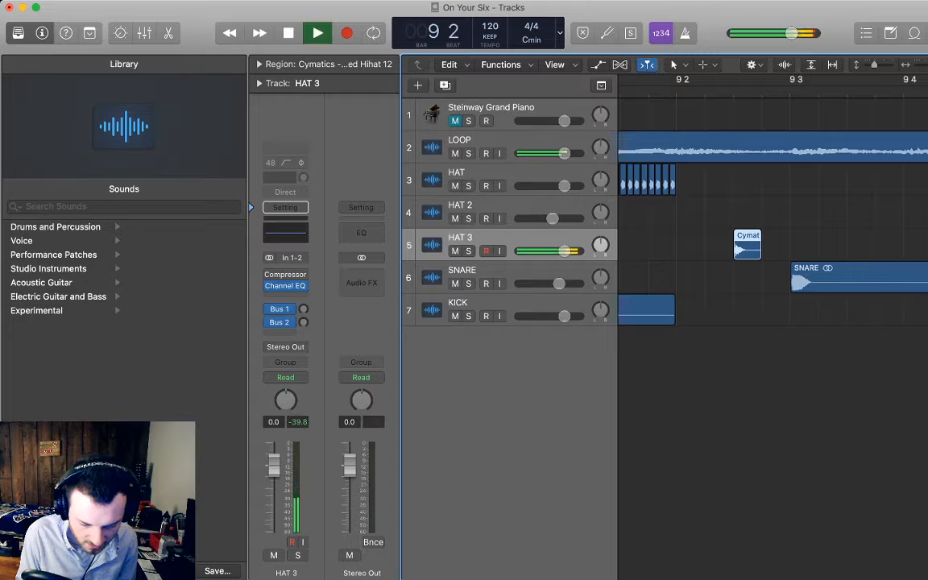
key(shift+space)
key(super+r)
click(794, 250)
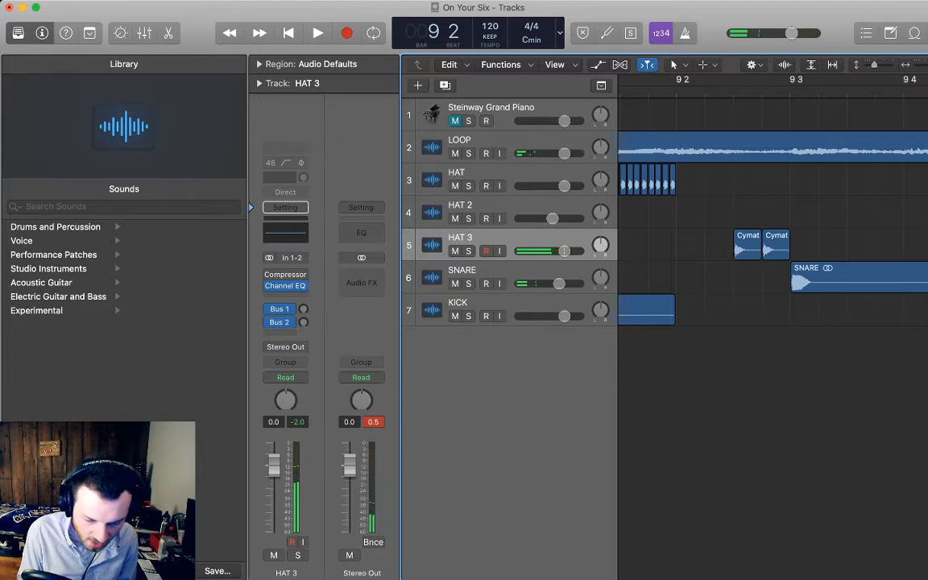
Play the start of bar 9 to check how the doubled HAT 3 hit leads into the snare
scroll(790, 249, down, 5)
scroll(782, 250, down, 2)
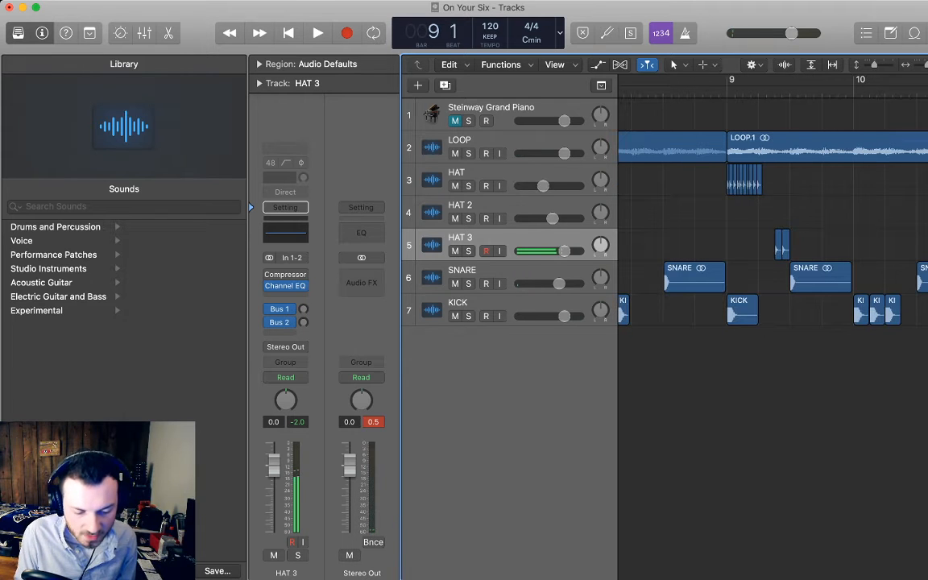
key(space)
key(space)
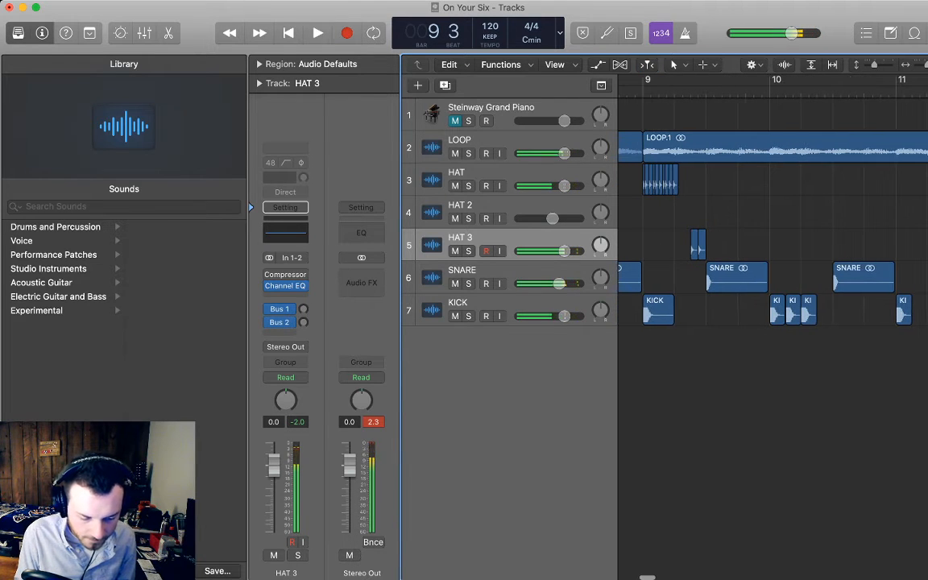
Add copies of the HAT 3 hit in bar 9 on beat 3 and then every half beat until the end of the bar
click(699, 244)
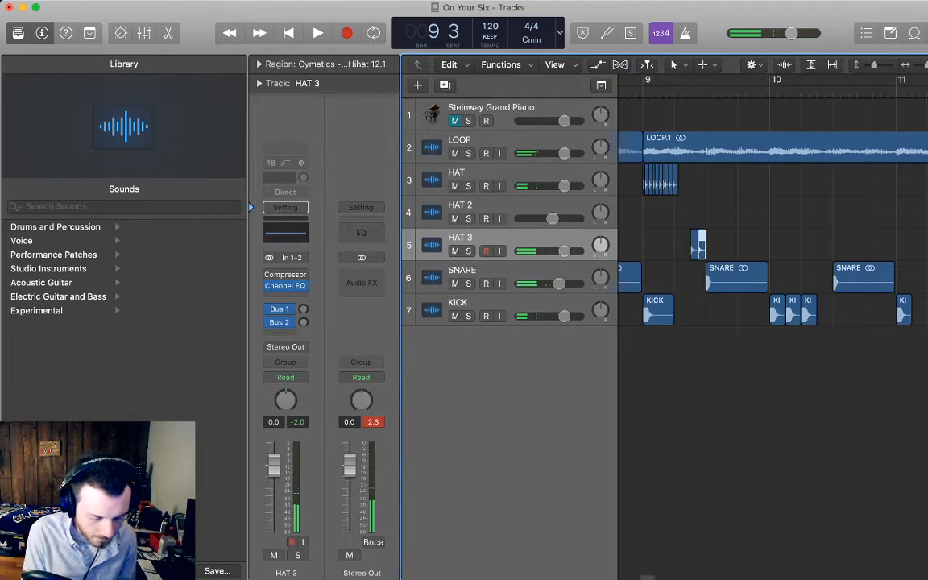
key(space)
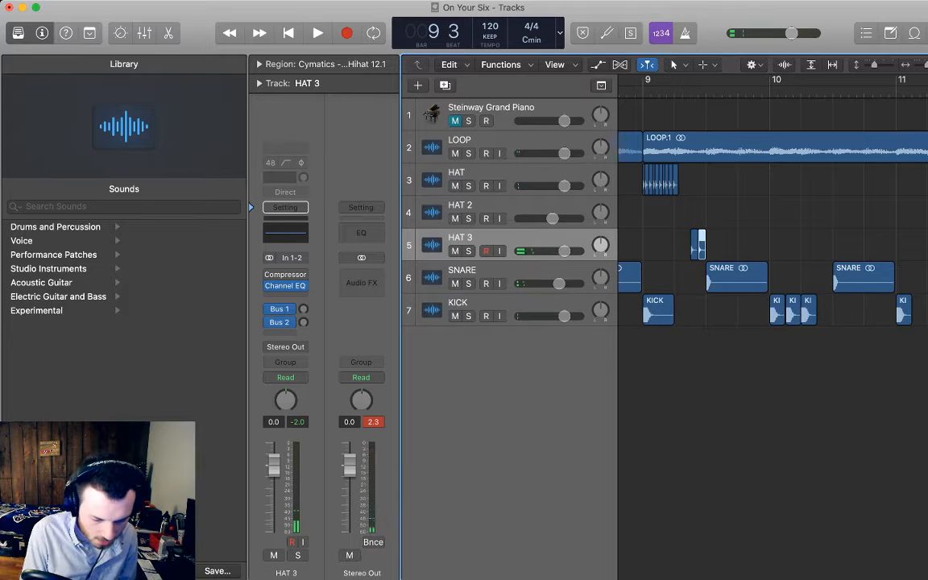
key(super+r)
key(comma)
key(space)
scroll(773, 213, right, 2)
key(super+r)
key(space)
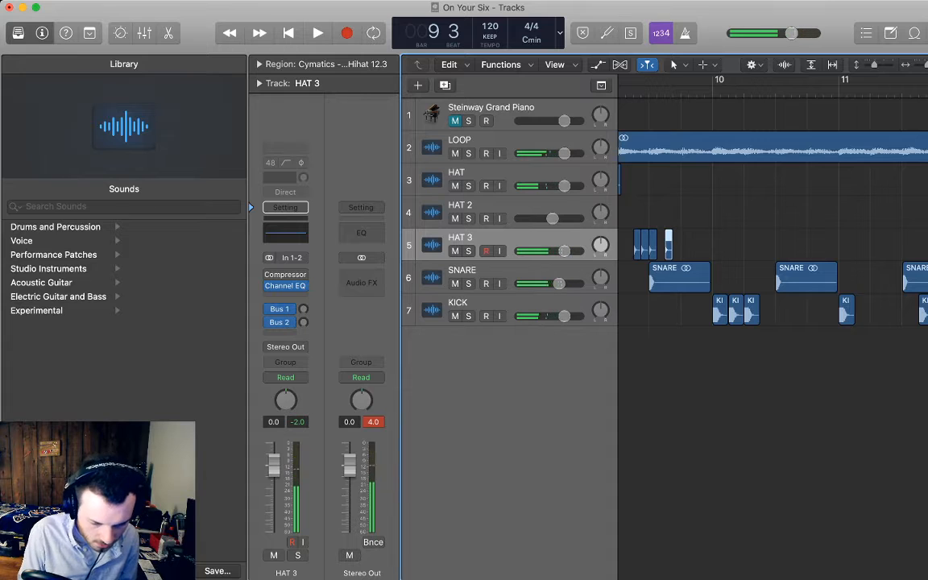
key(period)
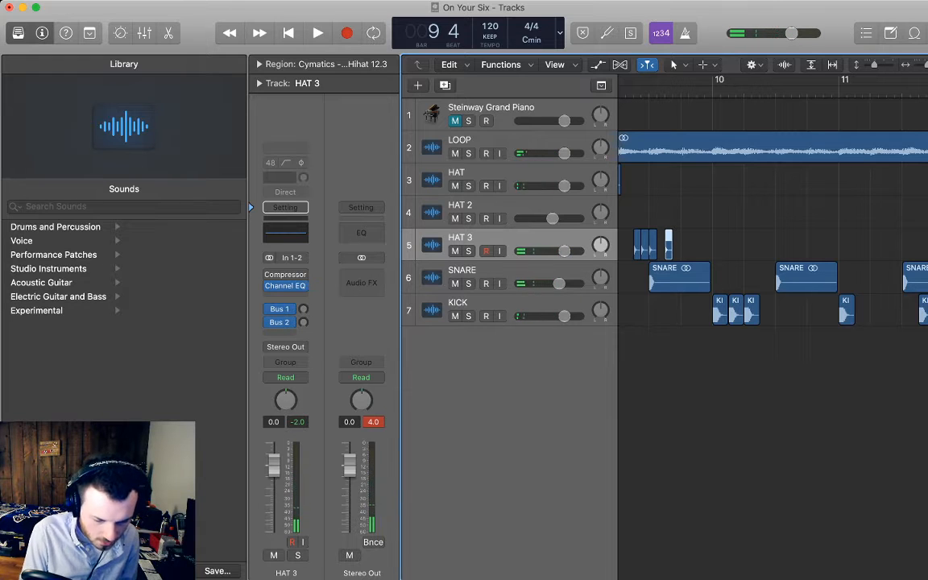
key(super+r)
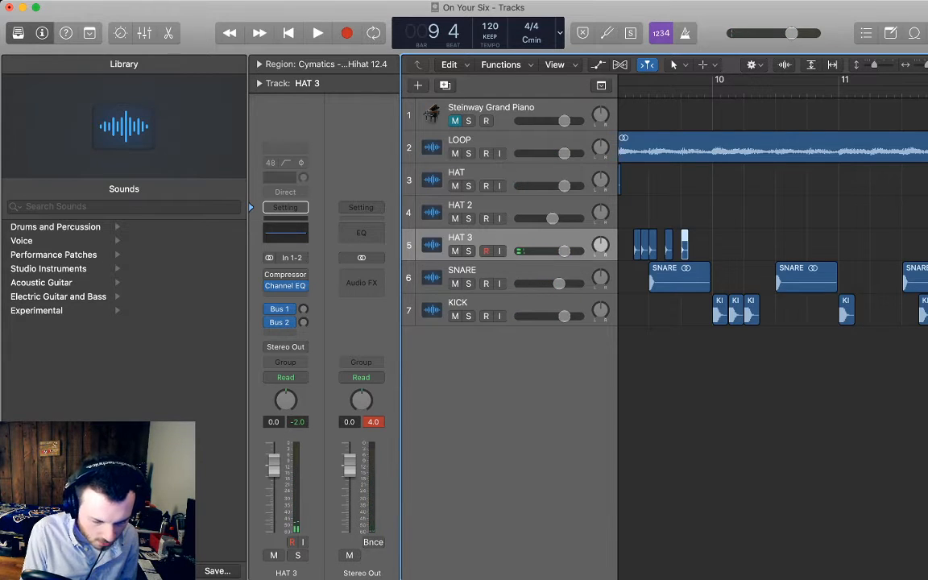
key(super+r)
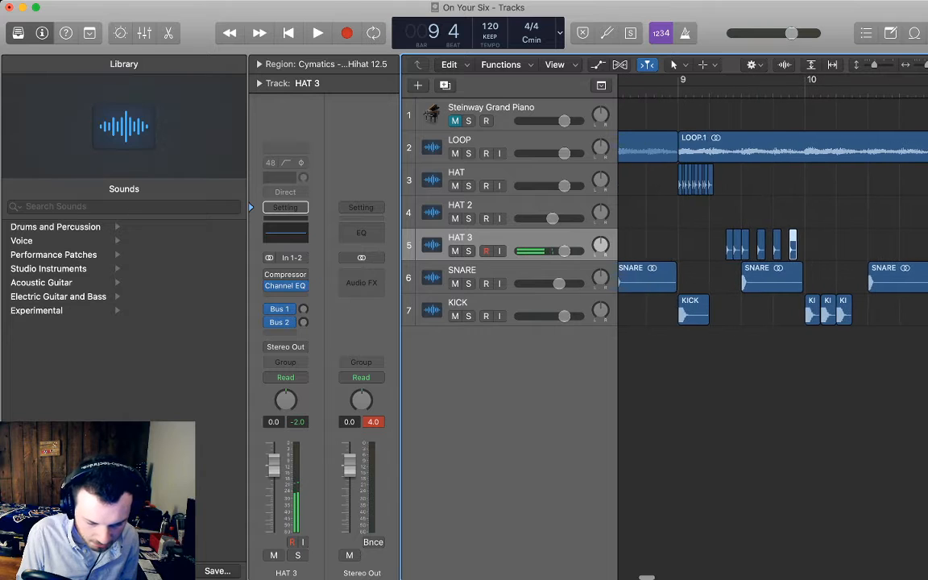
Play bar 9 into bar 10 to review the extended HAT 3 pattern, stopping at beat 2 of bar 10
key(space)
key(space)
key(comma)
key(space)
scroll(774, 242, right, 1)
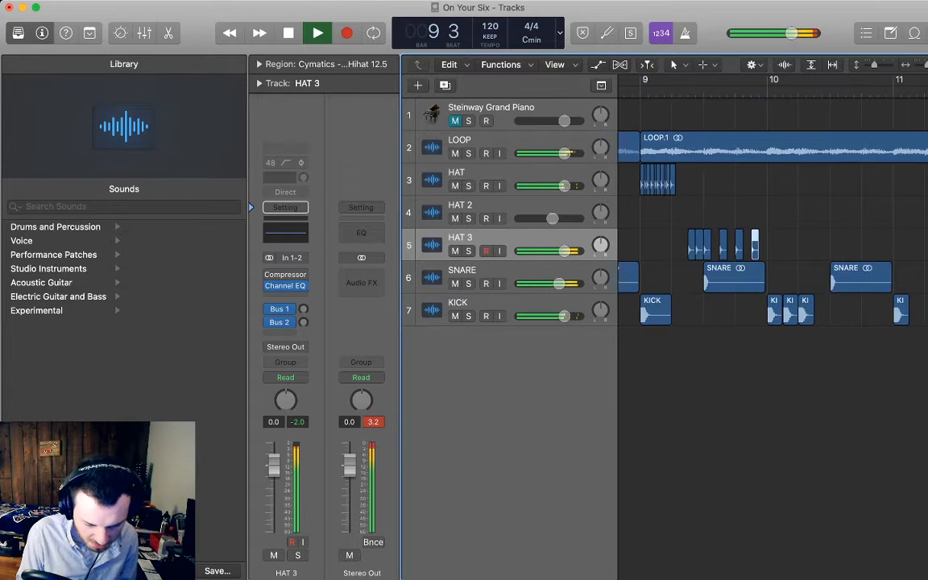
key(space)
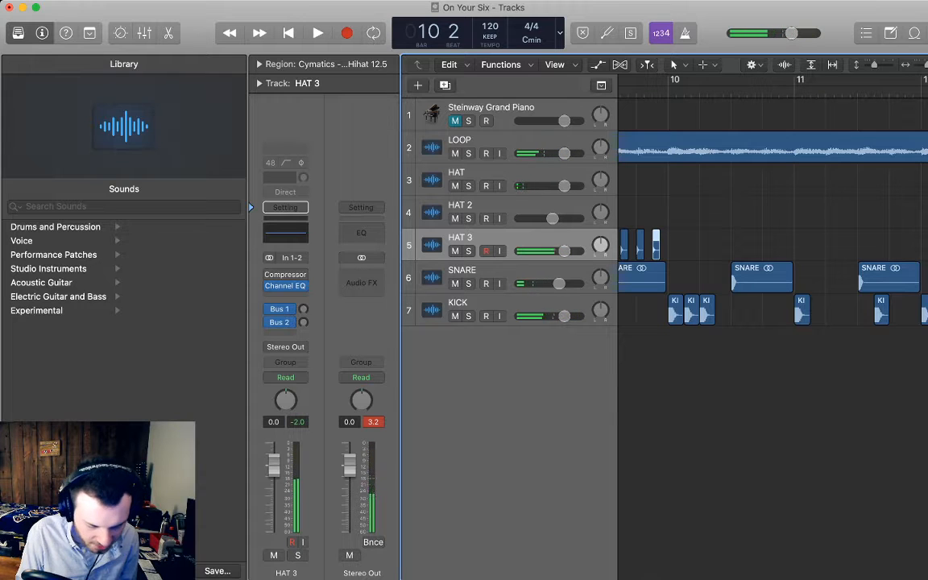
Place two consecutive sixteenth HAT 3 hits directly before the snare on beat 3 of bar 10 and play them back
key(super+v)
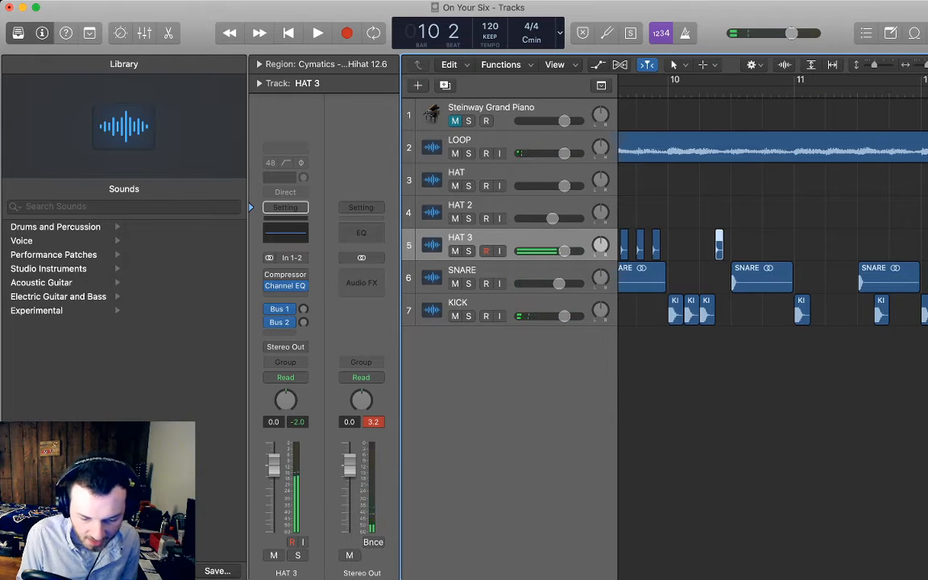
key(super+Right)
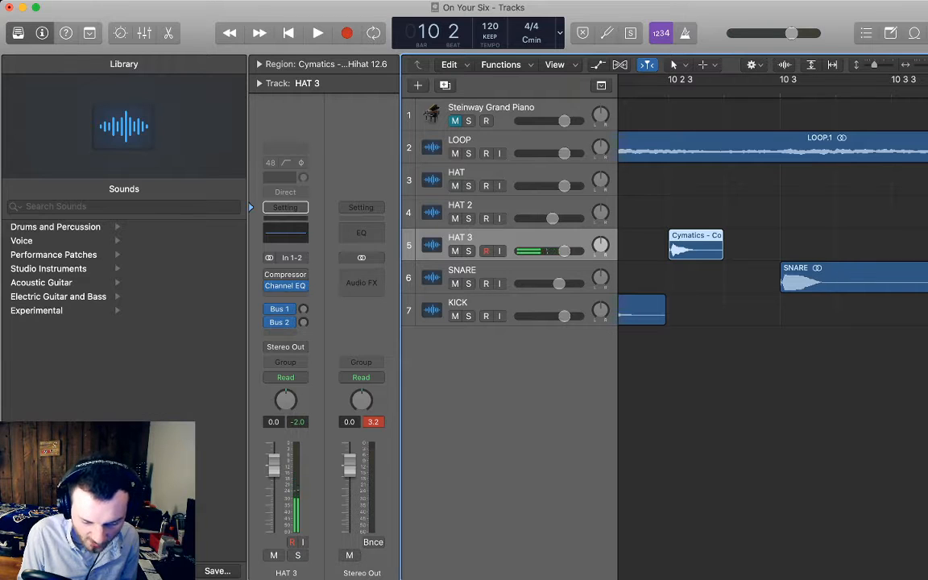
key(super+r)
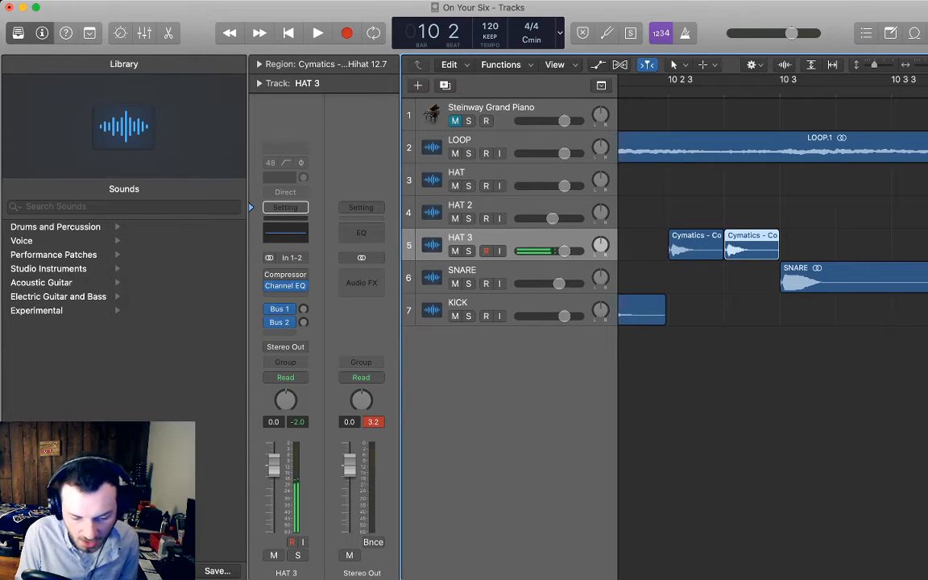
key(super+Left)
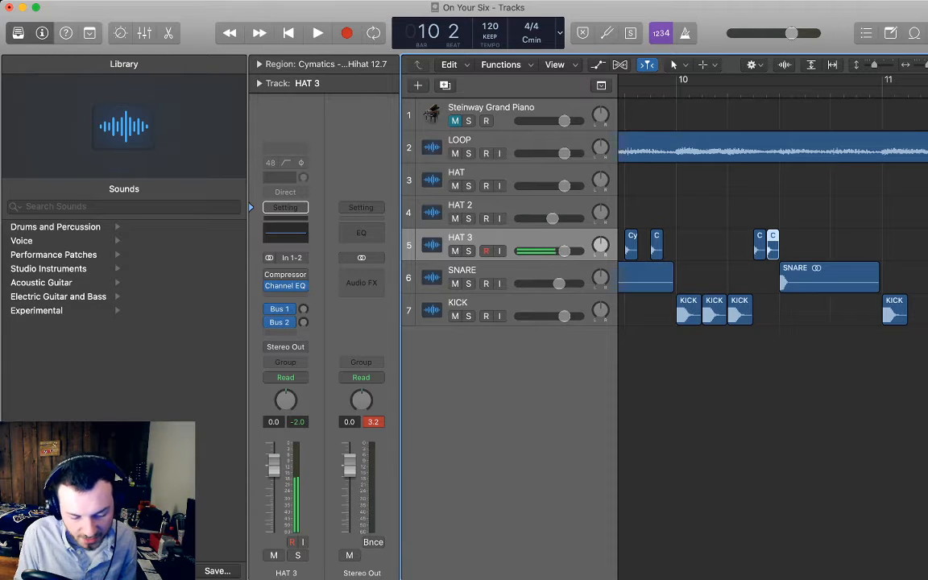
key(space)
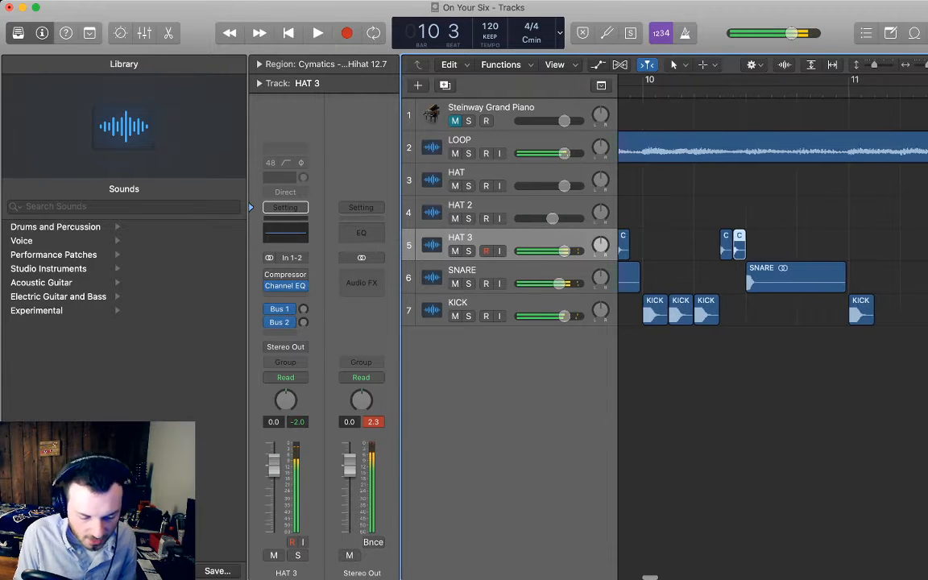
Add two more consecutive HAT 3 hits starting on beat 2 of bar 10, making a four-hit run up to the snare
key(super+Right)
key(super+Right)
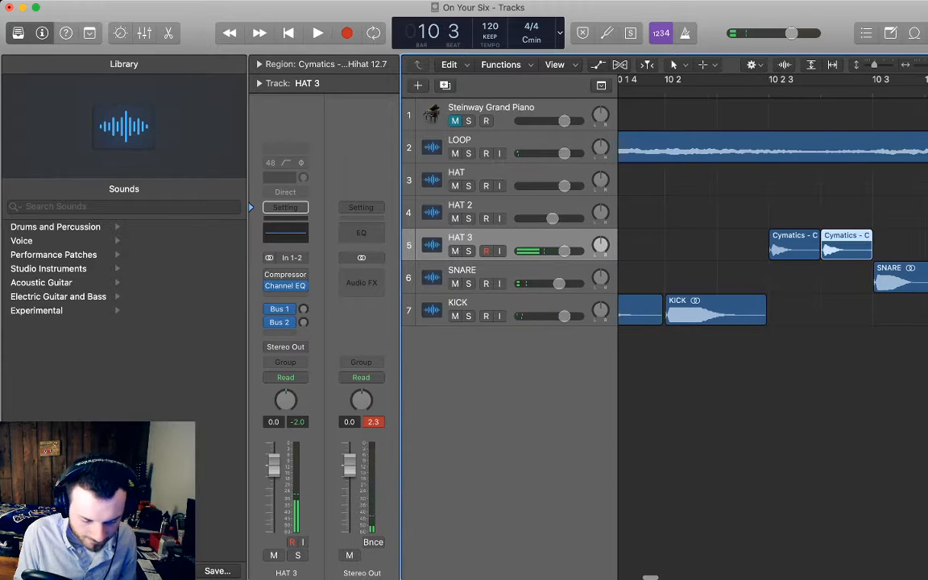
key(comma)
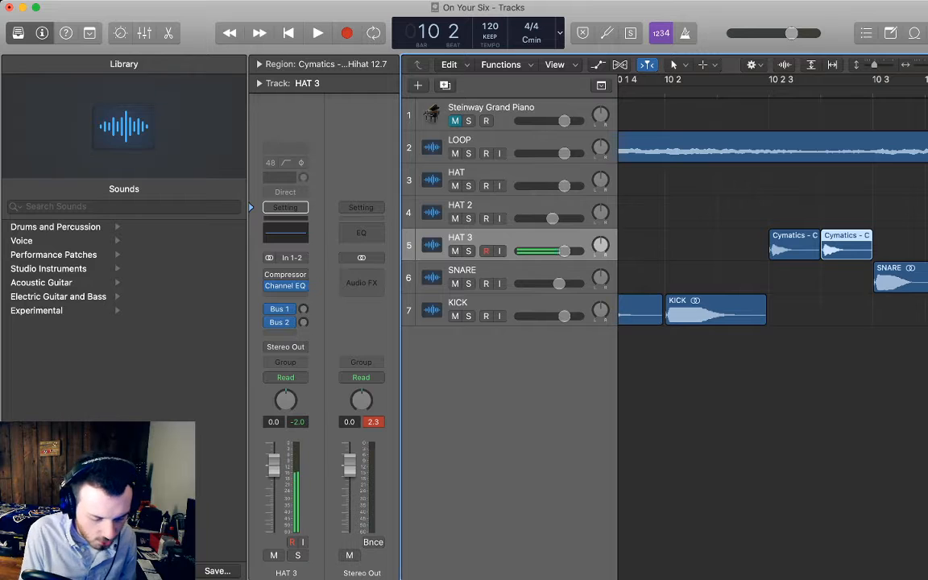
key(super+v)
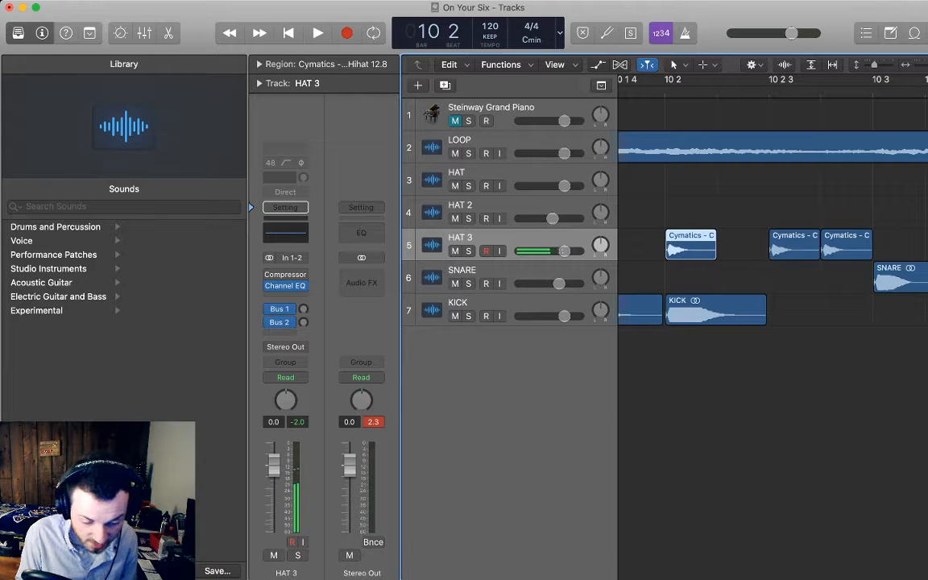
key(super+r)
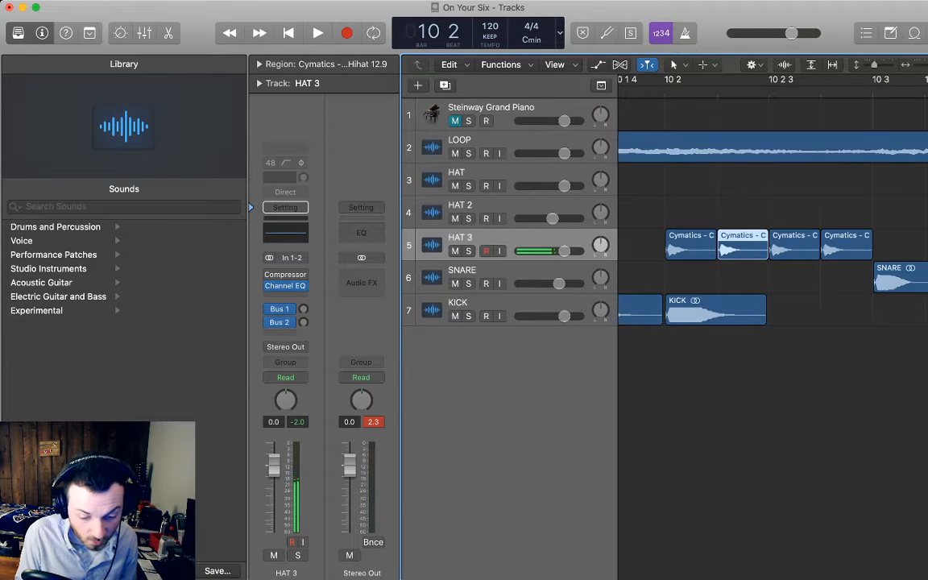
Play bar 10 to review how the four-hit HAT 3 run leads into the snare
key(super+Left)
key(super+Left)
key(super+Left)
key(super+Left)
key(super+Left)
key(super+Left)
key(super+Left)
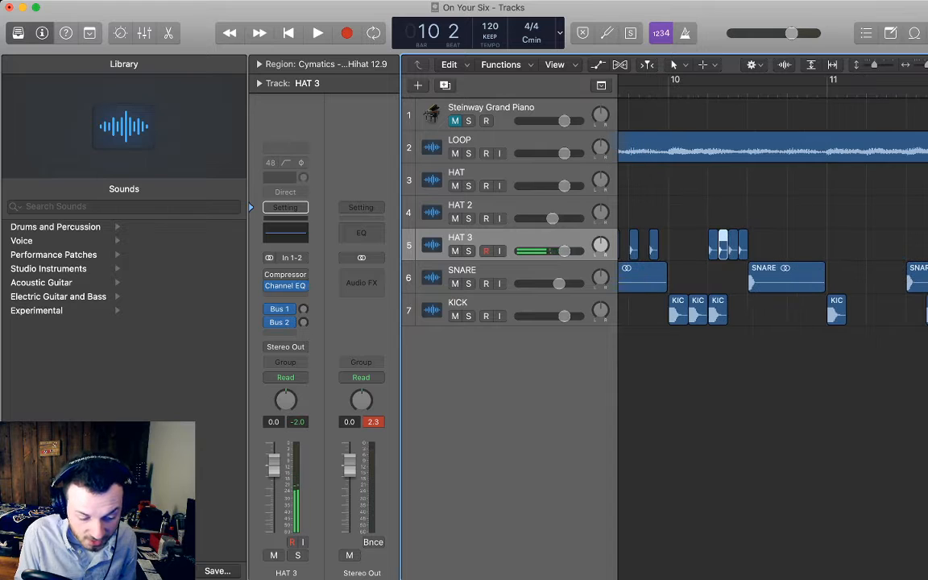
key(space)
key(space)
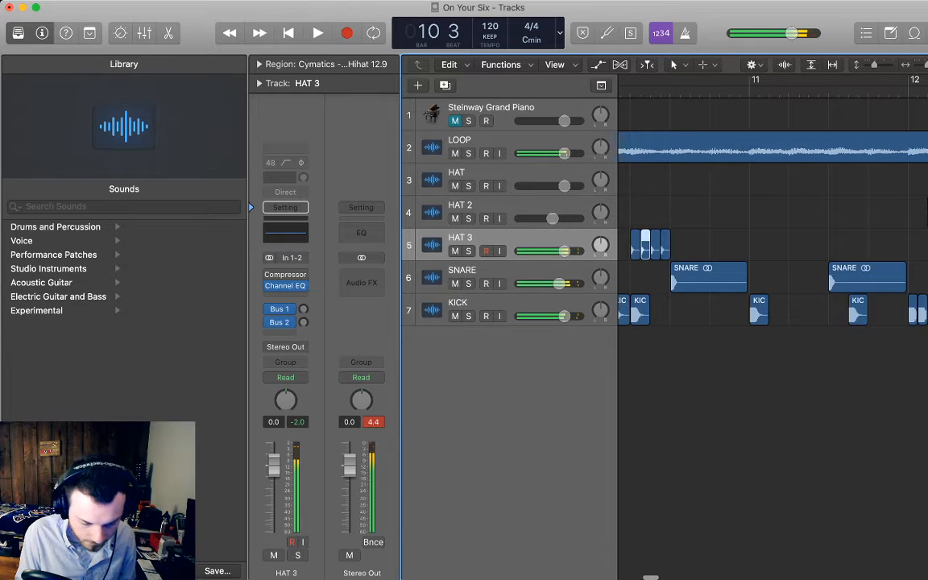
Shorten the snare on beat 3 of bar 10 to one beat, fill beat 4 with two half-beat snare repeats, and play them
key(period)
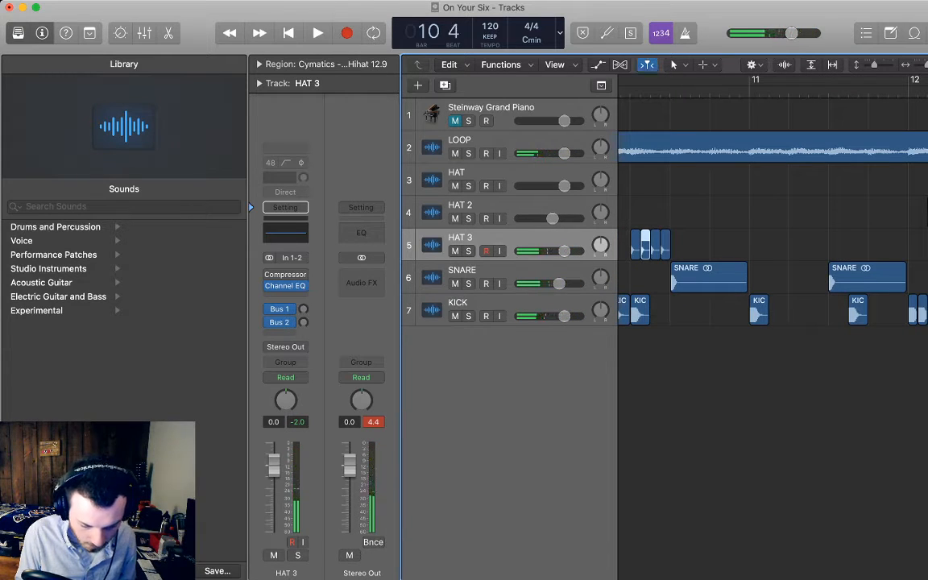
drag(746, 287, 707, 287)
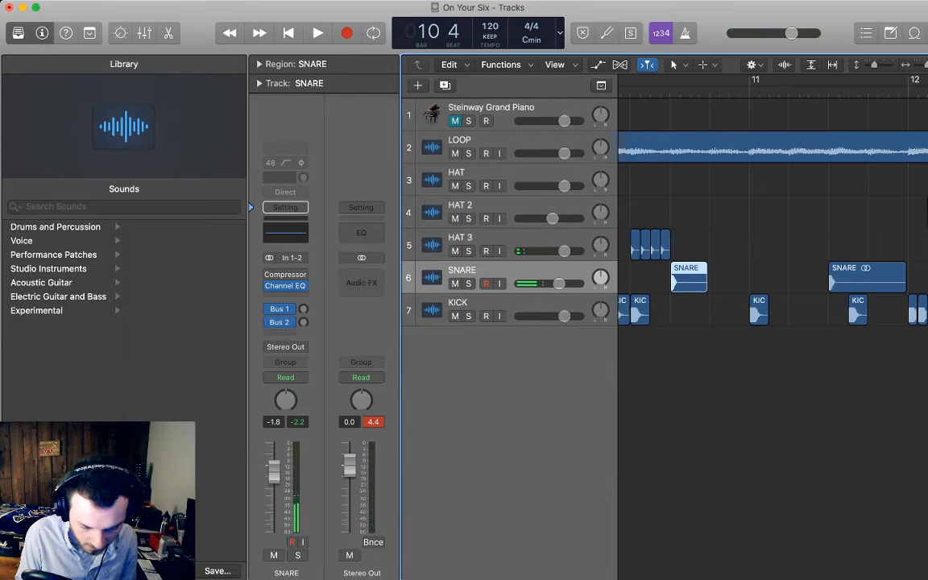
key(super+r)
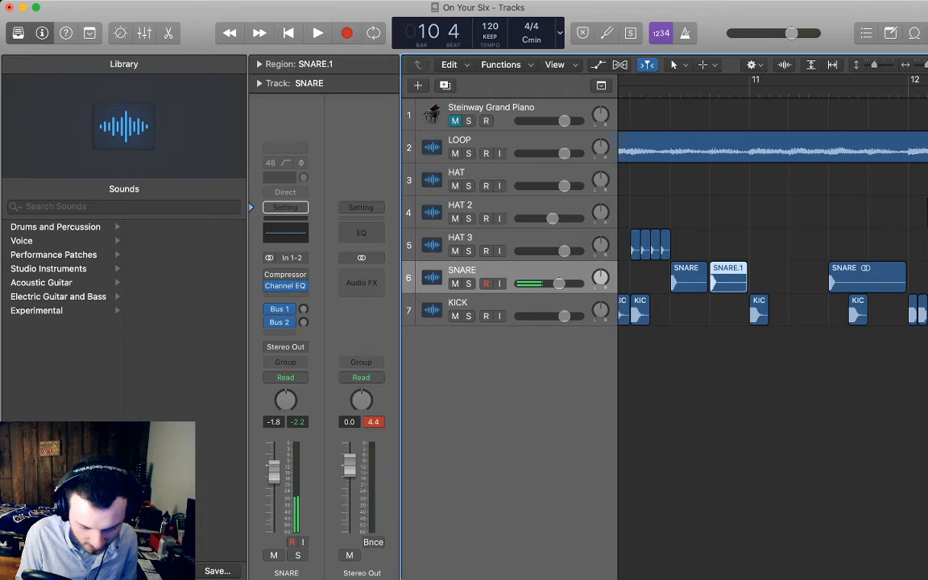
drag(746, 287, 727, 287)
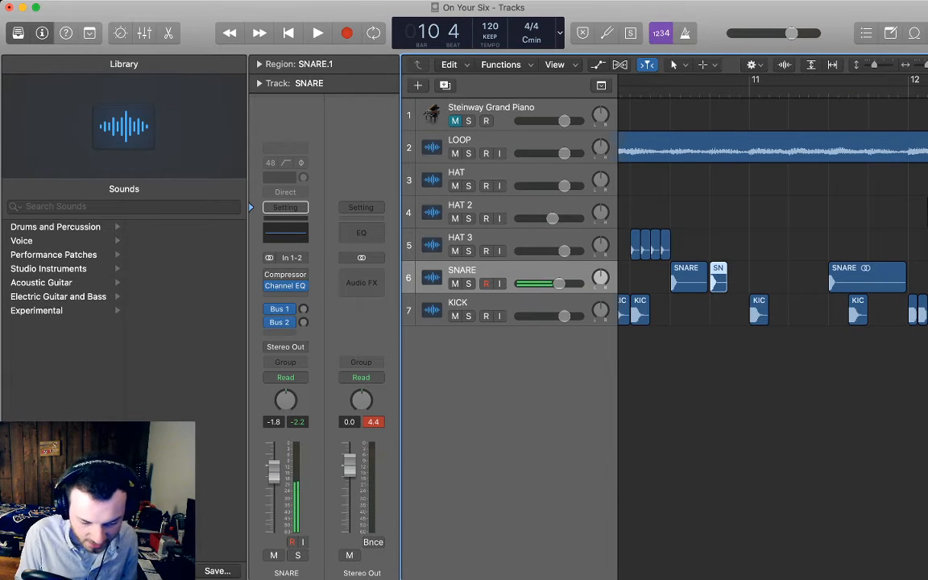
key(super+r)
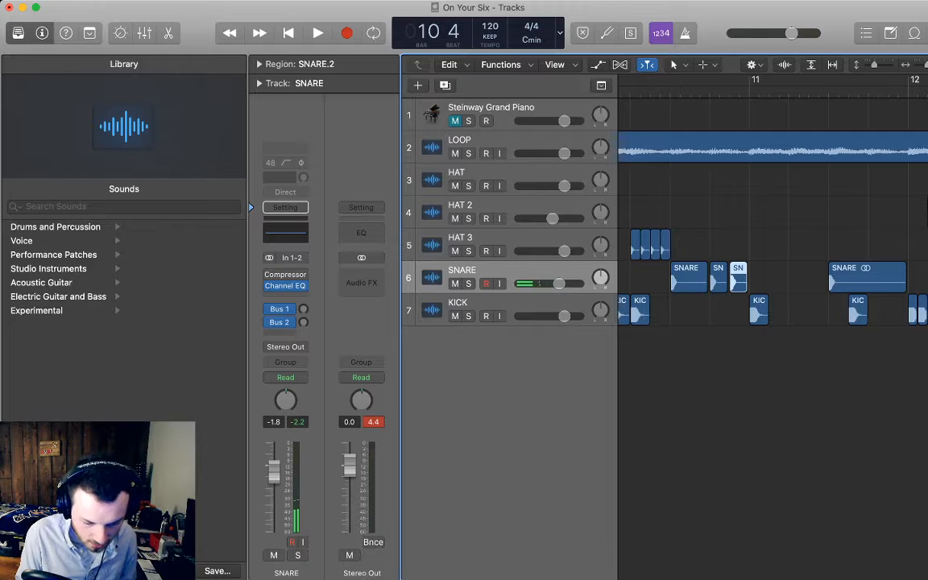
key(space)
key(space)
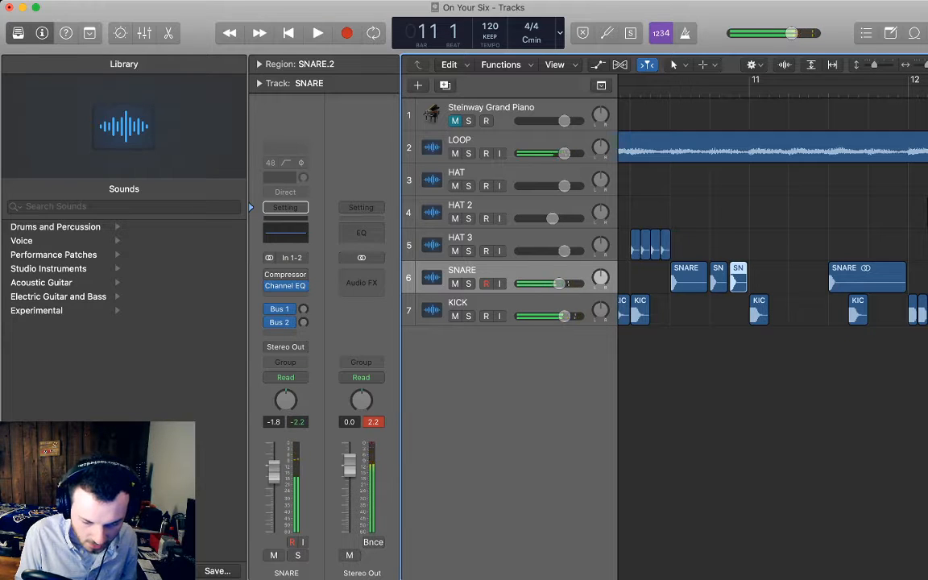
Move the two added snare hits later in bar 10 so they fall on the last two sixteenths before bar 11
key(super+Right)
key(super+Right)
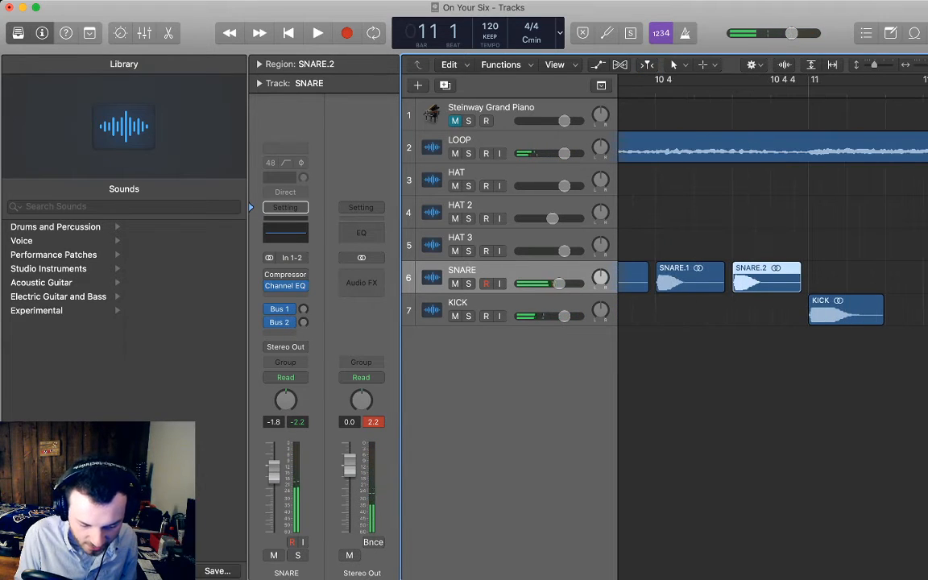
key(alt+Right)
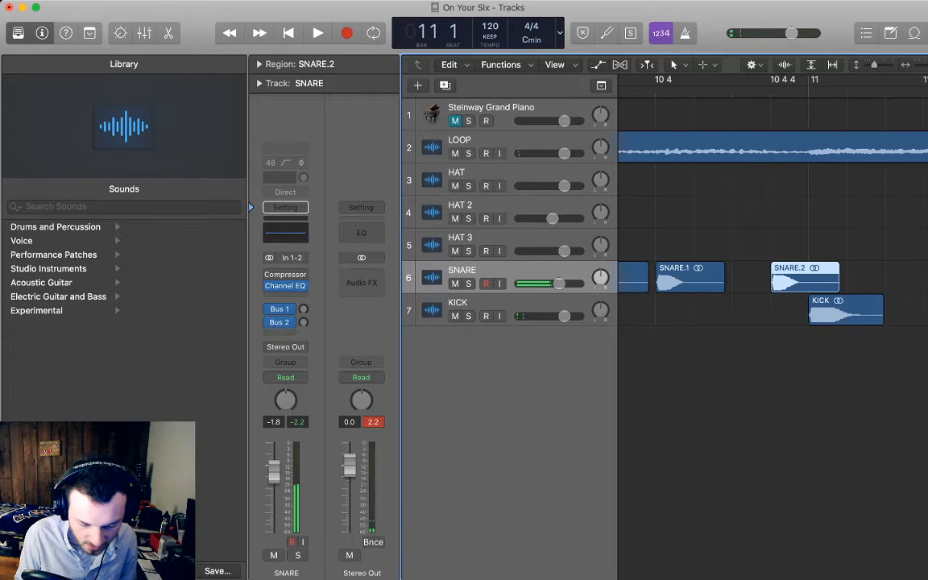
key(Left)
key(alt+Right)
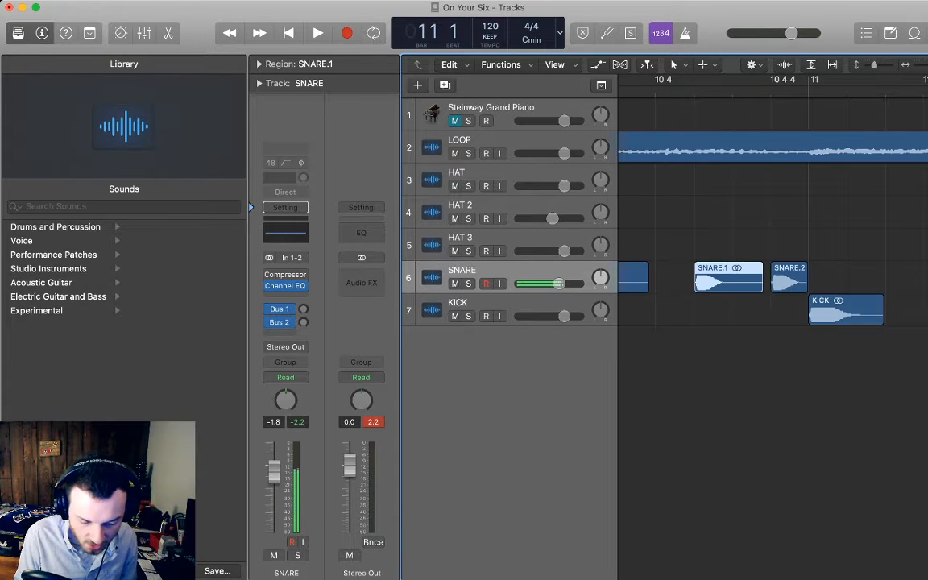
mouse_move(762, 287)
mouse_down()
mouse_move(732, 286)
mouse_move(747, 287)
mouse_move(735, 278)
mouse_move(769, 278)
mouse_up()
key(alt+Right)
Show the volume automation lanes for the tracks around bar 10
key(super+Left)
key(super+Left)
key(super+Left)
key(super+Left)
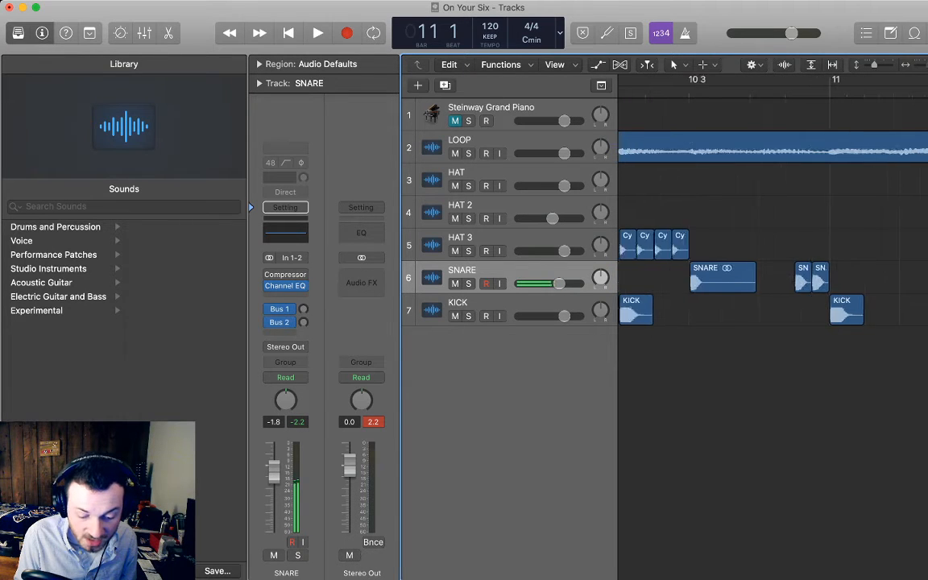
key(a)
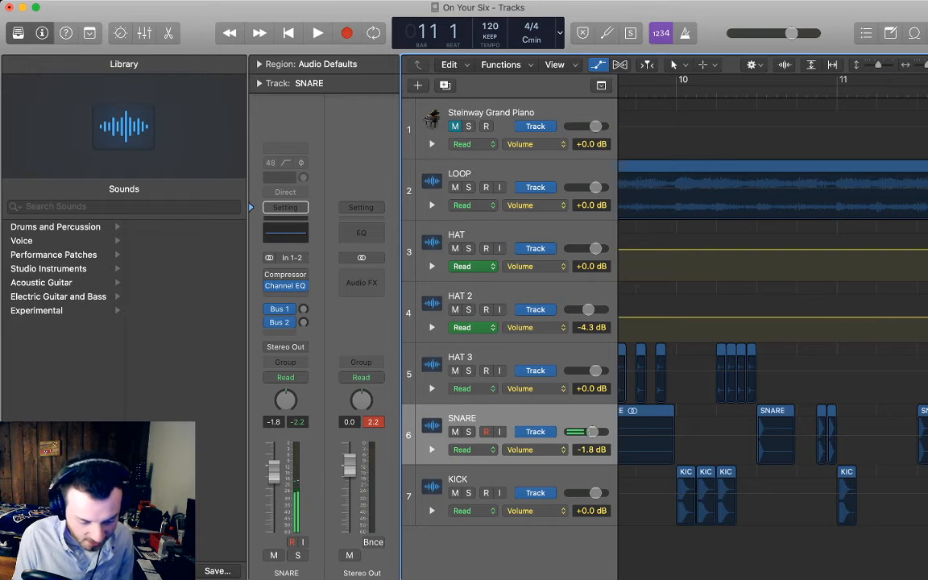
Lower the SNARE volume automation to -6.1 dB across the two short hits before bar 11, and hide the automation lanes
click(804, 436)
click(814, 436)
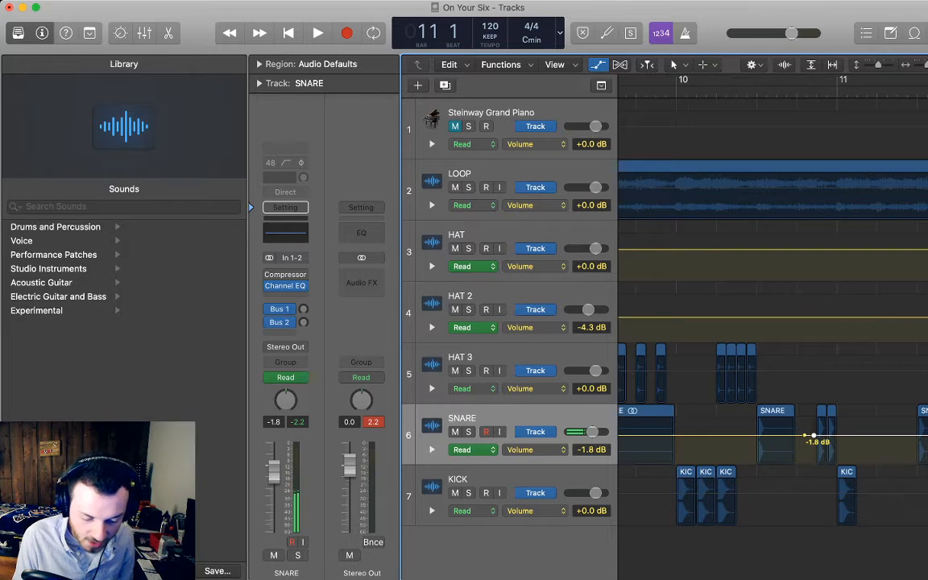
drag(829, 436, 828, 443)
key(a)
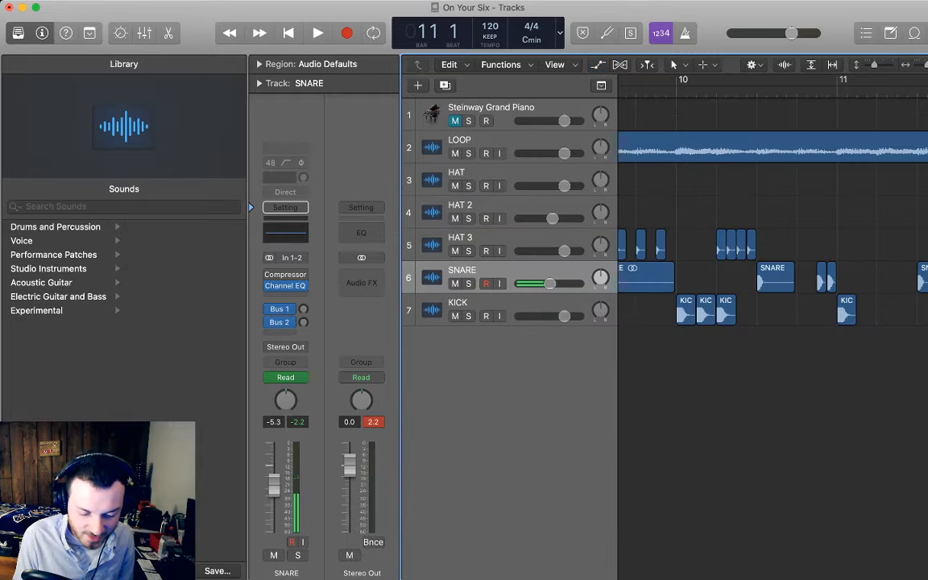
Play the arrangement from beat 4 of bar 10 into bar 12 to review the two softened snare hits
key(super+Left)
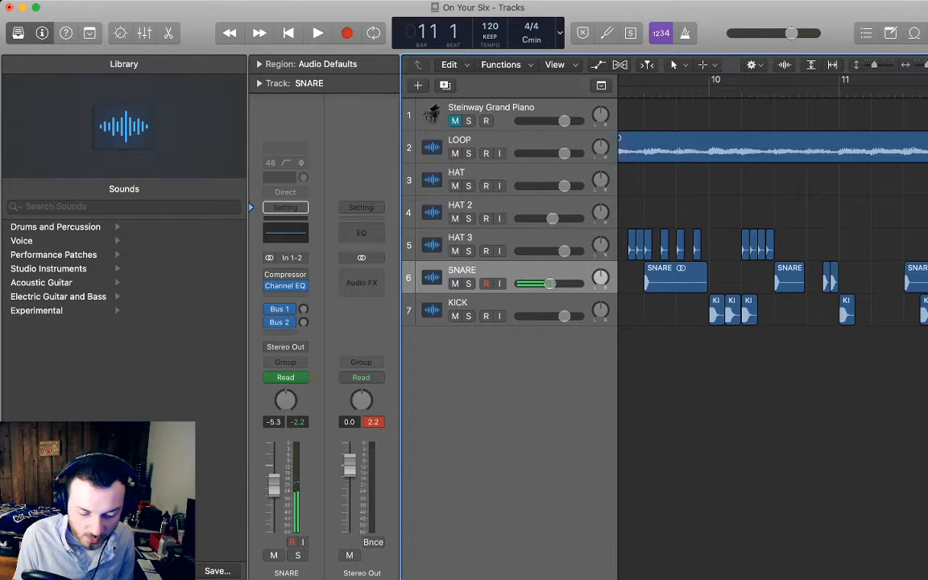
key(comma)
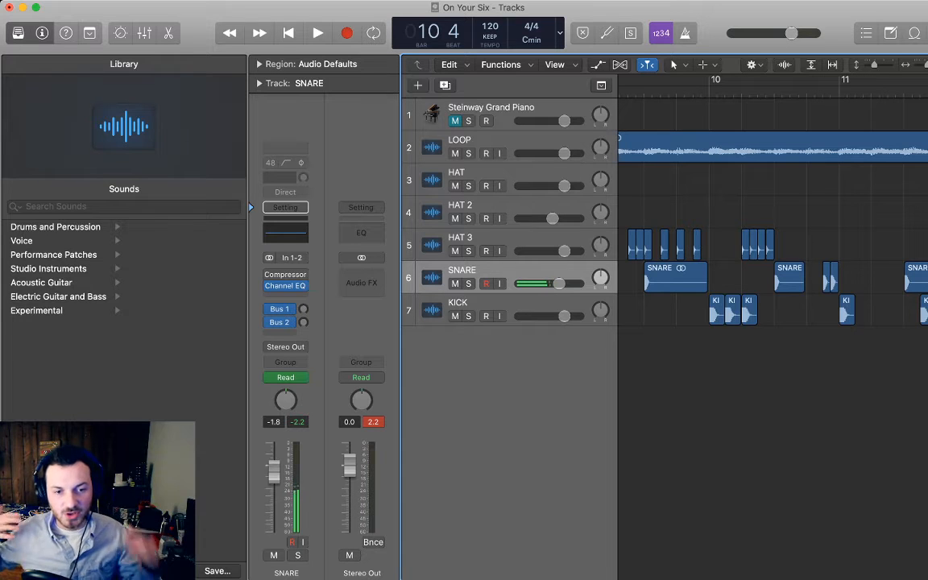
key(space)
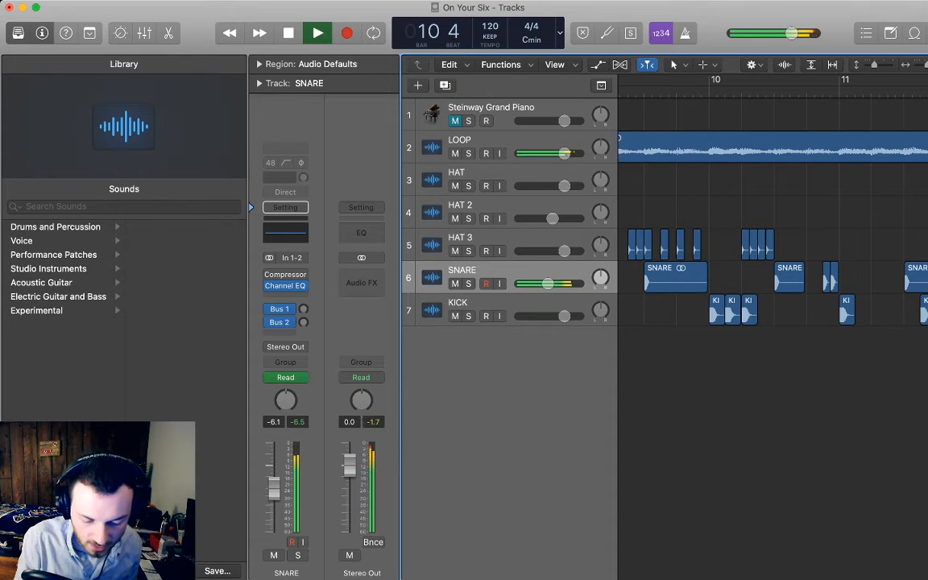
scroll(773, 242, down, 5)
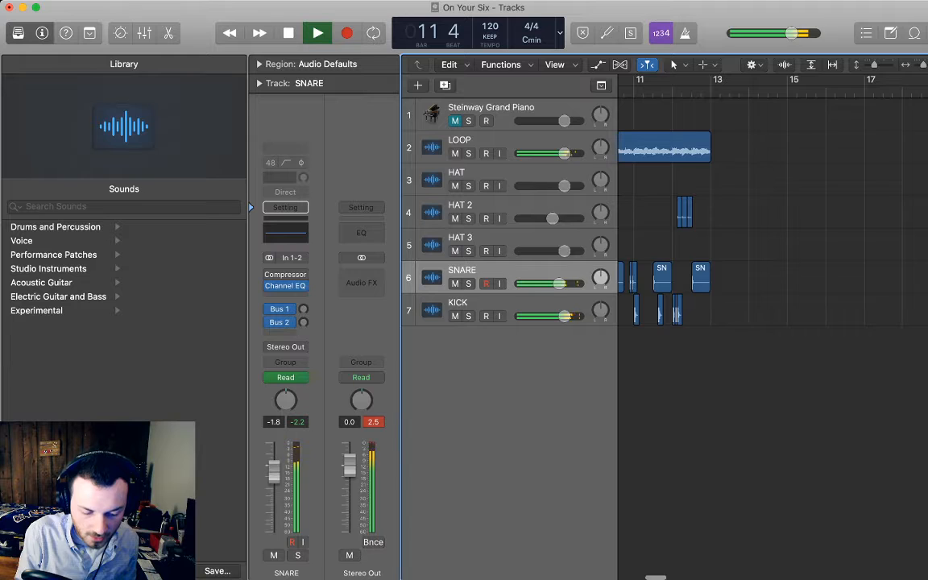
scroll(774, 242, left, 1)
key(space)
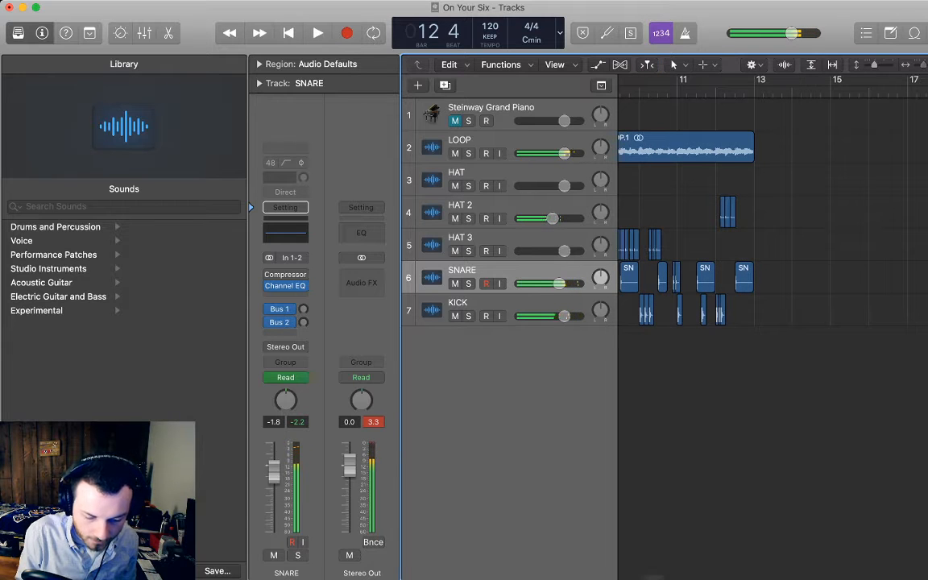
Move the three HAT 2 hits in bar 12 two beats later so they follow the beat 3 snare, and play them
scroll(774, 242, up, 5)
scroll(773, 241, left, 1)
drag(662, 191, 762, 213)
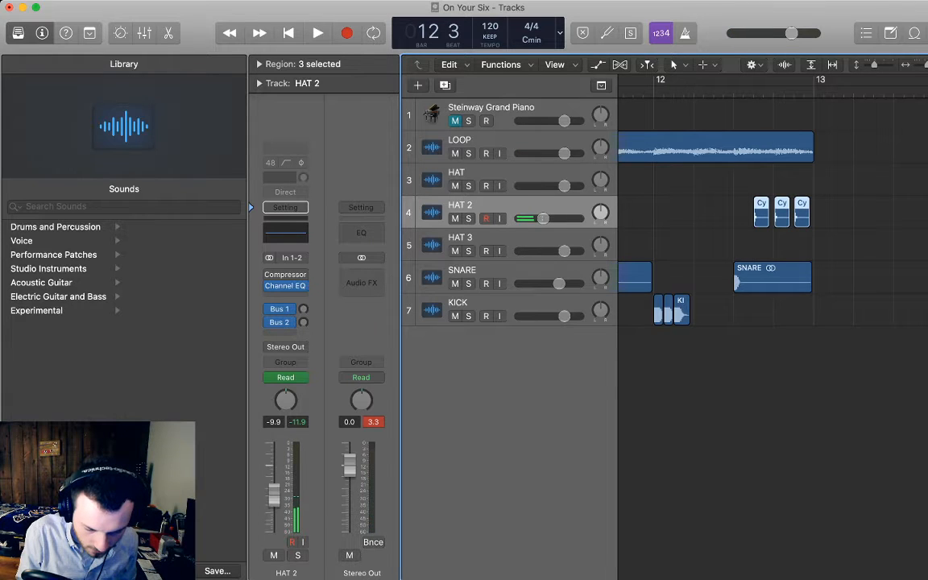
key(space)
key(space)
key(super+Right)
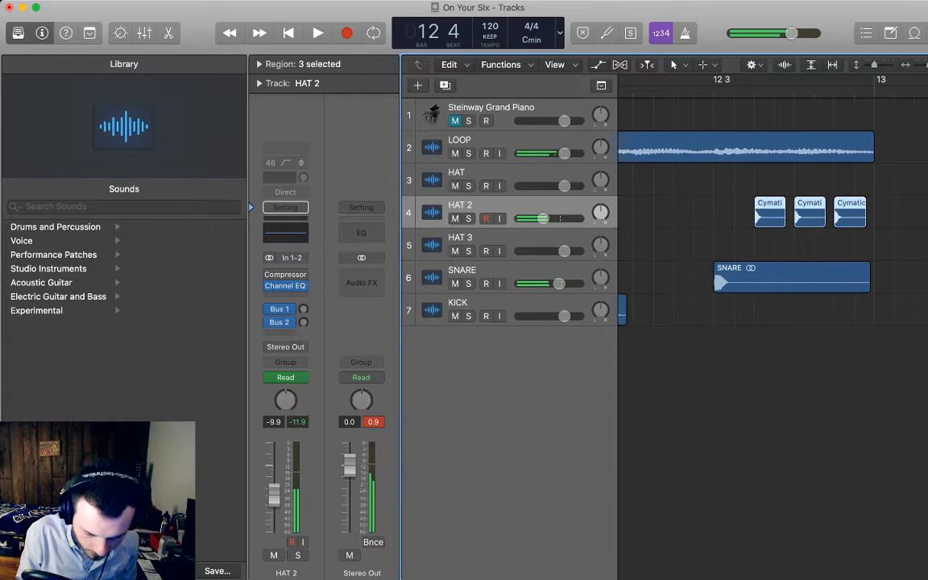
Shorten the last HAT 2 hit before bar 13 to half its length and repeat it once directly after itself
click(850, 244)
click(850, 213)
drag(865, 222, 852, 222)
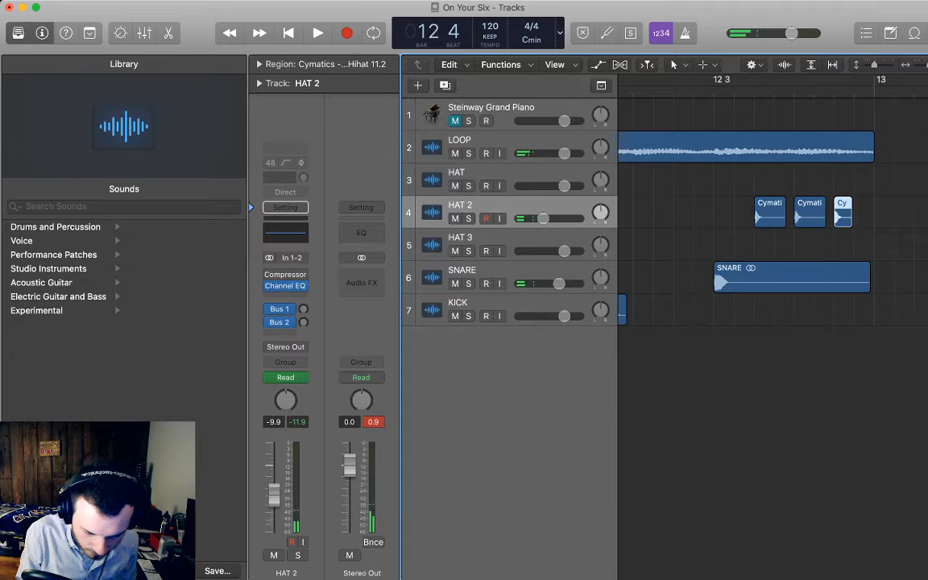
click(852, 244)
click(843, 213)
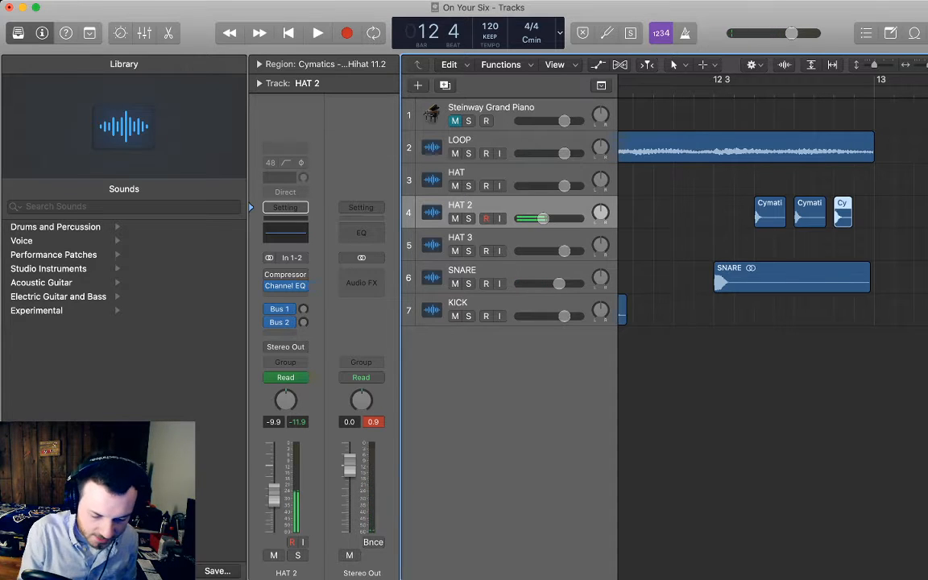
key(super+Tab)
key(Return)
click(858, 246)
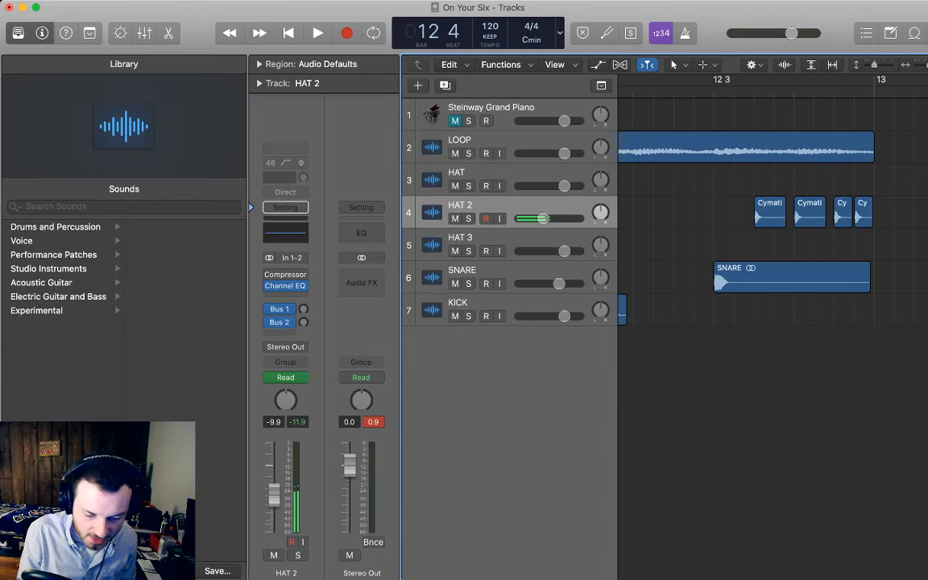
Play the whole arrangement from bar 1 to bar 6 to review how the drums enter over the loop
key(super+Left)
key(super+Left)
key(super+Left)
key(super+Left)
key(super+Left)
key(super+Left)
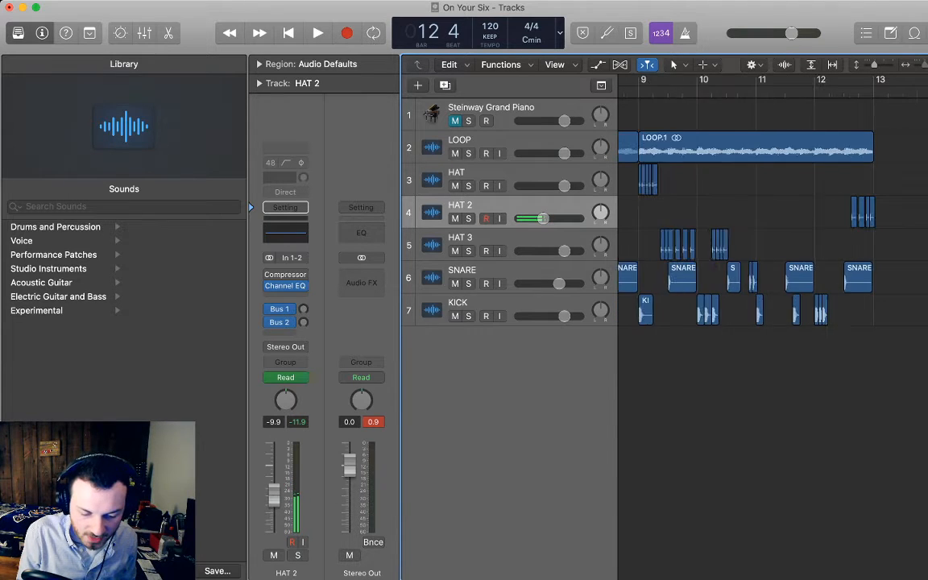
key(Return)
key(space)
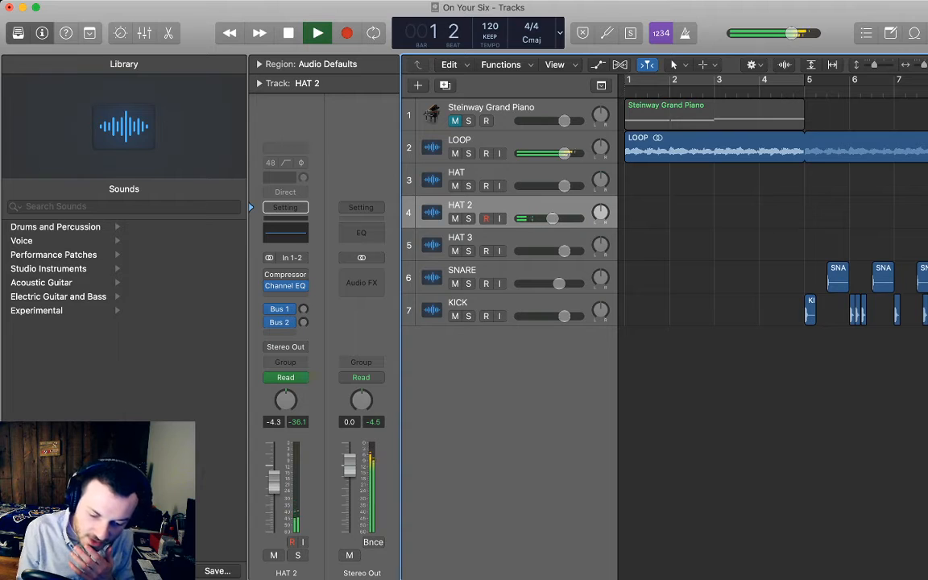
key(super+Left)
key(super+Left)
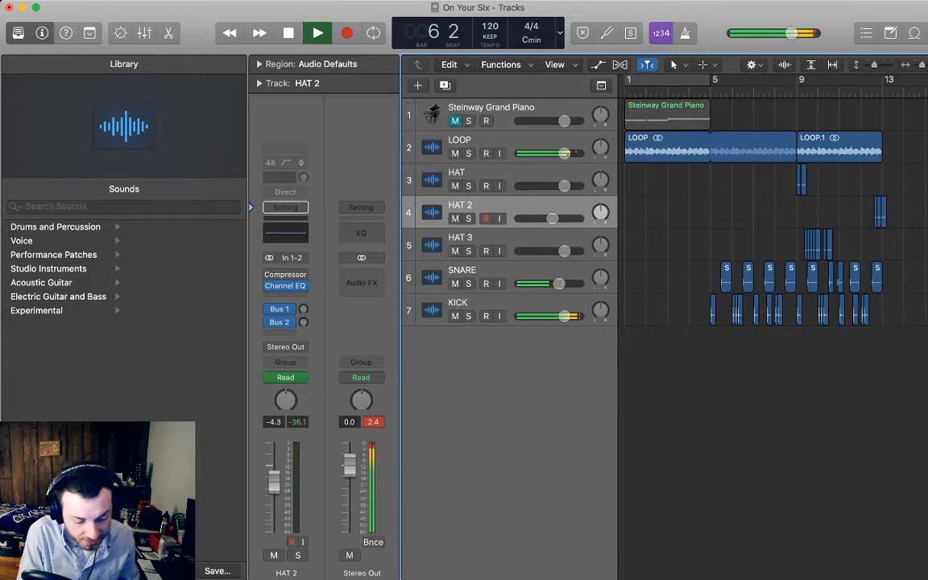
key(space)
Insert FF Pro-Q 3 on the SNARE track and play from bar 5 to hear the snare through it
click(483, 272)
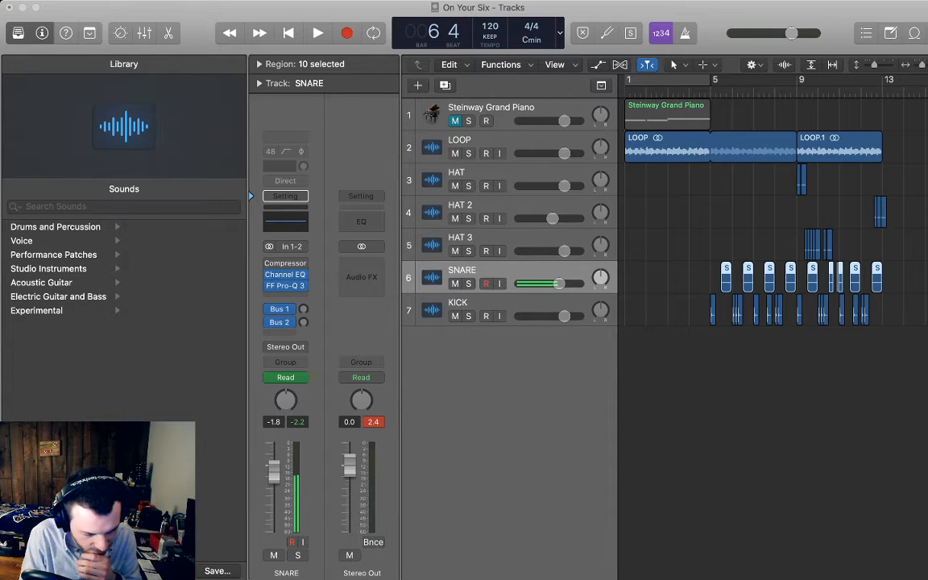
click(712, 91)
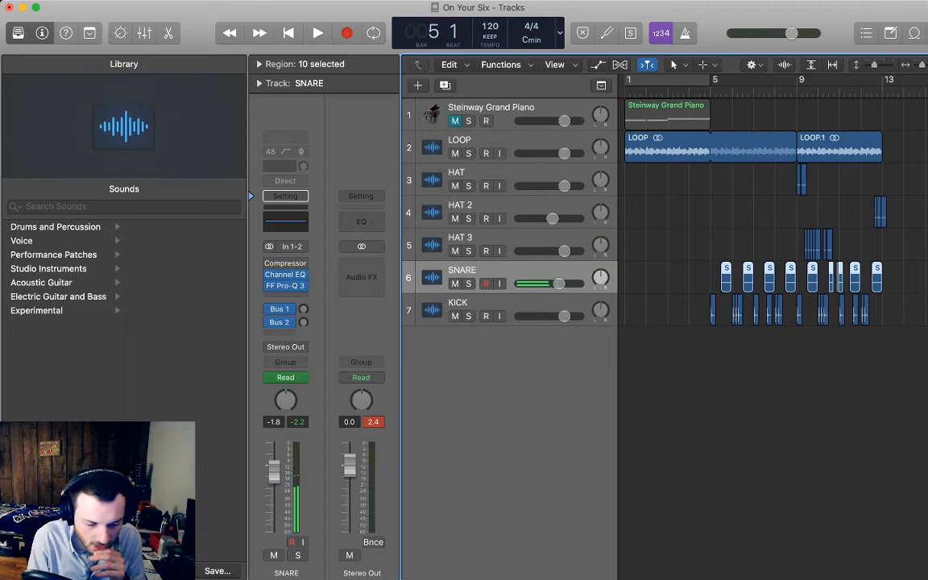
key(super+Tab)
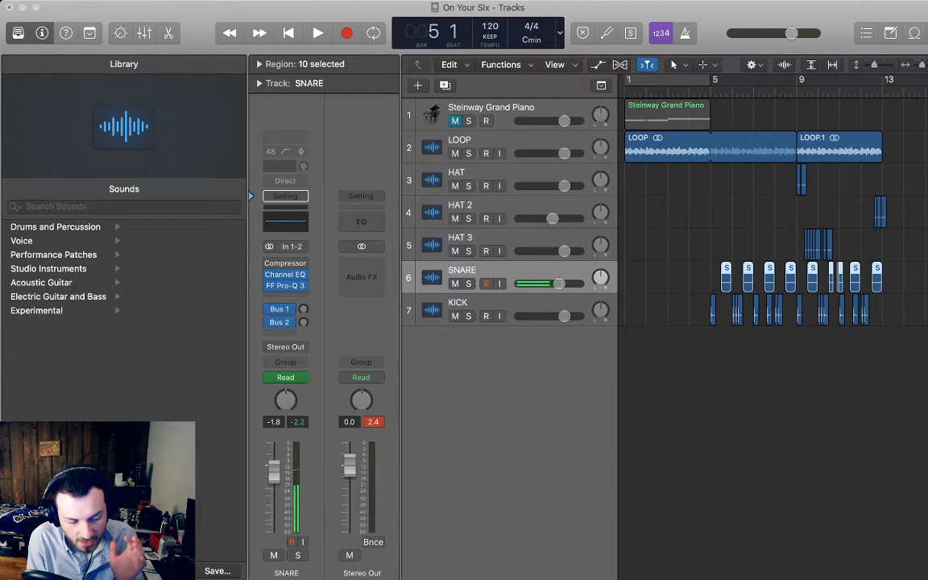
key(space)
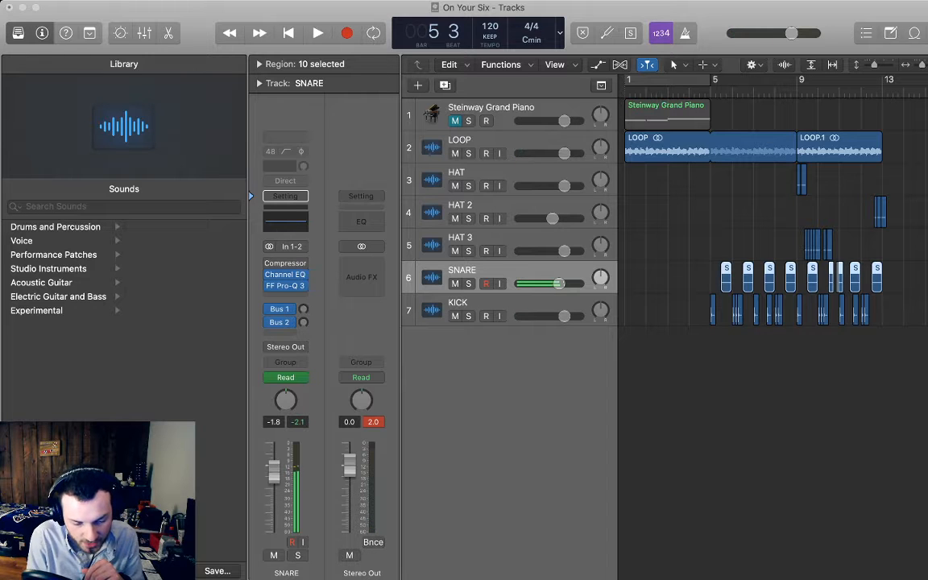
key(space)
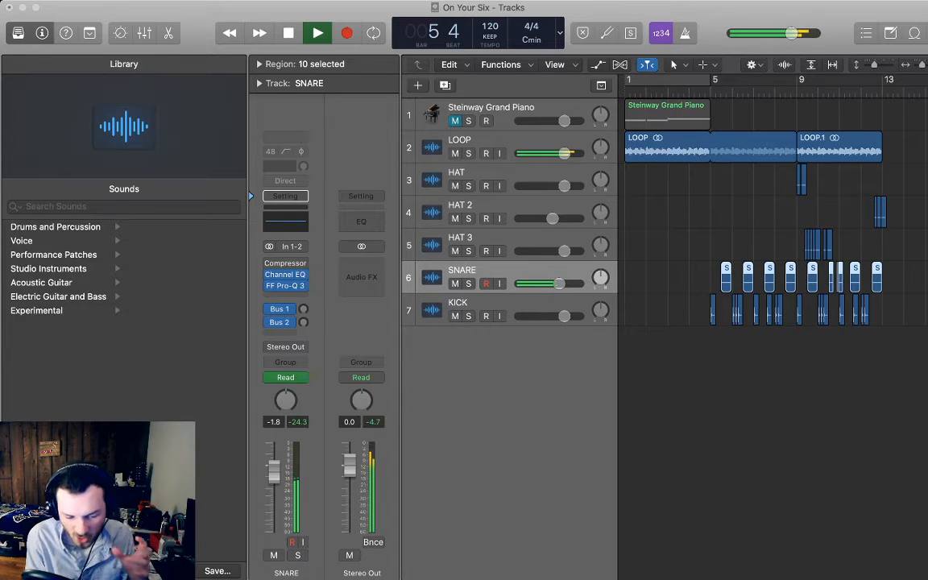
key(space)
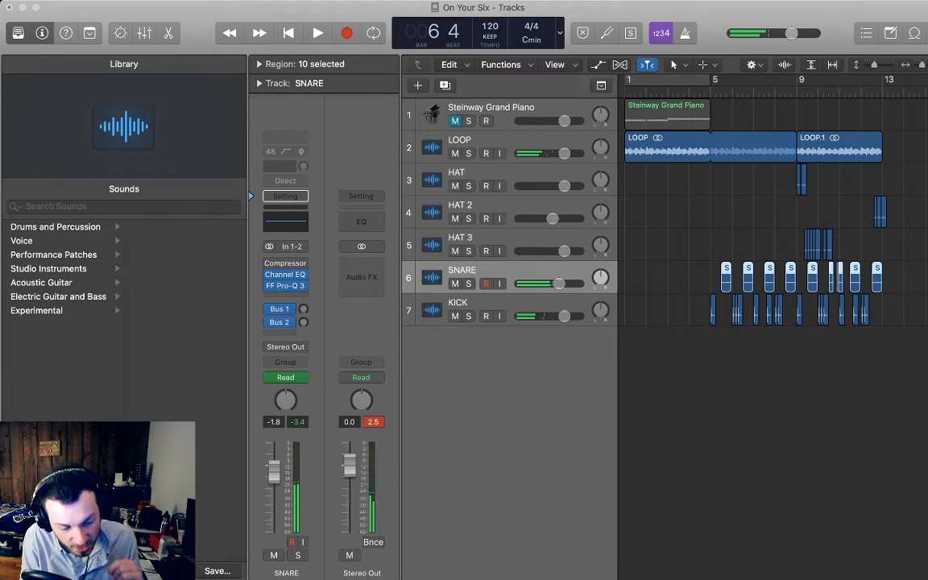
key(super+Tab)
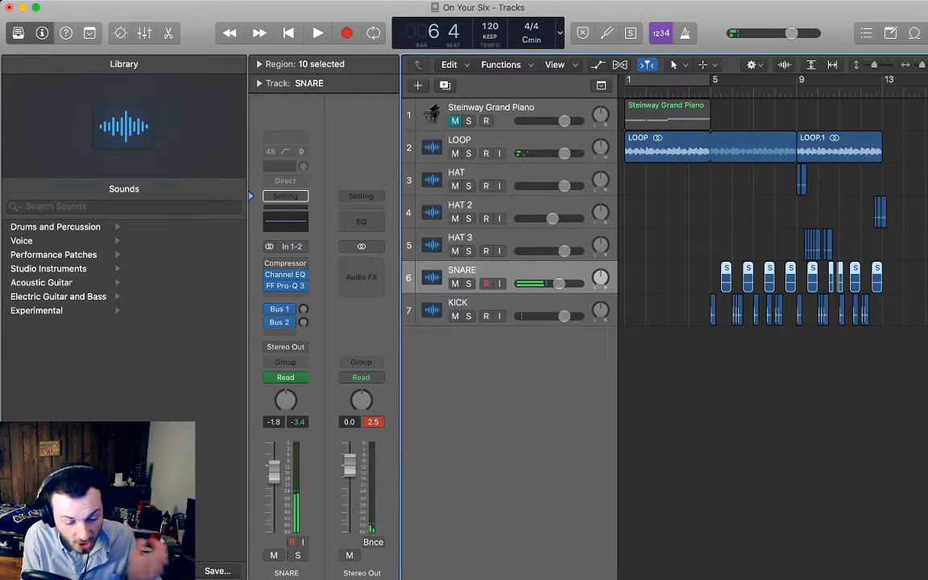
Show track automation, switch the SNARE lane to Band 1 Freq and start its automation at 506.35 Hz
key(a)
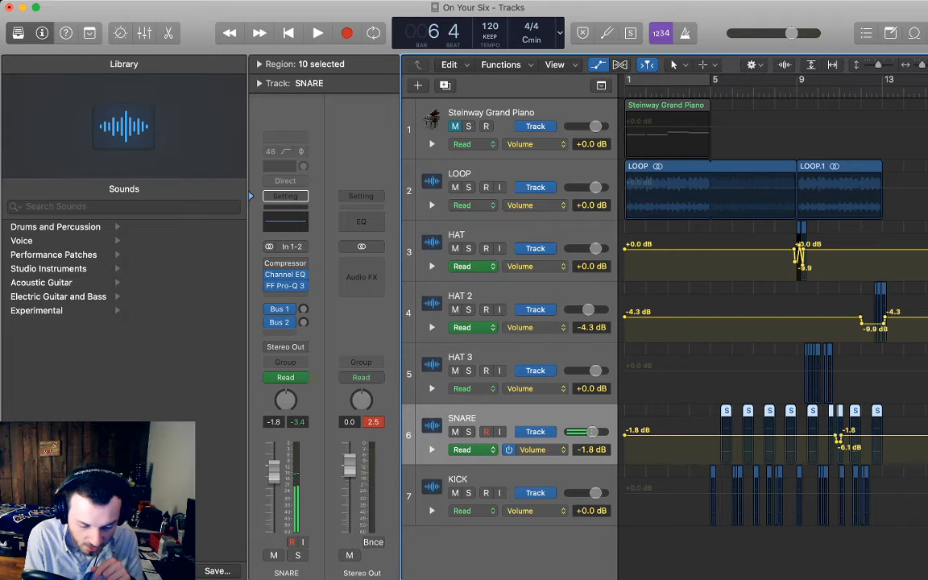
click(535, 451)
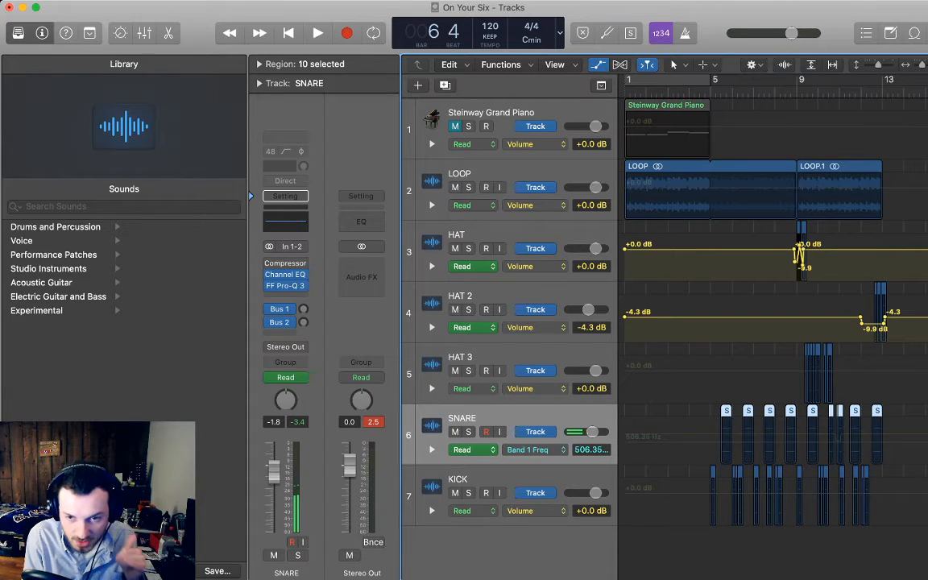
click(681, 442)
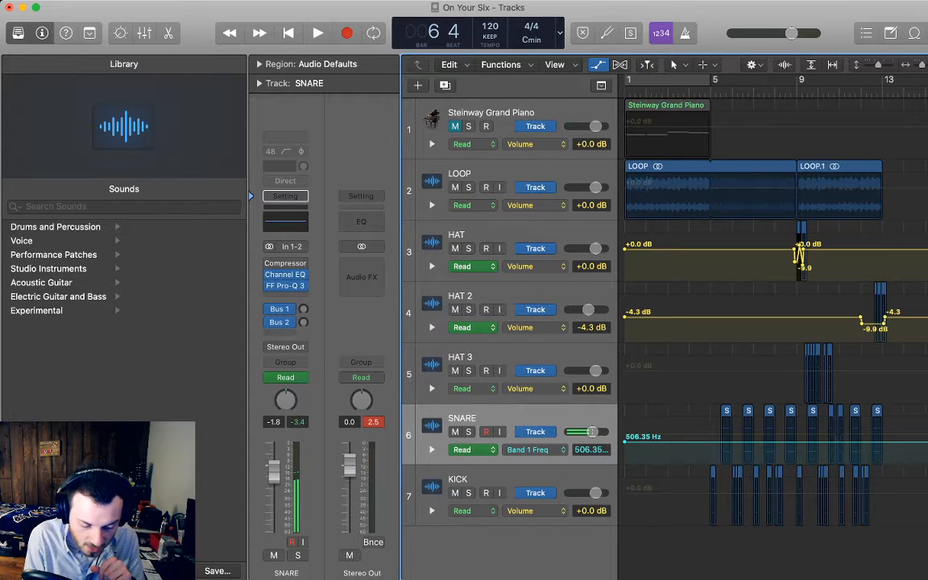
Add 506.35 Hz anchor points to the SNARE Band 1 Freq automation around bar 5 and just after bar 13
scroll(773, 306, right, 5)
click(786, 443)
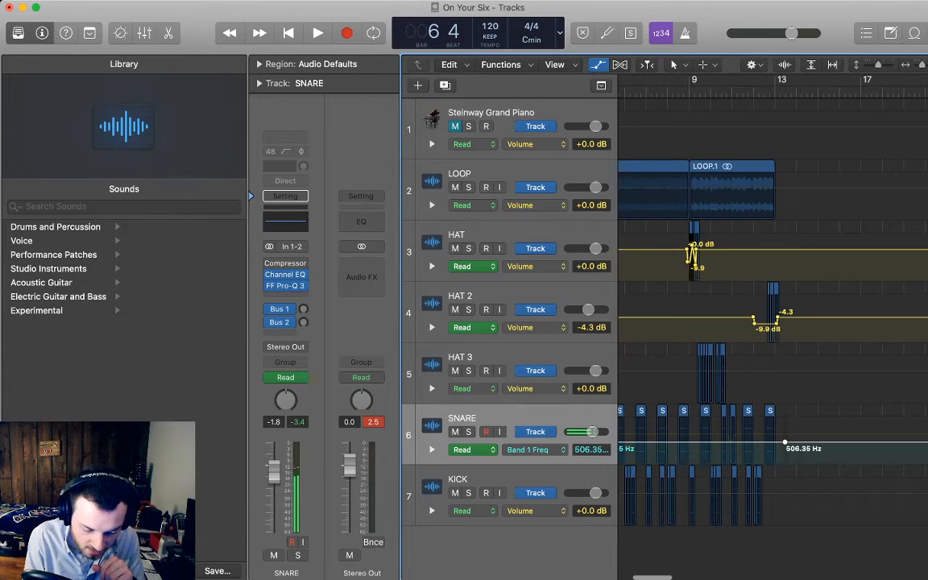
drag(785, 443, 780, 442)
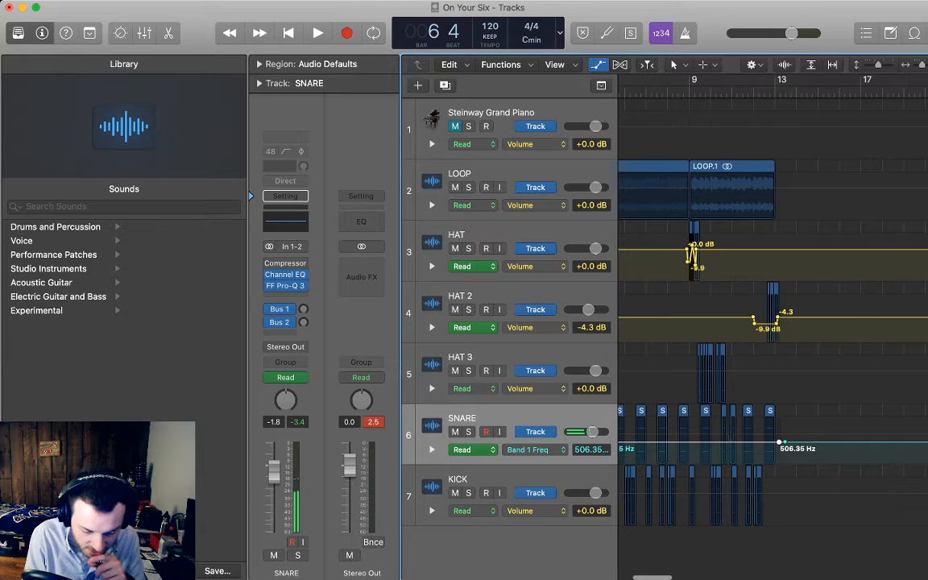
scroll(774, 307, left, 2)
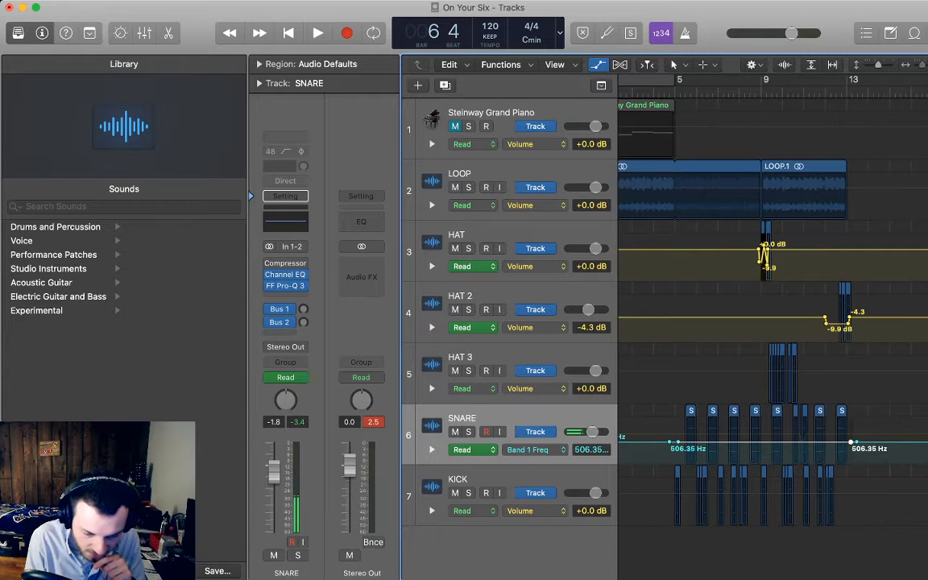
Raise the SNARE Band 1 Freq automation to 1691.4 Hz from bar 9 to bar 13
drag(922, 65, 926, 65)
scroll(774, 322, right, 2)
scroll(773, 323, right, 1)
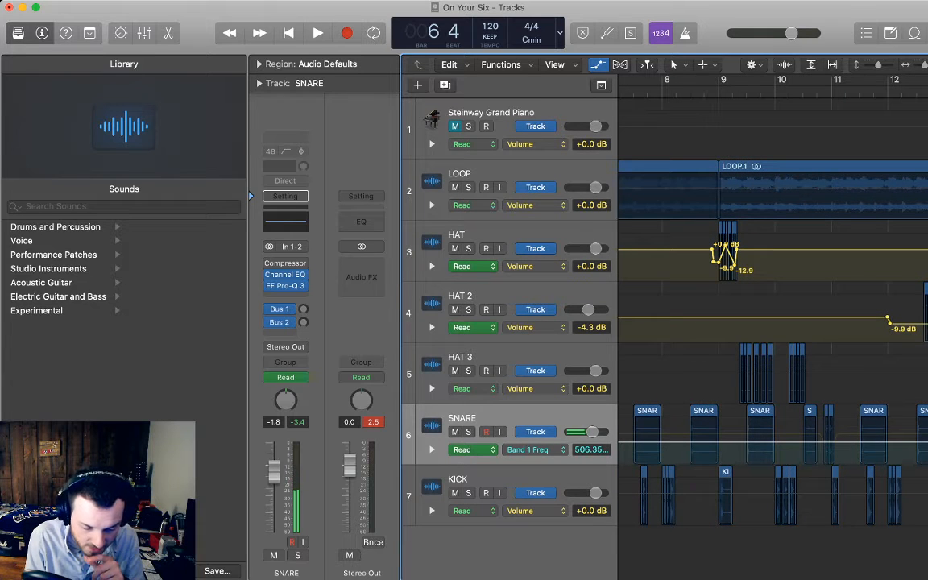
click(720, 90)
click(718, 442)
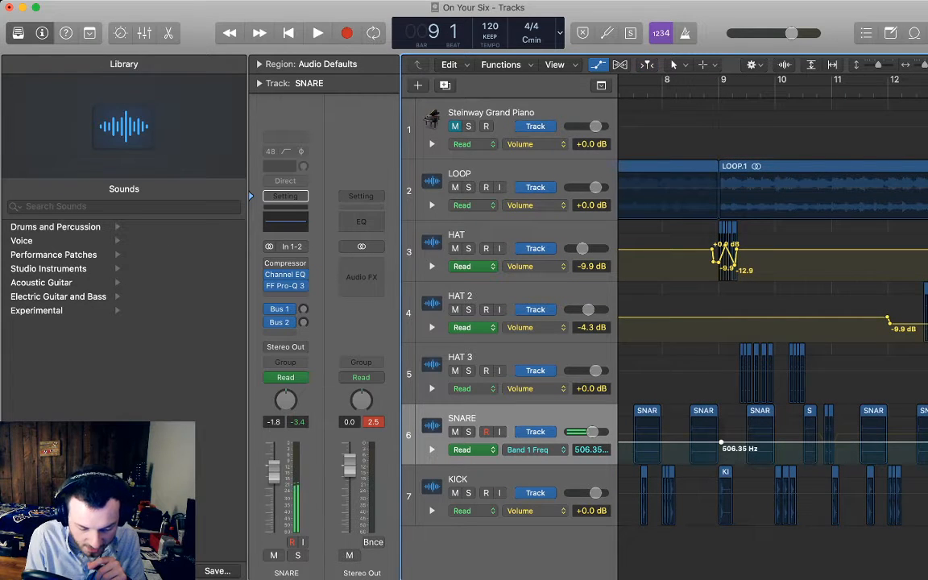
drag(719, 443, 719, 436)
scroll(774, 306, right, 5)
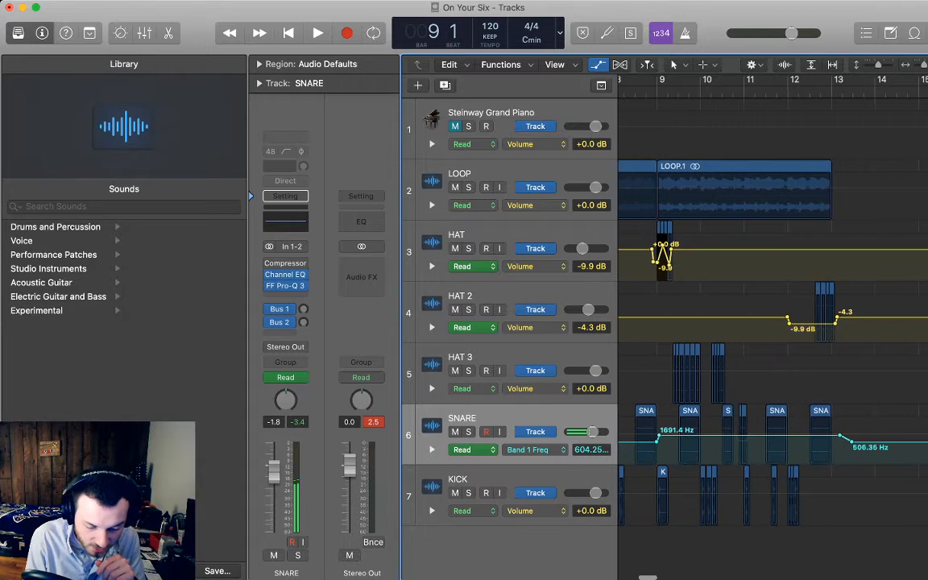
Shape the SNARE Band 1 Freq curve before bar 9 with points at 876.13 Hz in bar 6 and 2621.2 Hz in bar 7
scroll(774, 306, left, 5)
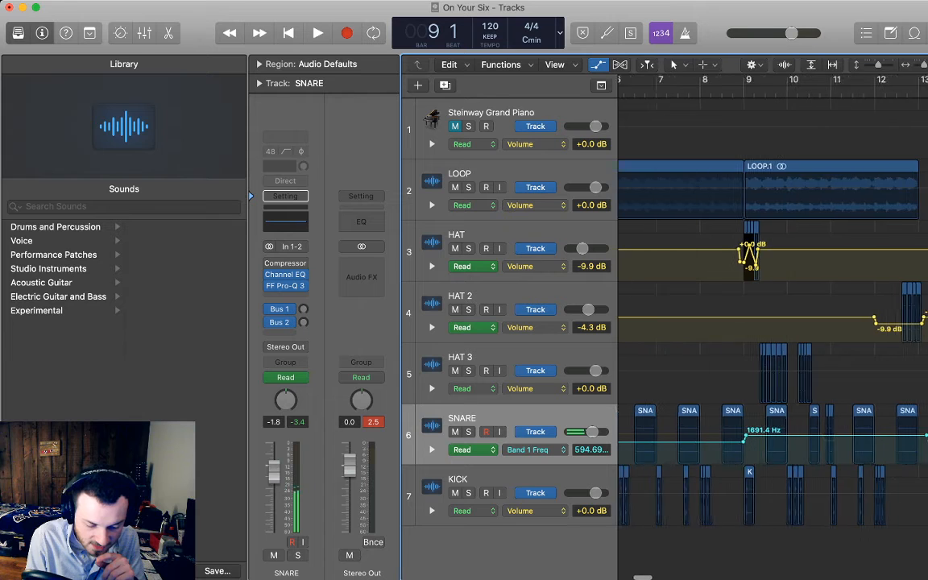
drag(770, 441, 703, 441)
scroll(704, 442, left, 3)
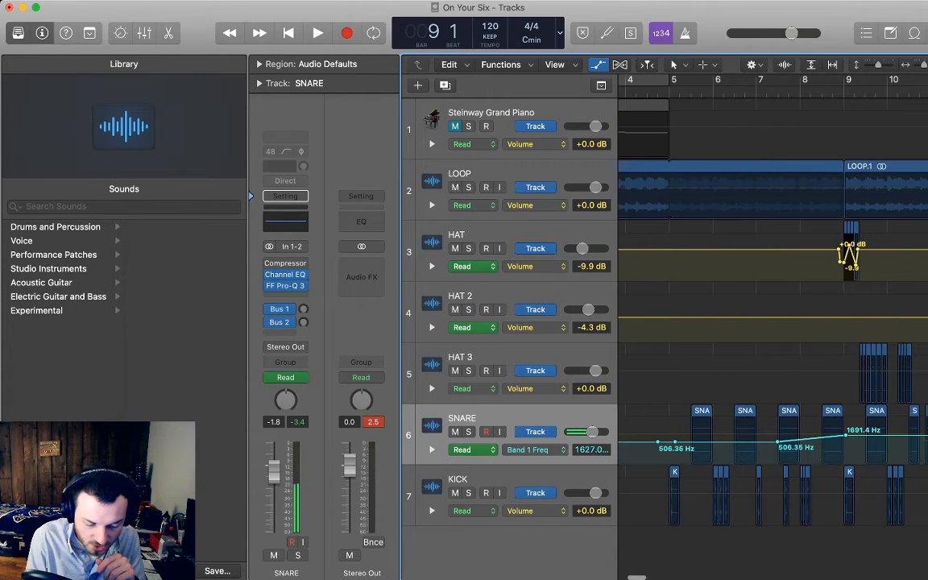
click(728, 441)
drag(727, 442, 777, 440)
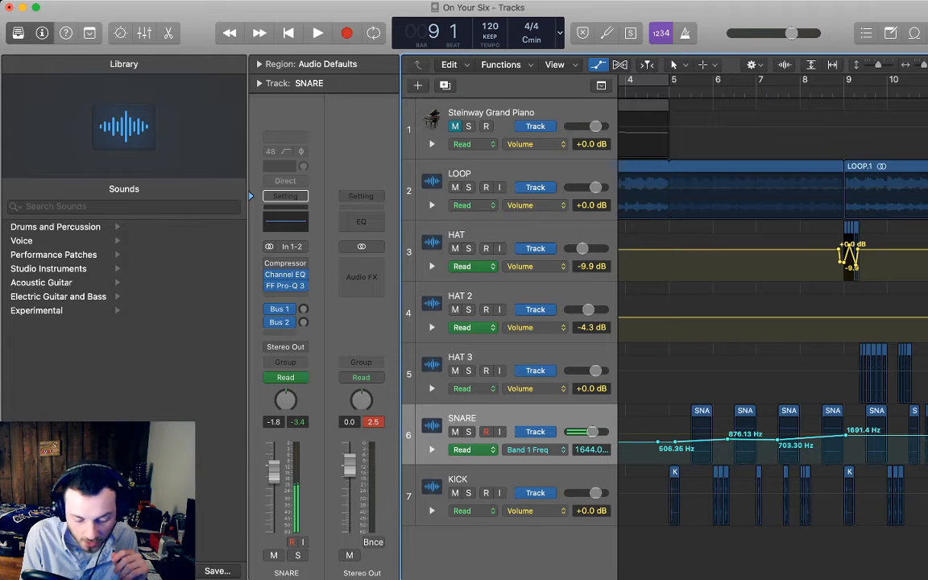
drag(777, 441, 777, 433)
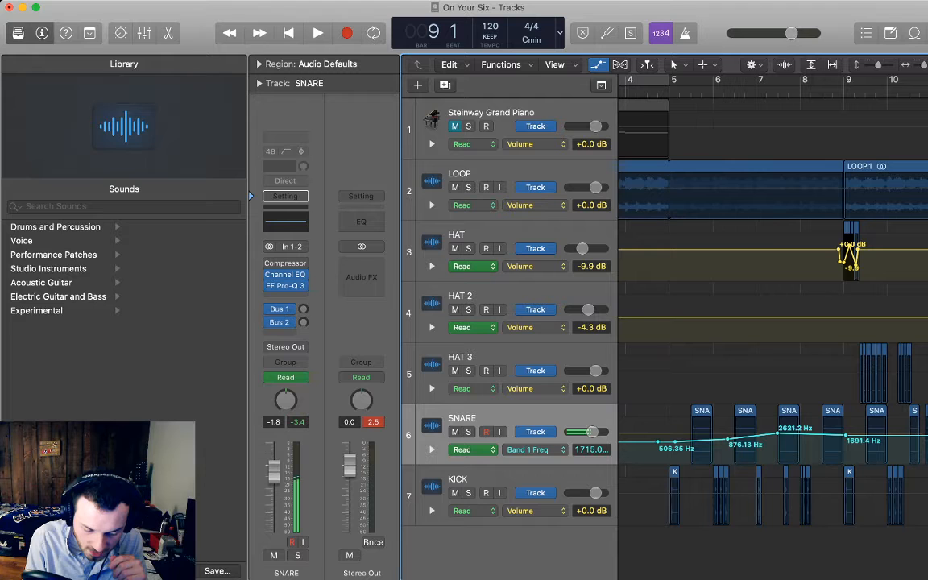
Lower the SNARE Band 1 Freq point in bar 7 to 1090.7 Hz and play the section from bar 5
drag(777, 433, 777, 443)
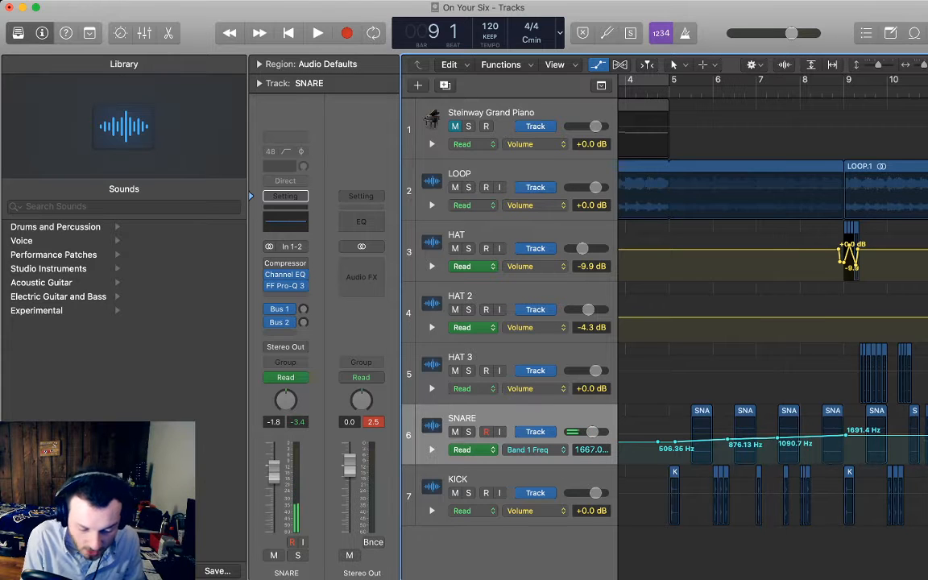
scroll(777, 443, right, 3)
scroll(777, 443, left, 2)
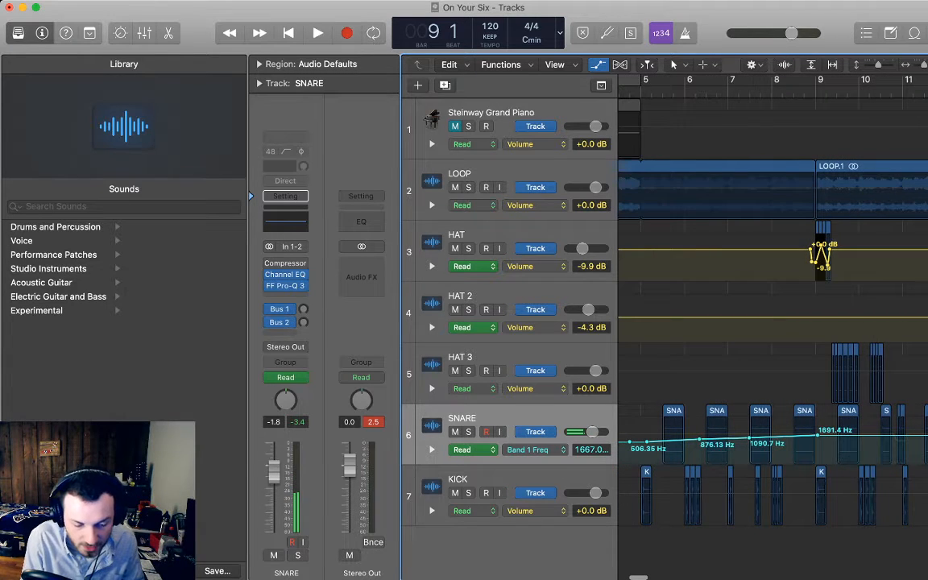
click(642, 91)
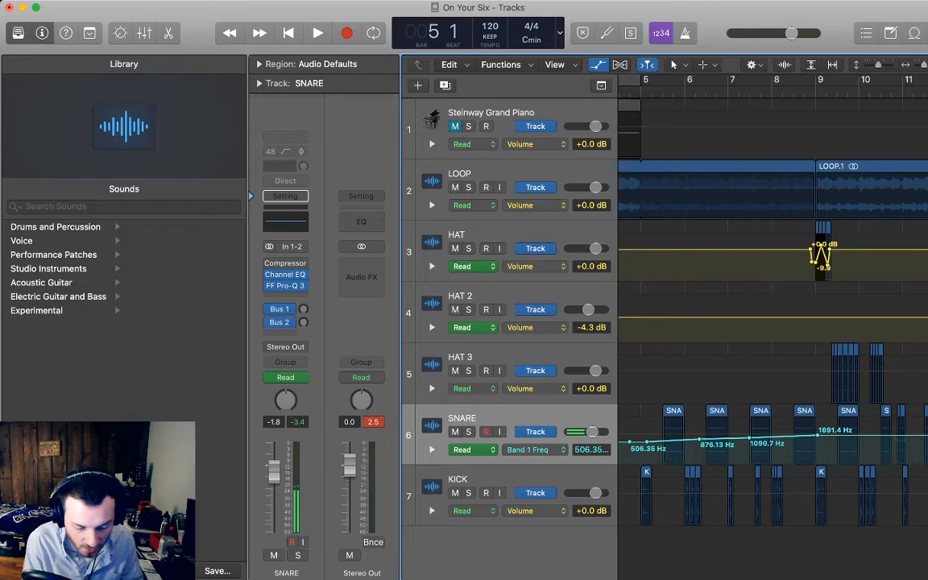
key(space)
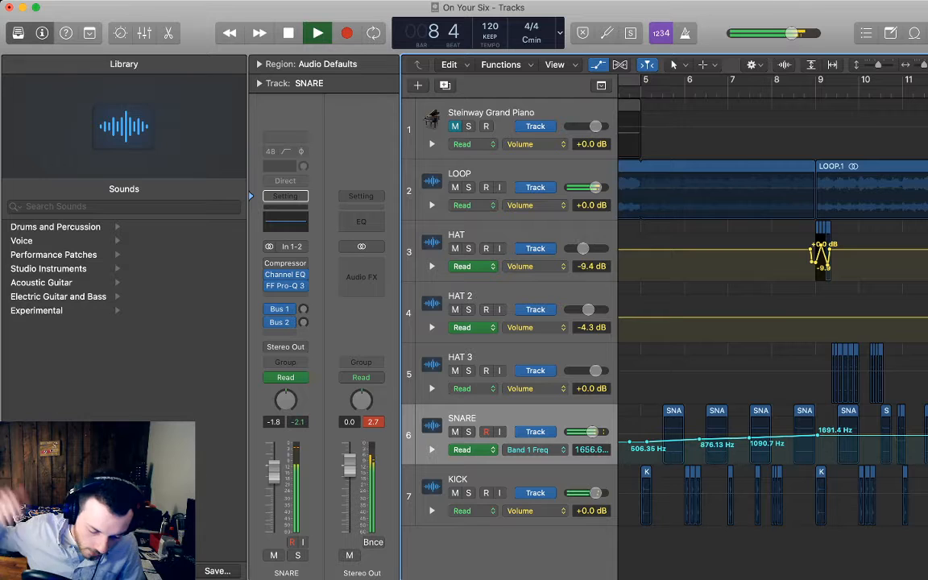
key(space)
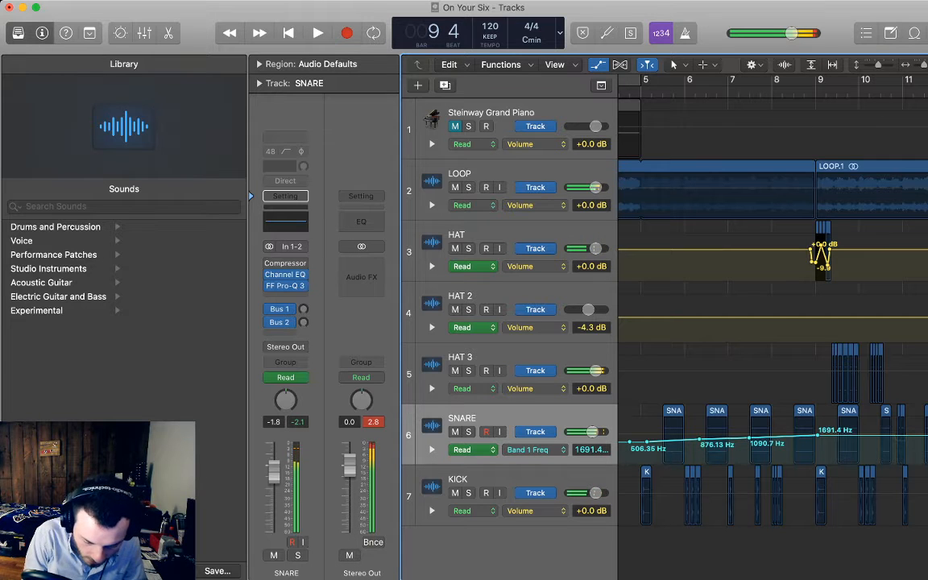
Reshape the SNARE Band 1 Freq curve to 1216.9 Hz in bar 7, 1887.2 Hz at bar 9 and 2105.6 Hz just after it
drag(833, 435, 833, 434)
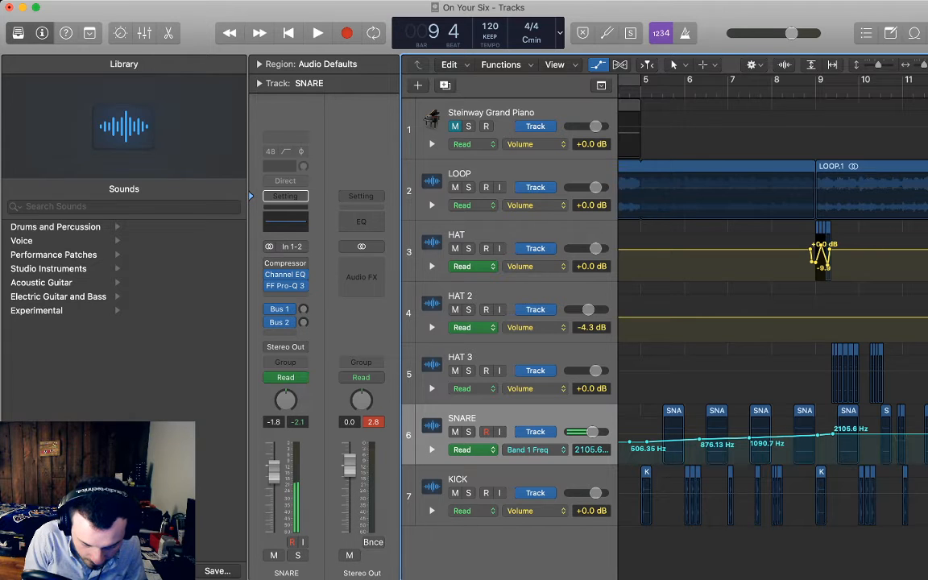
drag(750, 440, 749, 437)
drag(818, 435, 818, 436)
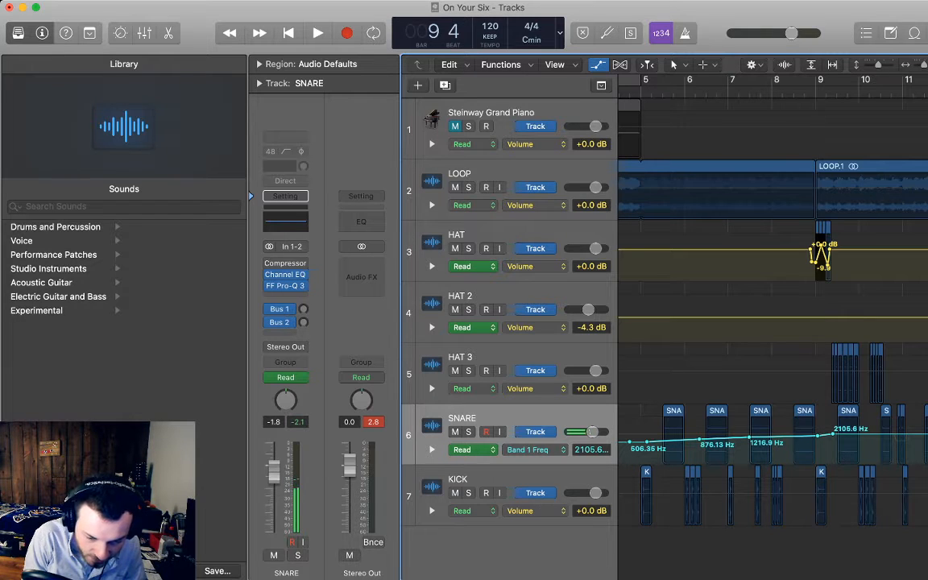
key(super+Right)
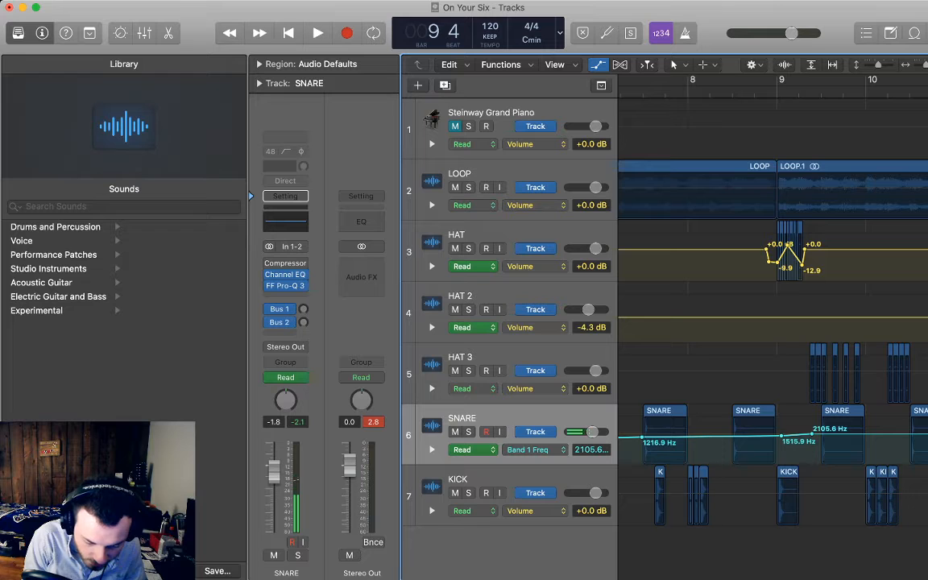
drag(782, 438, 782, 435)
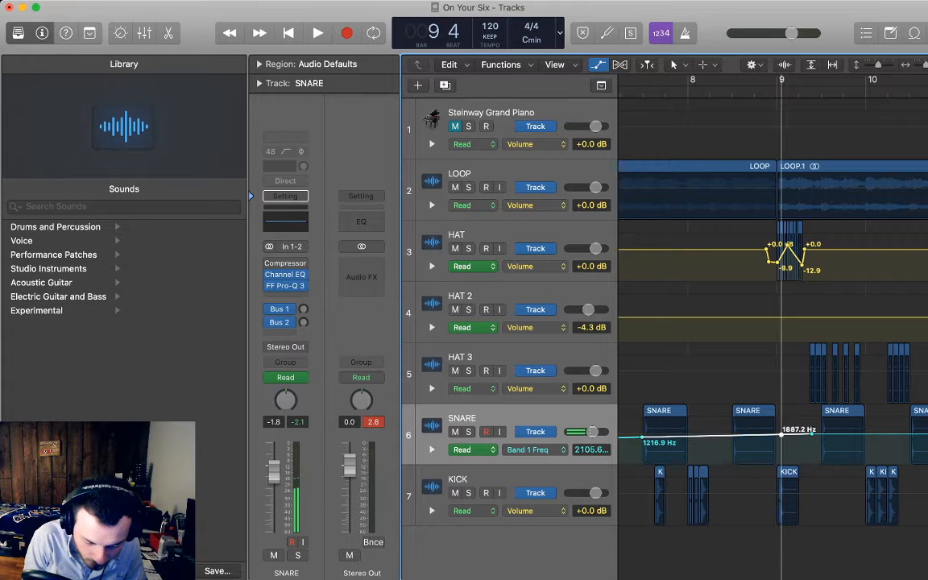
scroll(782, 435, left, 2)
scroll(774, 436, left, 2)
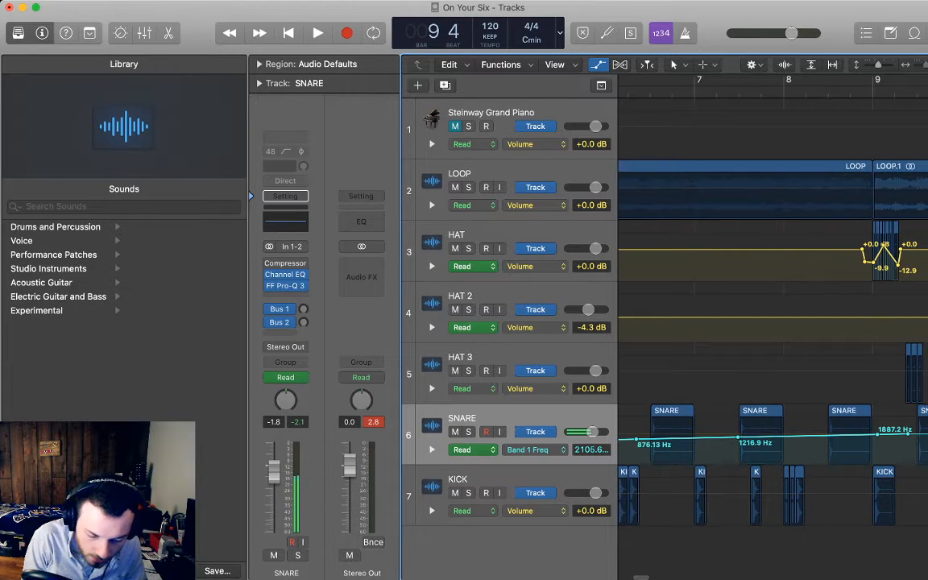
Play the section around bar 9 to judge the snare's Band 1 Freq sweep
key(super+Left)
key(super+Left)
scroll(774, 322, right, 2)
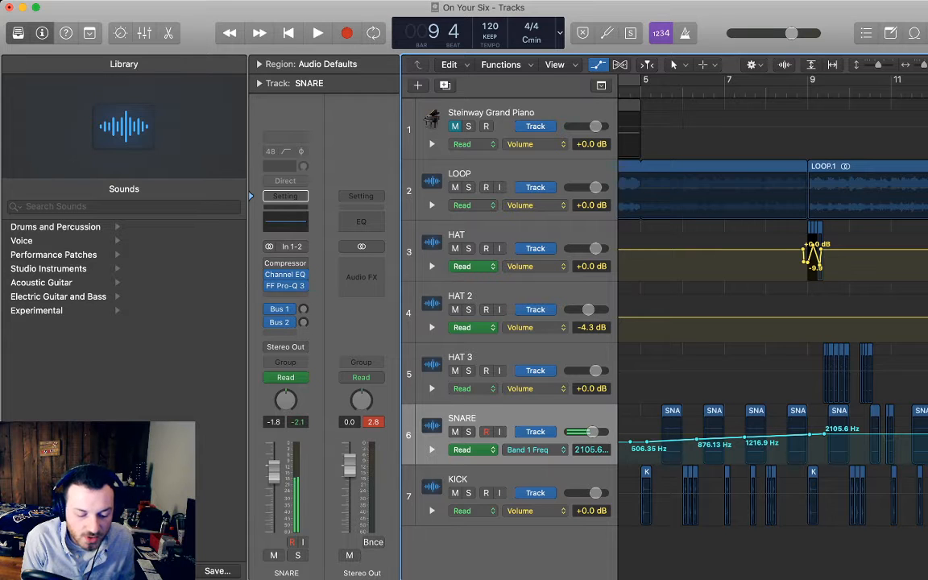
scroll(774, 322, right, 2)
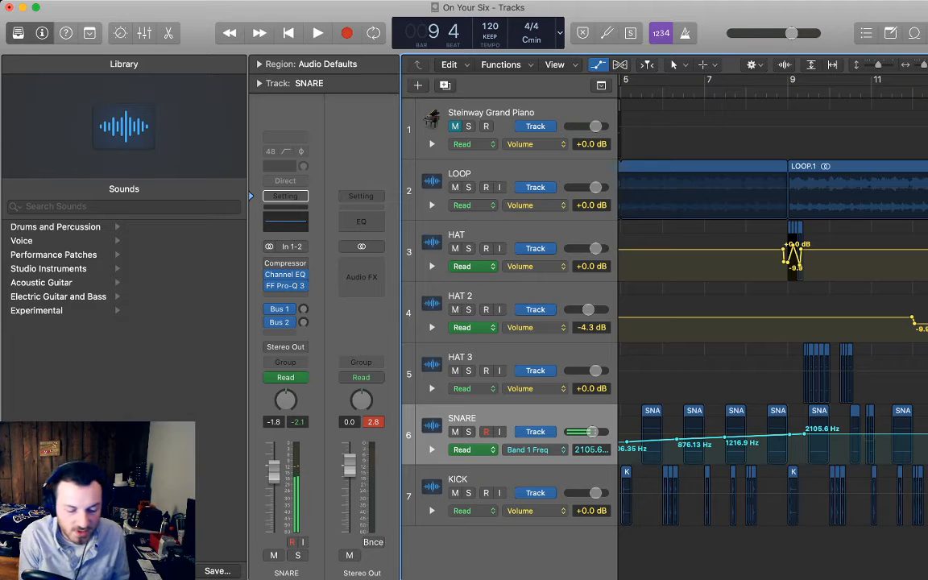
scroll(774, 322, left, 4)
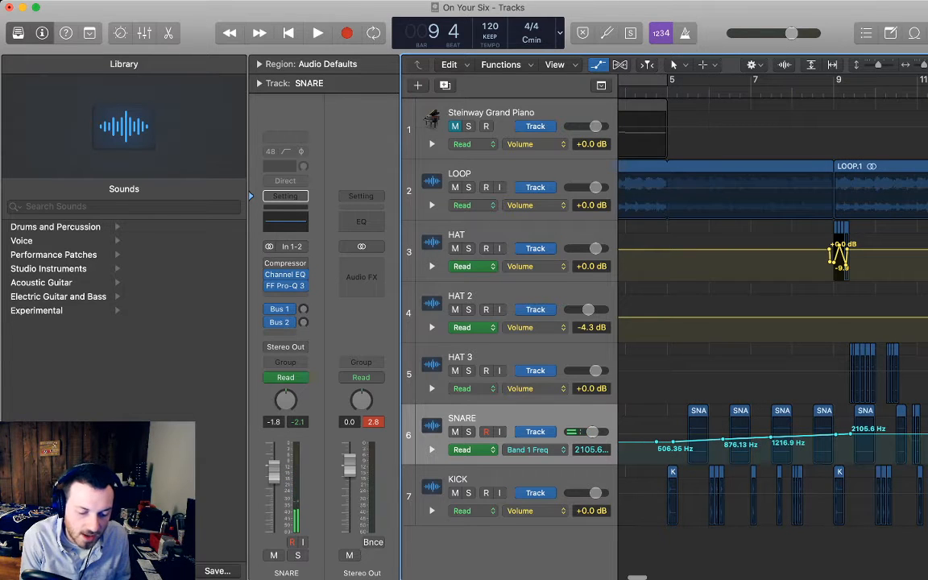
key(space)
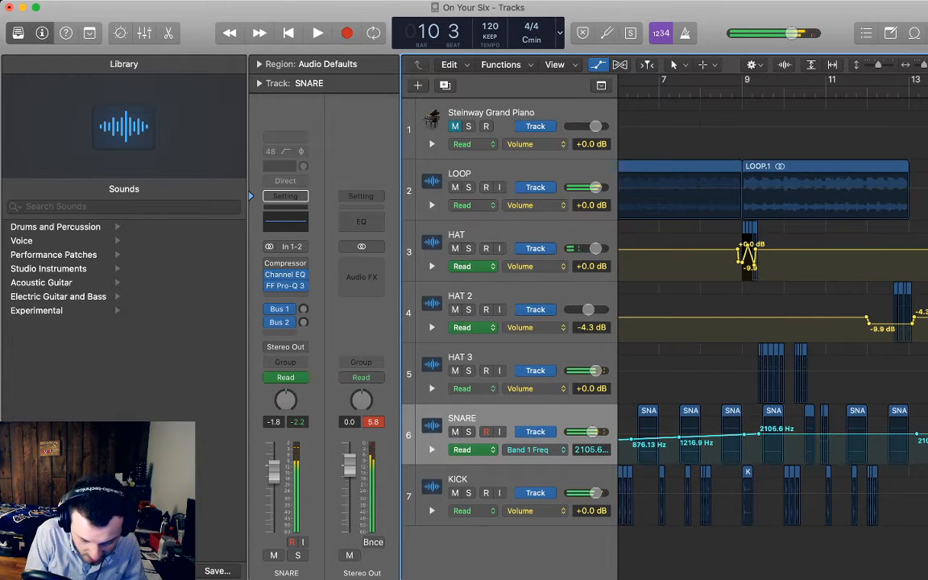
Set the SNARE Band 1 Freq level from just after bar 9 through bar 13 to 2349.3 Hz during playback
key(super+z)
key(space)
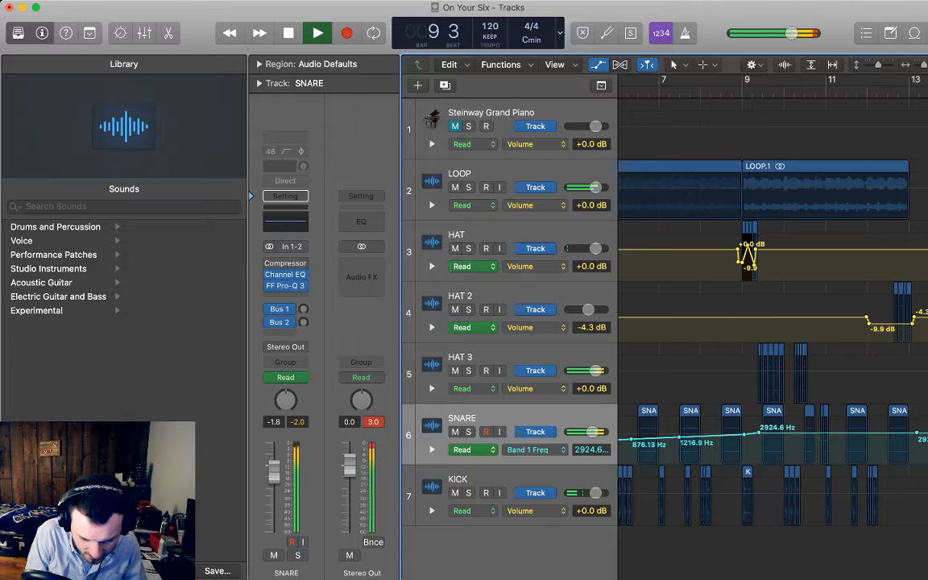
click(780, 434)
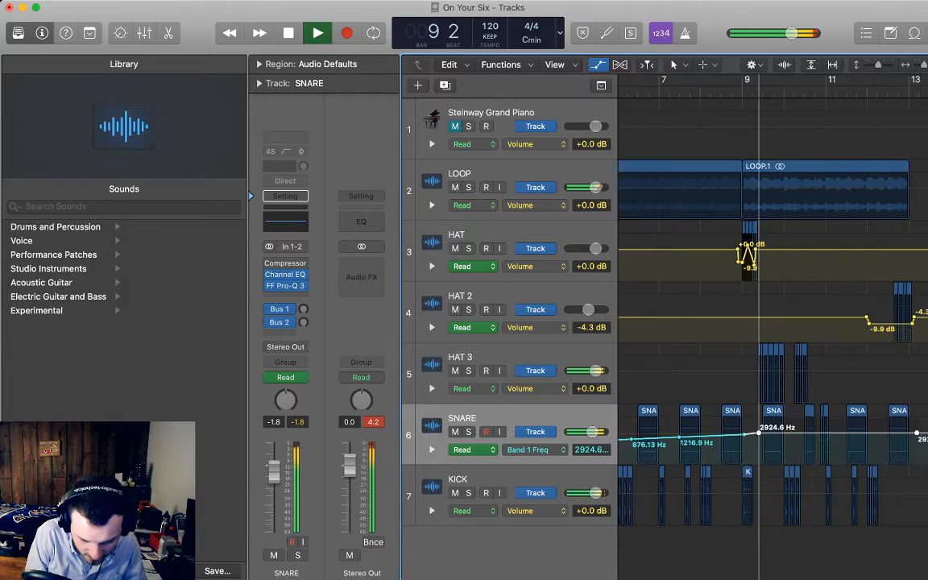
drag(780, 433, 780, 434)
key(space)
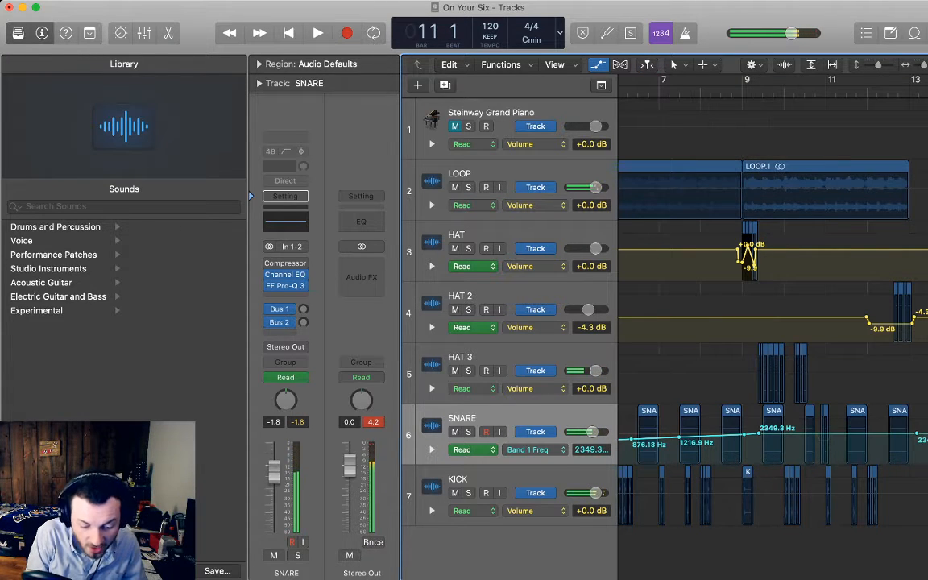
Play the beat from bar 5 to check the start of the revised snare filter sweep
scroll(780, 434, right, 2)
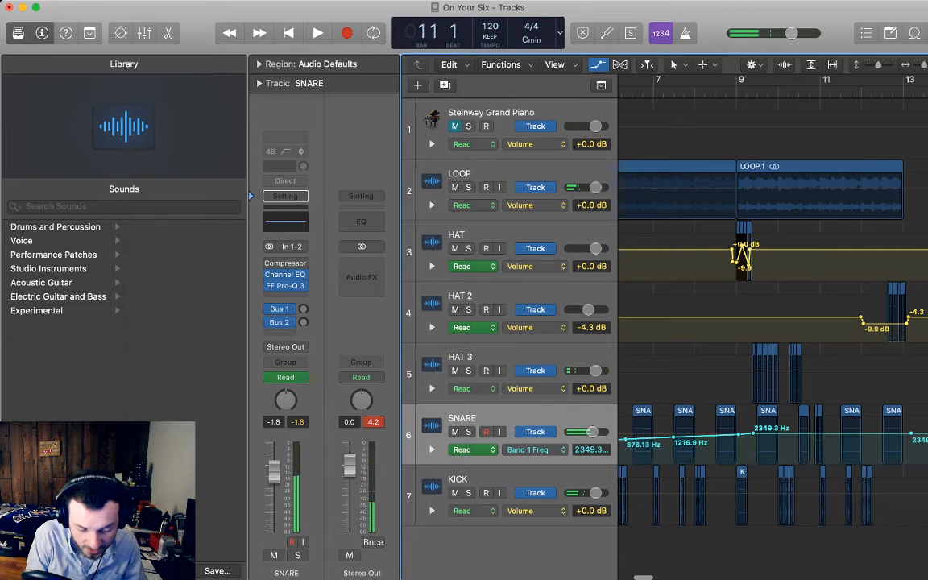
scroll(774, 338, left, 5)
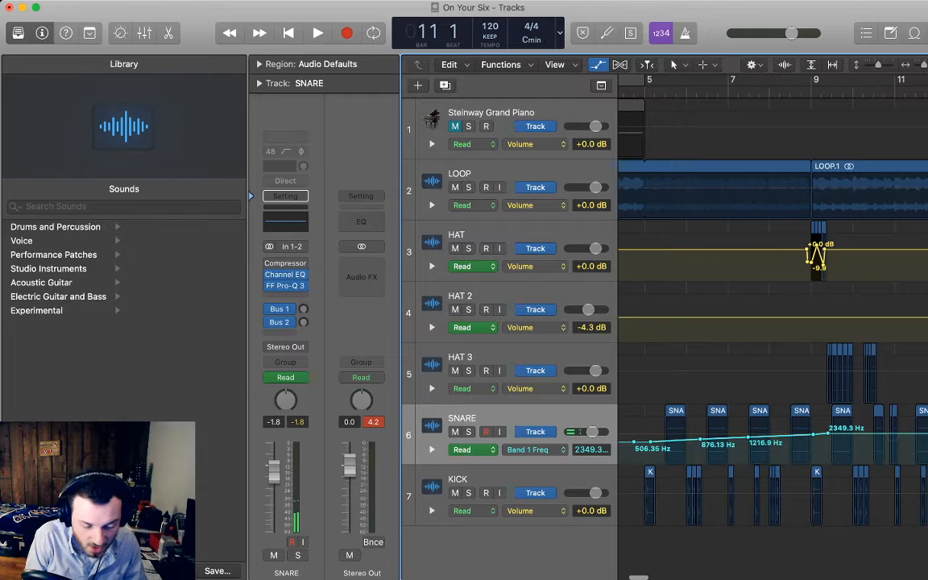
scroll(774, 338, left, 2)
click(679, 91)
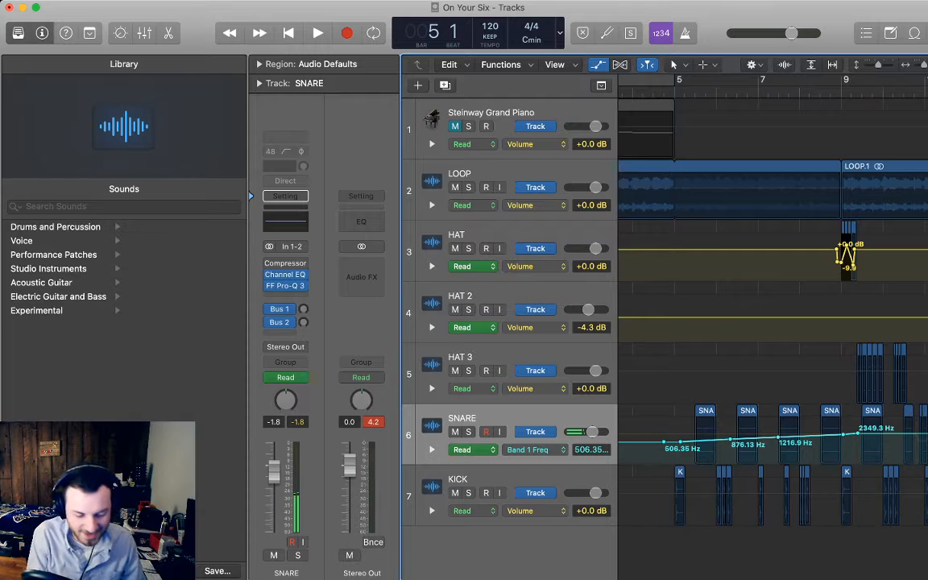
key(space)
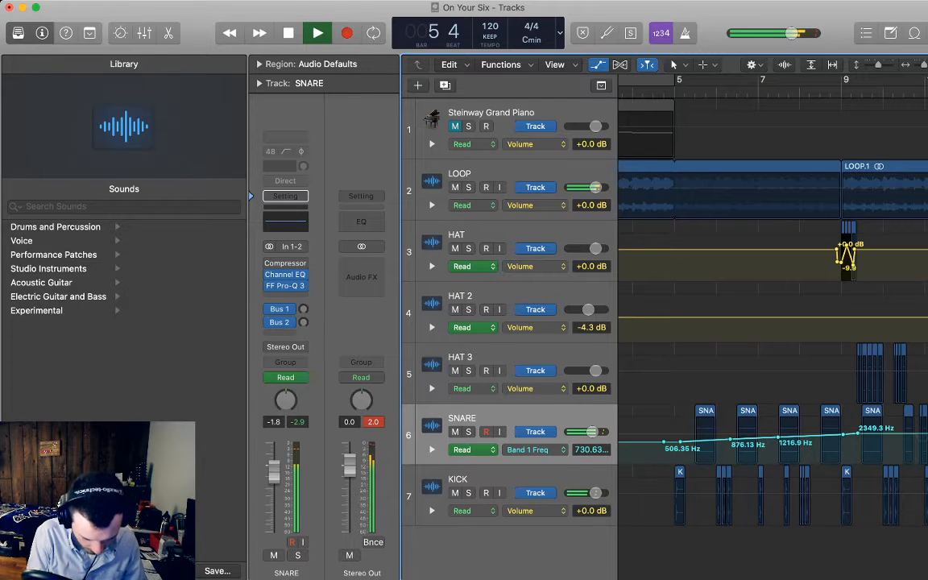
key(space)
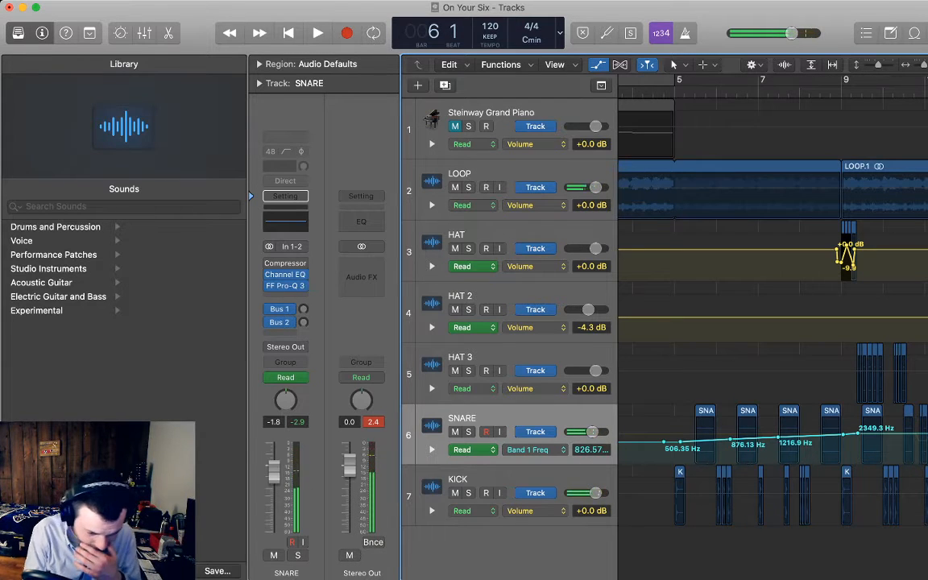
Hide track automation, insert FF Pro-Q 3 on the KICK track and deselect its regions
key(a)
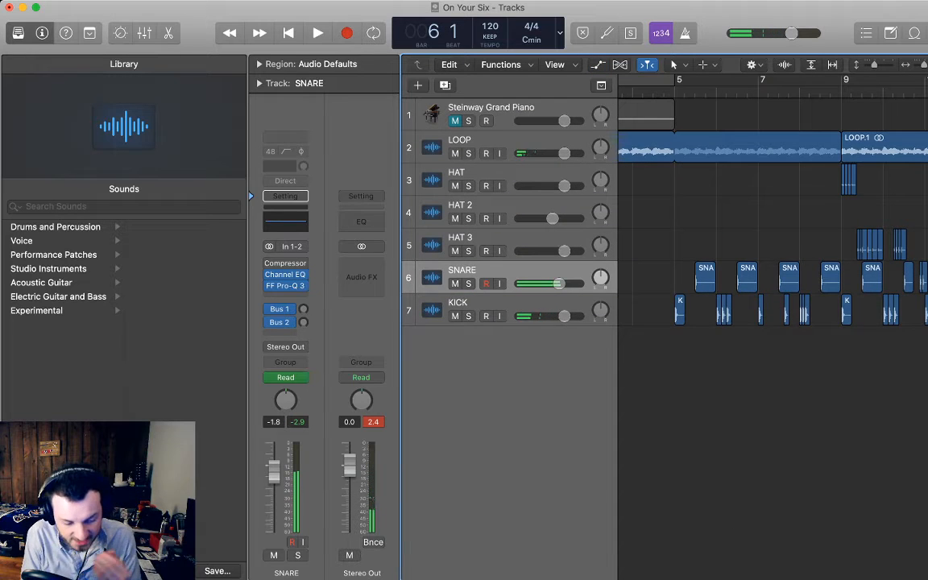
click(500, 304)
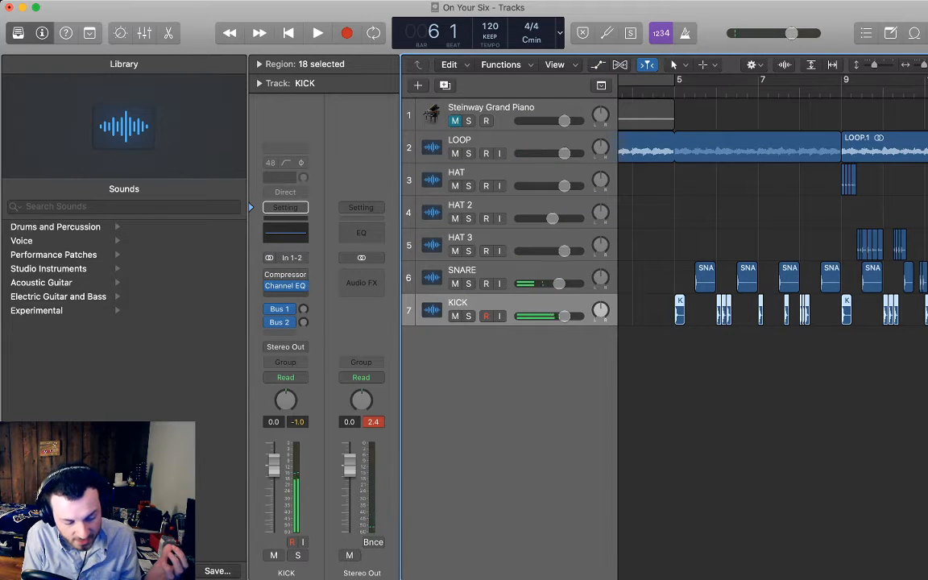
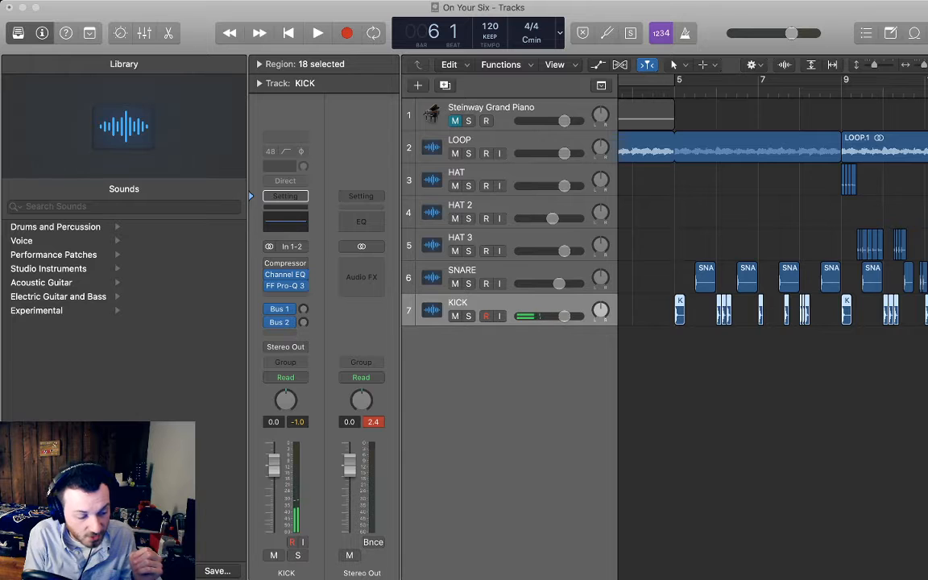
key(alt+shift+d)
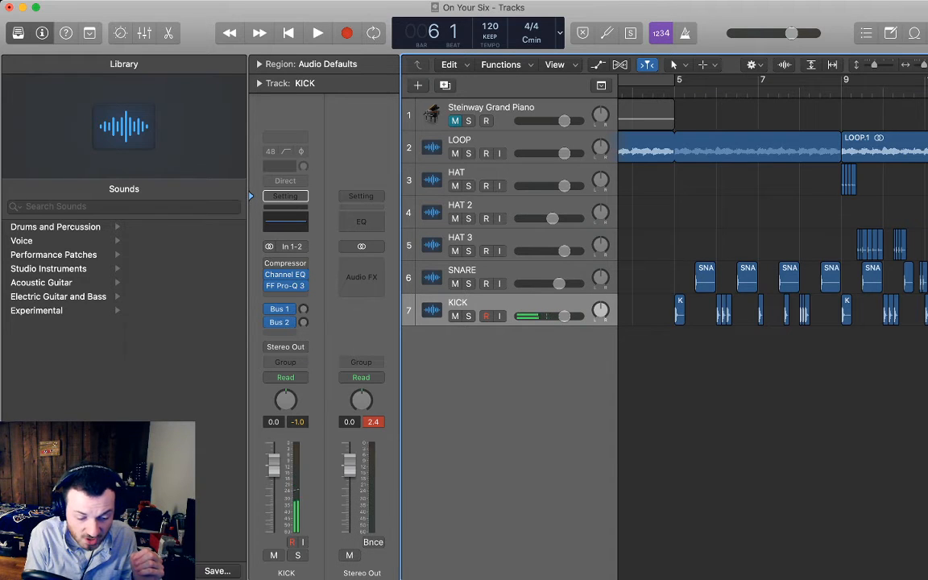
Play the beat from bar 5 to check the kick with its new EQ against the loop
click(501, 108)
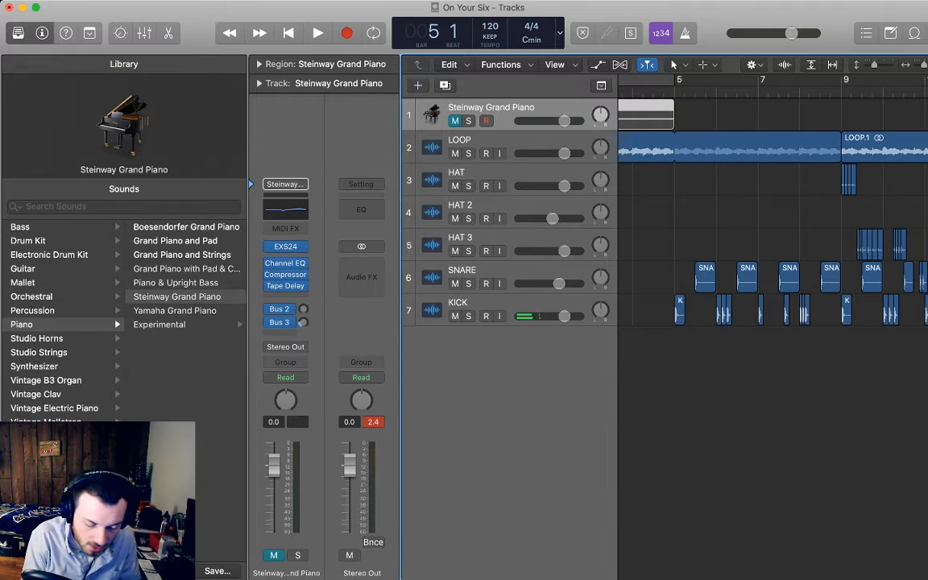
key(space)
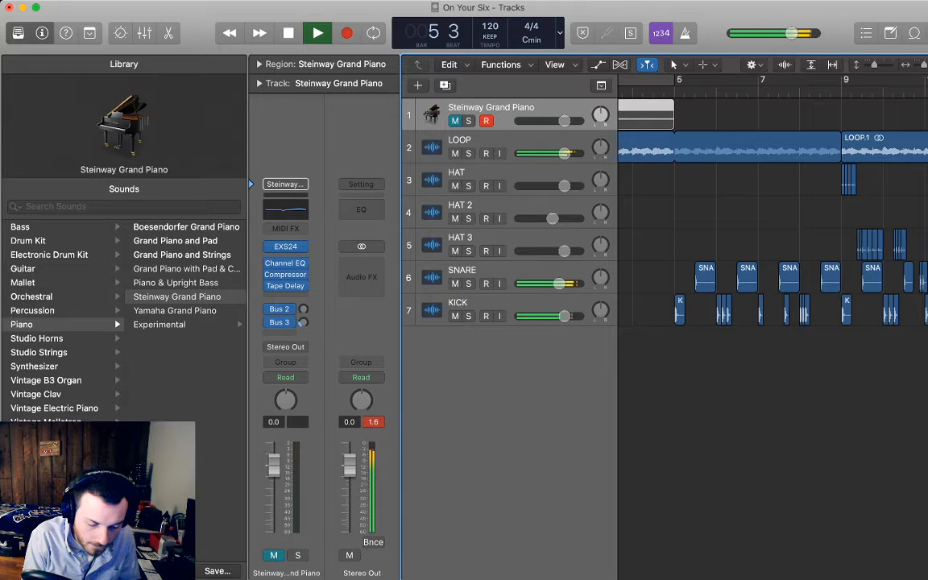
key(space)
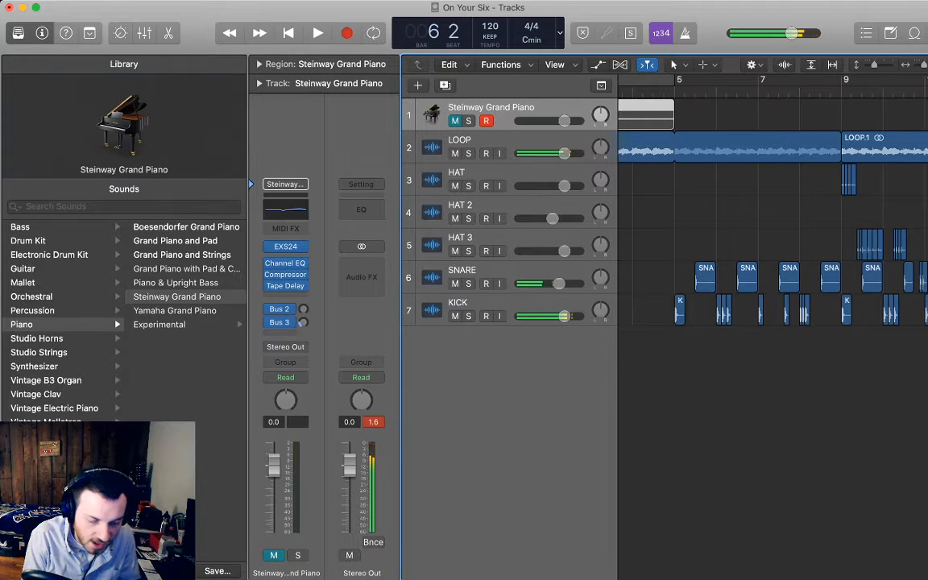
click(501, 303)
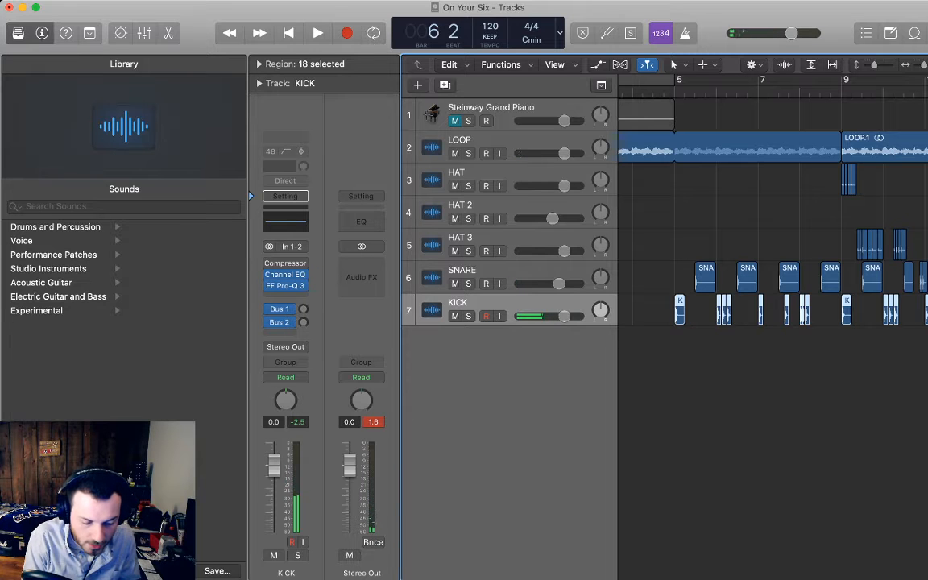
click(646, 116)
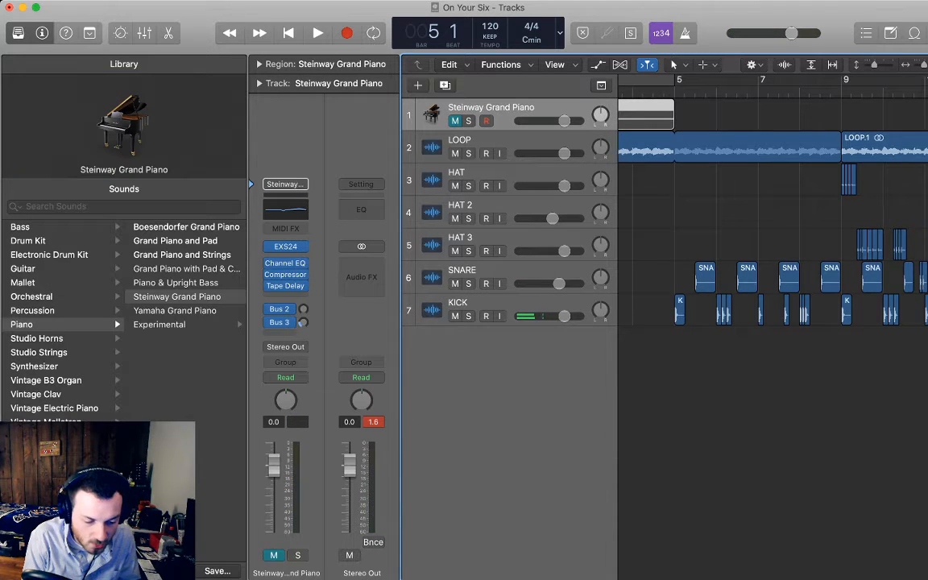
Show track automation, switch the KICK lane to Band 1 Freq and add 62.250 Hz anchor points just before bar 5
key(a)
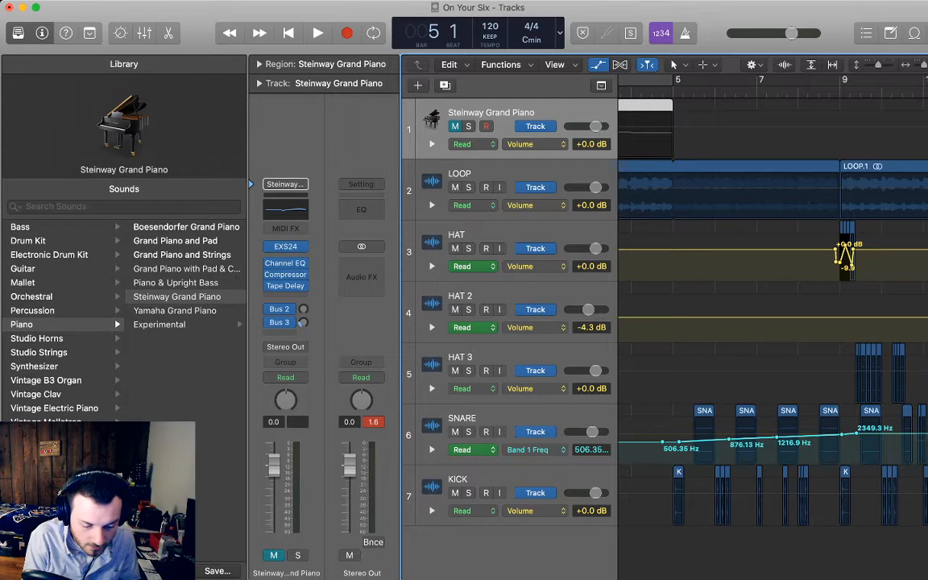
key(super+z)
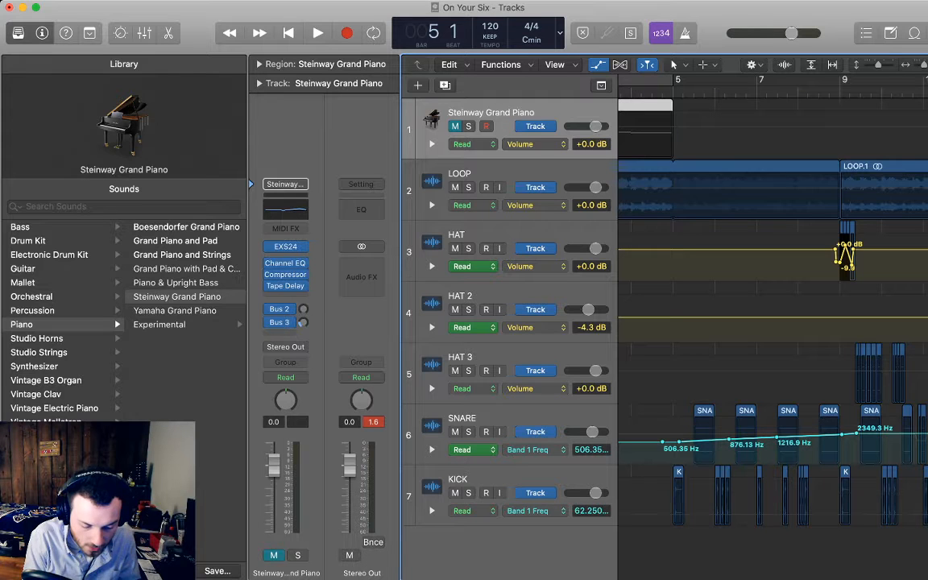
click(667, 514)
click(664, 514)
scroll(774, 322, right, 3)
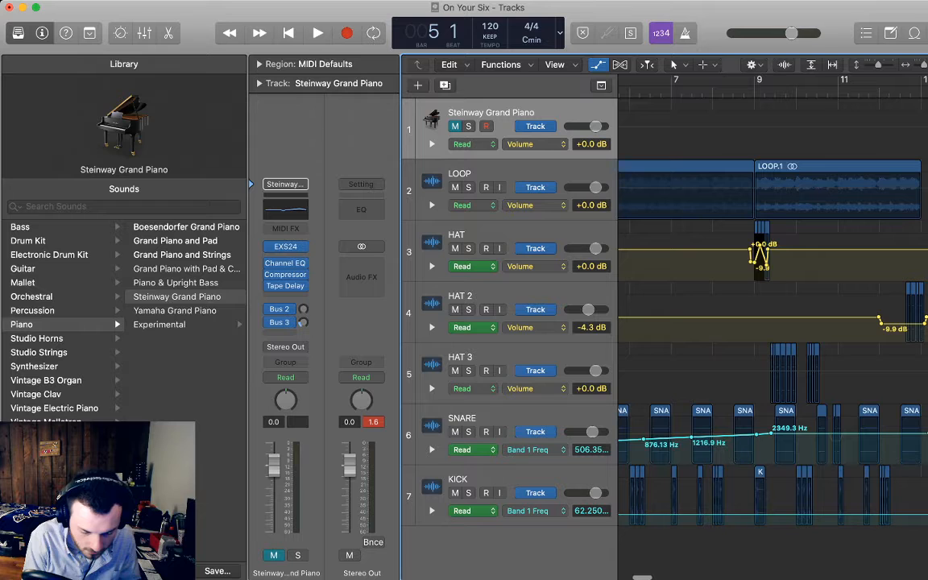
Add anchor points to the KICK Band 1 Freq automation midway through bar 9 and raise the level from there to 4485.3 Hz
click(780, 514)
click(777, 515)
drag(780, 515, 780, 490)
scroll(780, 483, left, 5)
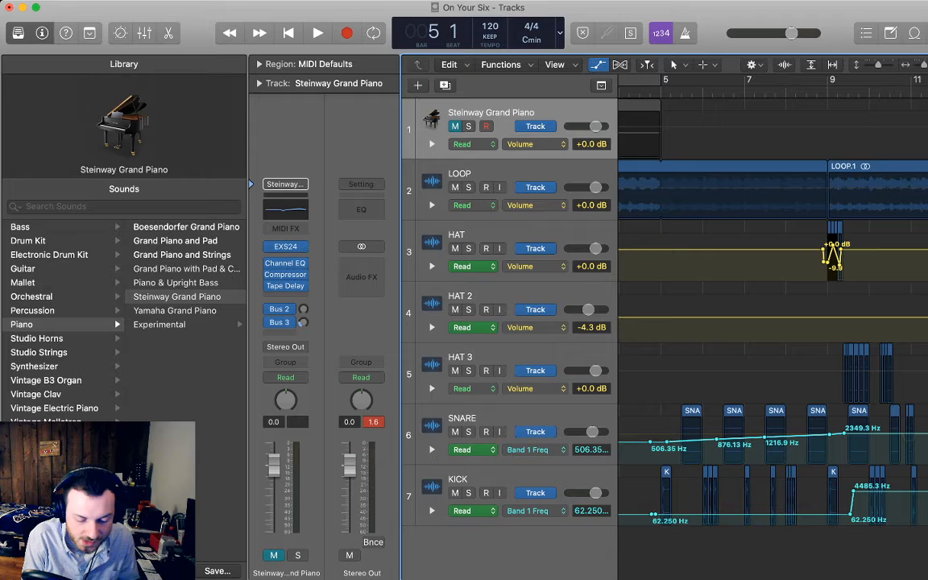
Raise the lower KICK Band 1 Freq point in bar 9 to 4485.3 Hz, forming one steady ramp from bar 5, and audition it
drag(850, 513, 851, 503)
key(space)
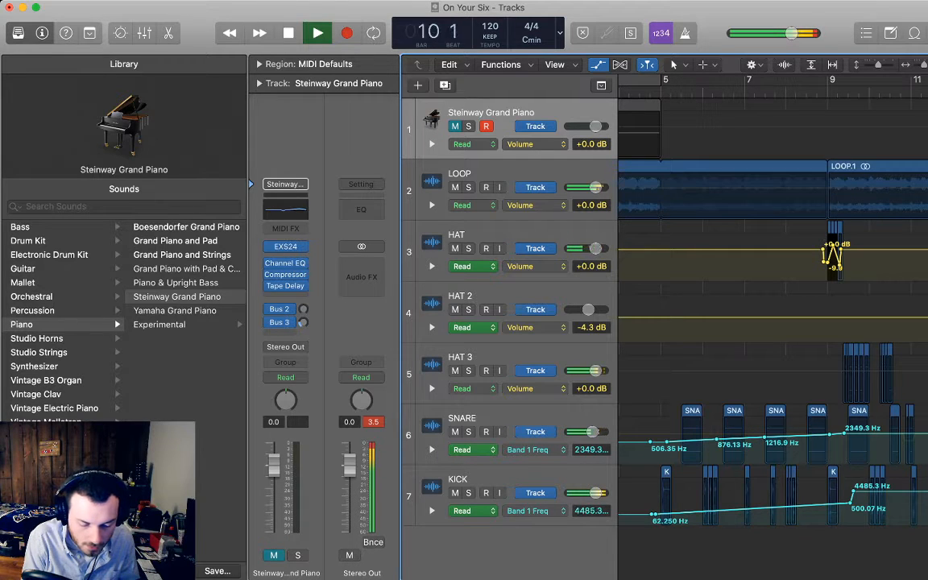
key(space)
drag(850, 503, 852, 491)
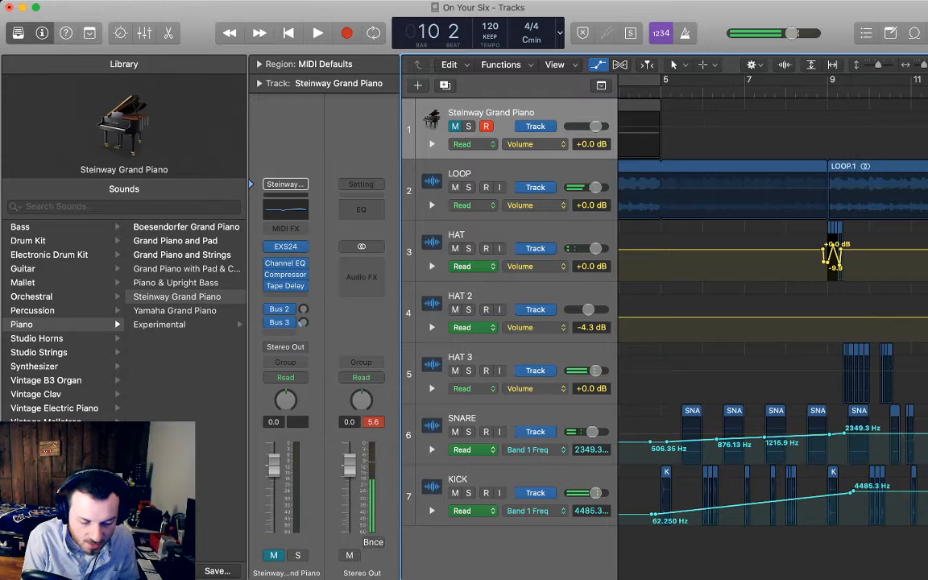
key(space)
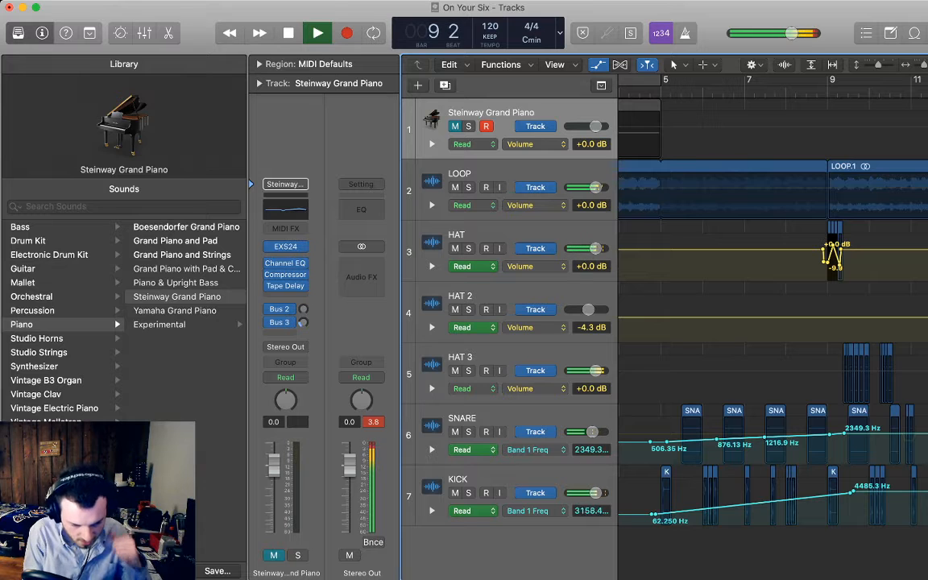
Hide track automation and listen to the beat from bar 10 into bar 12
key(a)
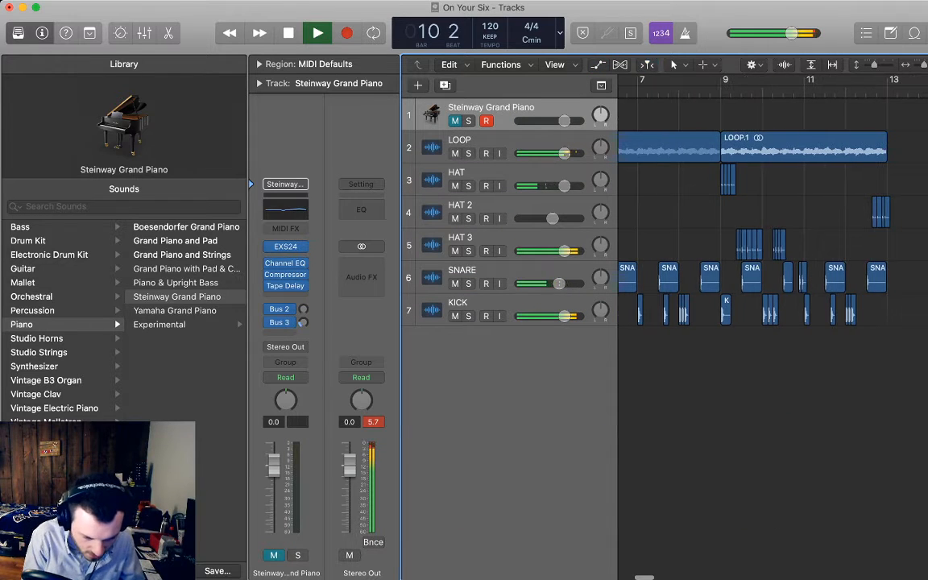
key(super+Left)
key(super+Left)
key(super+Left)
key(super+Left)
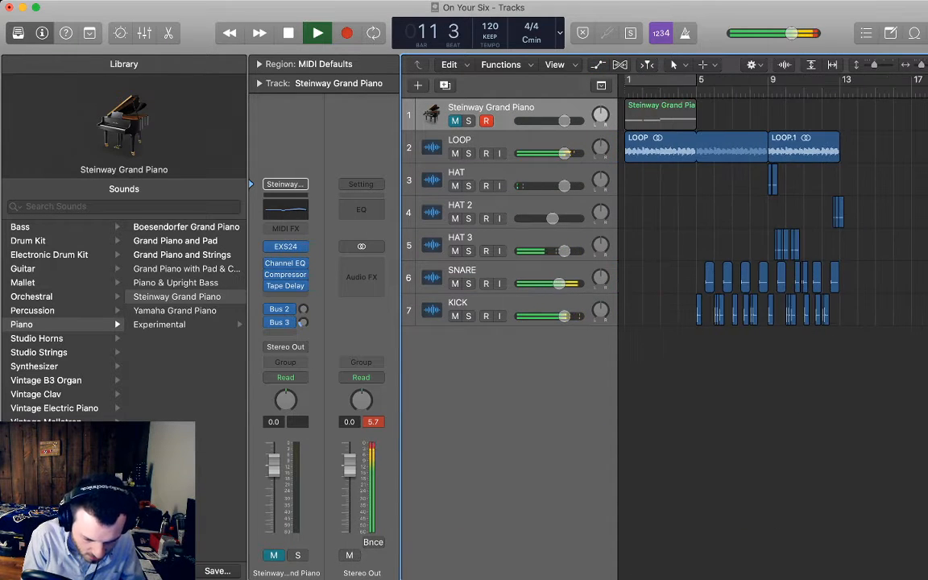
key(super+Right)
key(super+Right)
key(super+Right)
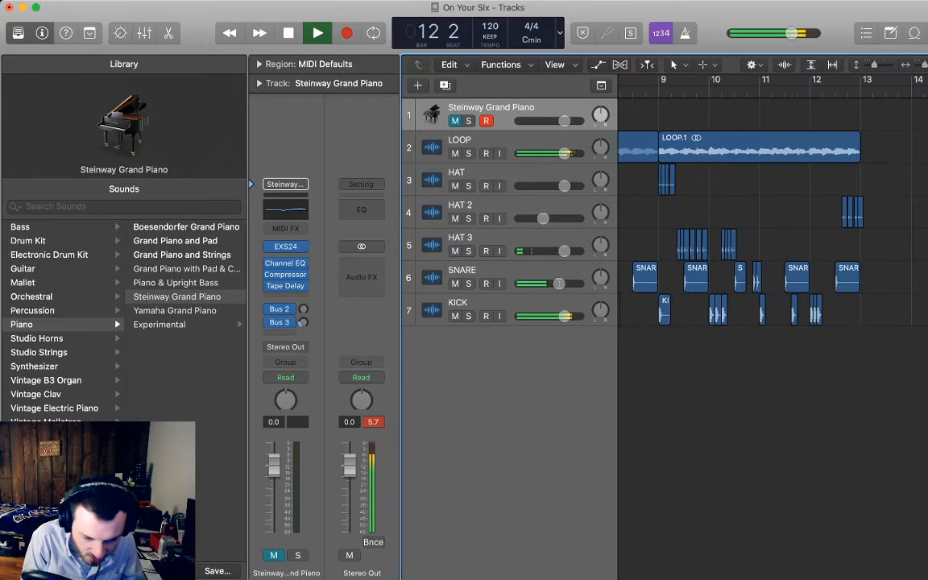
key(space)
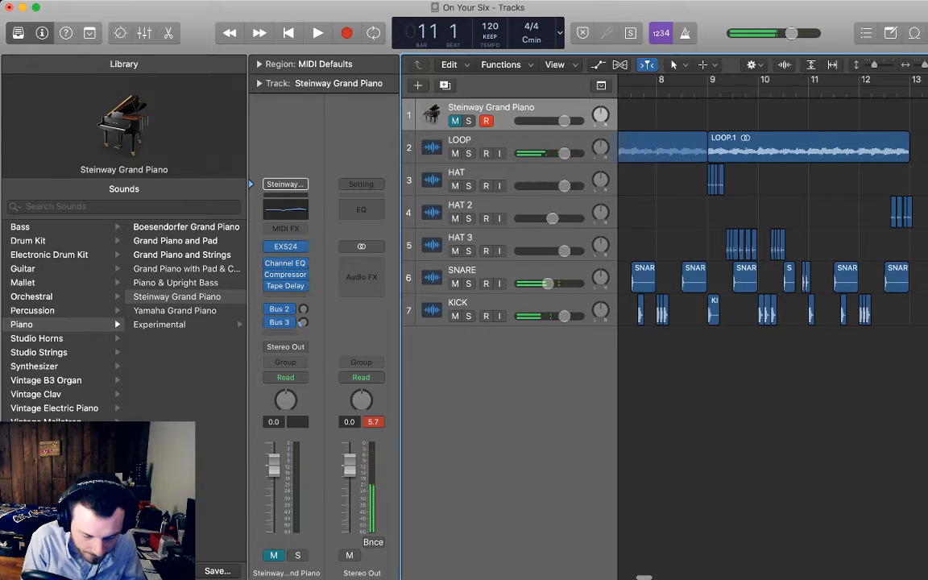
Open the KICK track's FF Pro-Q 3, play from bar 5 to check the filter sweep and deselect the kick regions
click(515, 304)
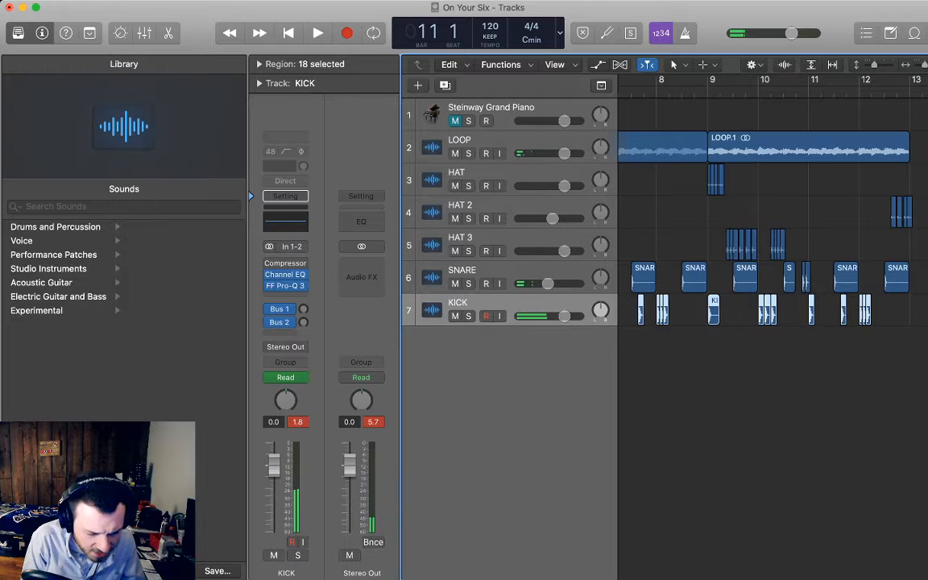
click(286, 285)
scroll(774, 209, left, 5)
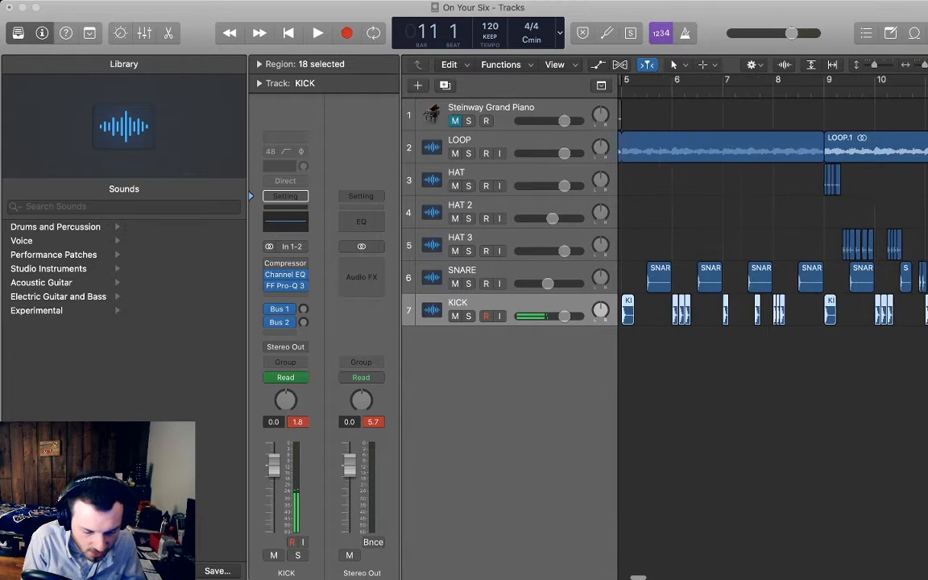
click(725, 93)
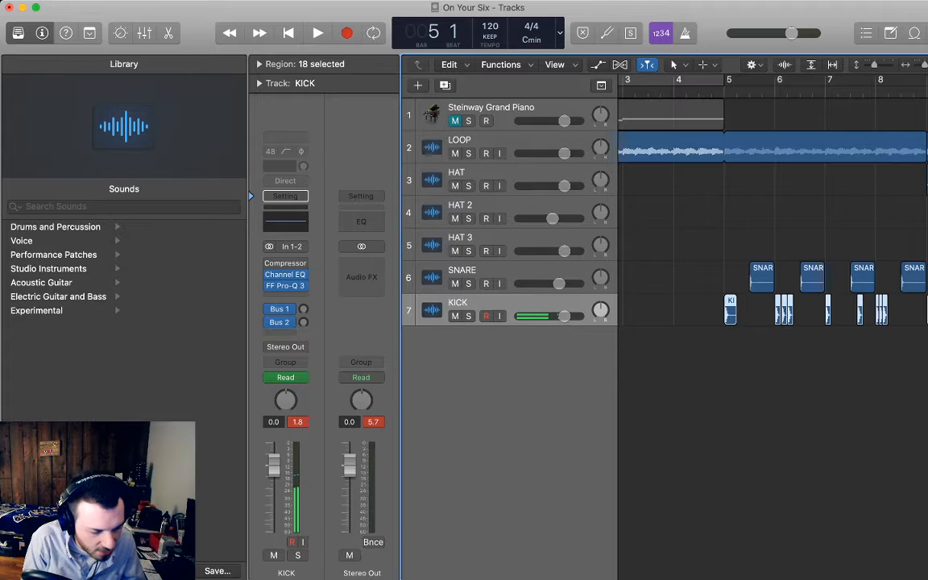
key(super+Tab)
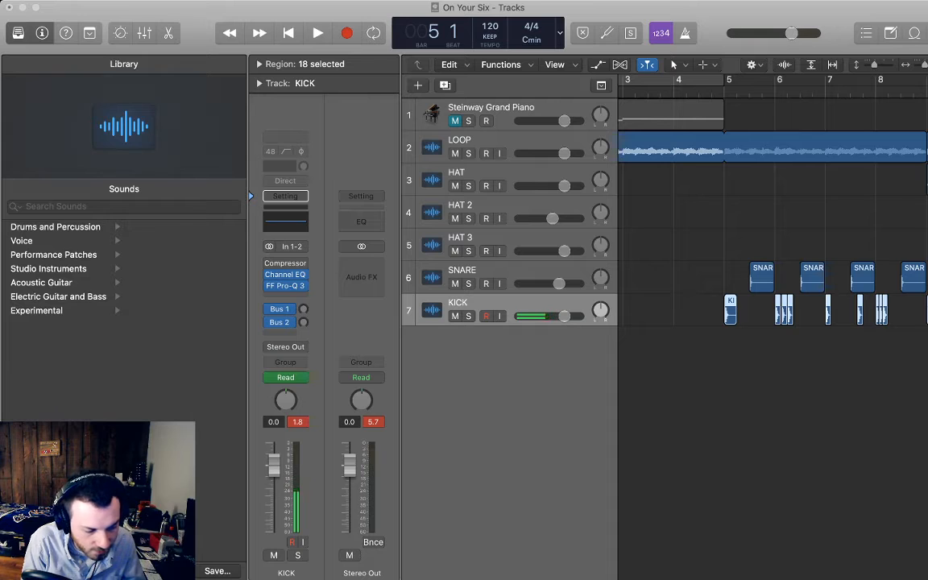
key(space)
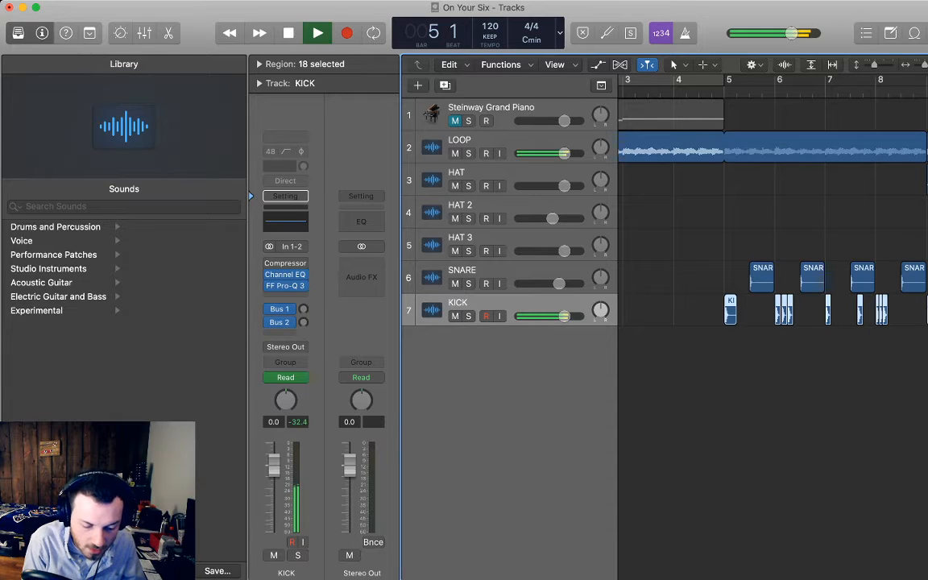
key(alt+shift+d)
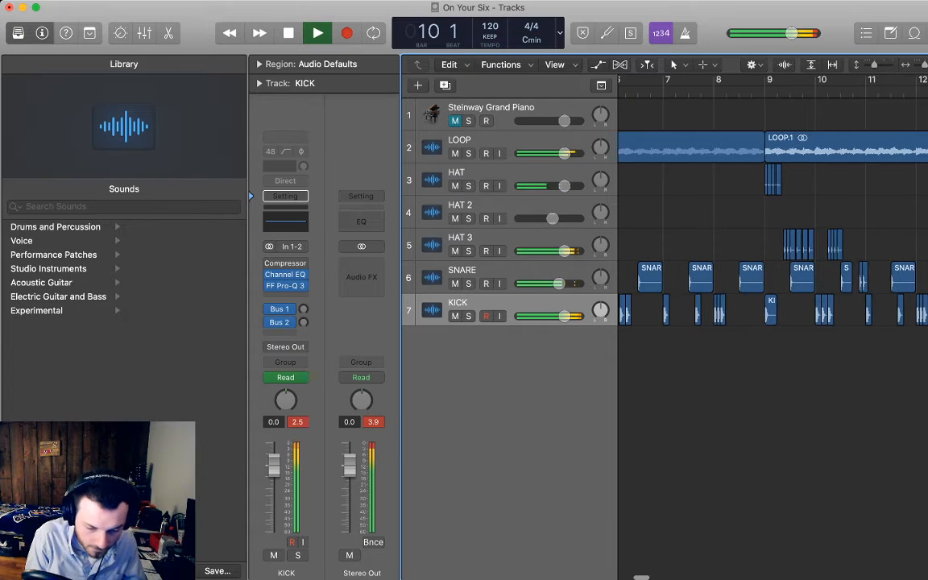
Keep listening through bar 12 to check the rest of the beat, then stop playback
key(super+Left)
key(super+Left)
key(super+Left)
key(super+Left)
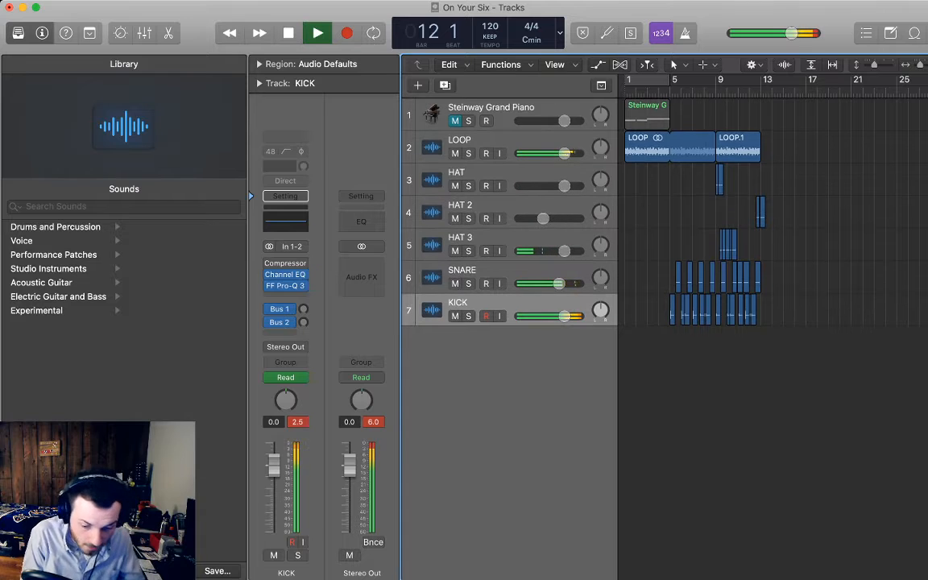
key(super+Right)
key(super+Right)
key(super+Right)
key(super+Right)
key(space)
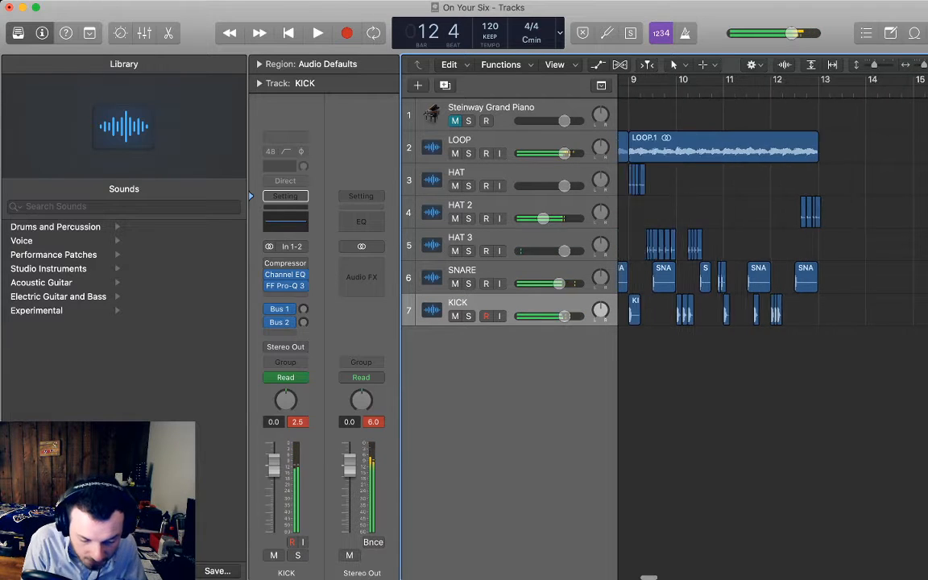
Show track automation and lower the HAT volume dip at bar 9 to -15.6 dB, auditioning the change
key(space)
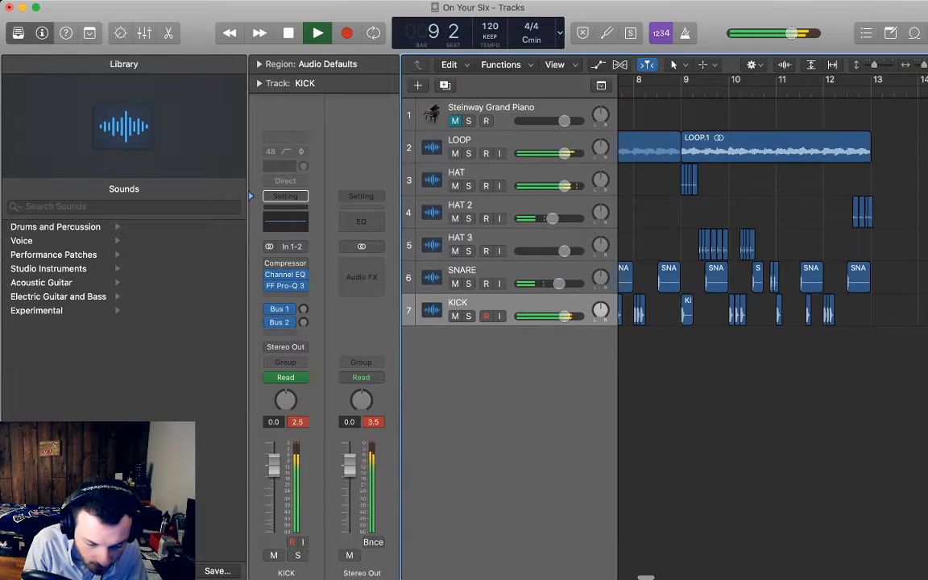
key(a)
key(space)
key(space)
key(space)
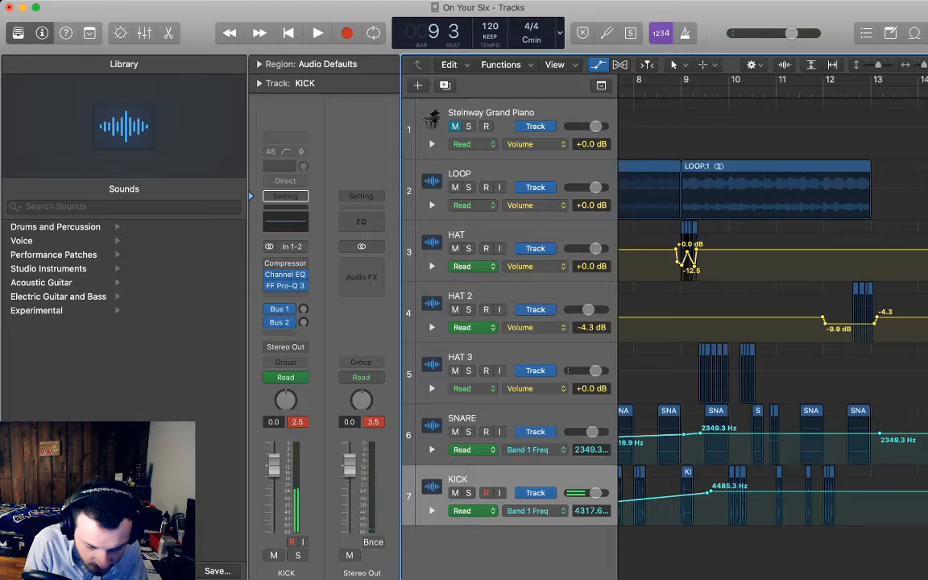
key(space)
key(space)
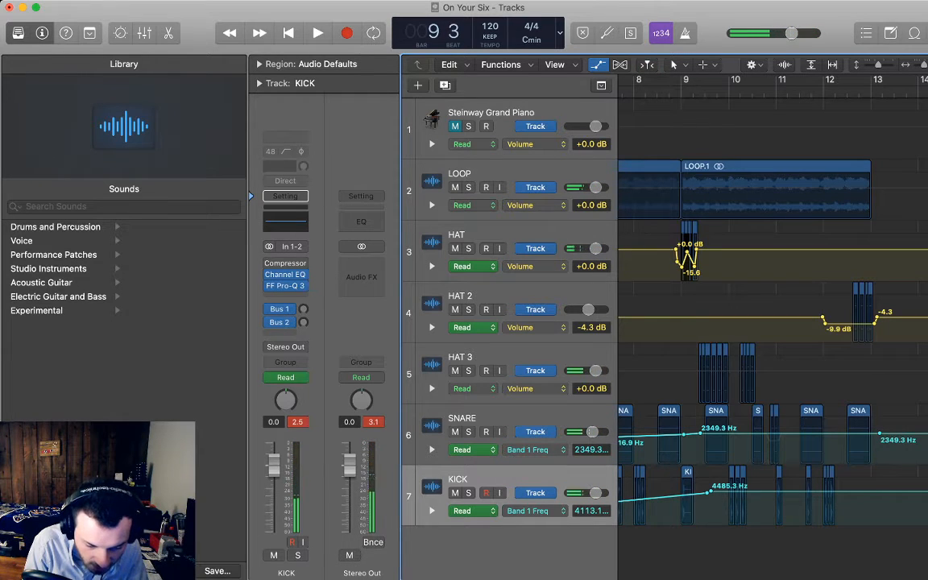
key(space)
key(space)
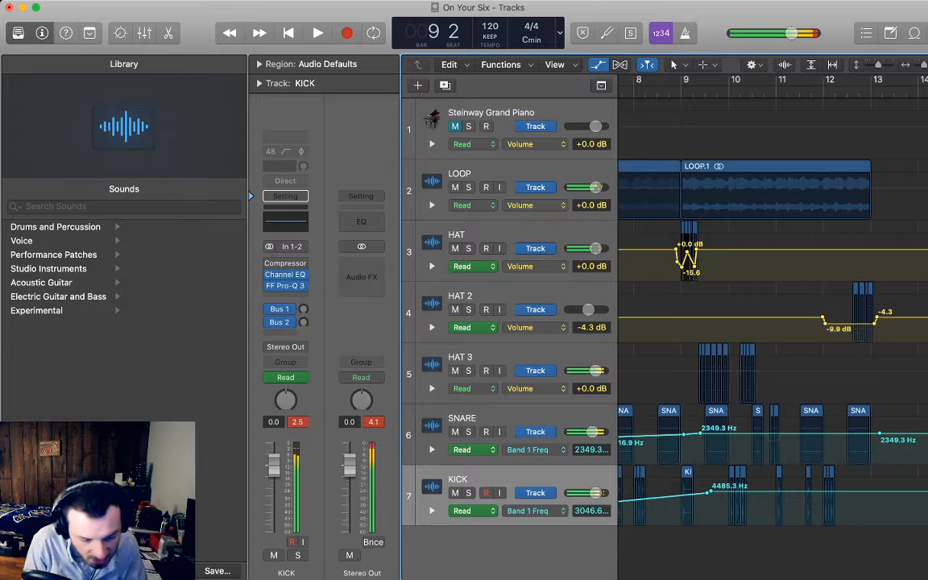
Hide track automation and play through bar 10 to check the beat with the quieter HAT dip
key(a)
key(super+Up)
key(space)
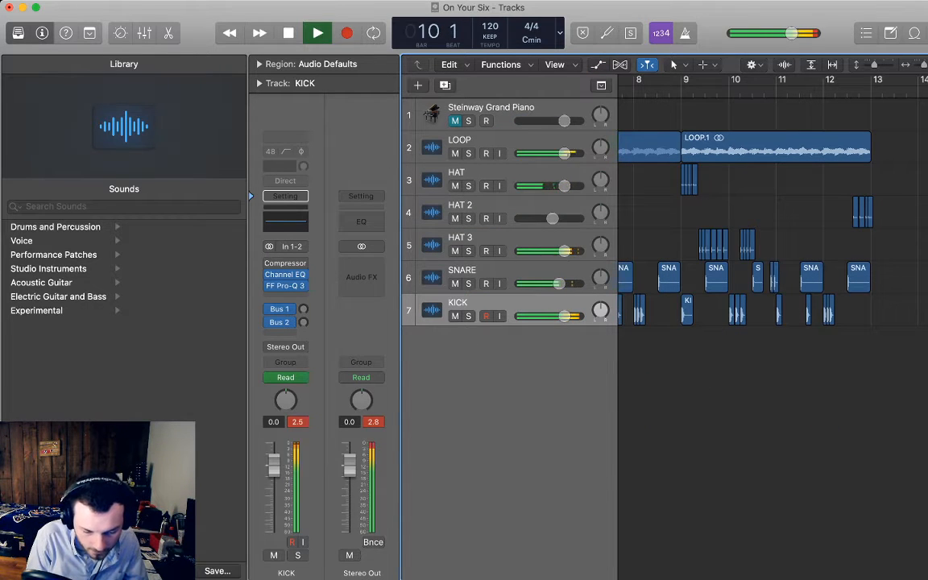
key(space)
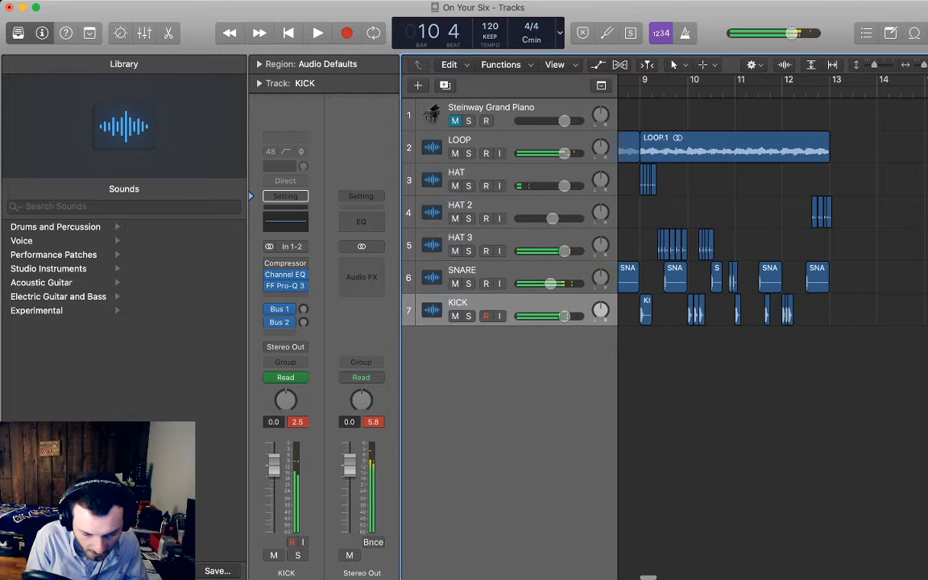
Copy the last two HAT 3 hits before beat 3 of bar 10 onto the two short snare hits just before bar 11
key(super+Right)
key(super+Right)
key(super+Right)
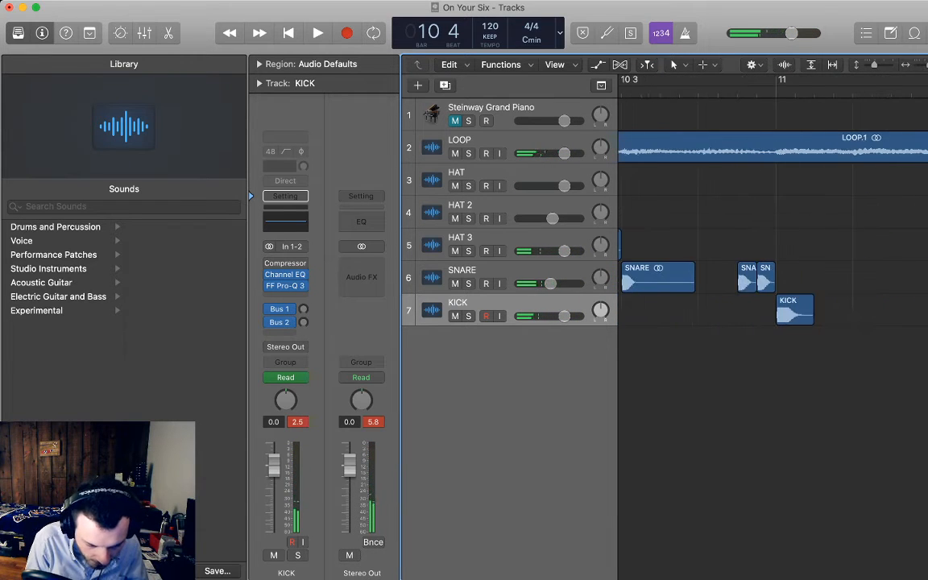
scroll(689, 250, left, 3)
click(688, 250)
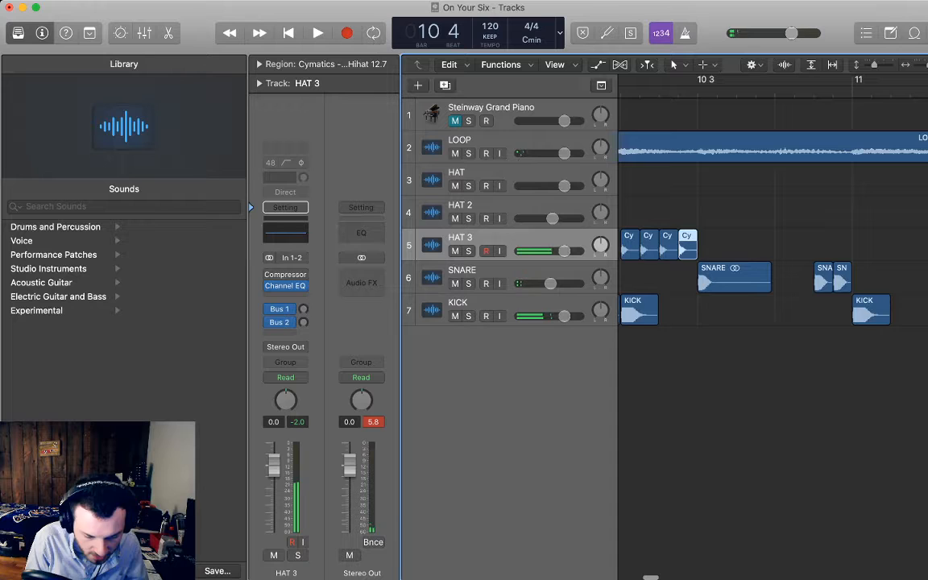
shift+click(669, 249)
key(space)
key(super+v)
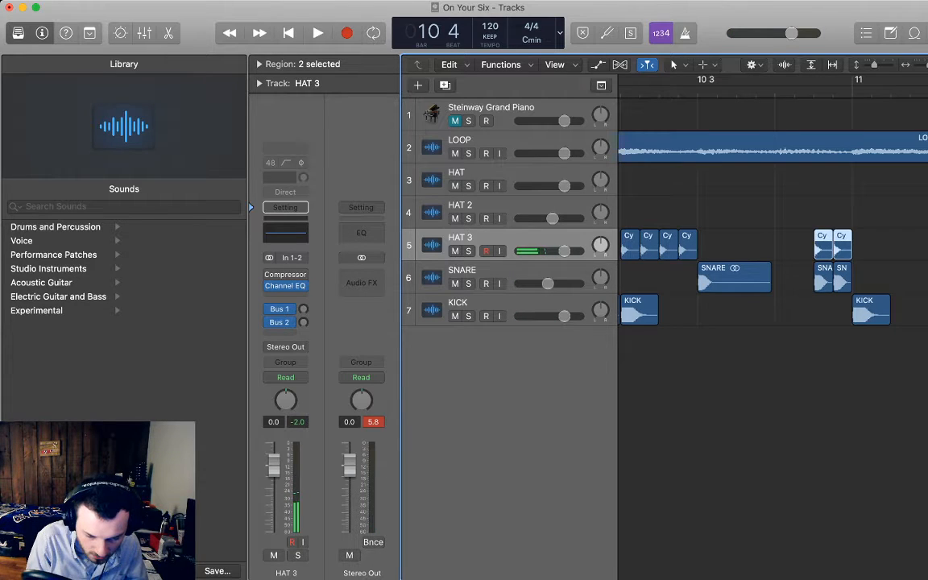
Deselect the copied HAT 3 hits and play into bar 11 to check them with the snare
key(space)
click(774, 403)
scroll(774, 322, right, 3)
key(space)
scroll(774, 323, right, 4)
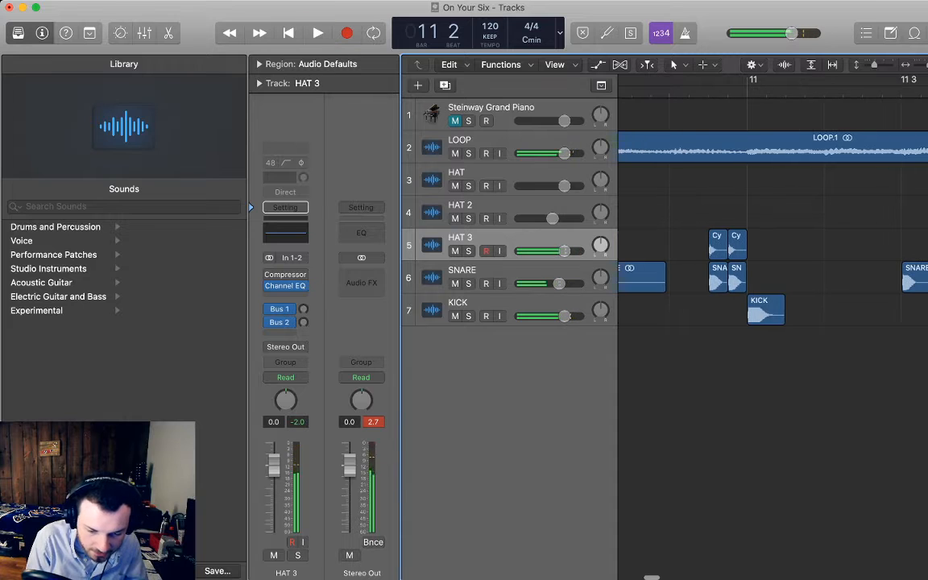
scroll(773, 241, left, 5)
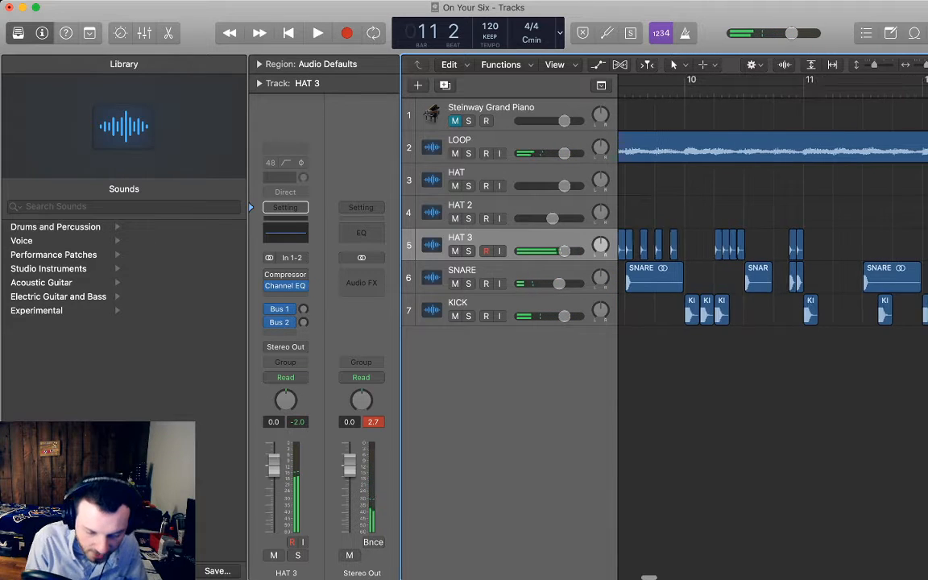
scroll(773, 242, right, 3)
scroll(774, 242, right, 1)
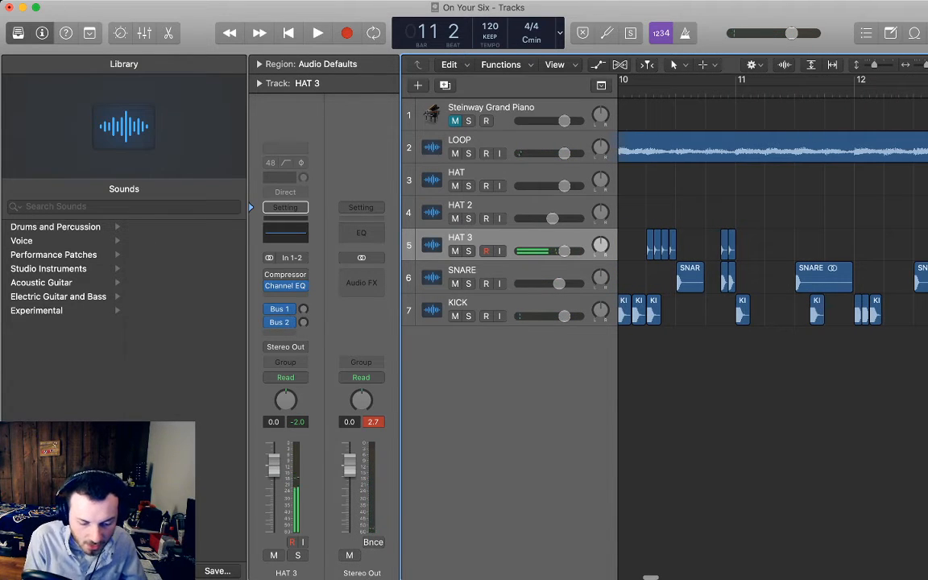
scroll(773, 242, left, 6)
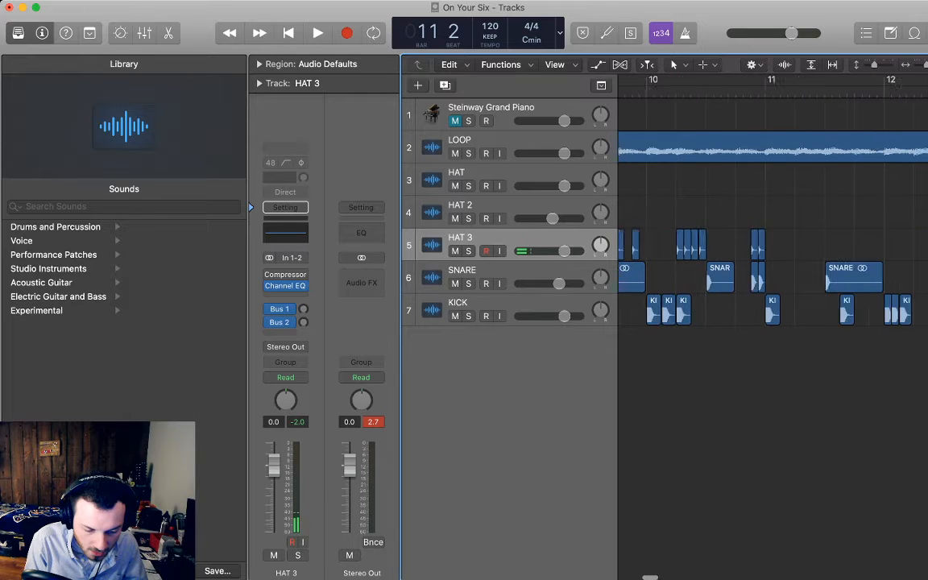
click(659, 179)
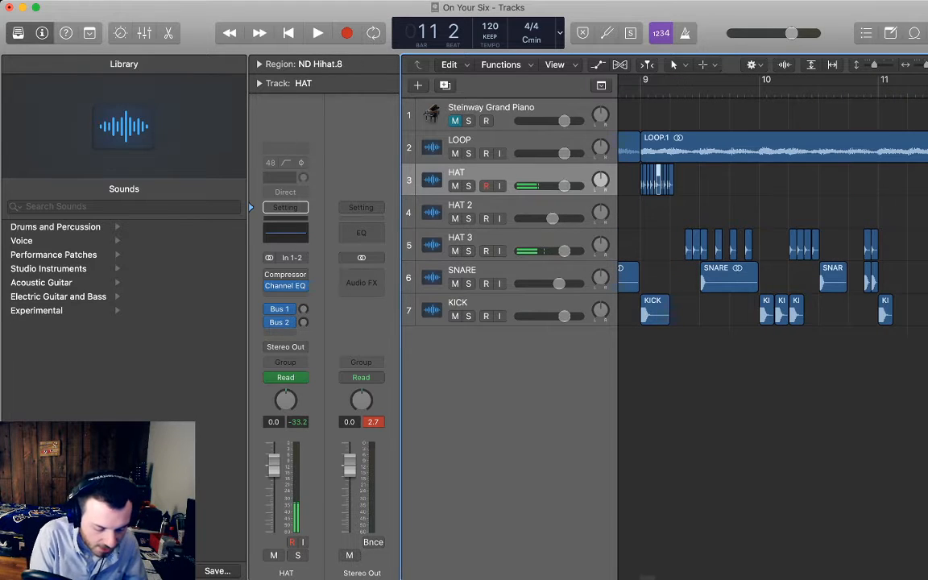
scroll(774, 242, right, 8)
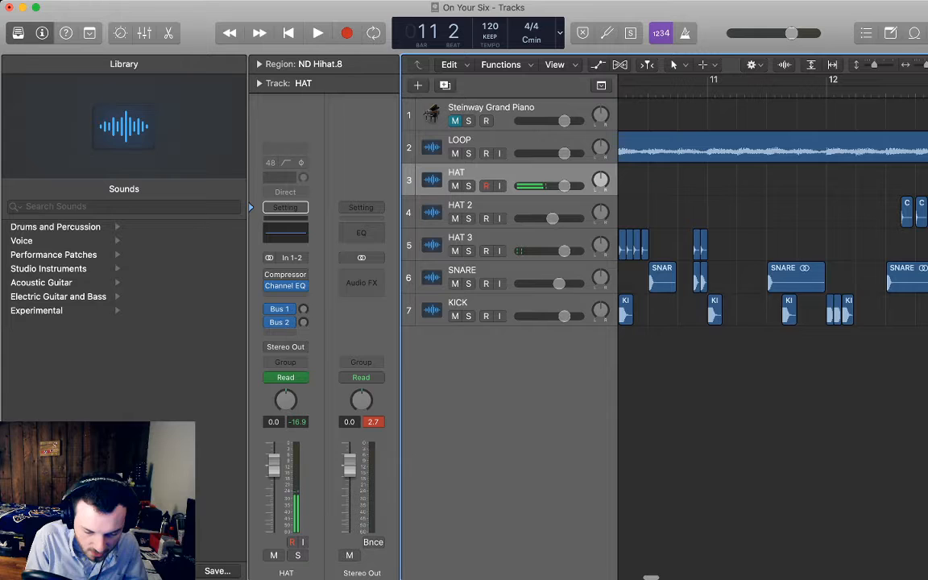
Import the Cymatics - Cobra Closed Hihat 2 sample onto a new track at bar 12 and name the track HAT 4
key(super+Tab)
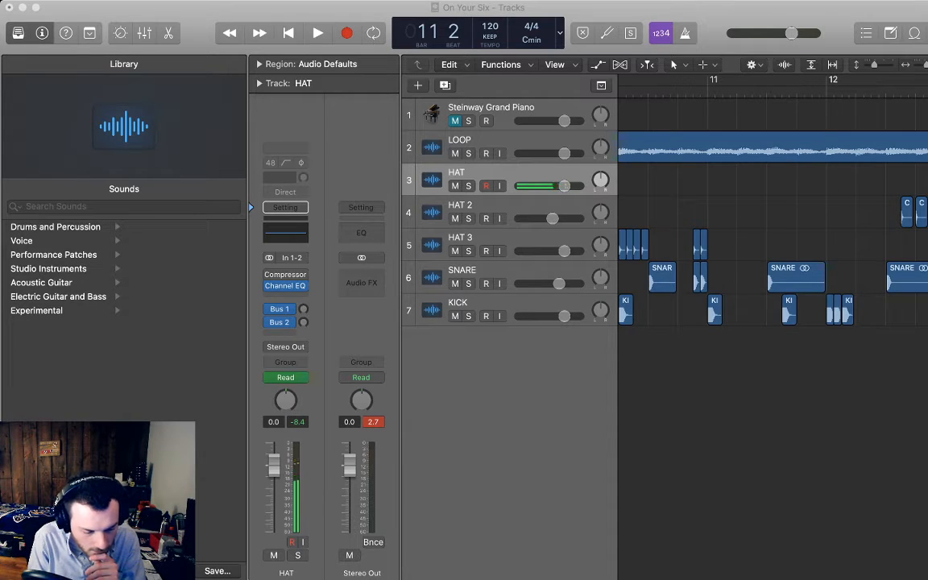
drag(836, 516, 836, 342)
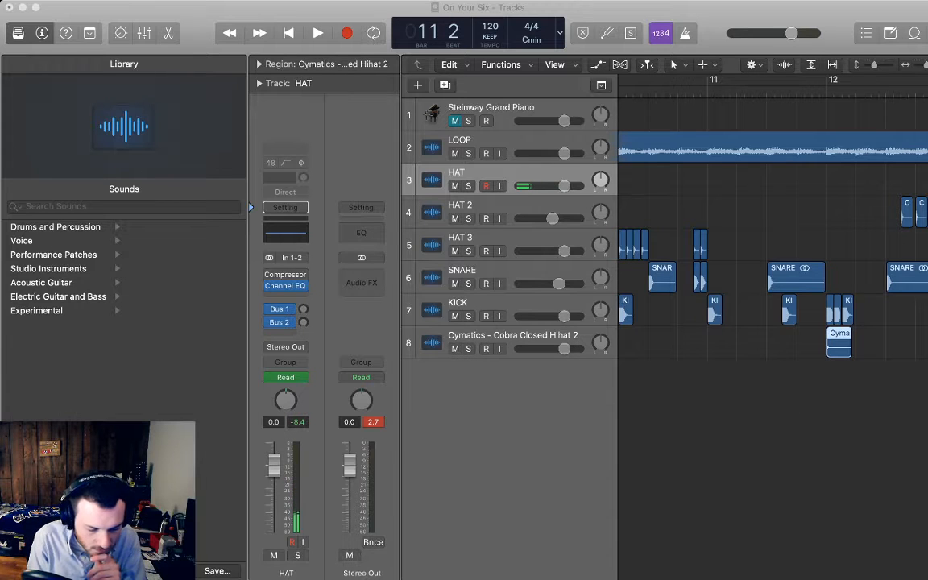
scroll(773, 242, right, 2)
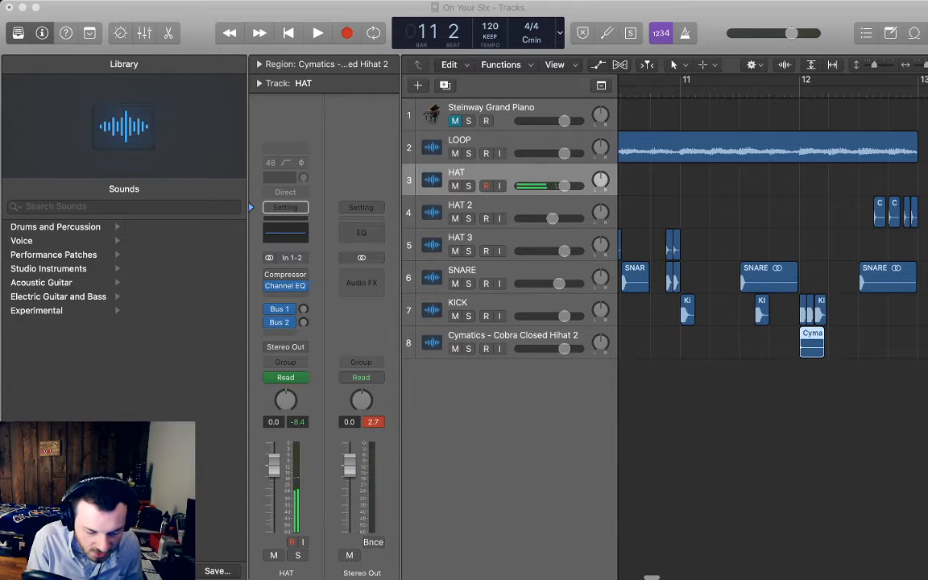
double_click(514, 335)
text(HAT 4)
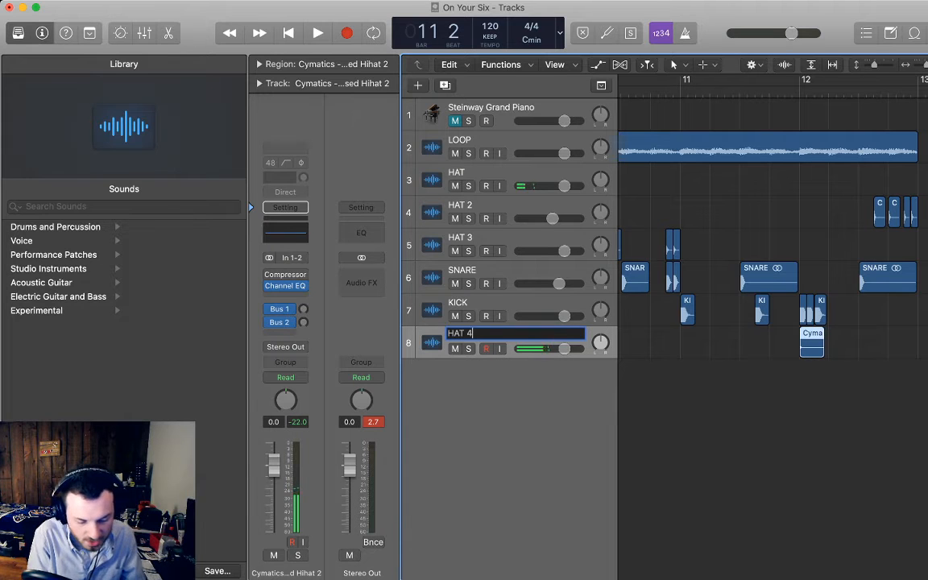
key(Return)
Move the HAT 4 track above SNARE and shift its hi-hat region to beat 2 of bar 11
drag(514, 337, 514, 270)
drag(812, 278, 723, 278)
scroll(723, 278, right, 1)
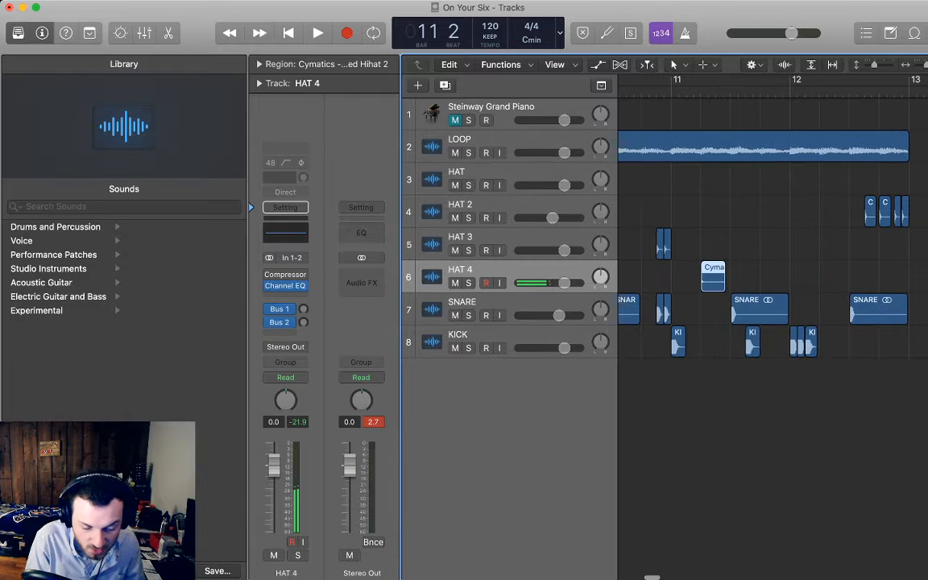
Shorten the HAT 4 region at beat 2 of bar 11, play it, and lower the HAT 4 track volume to -3.6 dB
scroll(720, 278, up, 5)
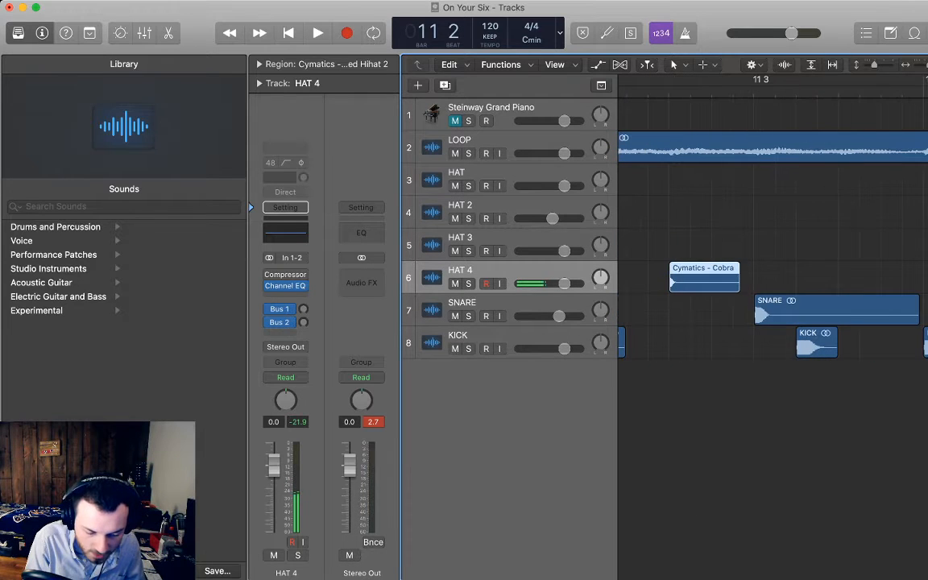
drag(739, 282, 710, 282)
scroll(774, 242, left, 3)
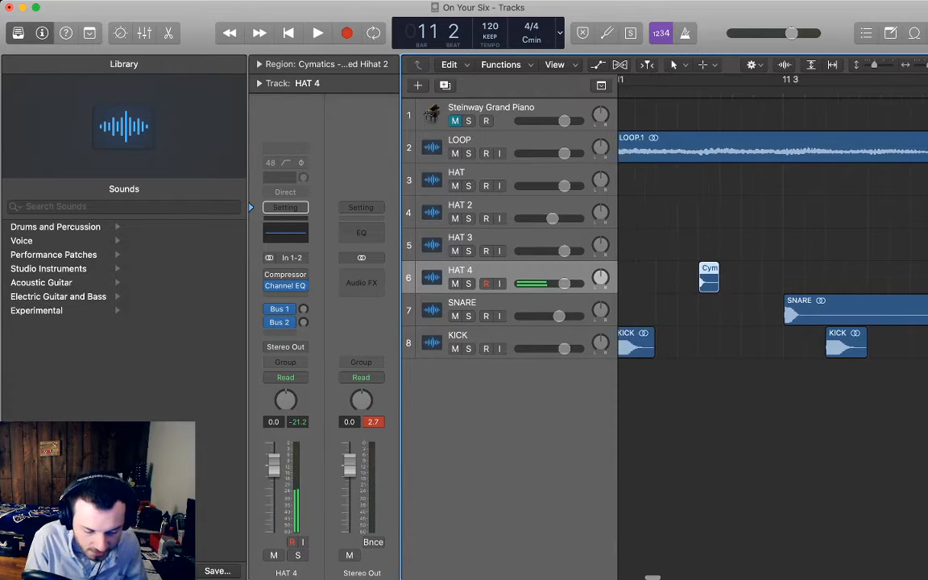
key(space)
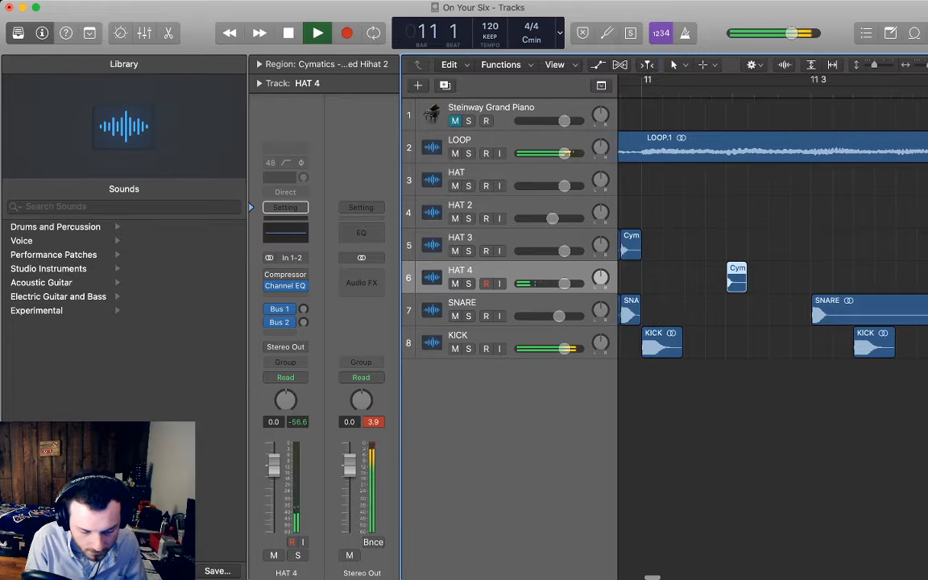
key(space)
drag(565, 284, 555, 284)
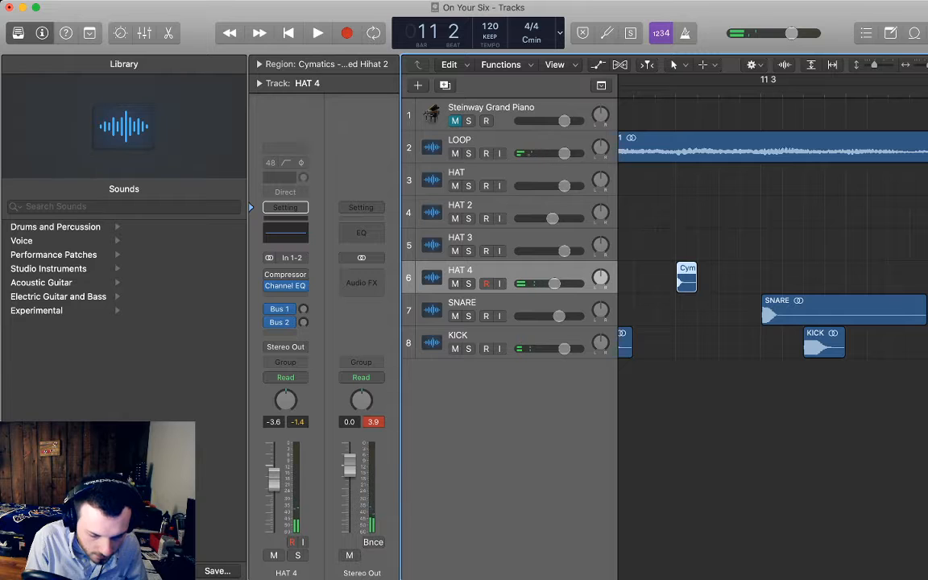
Move the HAT 4 region from beat 2 of bar 11 to position 11 2 3
key(super+Left)
key(super+Left)
key(super+Left)
key(super+Left)
key(super+Left)
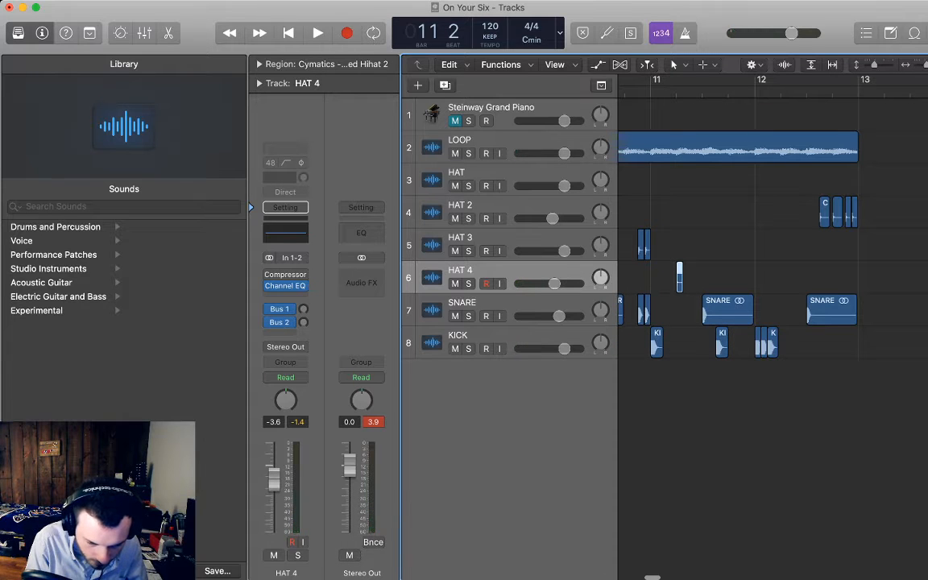
key(super+Right)
key(super+Right)
key(super+Right)
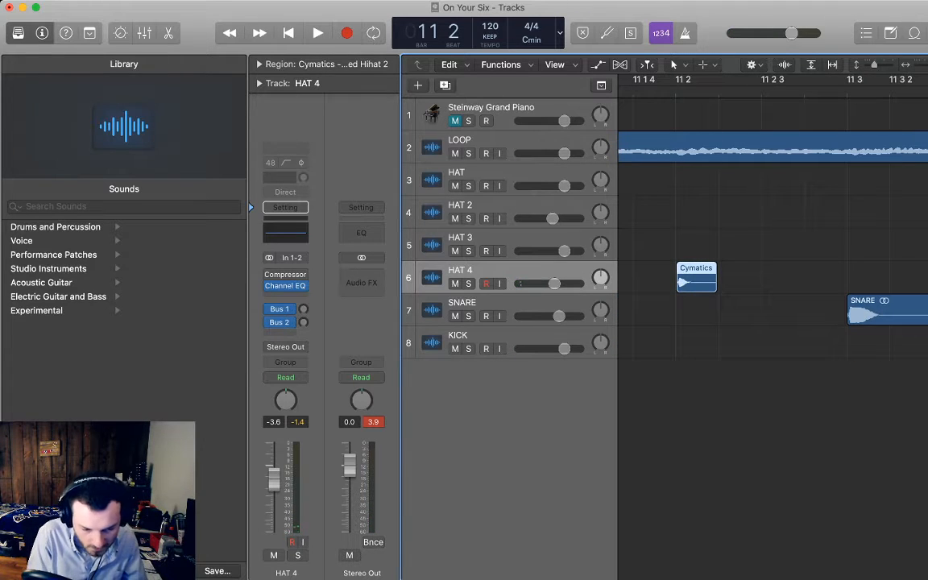
key(space)
drag(695, 279, 783, 287)
key(super+Right)
key(super+Right)
key(super+Right)
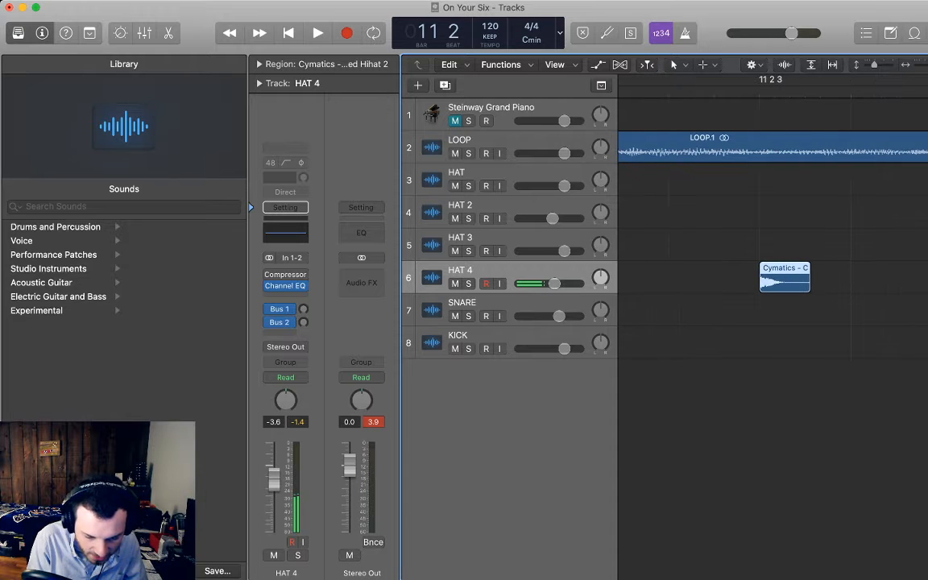
Trim the HAT 4 region at 11 2 3 to a 32nd note and repeat it once directly after itself
scroll(783, 287, right, 3)
key(space)
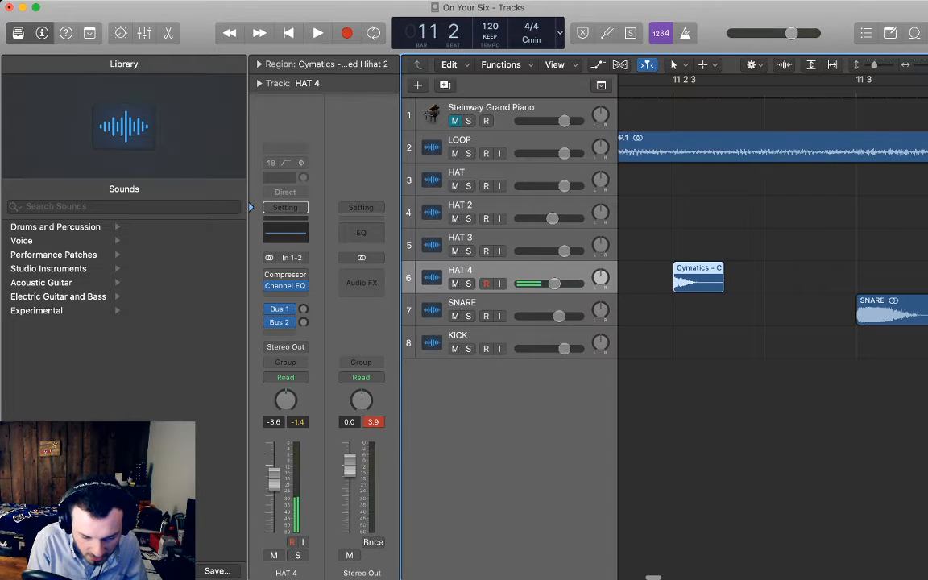
drag(723, 287, 718, 287)
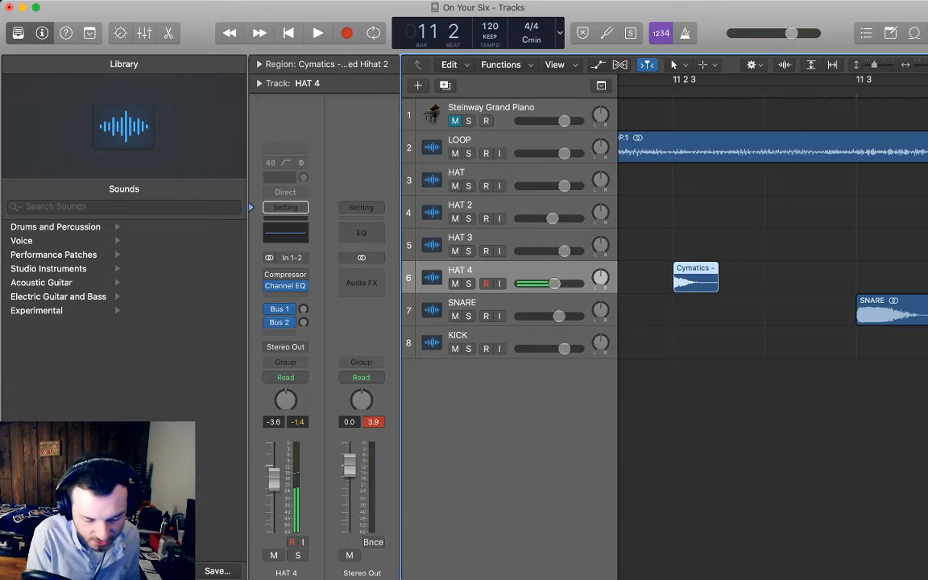
key(super+r)
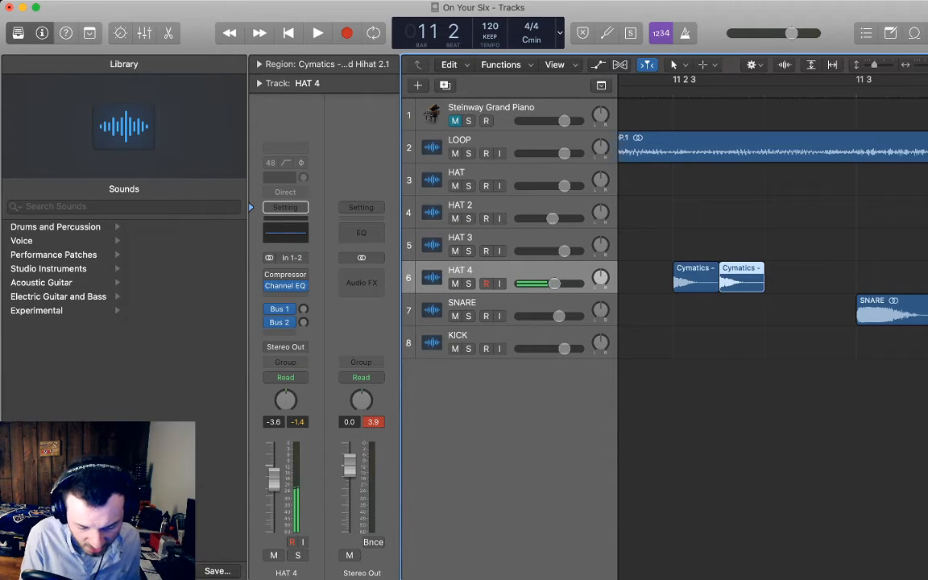
Select both HAT 4 hits and shorten them together to a 64th note each
shift+click(696, 278)
drag(717, 287, 700, 287)
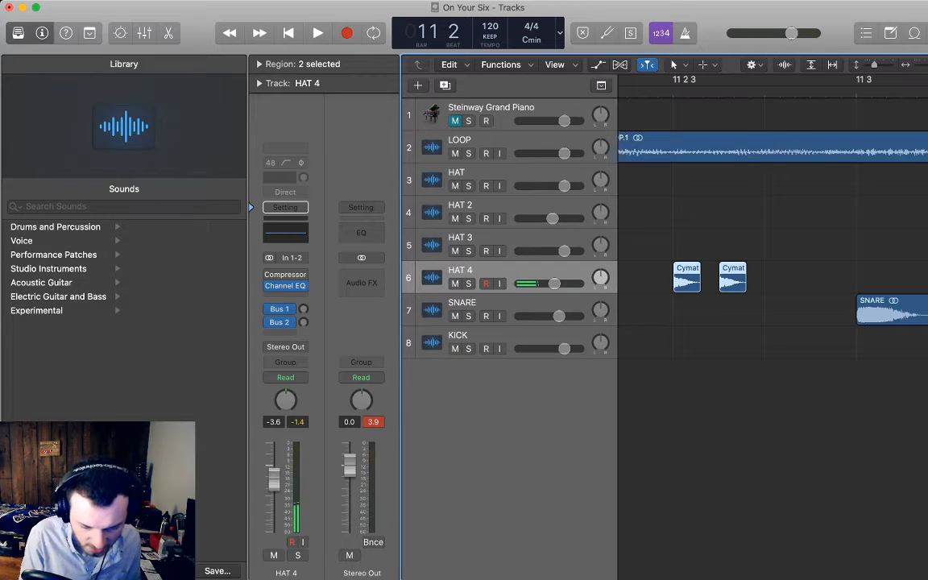
scroll(696, 277, up, 10)
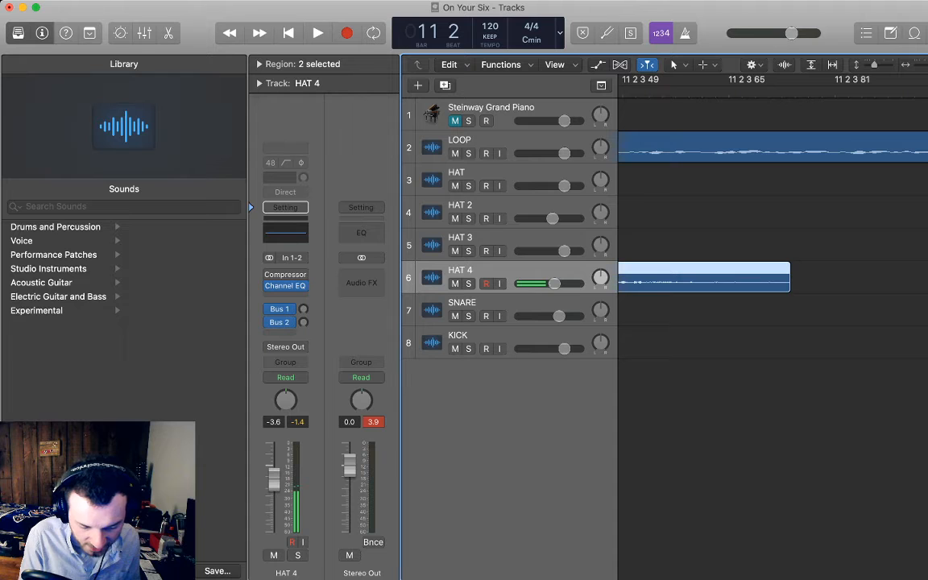
drag(789, 286, 696, 286)
scroll(697, 286, down, 10)
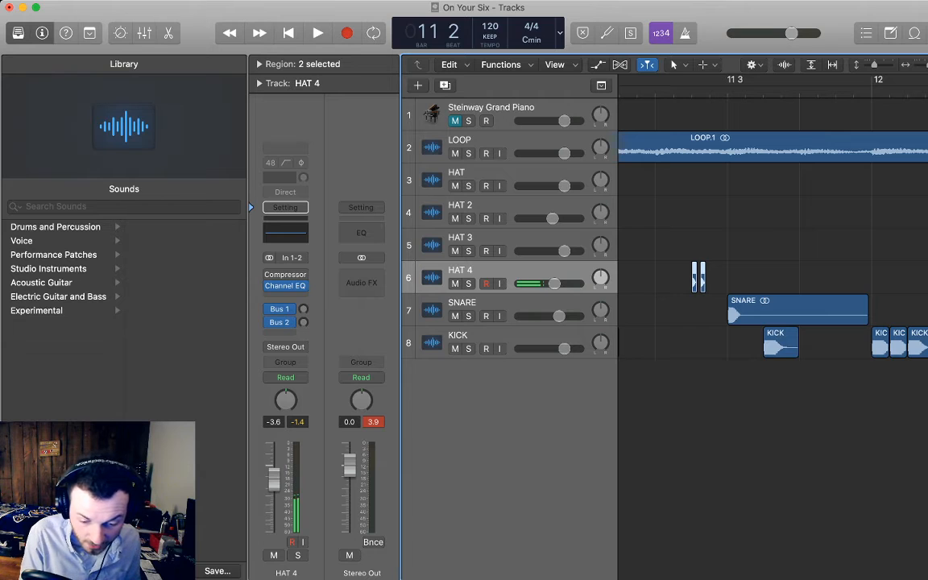
Copy the two HAT 4 hits into the gaps after them, making four back-to-back hits up to 11 2 4, and play the roll
scroll(697, 278, up, 5)
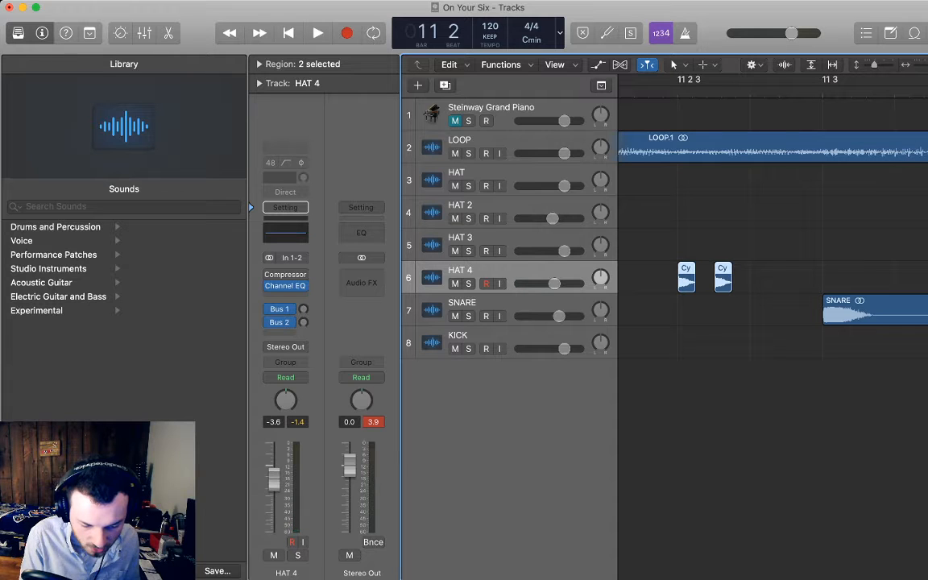
scroll(685, 277, up, 5)
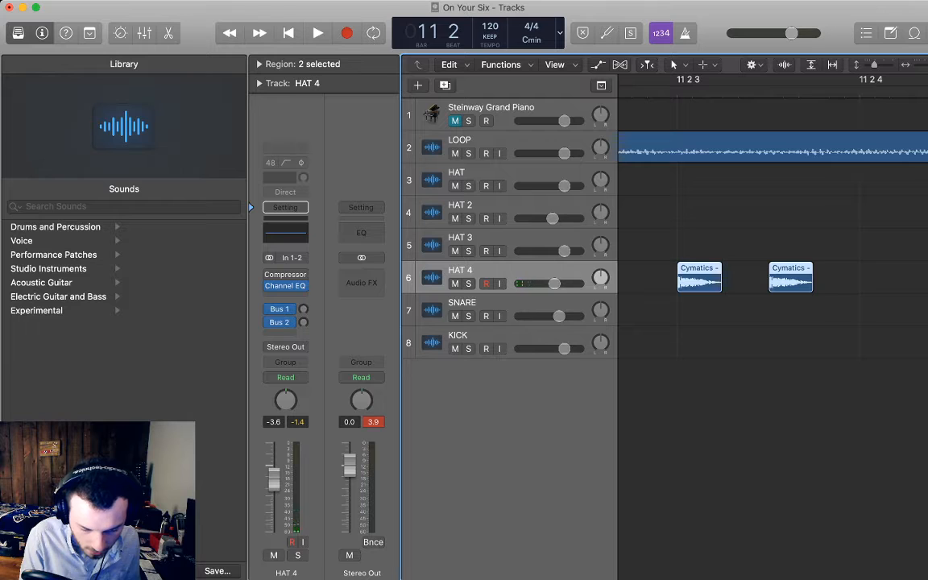
key(super+v)
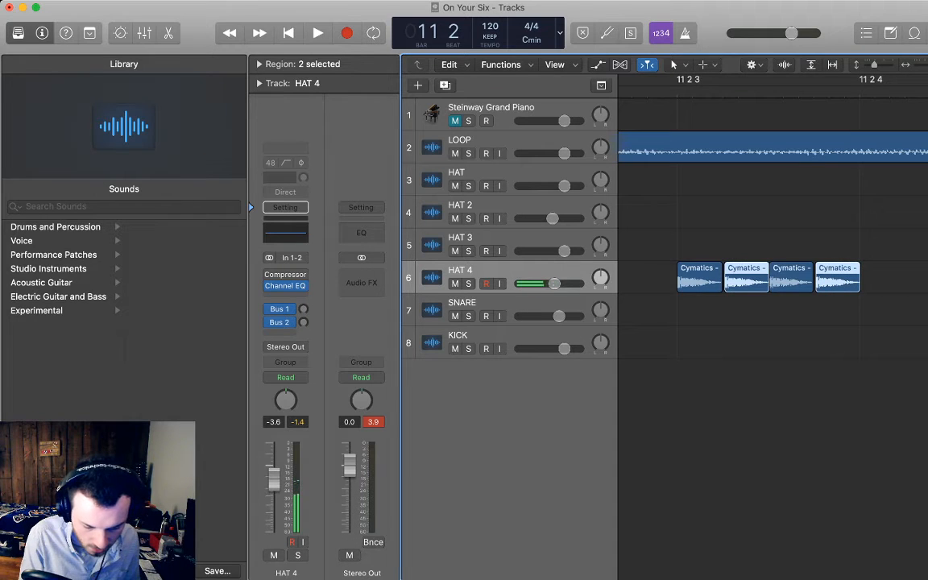
key(space)
key(space)
key(super+Right)
key(super+Right)
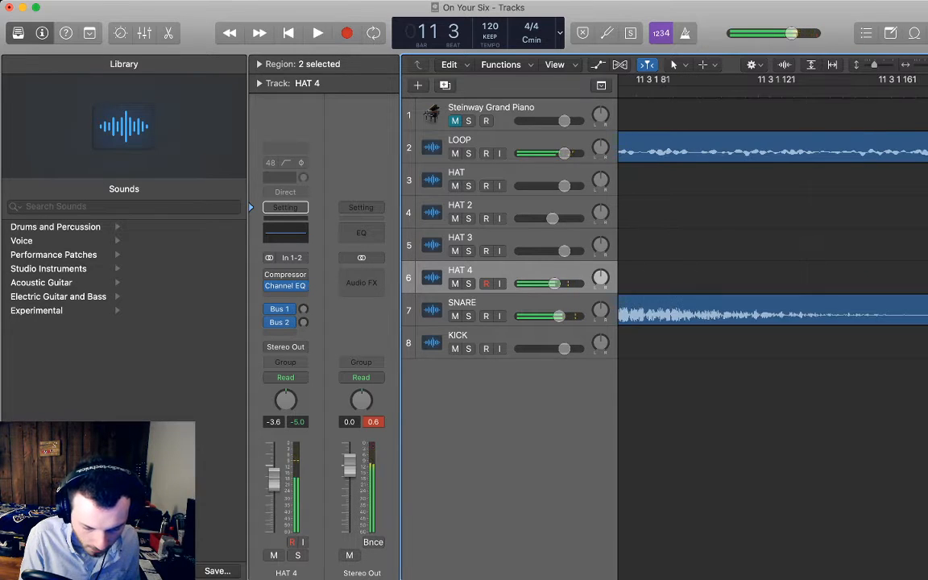
Select all four HAT 4 hits and copy them to 11 2 4, extending the roll to the snare at 11 3
key(super+Left)
key(super+Left)
key(super+Left)
key(super+Left)
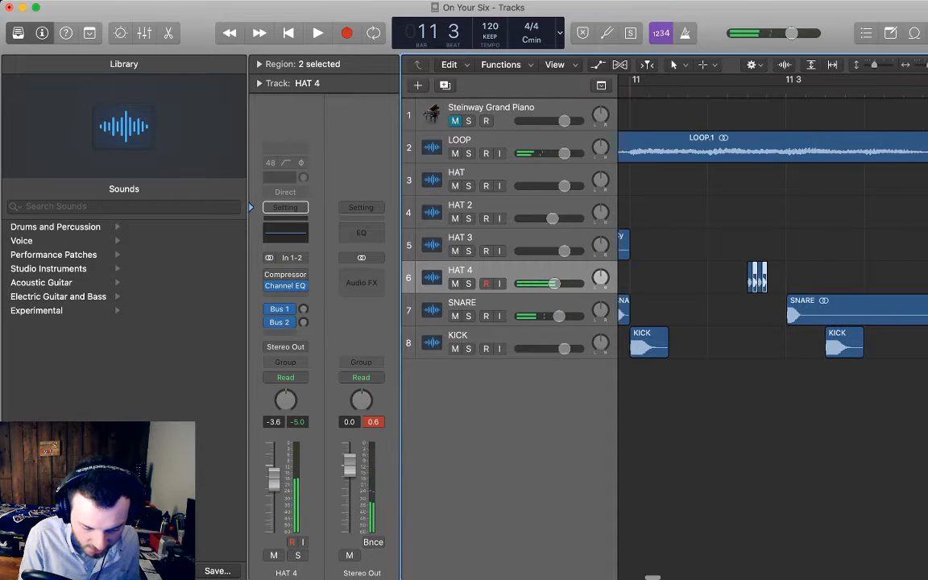
drag(736, 272, 772, 284)
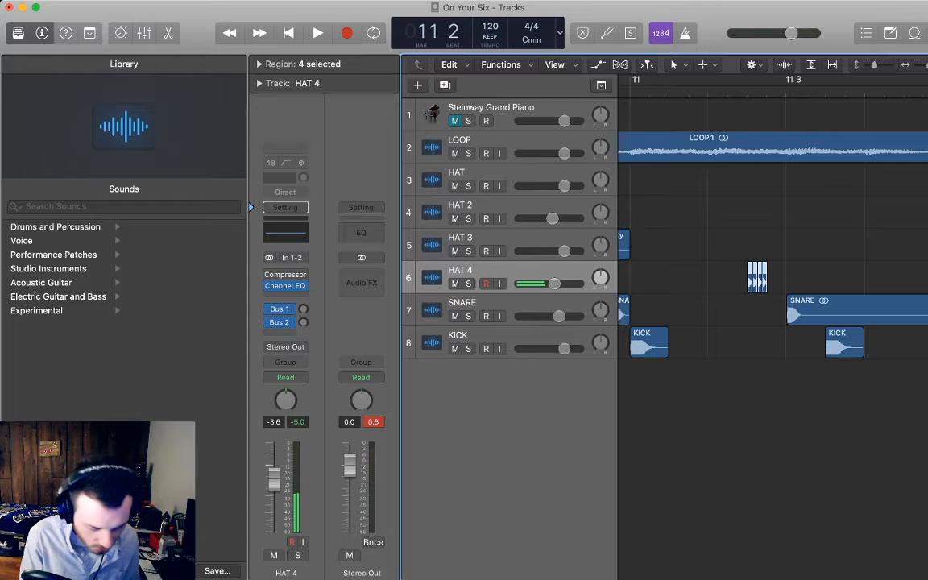
key(super+v)
Automate the HAT 4 volume across the roll, starting at about -43.8 dB and rising back to -3.6 dB at the snare
key(a)
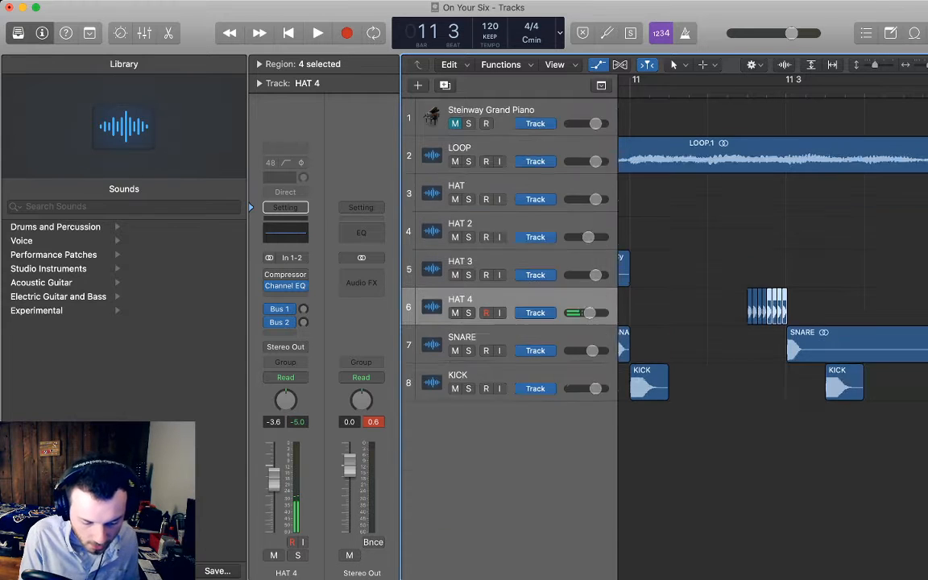
click(733, 399)
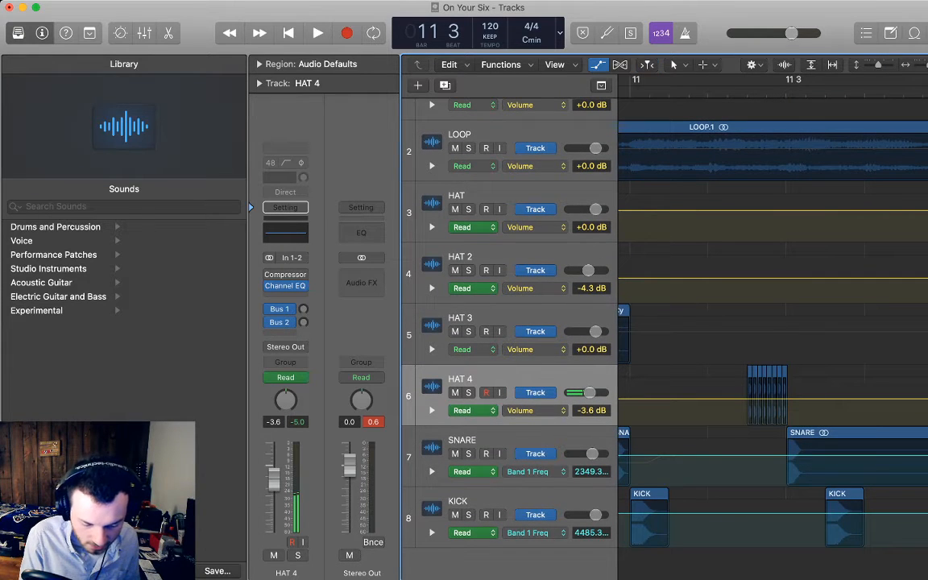
click(798, 399)
drag(741, 399, 741, 415)
key(space)
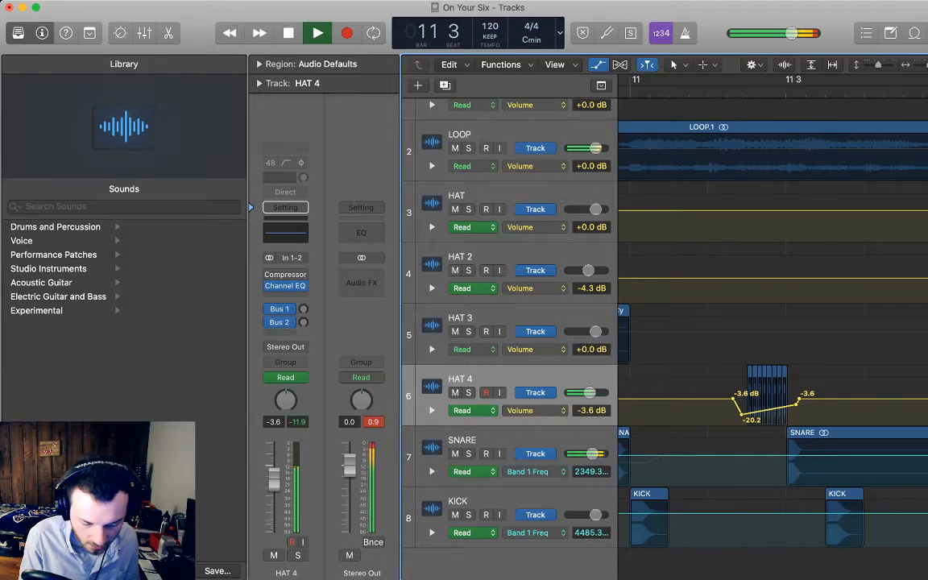
drag(741, 415, 741, 416)
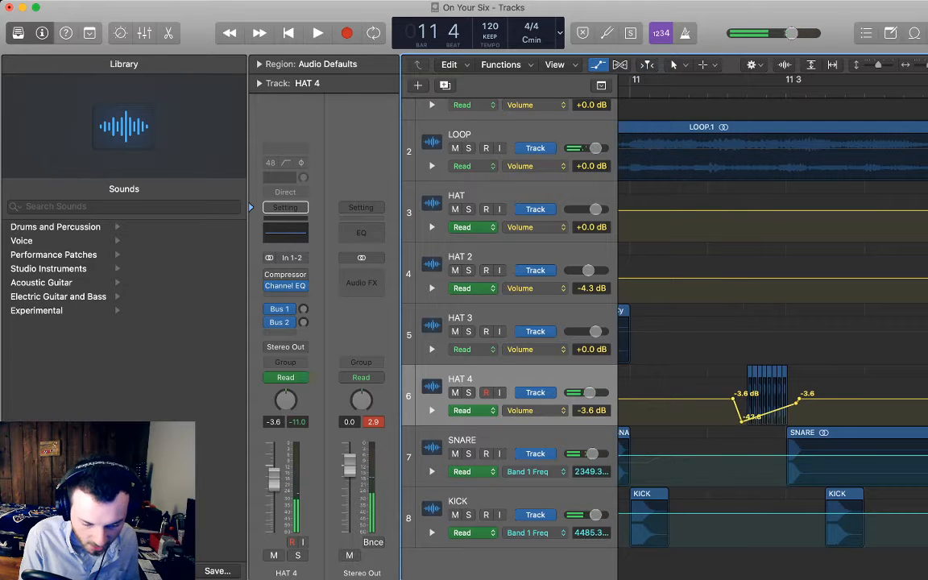
key(space)
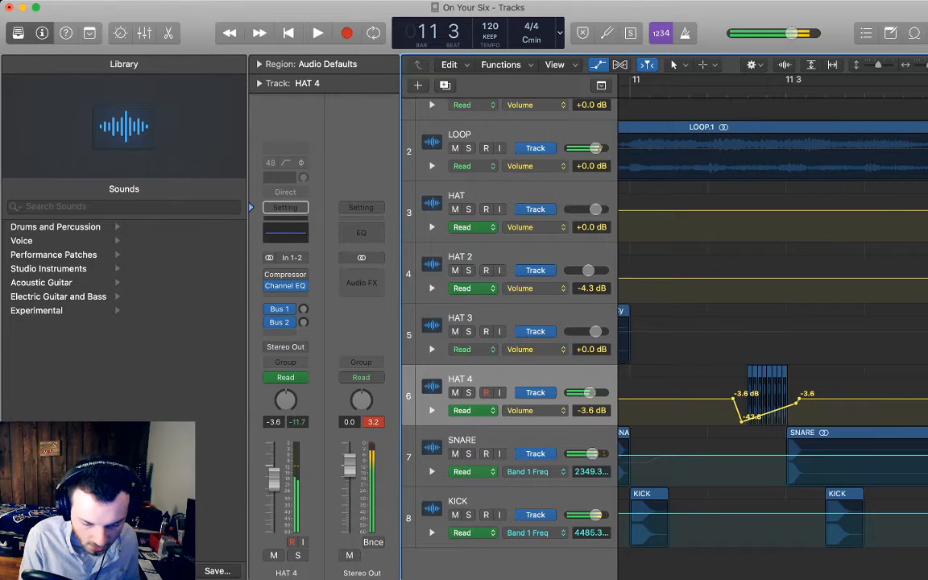
Hide the track automation and play the beat from bar 9 through bar 11
key(super+Left)
key(super+Left)
key(super+Left)
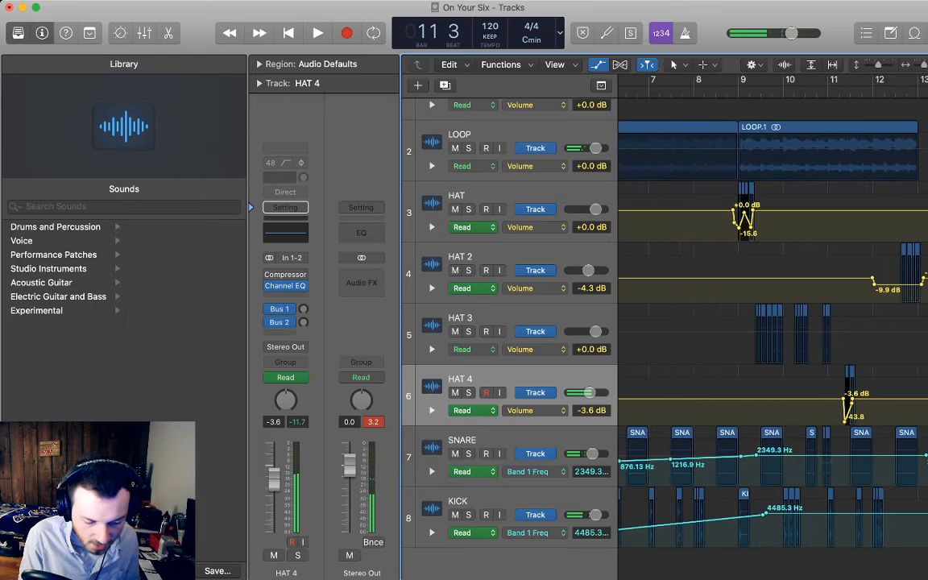
key(a)
click(740, 91)
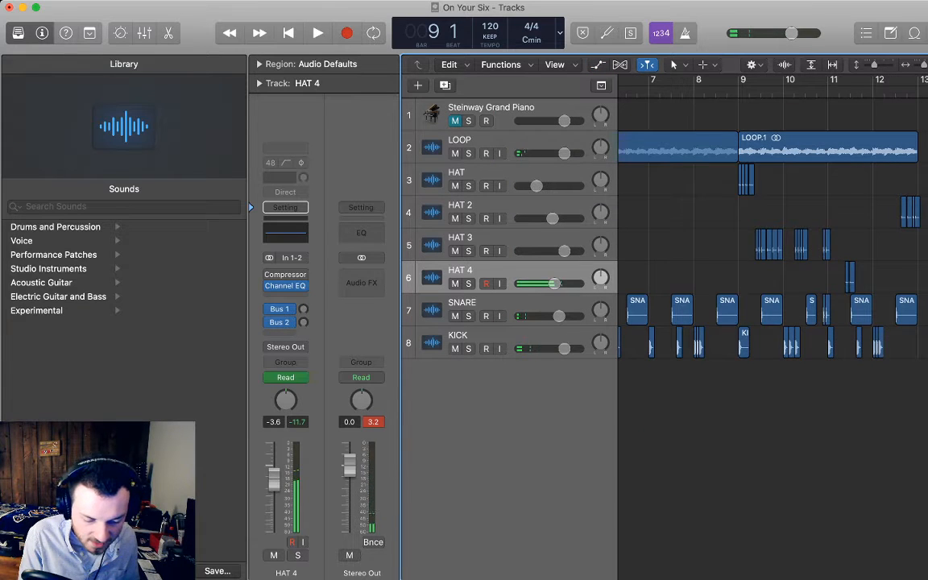
key(space)
scroll(772, 242, right, 3)
scroll(742, 241, down, 5)
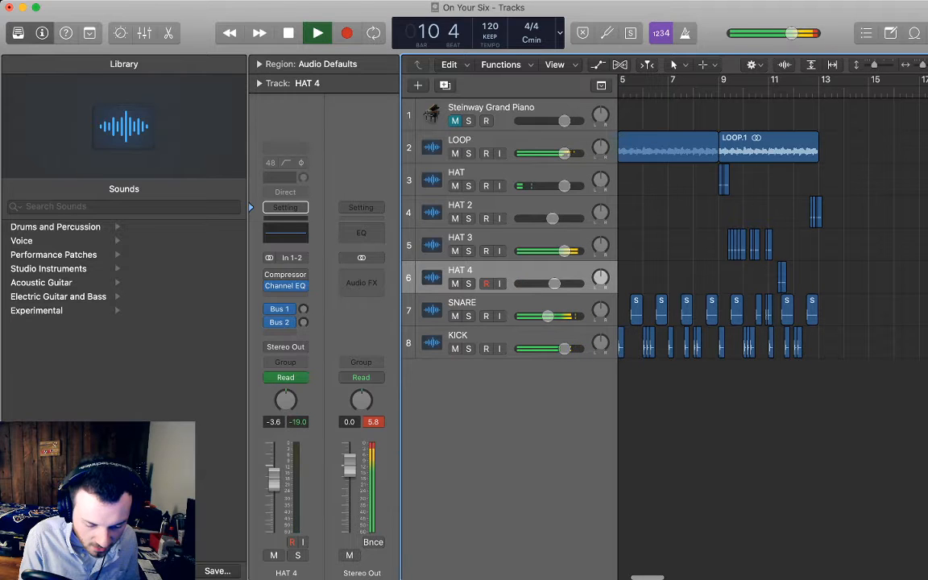
key(space)
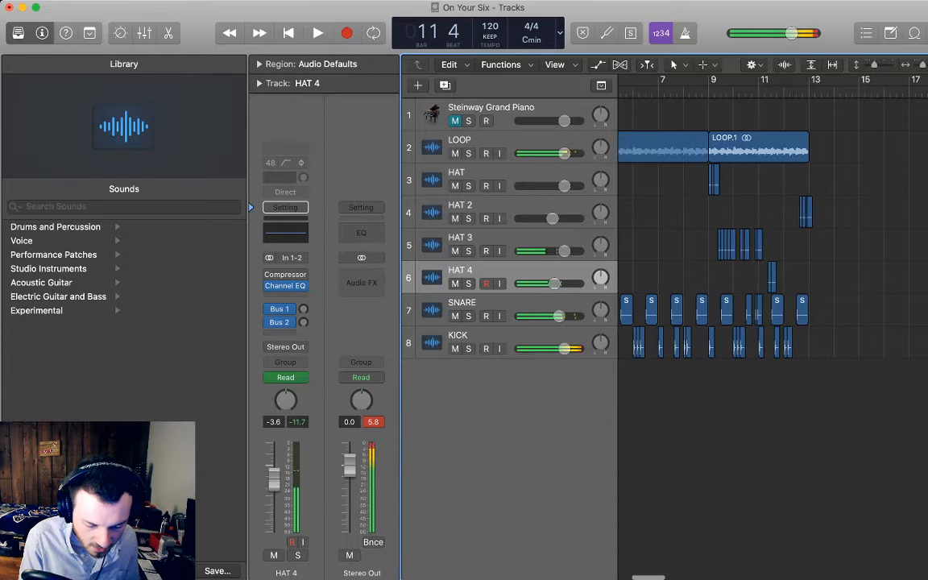
Copy the two HAT 3 hits just before bar 11 onto the first two short kick hits at the start of bar 12
scroll(778, 242, up, 5)
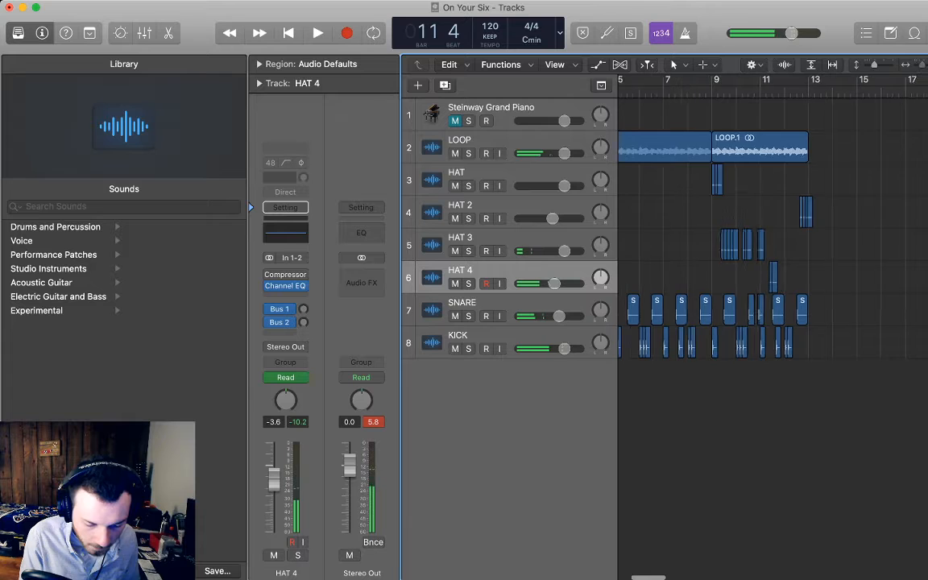
scroll(790, 242, up, 3)
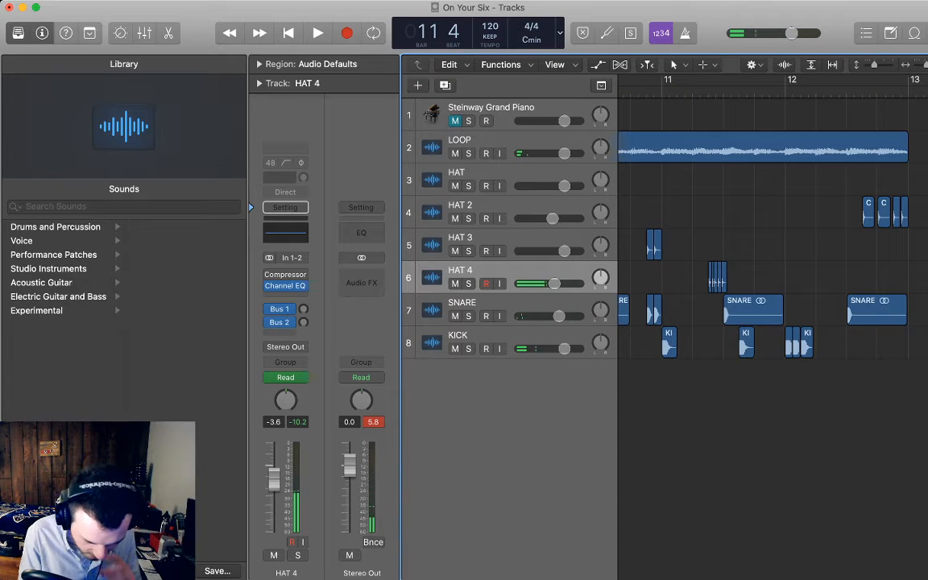
click(500, 239)
click(742, 244)
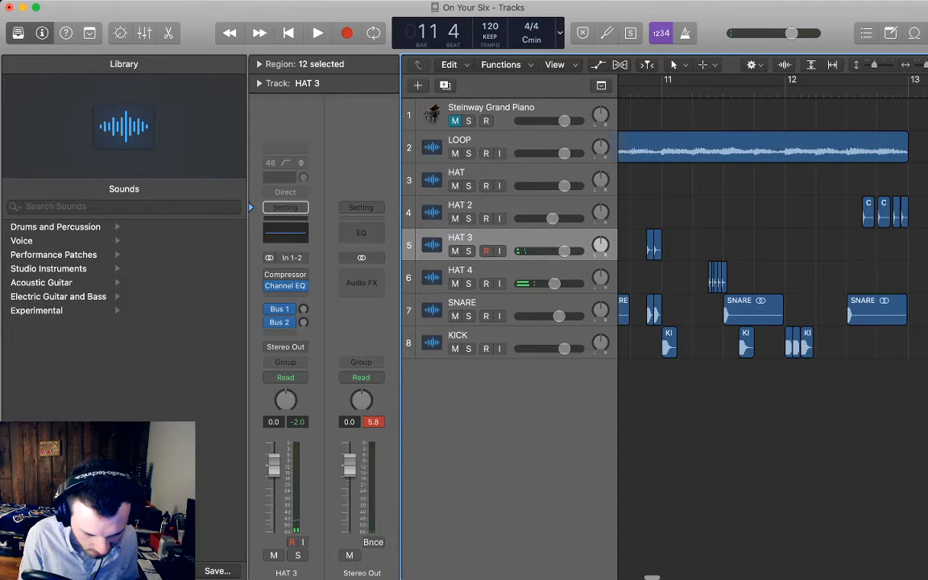
drag(676, 252, 650, 241)
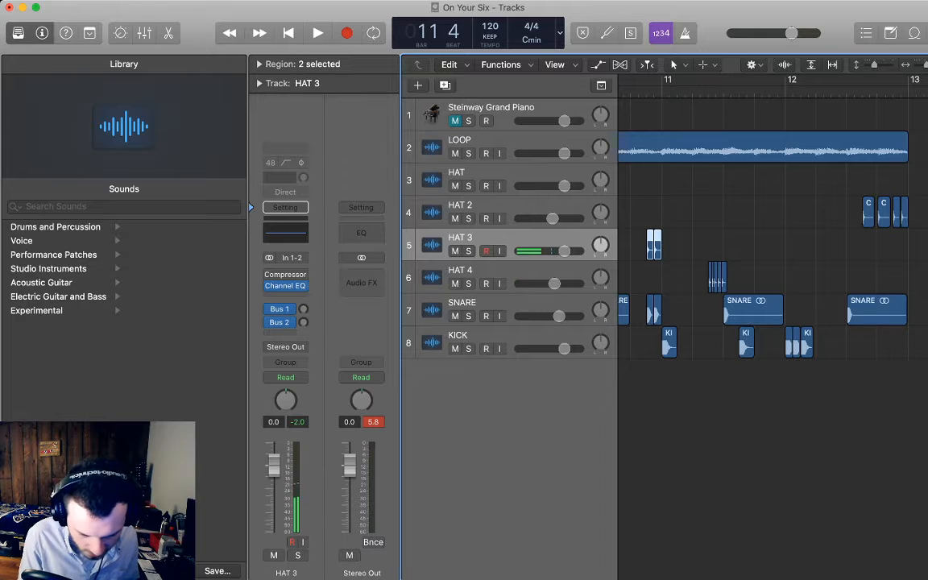
key(space)
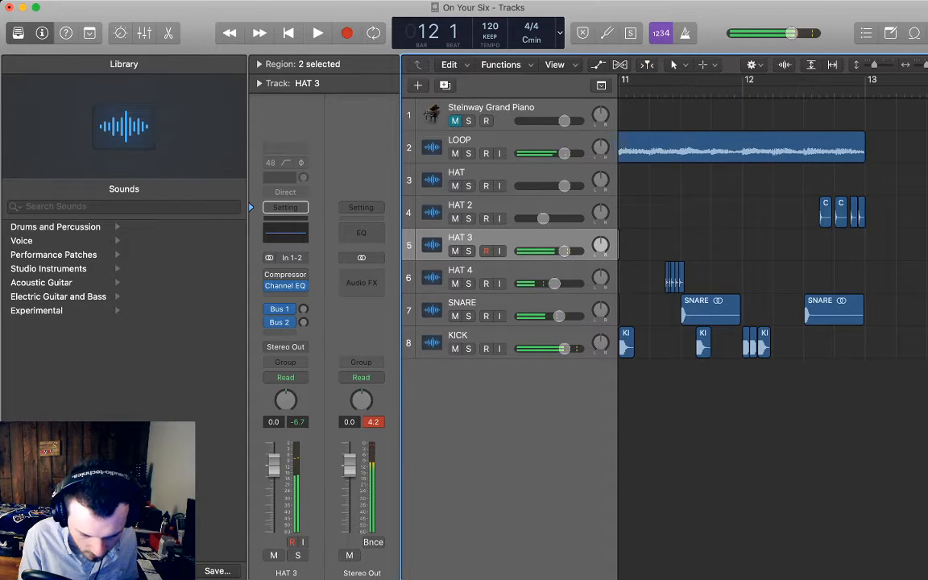
key(super+Right)
key(super+Right)
key(super+Right)
key(super+Right)
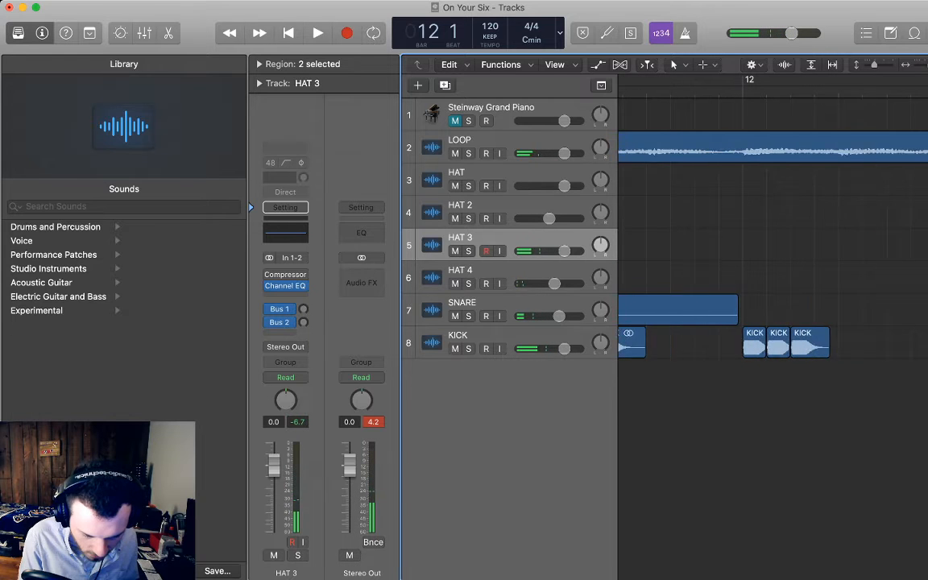
key(super+v)
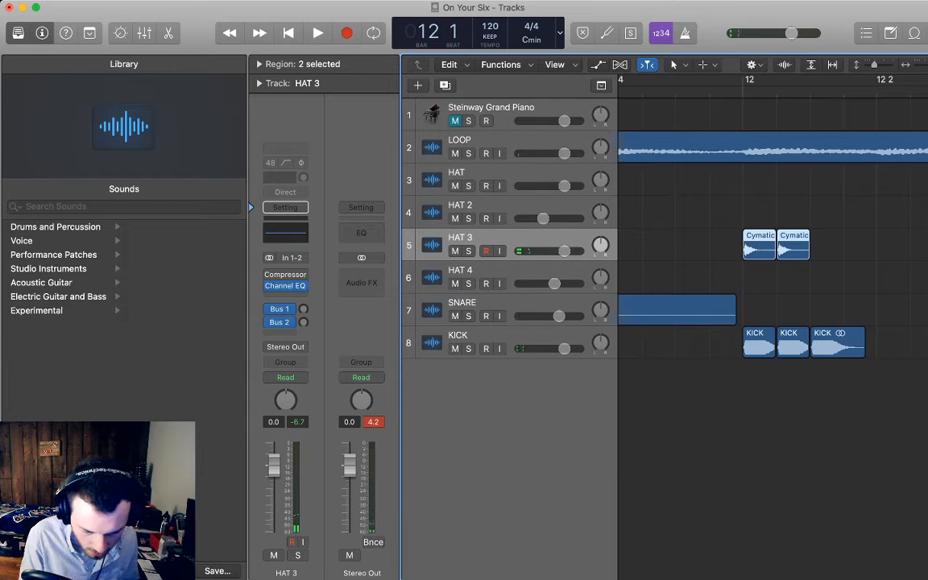
Repeat the second HAT 3 hit of bar 12 once so a third hit lands on the longer kick
scroll(773, 322, right, 2)
click(794, 245)
click(756, 245)
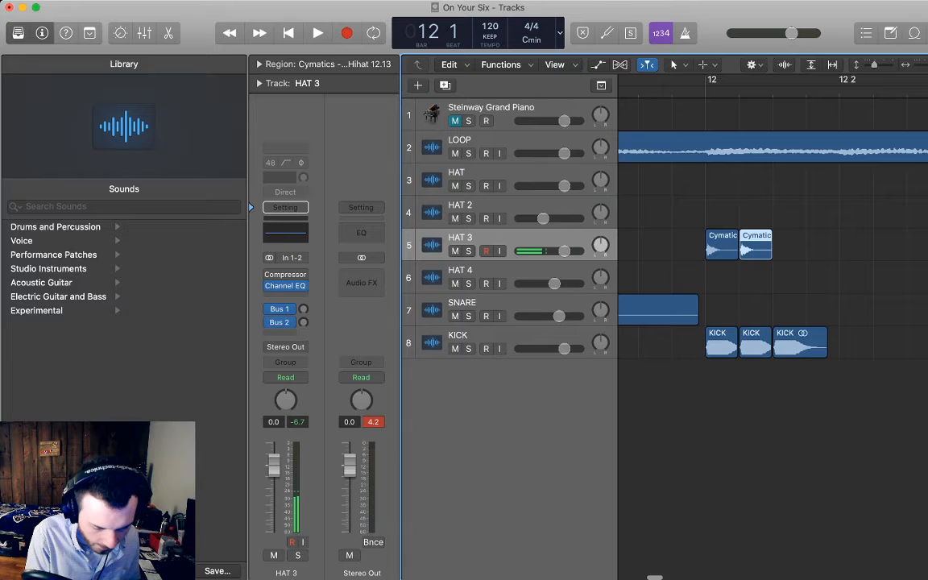
key(super+r)
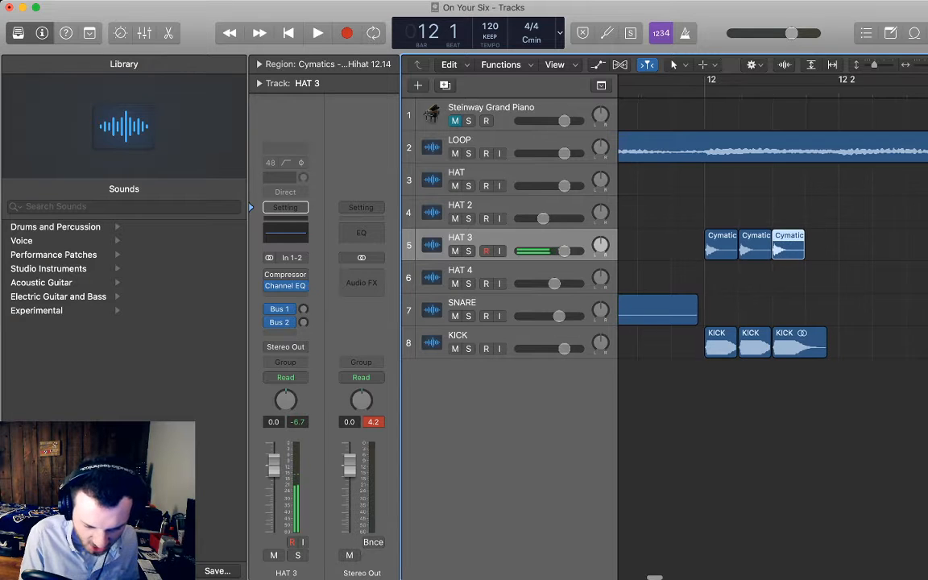
Add copies of the HAT 3 hit at 12 2 and halfway between 12 2 and 12 3, before the snare
scroll(773, 322, right, 2)
key(space)
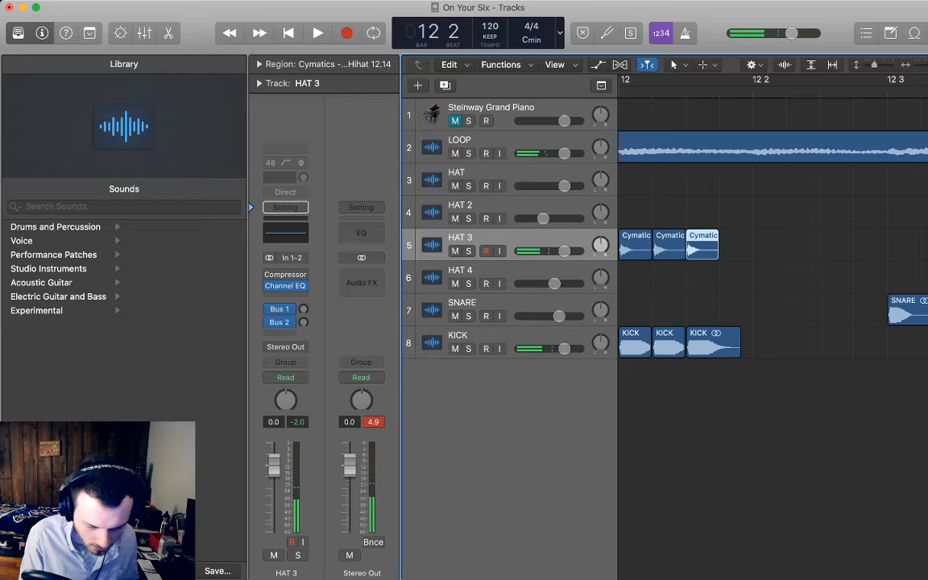
key(super+v)
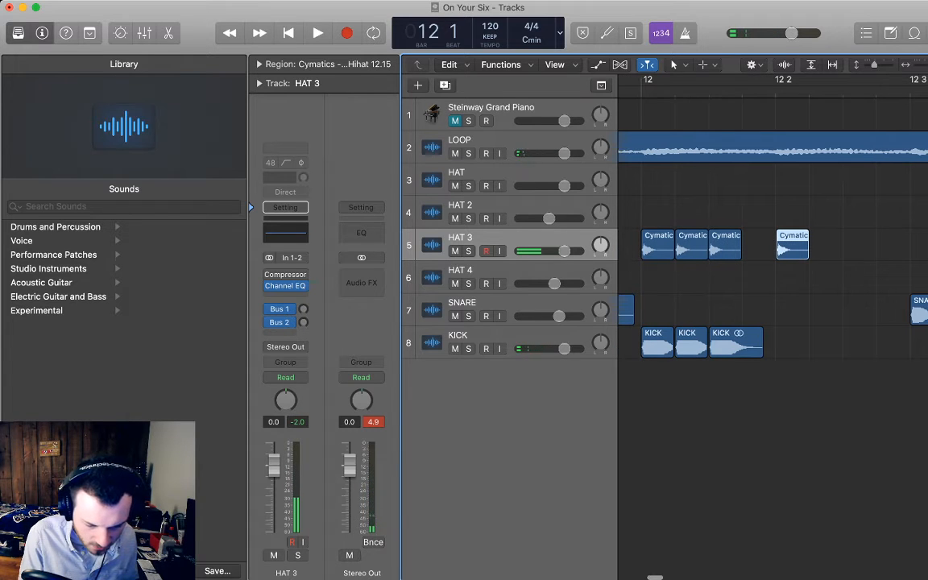
key(space)
key(space)
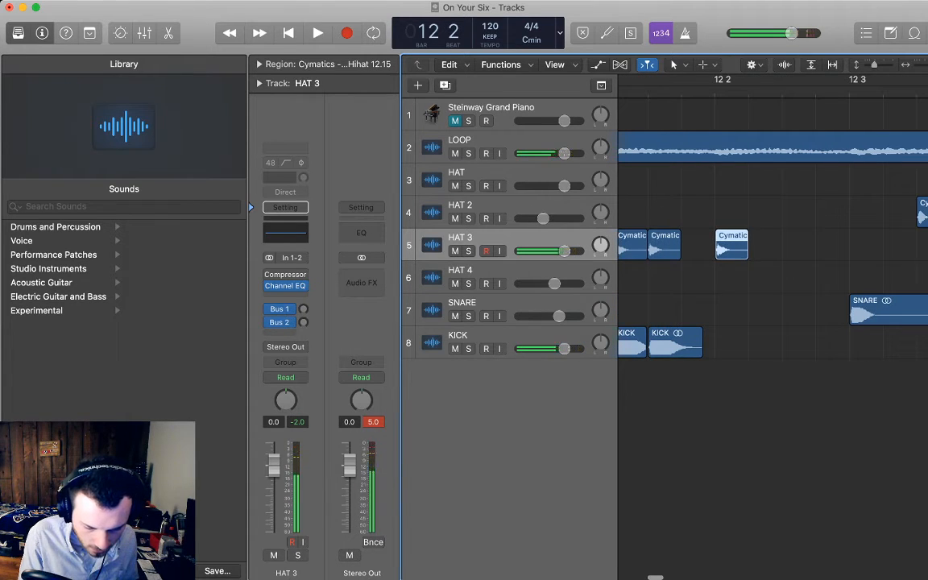
key(super+v)
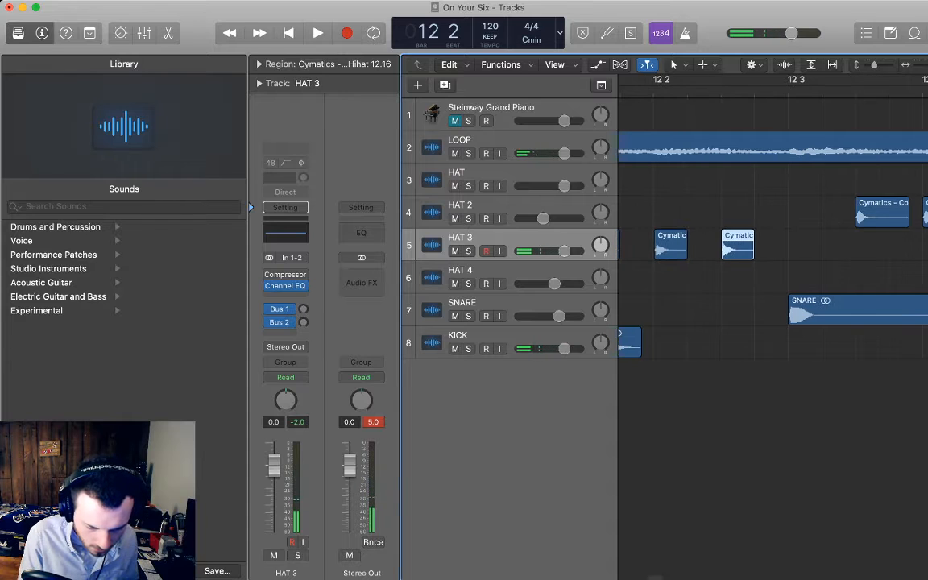
Play bar 12 through to bar 13 to check the HAT 3 pattern against the kick and snare
scroll(773, 241, left, 3)
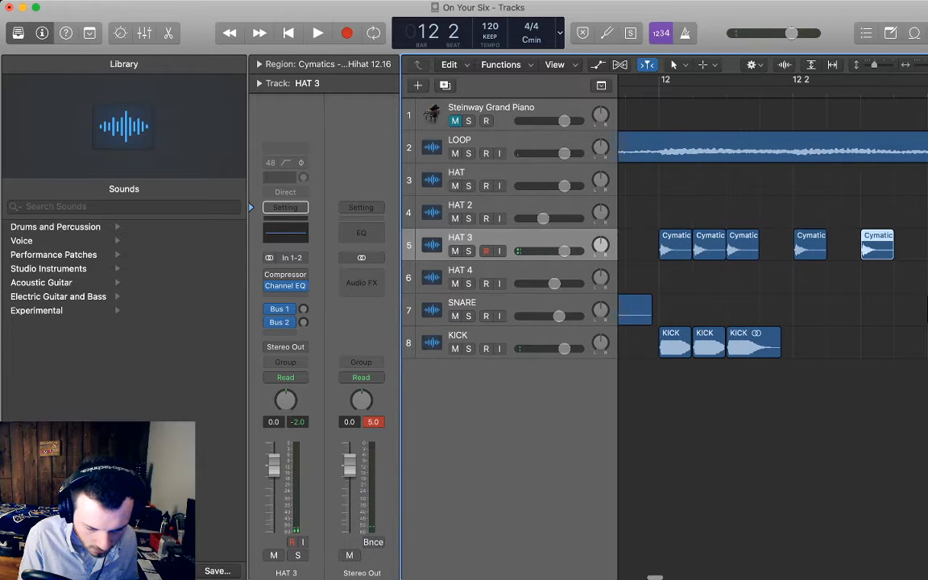
key(space)
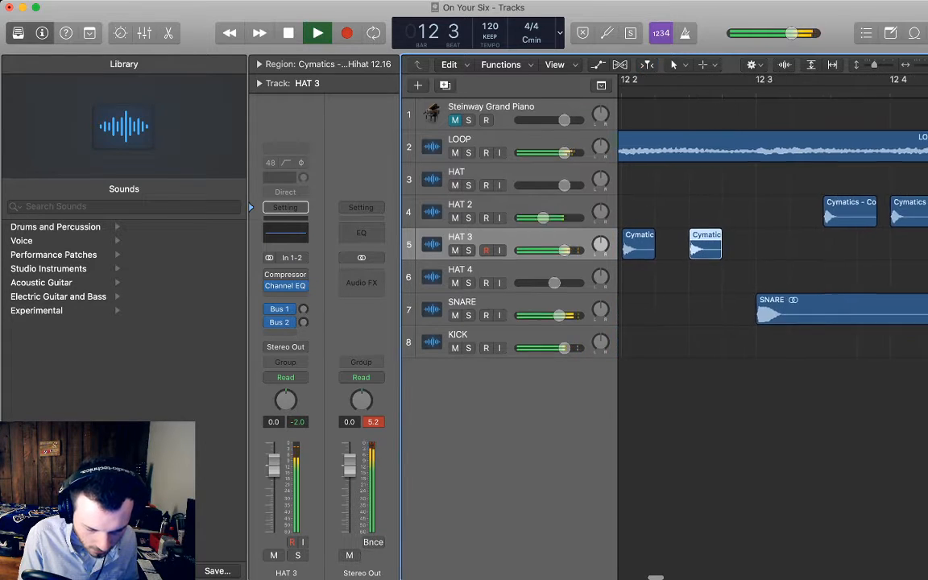
key(space)
scroll(773, 241, right, 3)
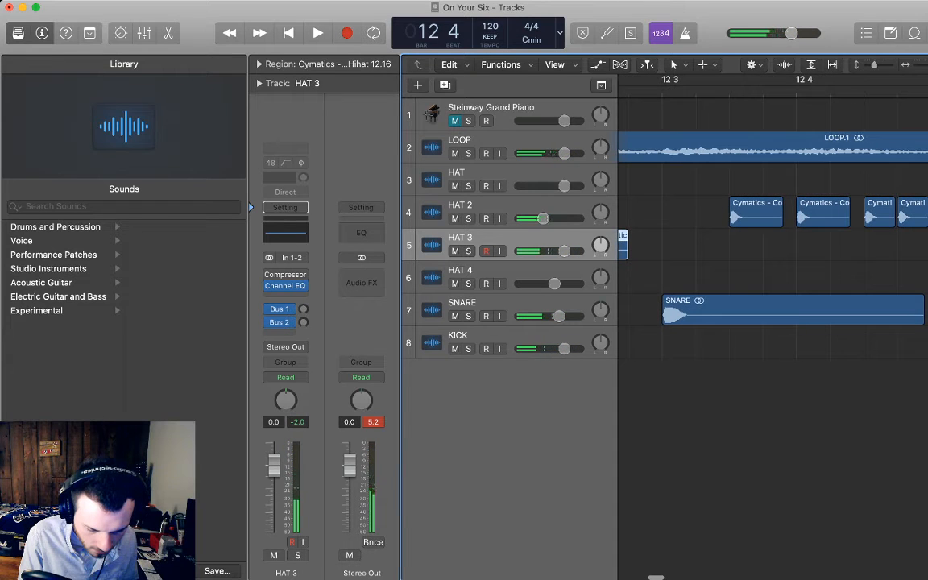
key(space)
key(space)
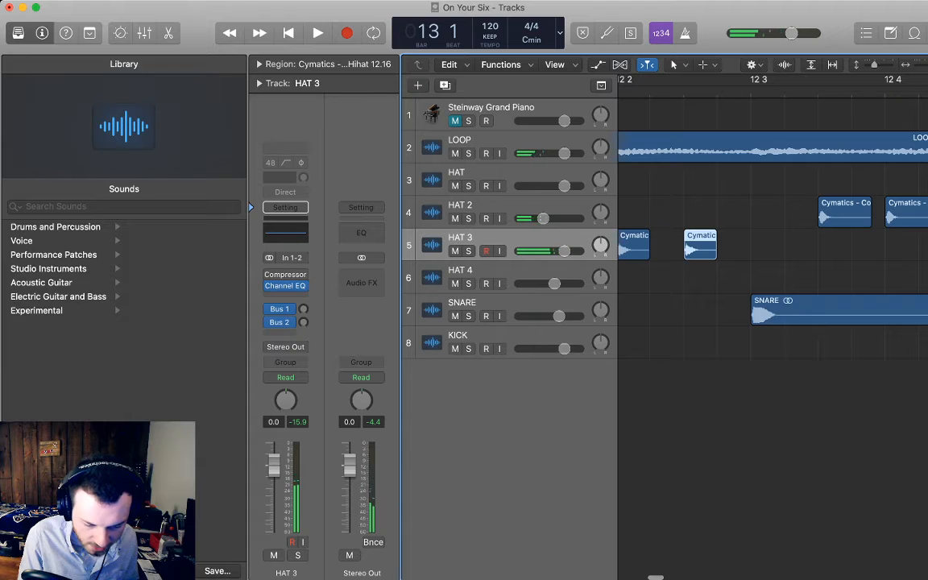
Paste a HAT 3 hit at 12 2 4 and shorten it to roughly half its length
scroll(773, 242, left, 4)
scroll(774, 242, right, 3)
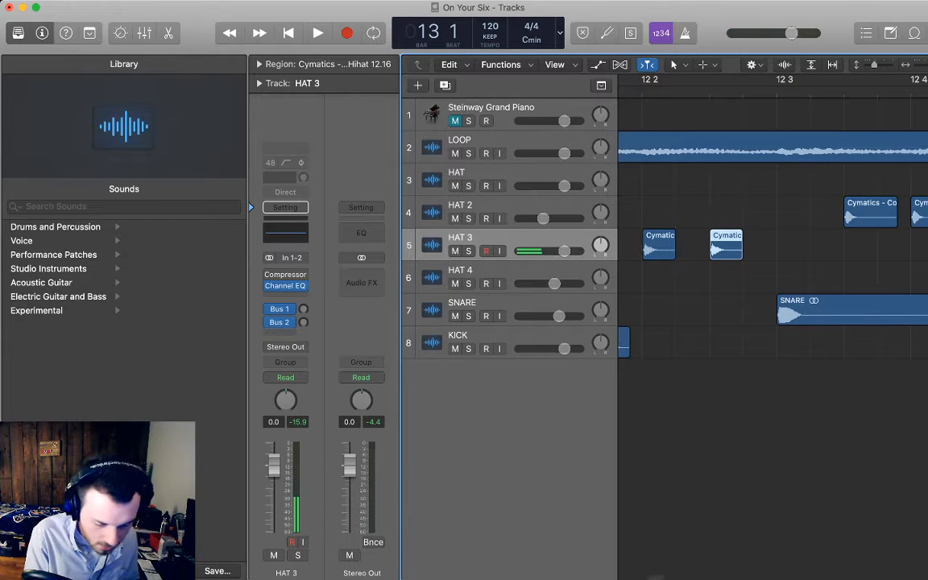
click(757, 244)
click(743, 90)
key(super+v)
drag(774, 254, 757, 255)
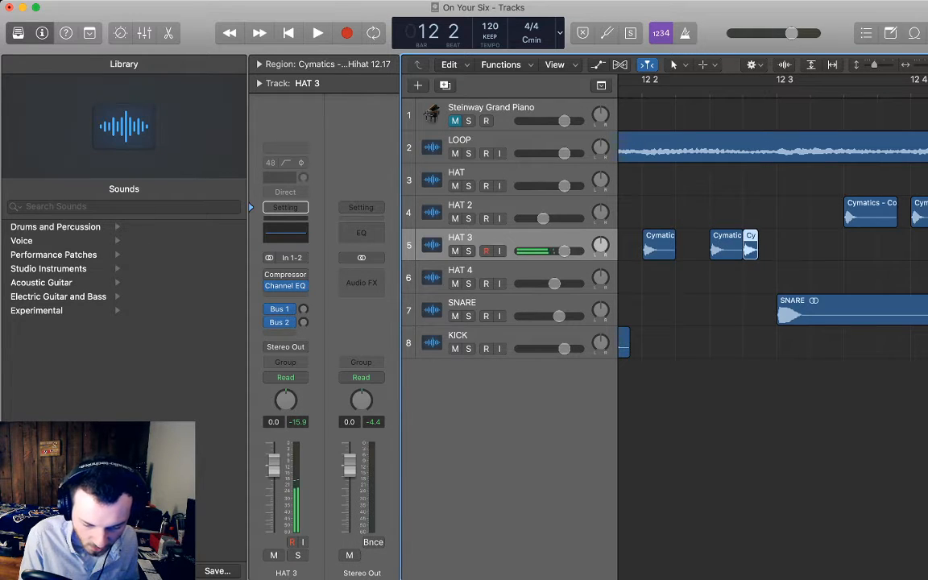
Extend the end of the shortened HAT 3 hit precisely to the 12 2 4 121 grid line
key(super+Right)
key(super+Right)
key(super+Right)
key(super+Right)
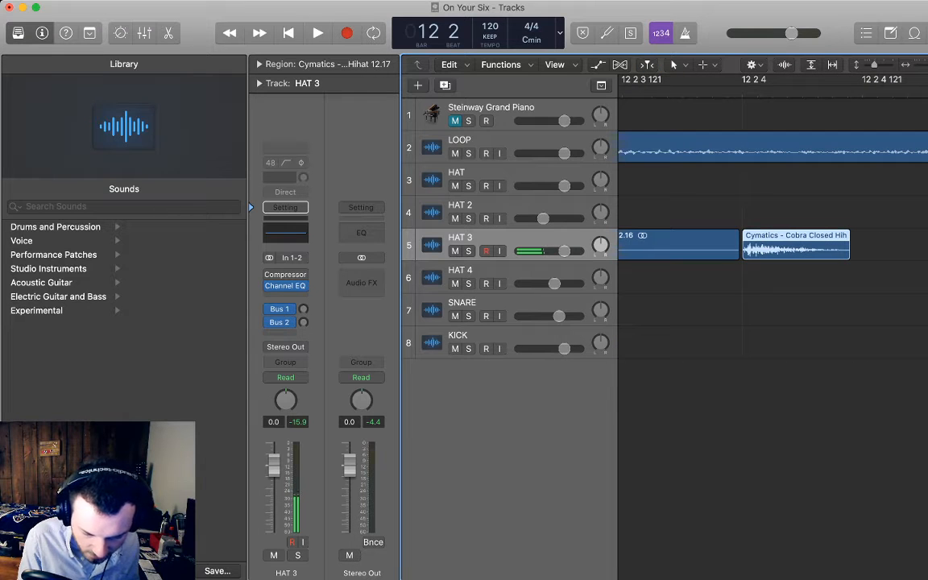
scroll(774, 242, right, 5)
key(ctrl+period)
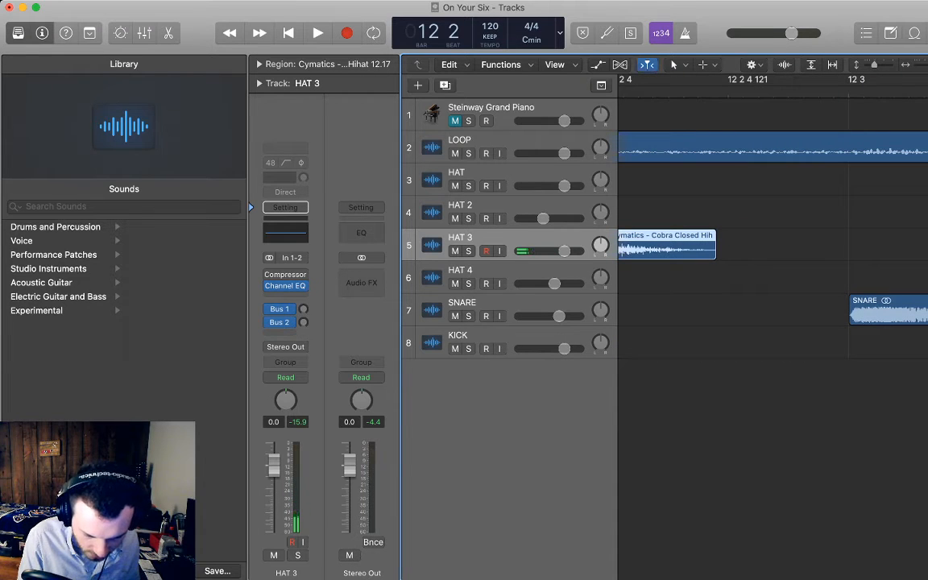
drag(715, 253, 727, 253)
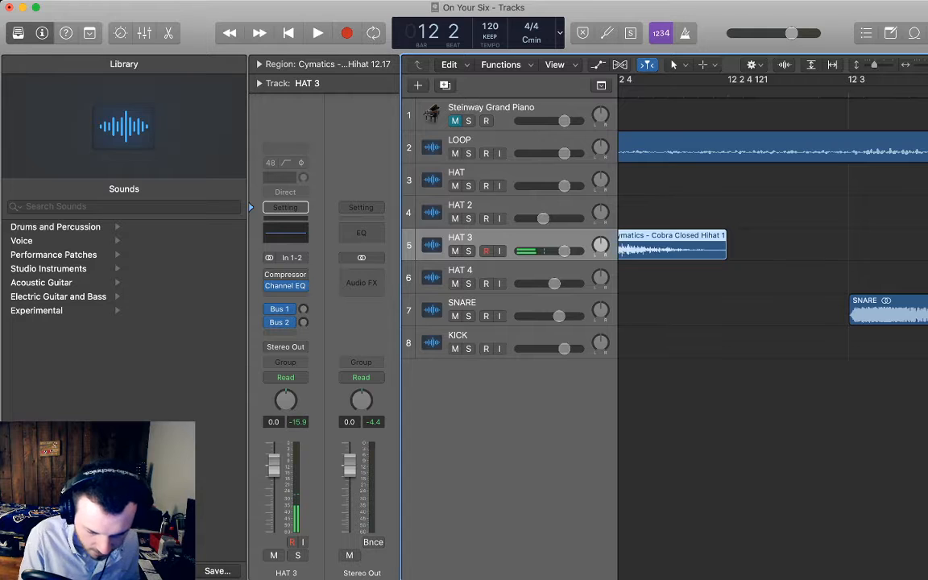
Try repeating the last hi-hat region on HAT 3 before beat 12 3 and listen to the result
key(super+r)
scroll(774, 242, left, 3)
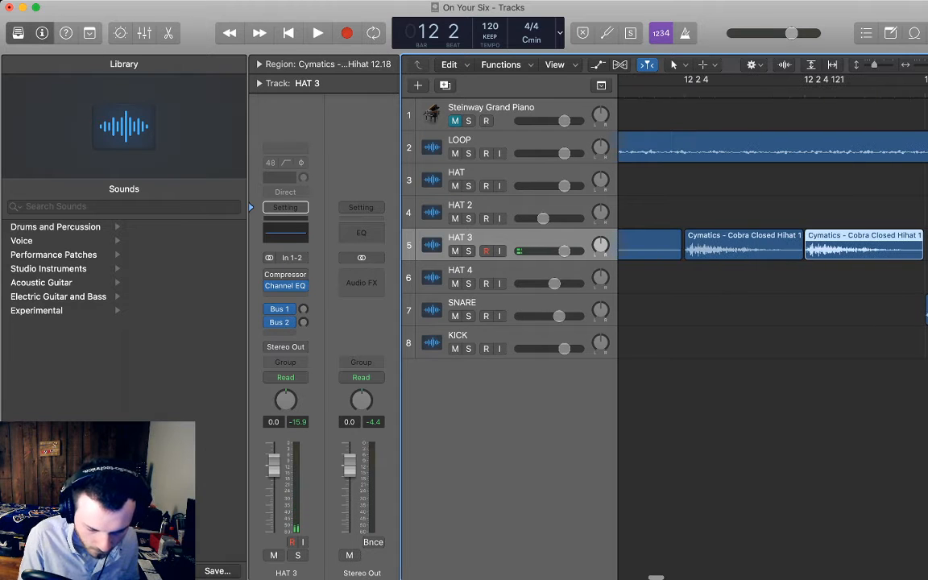
key(space)
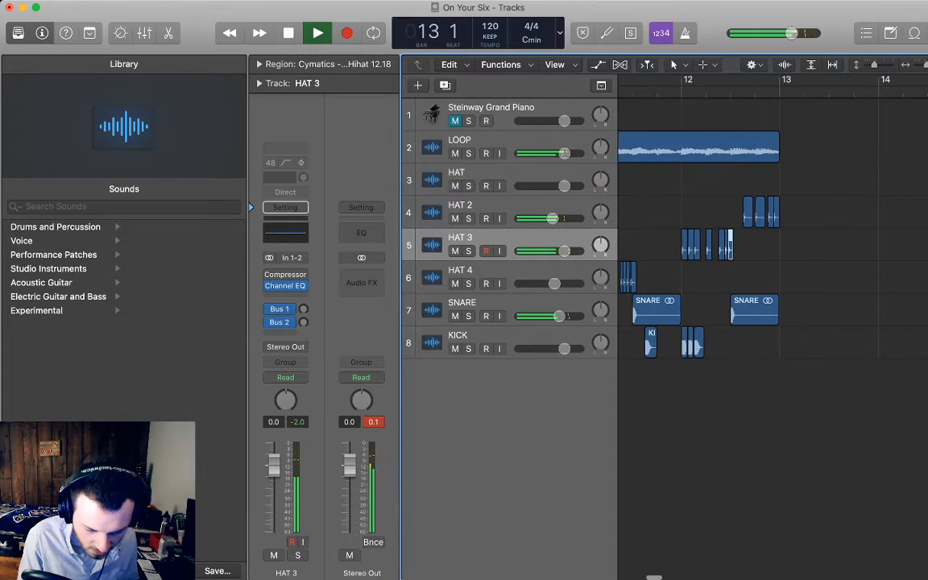
key(space)
key(comma)
key(space)
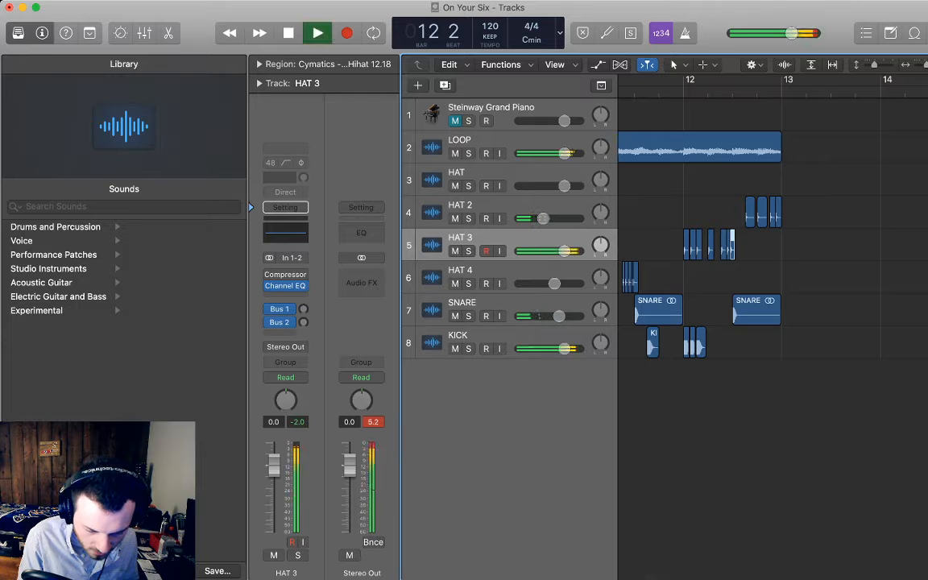
key(space)
key(super+Right)
key(super+Right)
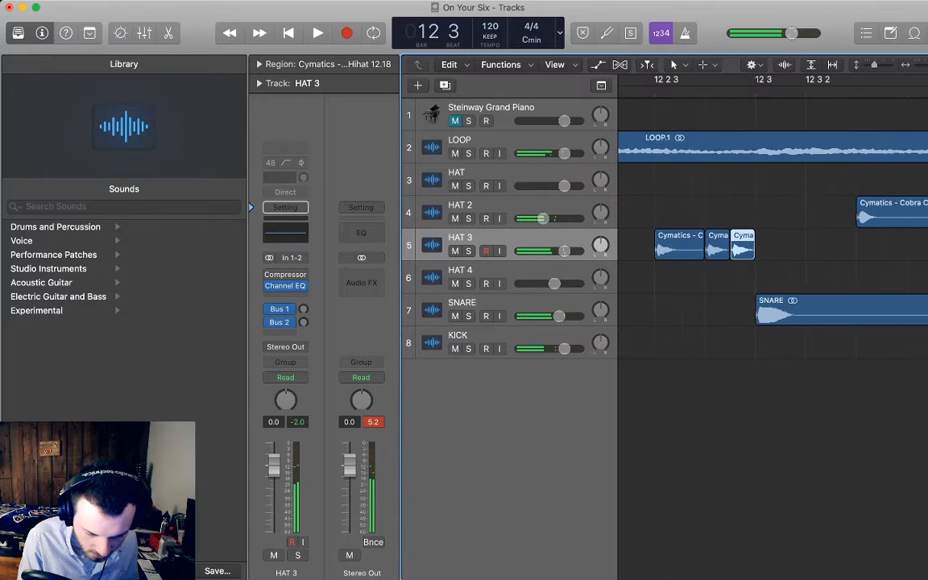
key(Delete)
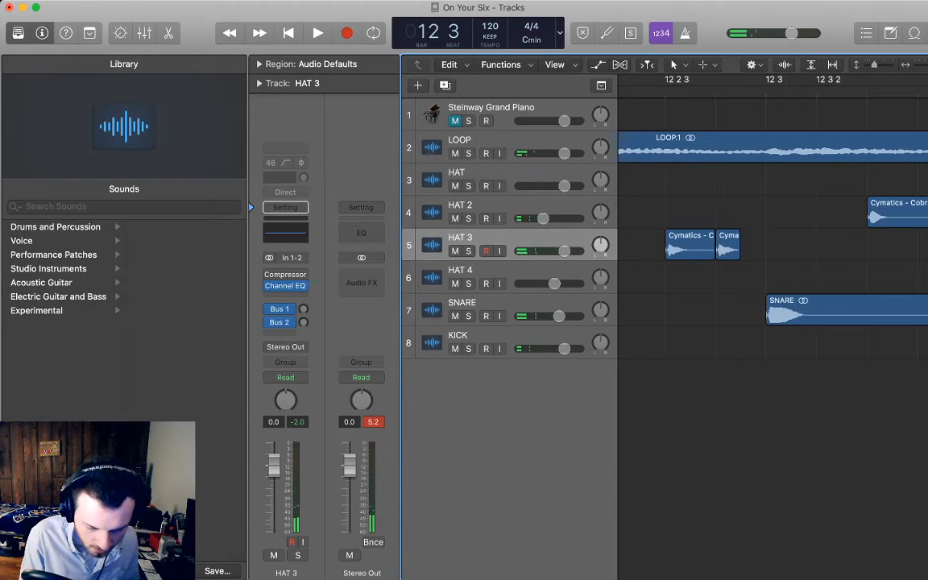
Lengthen the last HAT 3 hi-hat region to end just before beat 12 3 and play back bar 12
drag(739, 255, 762, 255)
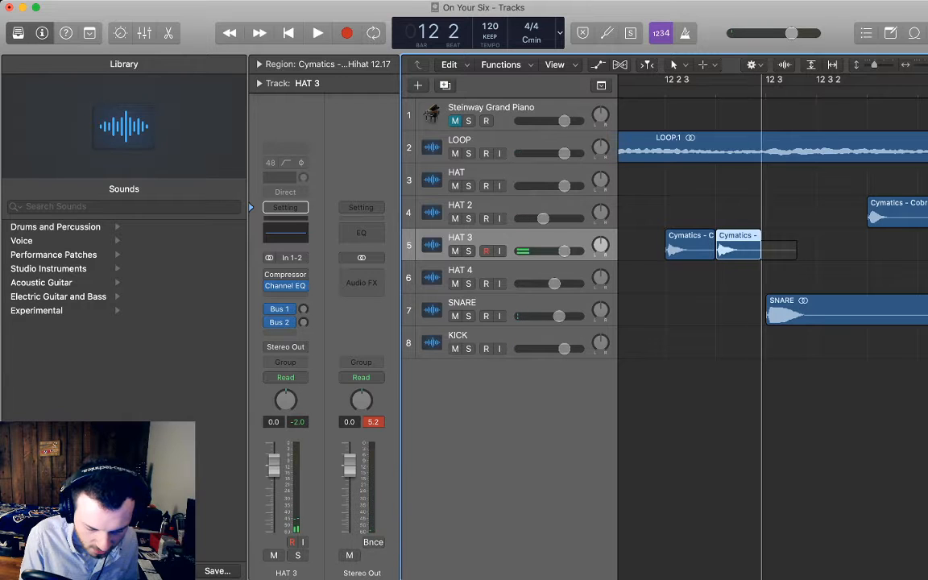
scroll(773, 242, left, 5)
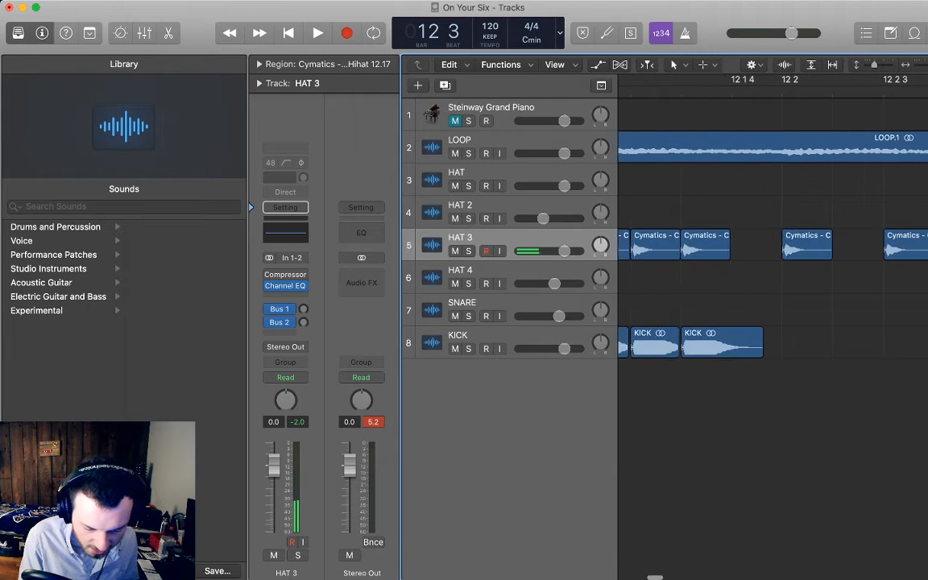
key(space)
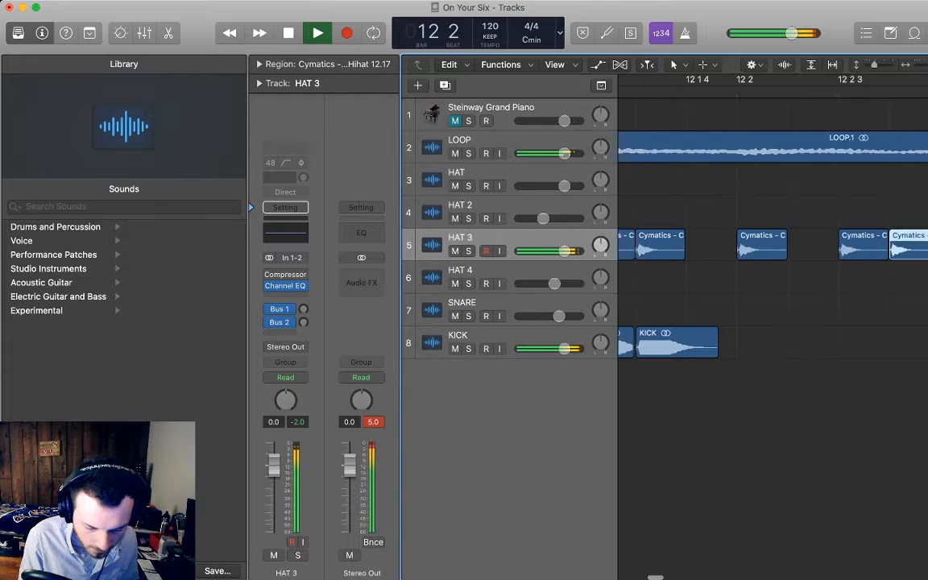
key(space)
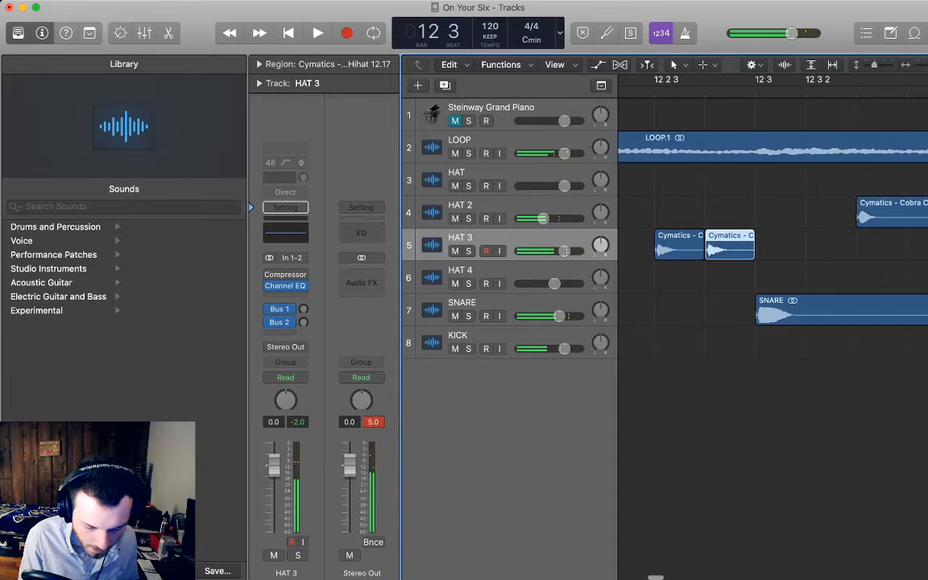
scroll(774, 242, right, 3)
key(space)
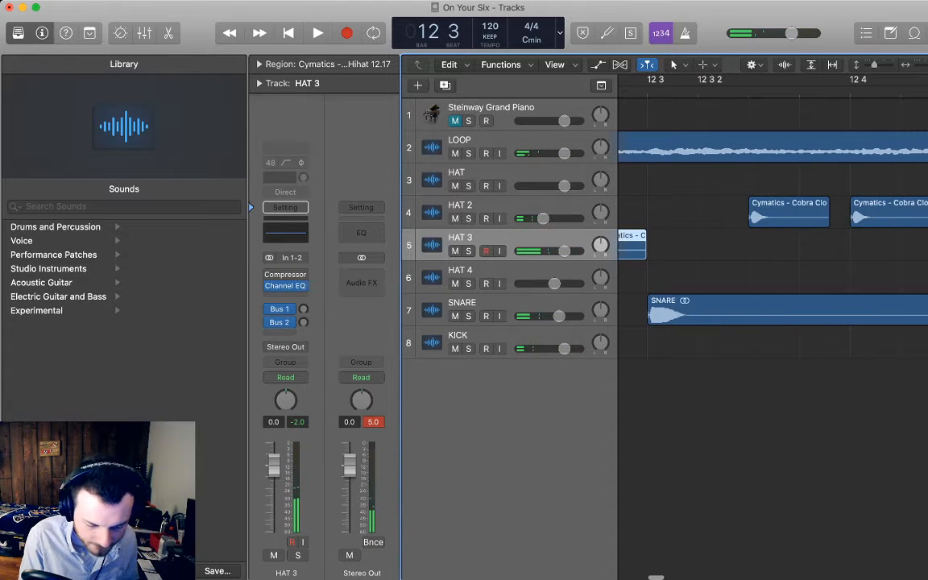
Paste hi-hat regions on HAT 3 beneath the HAT 2 hits at 12 3 3 and 12 4, lengthening each to nearly match
key(super+v)
scroll(773, 242, right, 2)
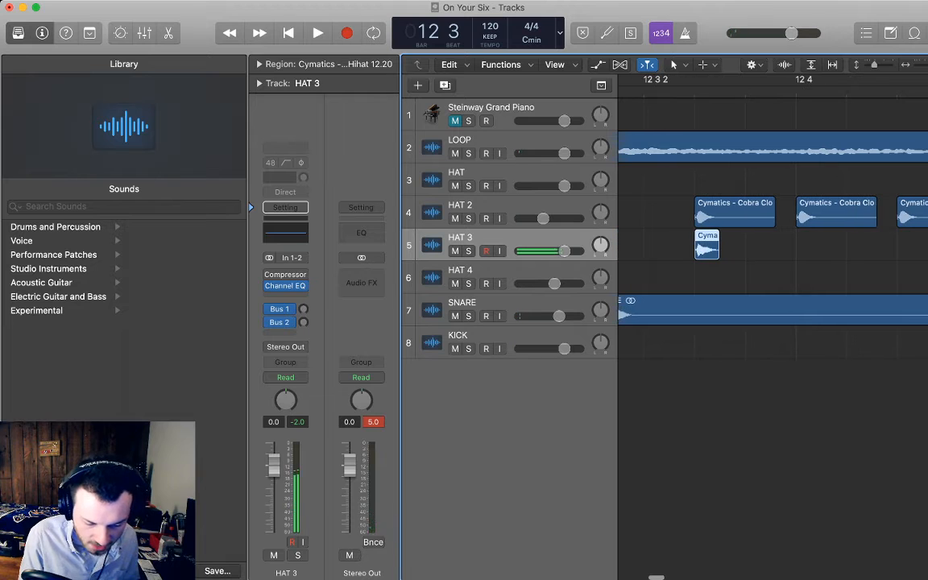
drag(718, 253, 773, 253)
scroll(773, 253, right, 2)
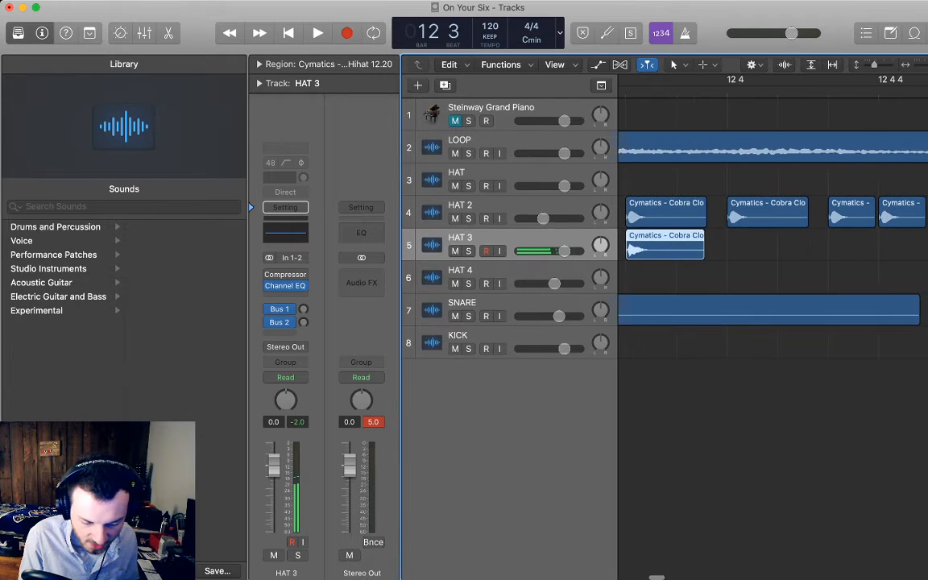
key(super+v)
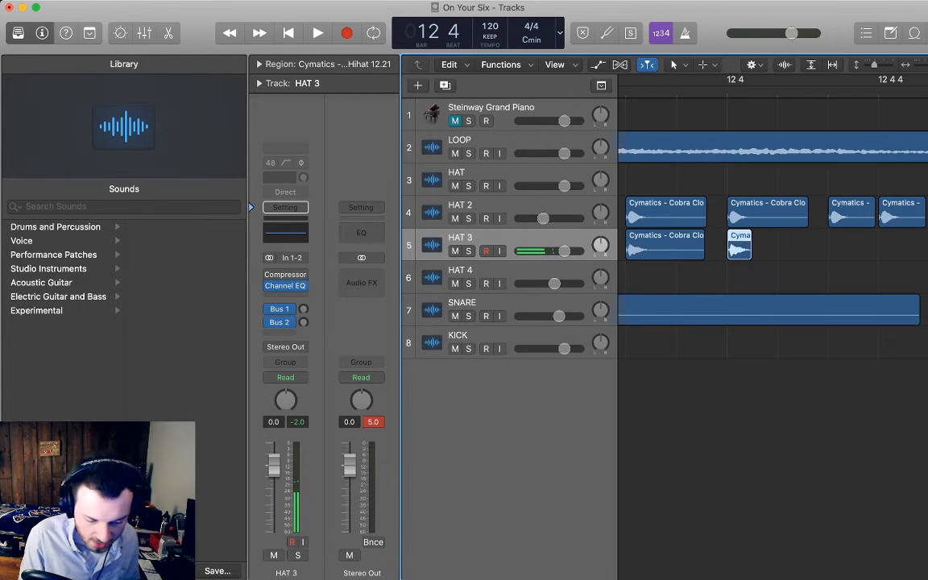
drag(750, 253, 796, 253)
scroll(796, 253, right, 3)
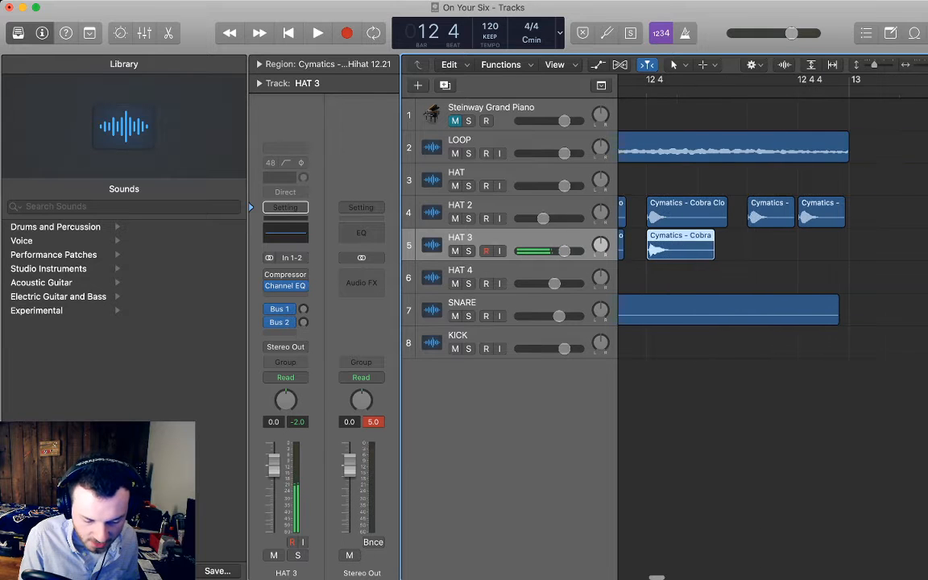
Paste hi-hat regions on HAT 3 beneath the last two HAT 2 hits of bar 12, lengthening each to nearly match
key(super+v)
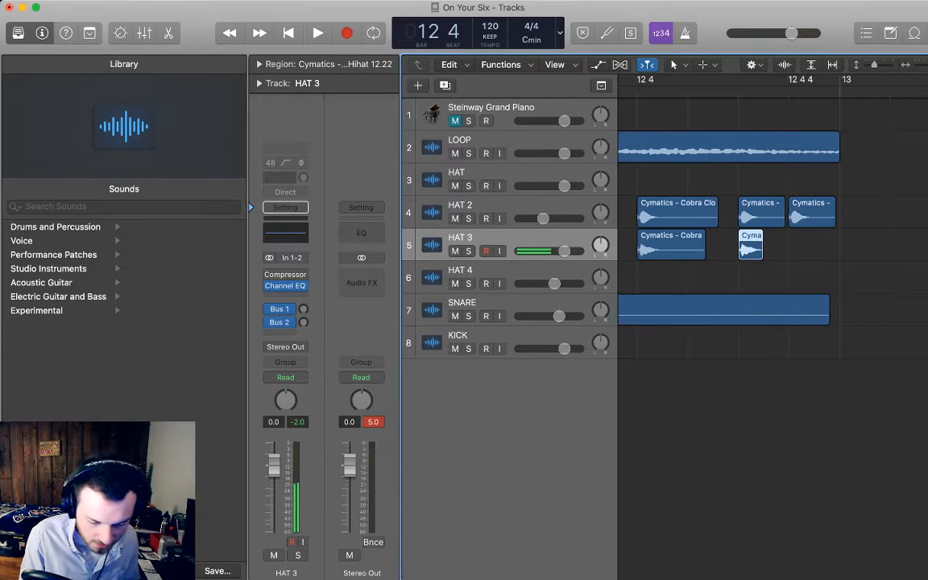
drag(762, 253, 781, 253)
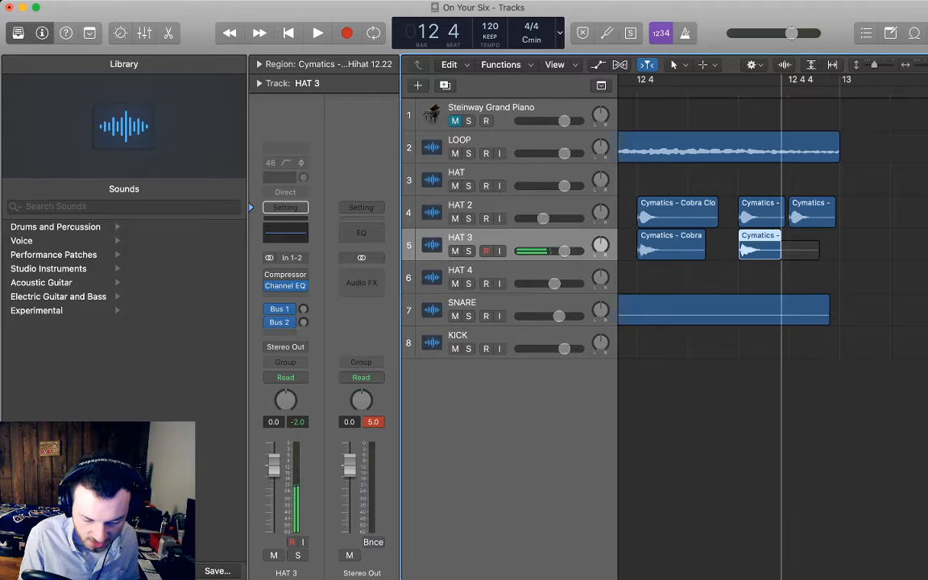
key(super+v)
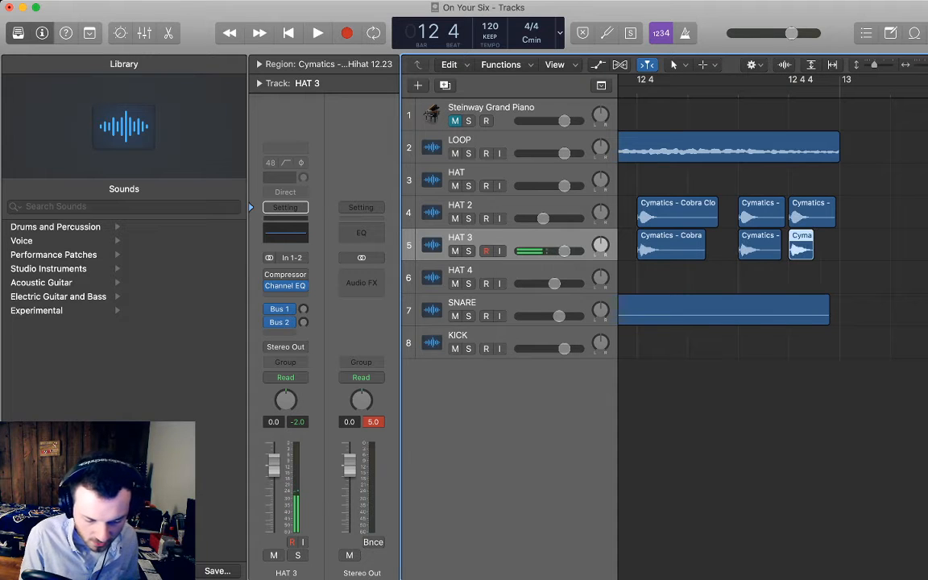
drag(814, 253, 835, 253)
Play back the whole arrangement from the beginning through the end of bar 12
scroll(814, 252, down, 10)
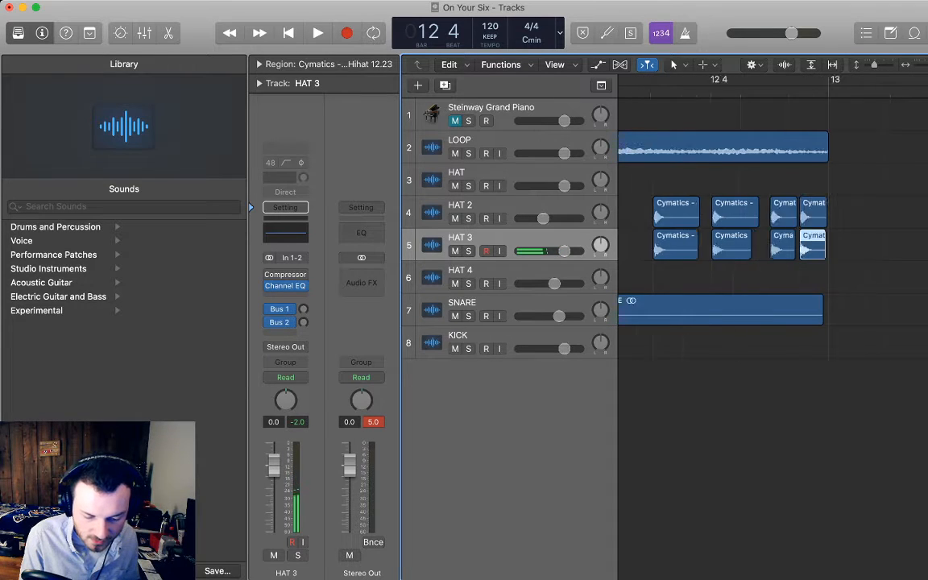
scroll(814, 241, left, 5)
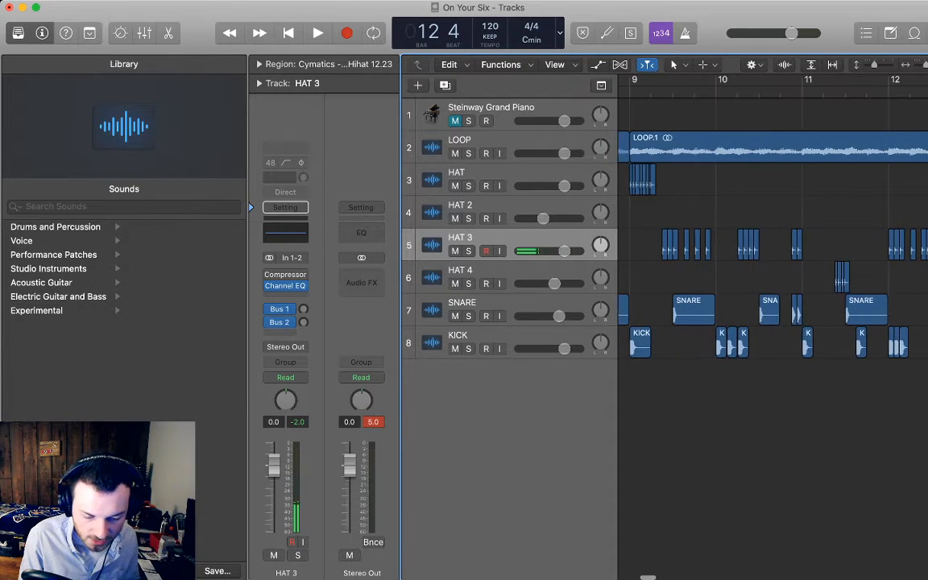
scroll(870, 241, down, 5)
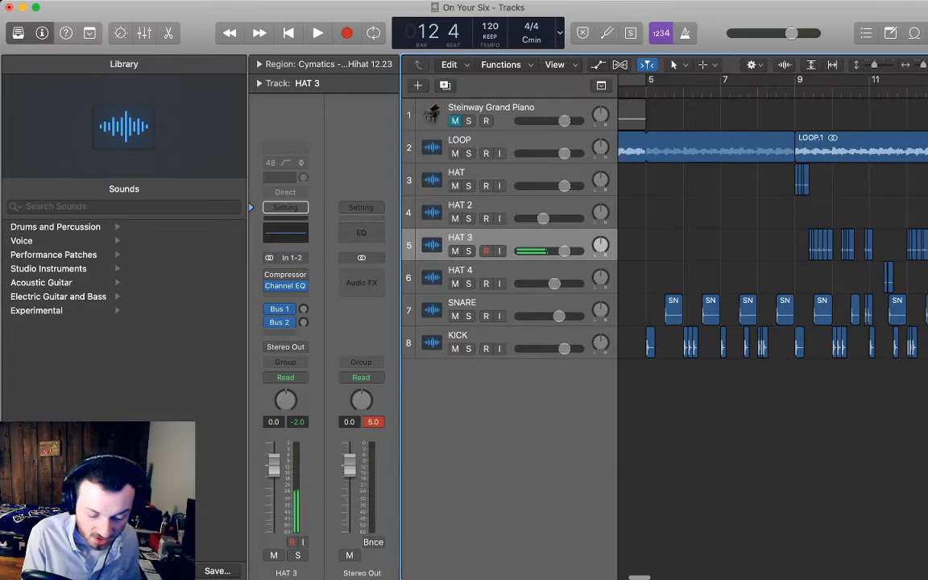
key(Return)
key(space)
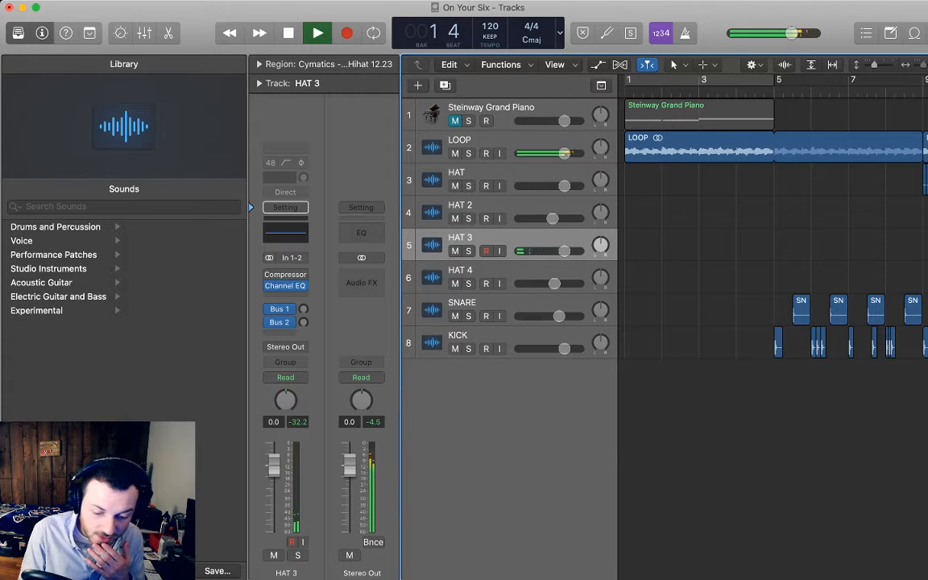
key(super+Left)
key(alt+shift+d)
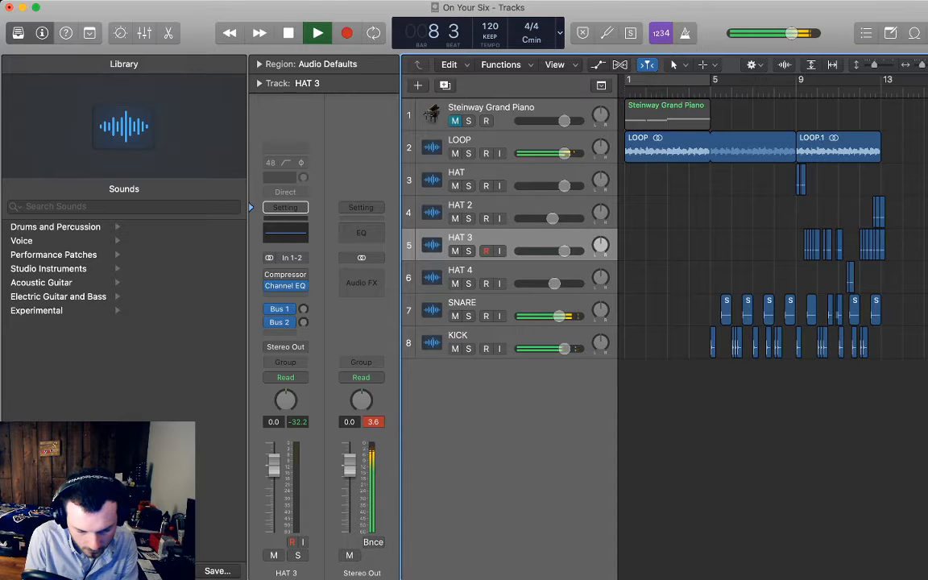
scroll(774, 242, right, 3)
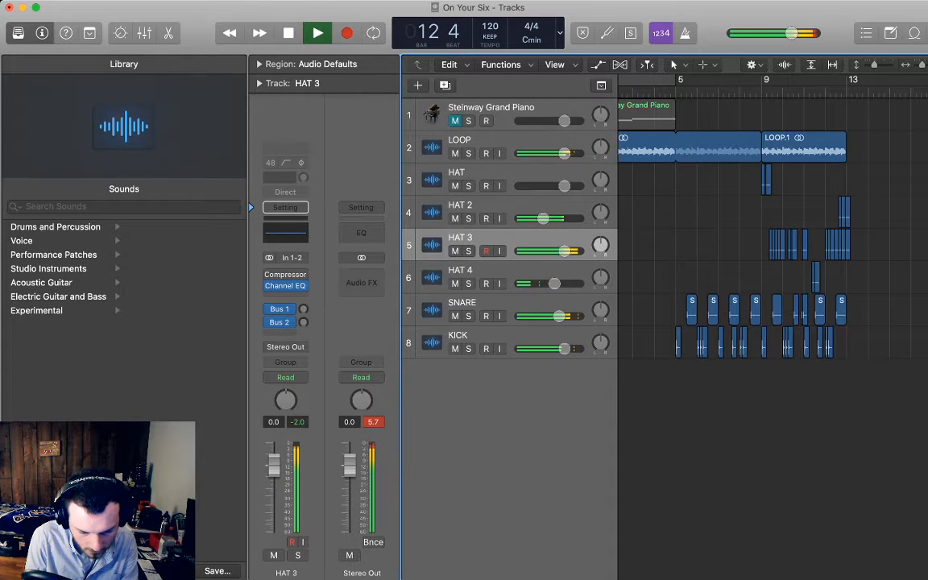
key(space)
scroll(774, 242, right, 1)
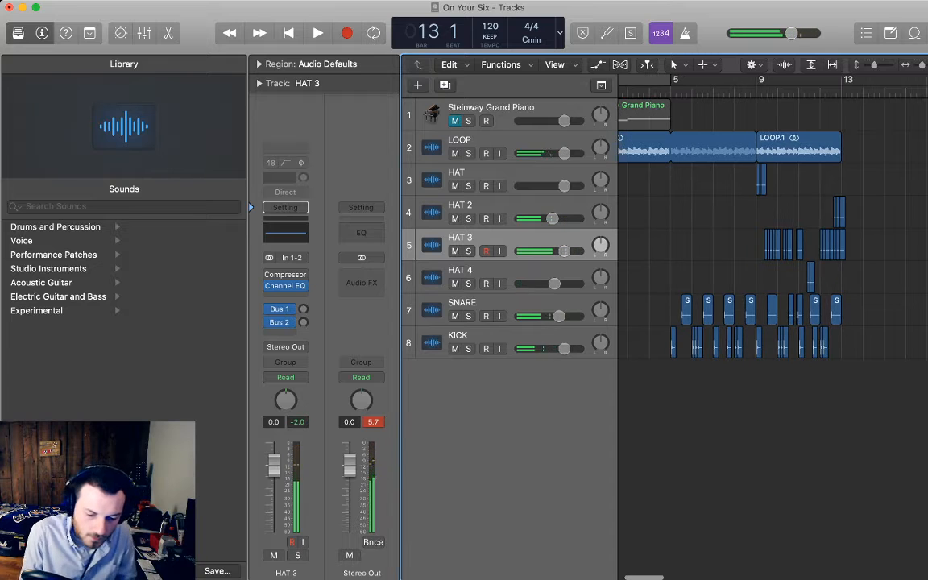
scroll(766, 241, down, 3)
Return the playhead to bar 1 and add a new software instrument track directly below LOOP
key(Return)
click(500, 172)
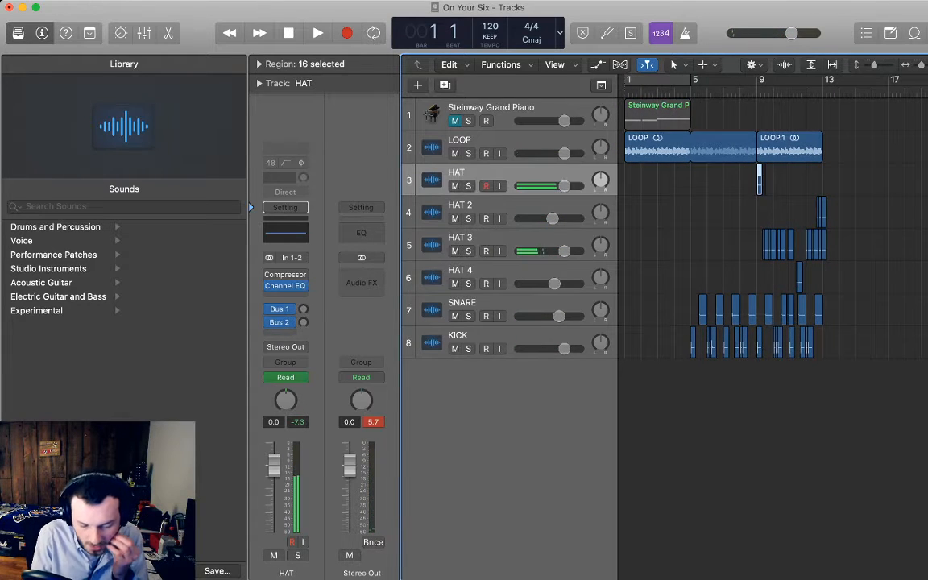
click(766, 435)
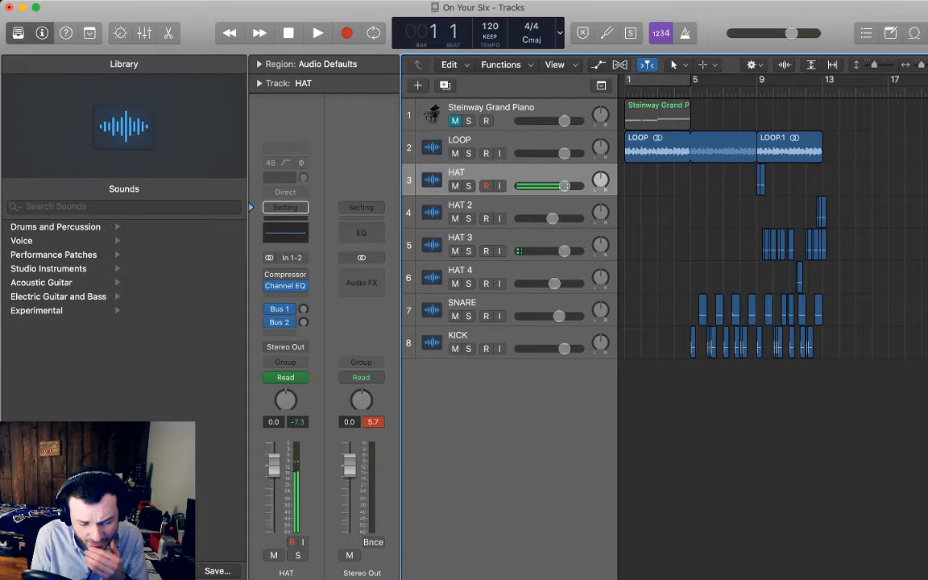
click(500, 157)
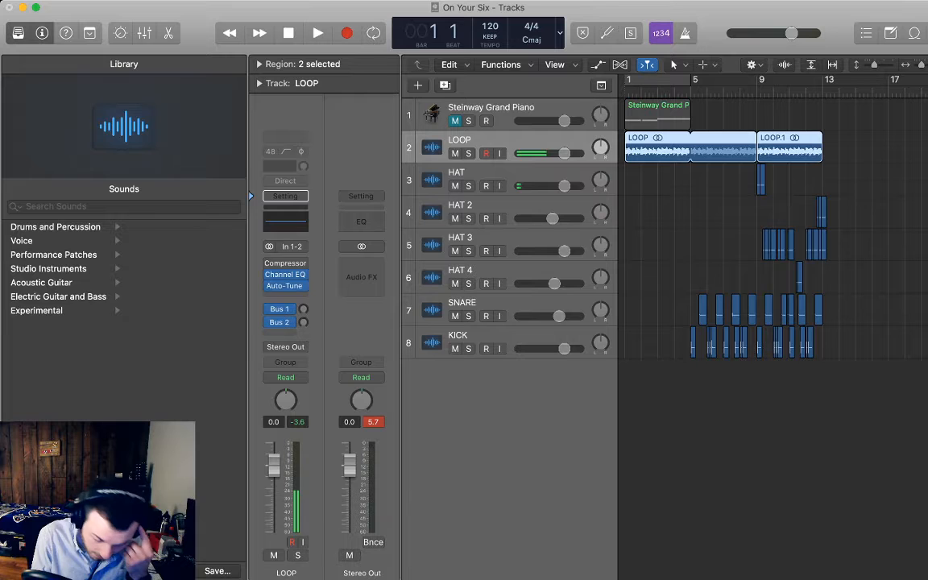
key(alt+super+s)
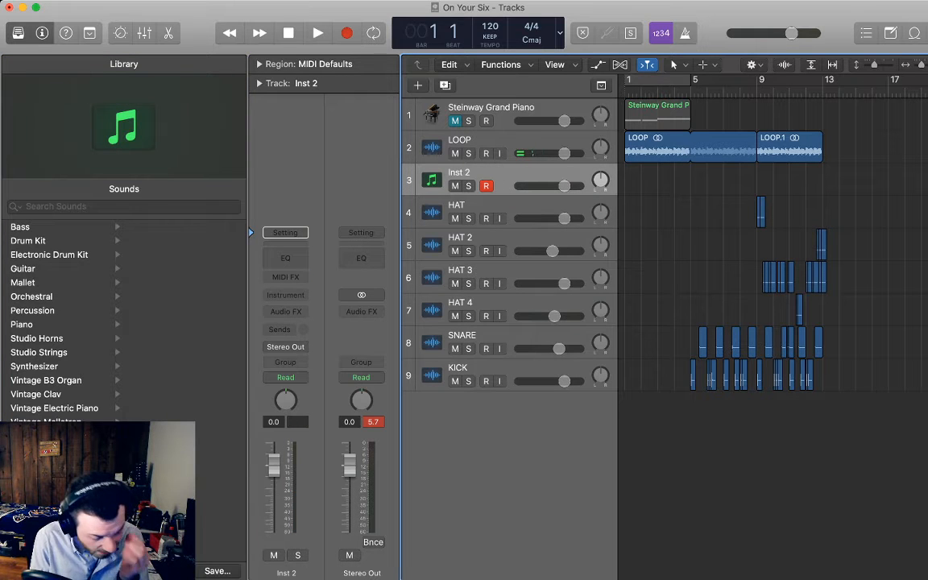
Browse the Drum Machine GB patches in the Electronic Drum Kit category for the new track
click(49, 255)
click(169, 255)
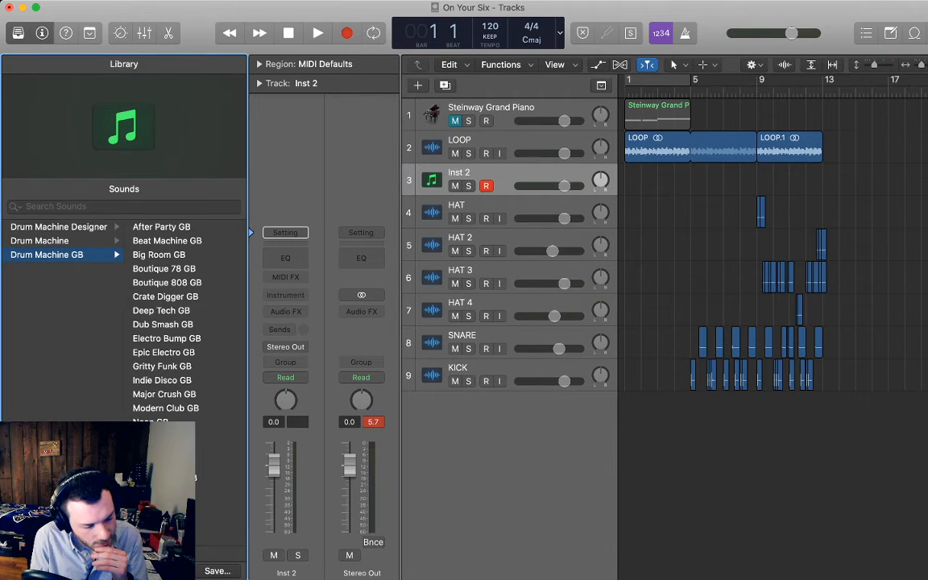
scroll(124, 323, left, 5)
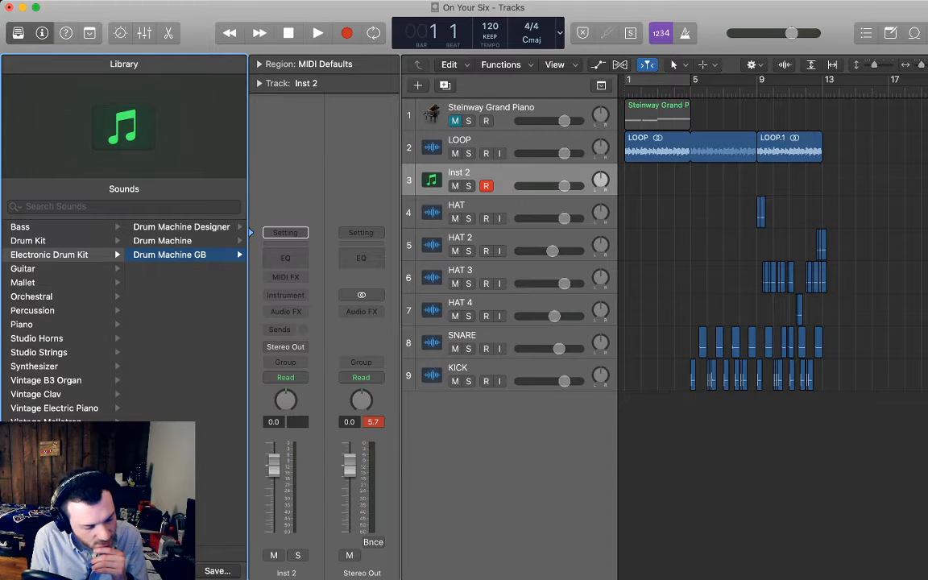
Load the Air Bells patch from the Synthesizer Bell category on the new instrument track
click(35, 367)
click(140, 255)
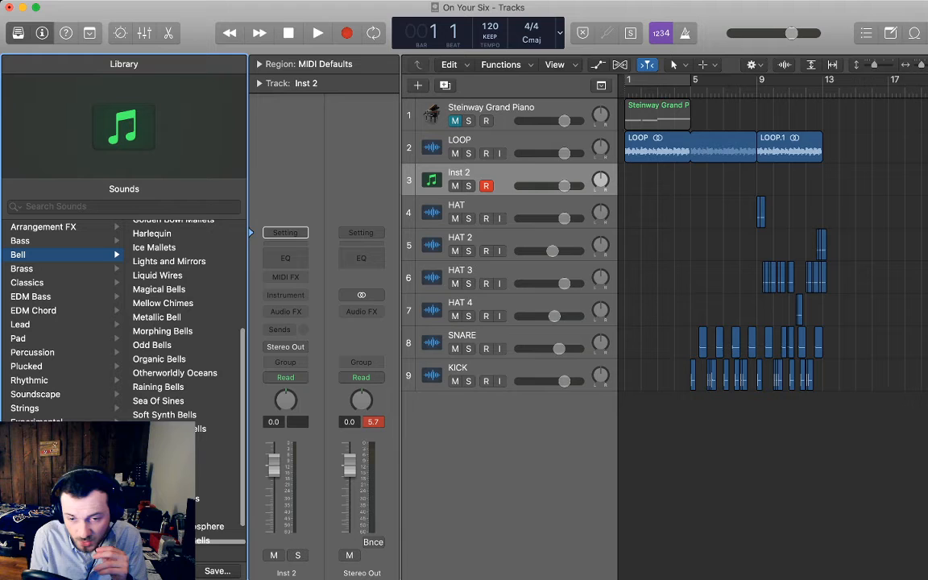
scroll(181, 322, up, 5)
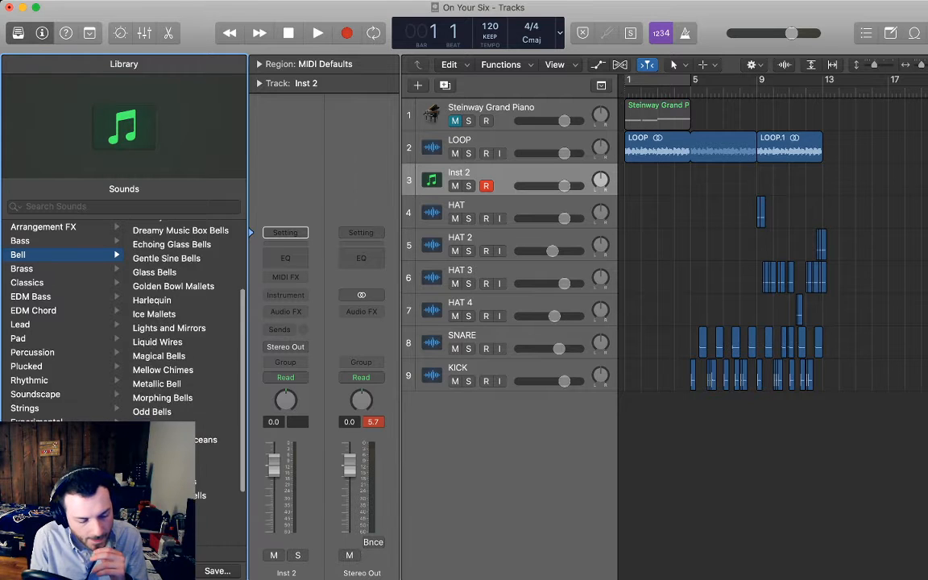
click(149, 228)
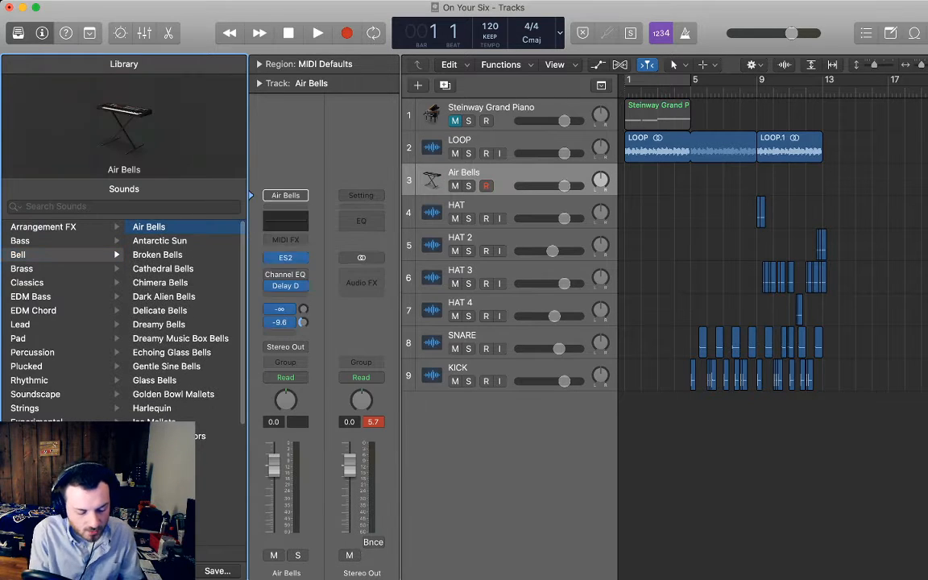
Audition the Bell patches one after another and load Dreamy Music Box Bells on the new instrument track
click(160, 241)
click(157, 255)
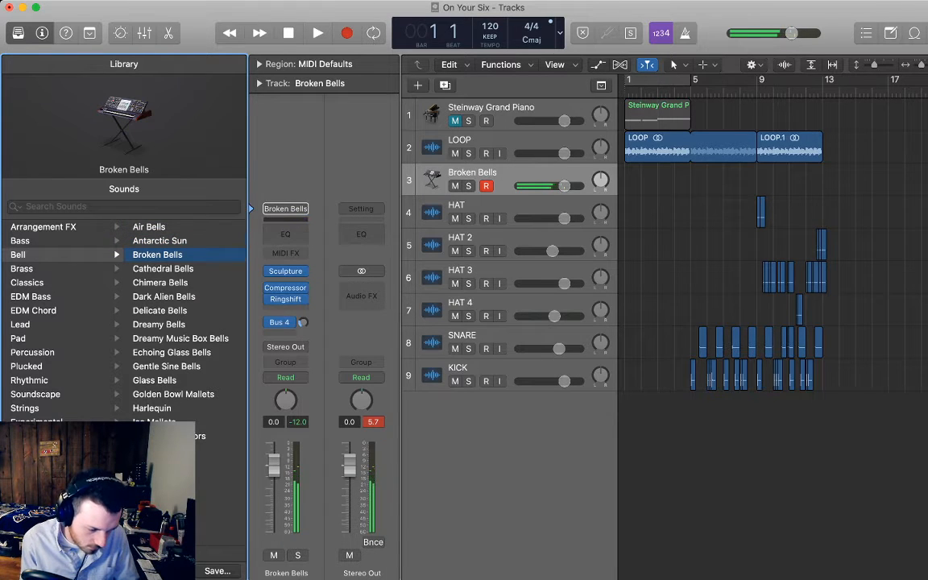
key(Up)
key(Down)
key(Down)
key(Down)
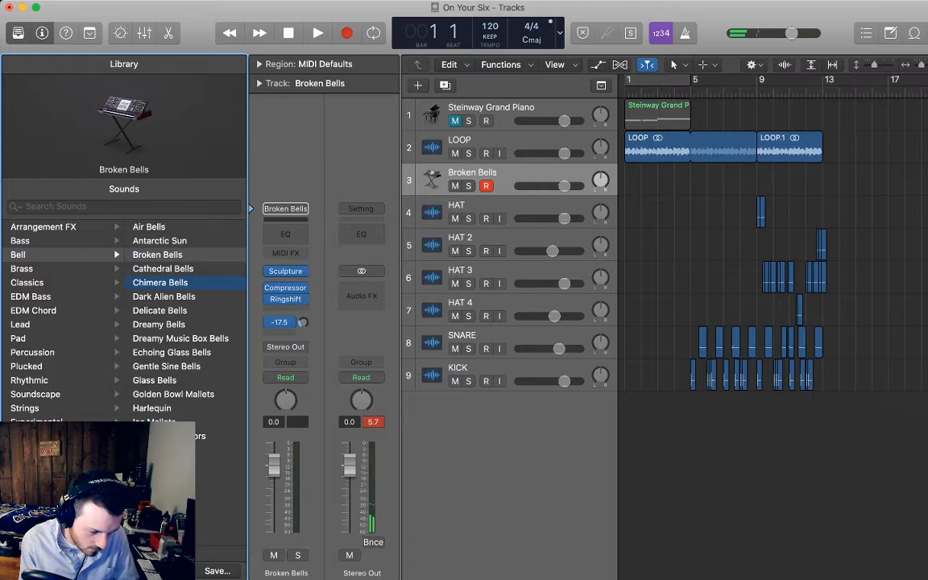
key(Up)
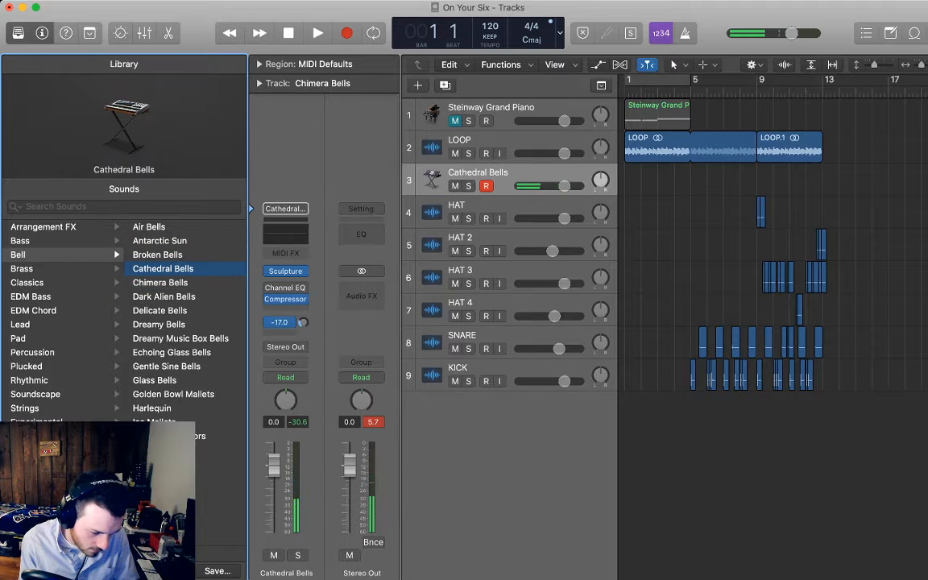
key(Down)
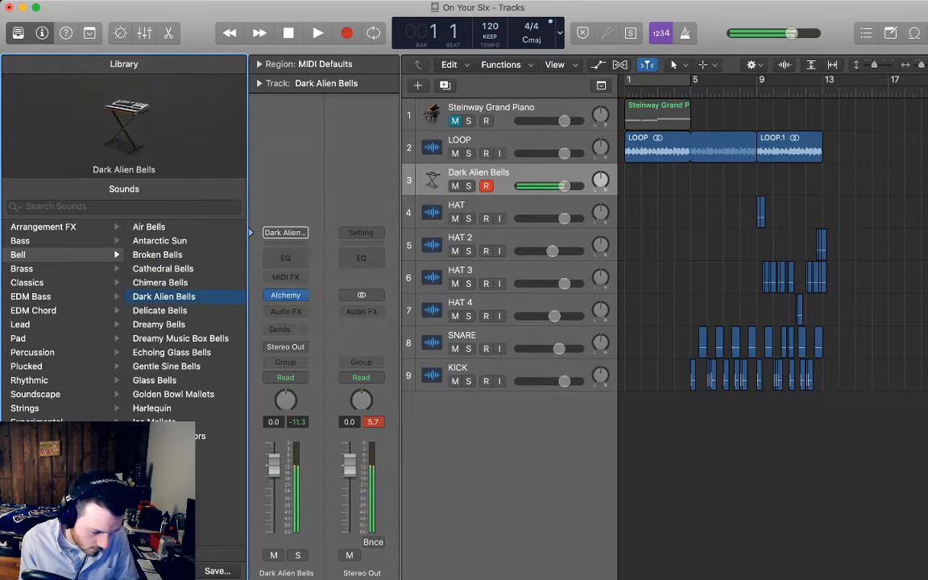
key(Down)
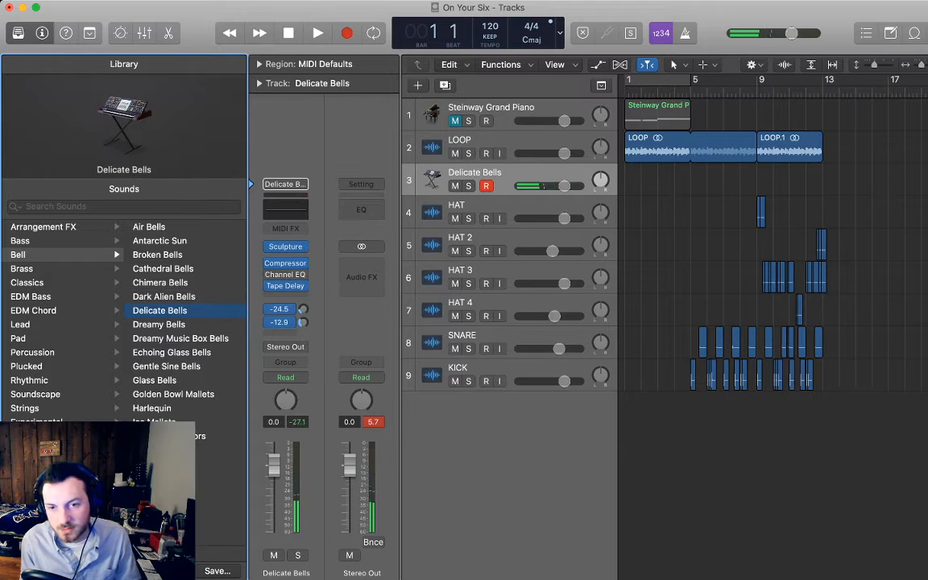
key(Down)
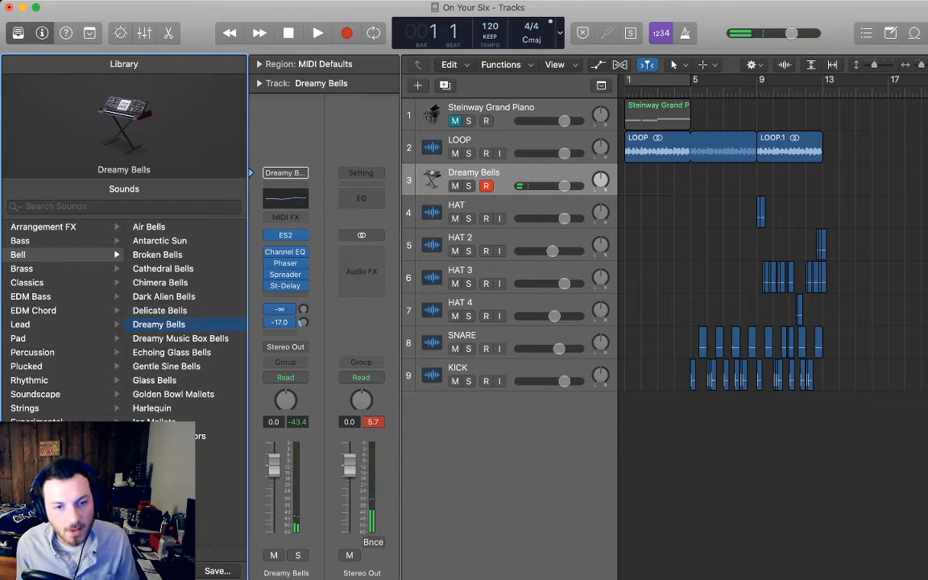
key(Down)
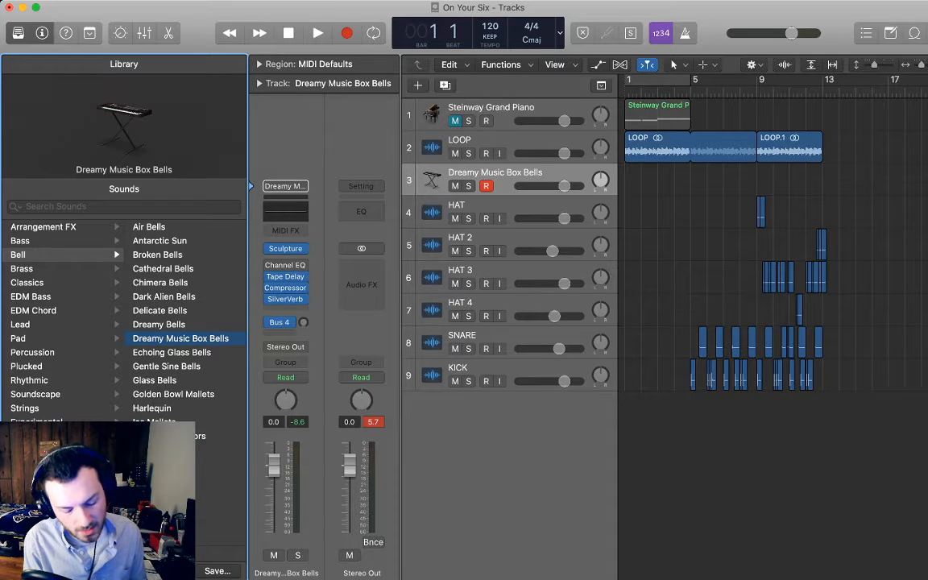
key(r)
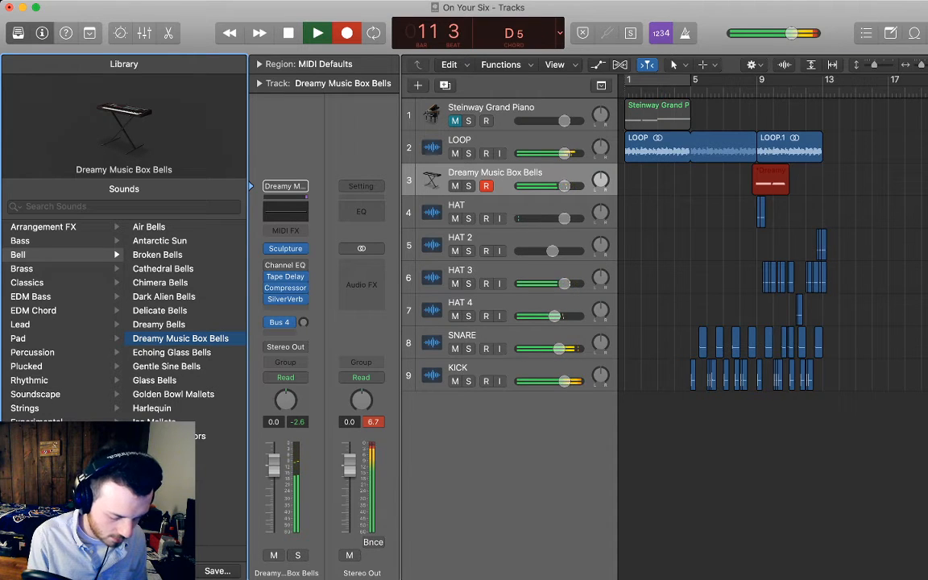
key(space)
key(super+z)
Record a bell chord part on the Dreamy Music Box Bells track from bar 9 through bar 12
click(758, 92)
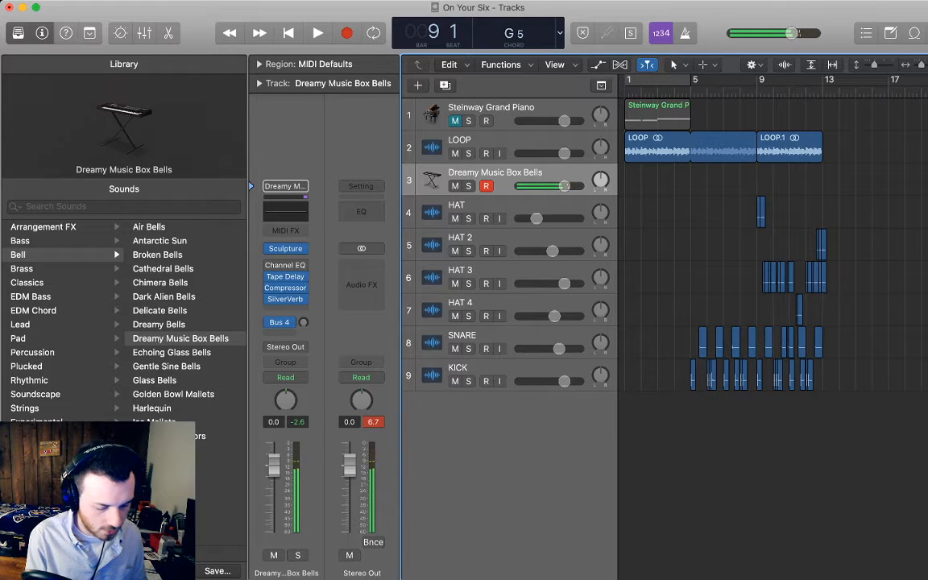
key(space)
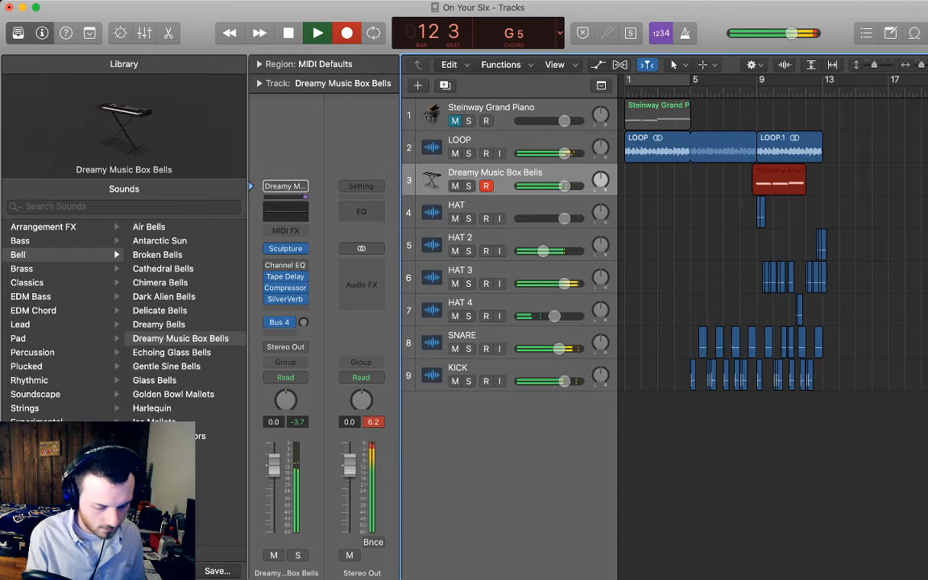
key(space)
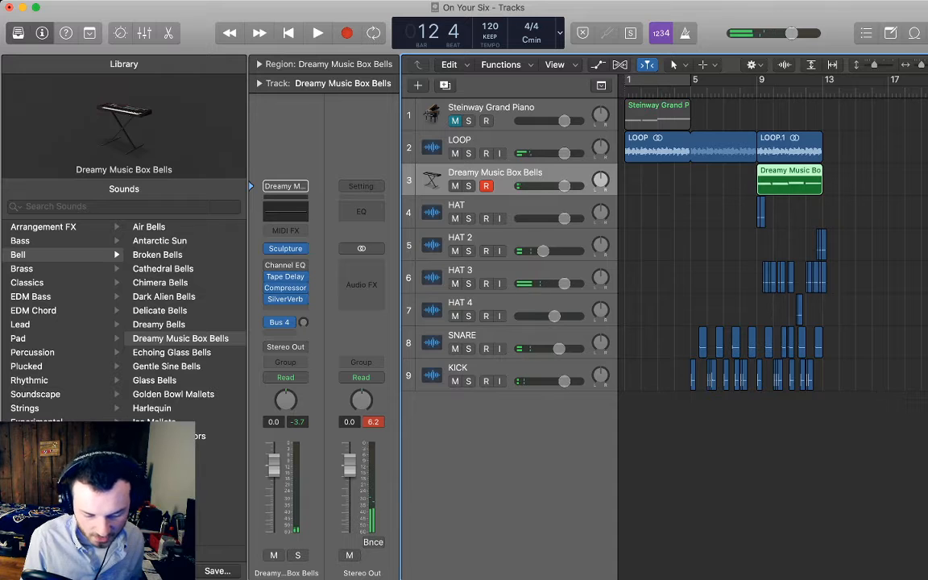
Quantize all notes of the recorded Dreamy Music Box Bells region to 1/16 notes in the Piano Roll
key(p)
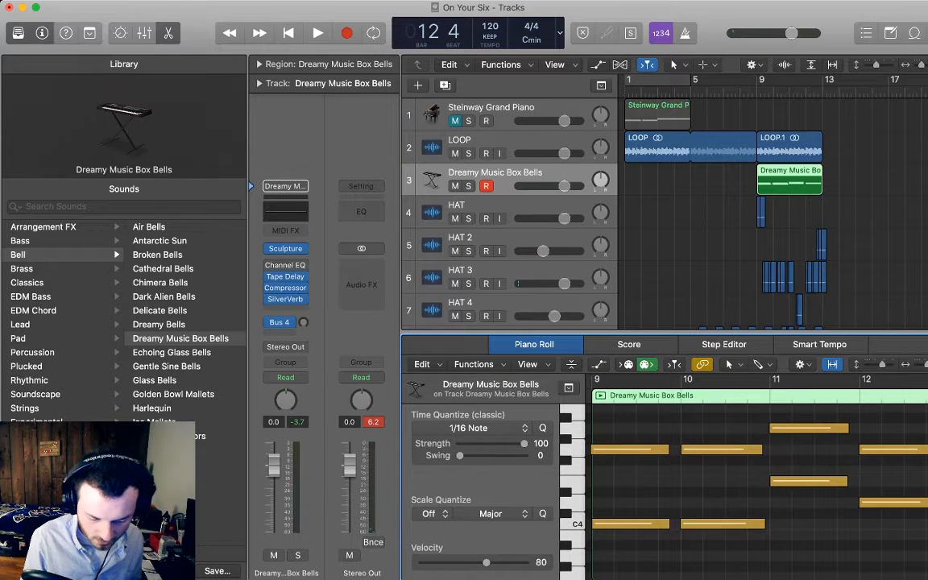
key(super+a)
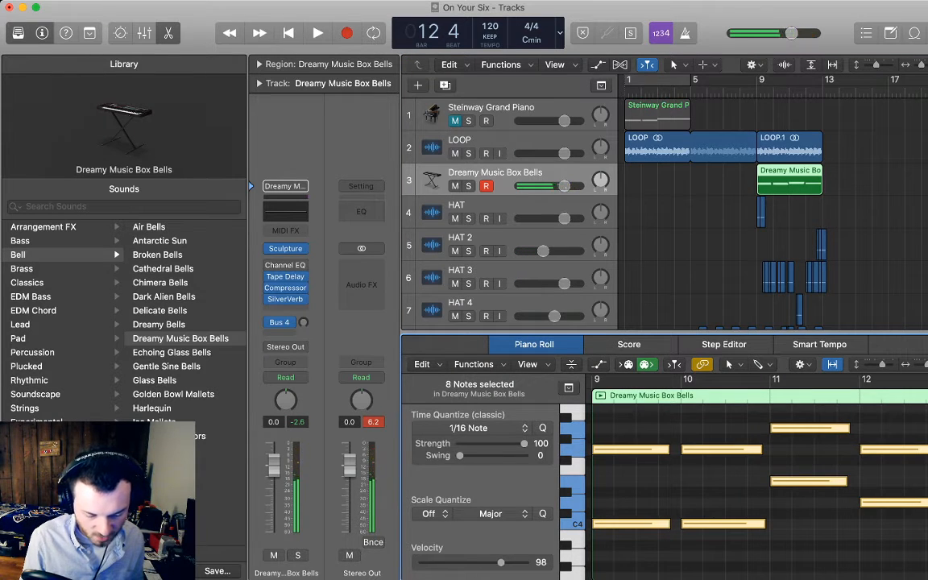
key(super+shift+a)
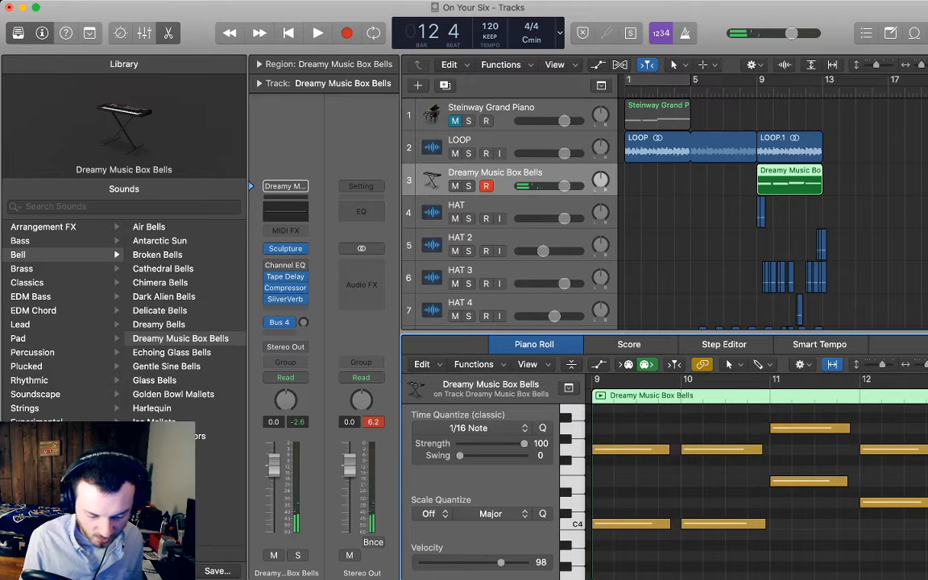
scroll(757, 475, right, 2)
key(p)
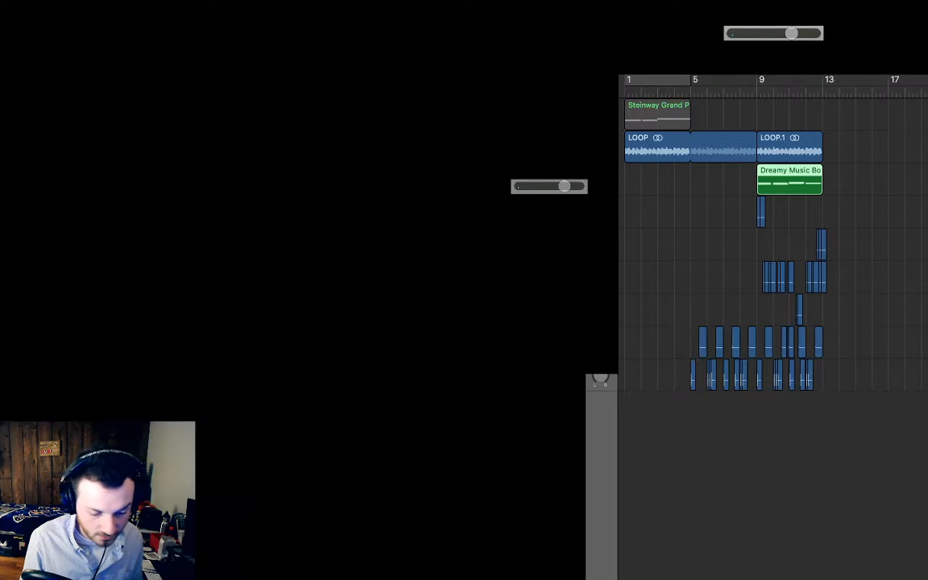
Lower the Dreamy Music Box Bells track volume to -7.4 dB and insert FF Pro-Q 3 on its channel
drag(274, 465, 274, 481)
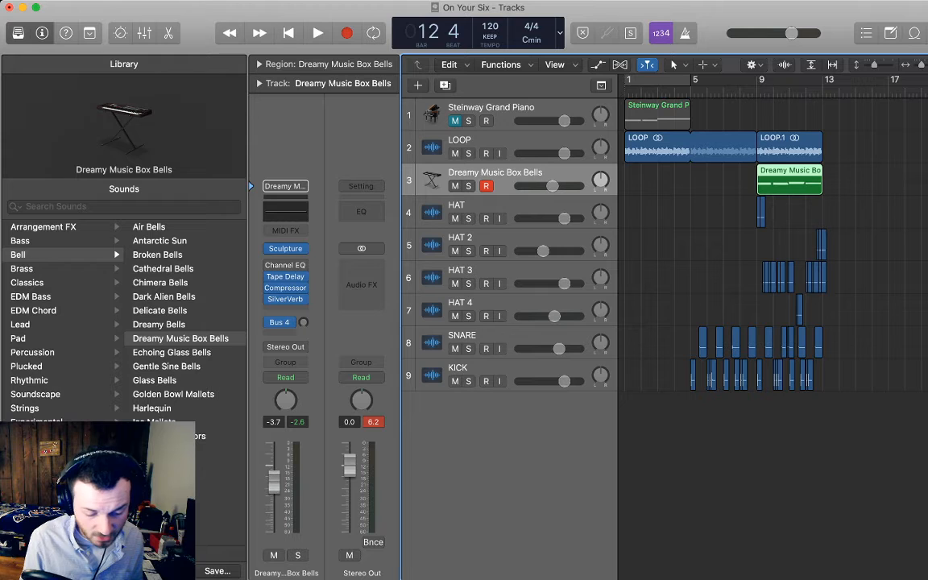
key(space)
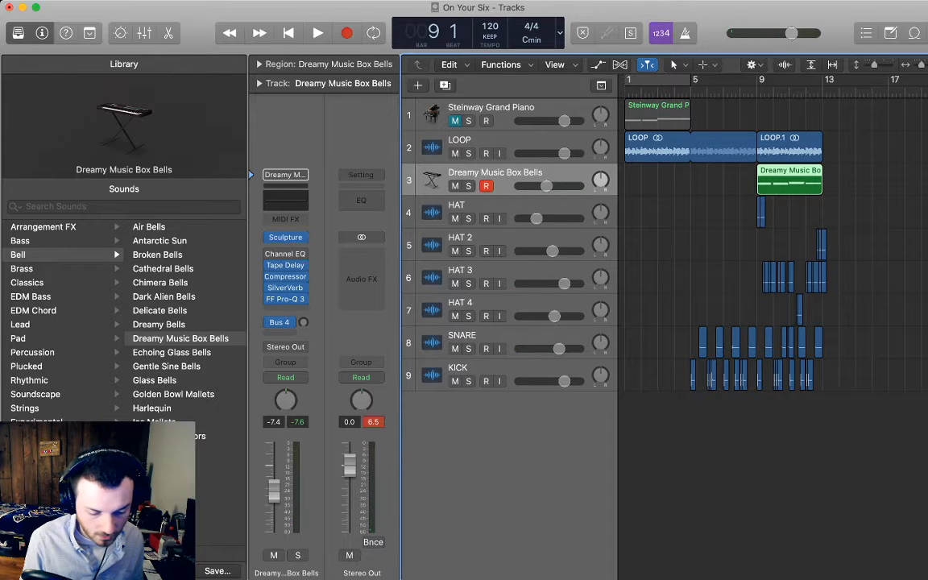
key(space)
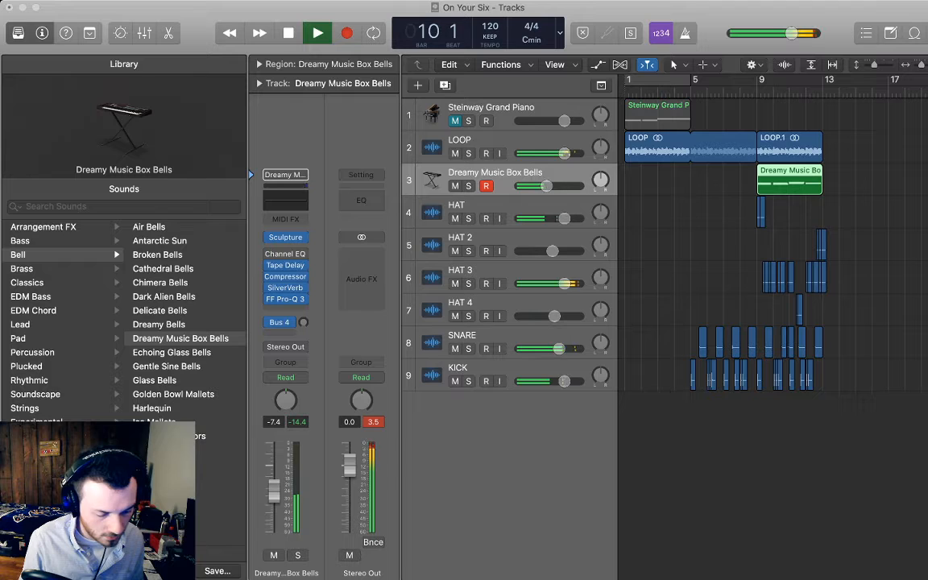
Solo the Dreamy Music Box Bells track, listen to it from bar 9, and take it out of solo
key(s)
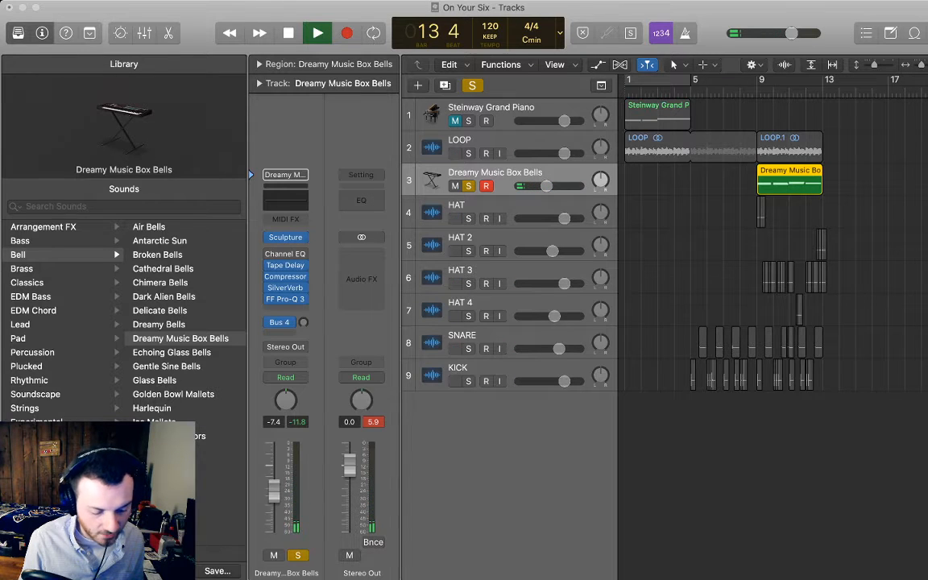
key(super+Tab)
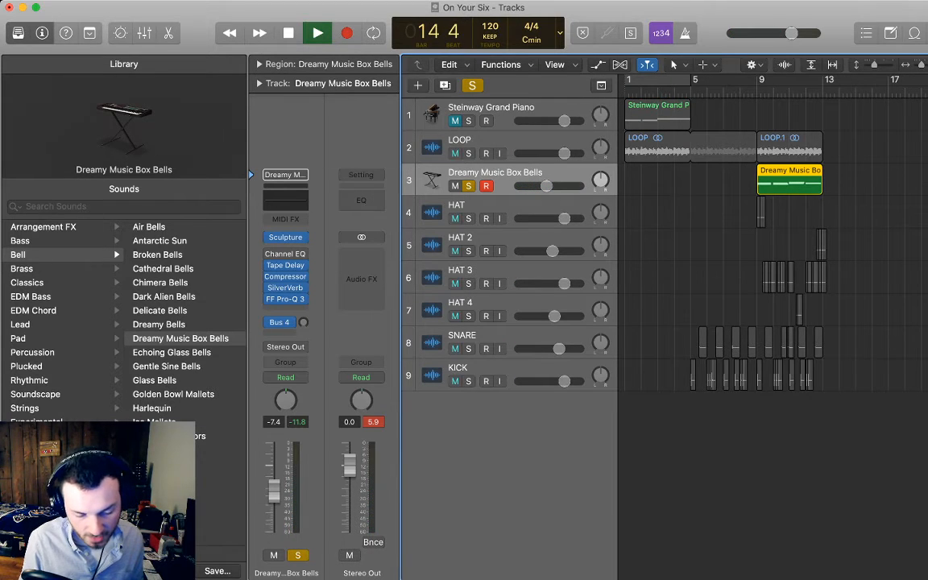
key(shift+space)
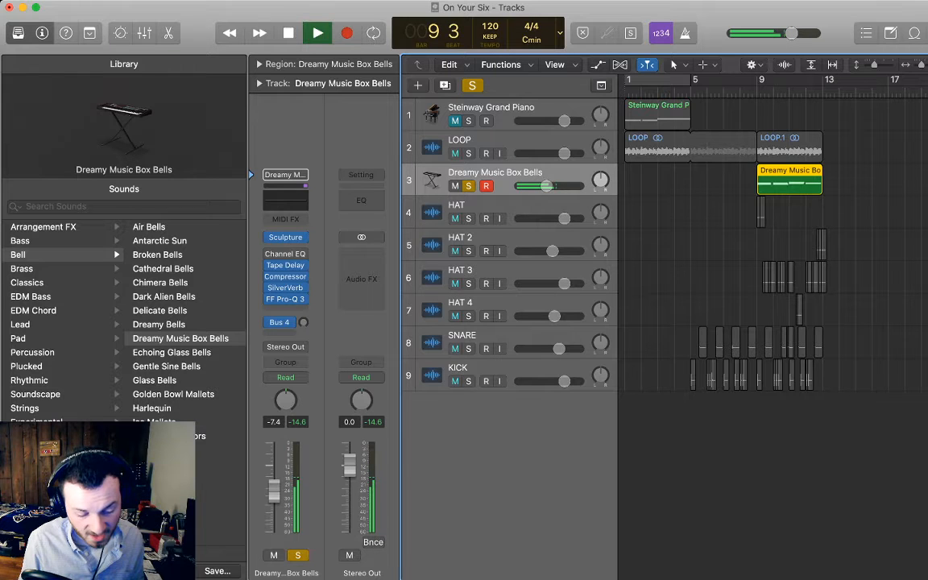
key(space)
key(s)
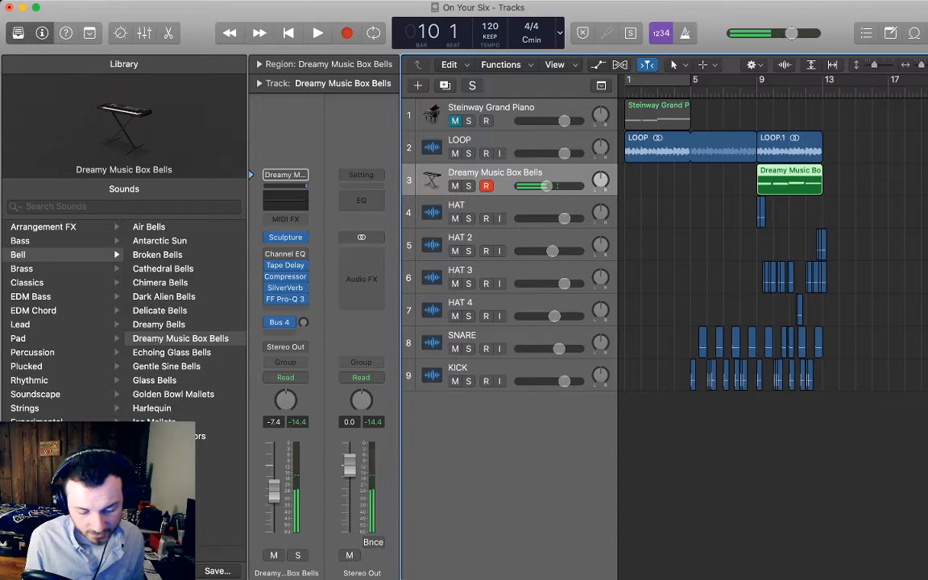
Set the Dreamy Music Box Bells volume to -7.6 dB and pan the four HAT tracks slightly off center
key(shift+space)
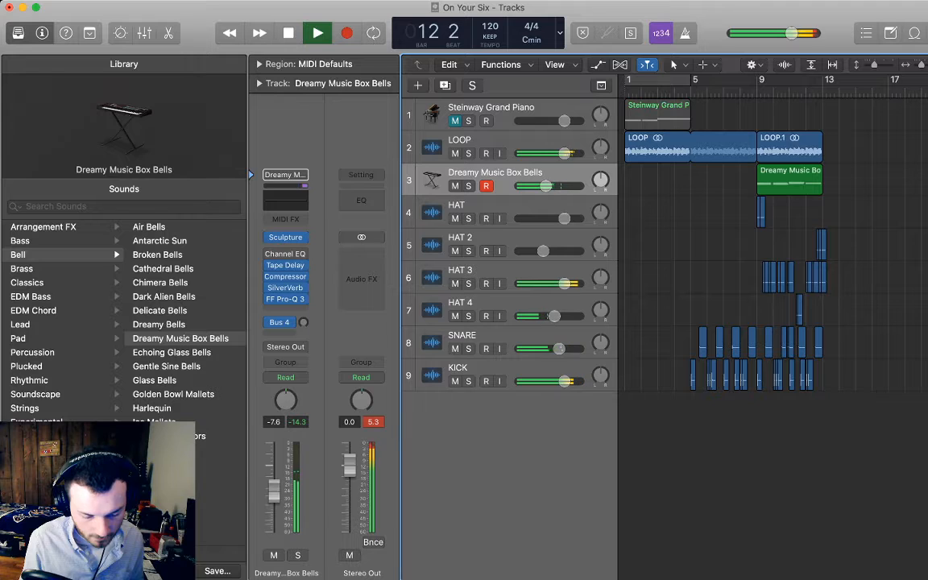
key(space)
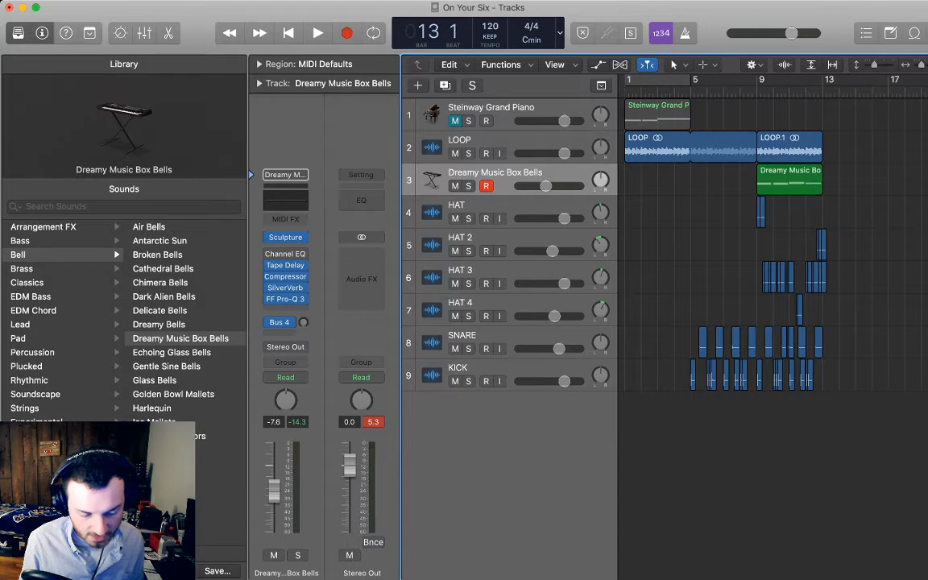
Return the playhead to bar 9 and play back the full mix through the end of bar 12
key(comma)
key(comma)
key(comma)
key(comma)
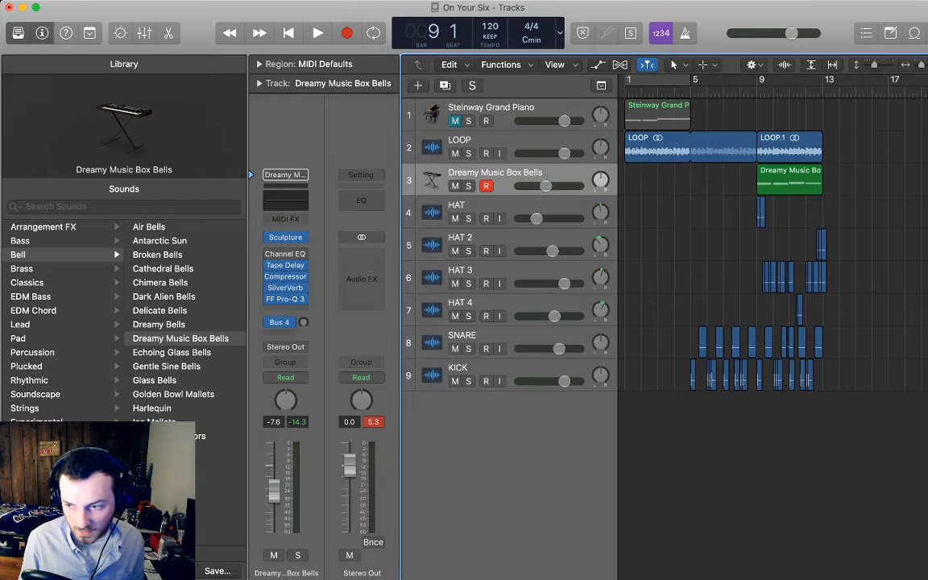
key(space)
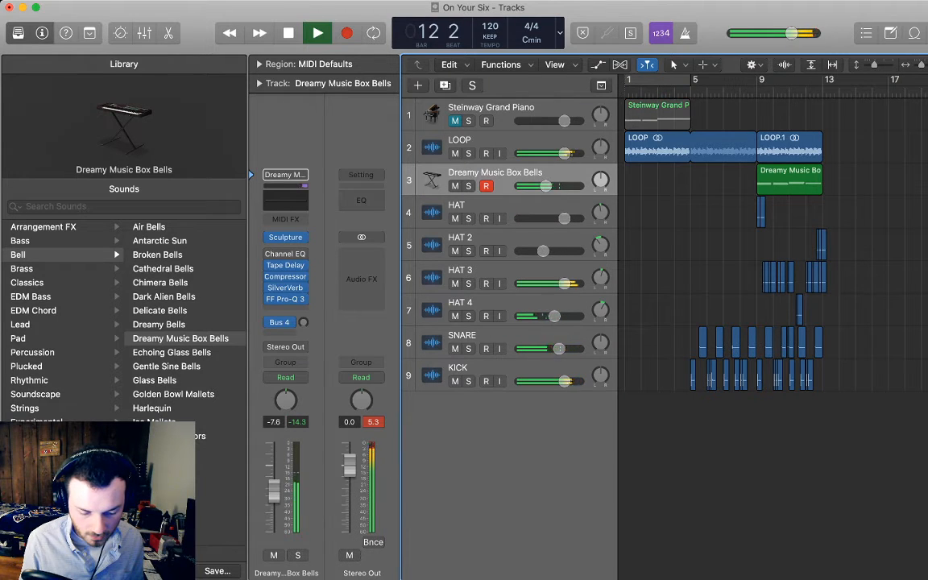
key(space)
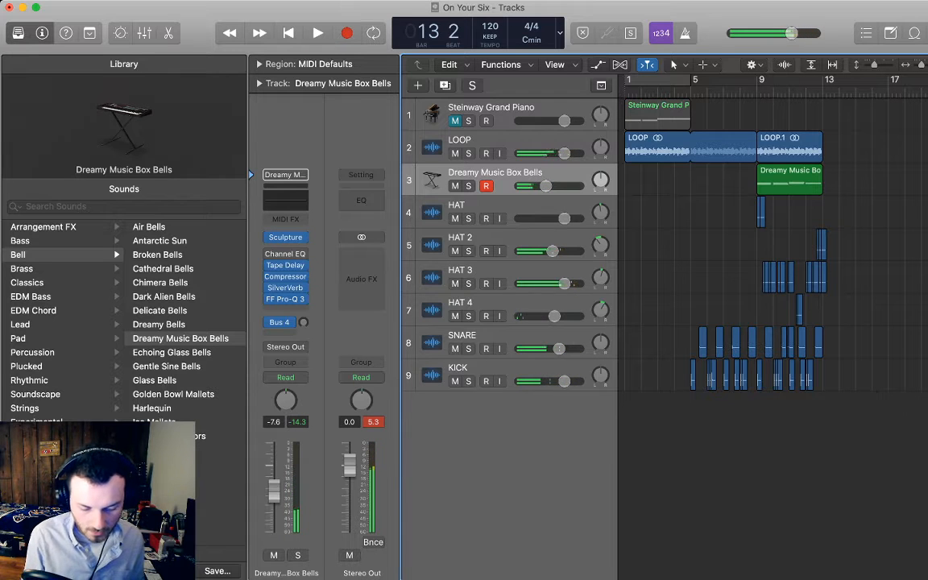
Play back the arrangement from bar 1
key(Return)
key(space)
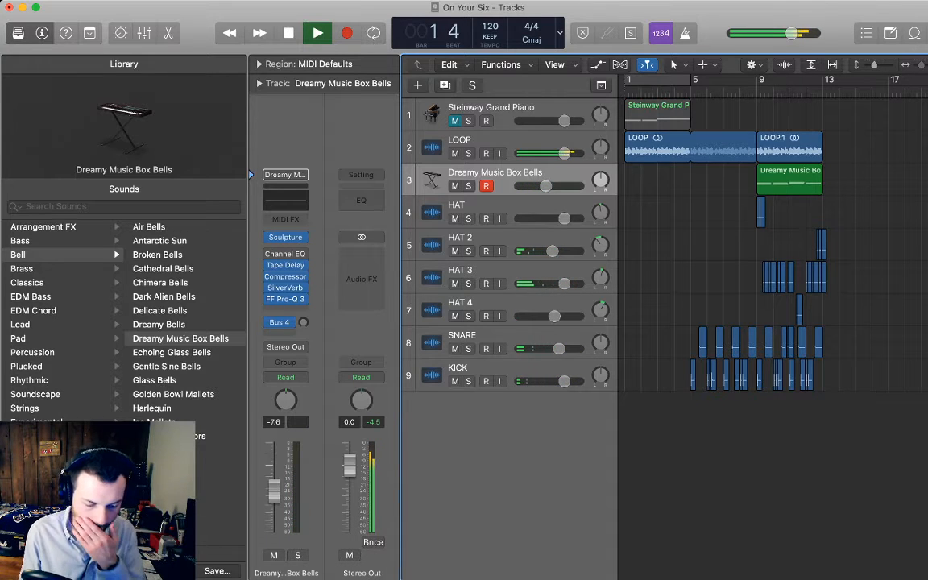
key(super+Left)
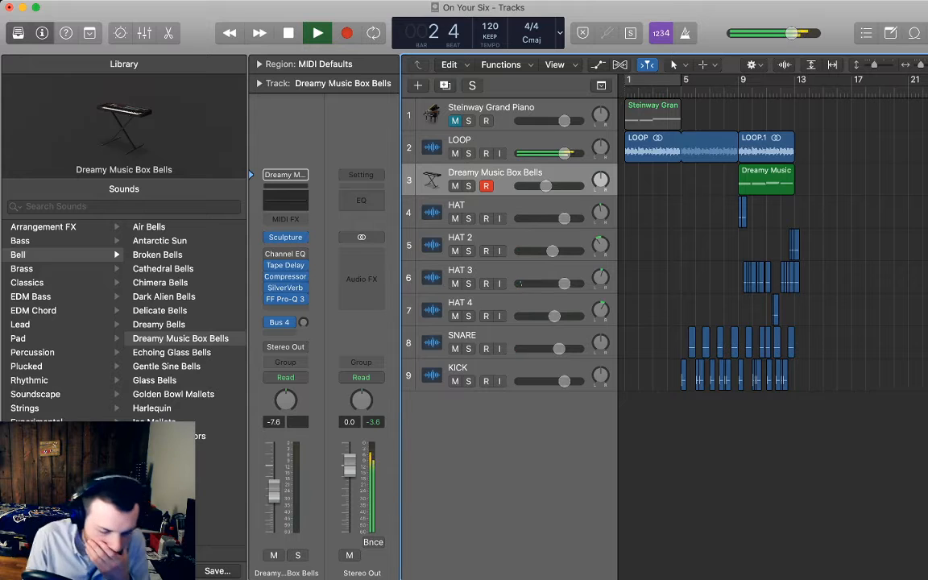
Stop playback and show the KICK track's Volume automation in place of its Band 1 frequency automation
click(483, 369)
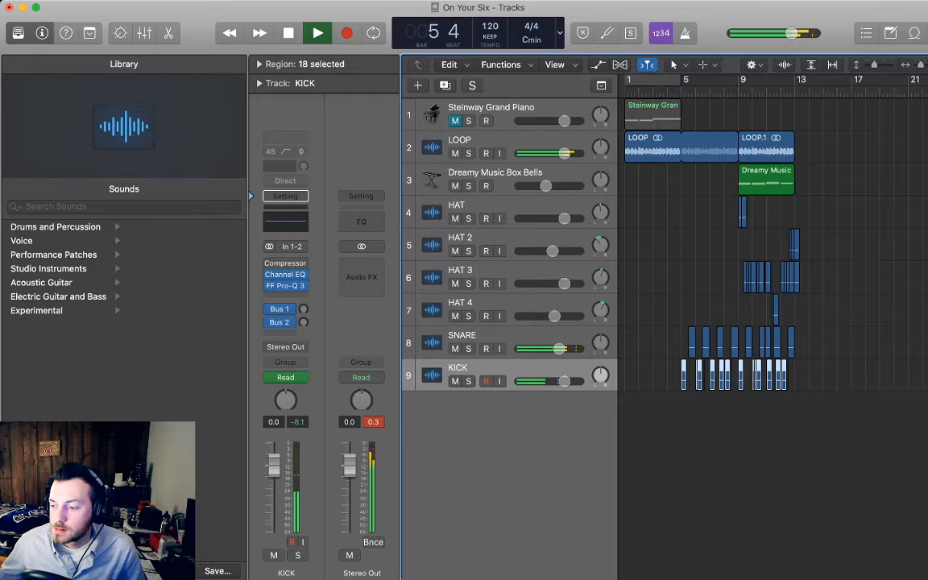
key(space)
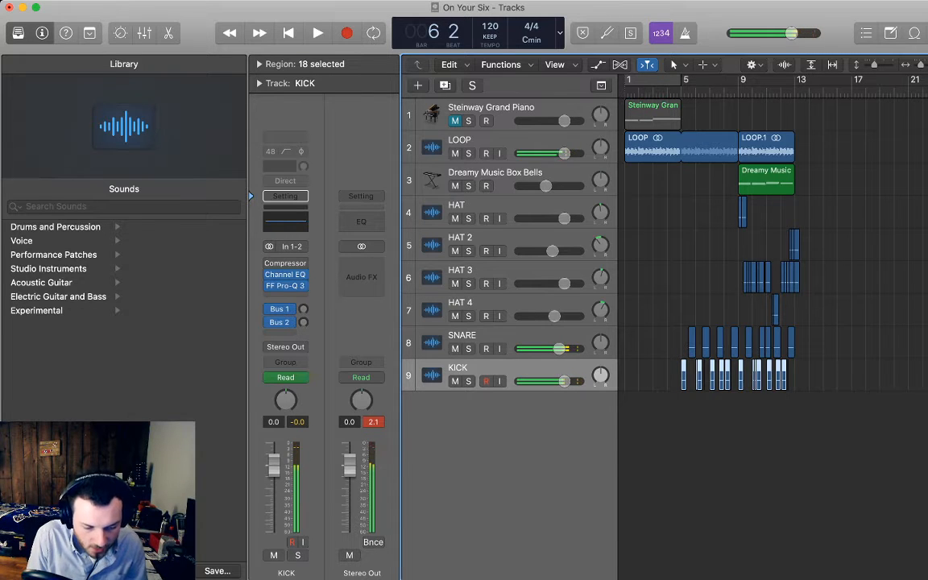
key(a)
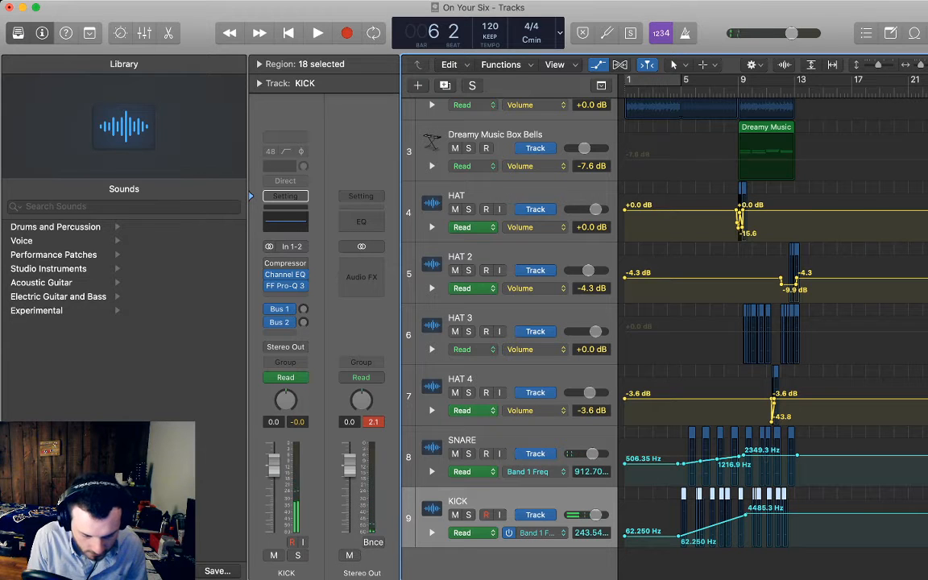
click(538, 532)
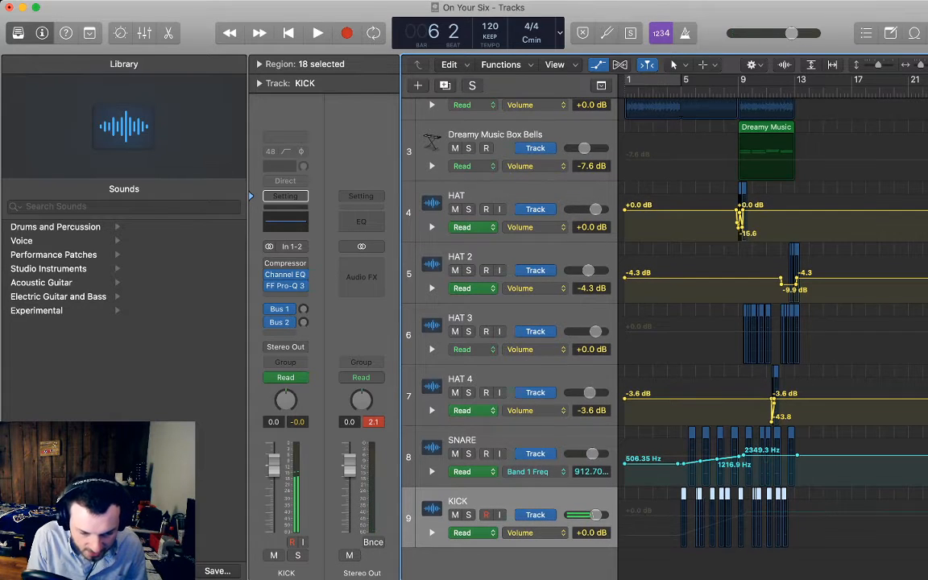
Add a volume automation dip to -8.5 dB around the first KICK region at bar 5 and audition it
key(comma)
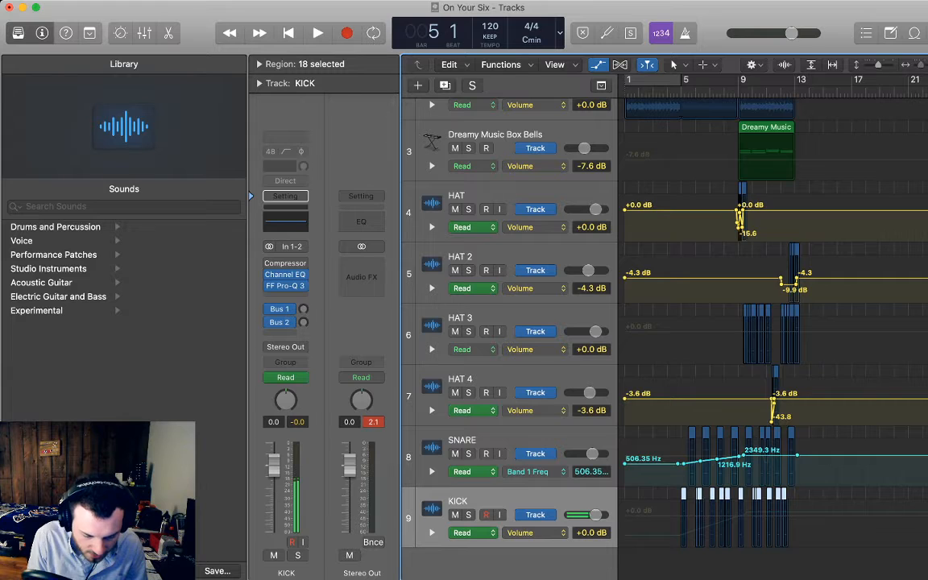
key(super+Right)
key(super+Right)
key(super+Right)
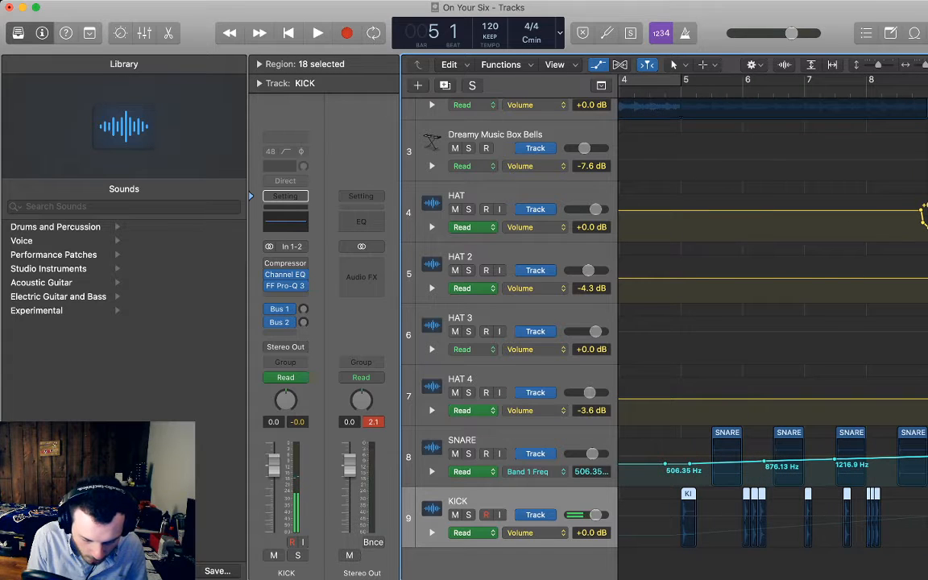
key(shift+super+a)
click(660, 516)
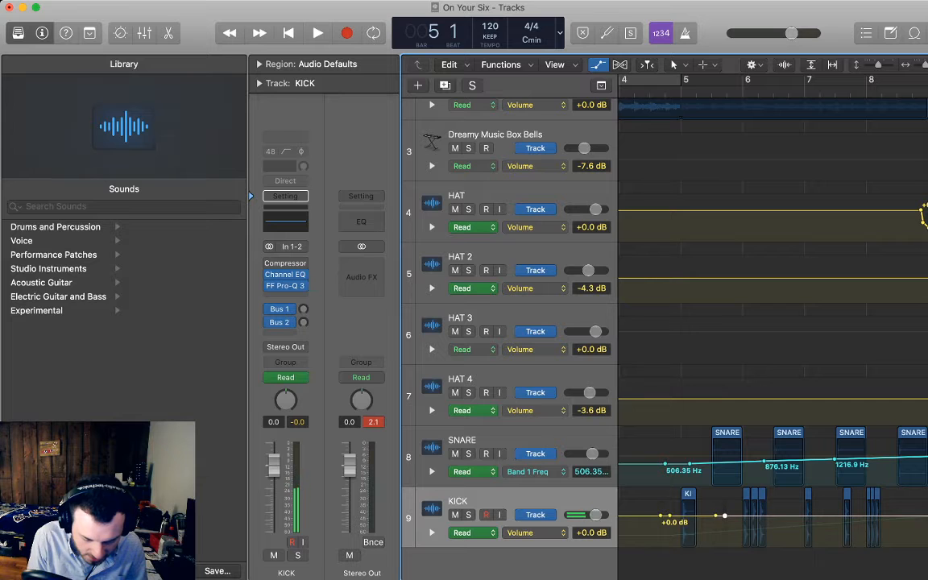
key(space)
key(space)
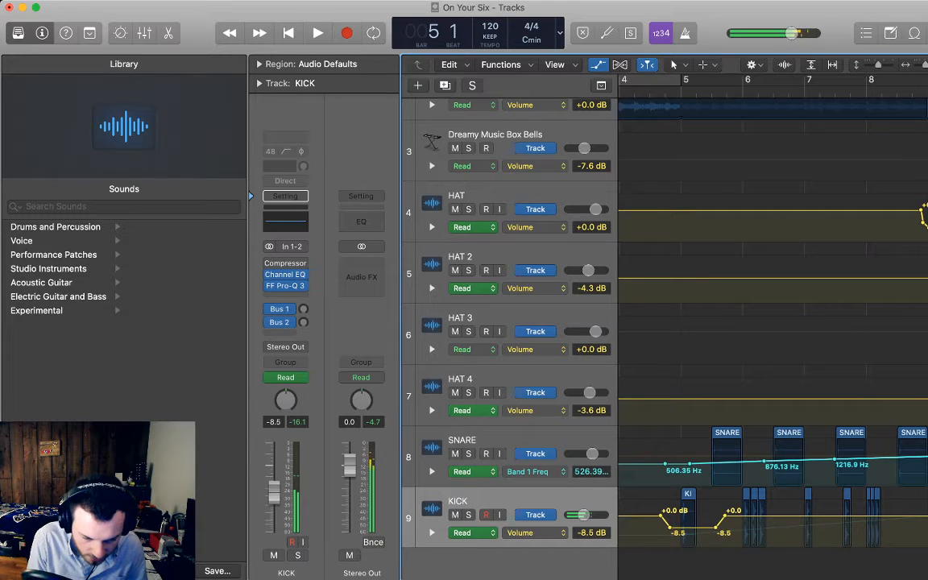
key(space)
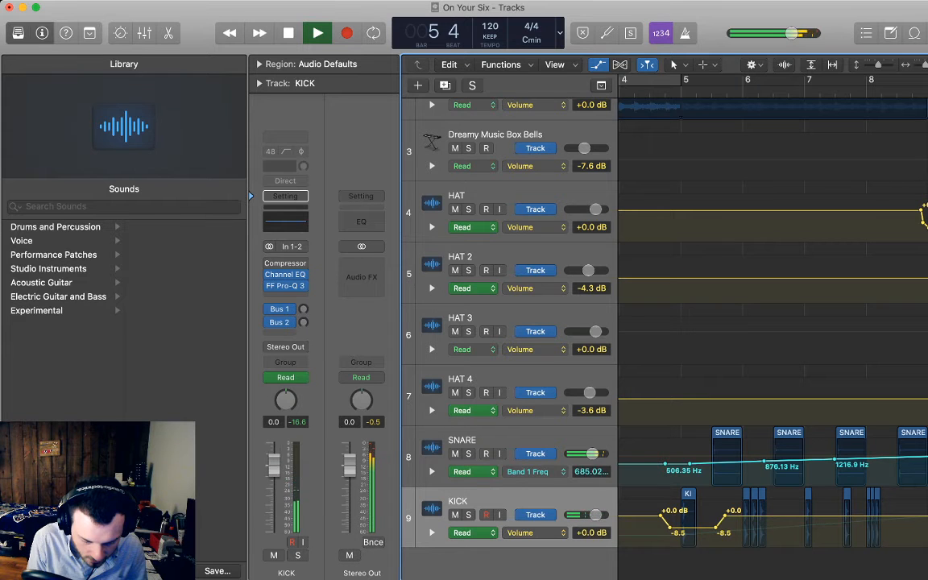
Pull the KICK volume dip around bar 5 down through -15.1 dB to -∞ dB, auditioning it between adjustments
drag(692, 528, 691, 534)
key(space)
key(space)
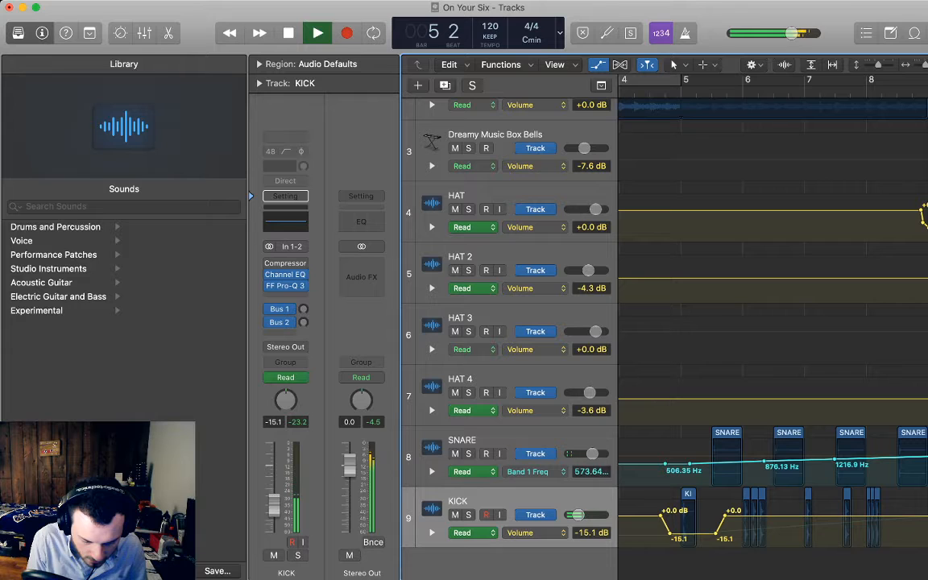
key(space)
drag(691, 534, 692, 543)
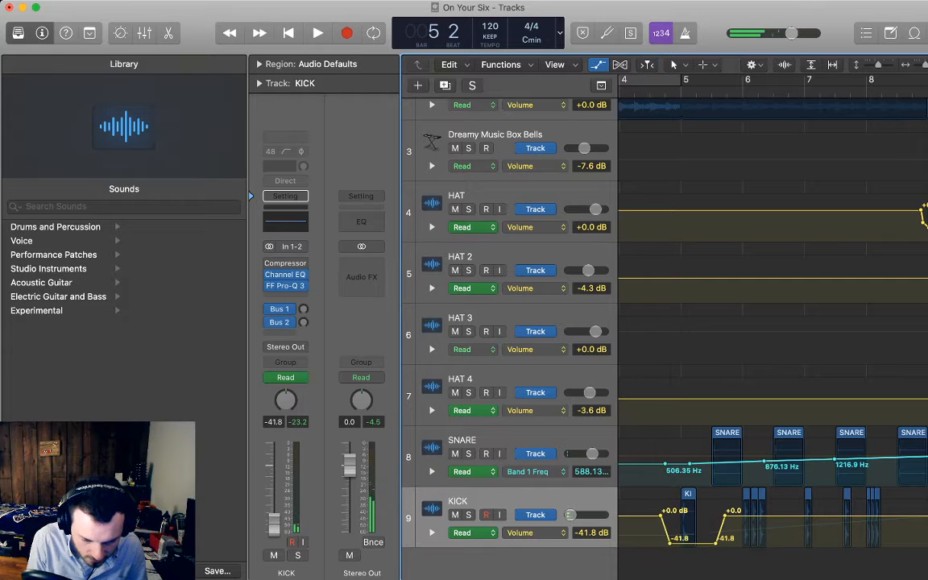
key(space)
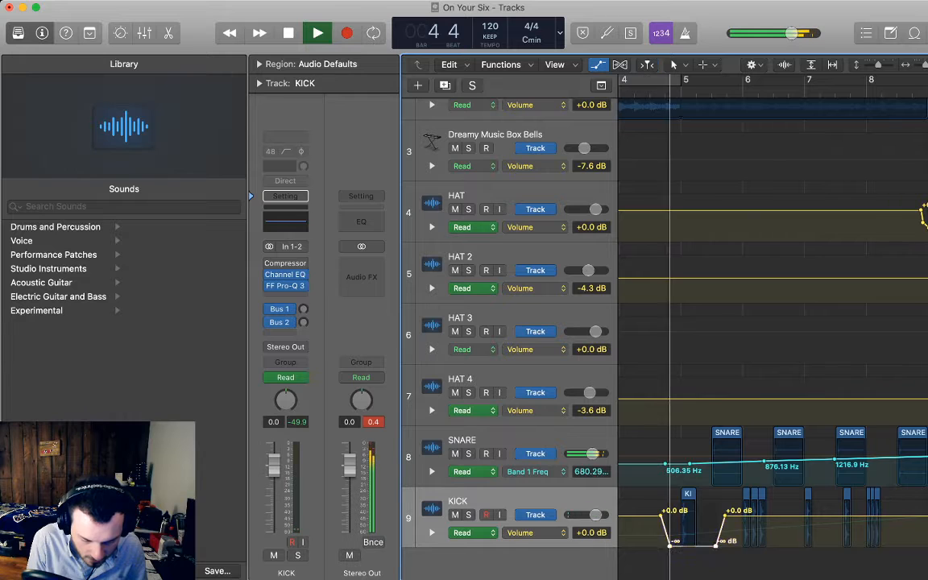
Listen to the arrangement through bar 14 and hide the track automation
key(super+Left)
key(super+Left)
key(super+Left)
key(super+Left)
key(super+Left)
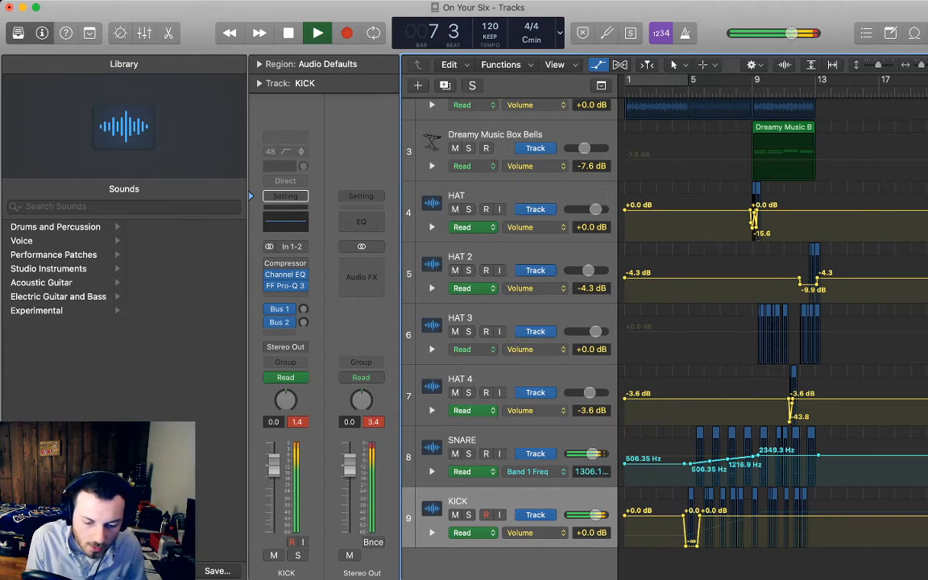
key(super+Left)
key(super+Left)
key(super+Left)
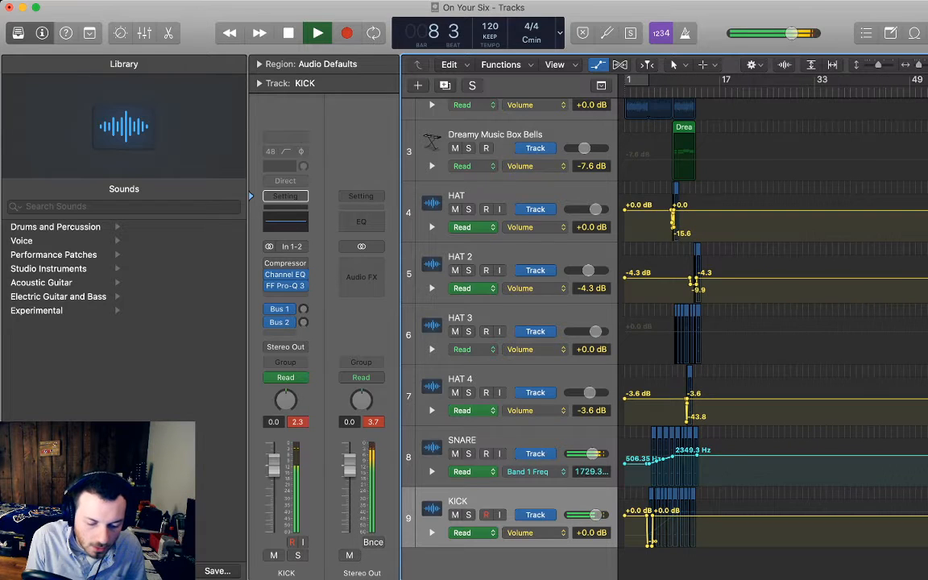
key(a)
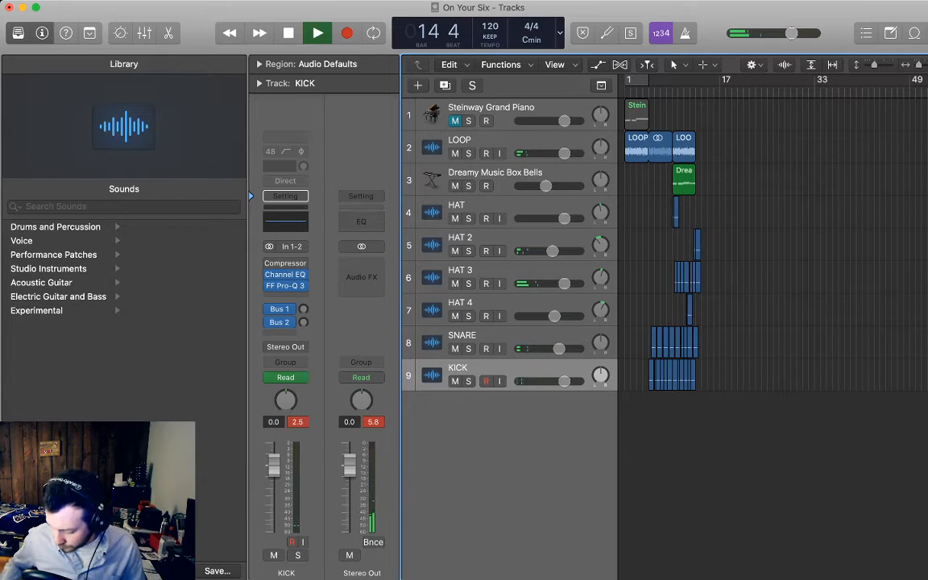
key(space)
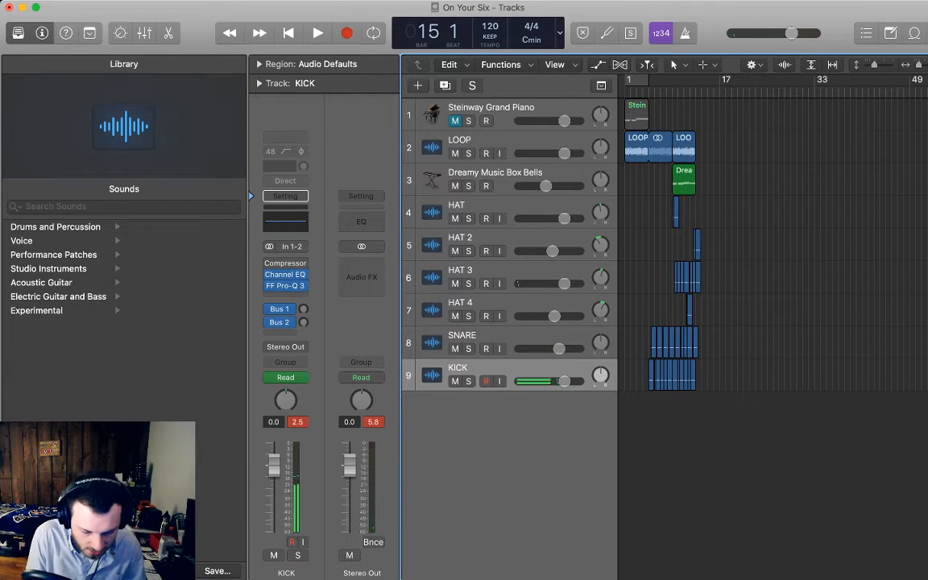
key(super+Tab)
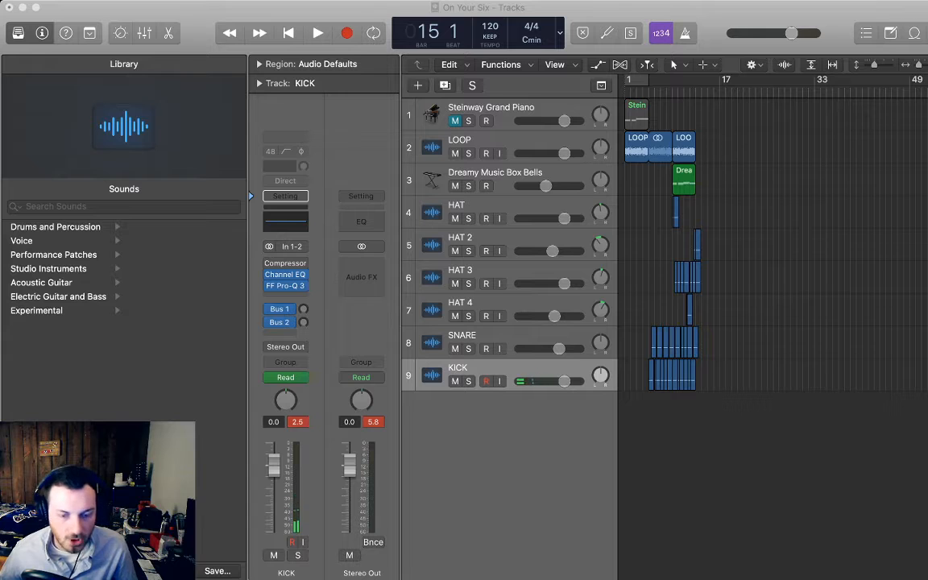
key(super+Tab)
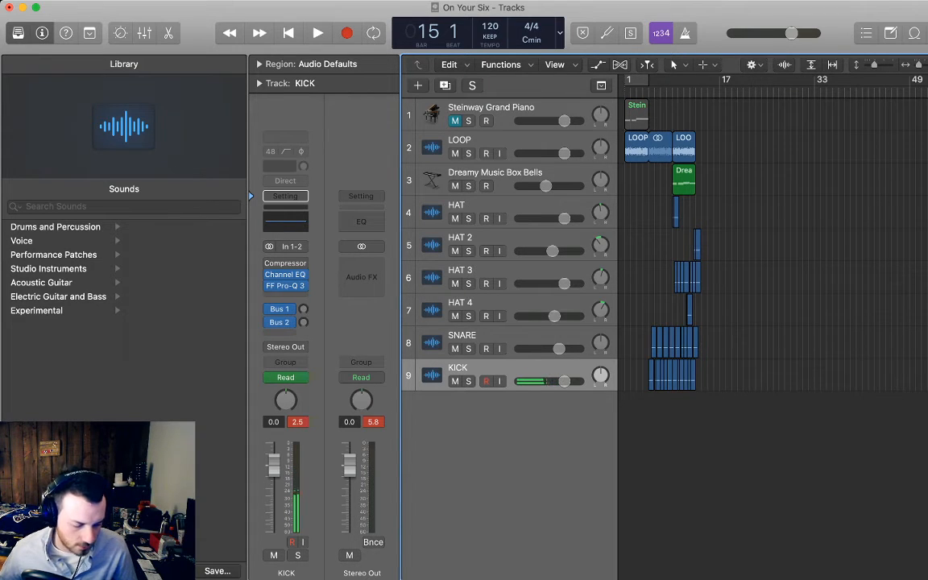
key(super+Tab)
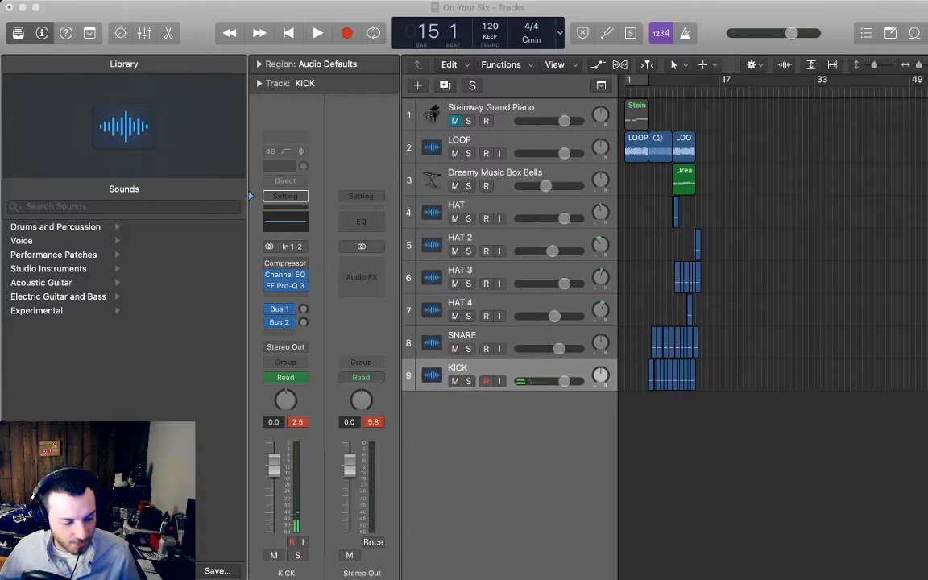
Play back the full arrangement from bar 1 through the end of bar 12
key(Return)
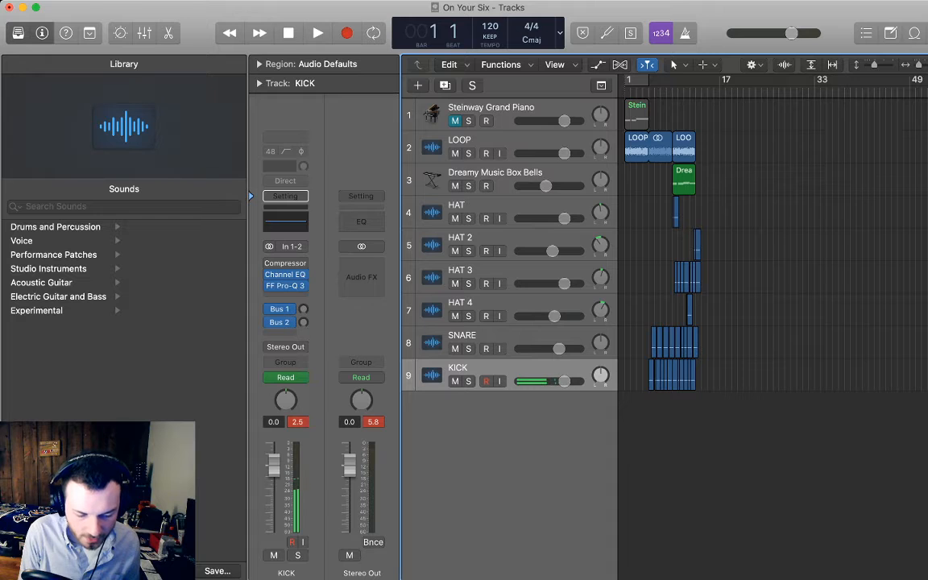
key(space)
key(super+Right)
key(super+Right)
key(super+Right)
key(super+Right)
key(super+Right)
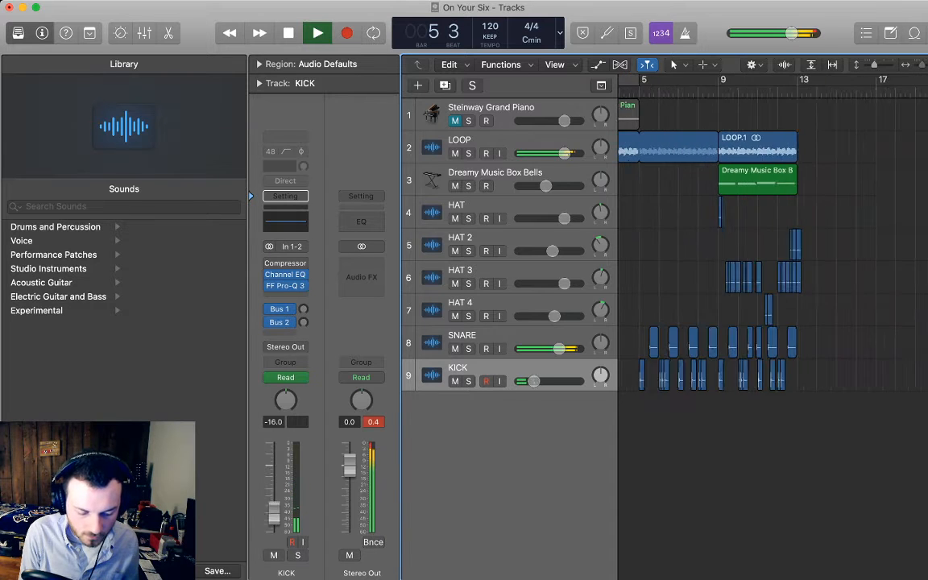
scroll(773, 242, right, 2)
scroll(773, 242, right, 1)
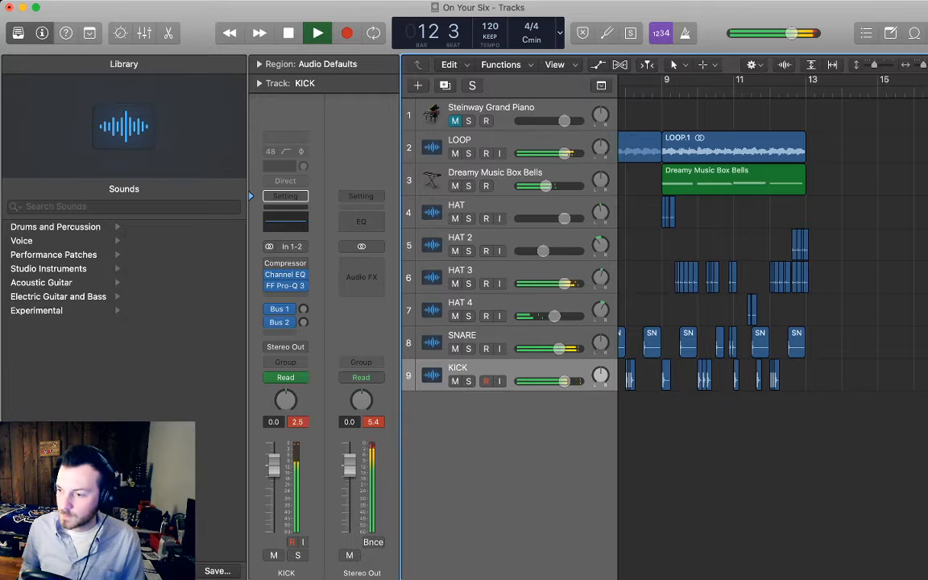
key(space)
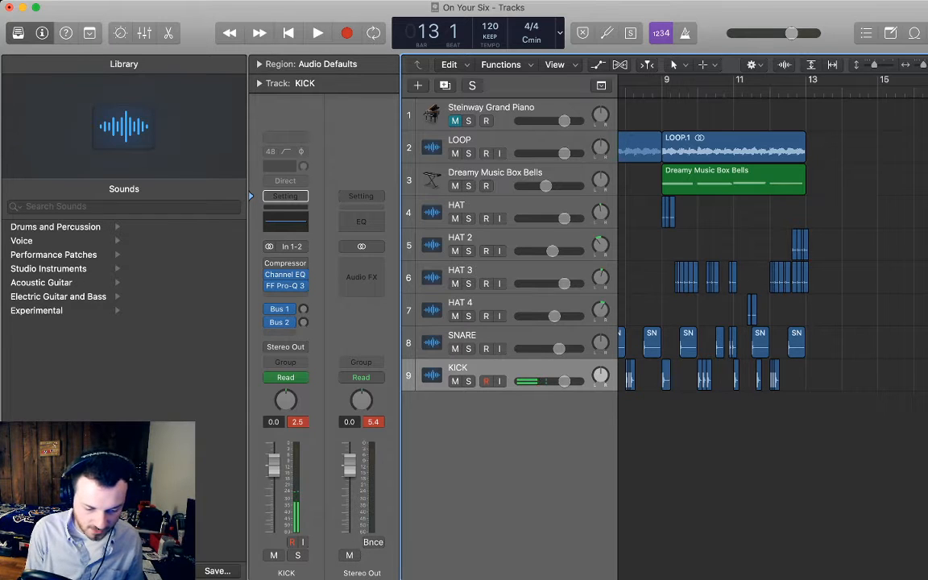
Replay the last section of the arrangement around bars 11 and 12
key(space)
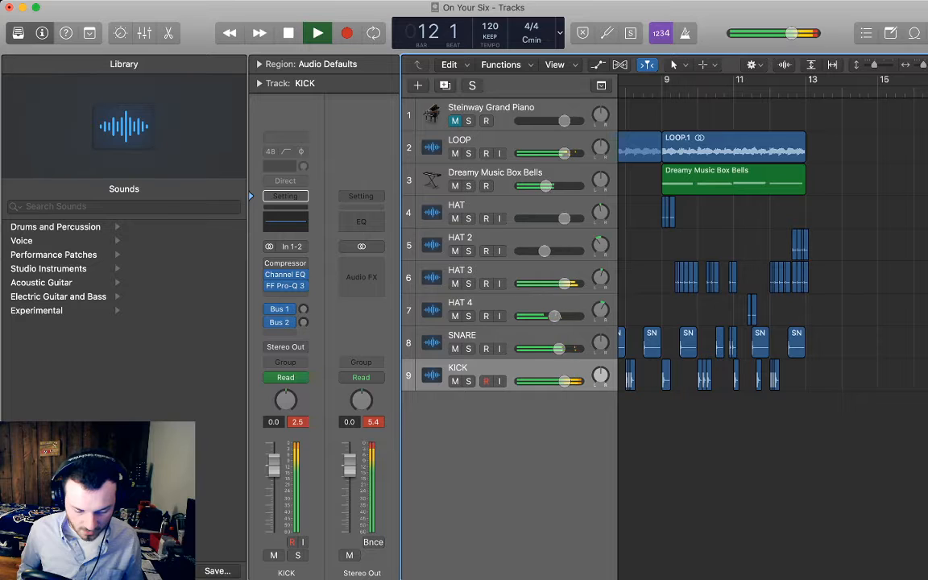
key(space)
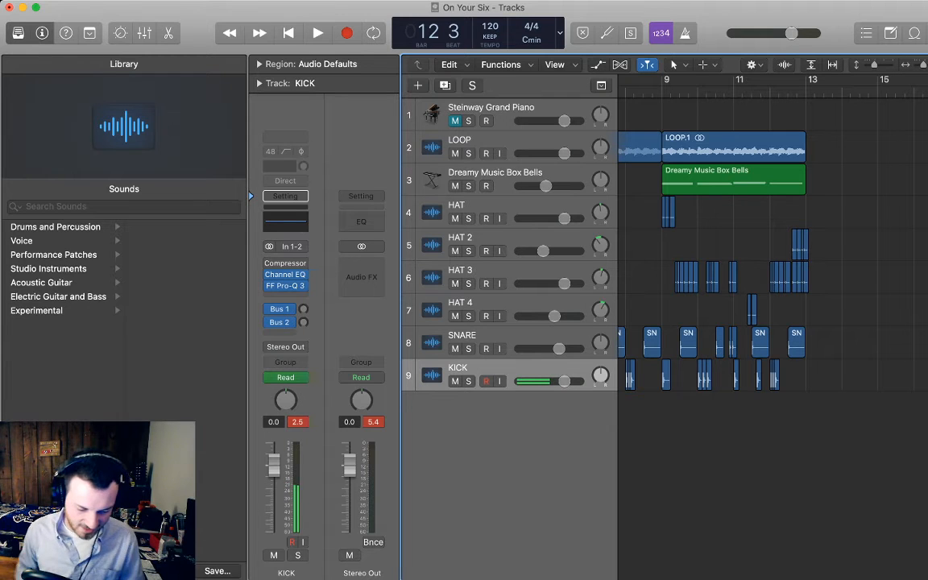
key(space)
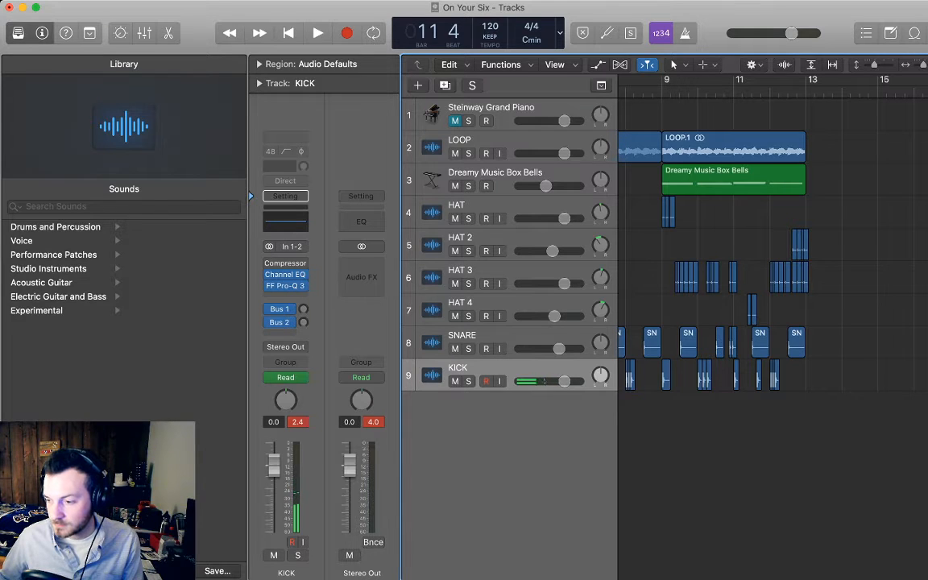
Import the On Your Six 808 audio file onto a new track at bar 9 and lower that track's volume
key(super+Tab)
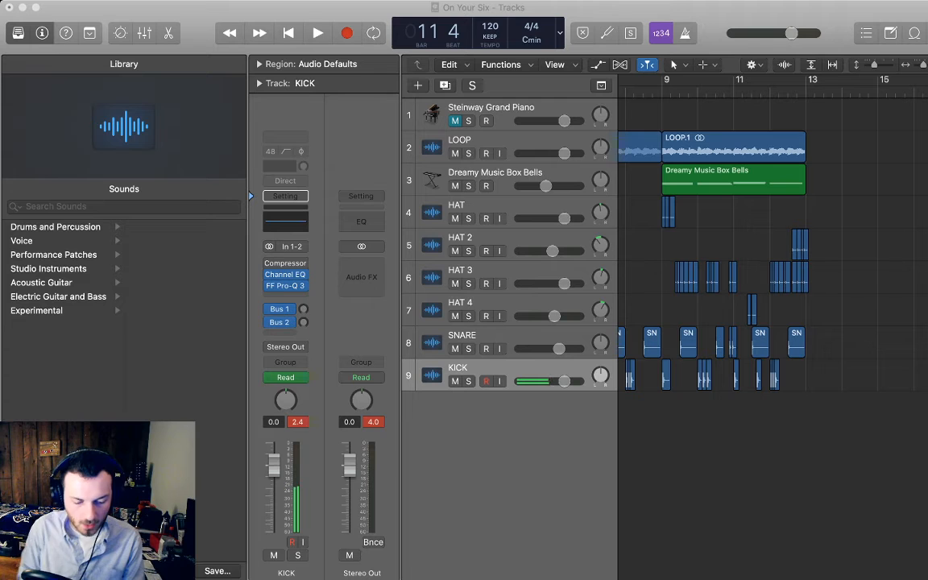
drag(927, 407, 663, 407)
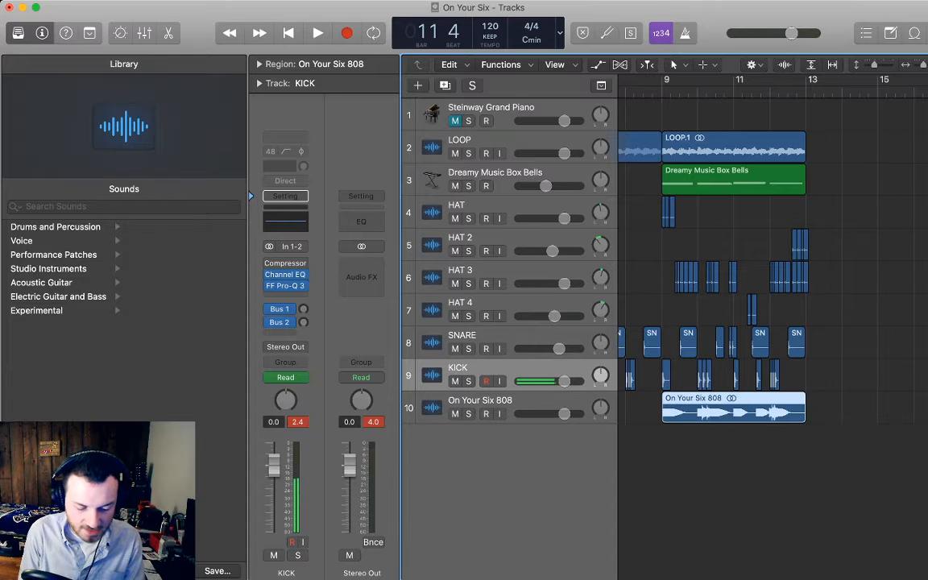
drag(564, 415, 552, 414)
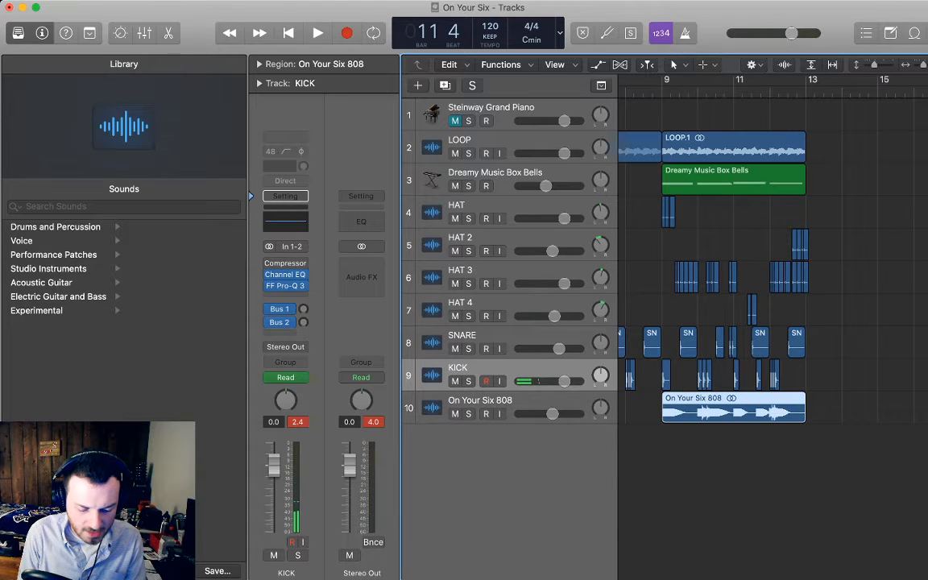
click(804, 414)
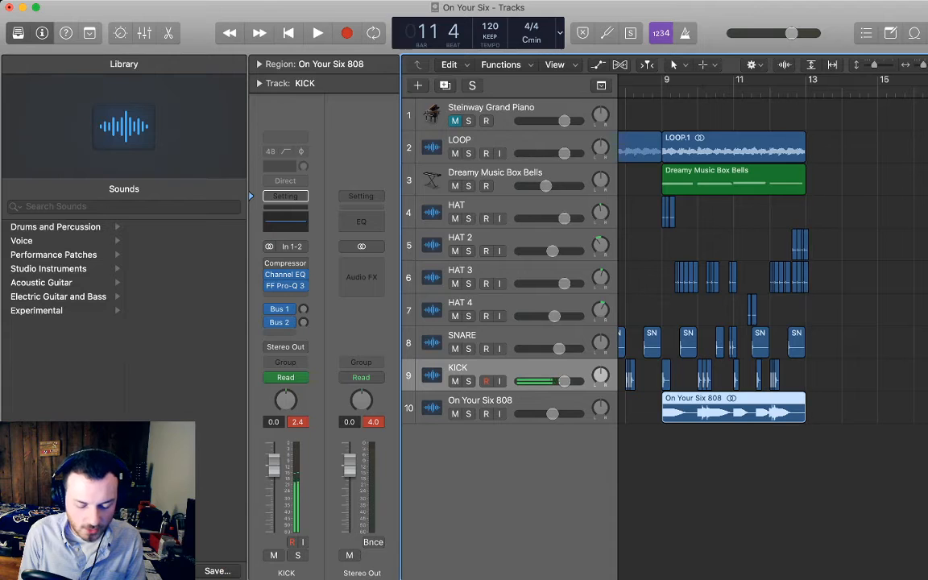
click(758, 475)
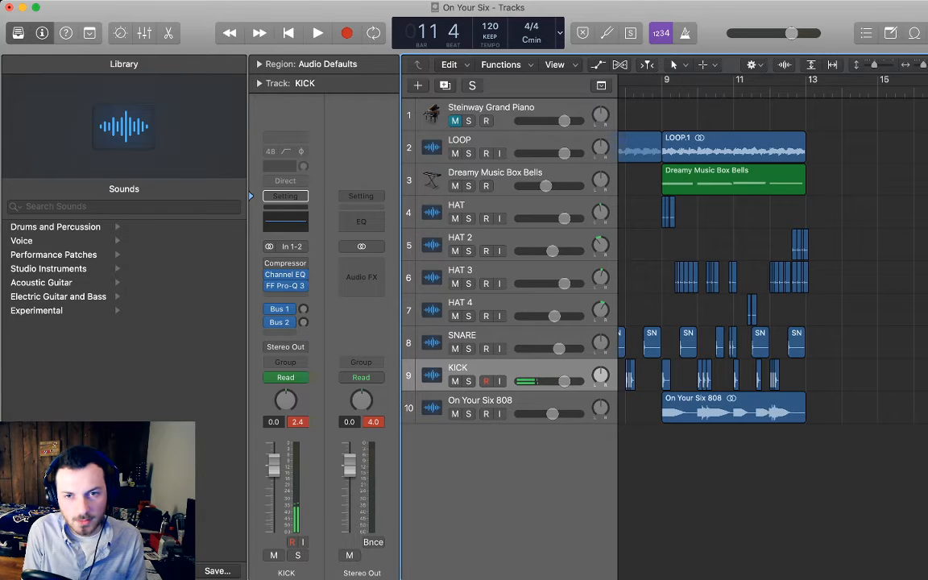
Play back the mix from bar 9 with the 808 and raise the 808 track's volume to 1.0 dB
key(Return)
key(space)
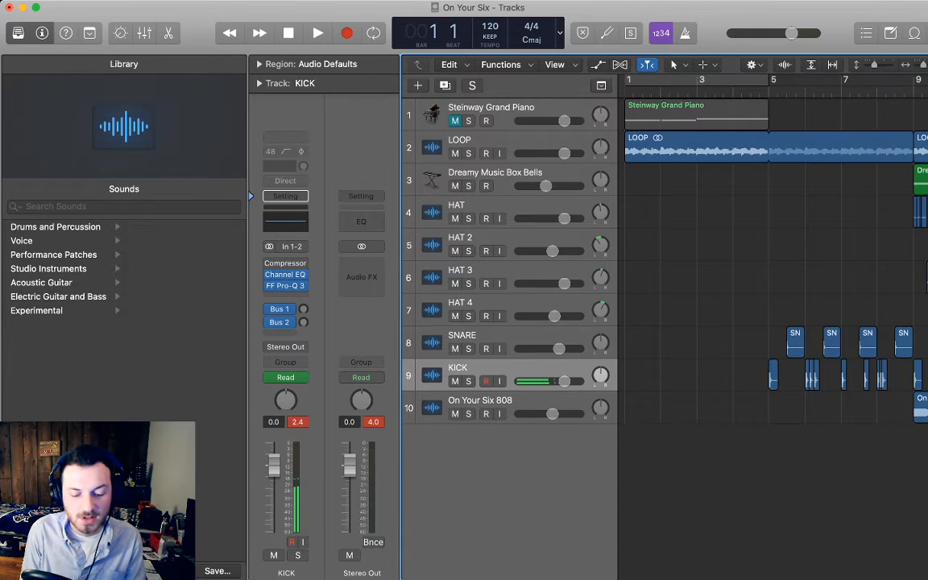
scroll(774, 258, right, 5)
click(761, 91)
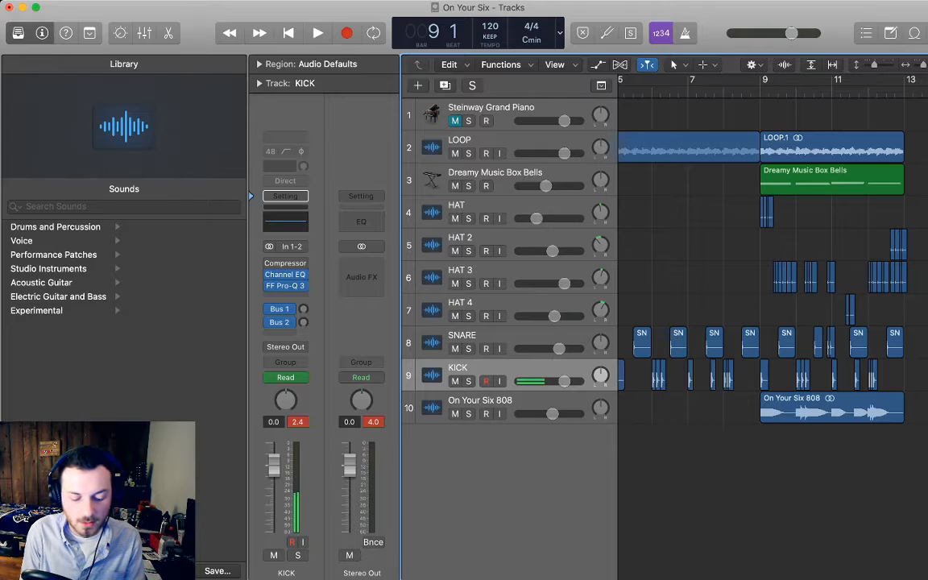
key(space)
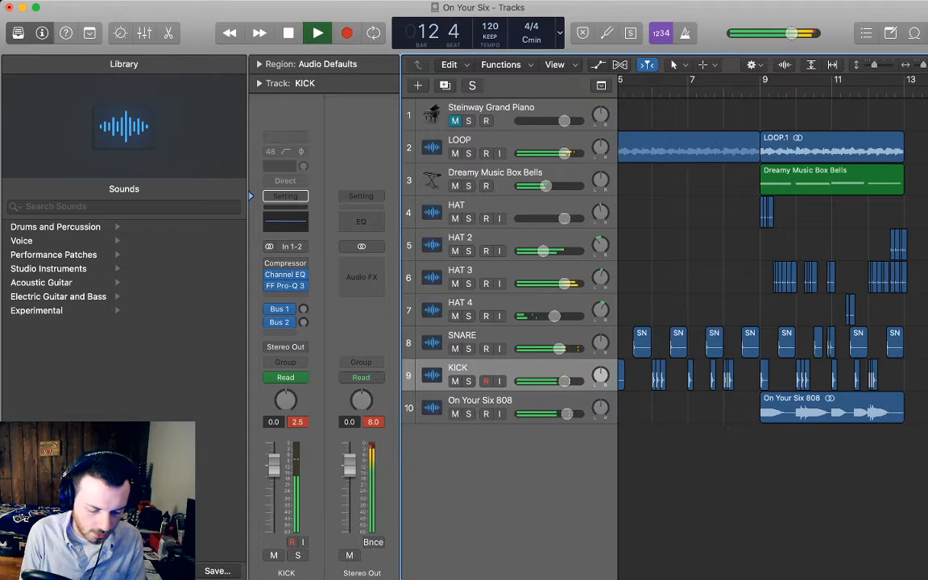
key(space)
Rename the On Your Six 808 track as 808
key(Down)
key(shift+Return)
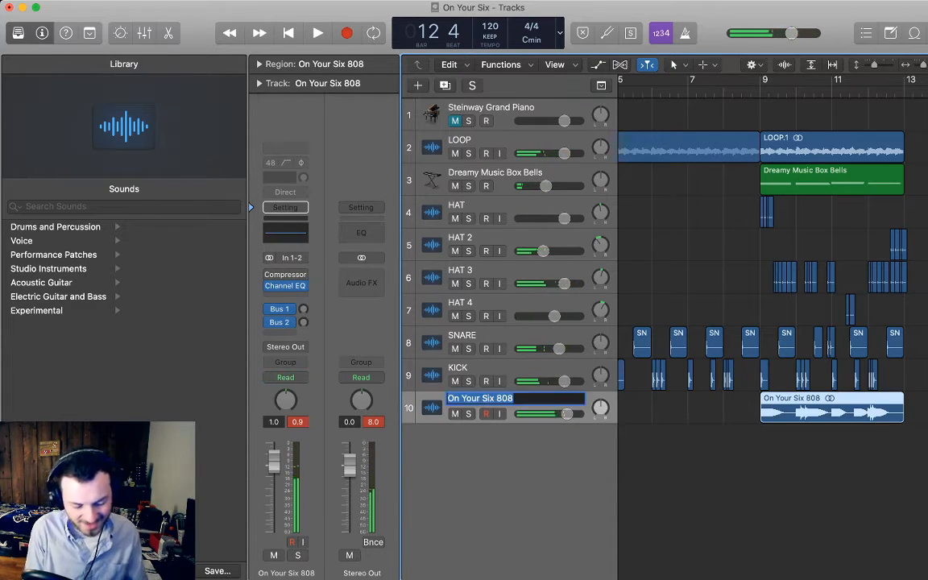
text(808)
key(Return)
click(764, 471)
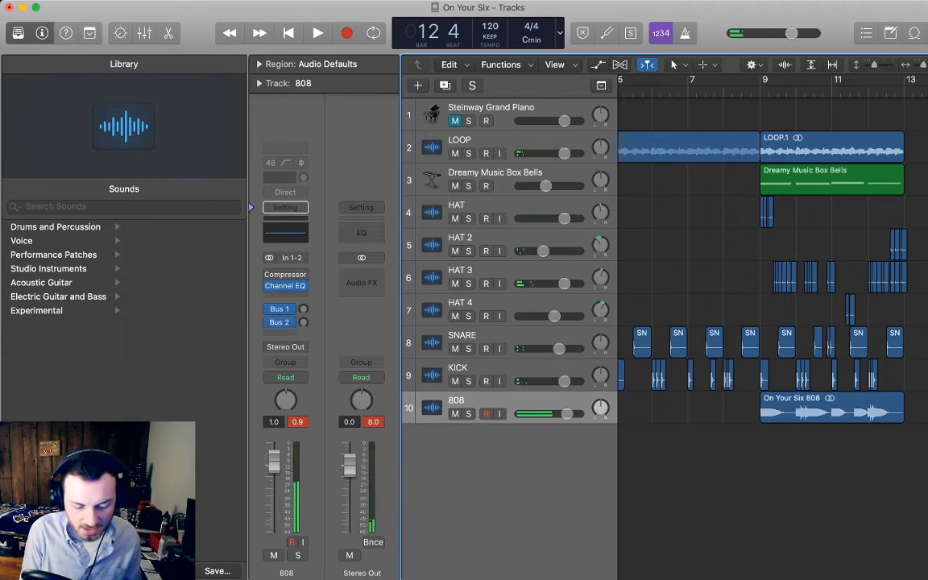
Play back the full mix from bar 9 into bar 10
click(764, 91)
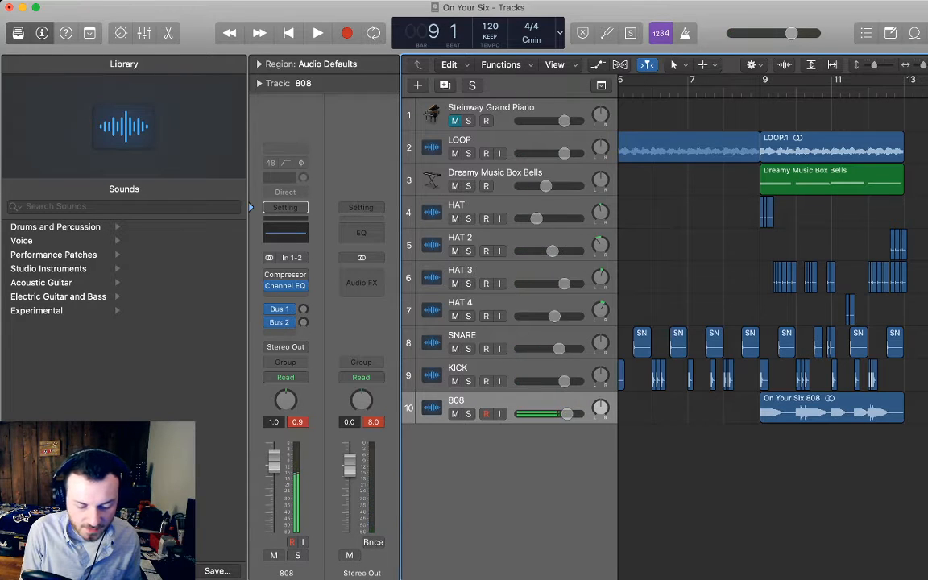
key(super+Right)
key(space)
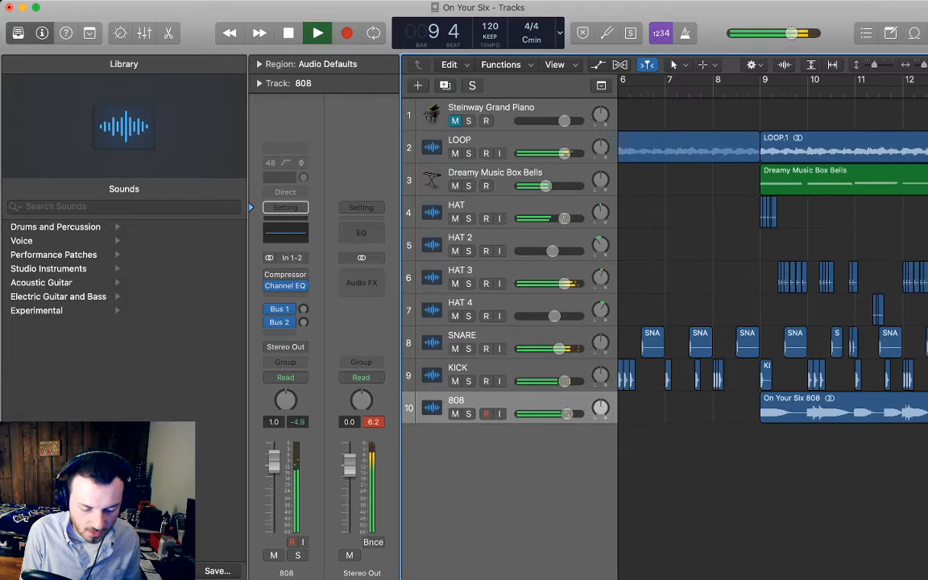
key(space)
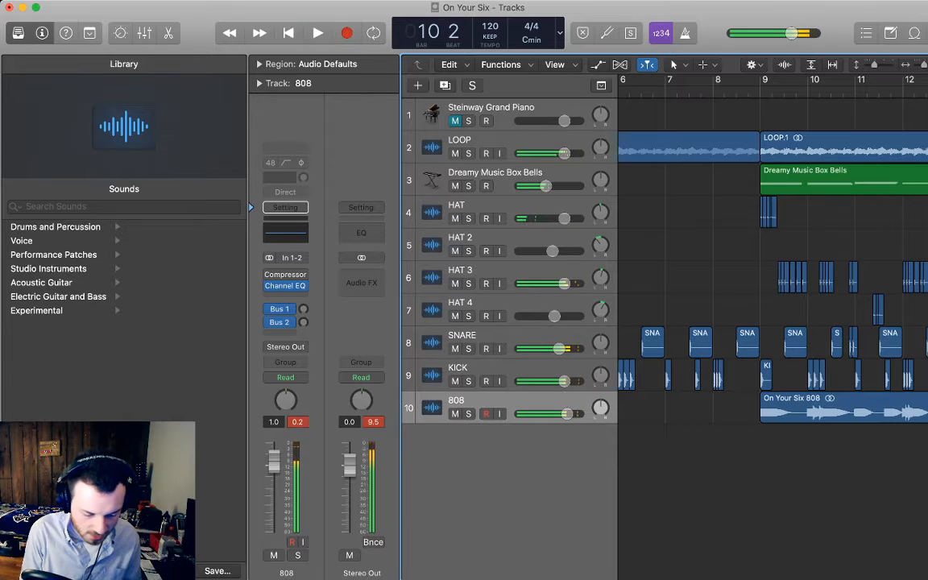
Solo the 808 track and listen to its part on its own
key(s)
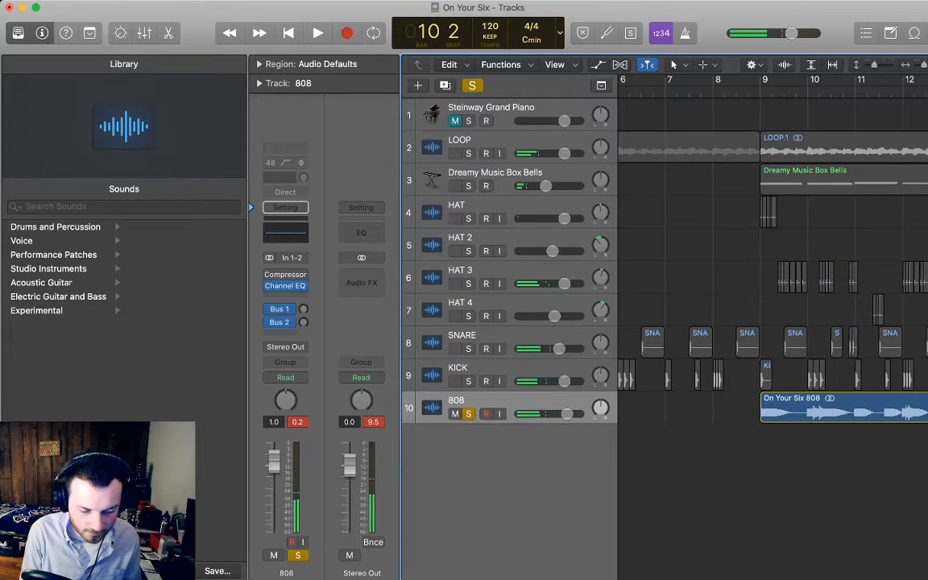
key(space)
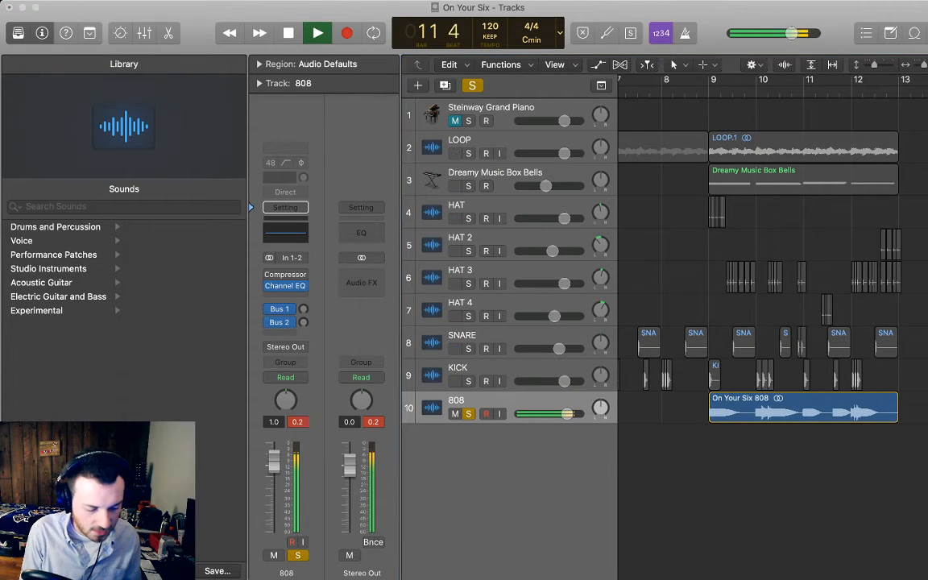
key(space)
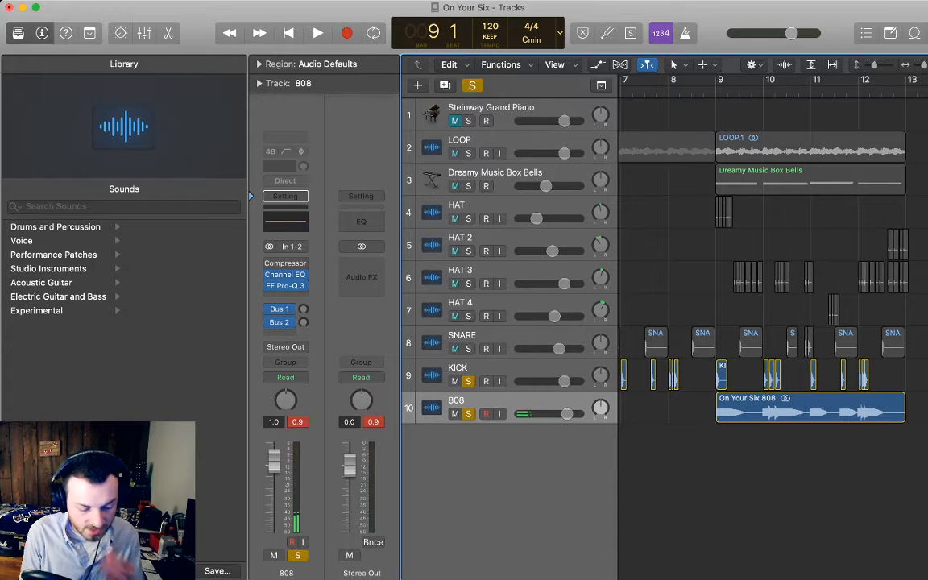
Activate the Compressor on the 808 track and play the soloed kick and 808 together from bar 9
mouse_move(271, 263)
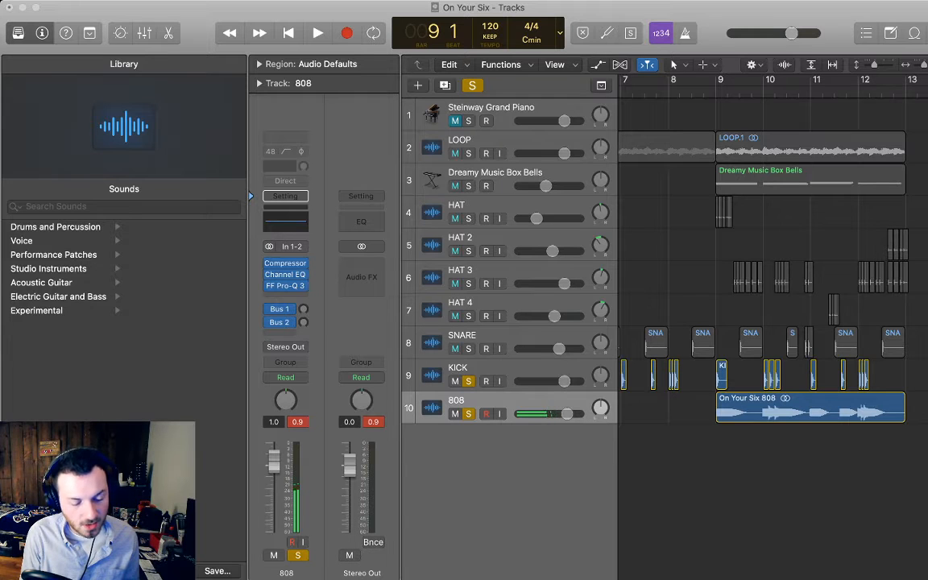
key(super+Tab)
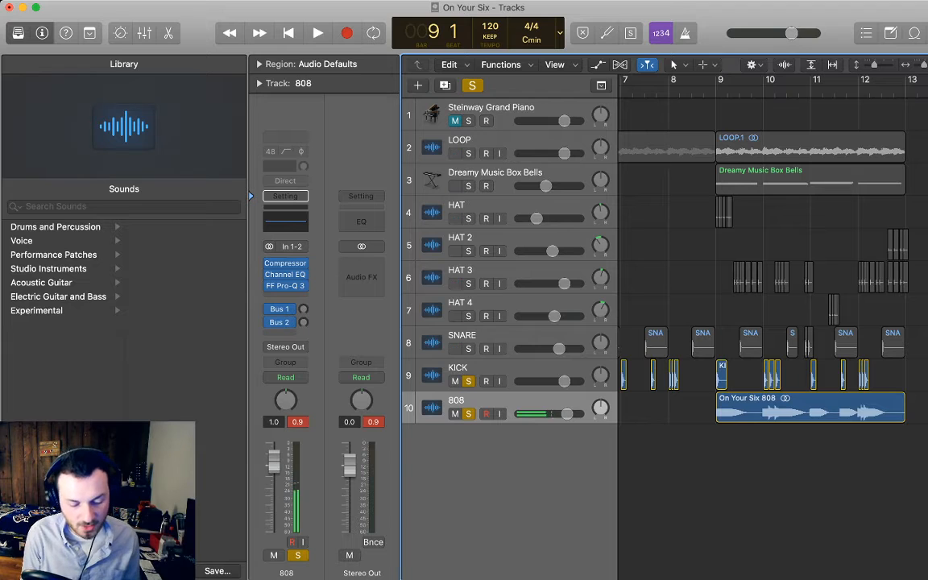
key(space)
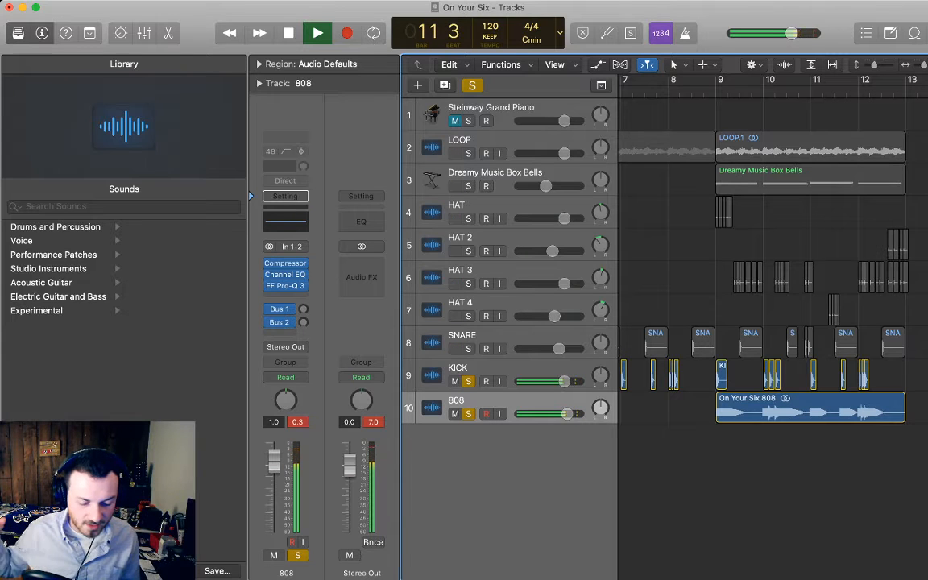
key(space)
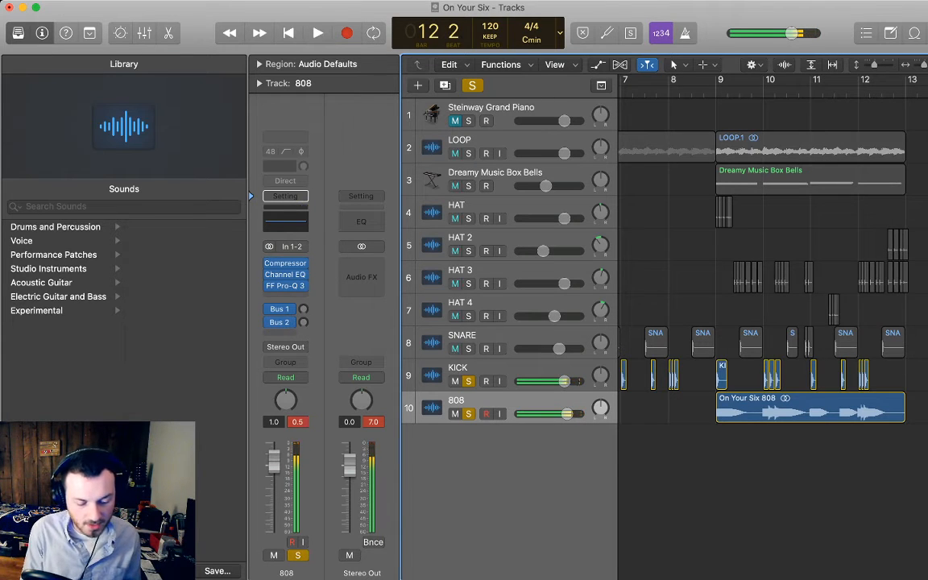
Raise the 808 track's volume to 2.0 dB, clear all solos and play back the full mix
drag(274, 462, 274, 458)
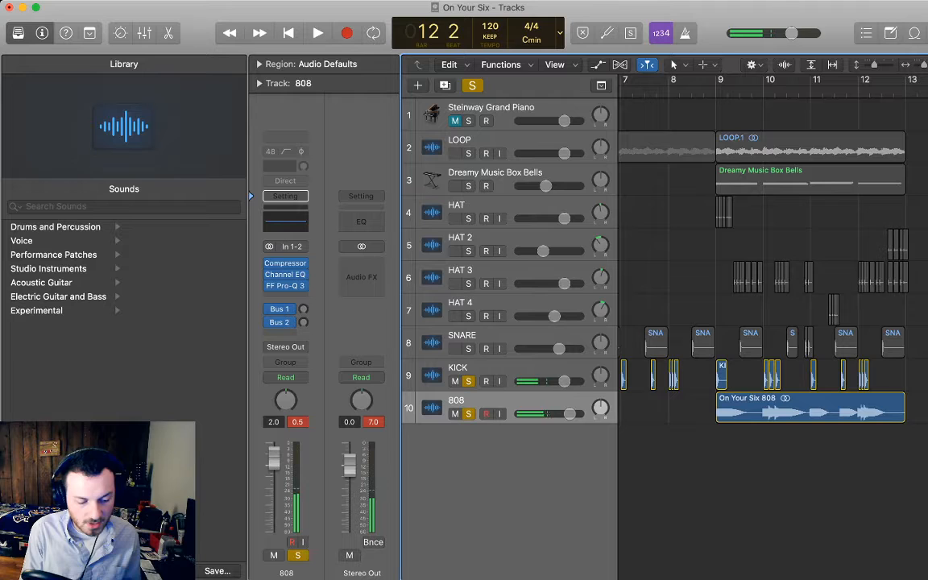
click(472, 86)
key(space)
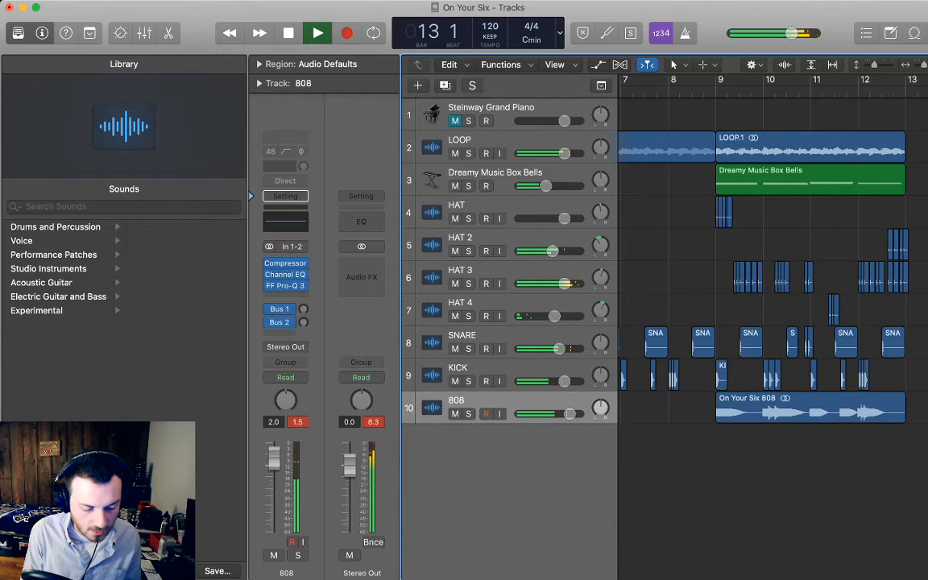
key(space)
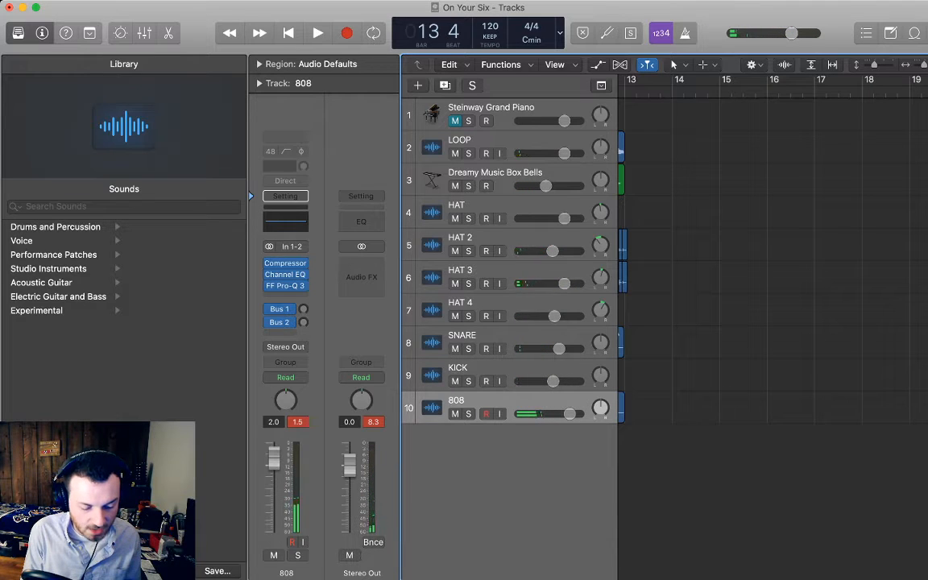
Raise the 808 track's volume to 4.2 dB and re-enter its name as 808
drag(570, 415, 575, 414)
double_click(516, 400)
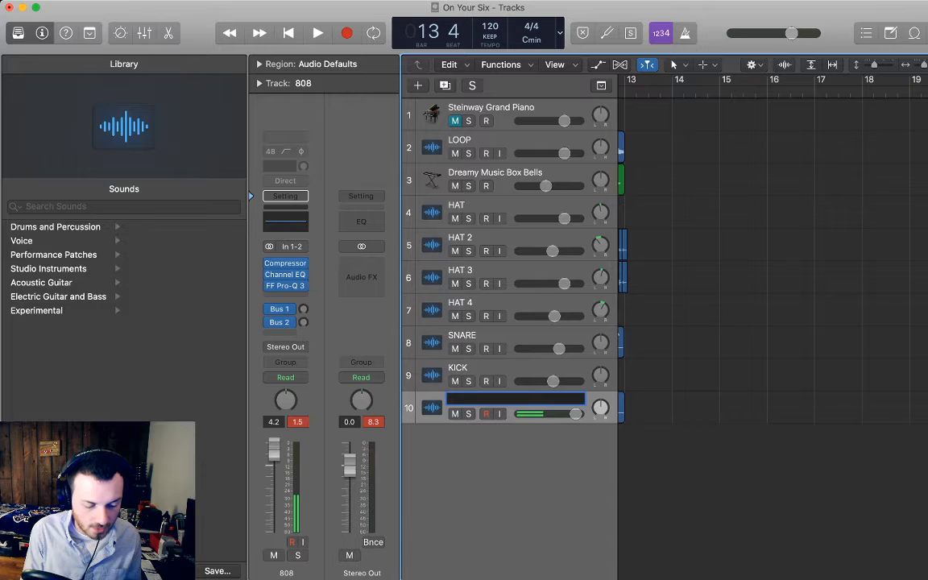
text(808)
key(Return)
Play back the whole arrangement from bar 1 through bar 12, briefly showing the track automation
key(Return)
key(space)
key(super+Left)
key(super+Left)
key(super+Left)
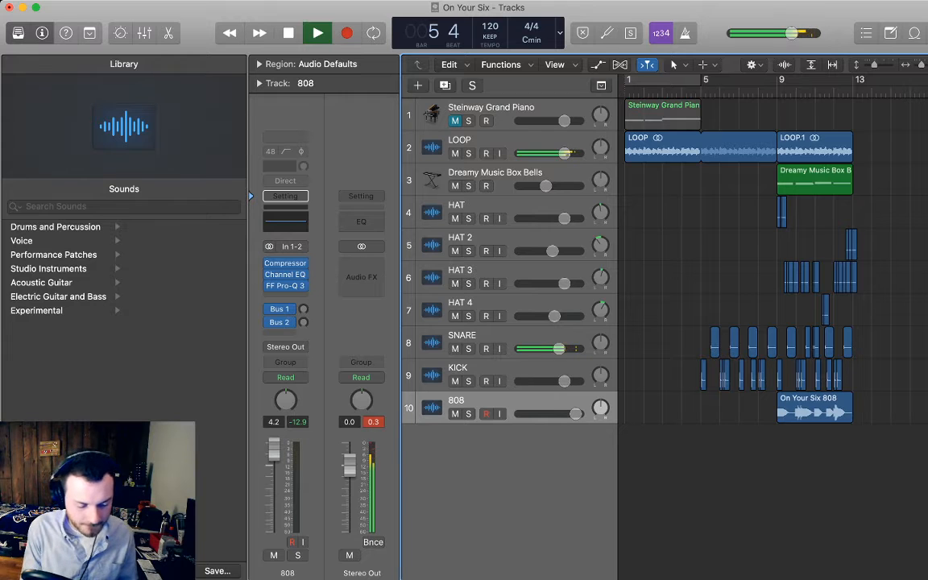
scroll(774, 257, right, 3)
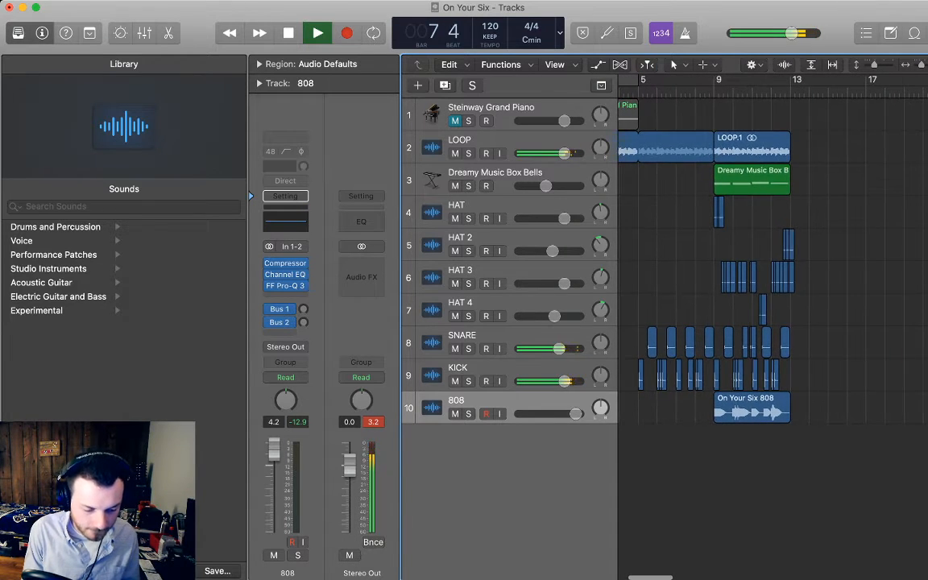
key(a)
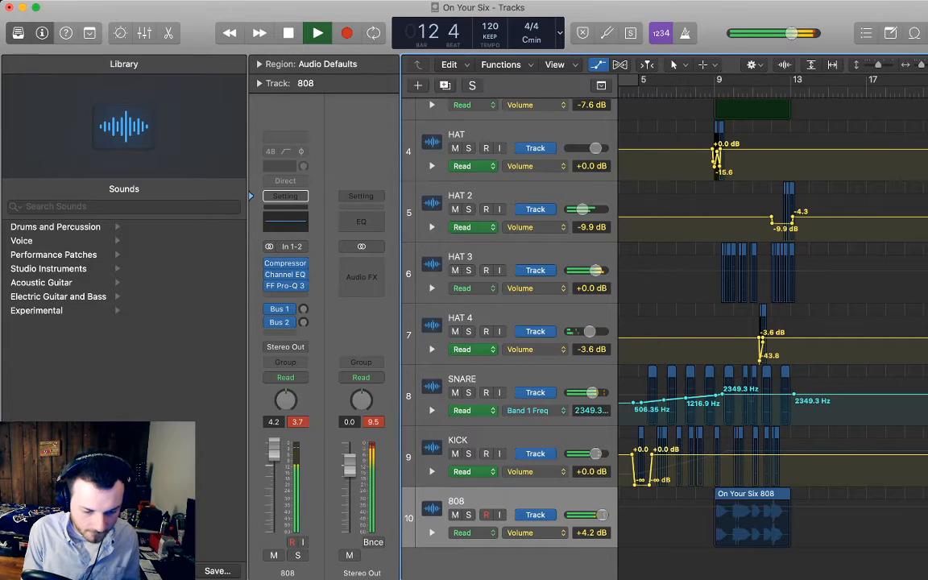
key(space)
key(a)
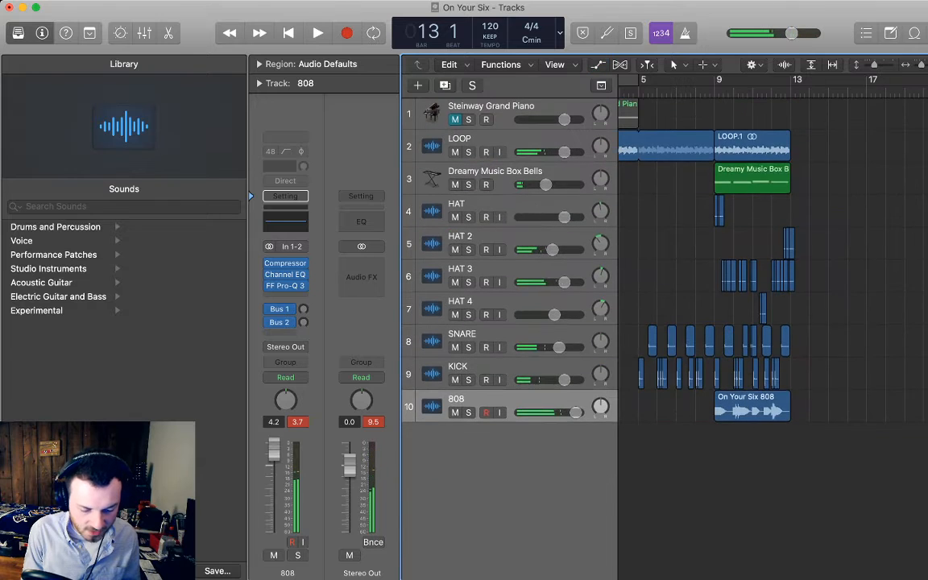
Show the track automation, open the 808 track's Compressor and play back bars 9 to 12
key(super+Right)
key(super+Right)
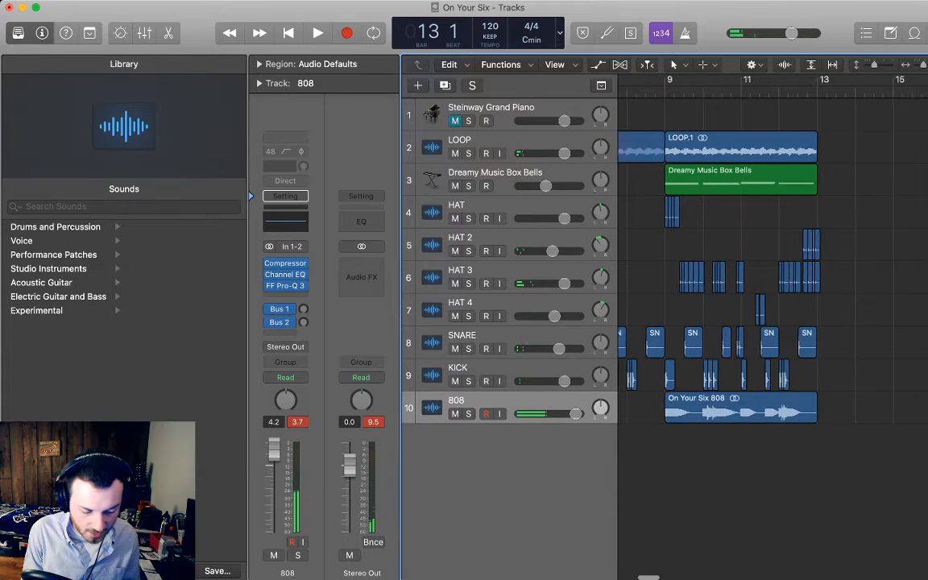
key(a)
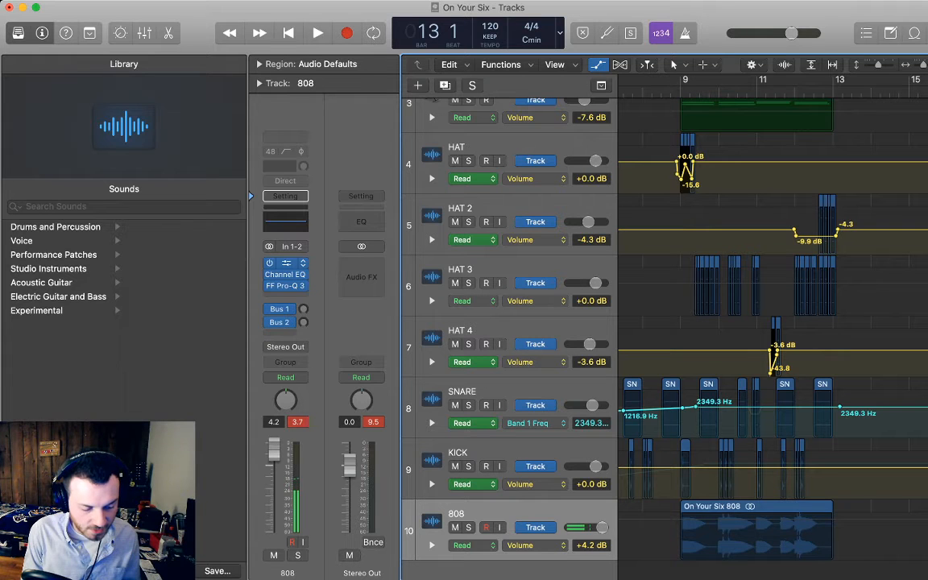
click(286, 264)
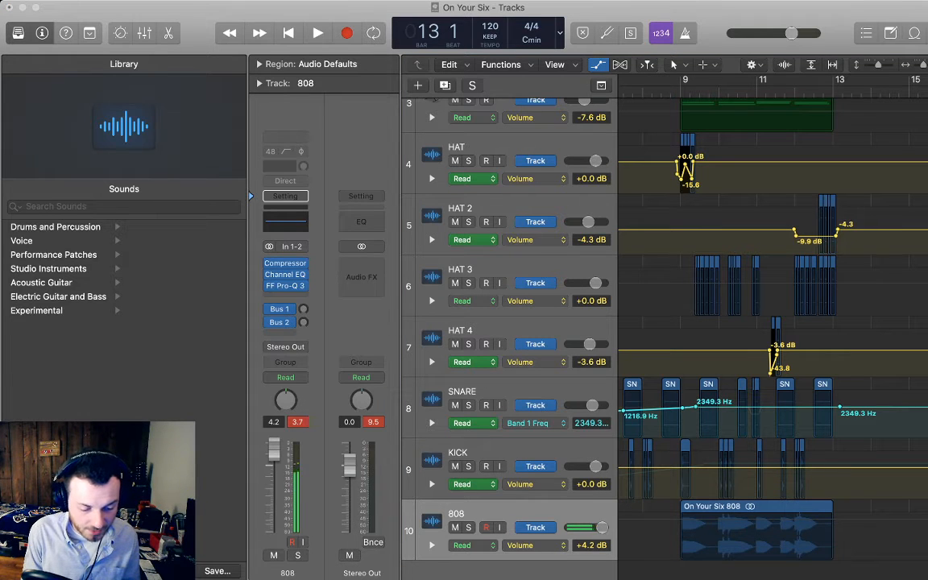
key(space)
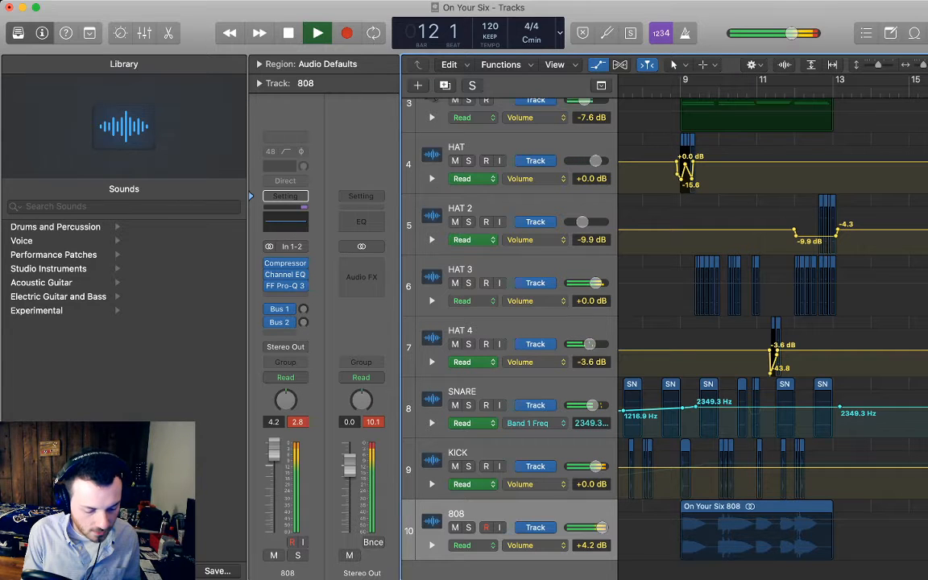
scroll(665, 322, down, 1)
key(space)
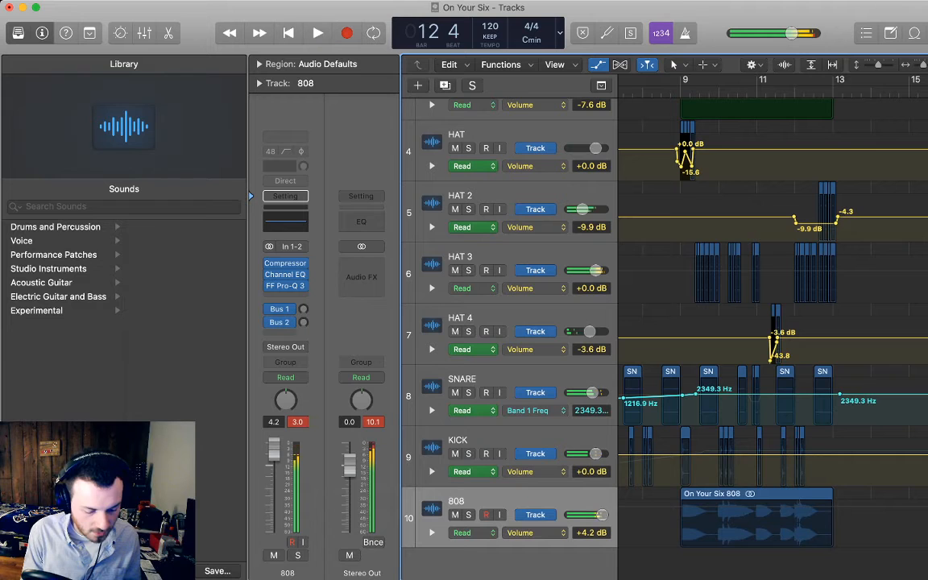
Hide the automation and lower the 808 track's volume in stages to -3.4 dB while replaying the mix from bar 9
drag(274, 450, 274, 456)
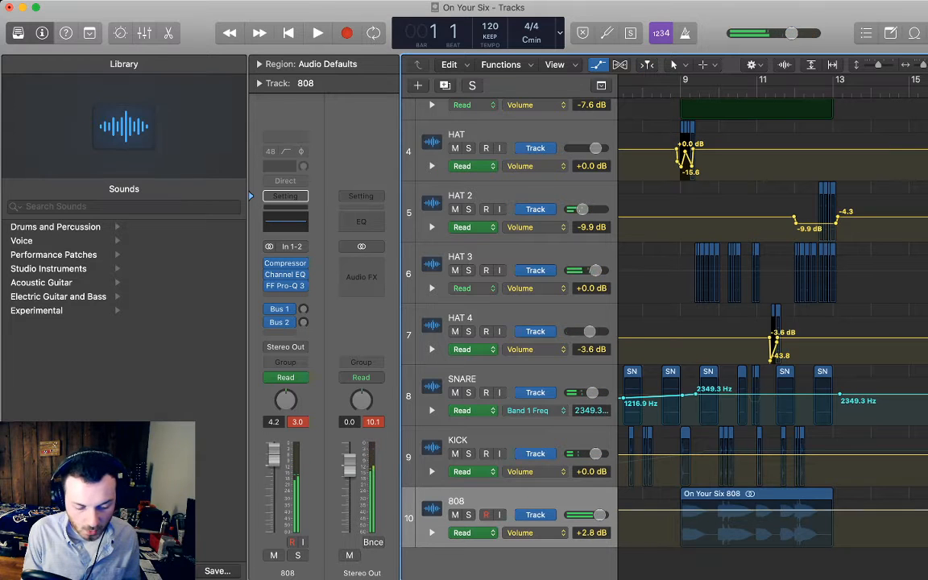
key(space)
key(a)
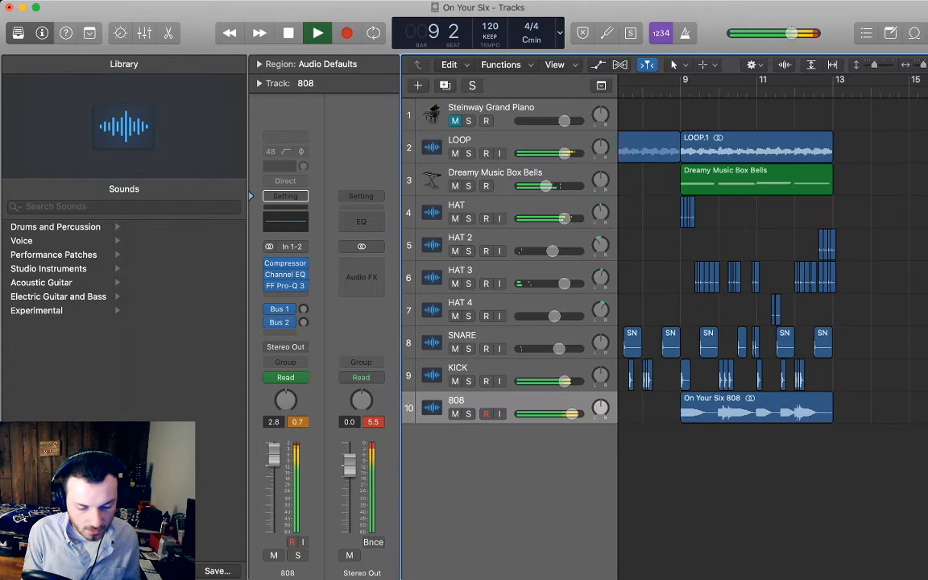
key(super+Left)
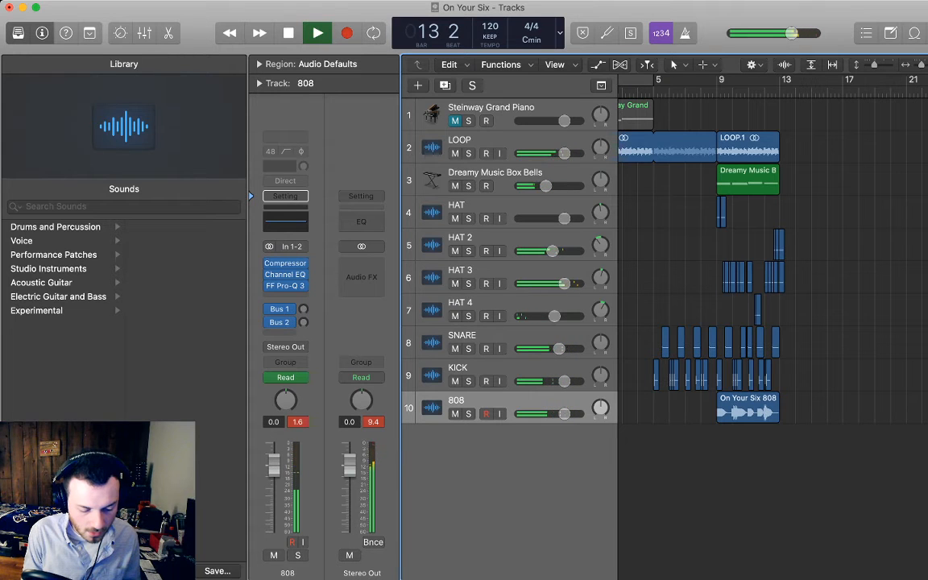
key(space)
key(space)
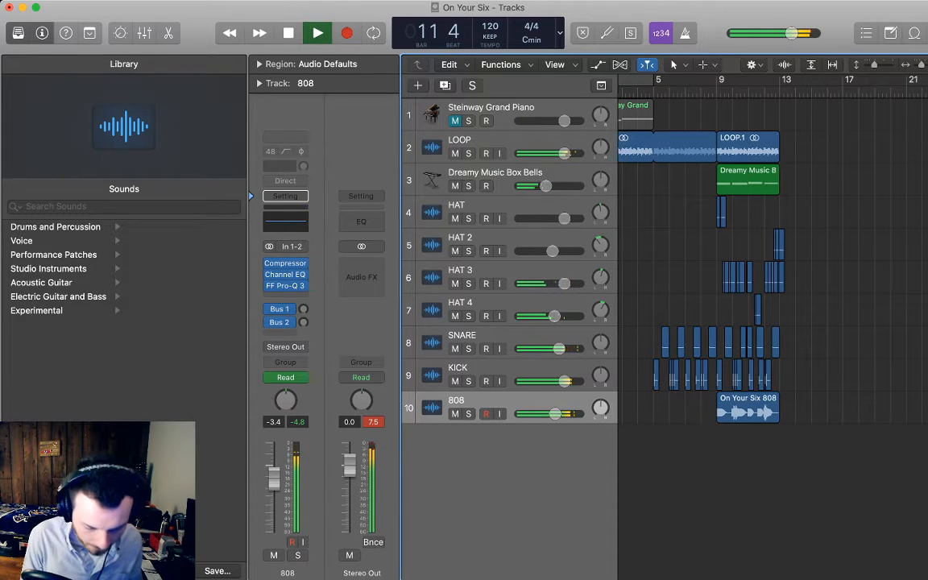
key(space)
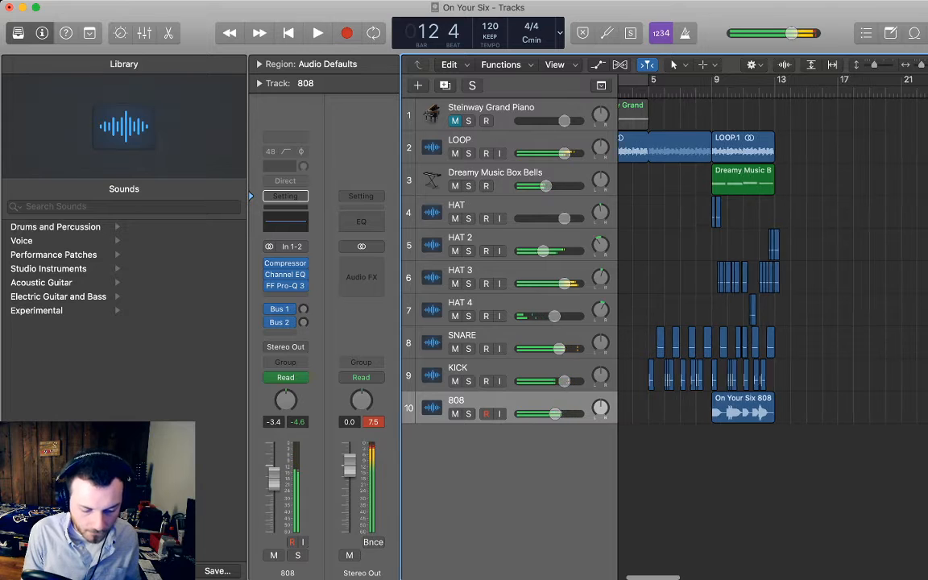
Repeat the LOOP.1 and Dreamy Music Box Bells regions and the four hat tracks' regions from bars 9–12 across bars 13–16
drag(736, 165, 723, 147)
key(super+r)
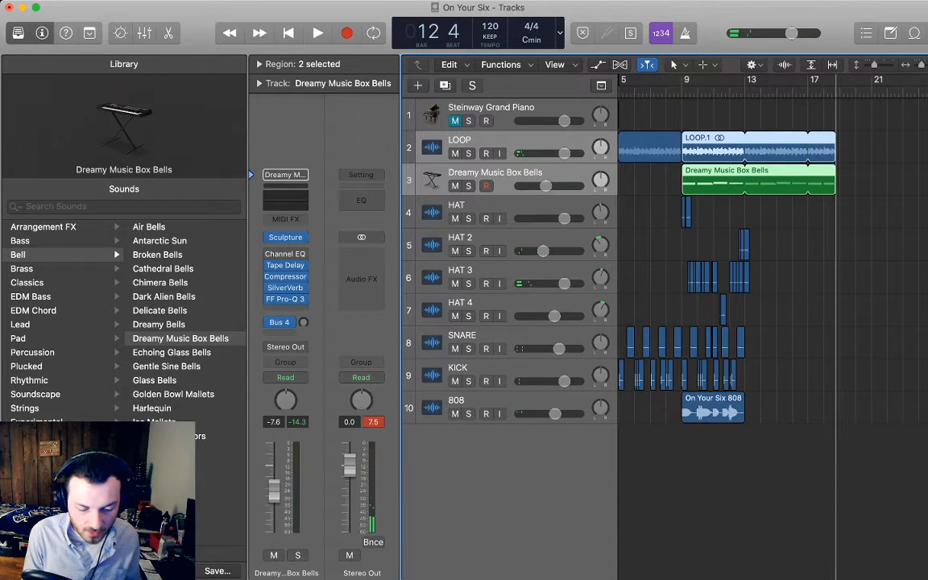
drag(776, 308, 672, 216)
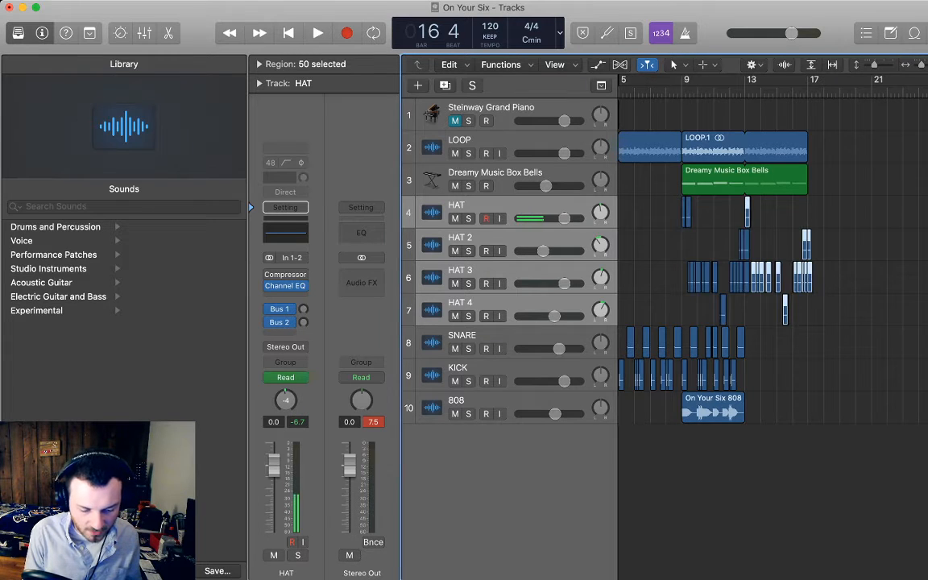
Play back from bar 9, then copy the On Your Six 808 region to bar 13 of the 808 track
key(space)
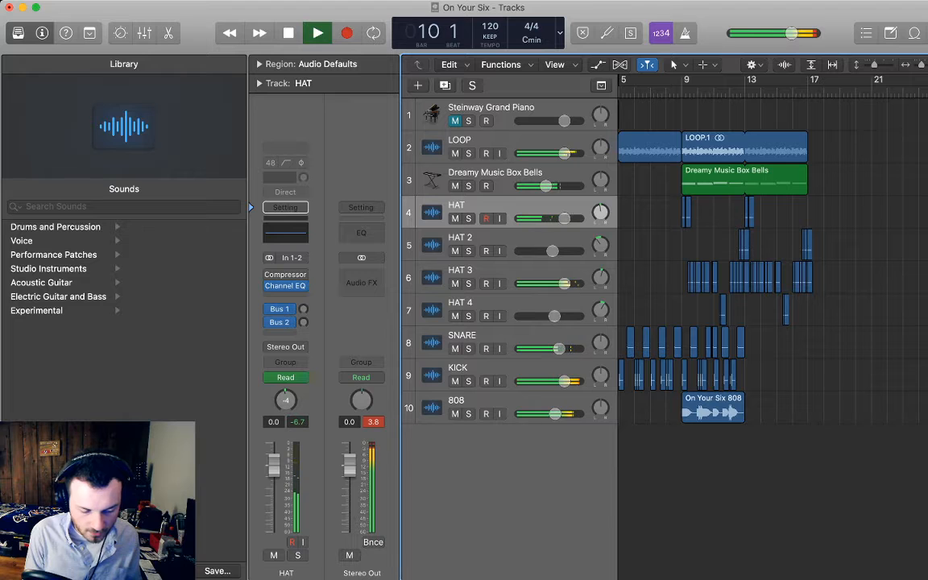
scroll(774, 258, left, 5)
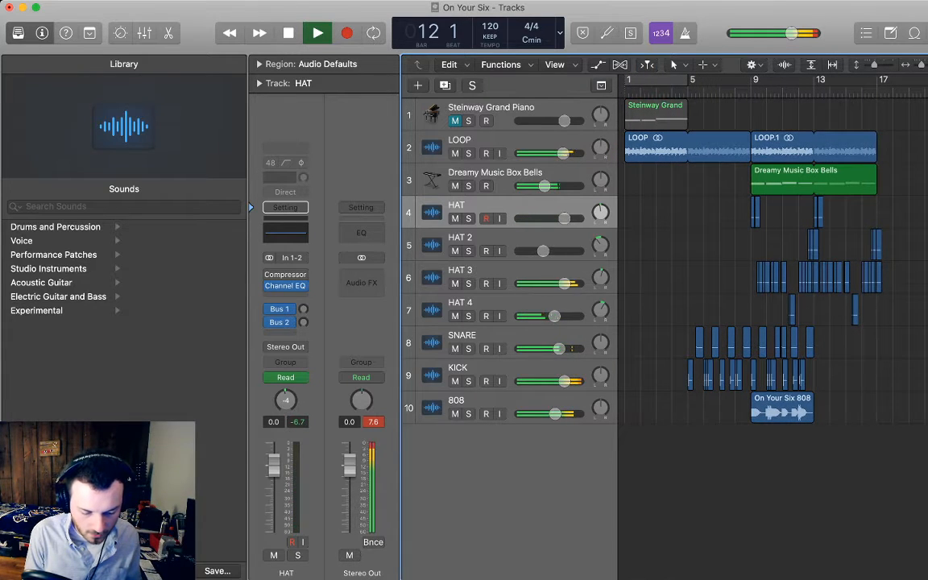
click(782, 409)
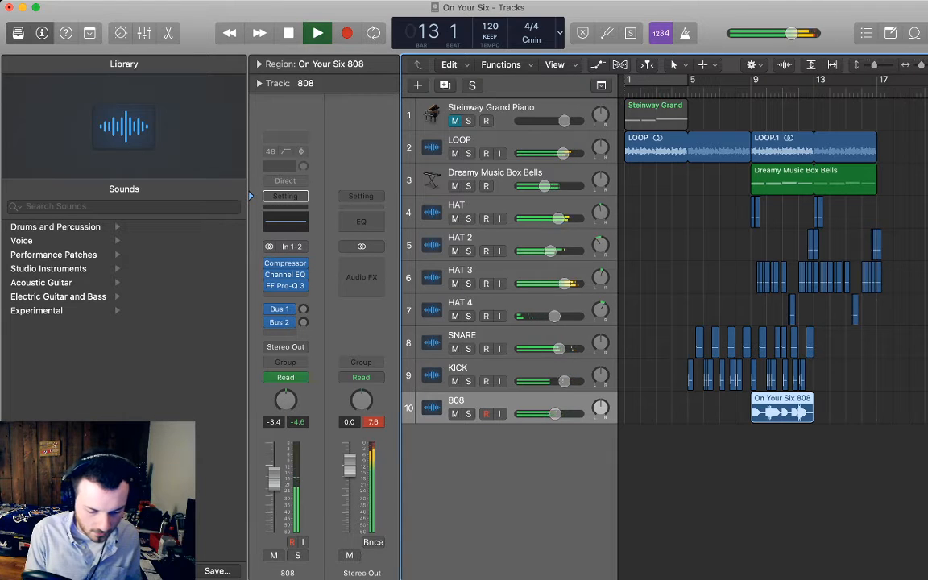
scroll(773, 258, right, 3)
key(space)
key(comma)
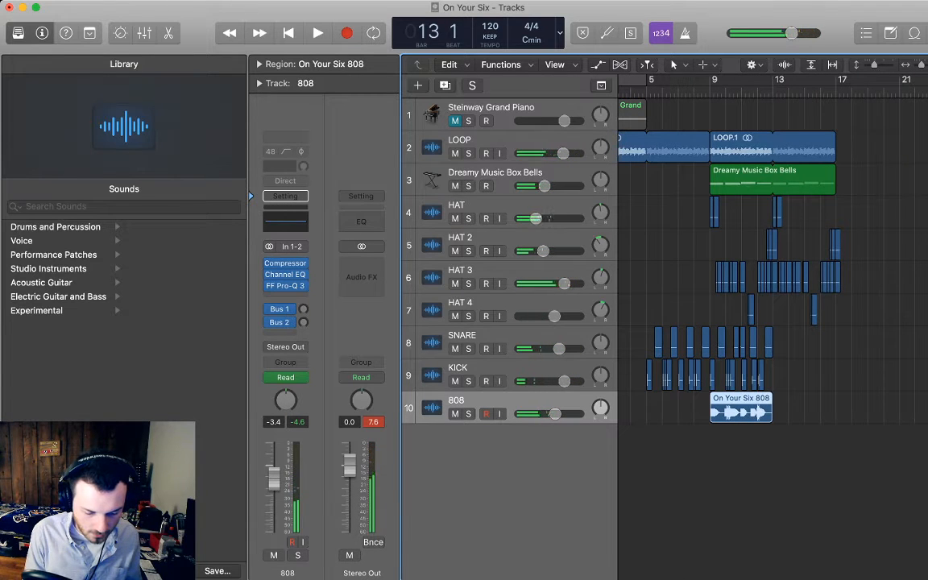
key(super+c)
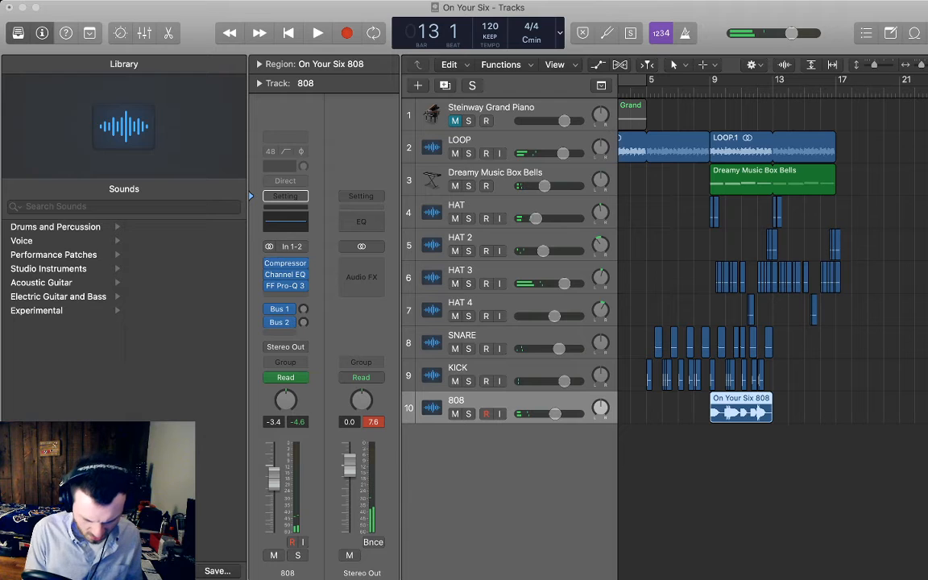
key(super+v)
Copy the SNARE and KICK regions of bars 9–12 and paste them from bar 13
drag(780, 336, 713, 369)
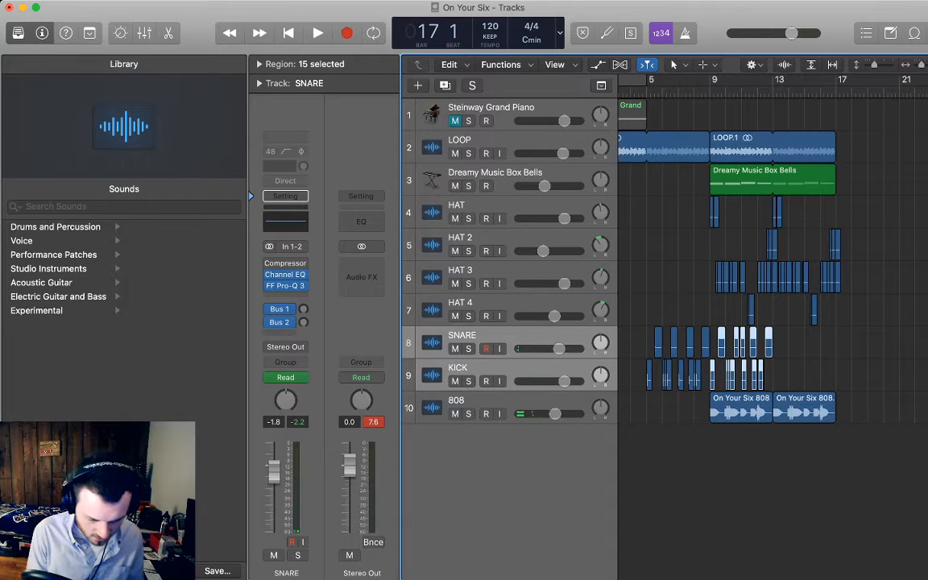
key(comma)
key(comma)
key(comma)
key(comma)
key(super+v)
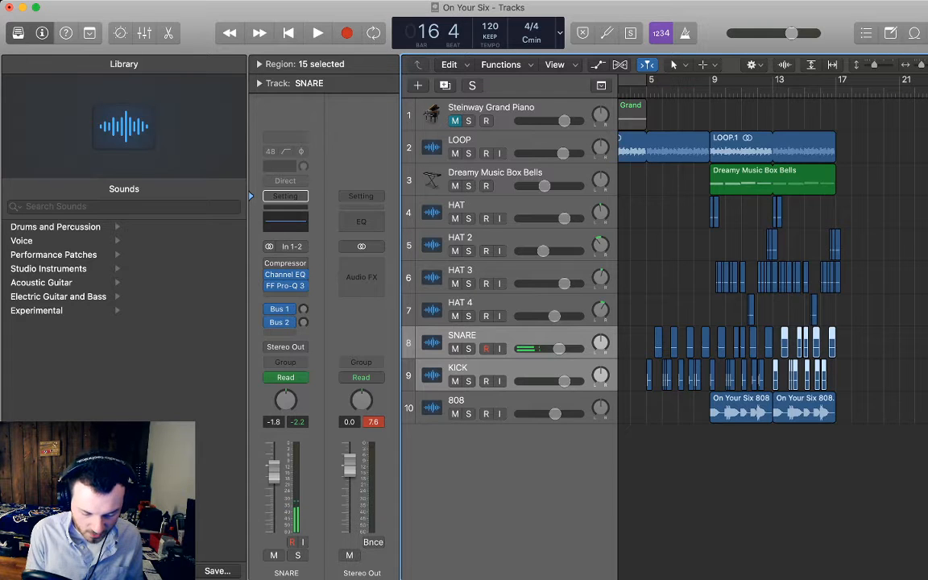
Play the arrangement from bar 1 and rename the Dreamy Music Box Bells track as BELLS
key(Return)
key(space)
click(765, 483)
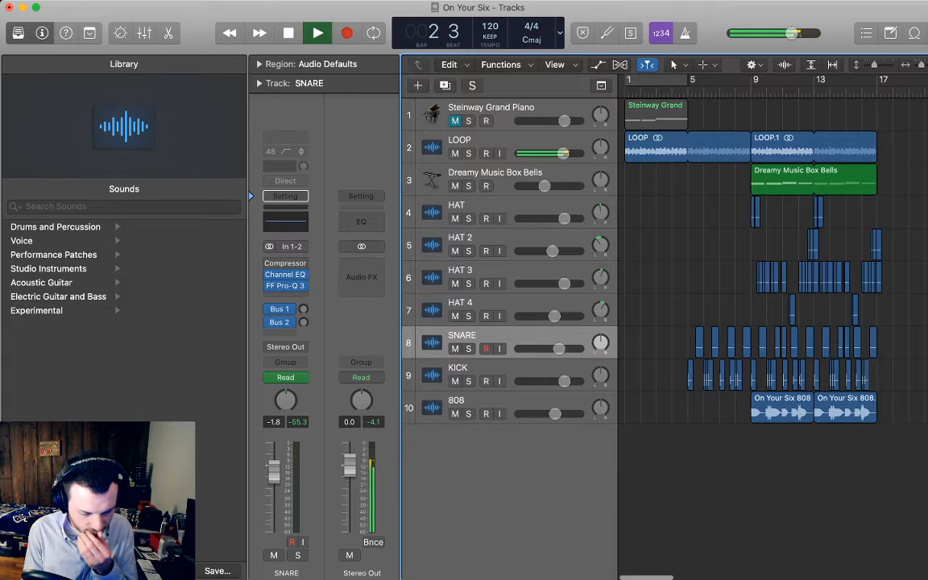
click(492, 401)
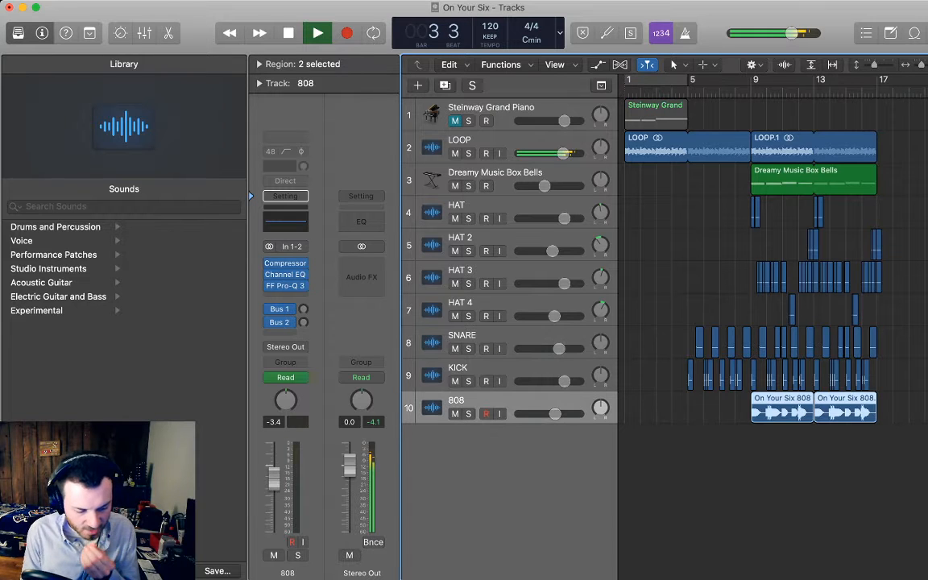
double_click(495, 172)
text(BELLS)
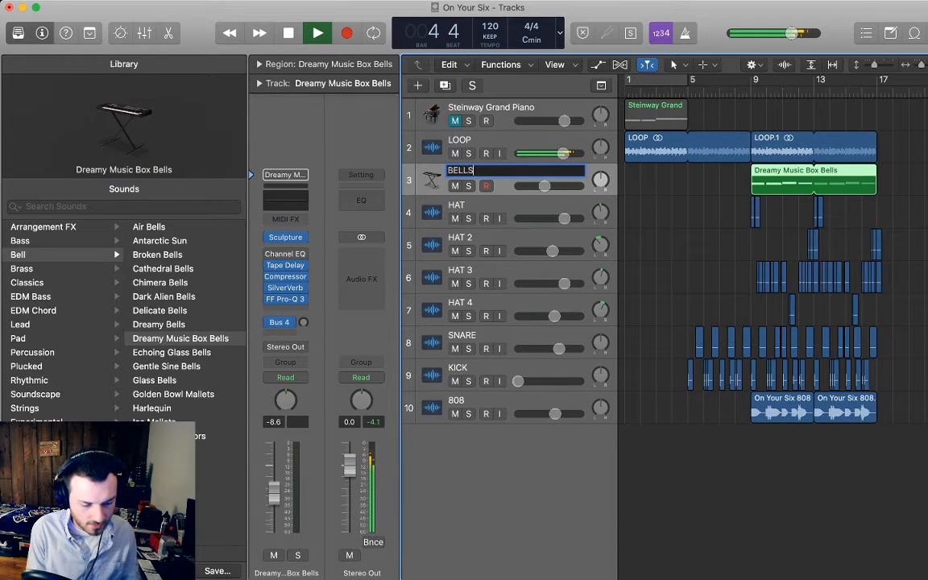
key(Return)
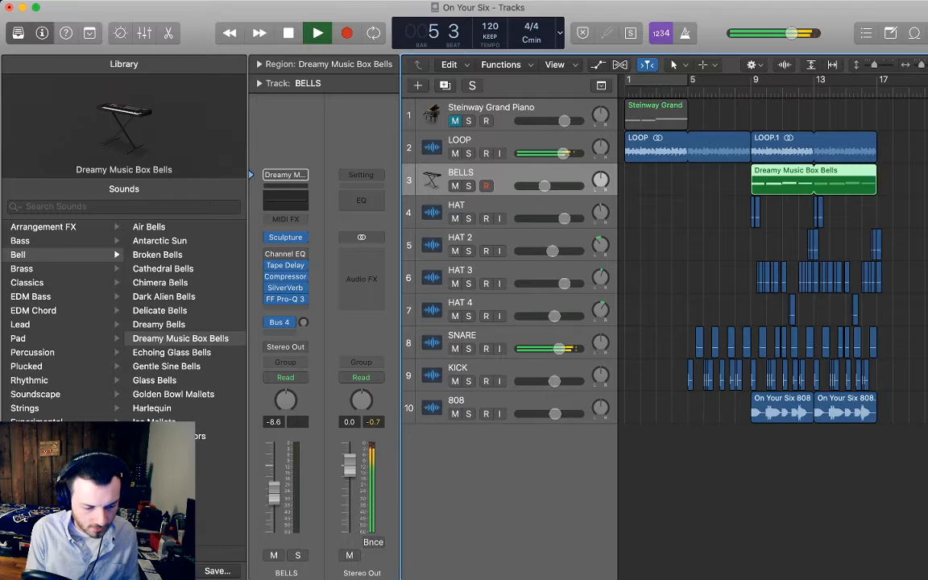
Add a software instrument track below BELLS and load the Orchestral Kit patch from the orchestral percussion sounds
key(super+alt+s)
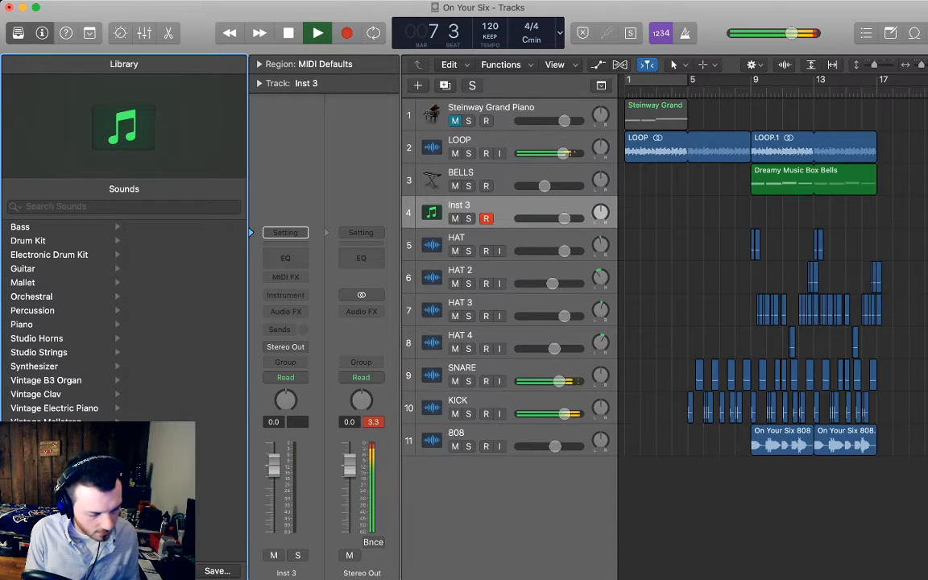
click(32, 296)
click(155, 282)
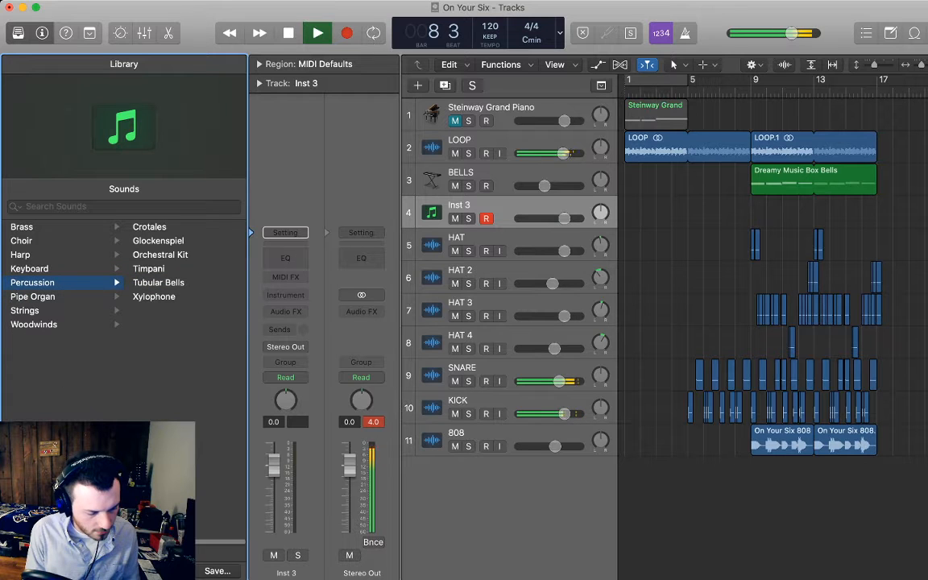
click(160, 255)
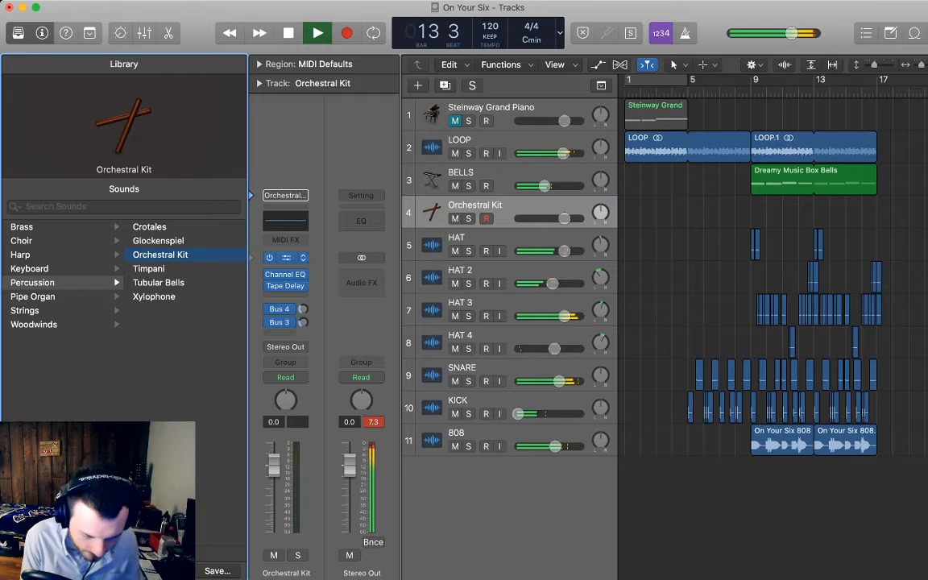
Show the track automation and raise the KICK track's dropped volume between bars 13 and 16 to +0.0 dB
key(Tab)
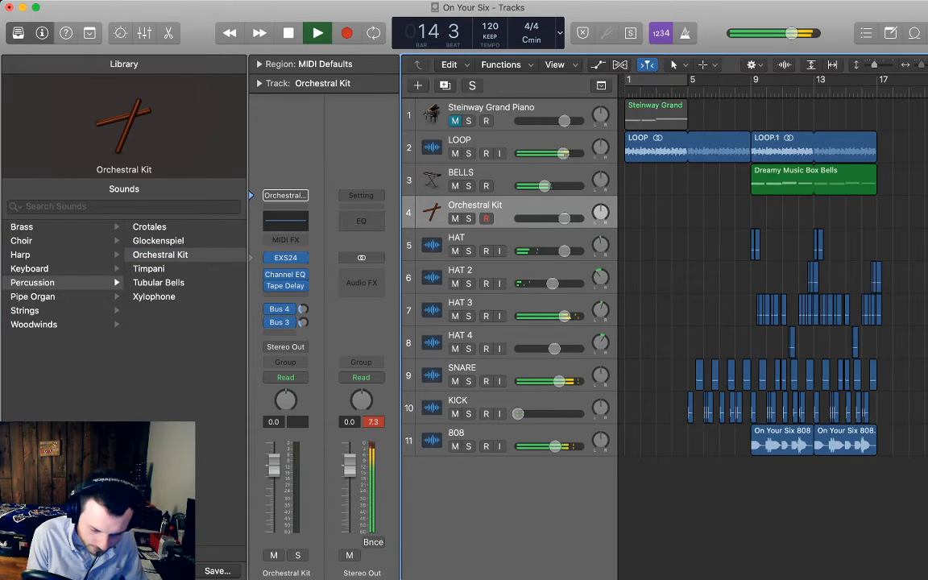
key(super+Right)
key(super+Right)
key(super+Right)
key(super+Right)
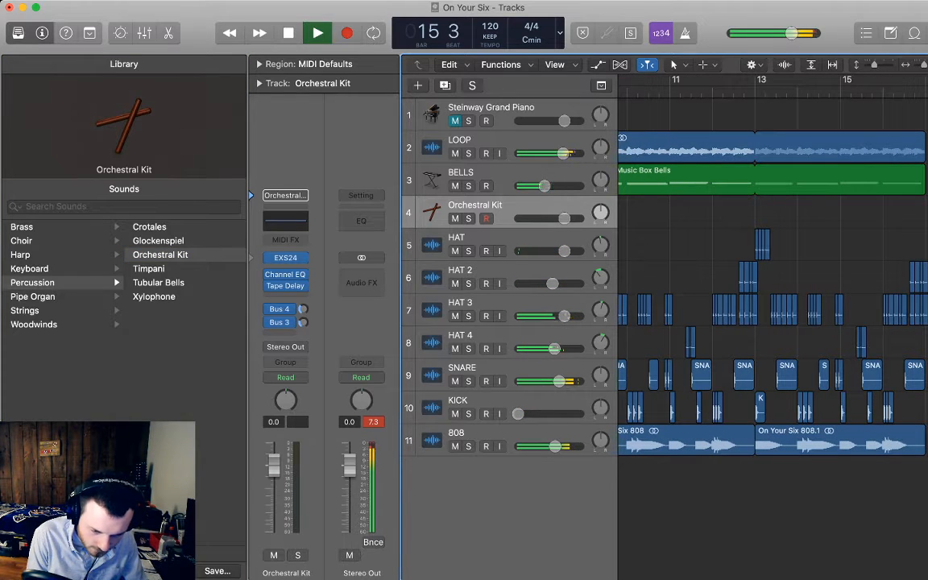
key(space)
key(a)
scroll(665, 339, down, 5)
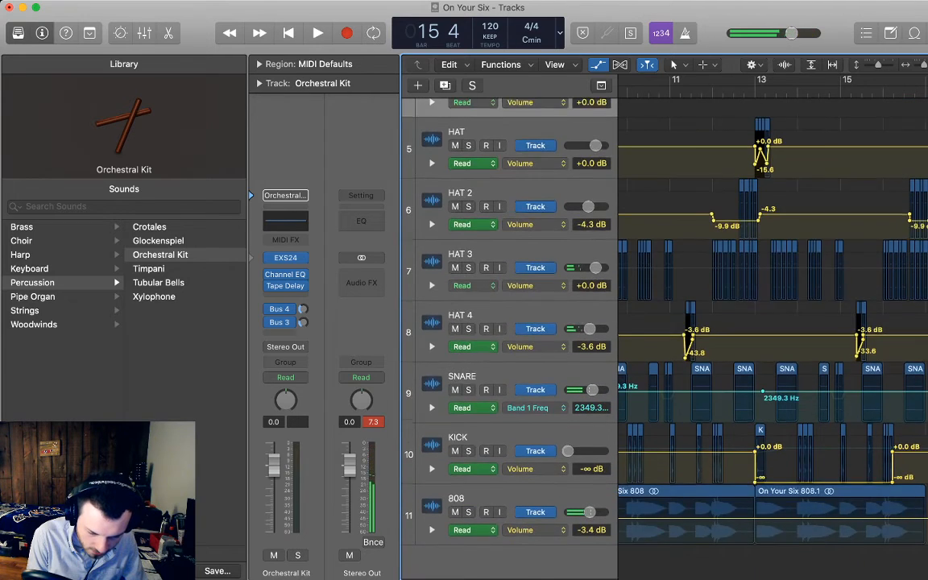
drag(822, 485, 822, 458)
click(755, 459)
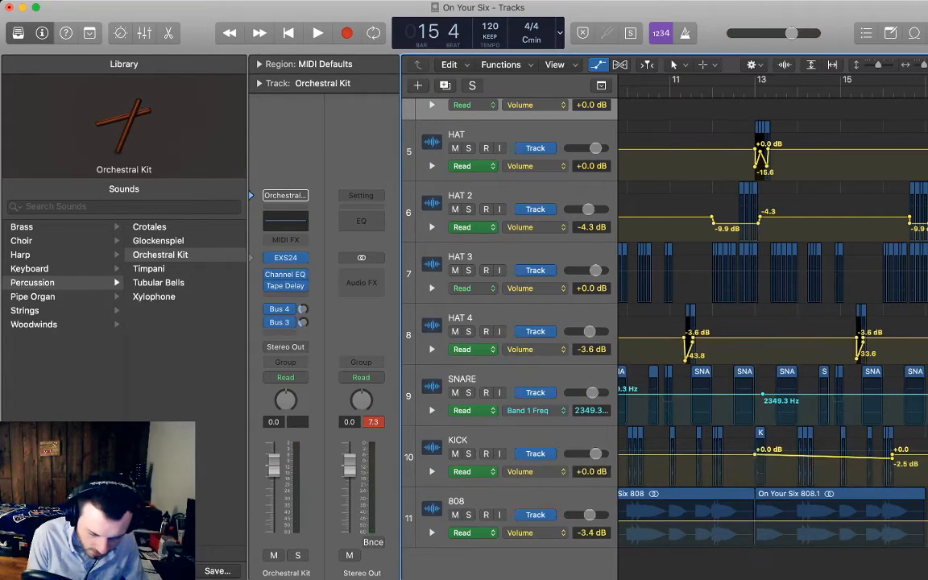
click(892, 459)
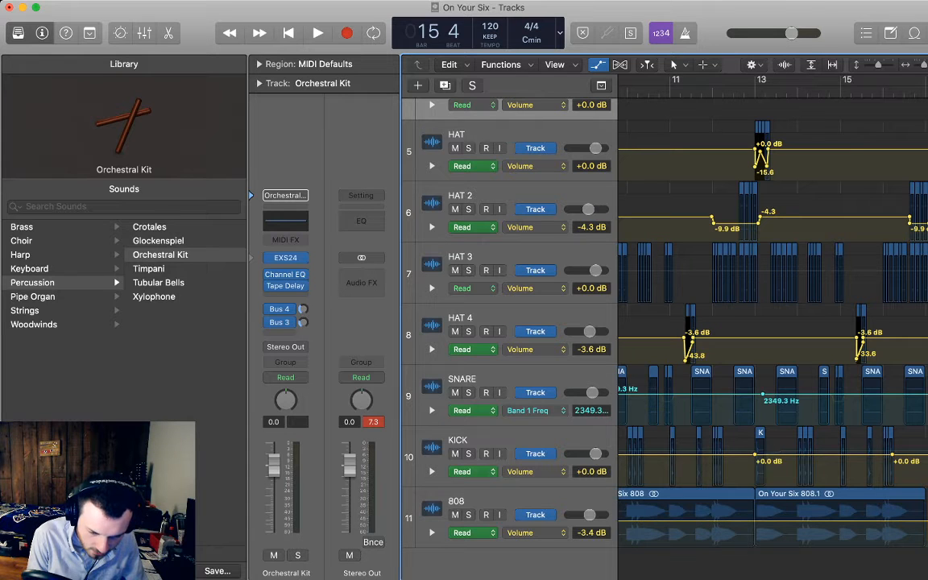
Play back the section up to bar 16 to check the kick, then hide the track automation
key(space)
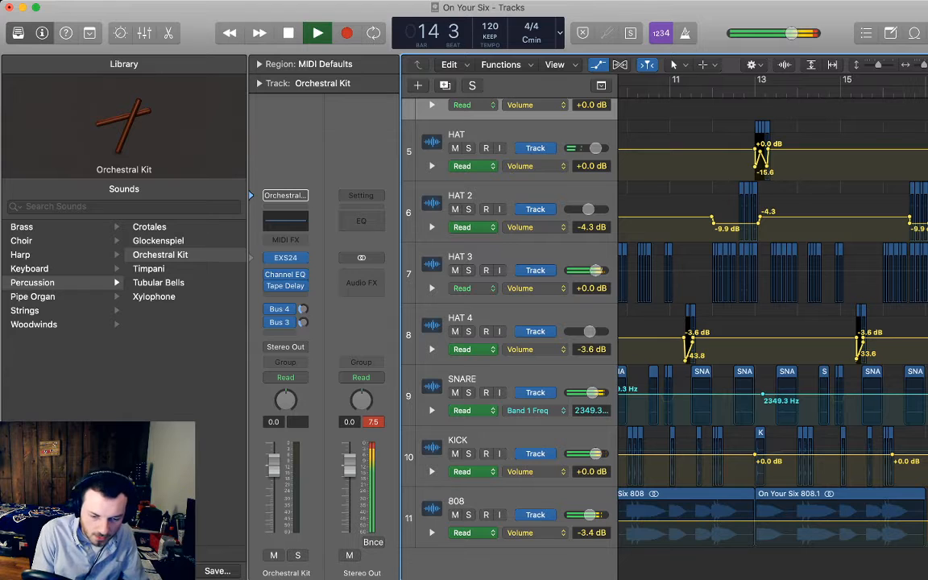
key(super+Left)
key(super+Left)
key(super+Left)
key(super+Left)
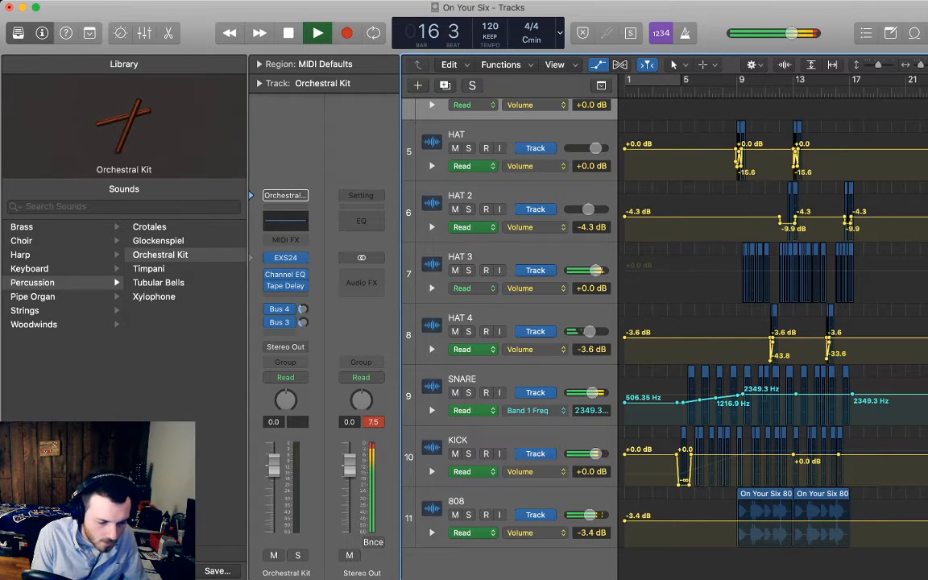
key(space)
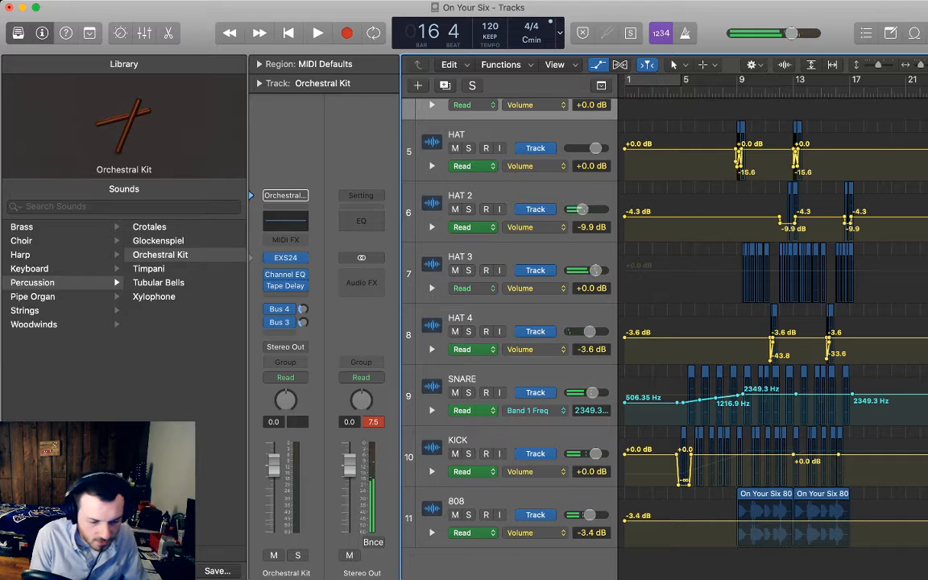
key(a)
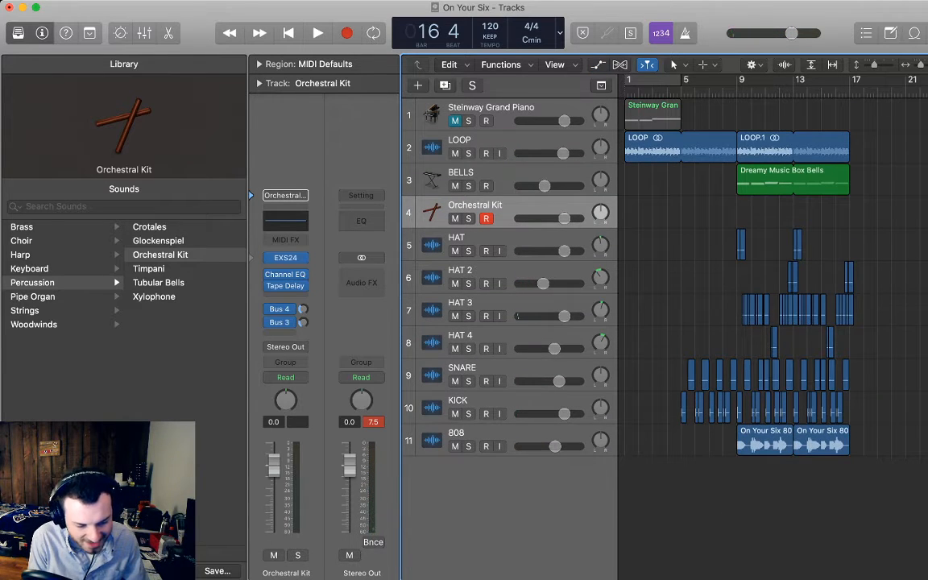
Record a triangle hit on beat 3 of each of bars 9–12 with the Orchestral Kit and quantize the four notes to 1/16
key(p)
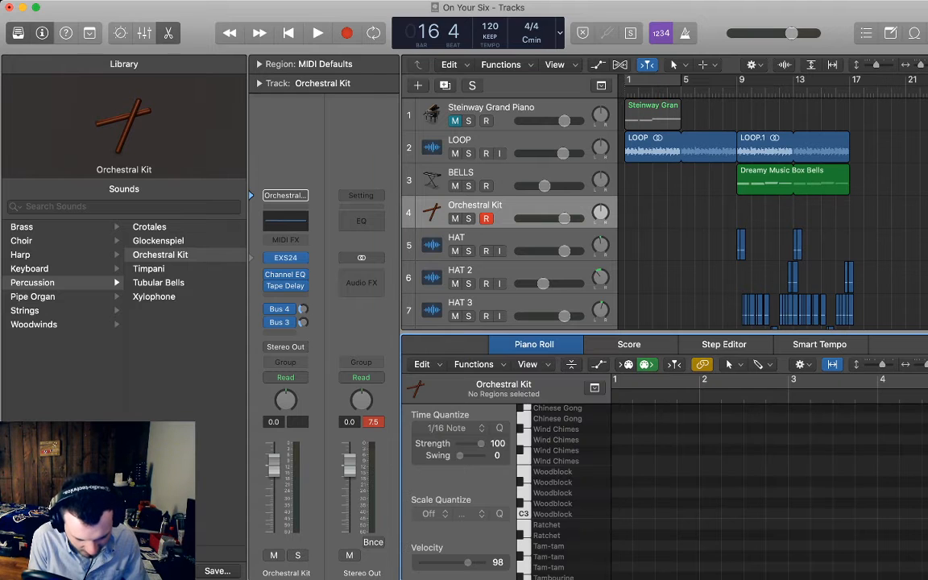
scroll(768, 492, up, 6)
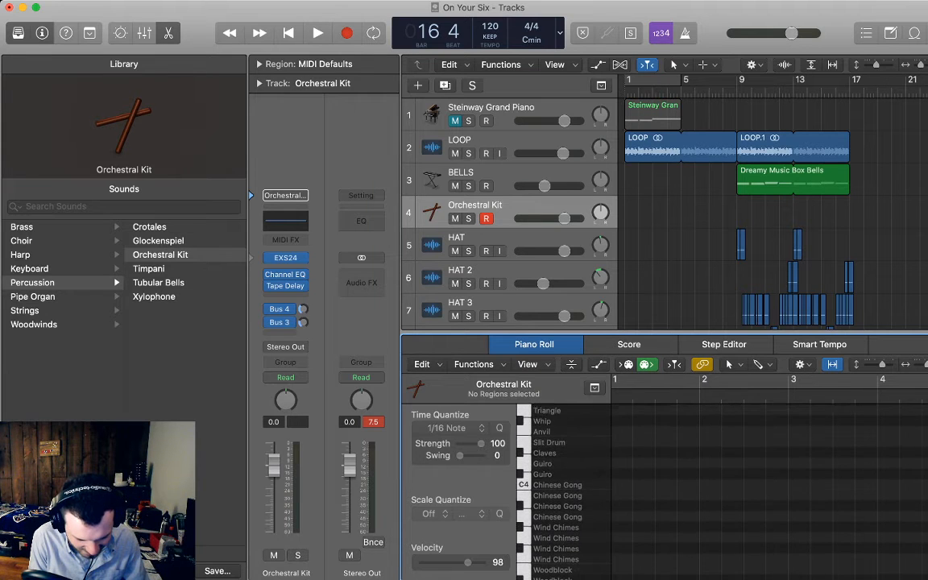
scroll(769, 492, up, 1)
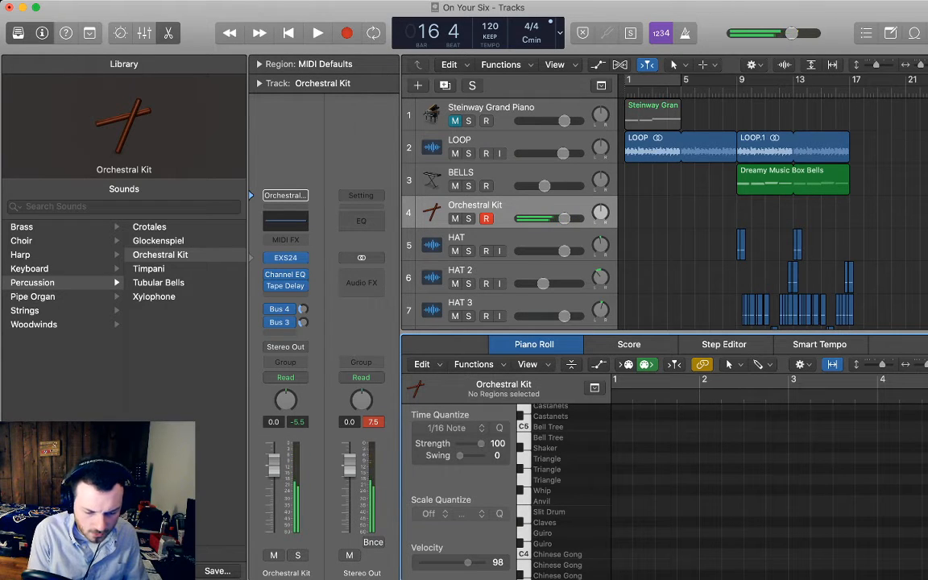
key(space)
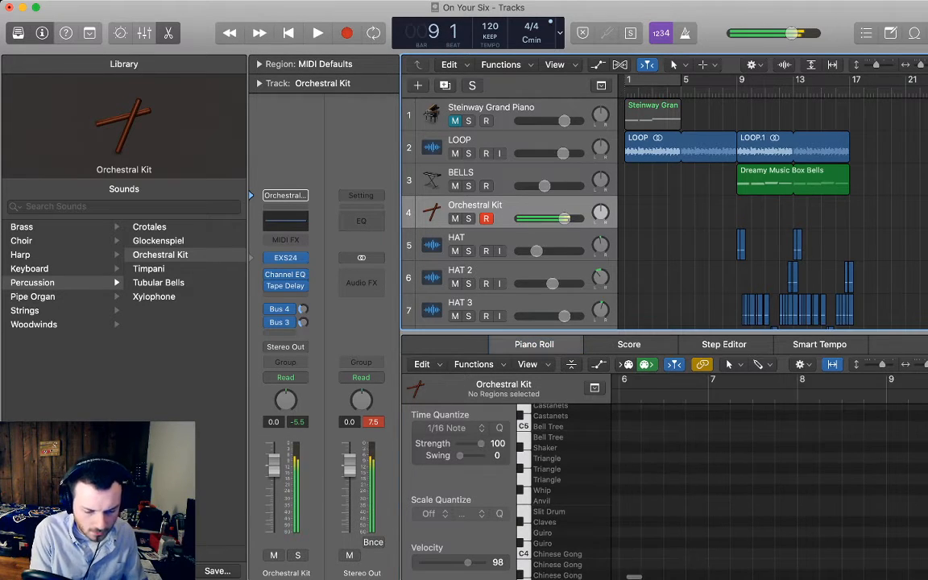
key(r)
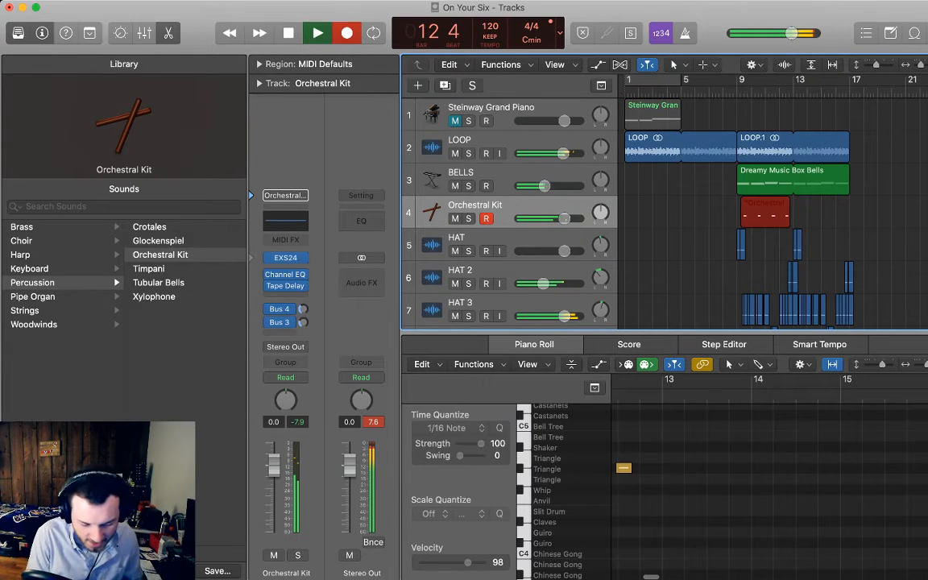
key(space)
drag(713, 455, 712, 454)
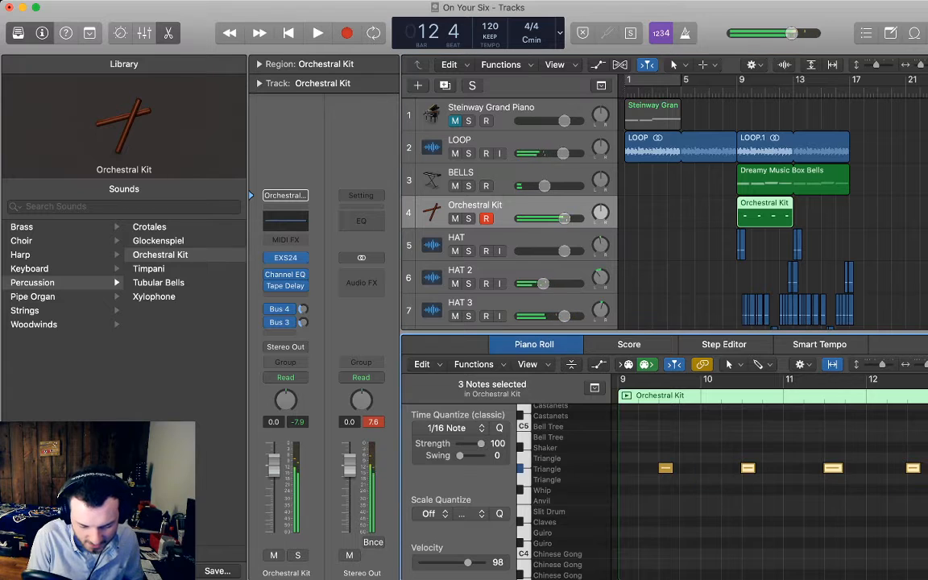
drag(921, 487, 619, 457)
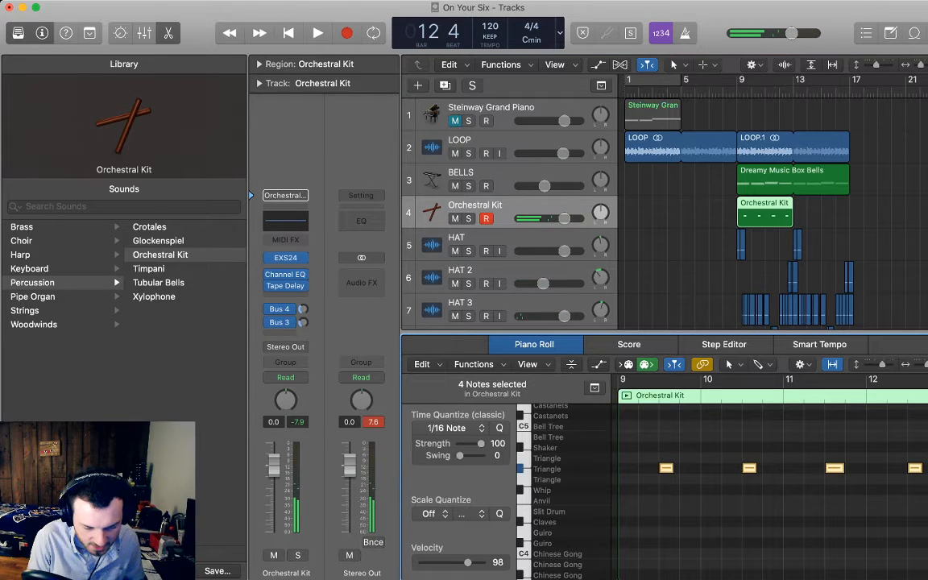
Loop the Orchestral Kit region to bar 17 and lower its track volume in stages to -13.0 dB while playing from bar 9
drag(565, 218, 553, 218)
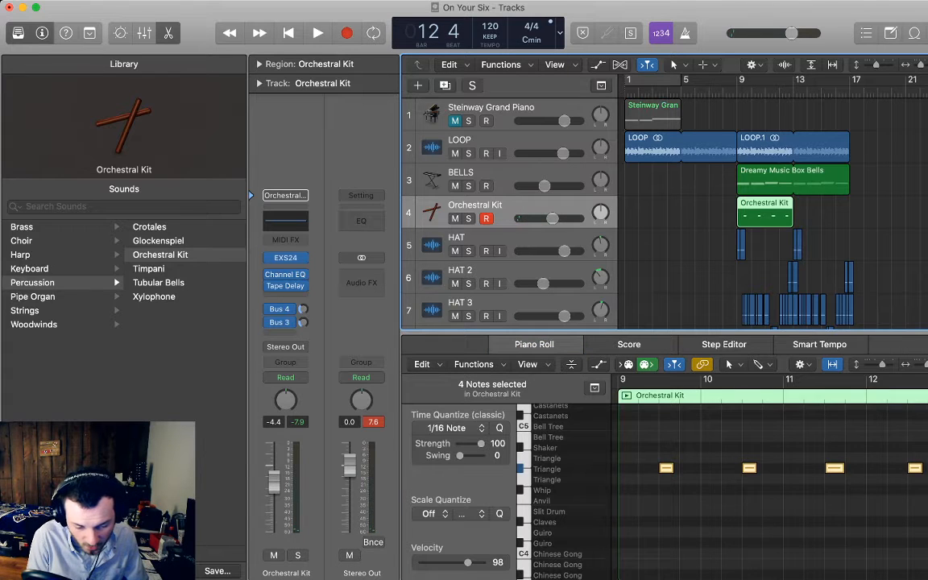
click(696, 216)
click(739, 92)
key(space)
drag(792, 203, 850, 203)
drag(553, 219, 538, 219)
click(693, 216)
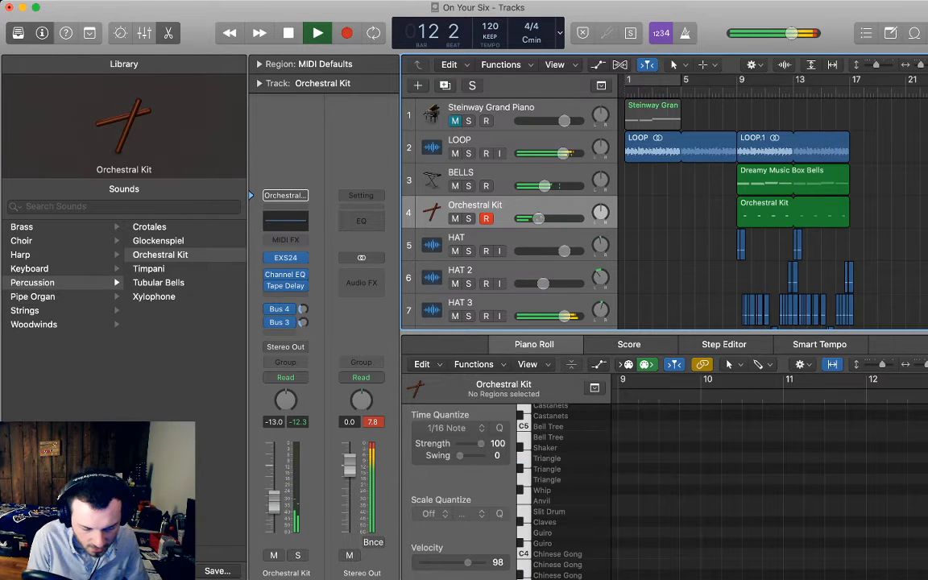
Show the track automation, raise the KICK's volume point near bar 16 to +1.6 dB, play it back and hide the automation
scroll(509, 214, down, 5)
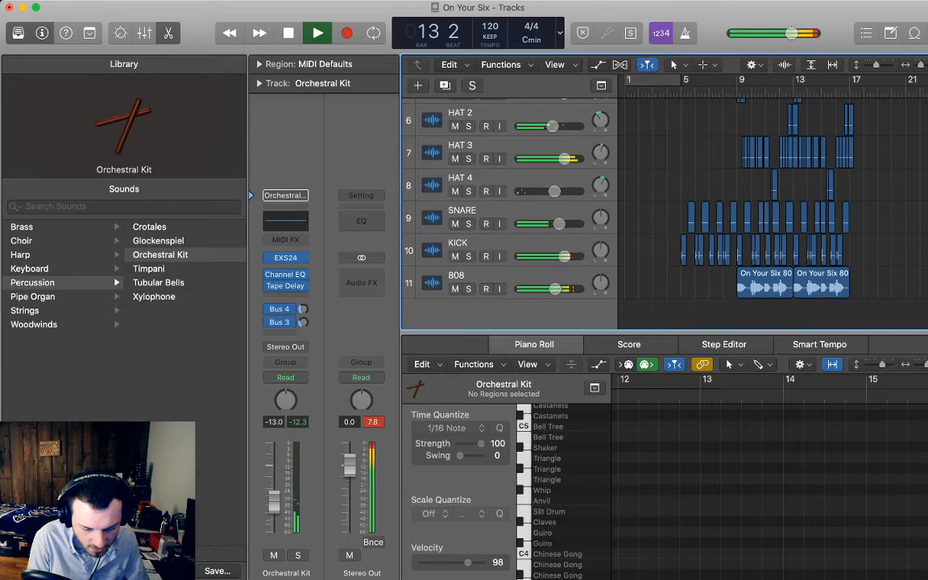
click(509, 216)
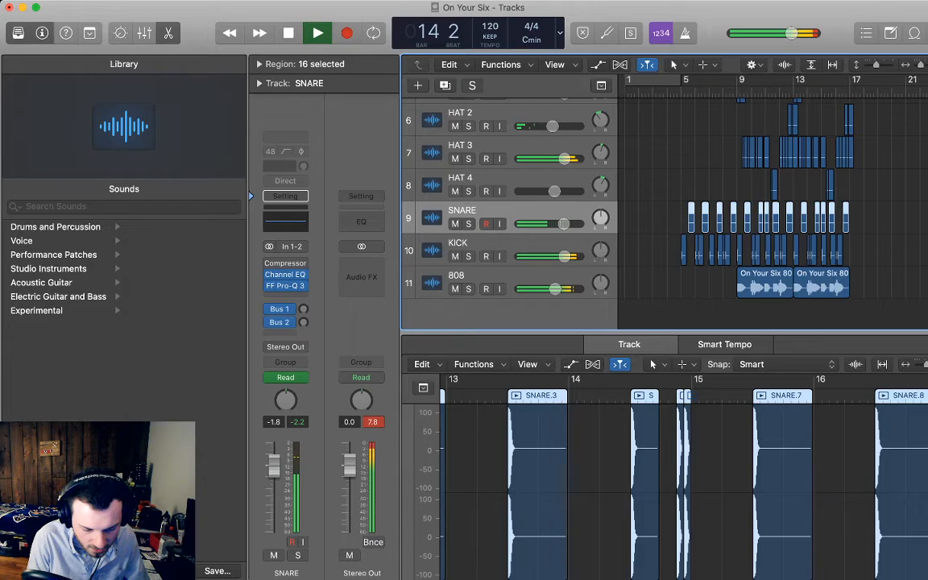
click(665, 314)
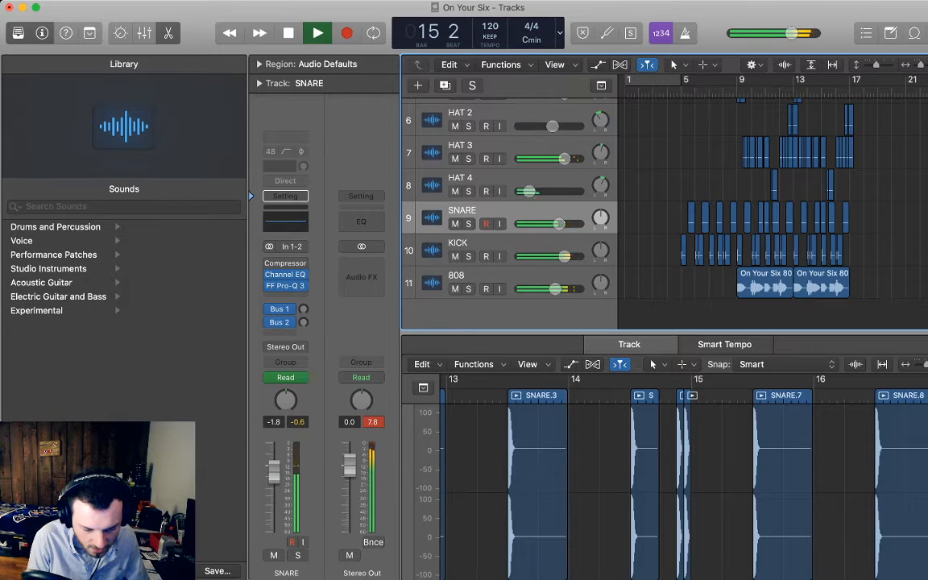
key(a)
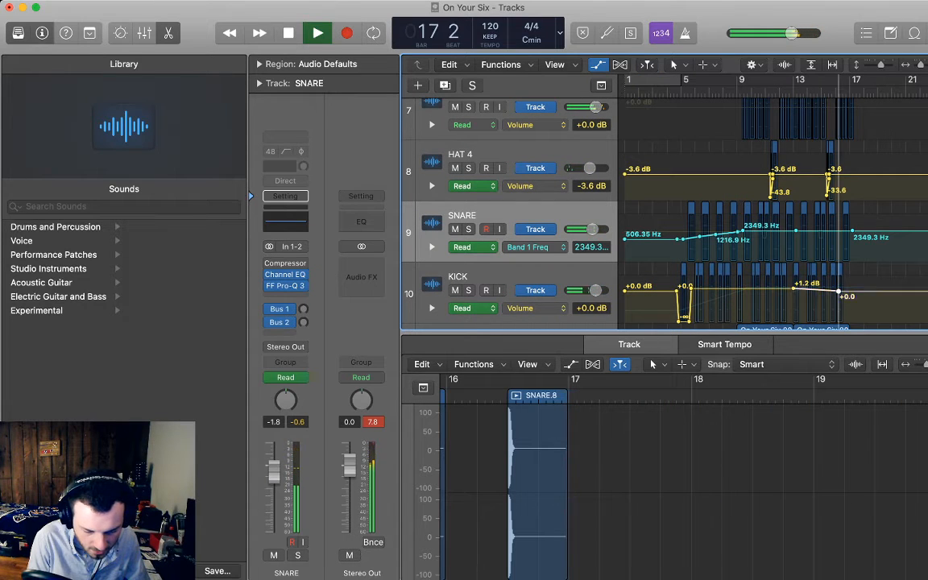
drag(839, 292, 839, 288)
key(space)
key(space)
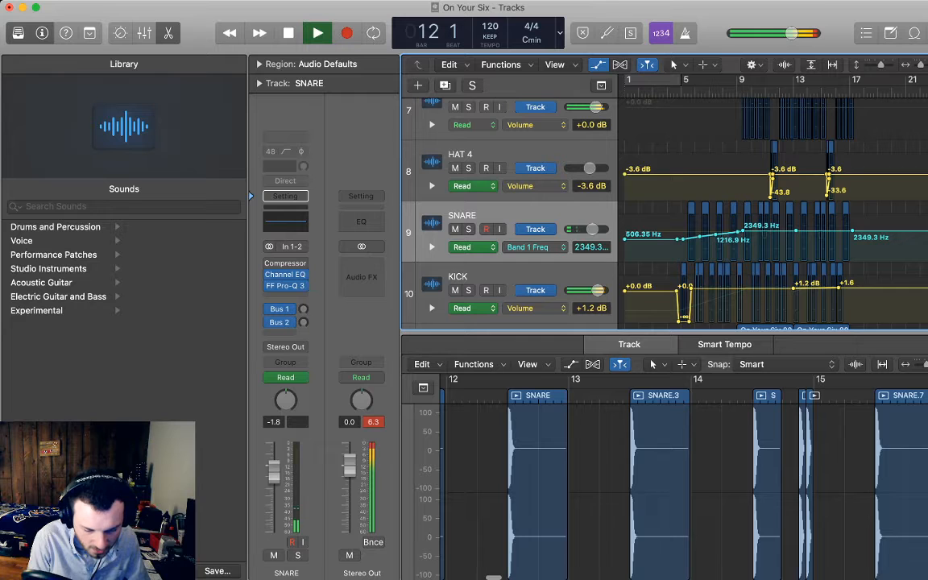
click(691, 289)
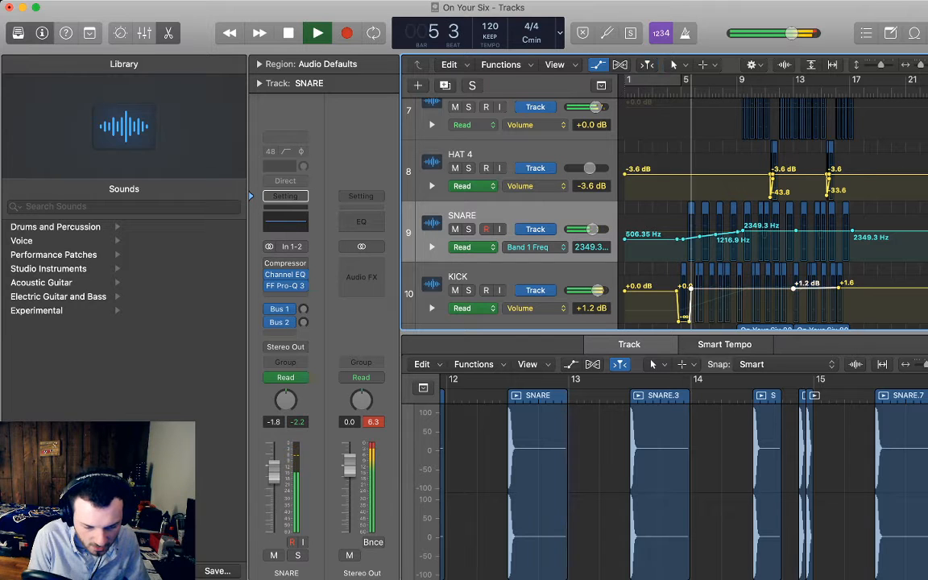
key(a)
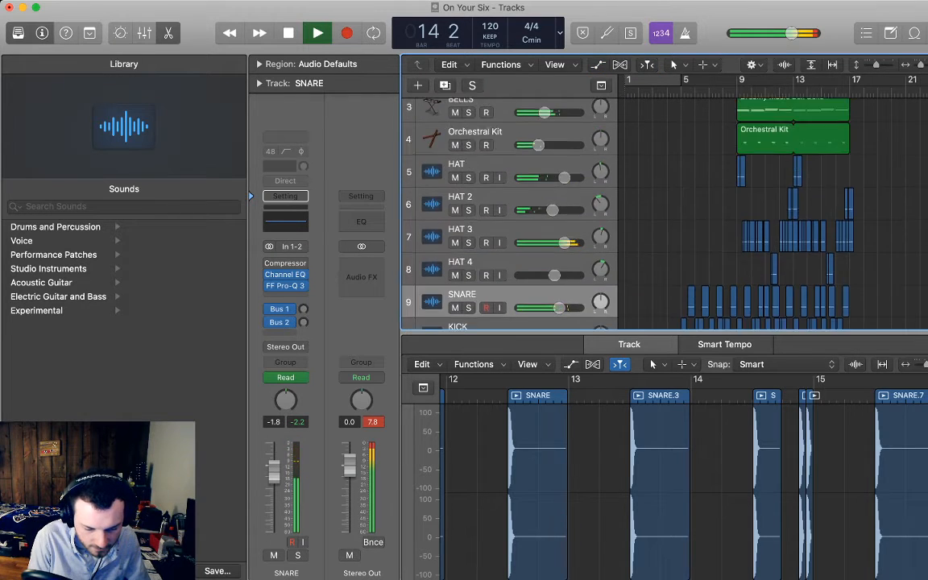
Try the four triangle notes in the Orchestral Kit region one semitone higher and play them back from bar 9
scroll(508, 209, up, 3)
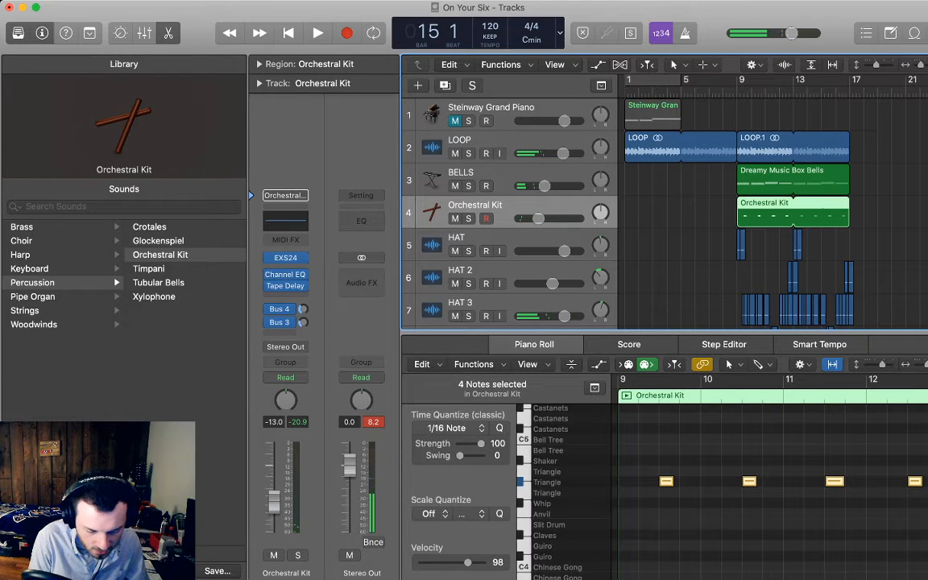
click(667, 481)
key(alt+Down)
key(alt+Down)
key(alt+Up)
key(alt+Up)
key(alt+Up)
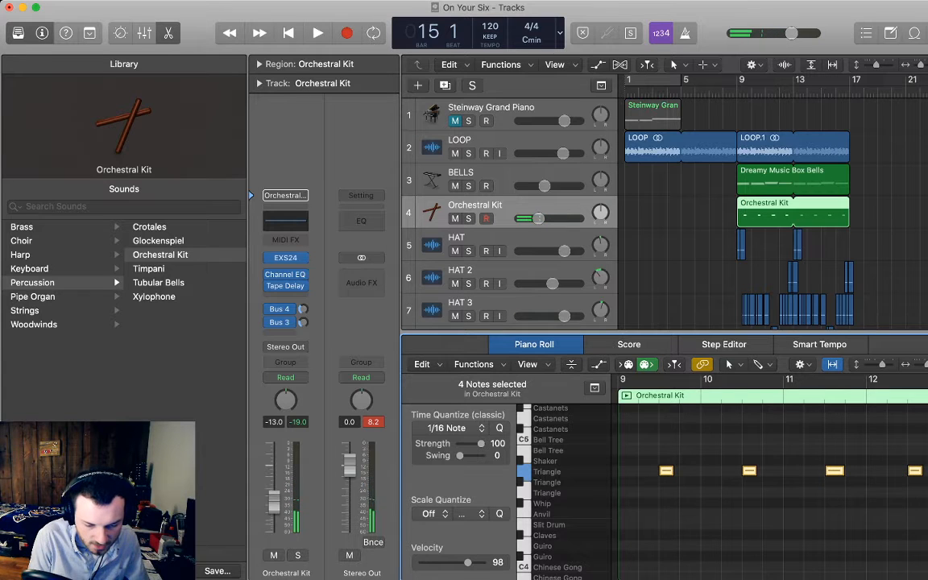
key(space)
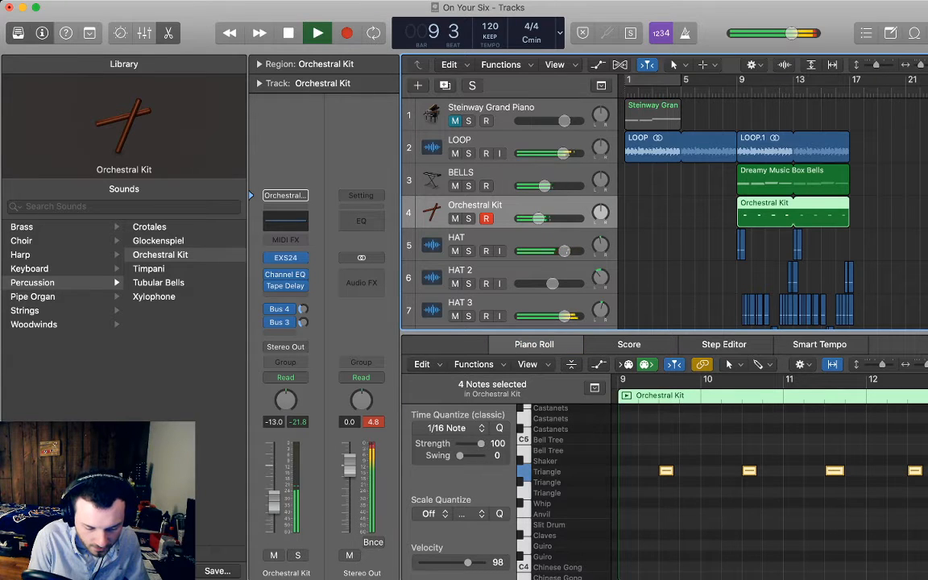
Stop playback and delete the Orchestral Kit region together with its track
key(Tab)
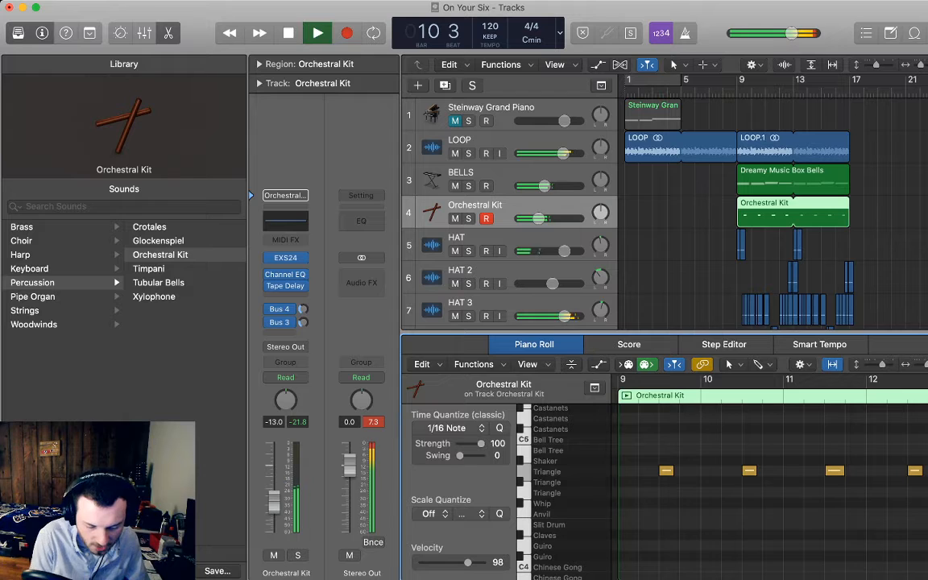
key(space)
key(Delete)
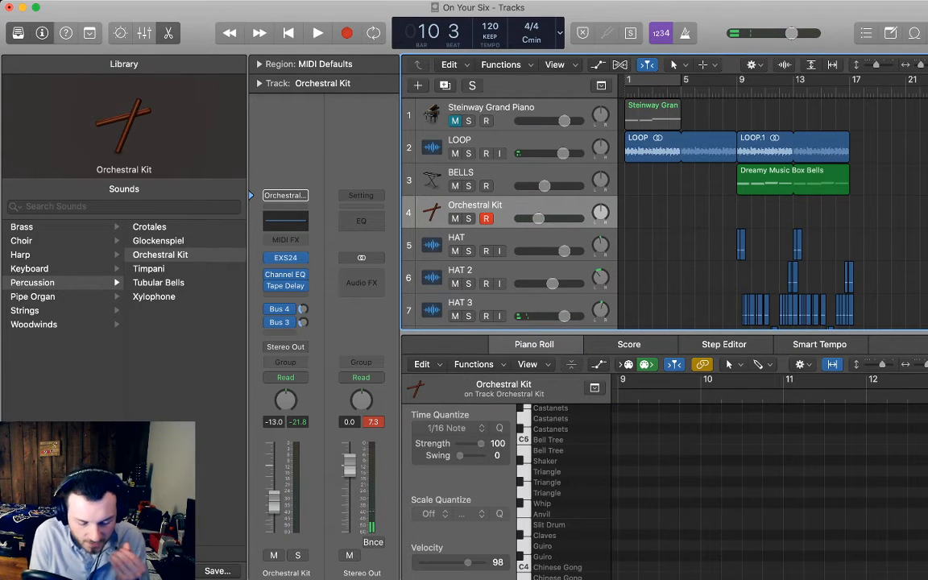
key(super+BackSpace)
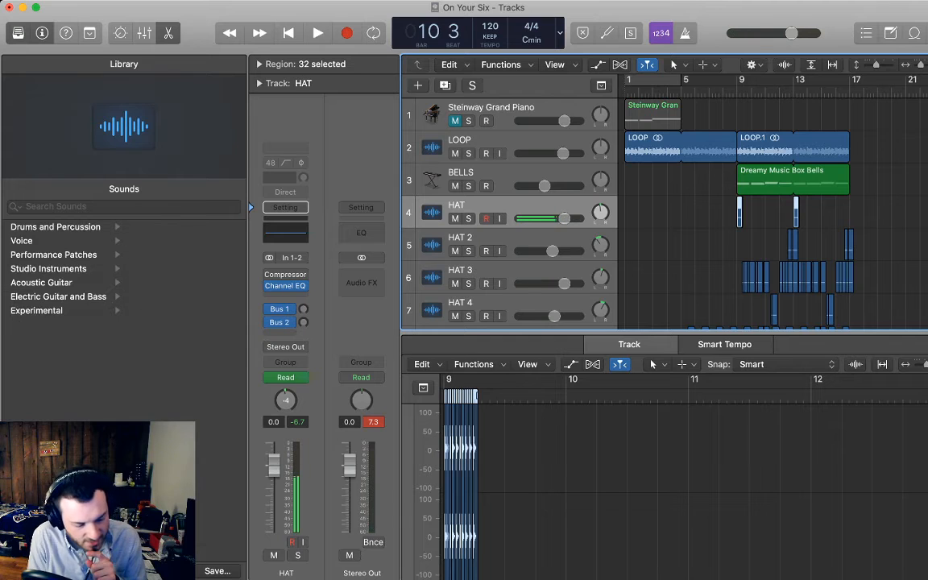
Switch to the sample files and place Cymatics - Euphoria Reverse Vocal 2 - D# on a new track below 808
key(super+Tab)
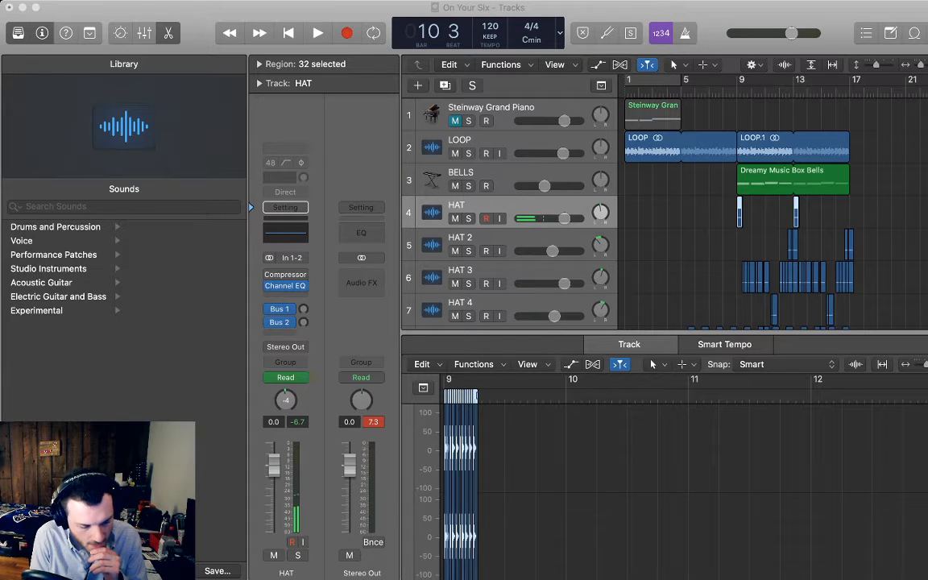
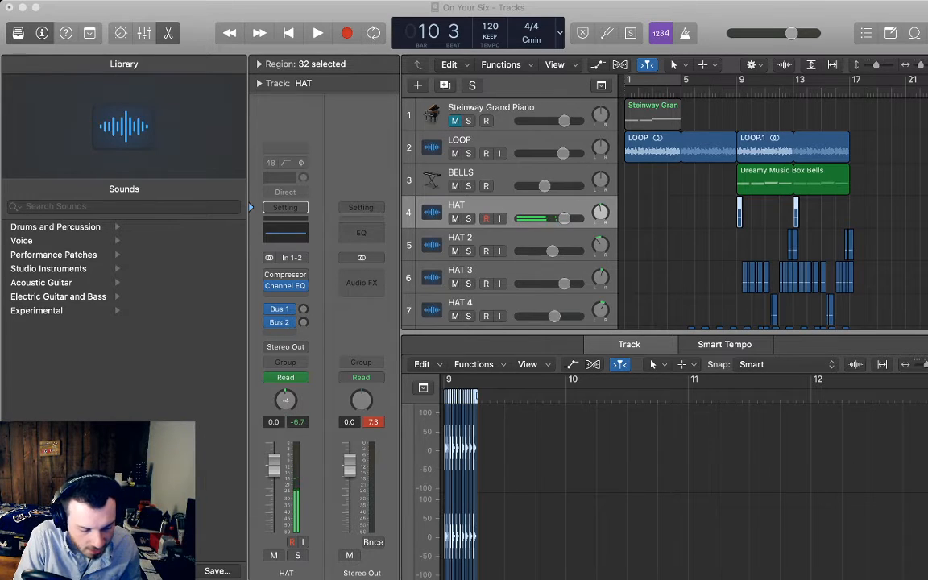
scroll(725, 209, down, 4)
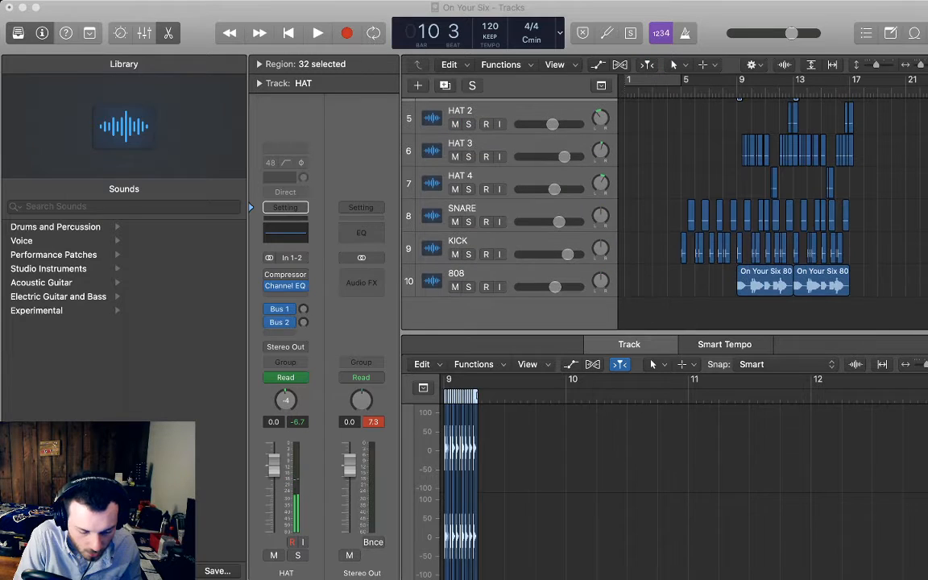
drag(661, 313, 661, 313)
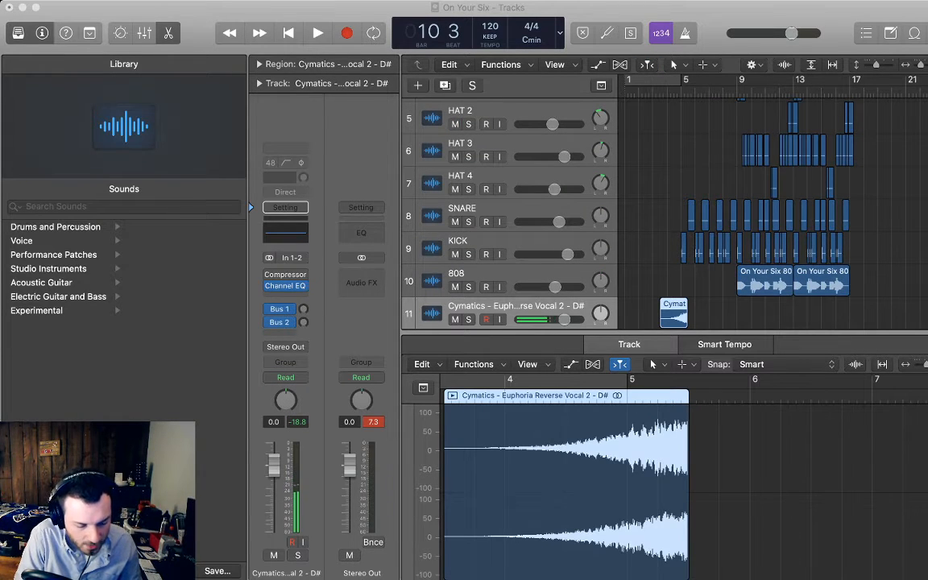
Rename the reverse vocal's track as FX and reorder it to sit between BELLS and HAT
key(e)
key(shift+Return)
text(FX)
key(Return)
drag(484, 435, 484, 209)
Move the reverse vocal region on the FX track so it starts at bar 7 and ends exactly at bar 9
drag(674, 216, 720, 216)
key(comma)
key(comma)
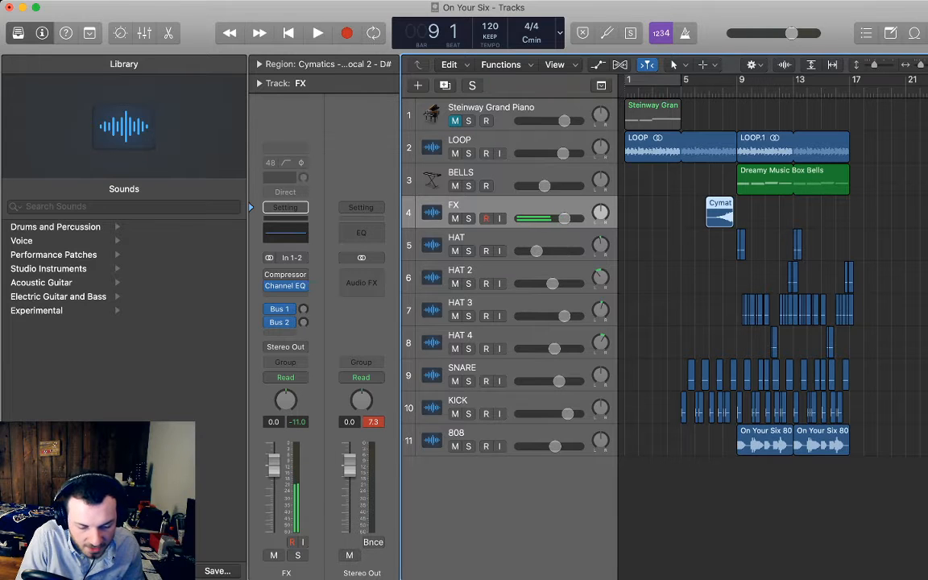
key(super+Right)
key(super+Right)
key(super+Right)
key(super+Right)
key(super+Right)
drag(746, 215, 757, 215)
Lower the FX track's volume in stages to -5.9 dB while playing the reverse vocal into bar 9
drag(564, 218, 556, 218)
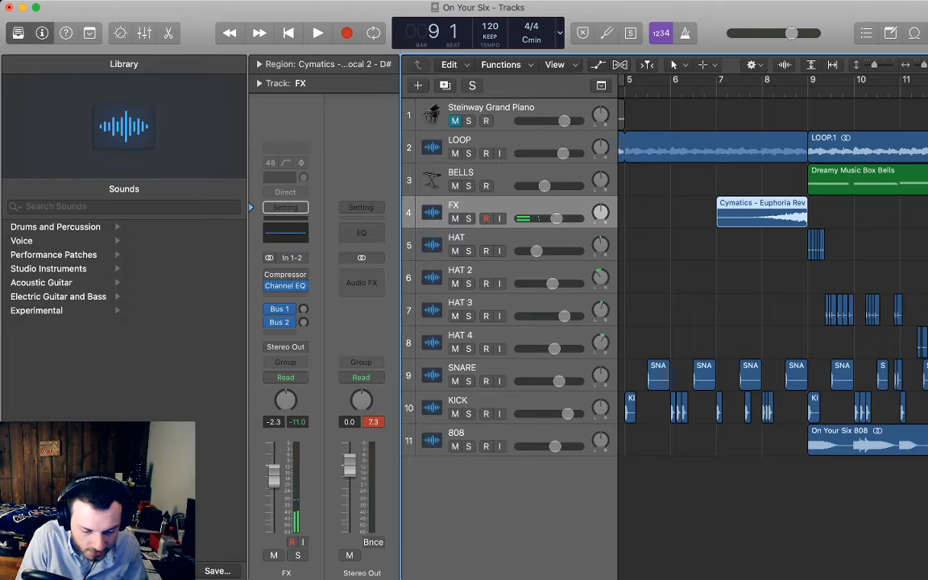
key(space)
drag(556, 218, 549, 218)
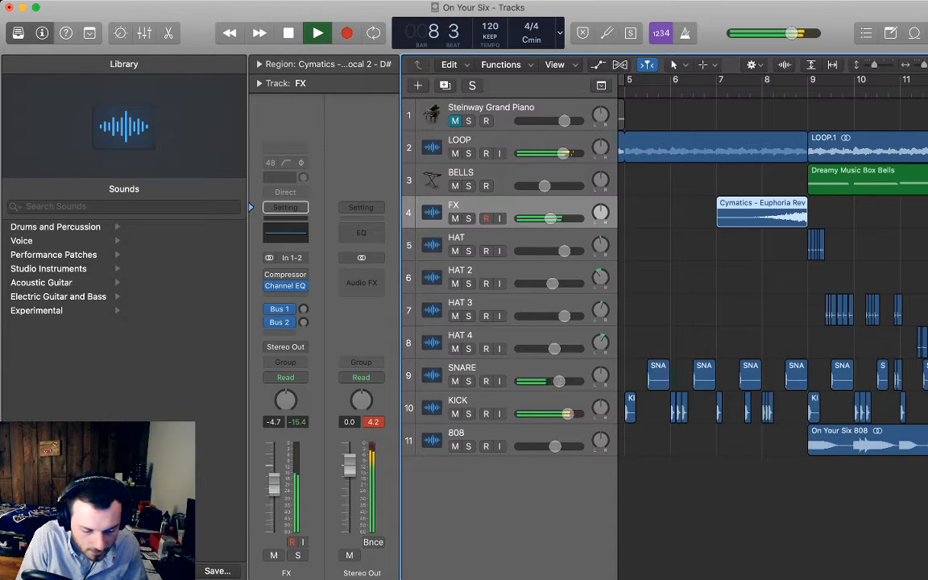
key(space)
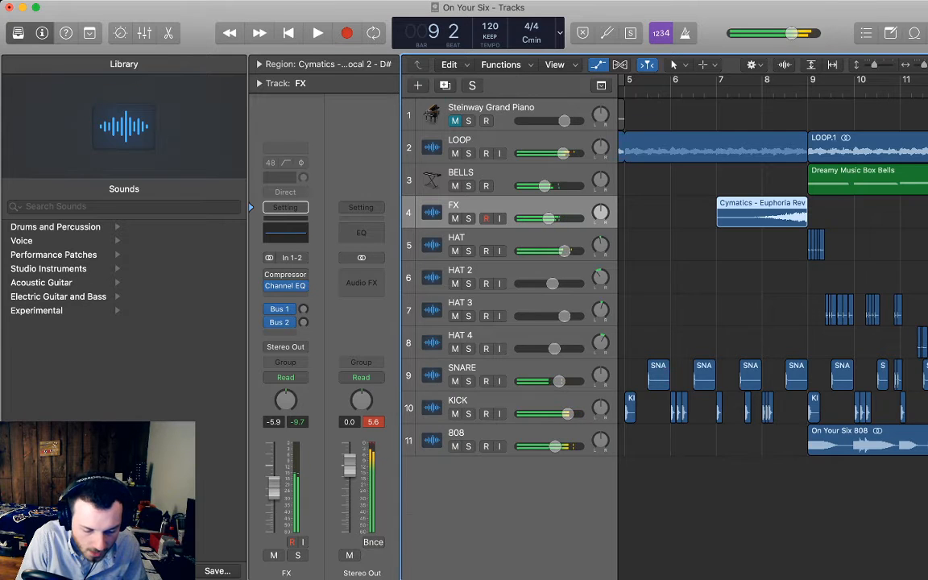
Show the track automation and add a -5.9 dB volume point on the FX track exactly at bar 9
key(a)
scroll(726, 250, right, 2)
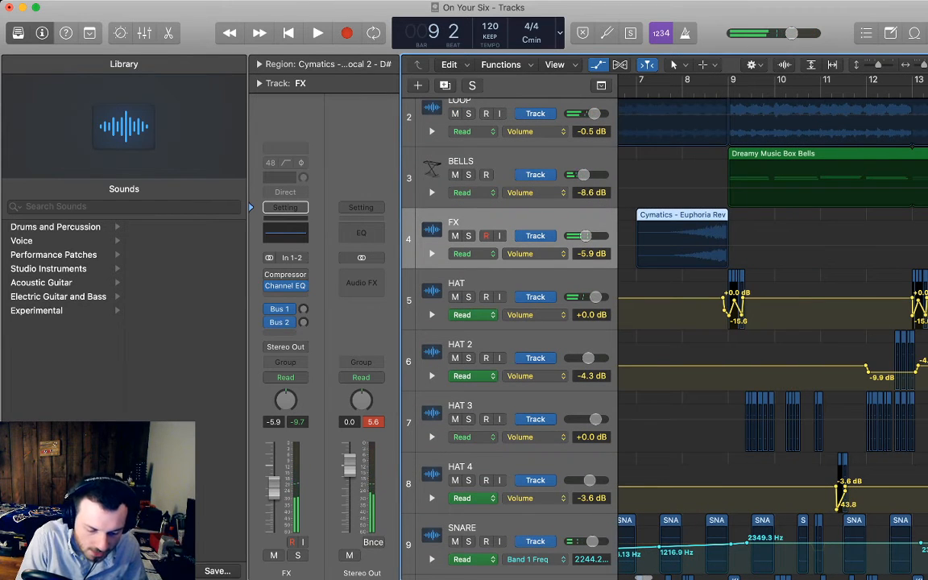
click(685, 245)
click(726, 245)
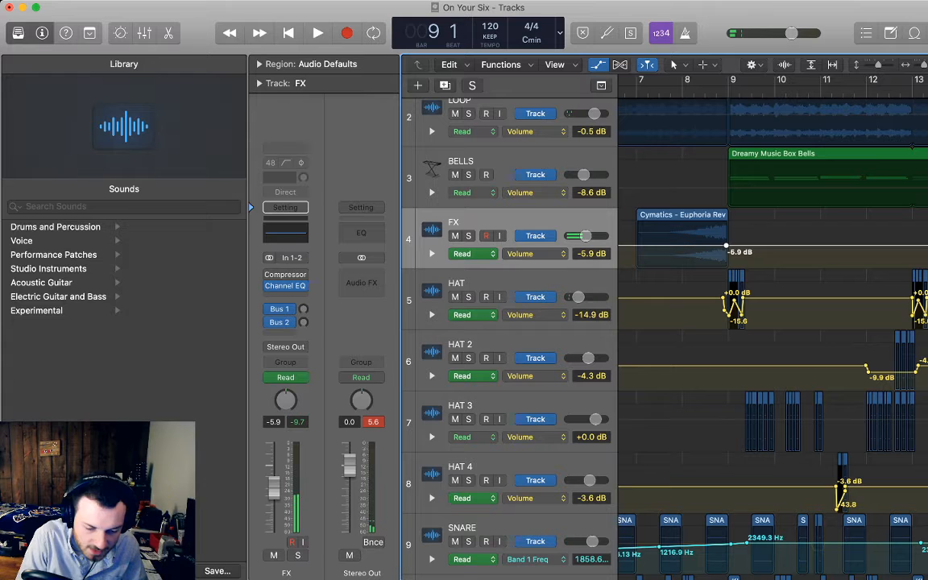
key(super+Right)
key(super+Right)
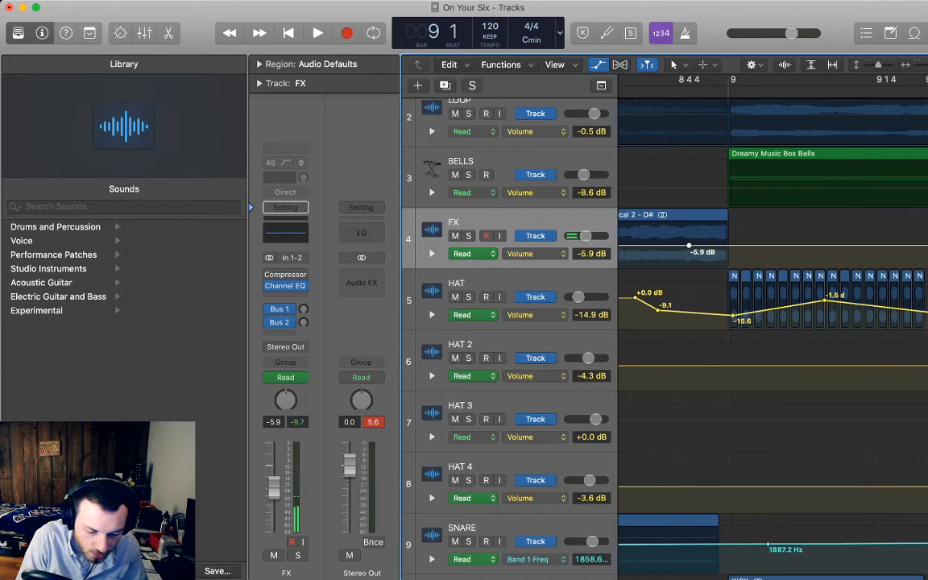
drag(689, 245, 728, 245)
scroll(728, 245, left, 2)
scroll(773, 322, left, 2)
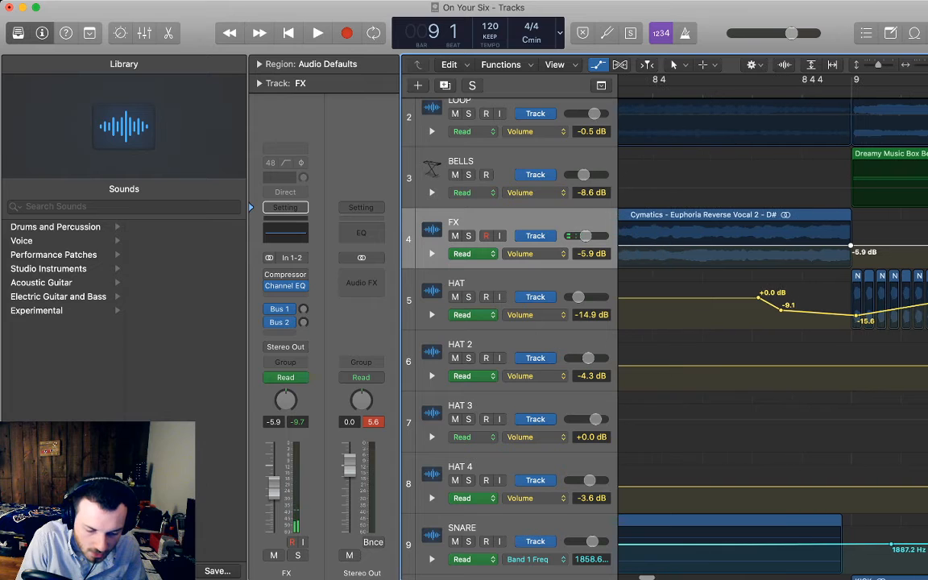
scroll(854, 323, down, 5)
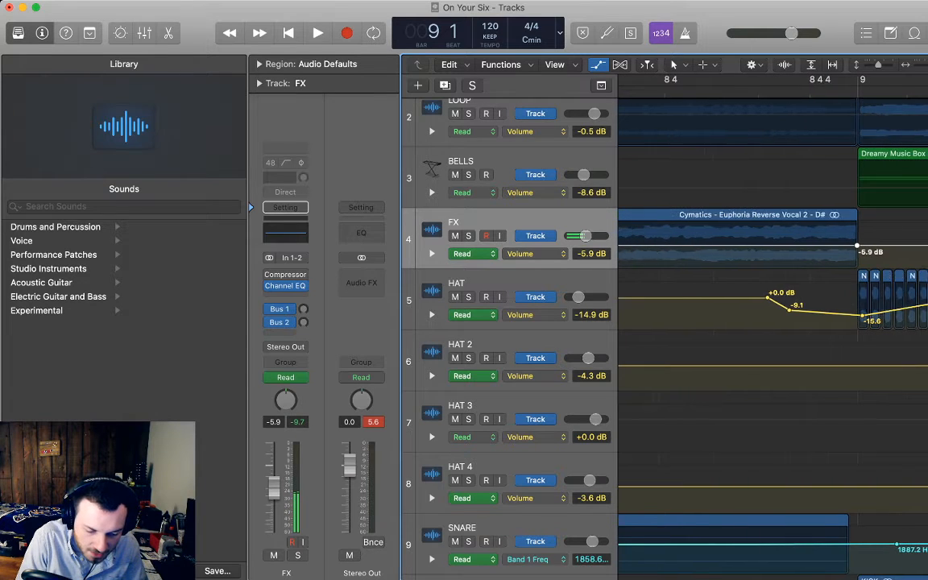
Play back the reverse vocal and add -5.9 dB volume points on the FX track at beat 3 of bar 8
key(space)
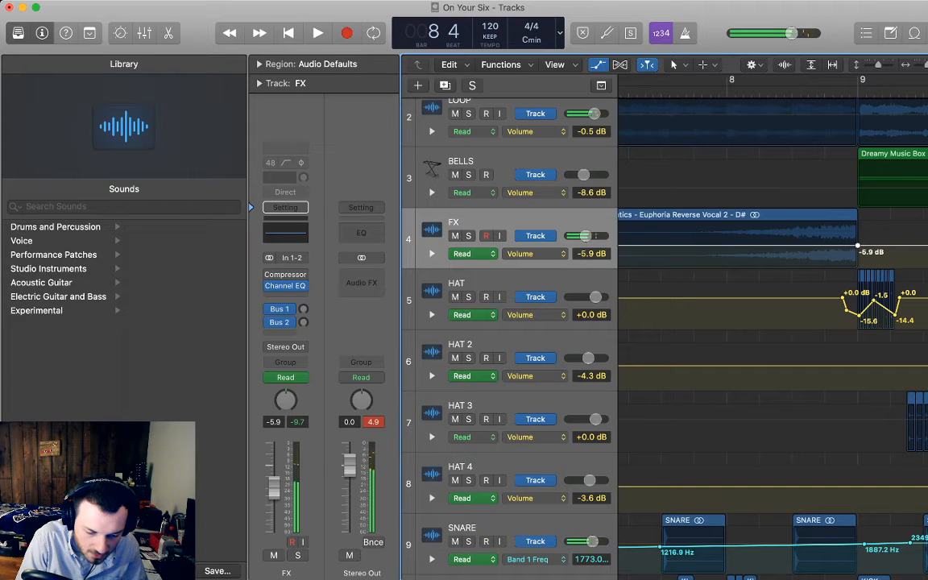
key(space)
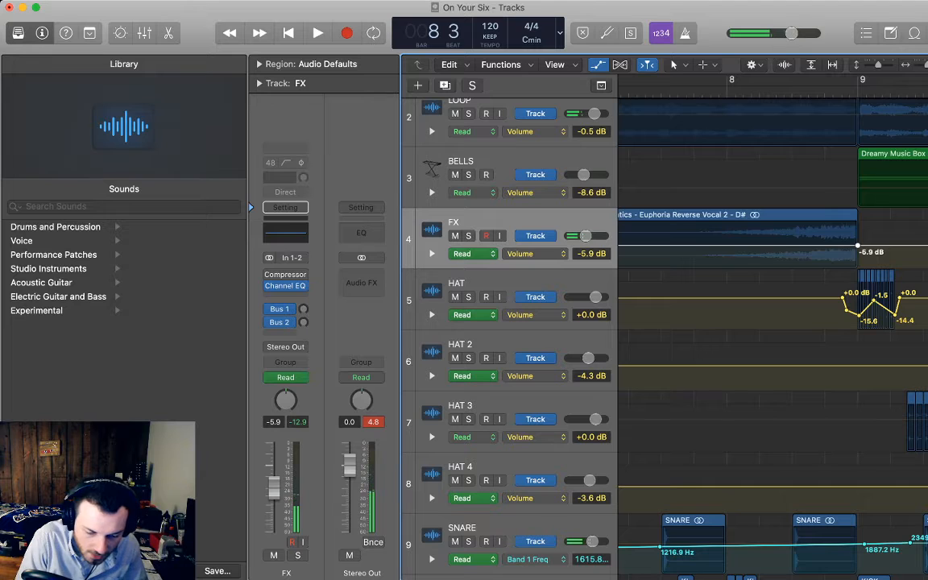
key(super+Right)
key(super+Right)
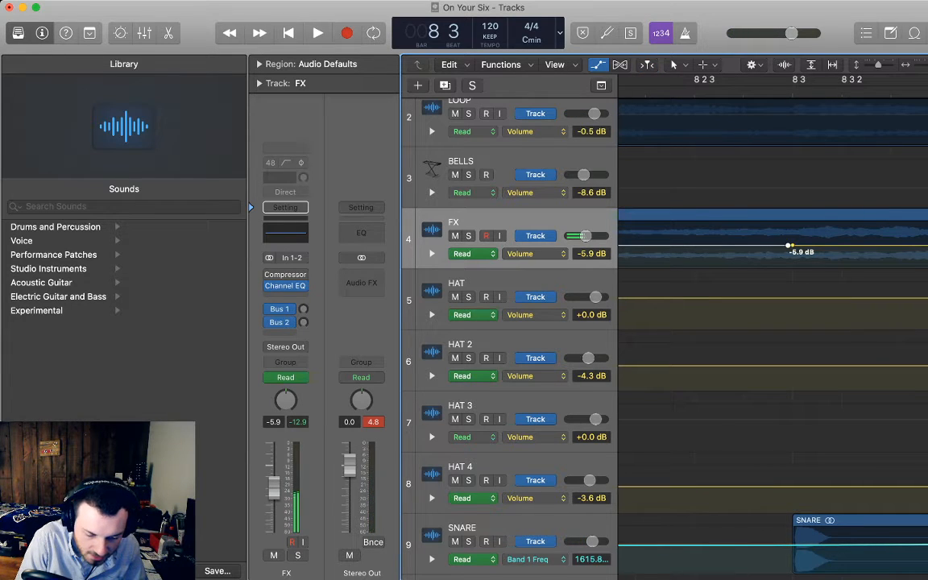
drag(788, 245, 791, 245)
scroll(790, 245, left, 4)
key(super+Left)
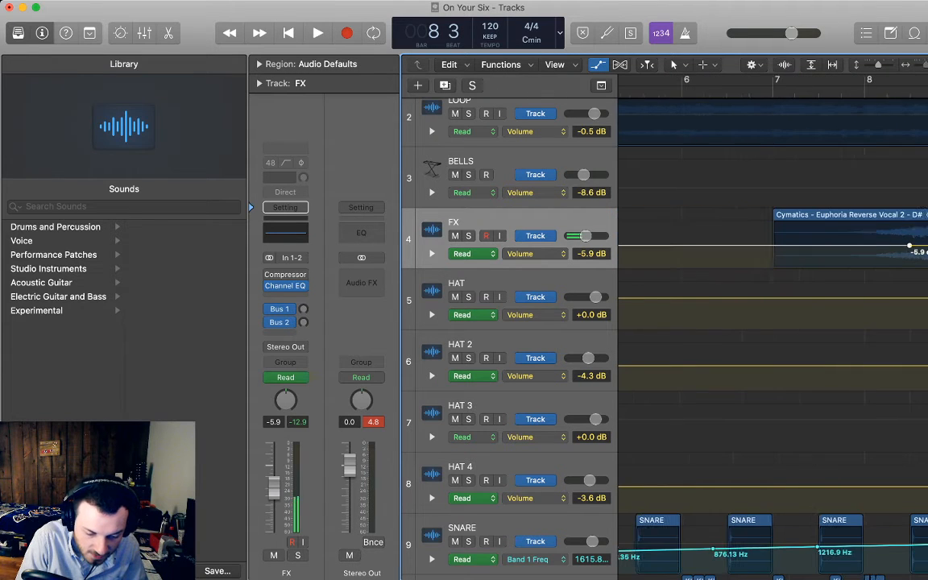
Add two adjacent volume points on the FX track at bar 8 and lower the second one to -15.0 dB
scroll(791, 245, right, 3)
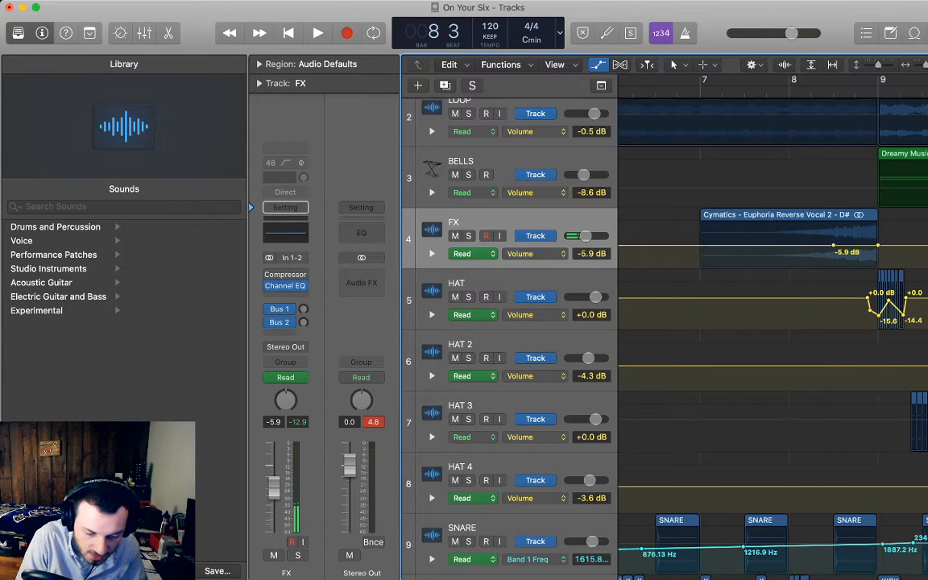
key(comma)
key(super+Right)
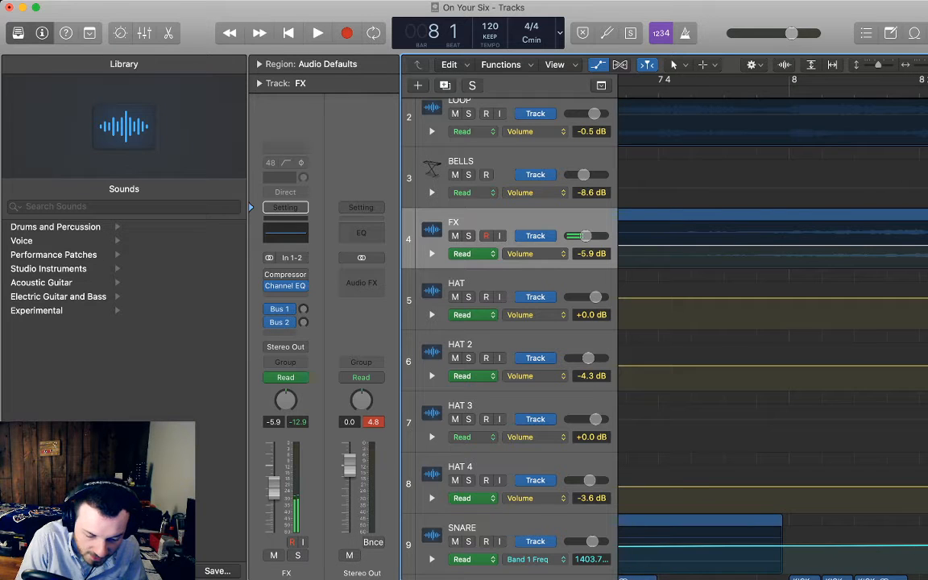
click(789, 245)
click(783, 246)
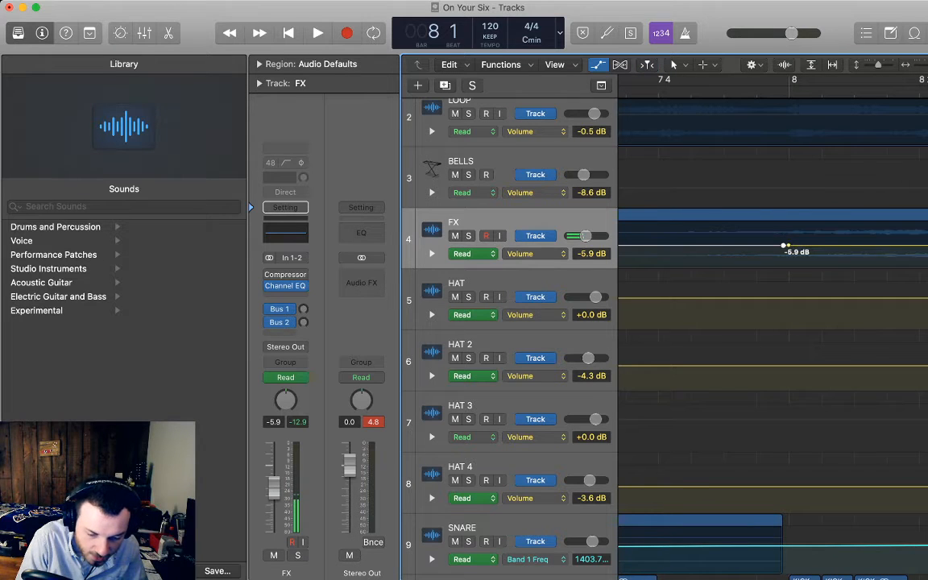
key(super+Left)
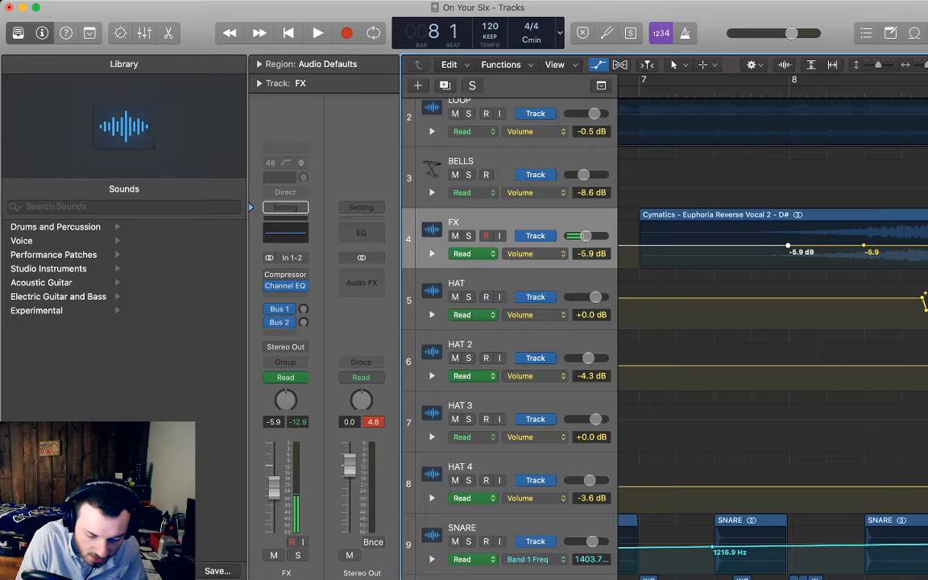
drag(788, 246, 789, 251)
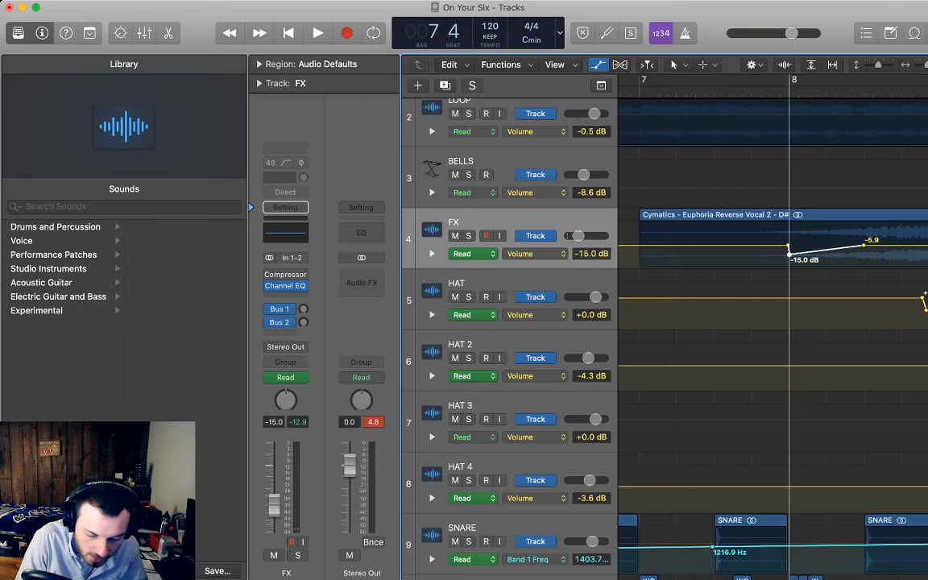
Play back bar 8 to check the rising volume ramp on the FX track
scroll(789, 252, right, 3)
click(813, 91)
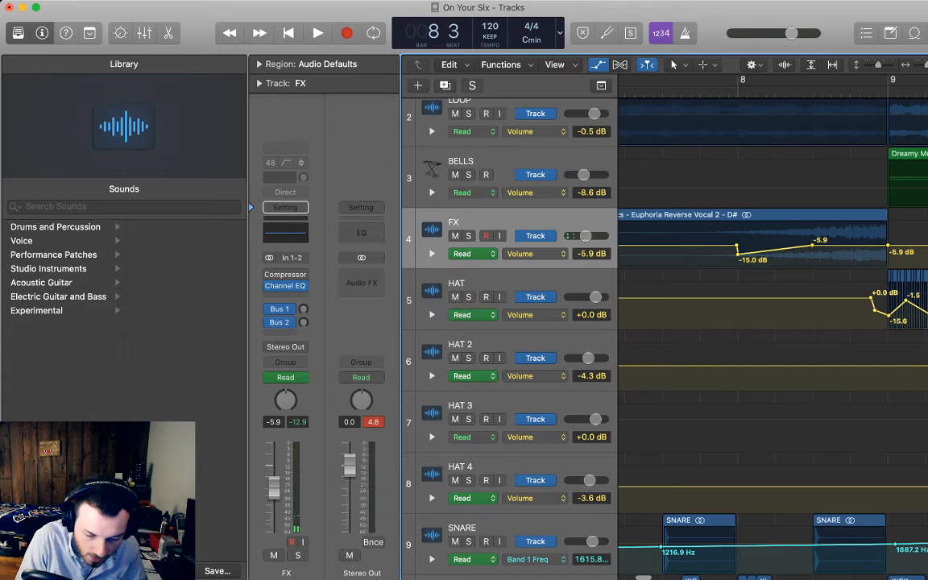
key(super+Right)
key(super+Right)
key(super+Right)
key(super+Right)
scroll(774, 322, left, 4)
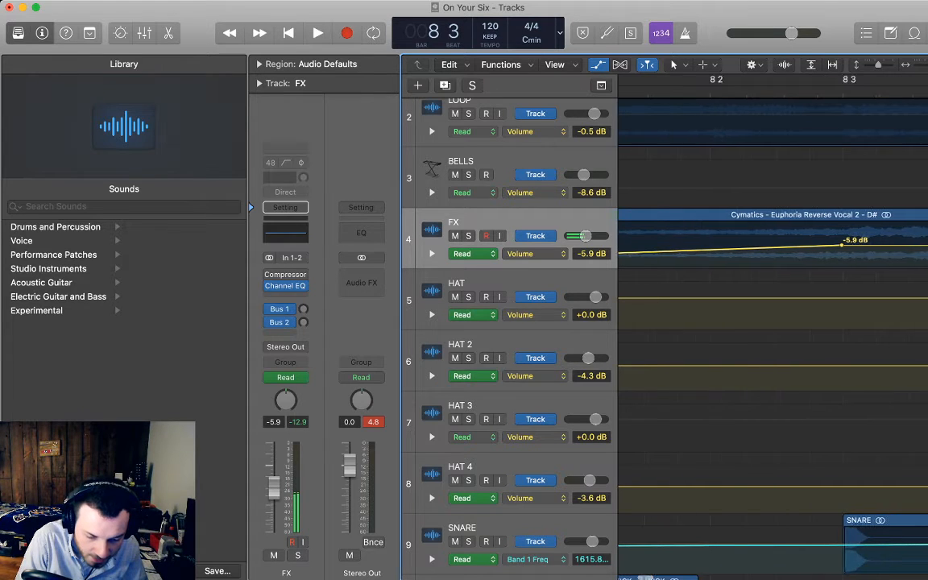
key(super+Left)
key(super+Left)
key(super+Left)
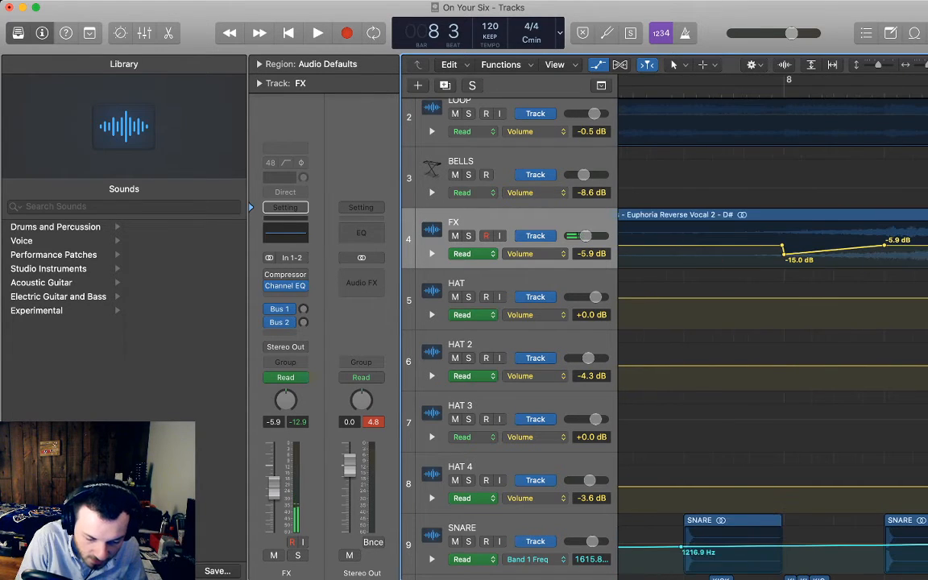
key(space)
key(space)
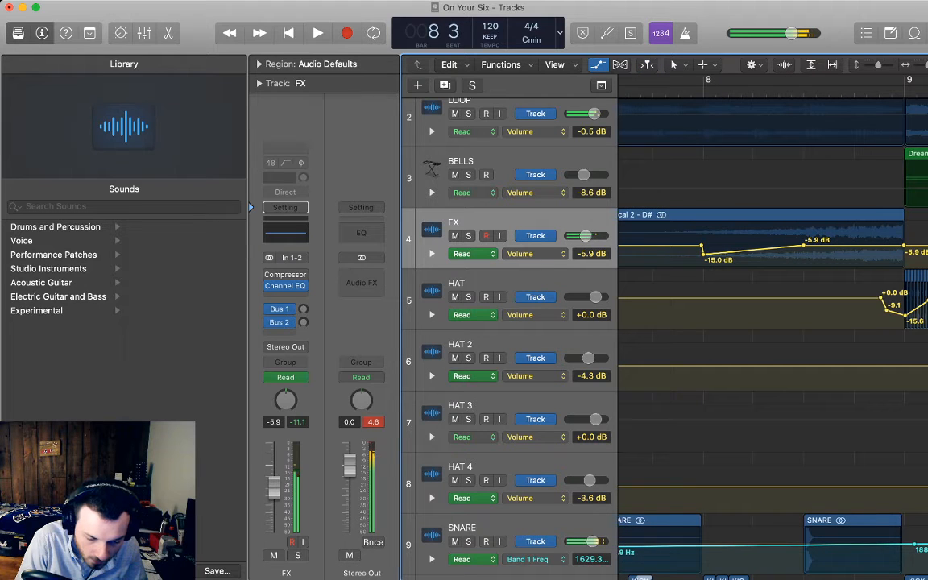
Add a pair of adjacent -13.6 dB volume points on the FX ramp one sixteenth after the start of bar 8
key(space)
key(space)
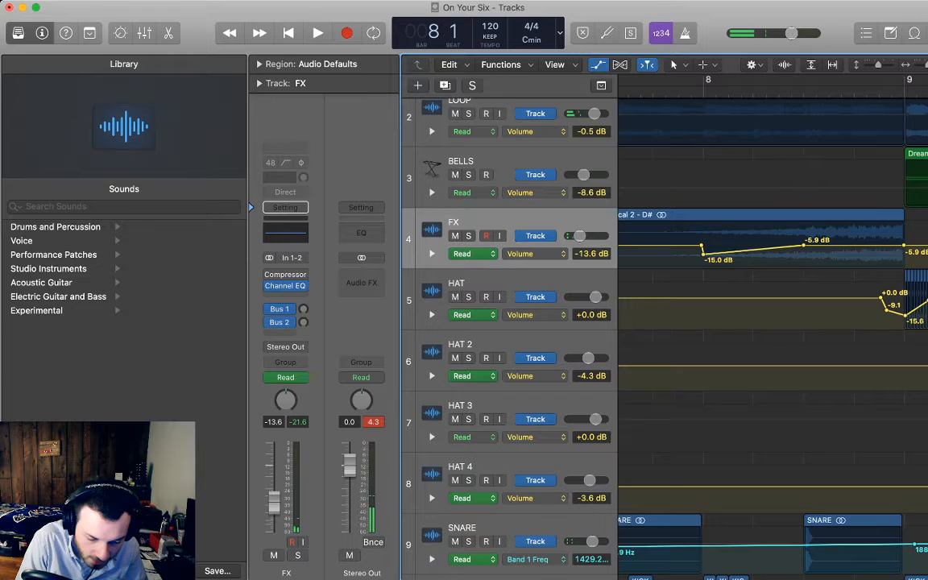
key(super+Right)
key(super+Right)
key(super+Right)
key(super+Right)
click(715, 254)
scroll(774, 322, right, 2)
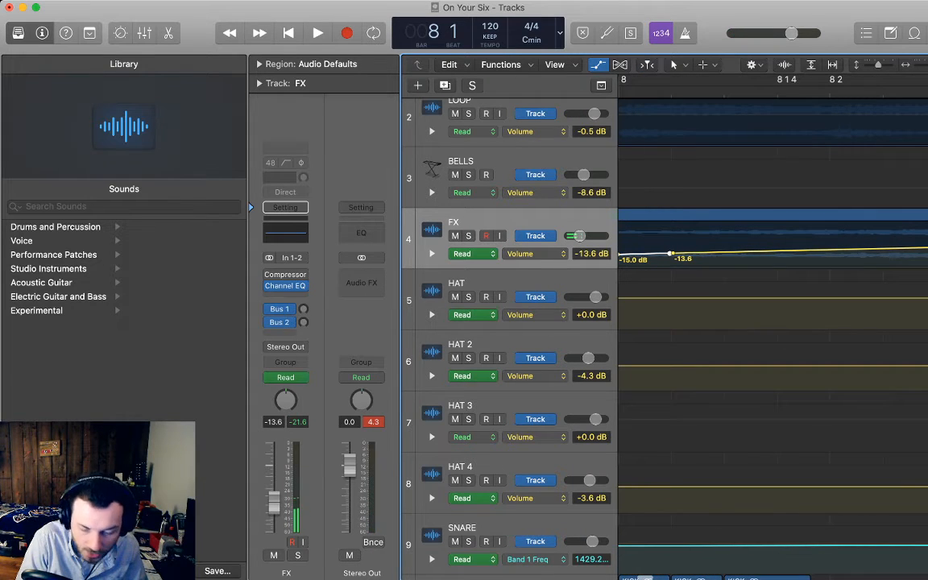
Add adjacent volume point pairs on the FX ramp at the next three sixteenths, at -12.2, -11.0 and -9.9 dB
key(space)
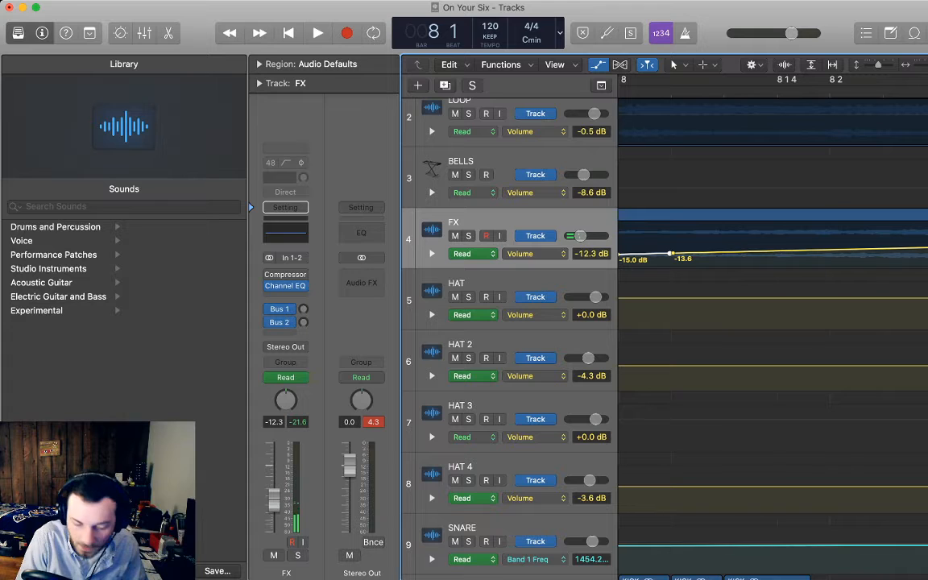
click(726, 253)
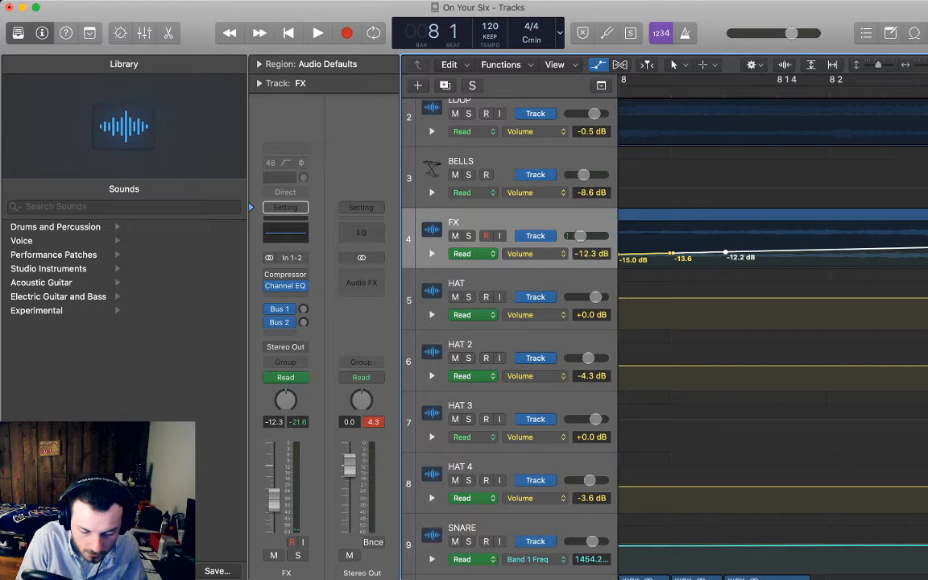
scroll(774, 258, right, 3)
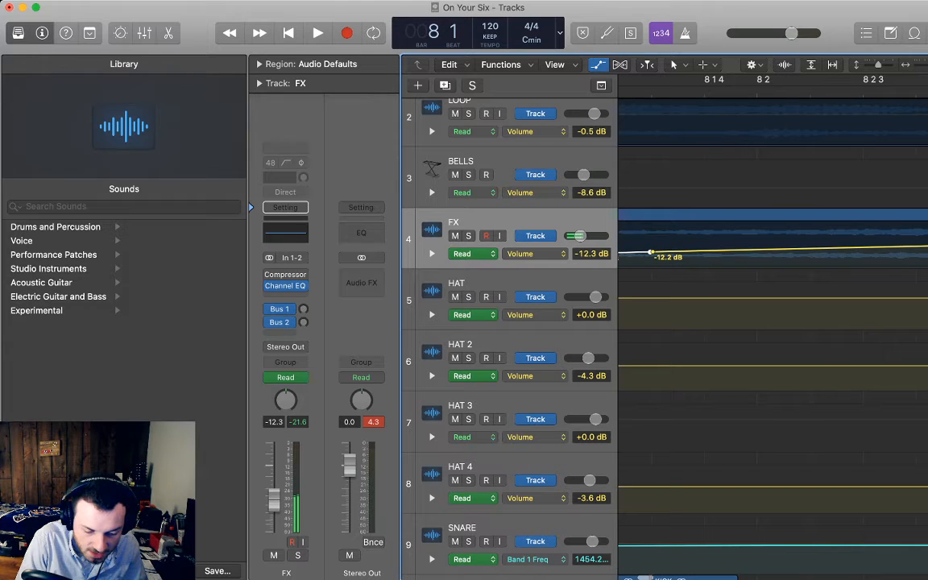
key(space)
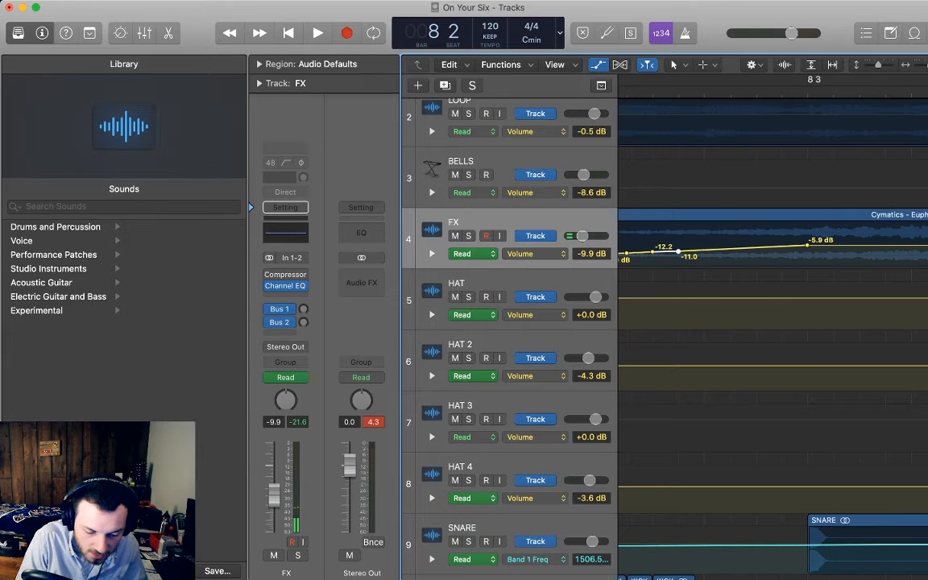
key(space)
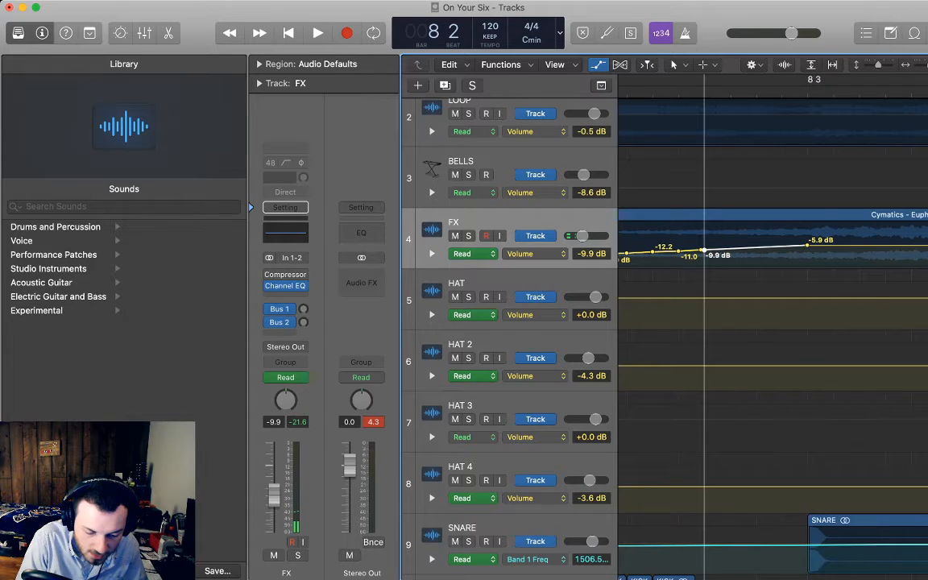
key(space)
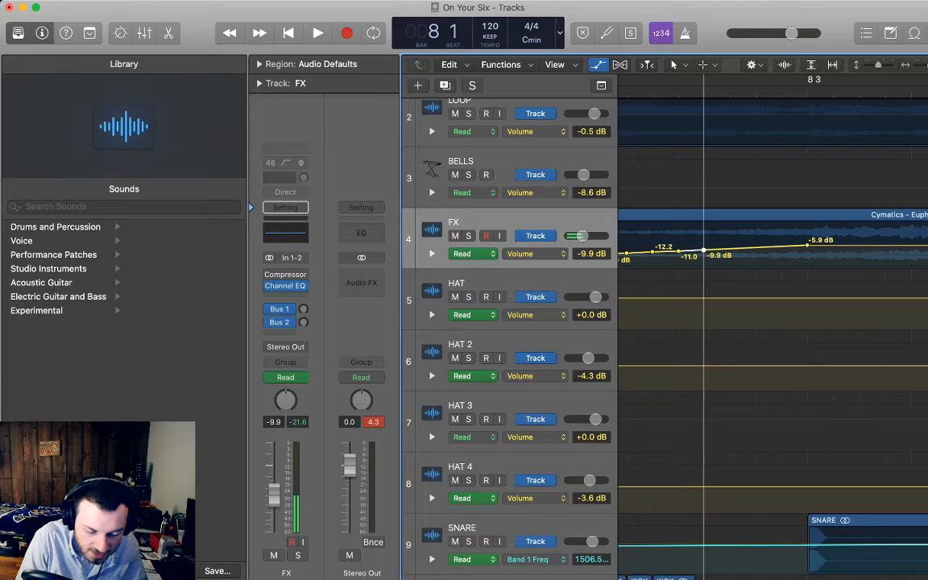
Add adjacent volume point pairs at -8.8, -7.7 and -6.8 dB on the sixteenths between beats 2 and 3 of bar 8
key(space)
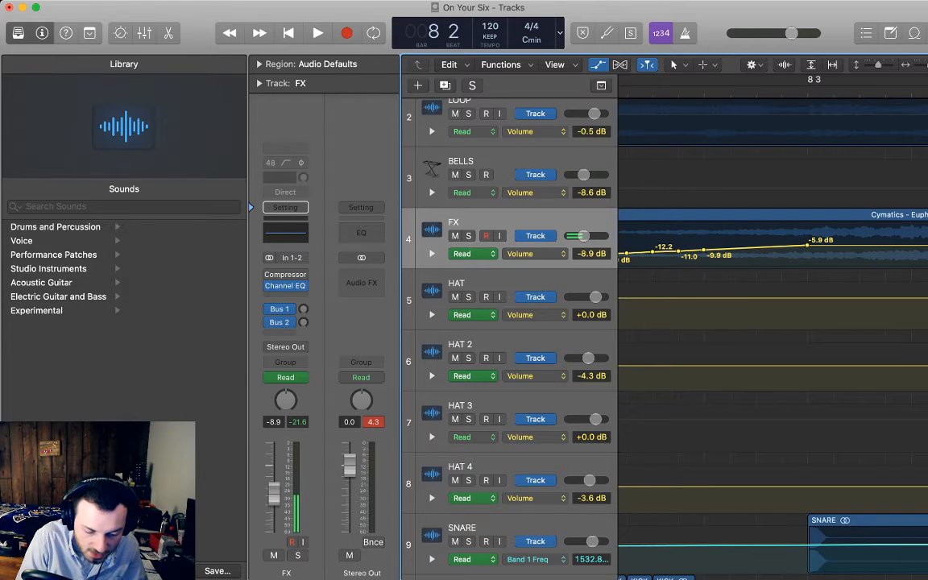
click(730, 249)
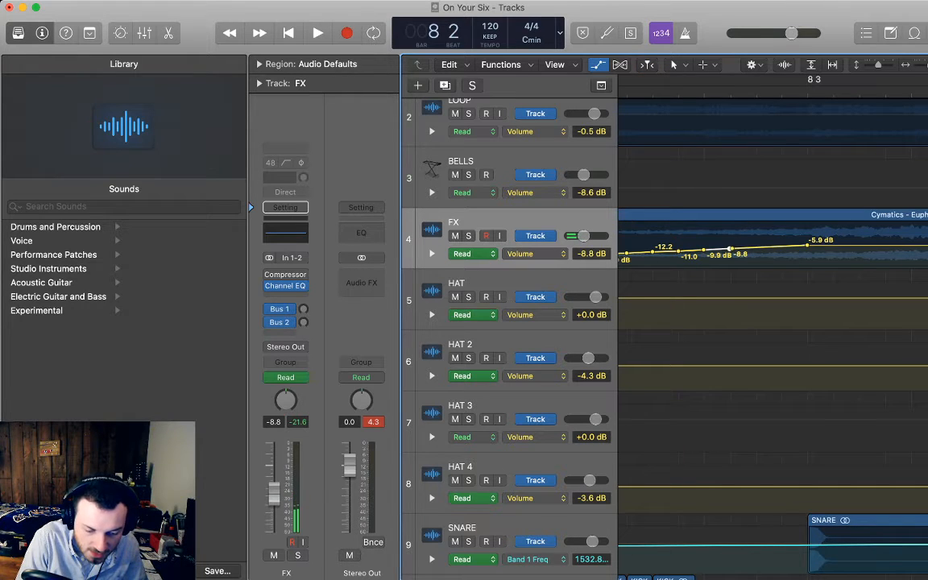
key(space)
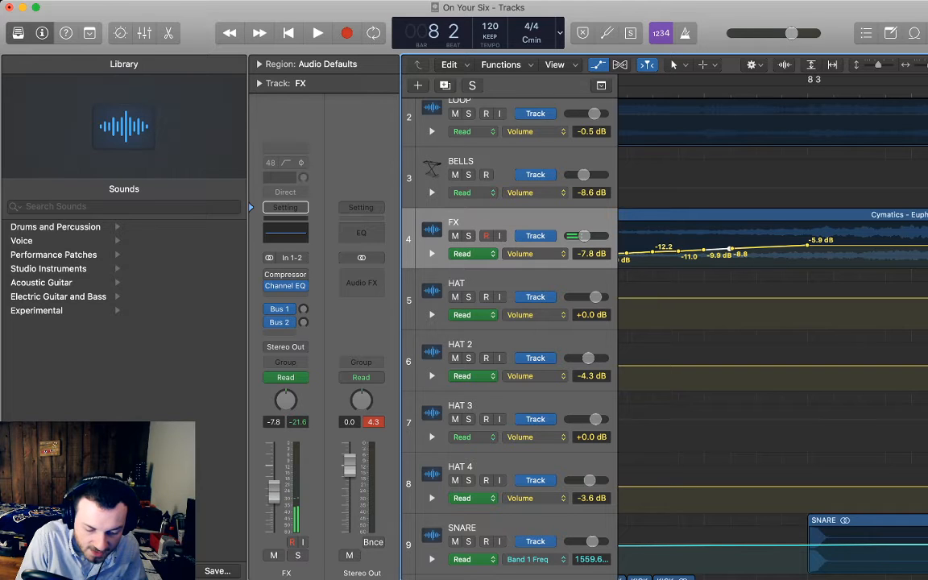
click(759, 247)
click(756, 248)
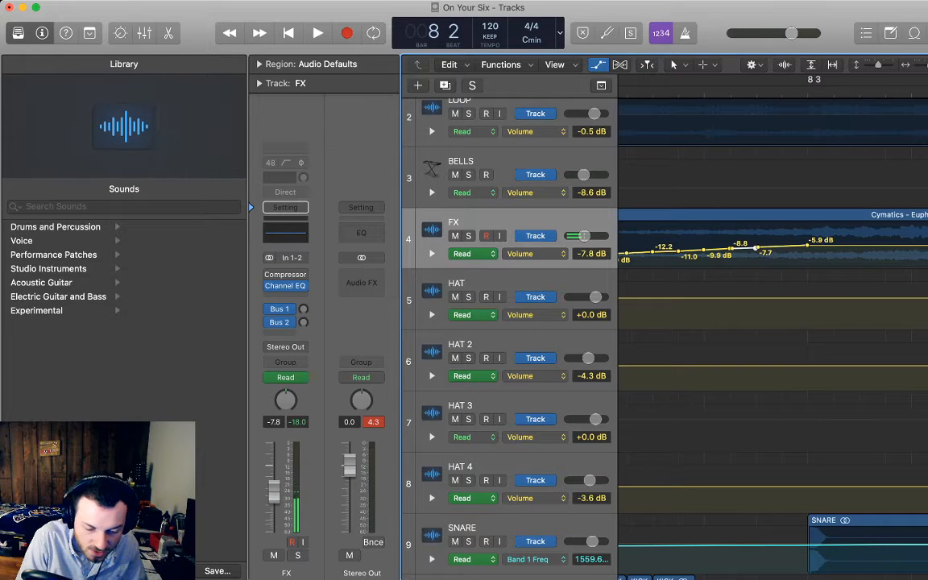
key(space)
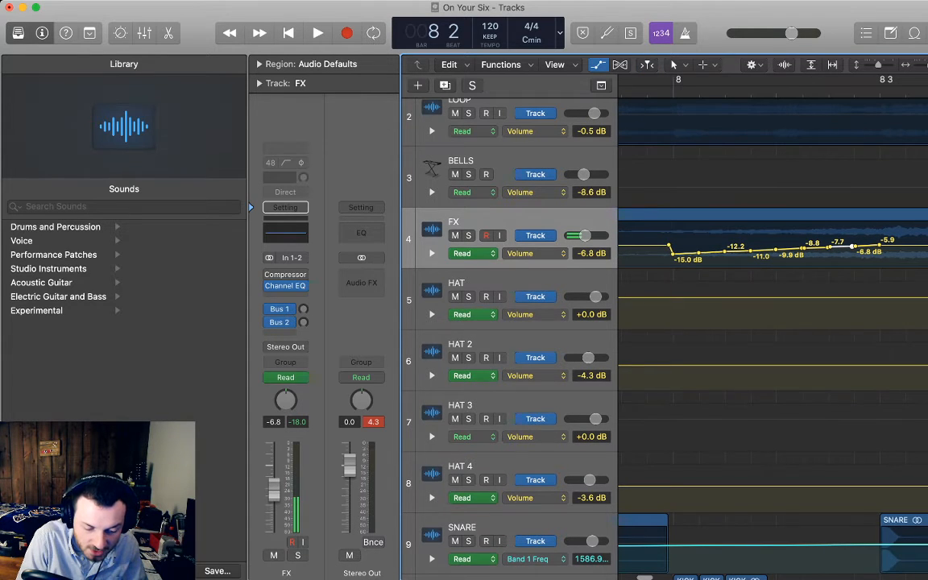
Lower every second sixteenth of the FX volume ramp between bar 8 and beat 3 to -∞ dB, creating a gated pattern
drag(712, 252, 712, 266)
drag(764, 250, 764, 266)
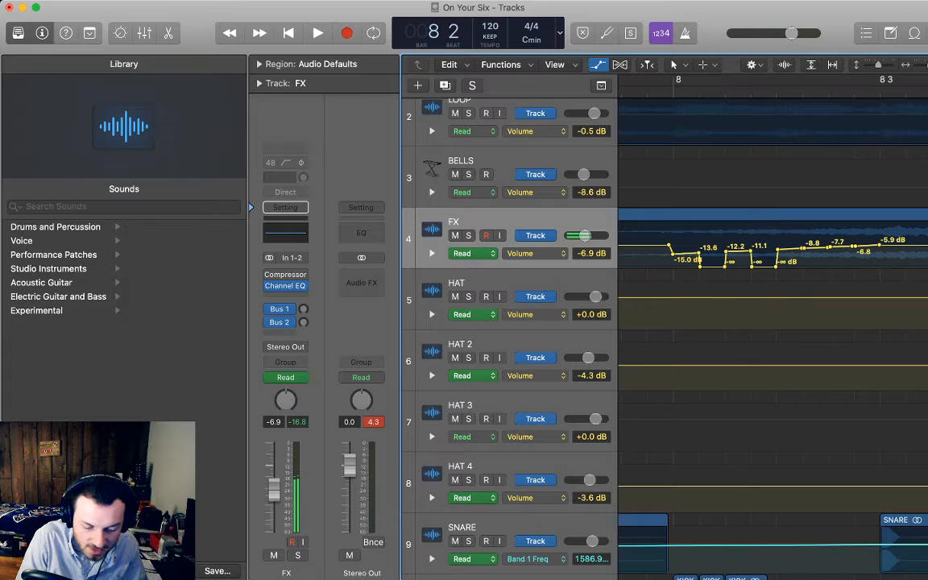
drag(817, 249, 816, 267)
scroll(816, 266, right, 3)
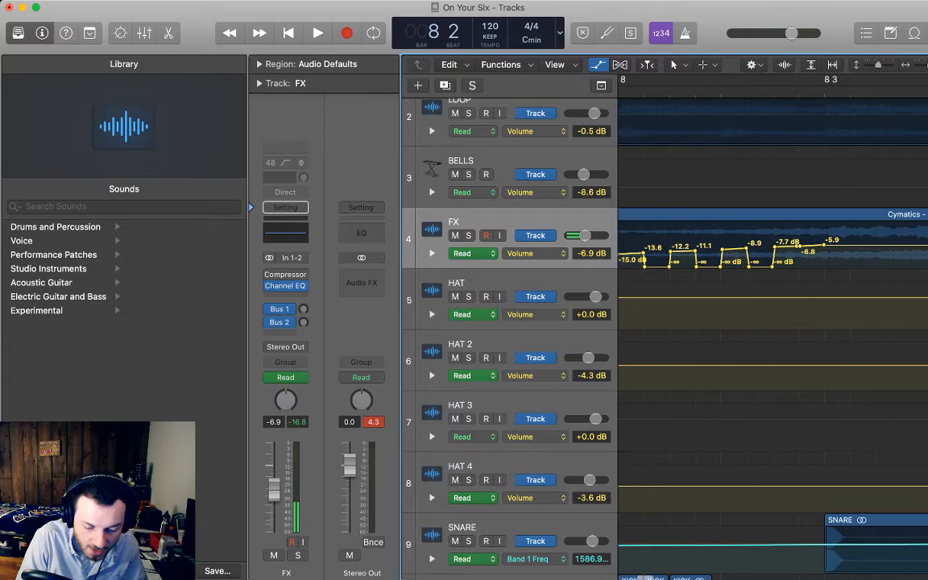
Play back the gated reverse vocal through bar 8 and return the playhead to the start of the bar
scroll(774, 250, left, 3)
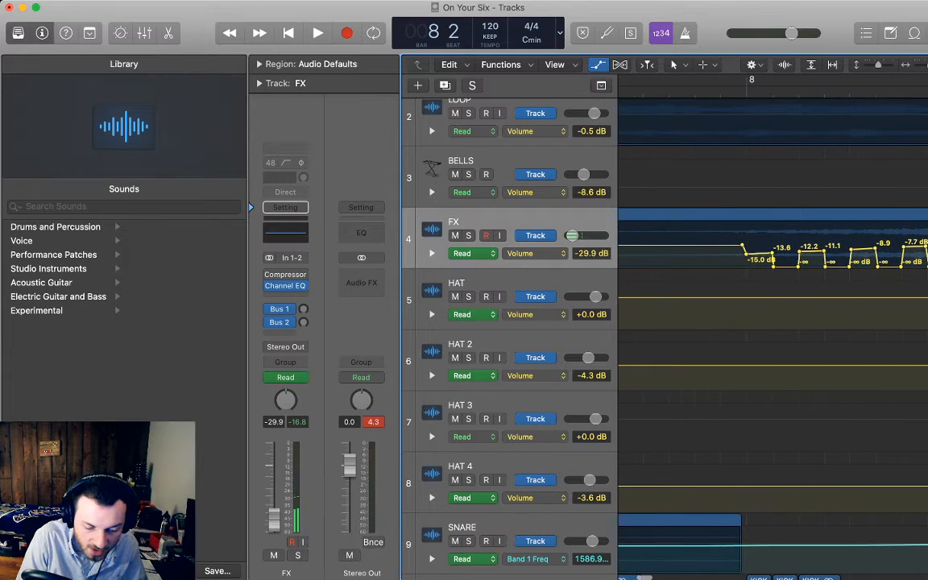
key(space)
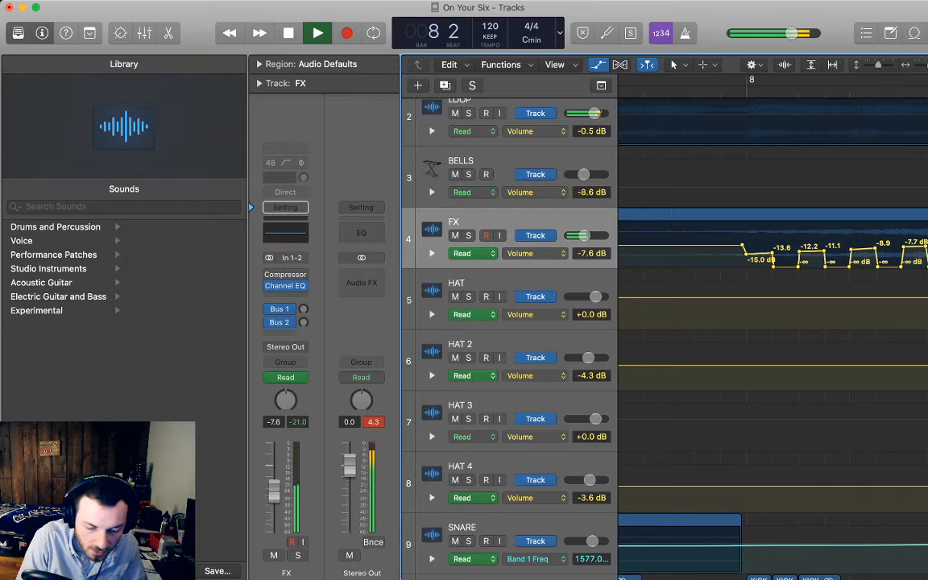
key(super+Left)
key(super+Left)
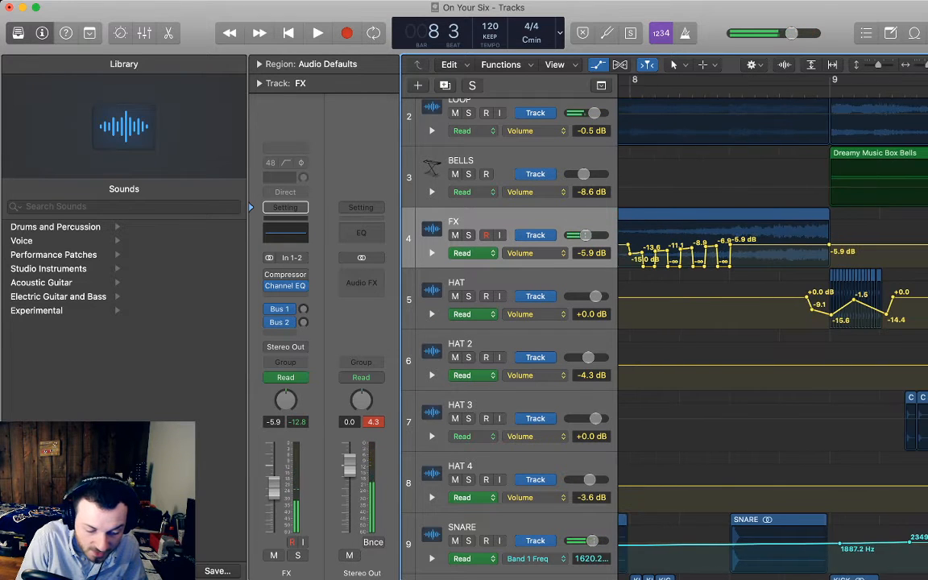
scroll(773, 249, left, 2)
click(680, 90)
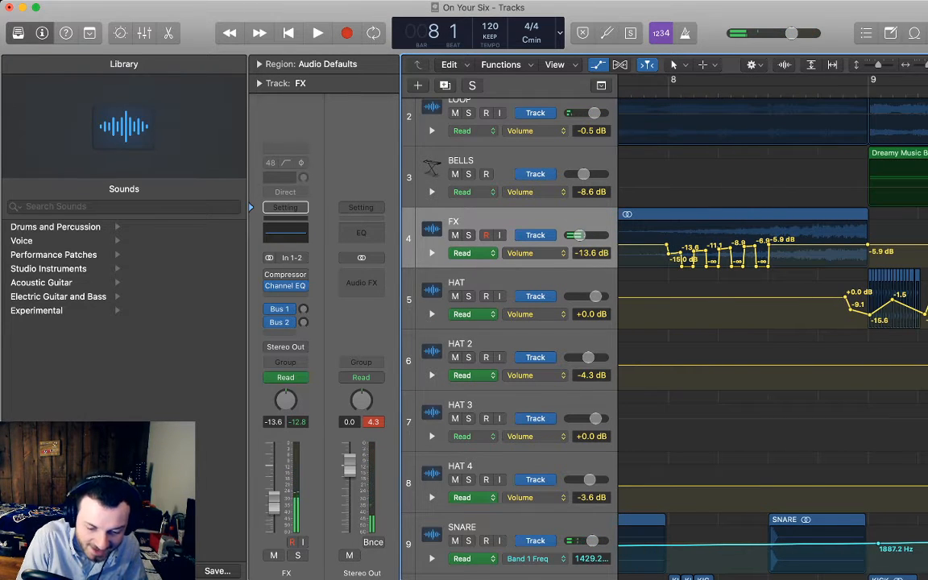
Add -14.3 dB points midway through bar 8's first sixteenth on the FX track and lower the second half to -∞ dB
key(super+Right)
key(super+Right)
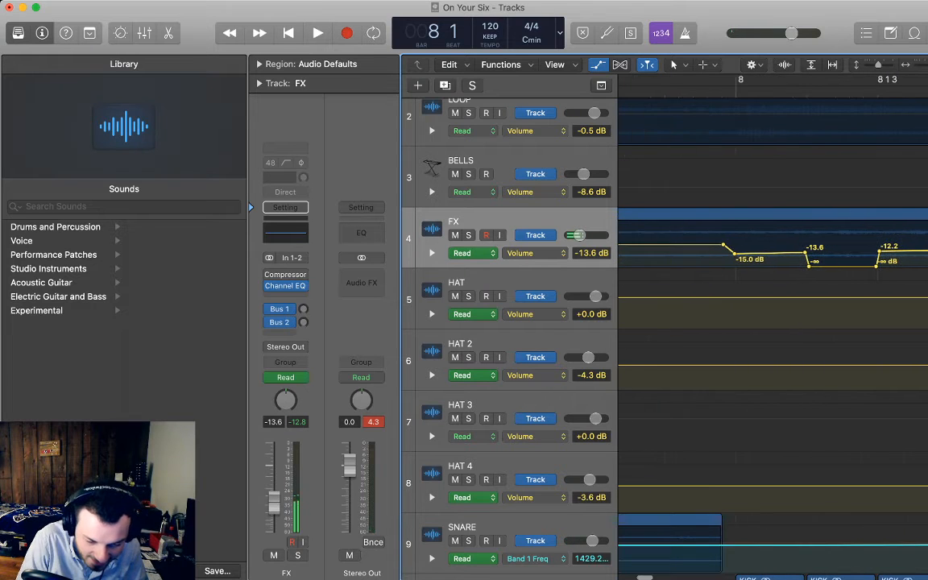
click(770, 89)
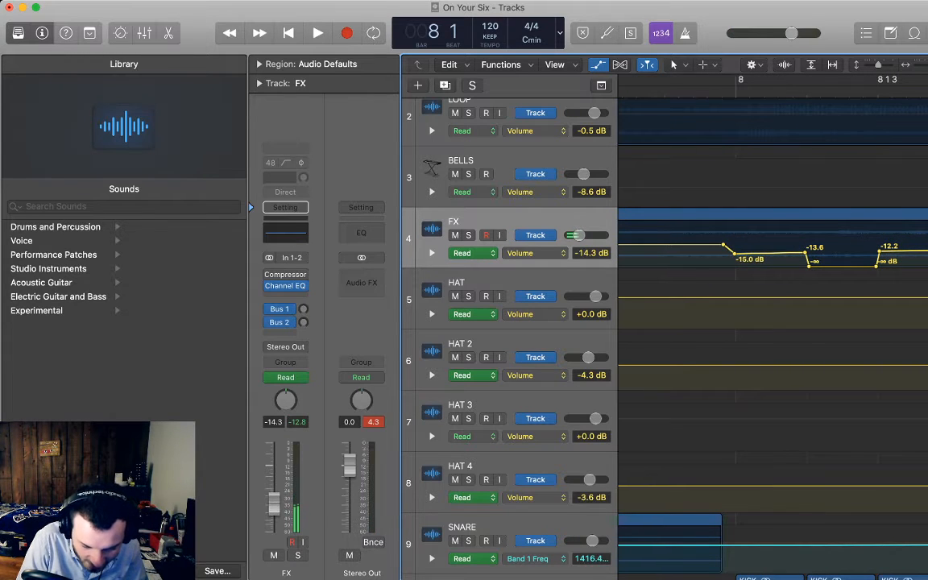
click(774, 253)
click(770, 254)
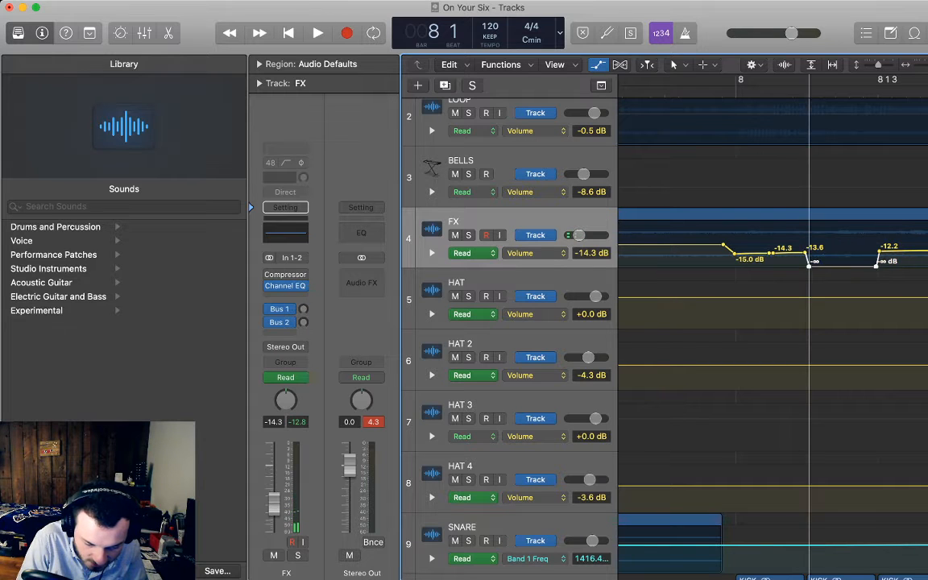
drag(790, 254, 790, 266)
Split the two silent gaps in beat 1 of bar 8 on the FX track and raise their first halves to -12.7 and -11.3 dB
scroll(790, 265, right, 3)
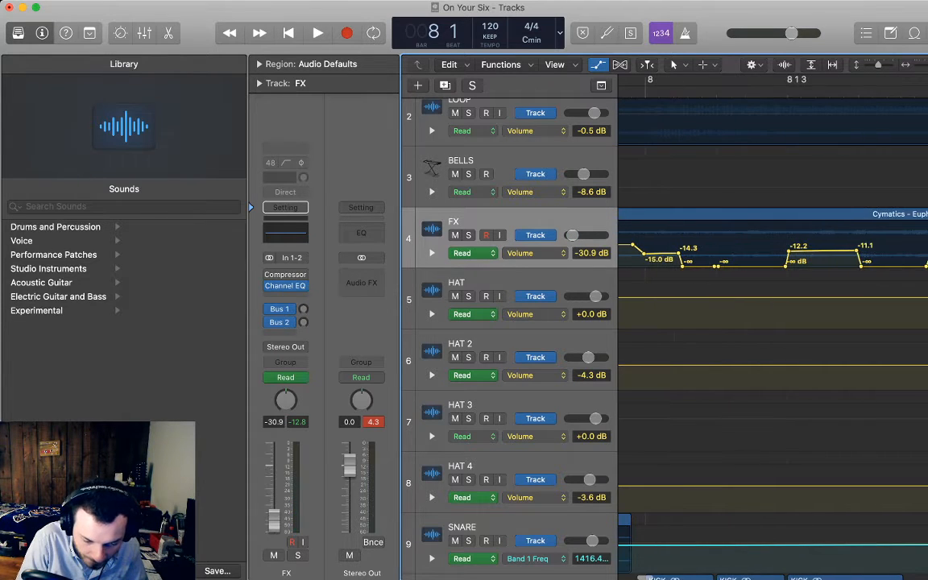
key(space)
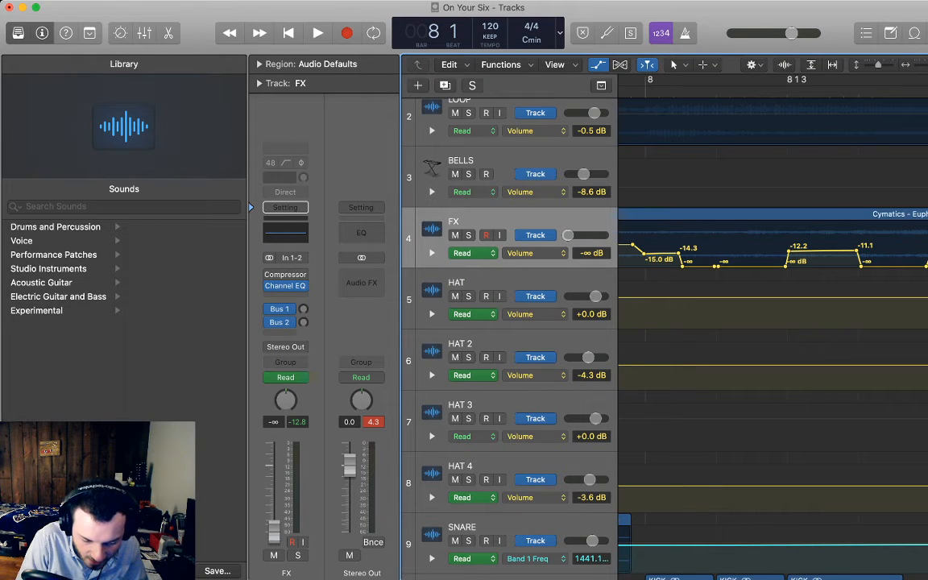
click(753, 267)
click(750, 266)
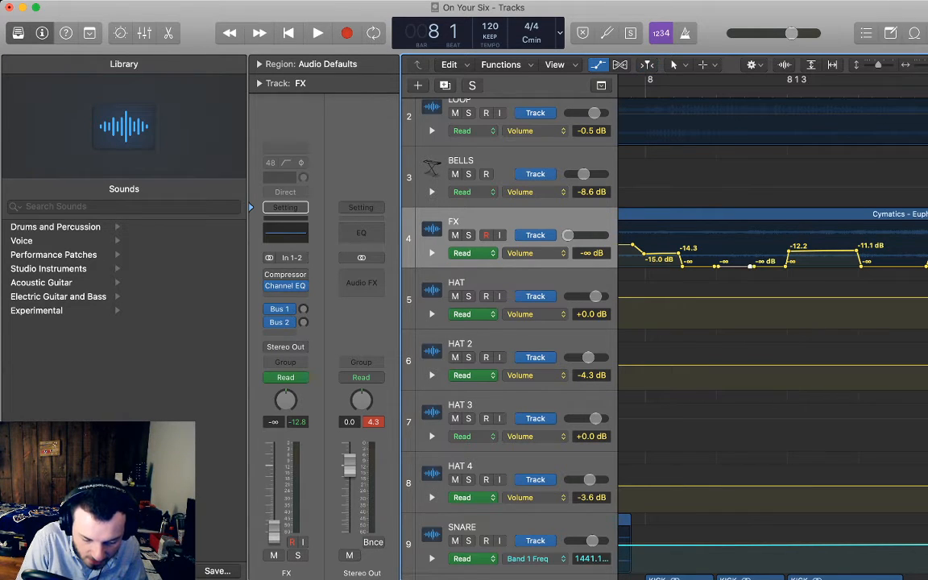
drag(735, 267, 734, 251)
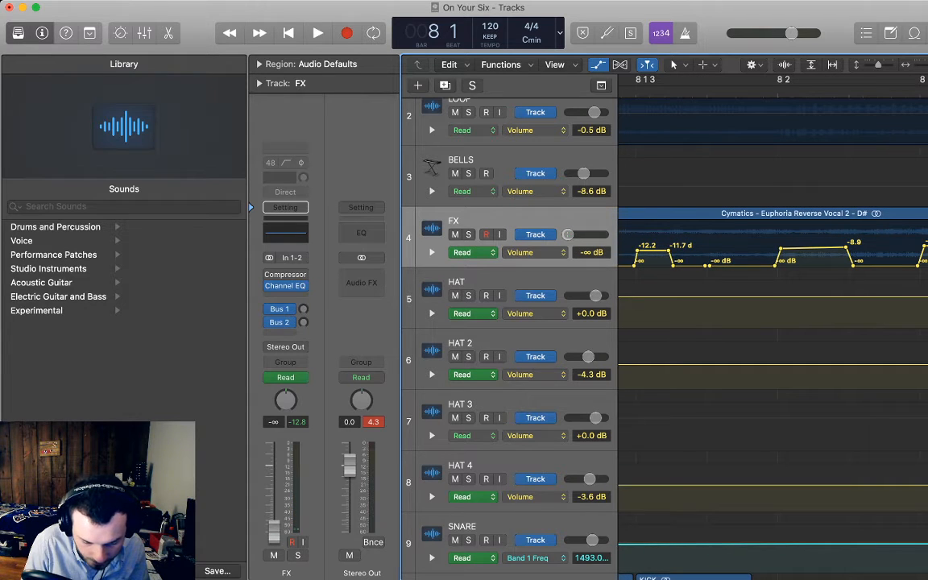
click(743, 265)
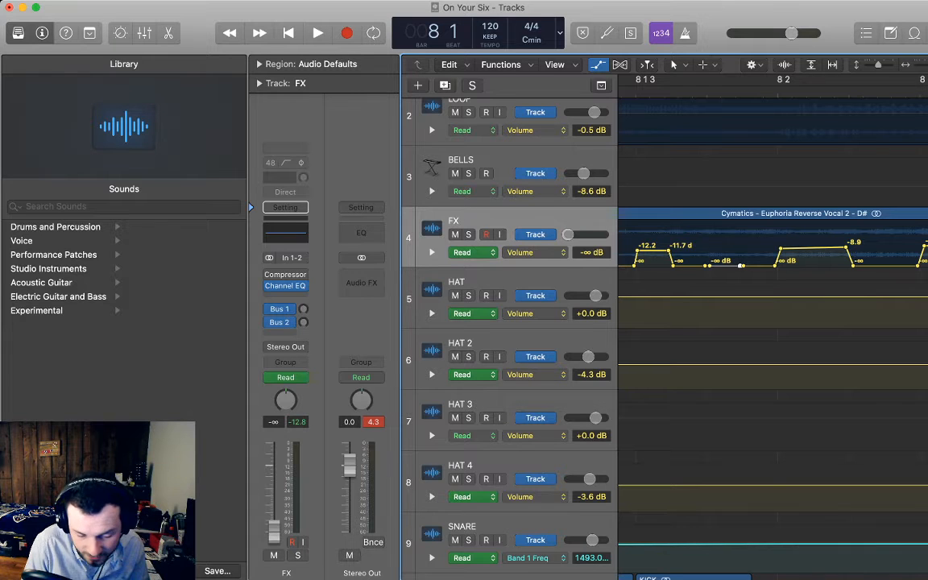
drag(725, 265, 726, 250)
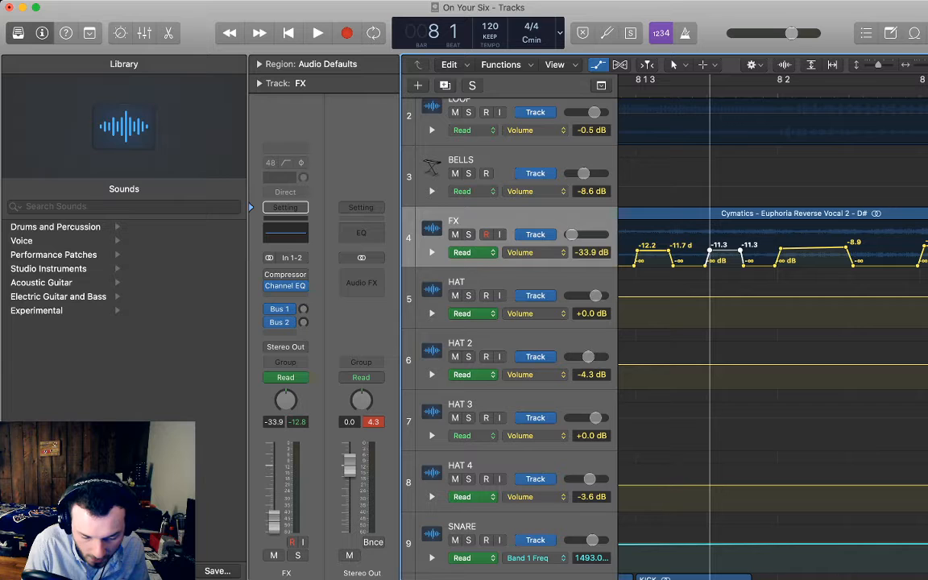
Add a -9.4 dB point midway through the first sixteenth of beat 2 on the FX track and silence its second half
scroll(774, 323, right, 3)
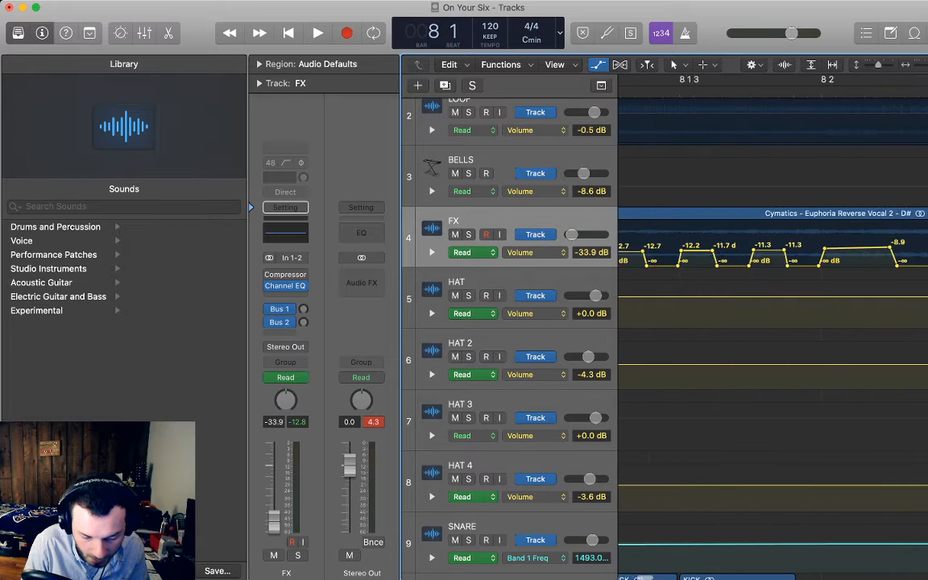
scroll(774, 322, right, 4)
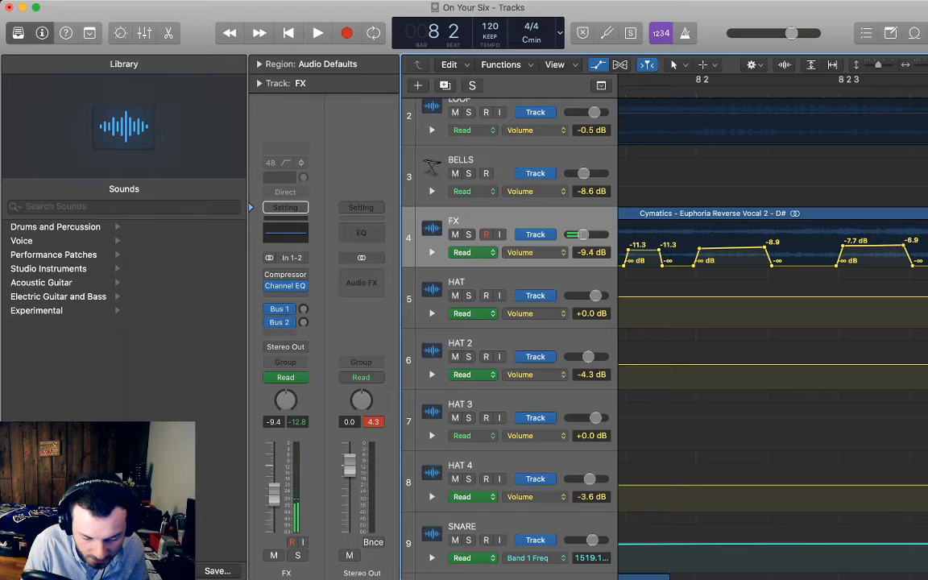
click(731, 248)
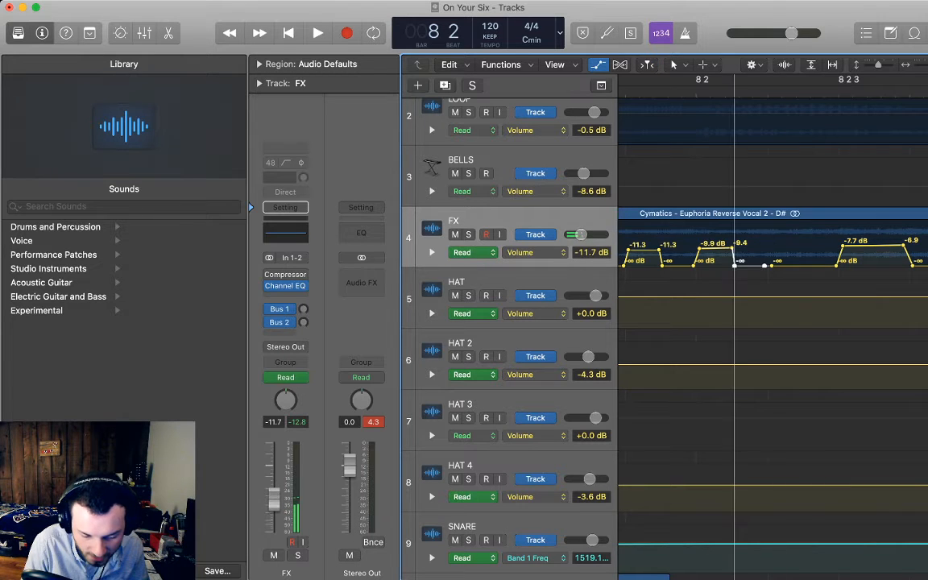
Raise the first half of the silent gap just before 8 2 3 on the FX track to end at -10.1 dB
scroll(773, 322, right, 5)
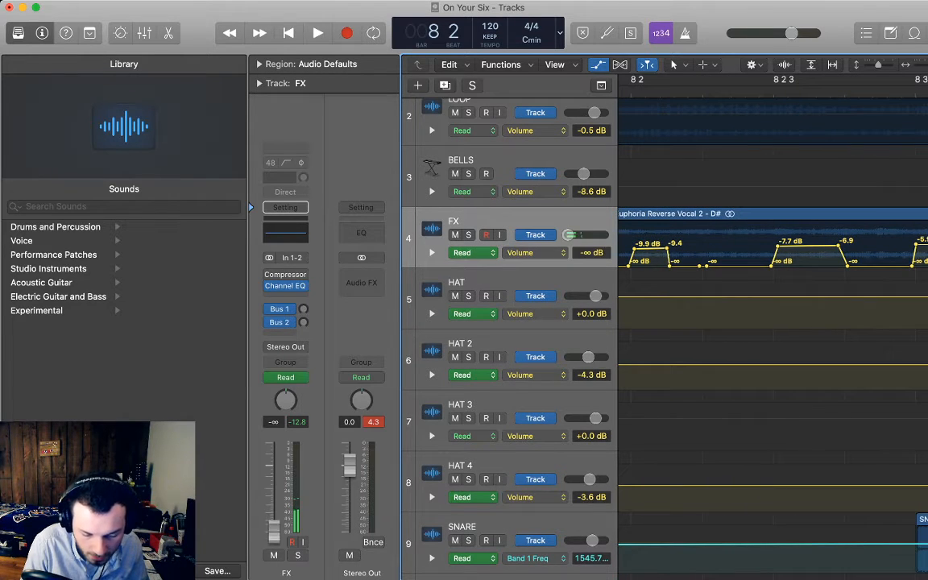
click(740, 266)
click(739, 265)
drag(708, 266, 708, 251)
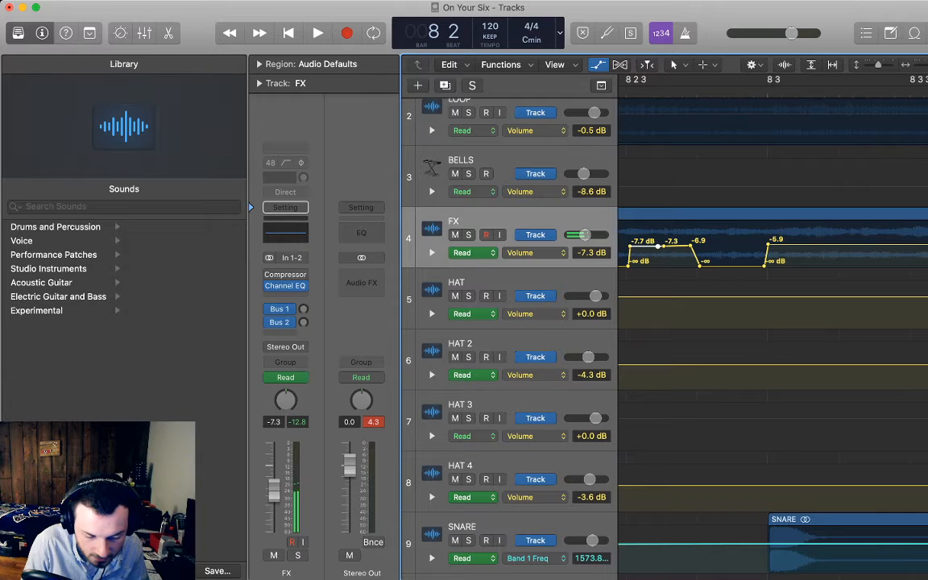
Silence the second half of the pulse at 8 2 3 after -7.4 dB and raise the following gap's first half to -7.0 and -6.6 dB
scroll(774, 323, left, 2)
drag(703, 246, 725, 266)
key(space)
key(space)
click(762, 266)
drag(741, 266, 741, 246)
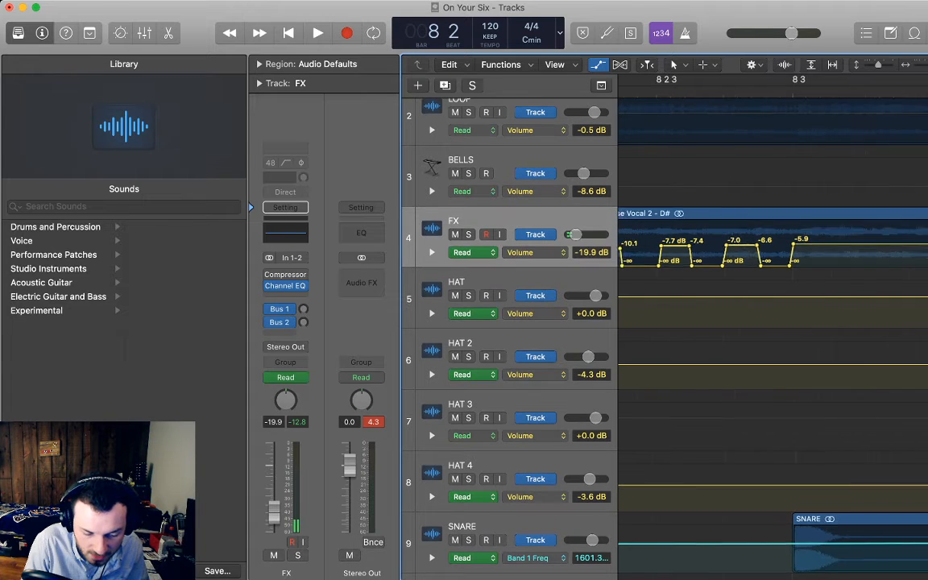
Play back the gated reverse vocal in bar 8 and its transition into bar 9
scroll(757, 246, down, 5)
scroll(758, 247, left, 3)
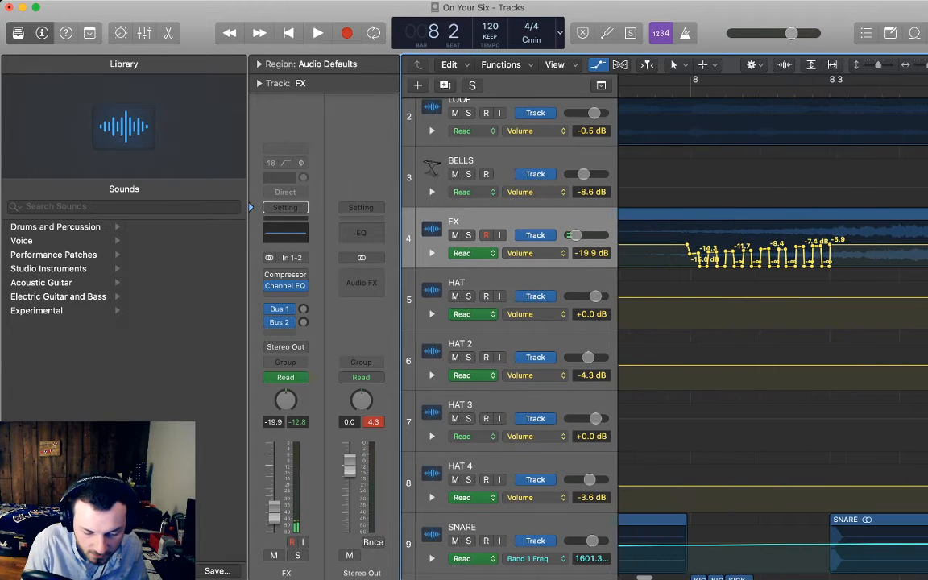
key(space)
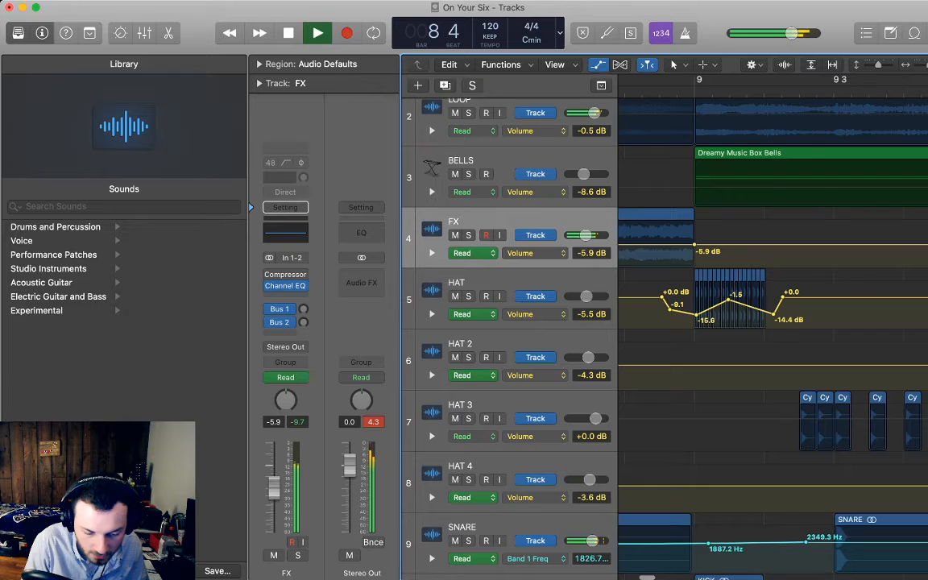
key(space)
key(super+Left)
key(super+Left)
key(super+Left)
key(super+Left)
key(super+Left)
key(super+Left)
key(super+Left)
key(super+Left)
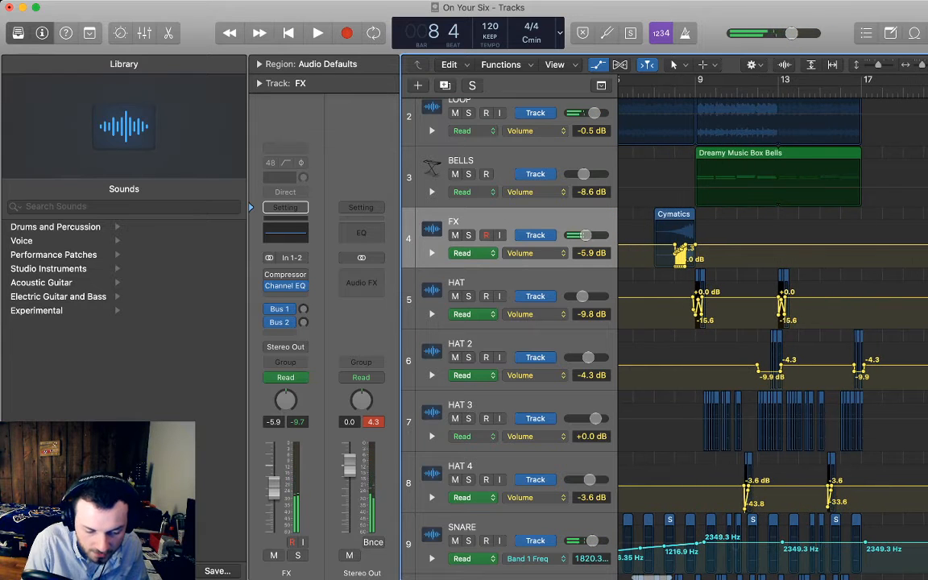
key(space)
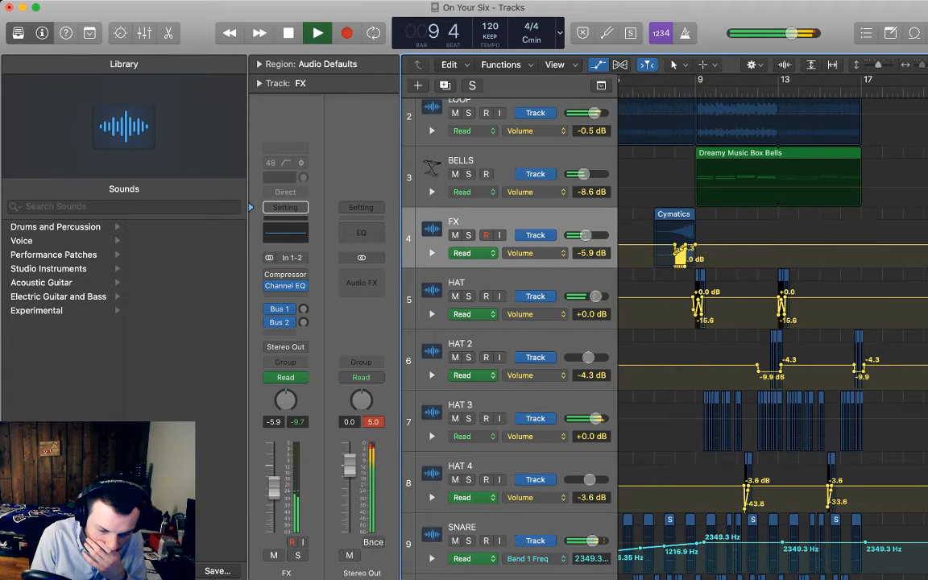
Stop playback and raise the FX track's volume point at bar 9 to -1.1 dB
key(super+Right)
key(super+Right)
key(super+Right)
key(super+Right)
key(super+Right)
scroll(772, 338, left, 5)
key(space)
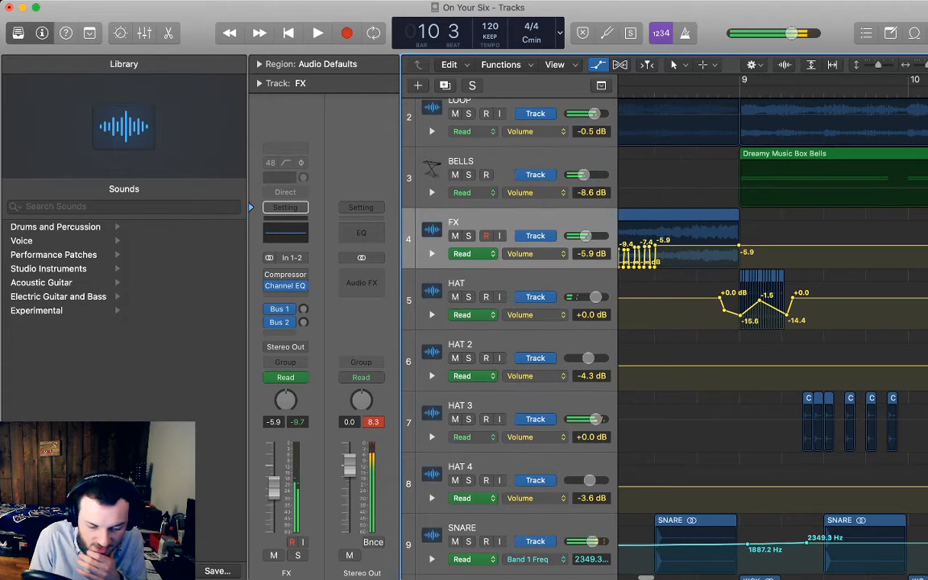
drag(739, 245, 739, 238)
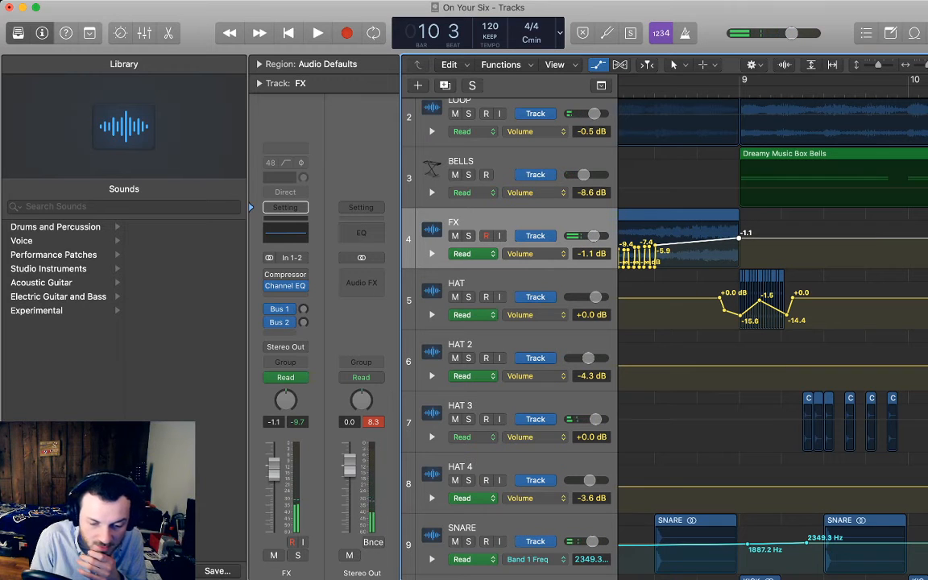
Play back the rising reverse vocal transition into bar 9
key(super+Left)
key(super+Left)
key(super+Left)
key(super+Left)
key(super+Left)
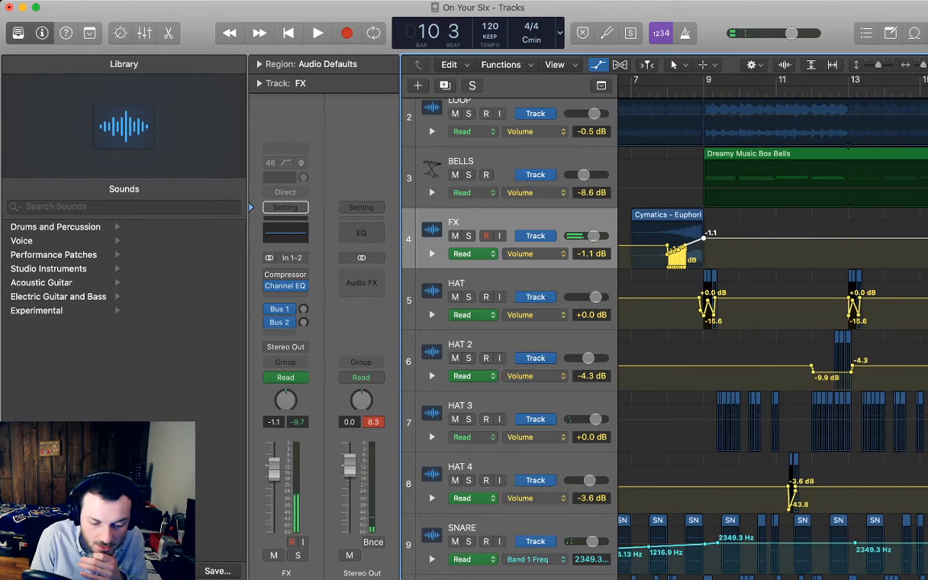
scroll(772, 338, left, 1)
key(space)
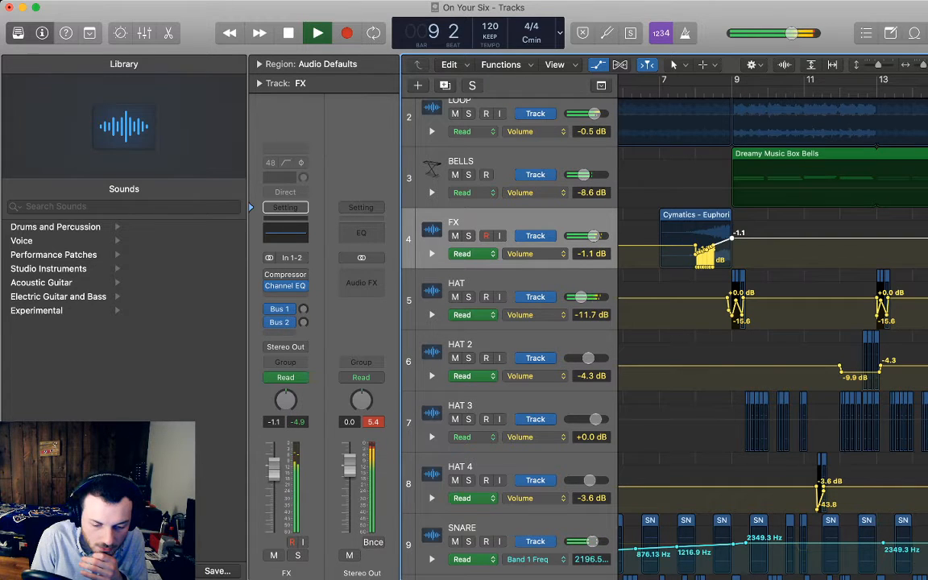
Stop playback and lower the FX track's volume point at the start of bar 8 to -19.6 dB
key(super+Right)
key(super+Right)
key(super+Right)
key(super+Right)
key(super+Right)
key(super+Right)
key(super+Right)
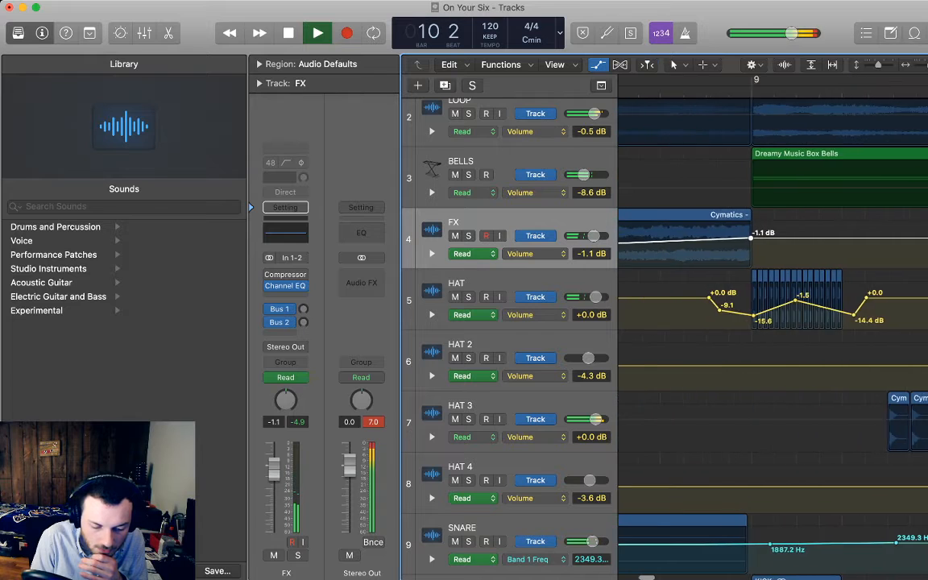
key(space)
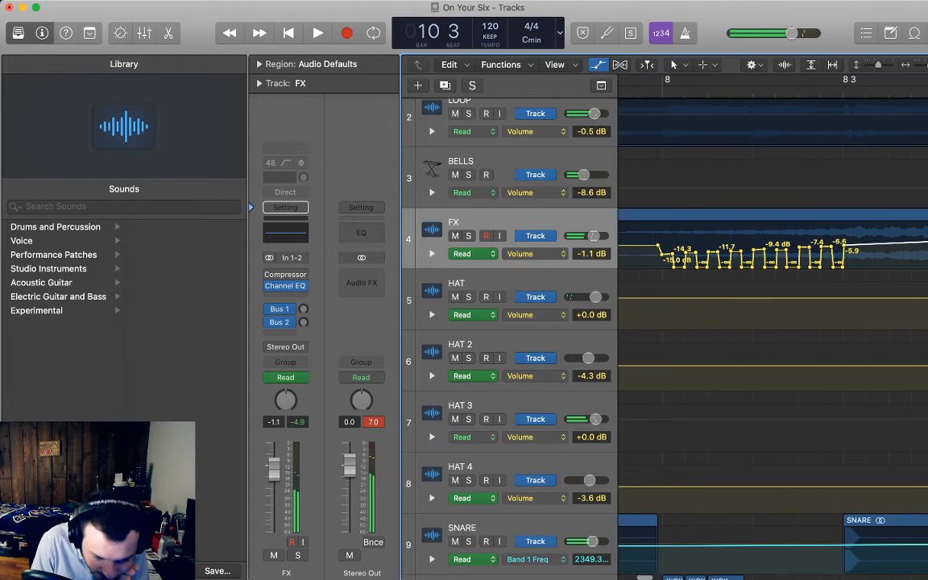
key(Return)
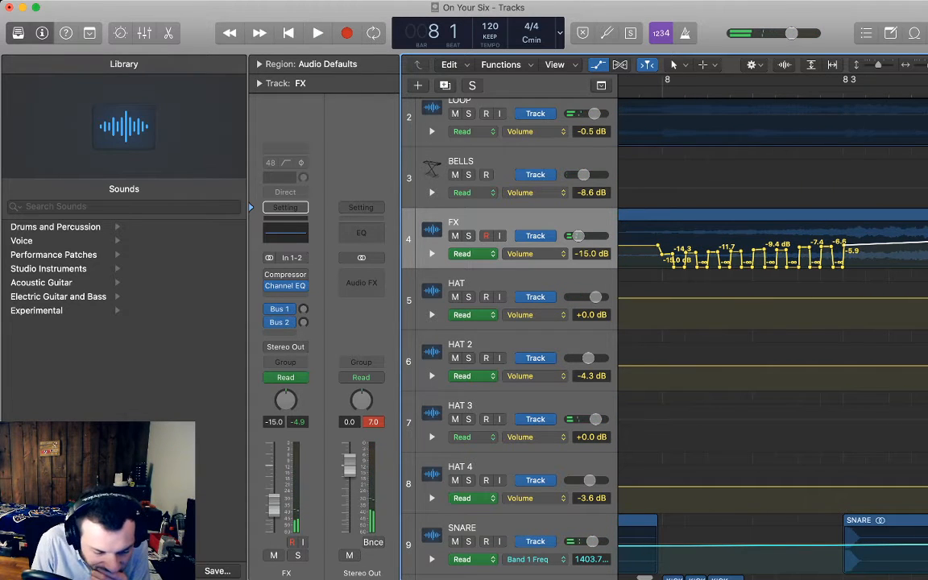
drag(663, 254, 662, 257)
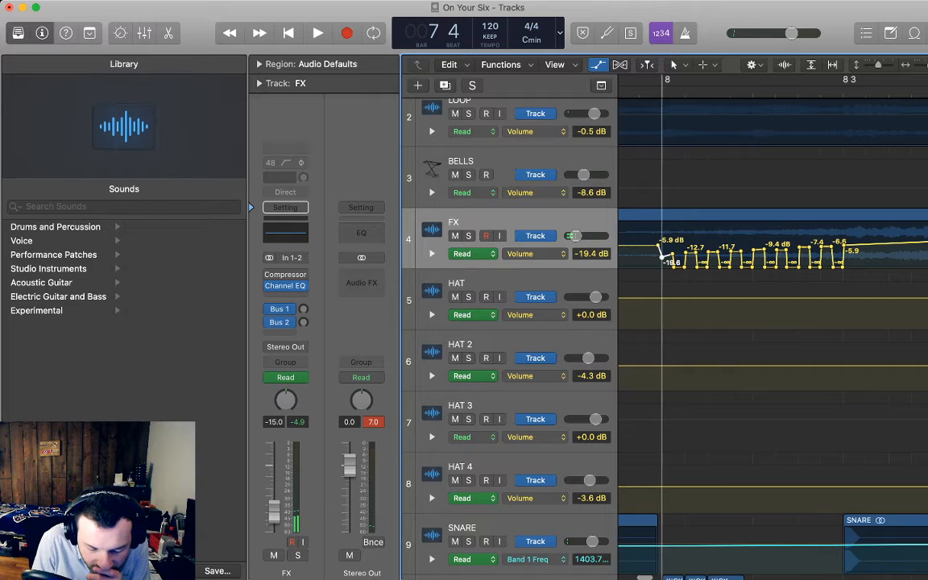
Play the arrangement from the start with automation hidden and listen past the bar 9 transition
key(Return)
key(space)
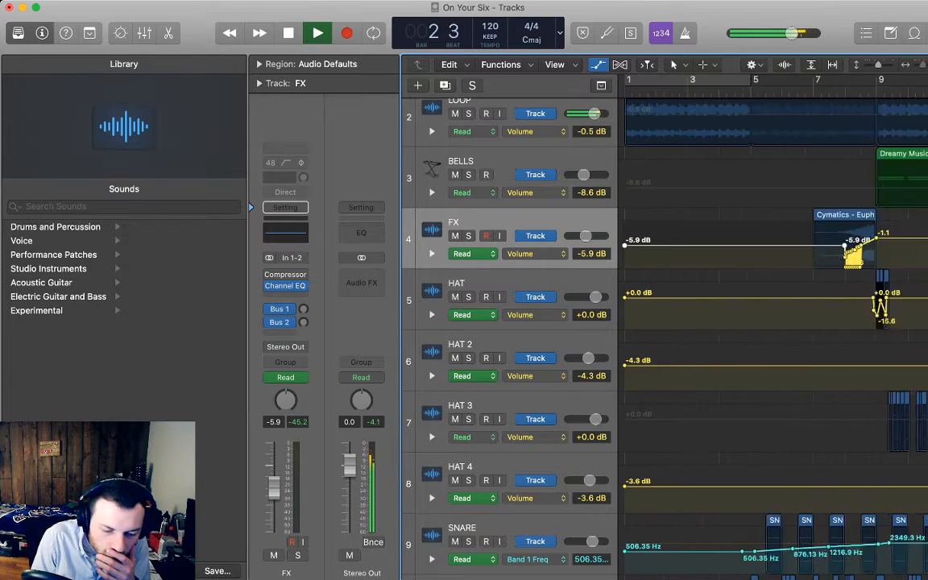
key(a)
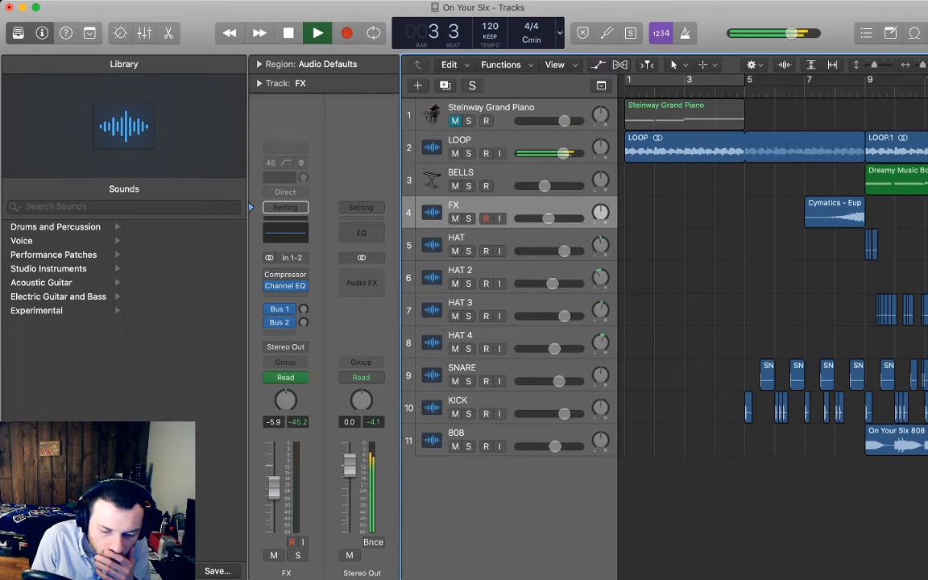
key(super+Left)
key(super+Left)
key(super+Left)
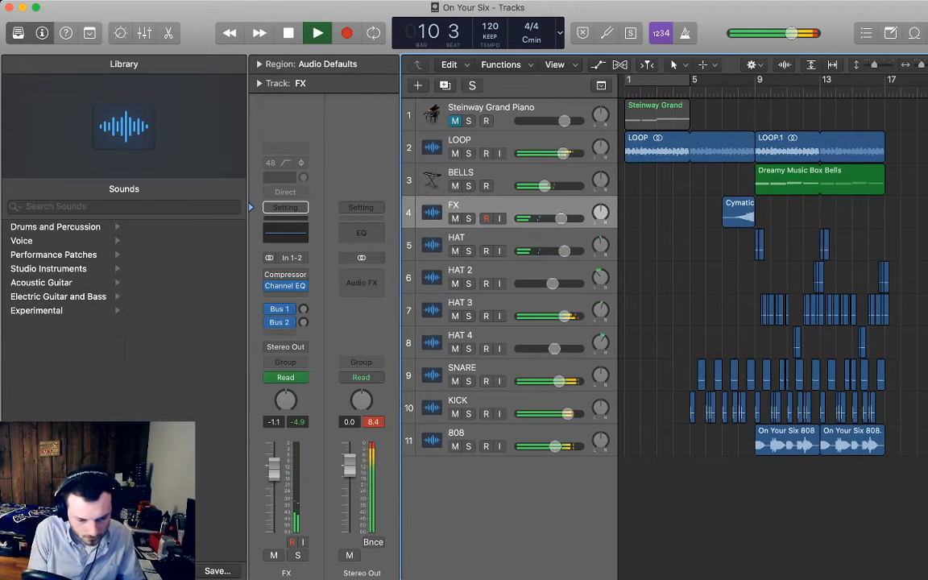
Show the automation and add a -3.6 dB volume point at bar 9 on the LOOP track
key(a)
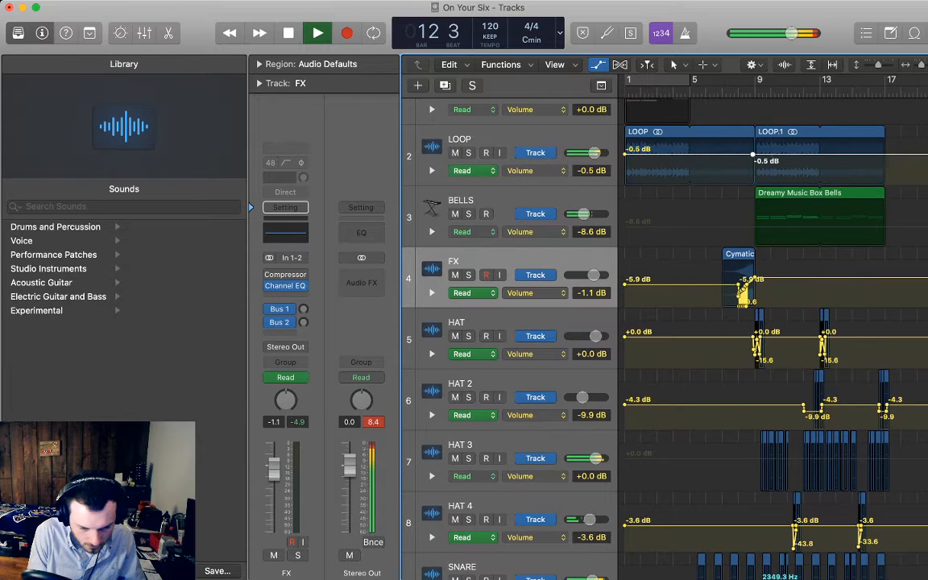
click(756, 154)
drag(756, 154, 756, 161)
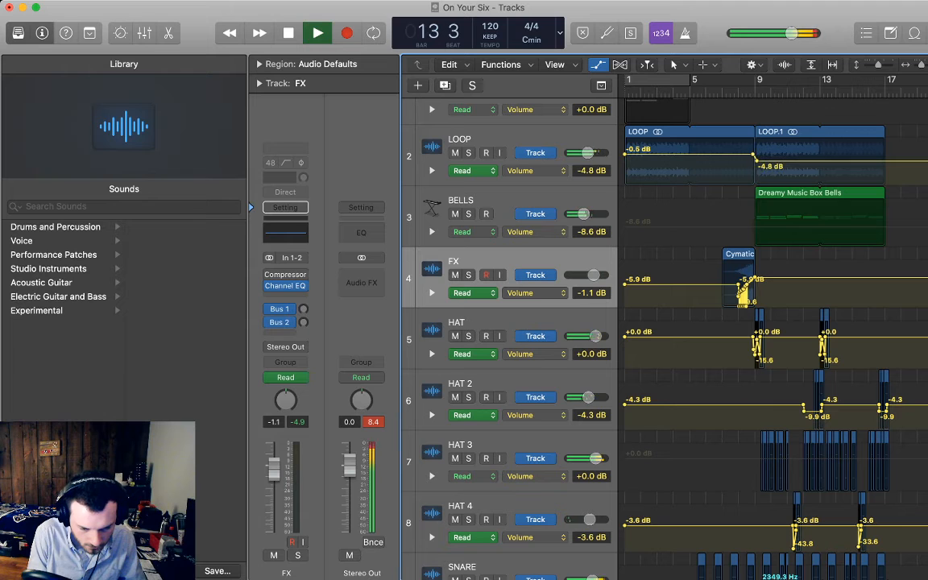
key(space)
key(space)
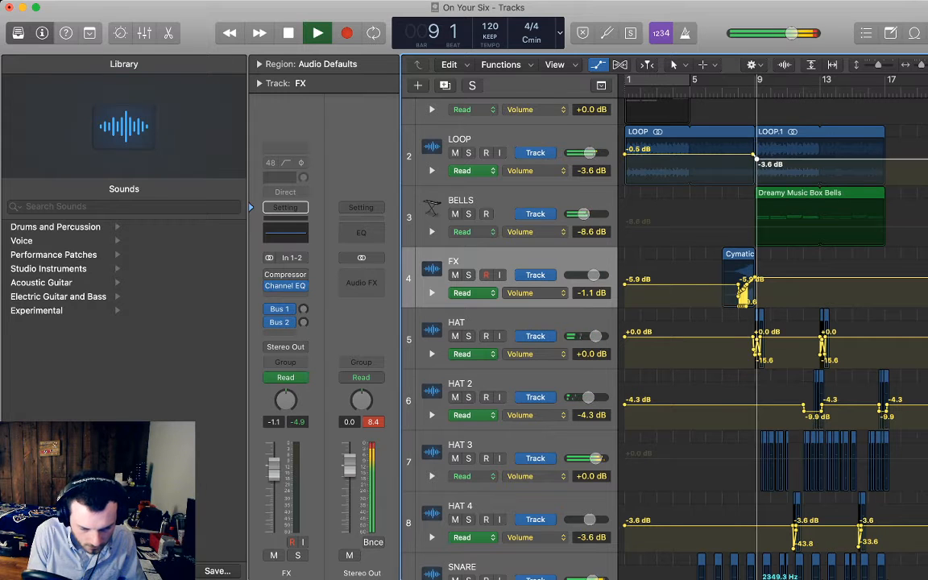
Hide the automation and play the arrangement through to bar 17
key(a)
key(super+Up)
key(super+Up)
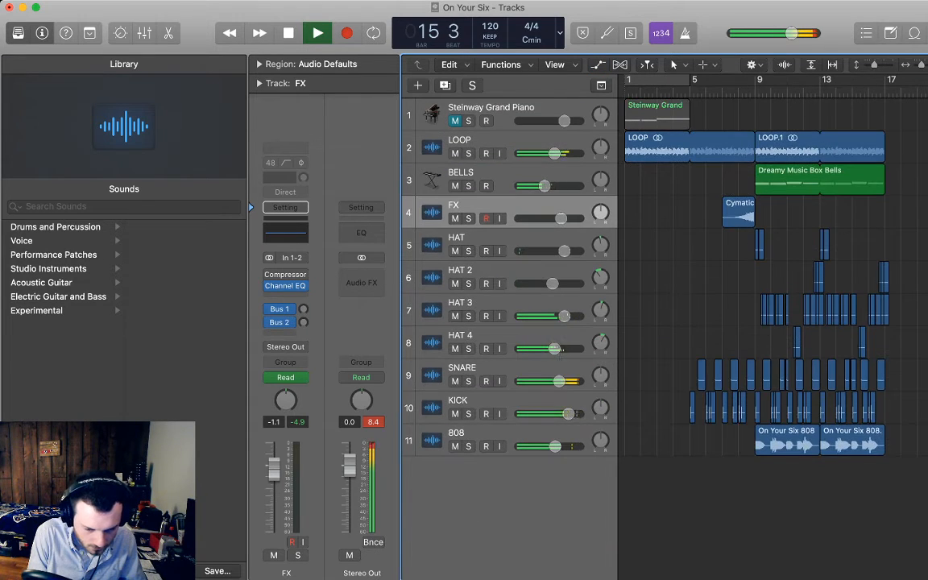
key(super+Left)
key(super+Left)
key(super+Left)
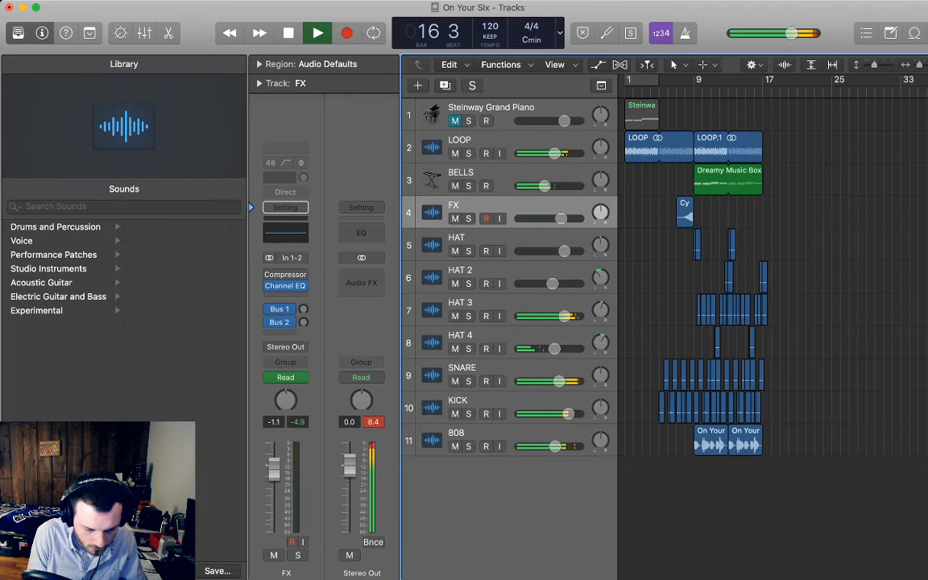
key(space)
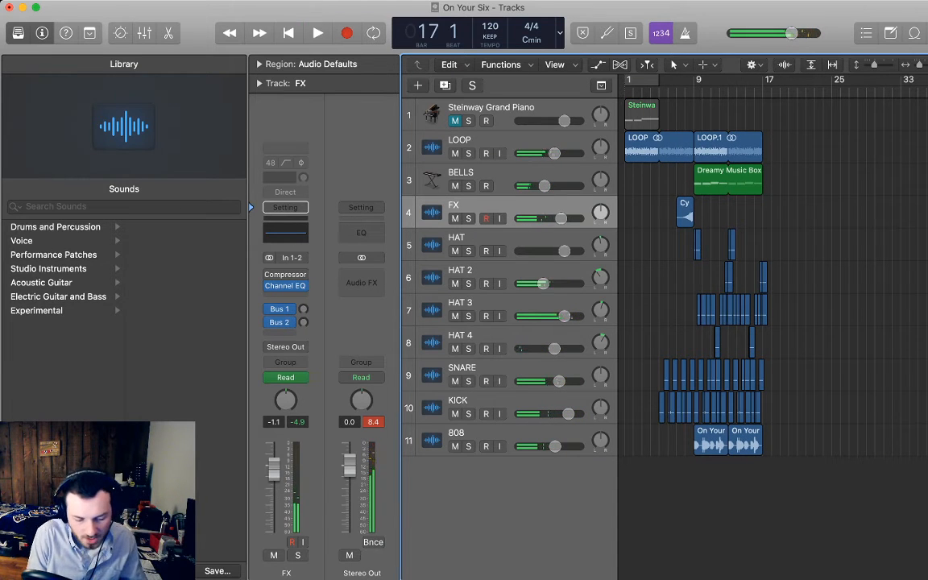
Join the two regions on the 808 track into one region
click(492, 435)
key(alt+super+n)
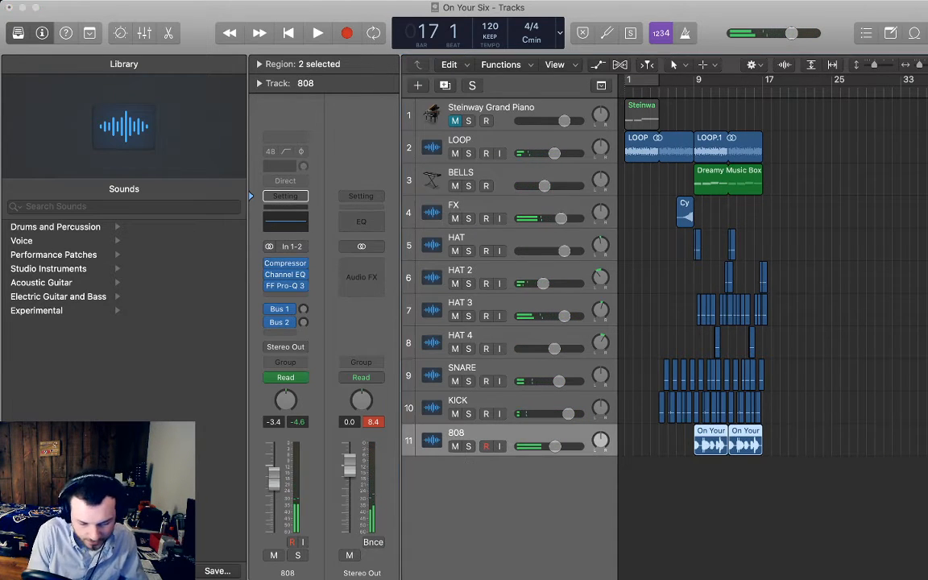
key(Return)
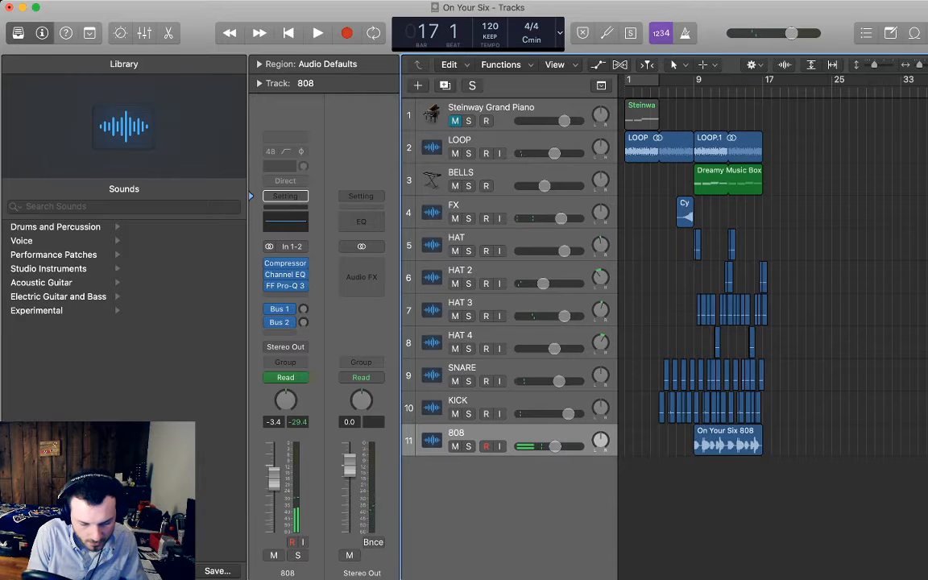
Duplicate the joined 808 region so that the copy starts at bar 17
scroll(726, 347, right, 3)
scroll(773, 282, up, 5)
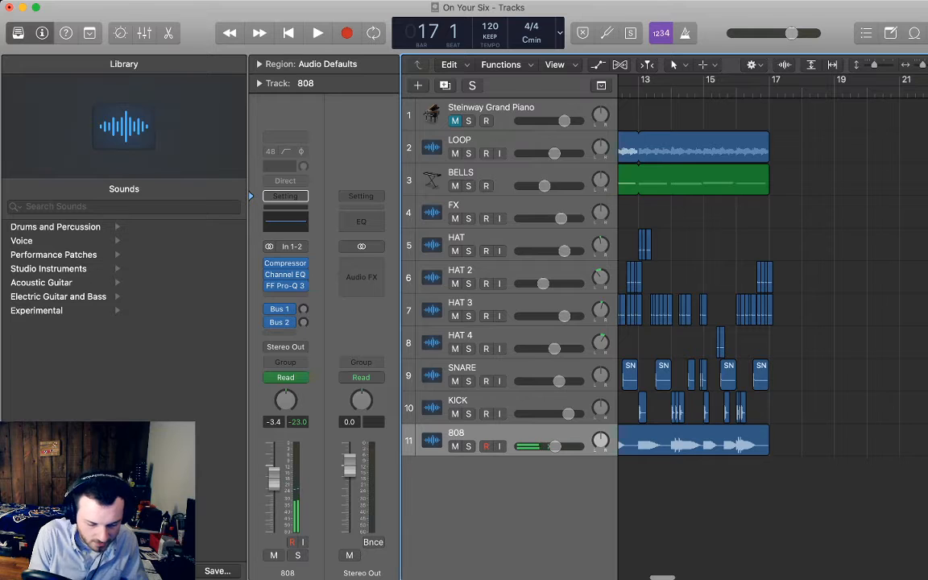
click(695, 440)
key(space)
key(super+b)
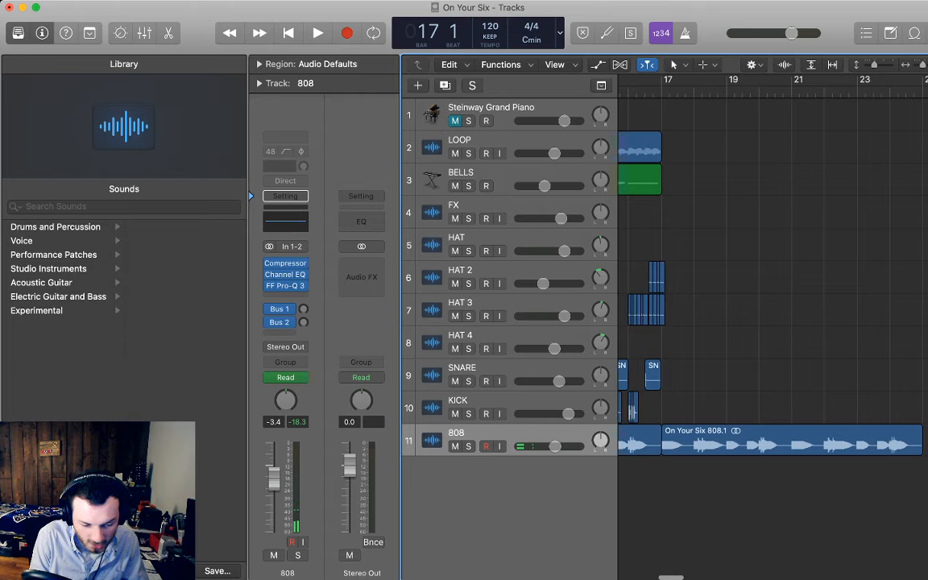
Extend the LOOP and BELLS regions past bar 17 to the end of the copied 808 region and play the extension briefly
drag(688, 173, 922, 138)
click(870, 234)
key(space)
scroll(806, 241, left, 1)
scroll(774, 274, left, 5)
key(space)
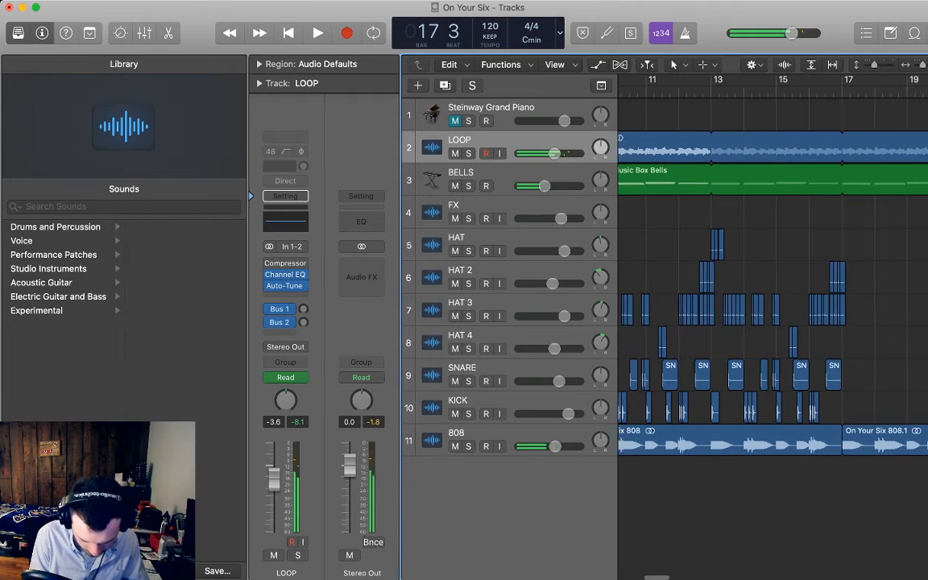
Copy the HAT, HAT 2, HAT 3, HAT 4, SNARE and KICK regions from bar 13 onward to bar 17 and play them back
drag(865, 404, 675, 246)
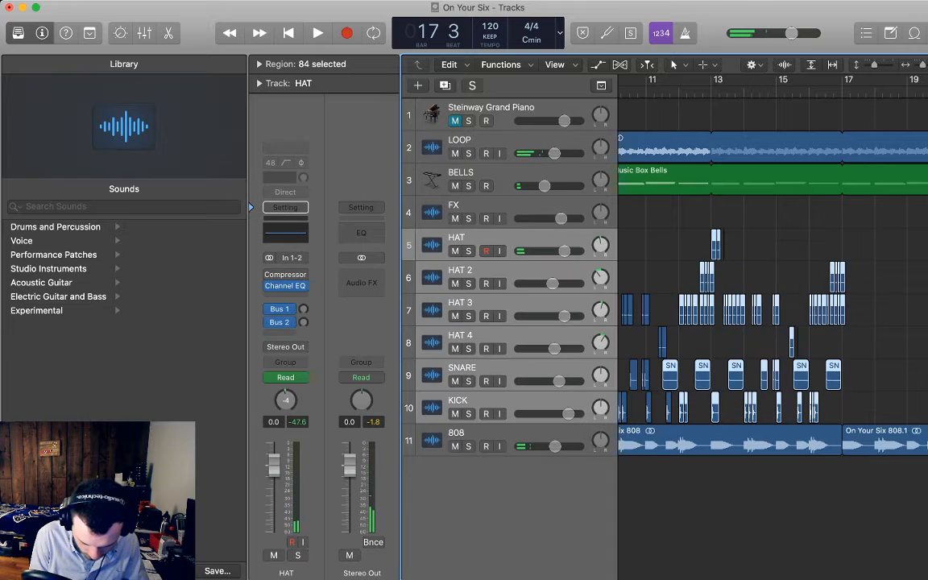
click(675, 246)
key(space)
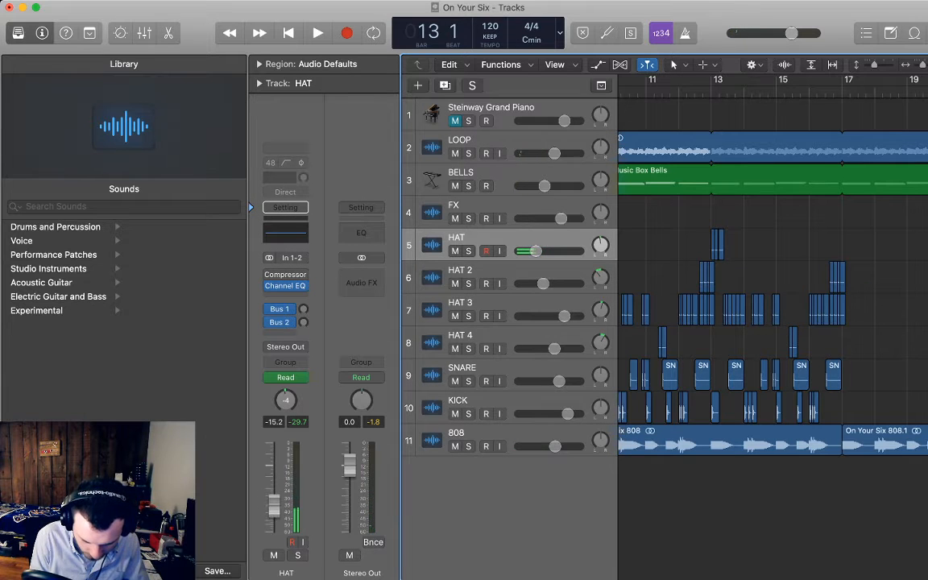
mouse_move(869, 415)
mouse_down()
mouse_move(758, 298)
mouse_move(715, 228)
mouse_up()
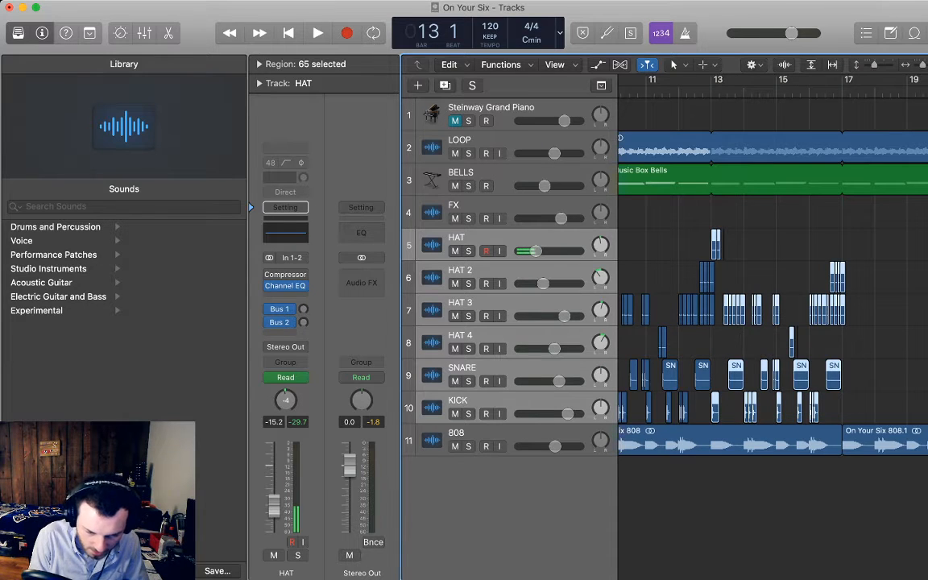
key(period)
key(period)
key(period)
key(period)
key(super+v)
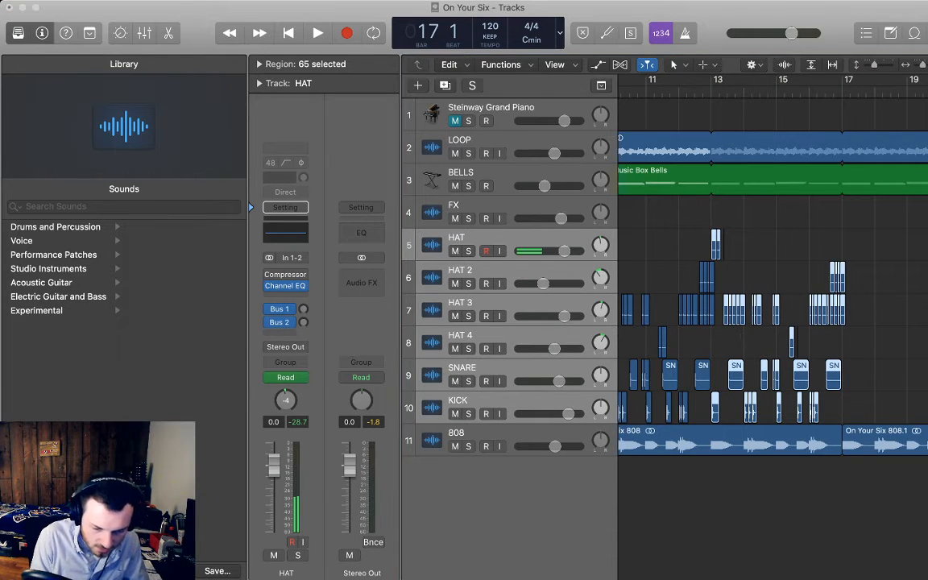
key(super+v)
key(space)
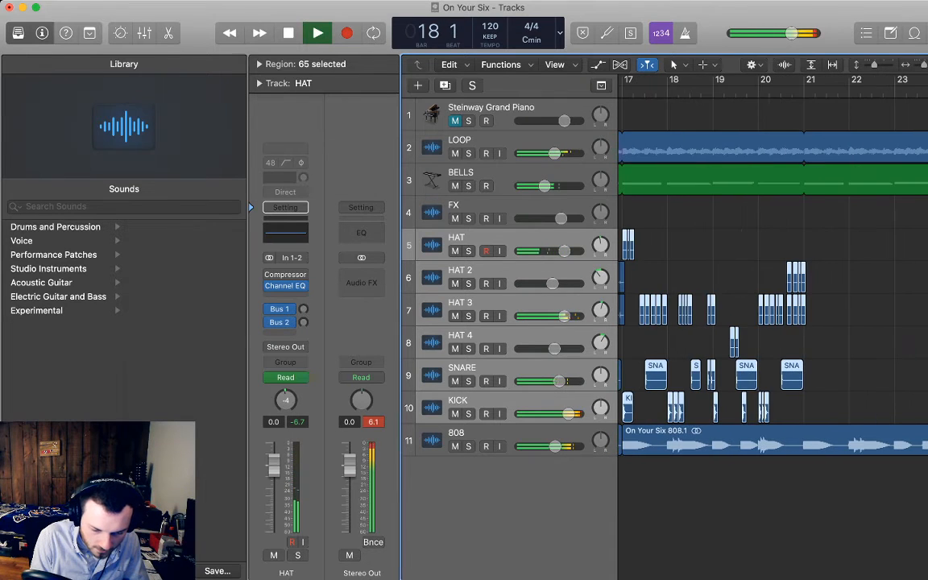
key(alt+shift+d)
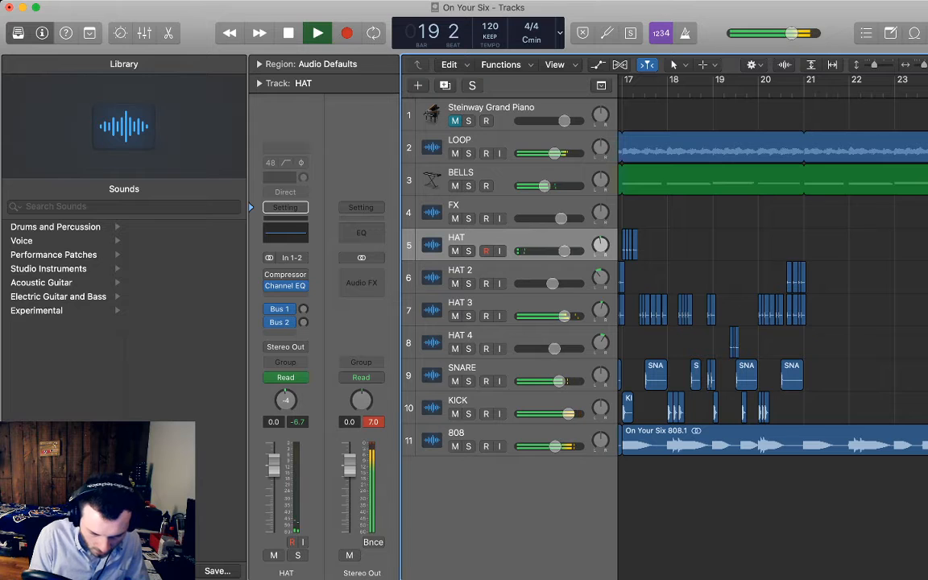
Copy the HAT, HAT 2, HAT 3, HAT 4, SNARE and KICK regions that start at bar 17 to bar 21
key(space)
key(super+a)
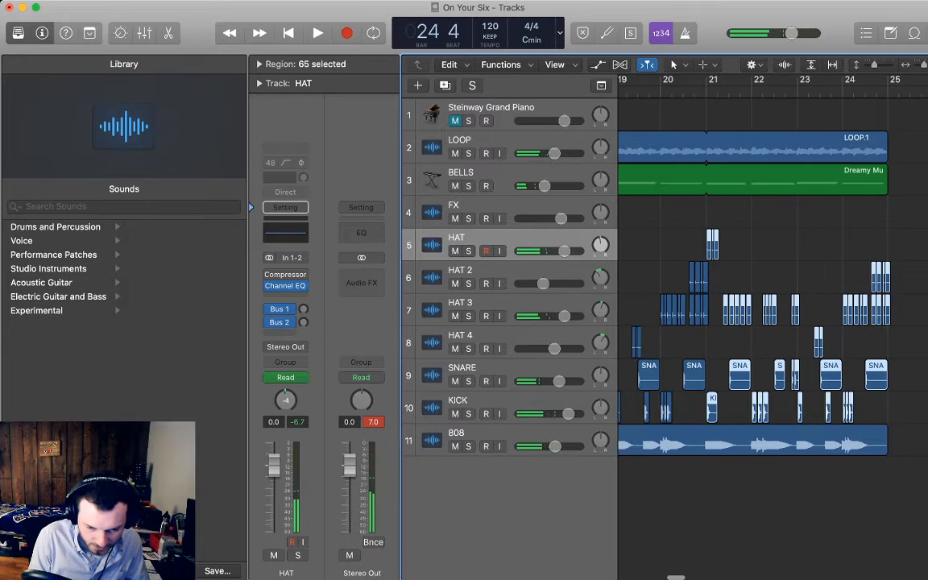
key(super+Left)
scroll(774, 278, left, 5)
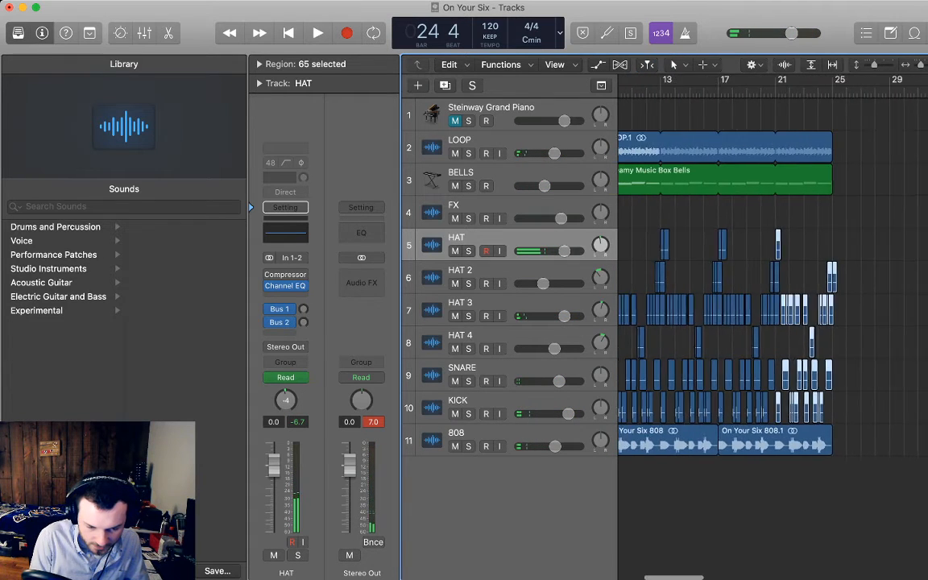
Play the whole arrangement from the beginning to review the extended drums, with the BELLS track selected
key(Return)
key(space)
scroll(773, 278, right, 1)
scroll(774, 278, right, 1)
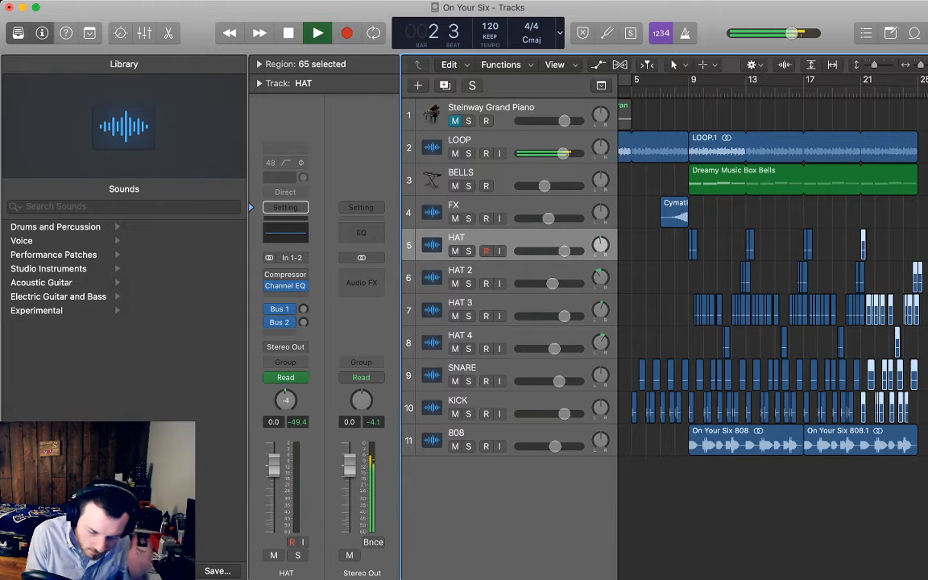
click(774, 516)
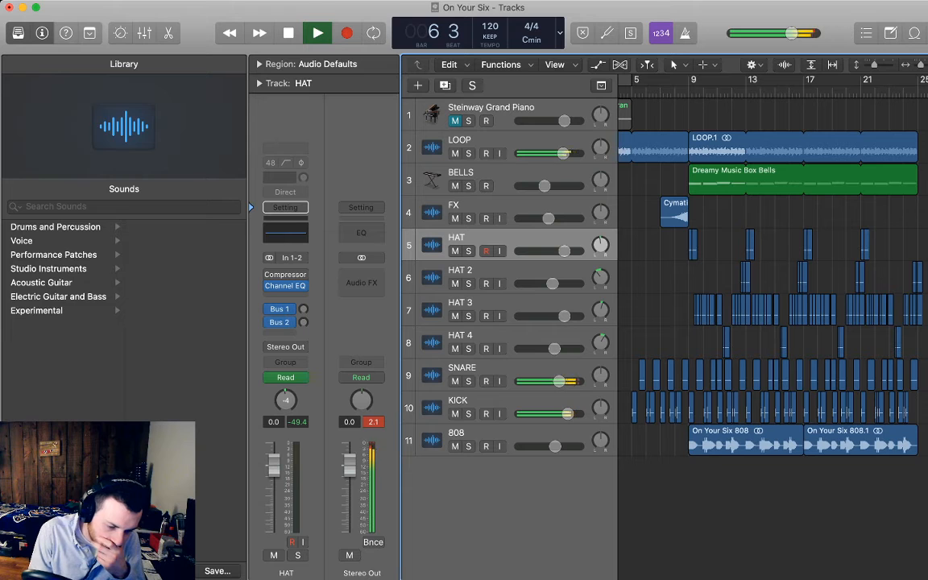
click(484, 173)
click(654, 180)
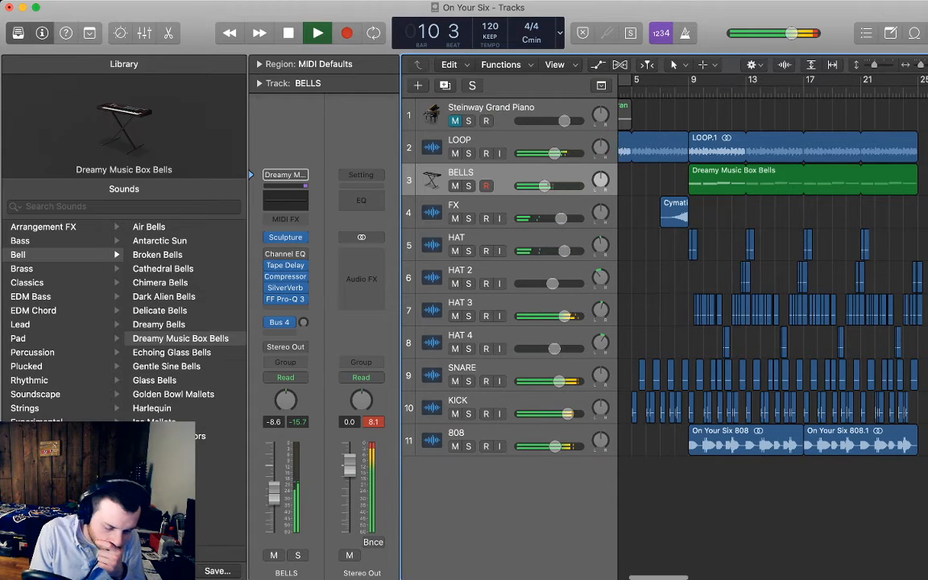
scroll(774, 274, left, 1)
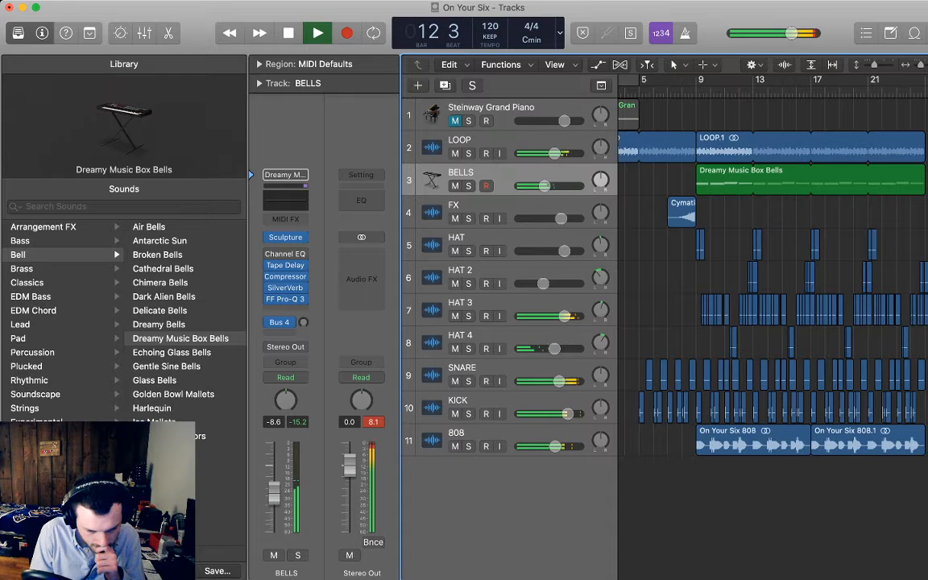
key(super+Right)
key(super+Right)
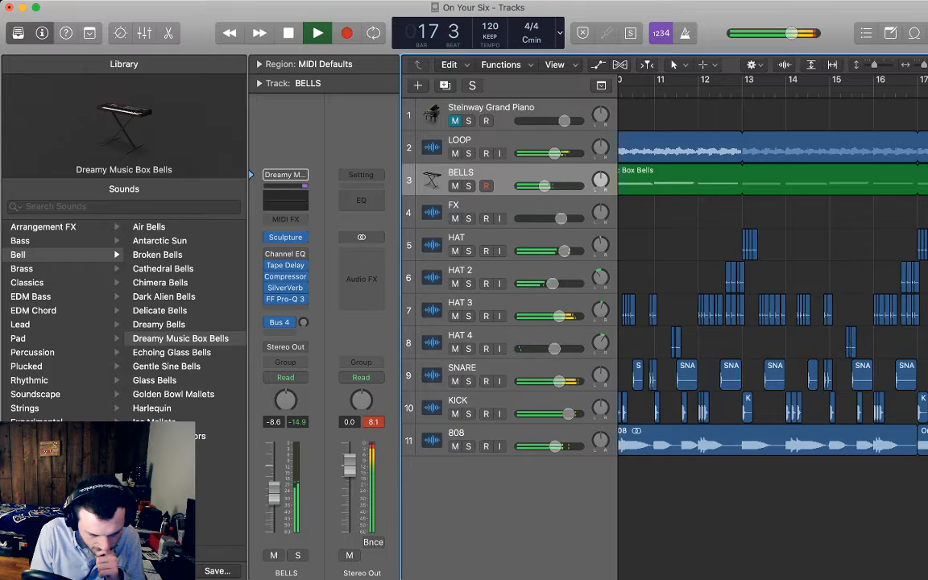
key(super+Left)
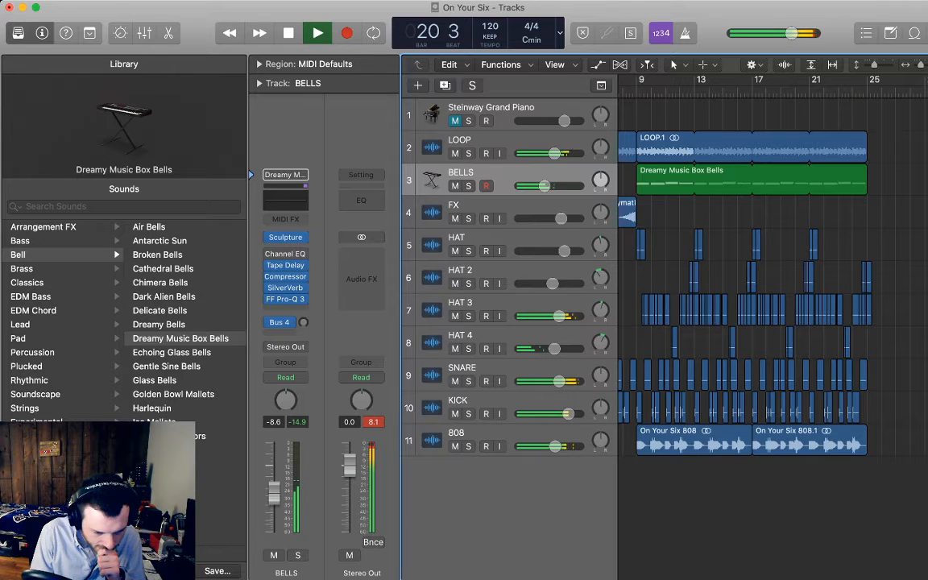
key(super+d)
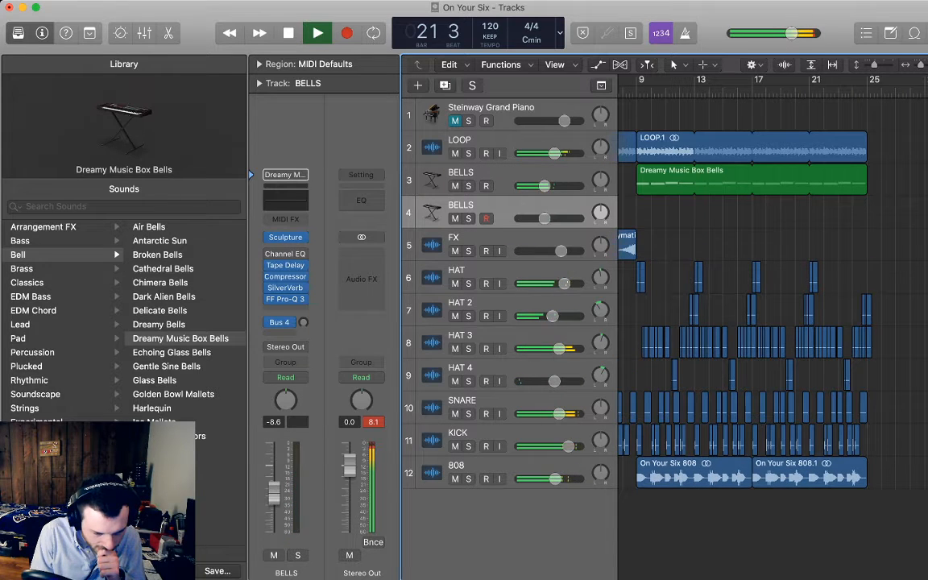
key(super+BackSpace)
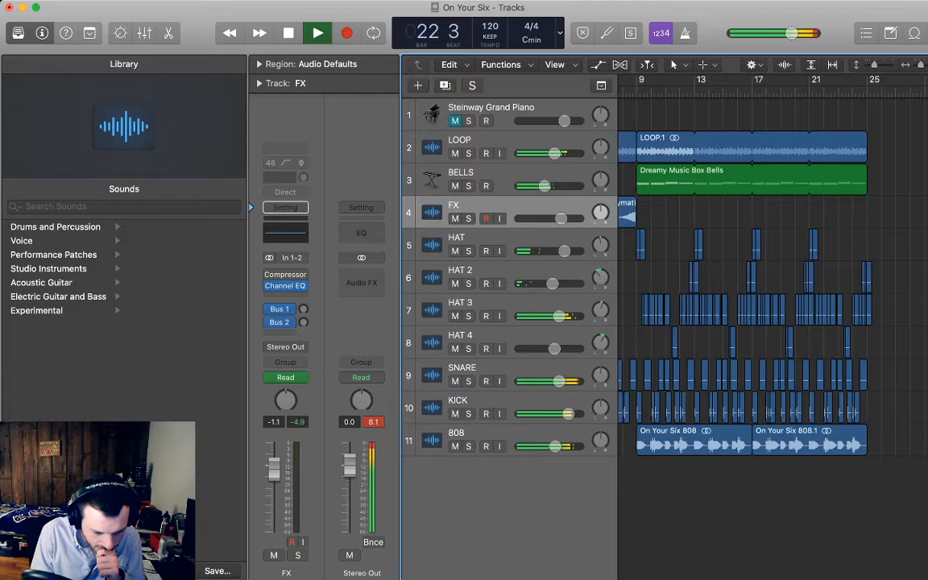
click(476, 173)
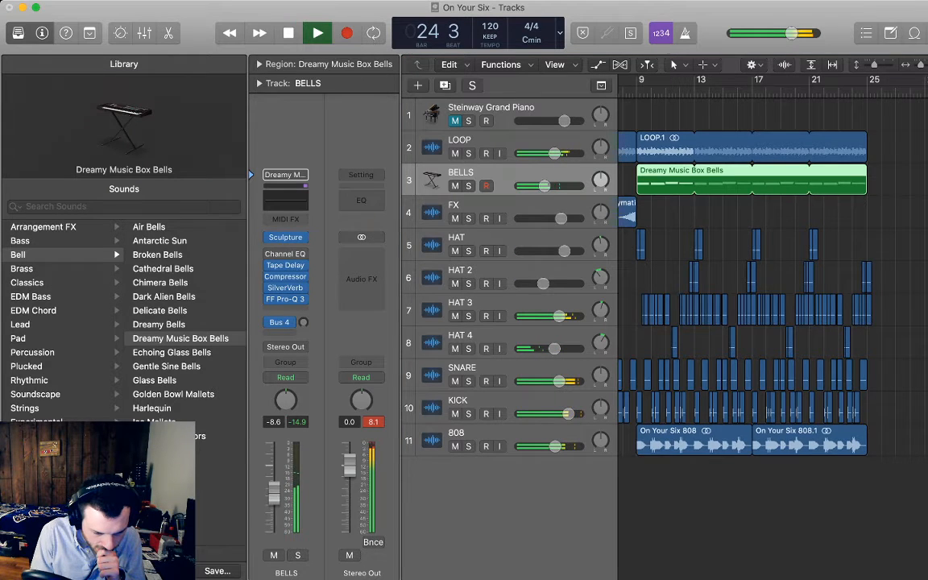
Create a software instrument track, place it between HAT 4 and SNARE, and name it HAT 5
key(alt+super+s)
key(space)
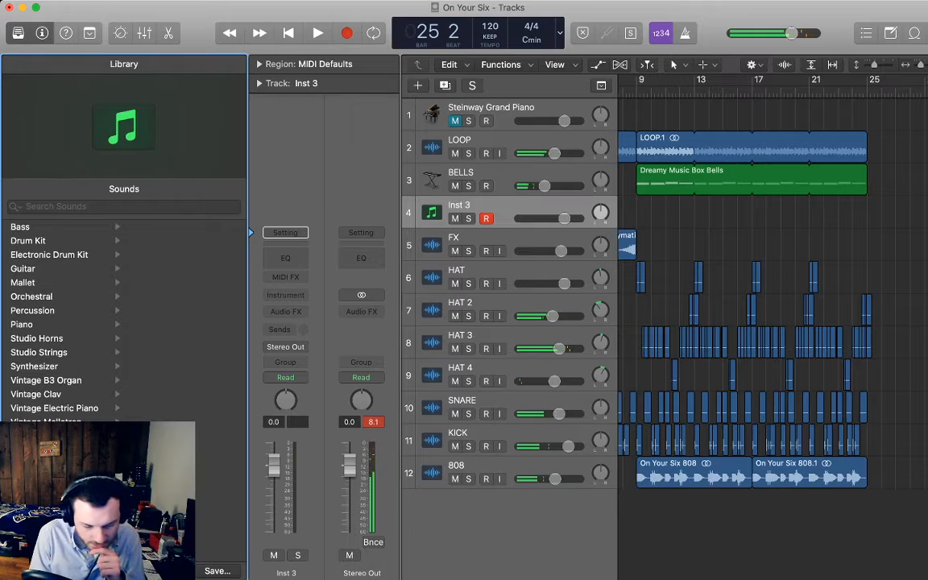
drag(434, 213, 433, 378)
key(shift+Return)
text(HA)
key(Return)
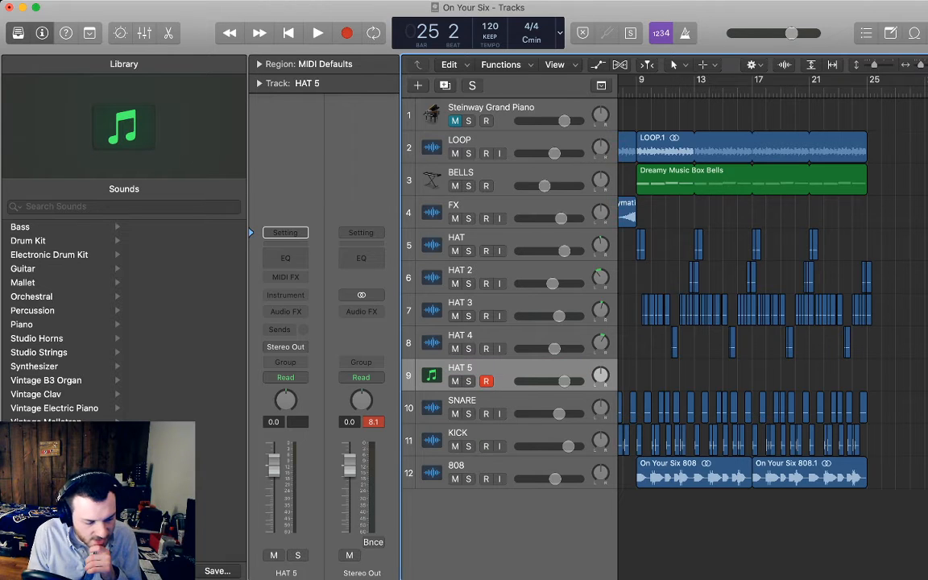
Load the Boutique 808 GB patch from the Drum Machine GB kits onto HAT 5
click(50, 255)
click(170, 254)
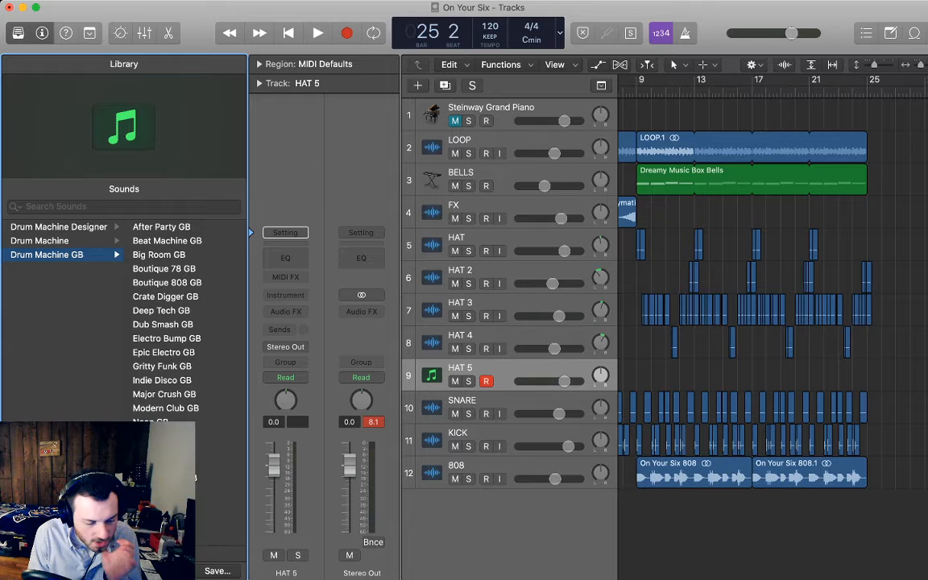
click(166, 491)
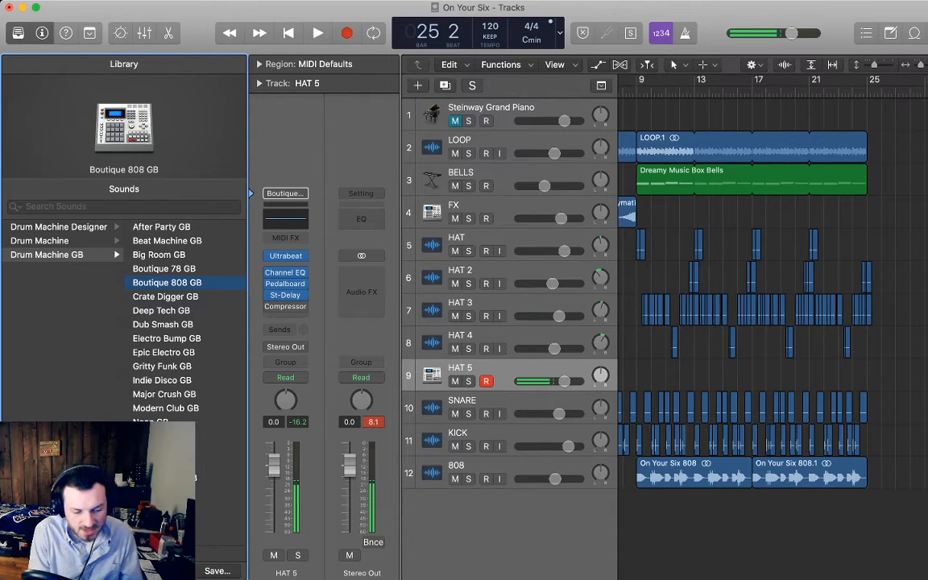
Record a four-bar closed hi-hat part on HAT 5 starting at bar 17
click(754, 91)
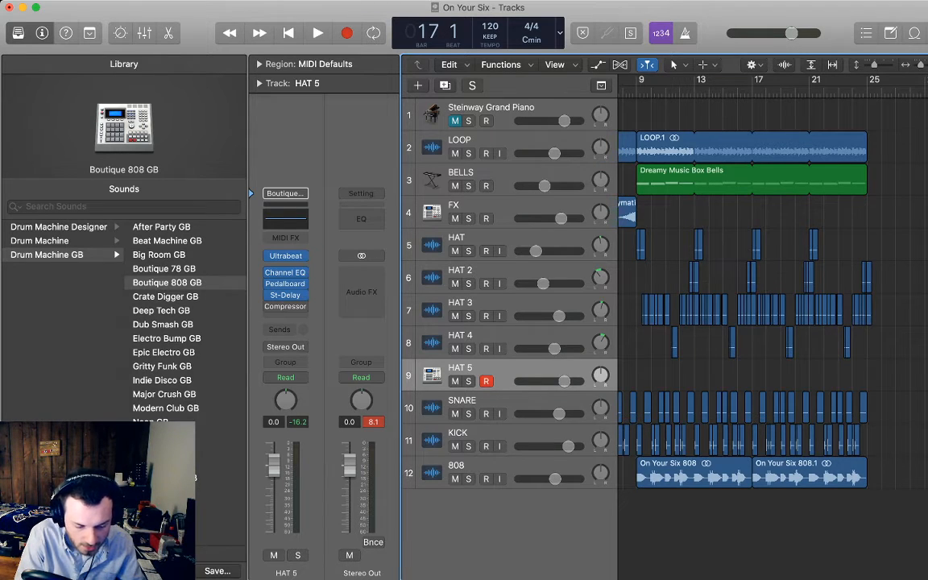
key(space)
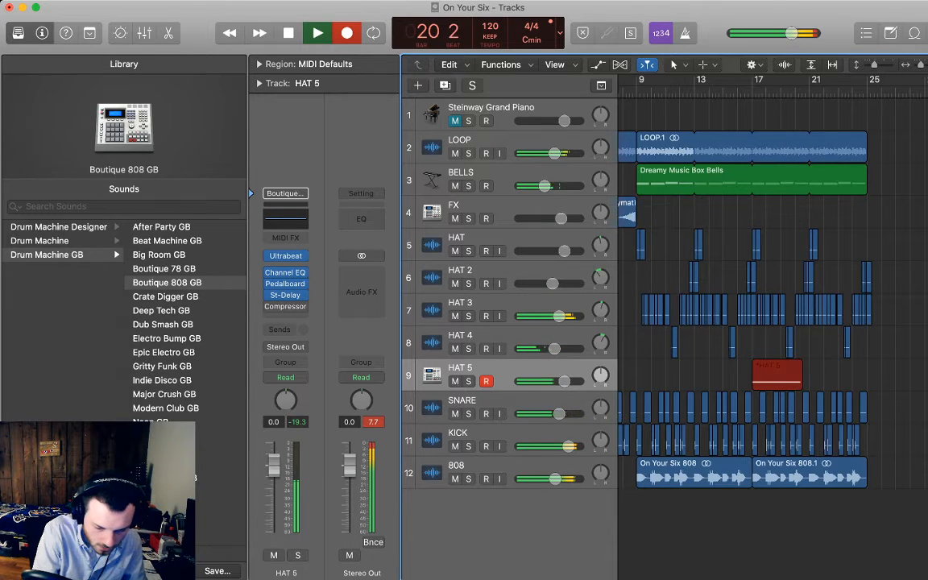
key(space)
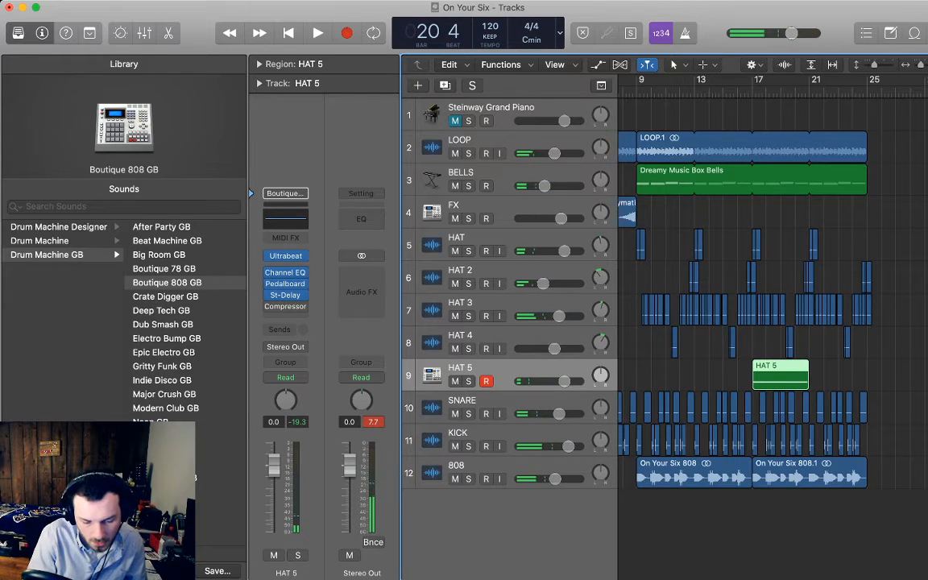
Open the HAT 5 region in the Piano Roll and select all its closed hi-hat notes
key(e)
scroll(769, 484, right, 3)
drag(919, 499, 611, 457)
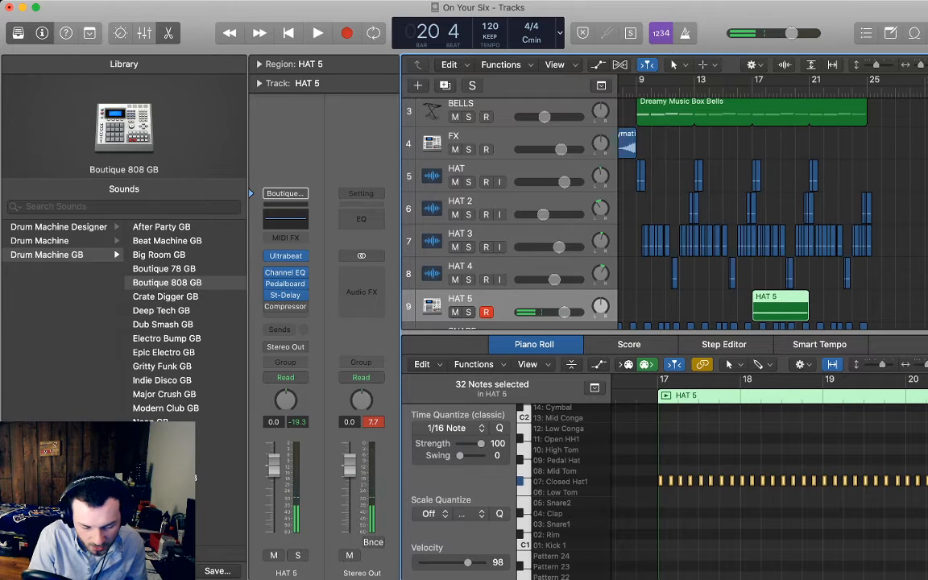
Raise the HAT 5 track volume to 1.5 dB and play the new part from bar 17
scroll(769, 483, right, 2)
drag(564, 312, 569, 312)
key(space)
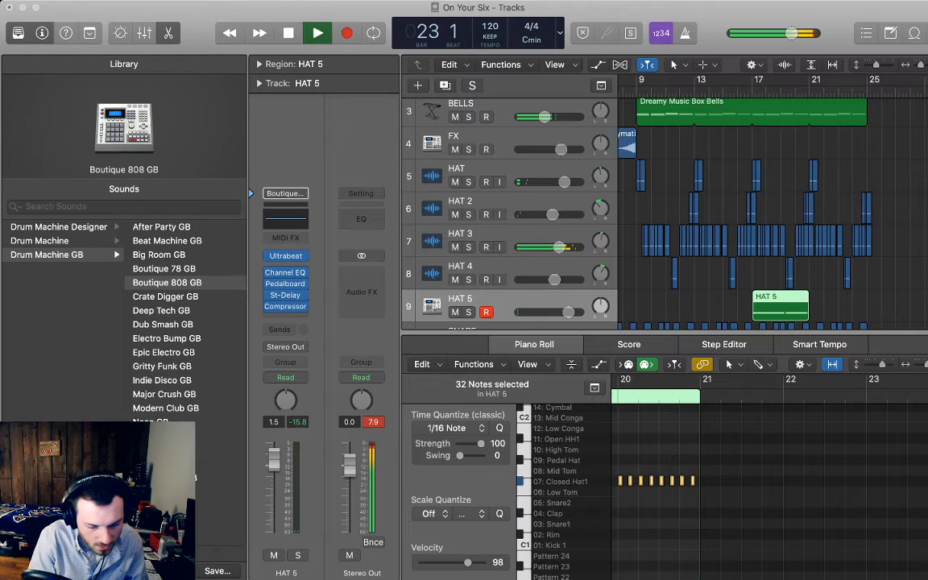
key(space)
key(space)
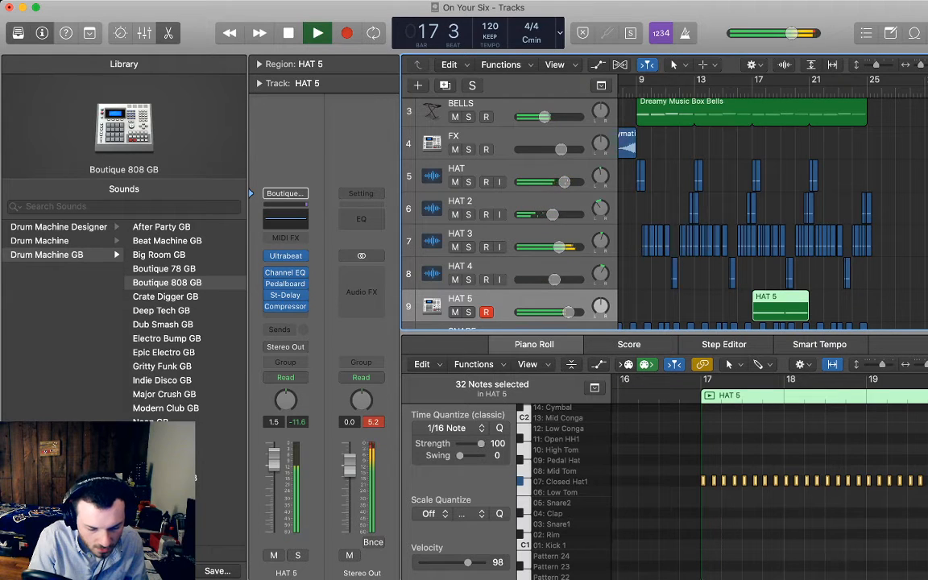
Loop the HAT 5 region to bar 25 and close the Piano Roll
drag(807, 297, 866, 296)
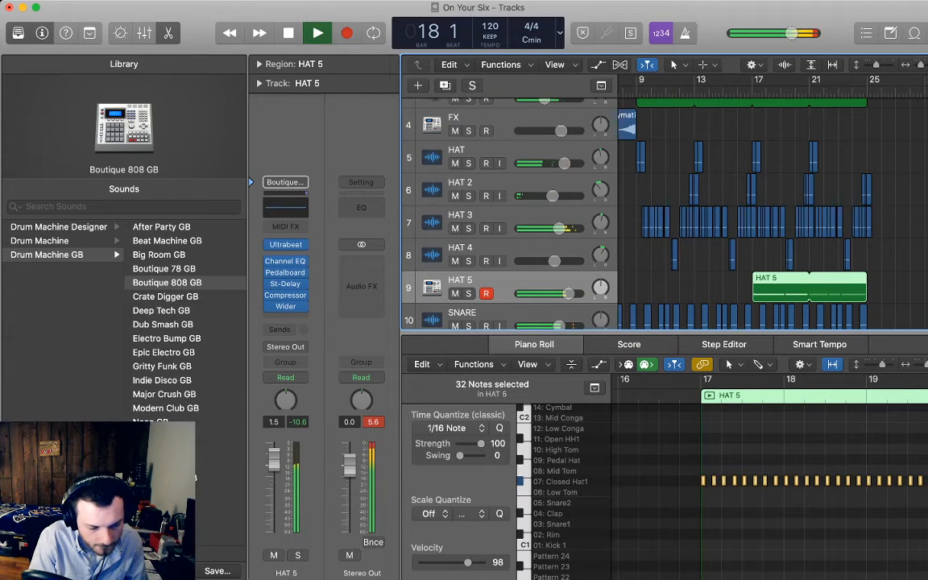
key(p)
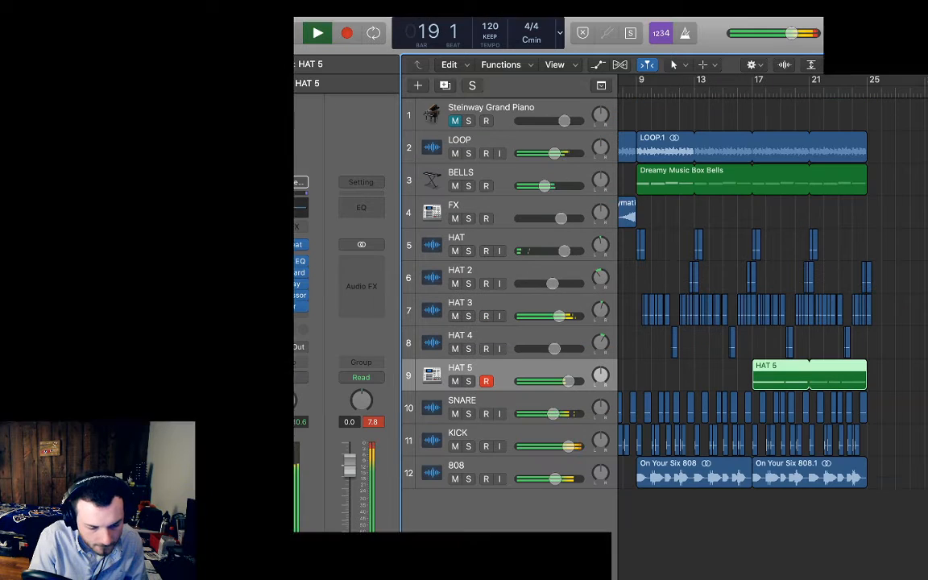
click(765, 528)
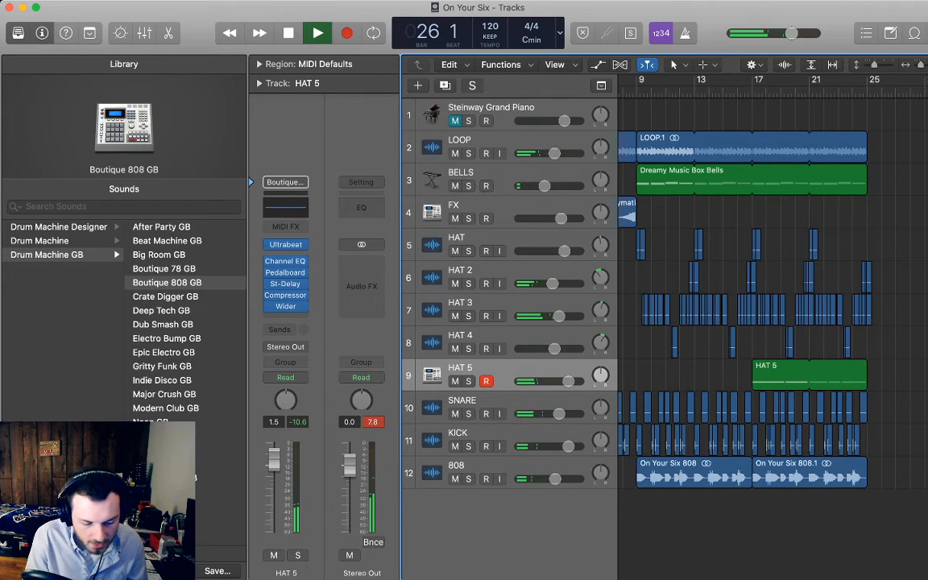
Play the full arrangement from bar 1 to review it, selecting the LOOP track during playback
key(space)
key(Return)
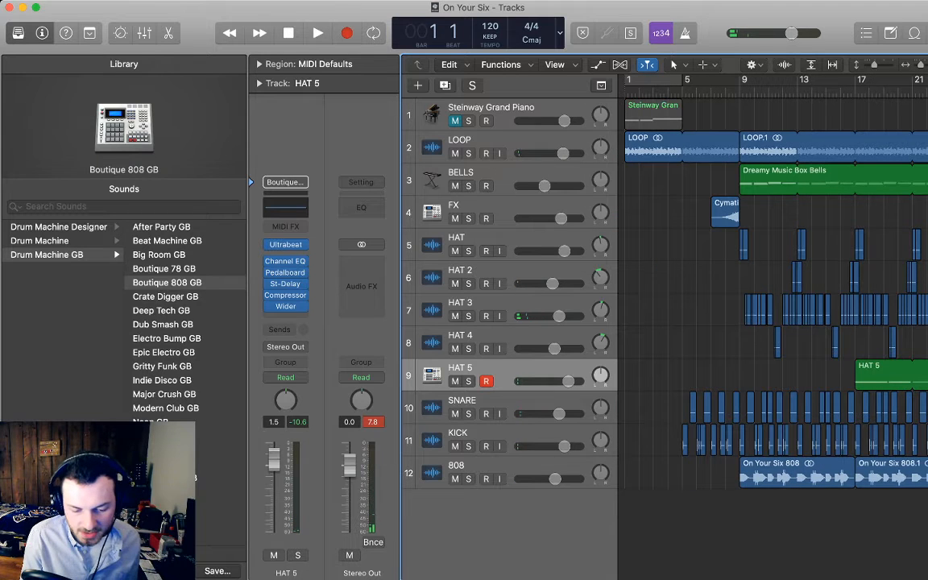
key(super+Left)
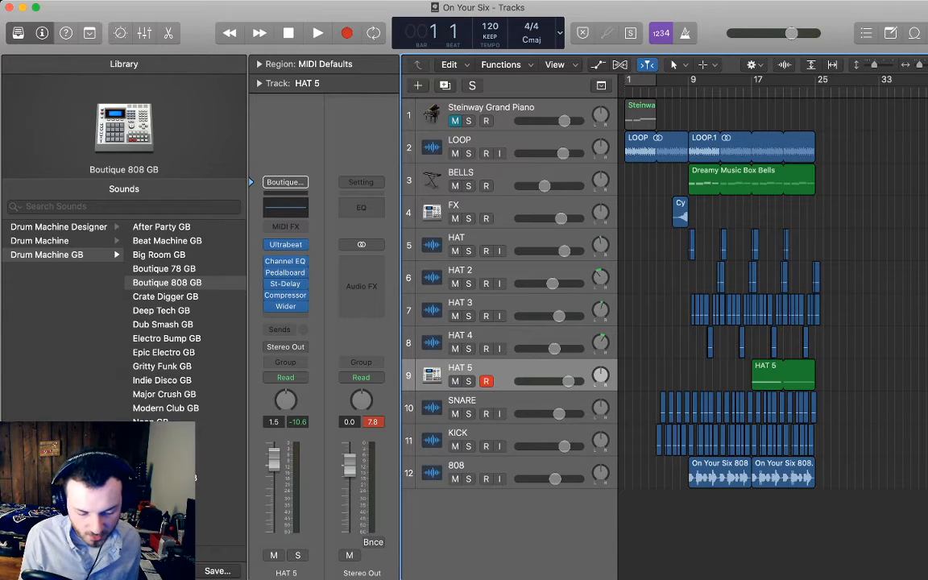
key(space)
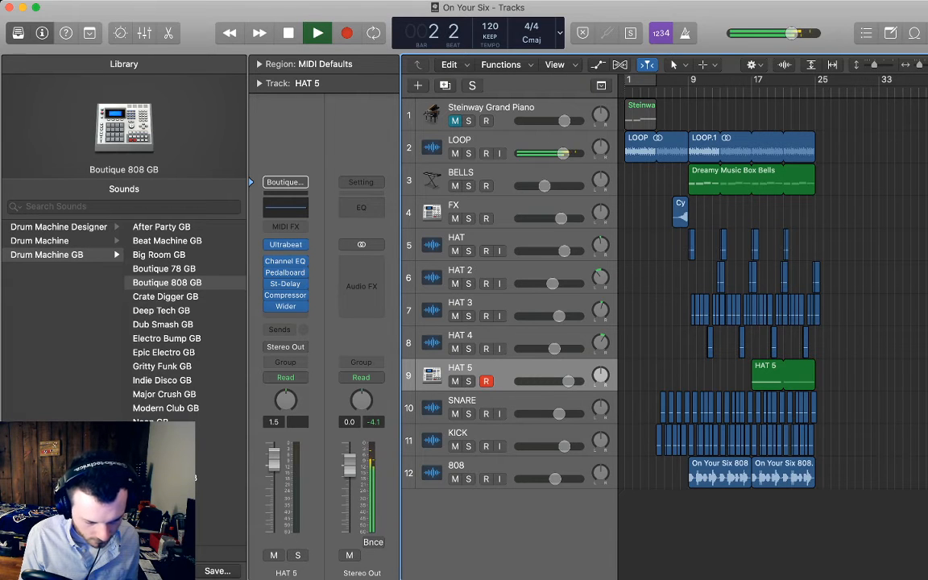
click(490, 141)
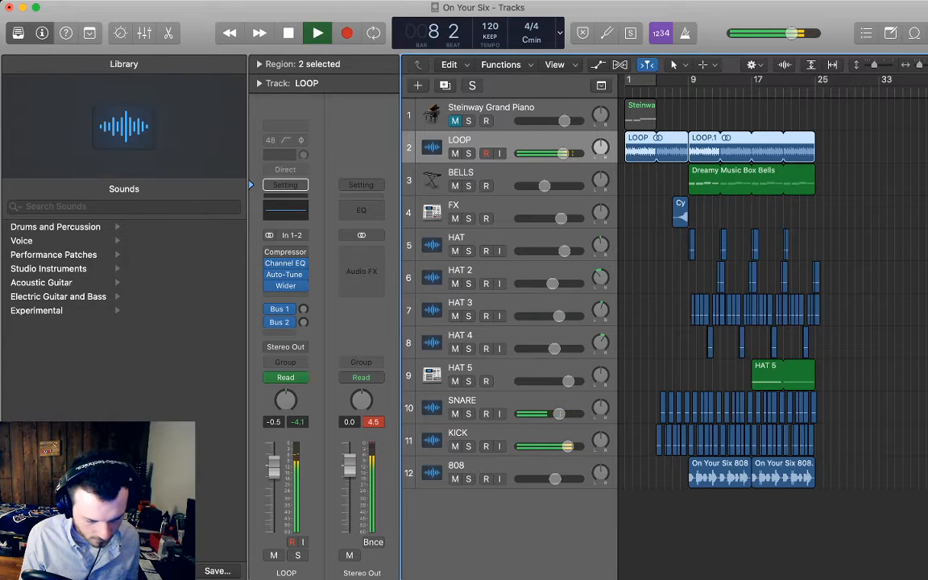
Duplicate the BELLS track with its settings as a new empty track below it
click(871, 242)
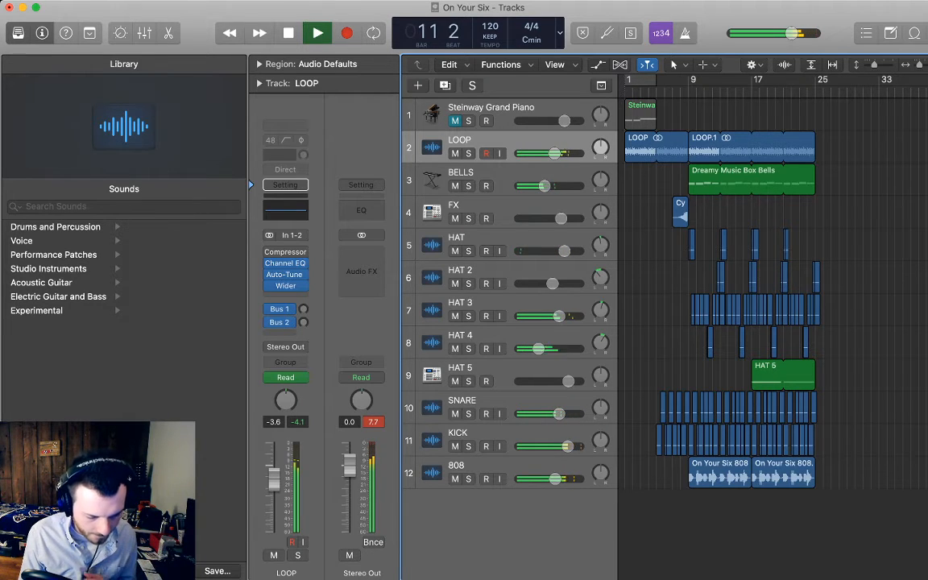
key(Down)
key(super+d)
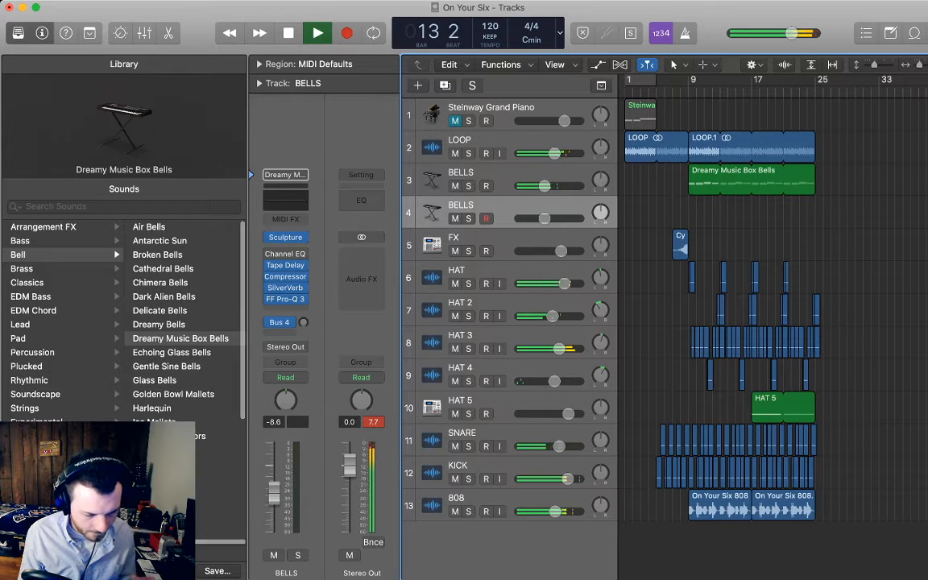
Load the plucked 16mm Dream Sequence patch on the duplicated BELLS track and reset its volume to 0 dB
click(20, 324)
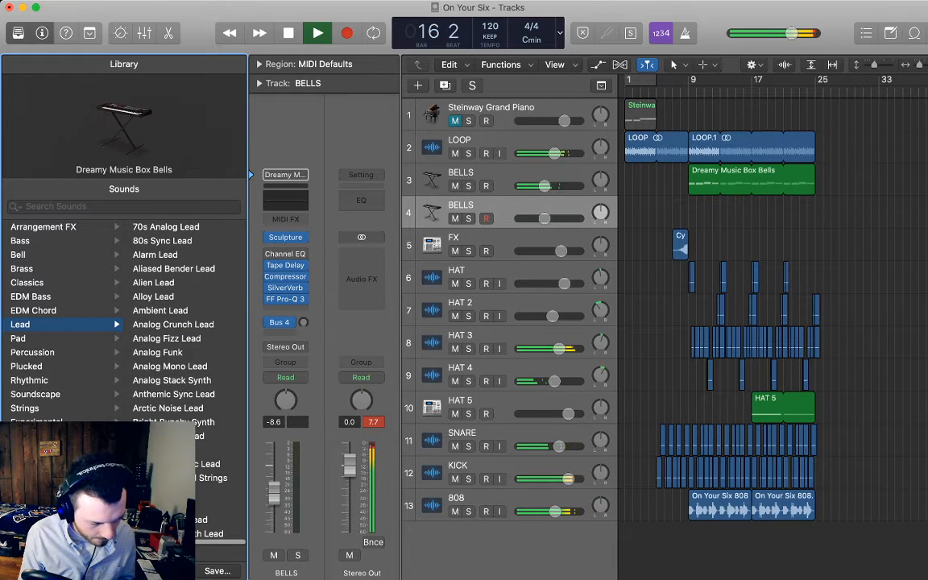
key(Down)
key(Down)
key(Down)
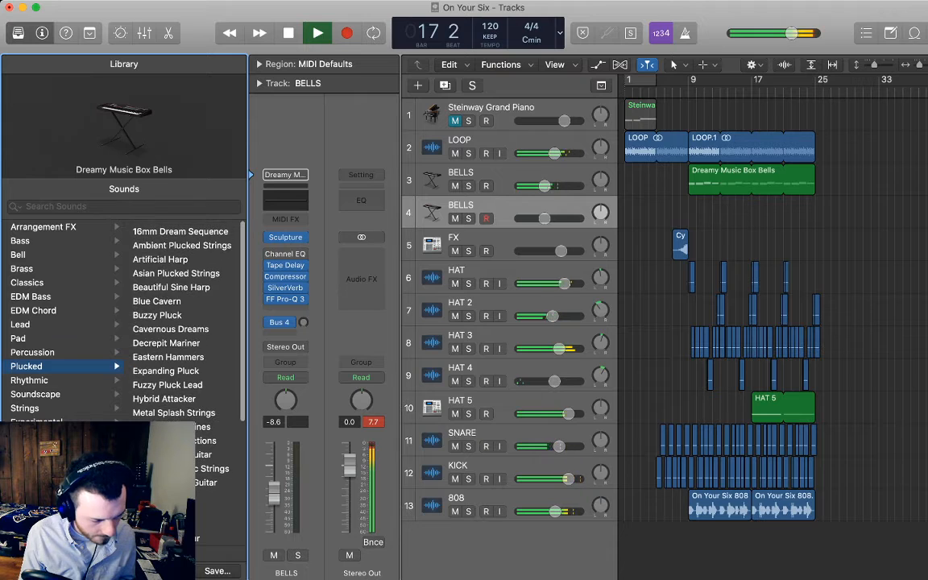
key(Right)
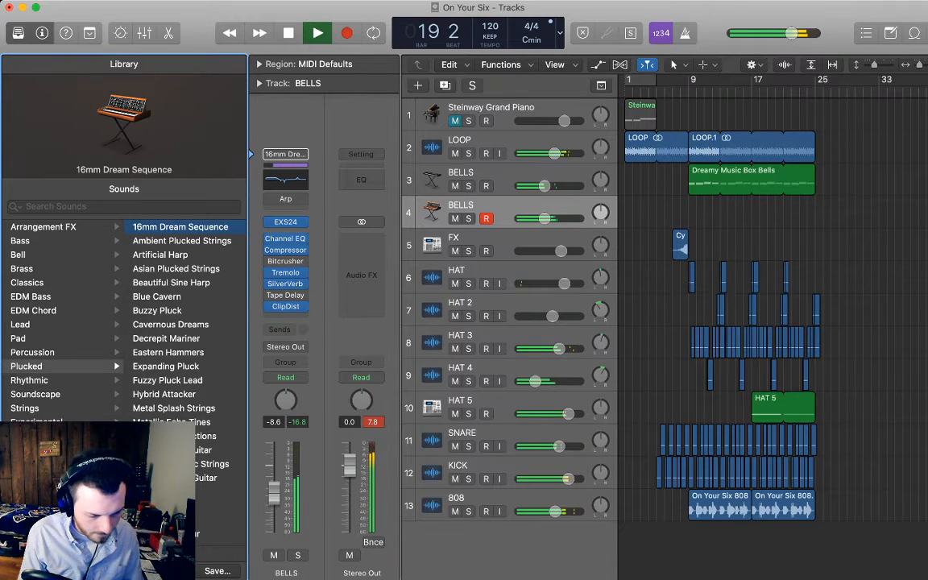
click(545, 218)
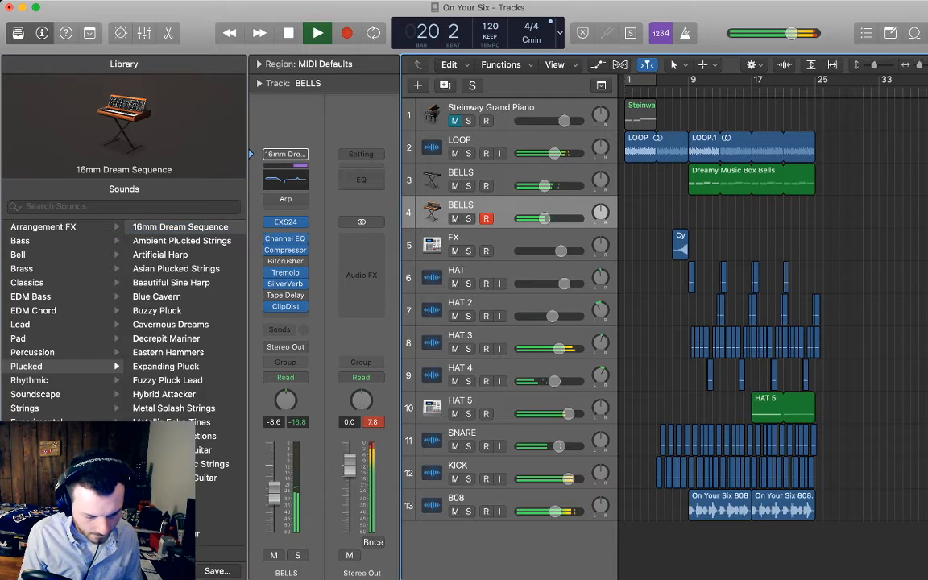
alt+click(544, 218)
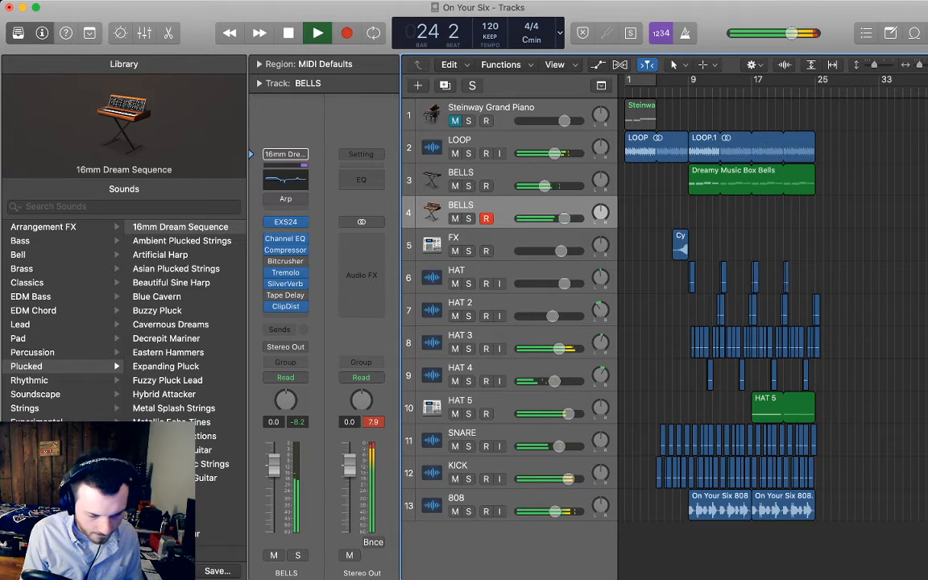
Stop playback, return to bar 9 and audition the Ambient Plucked Strings, Expanding Pluck, Eastern Hammers and Beautiful Sine Harp patches on the duplicated BELLS track
key(space)
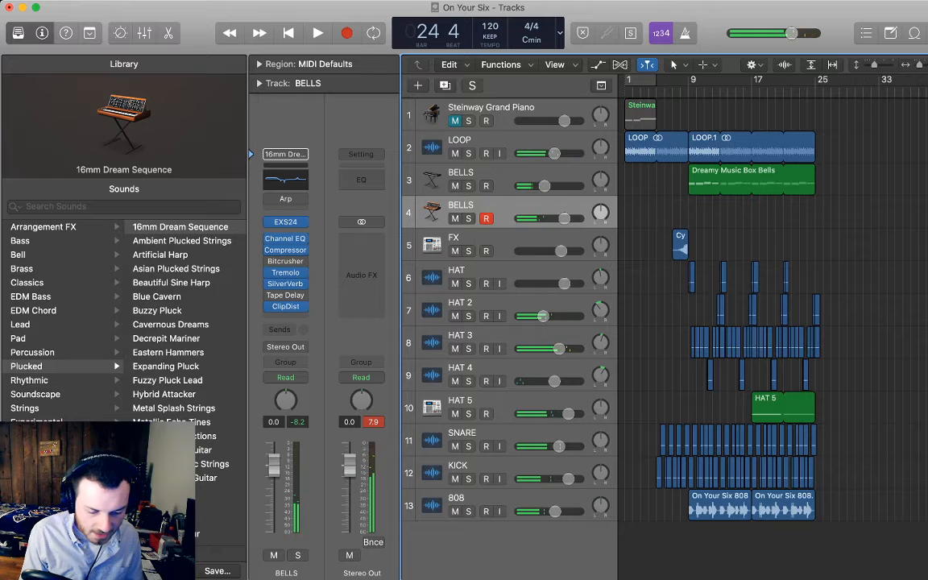
key(Return)
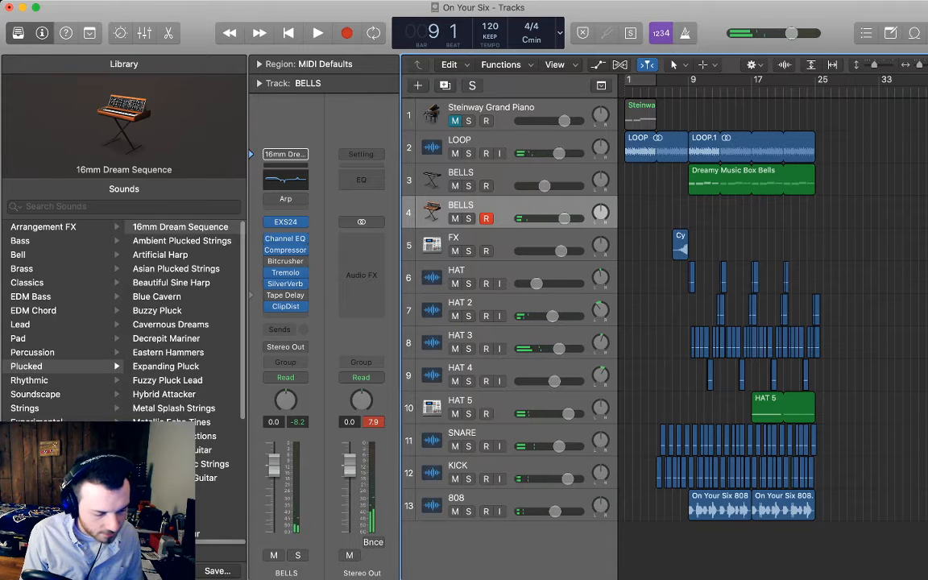
click(182, 241)
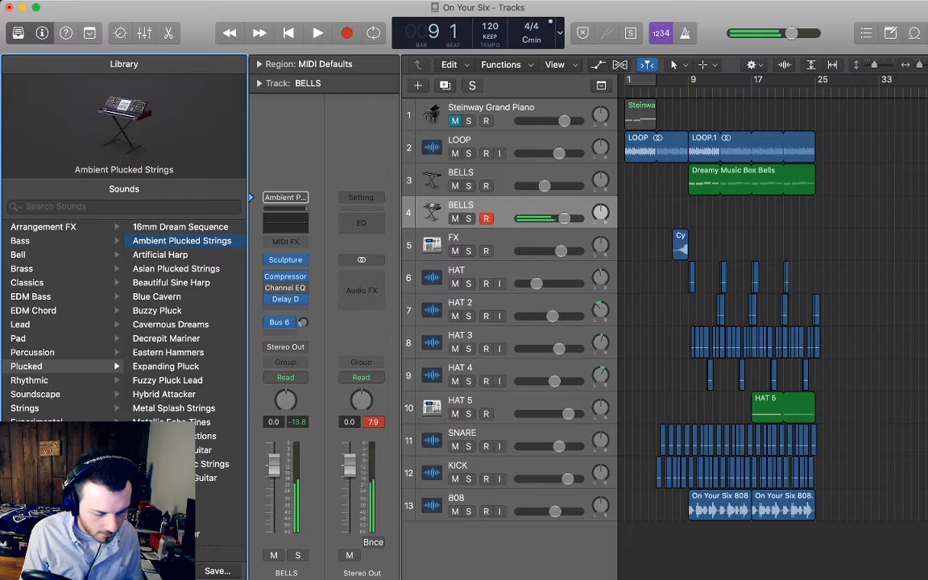
click(166, 367)
key(Up)
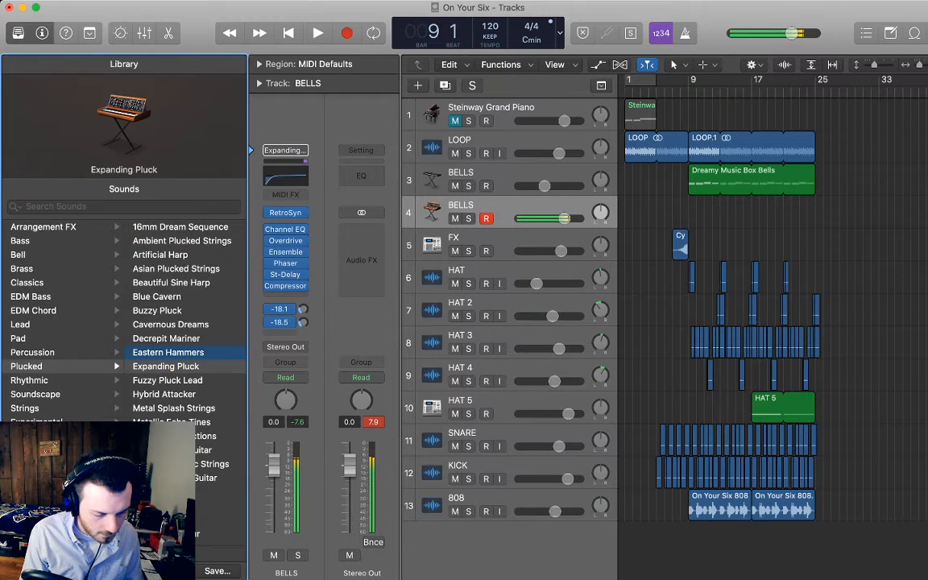
key(Up)
key(Up)
key(Up)
key(Up)
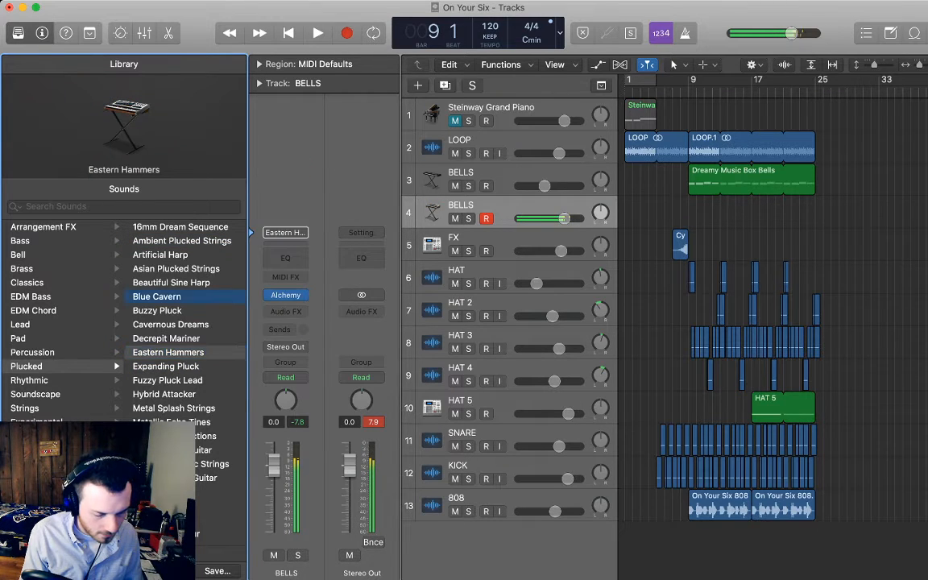
key(Up)
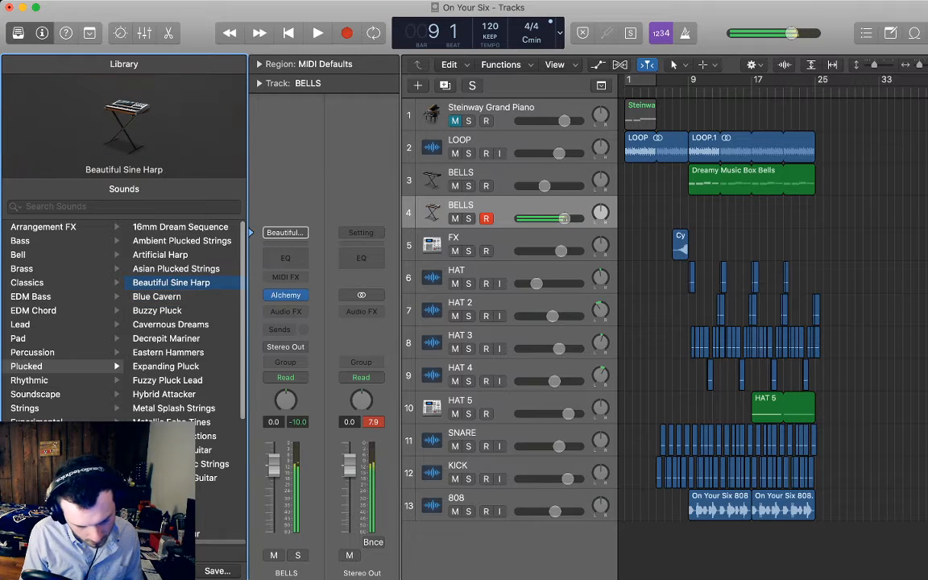
Audition more plucked patches on the duplicated BELLS track, including Pizzicato Reflections and Metallic Echo Tines
key(Down)
key(Down)
key(Down)
key(Down)
key(Down)
key(Down)
key(Down)
key(Down)
key(Down)
key(Down)
key(Down)
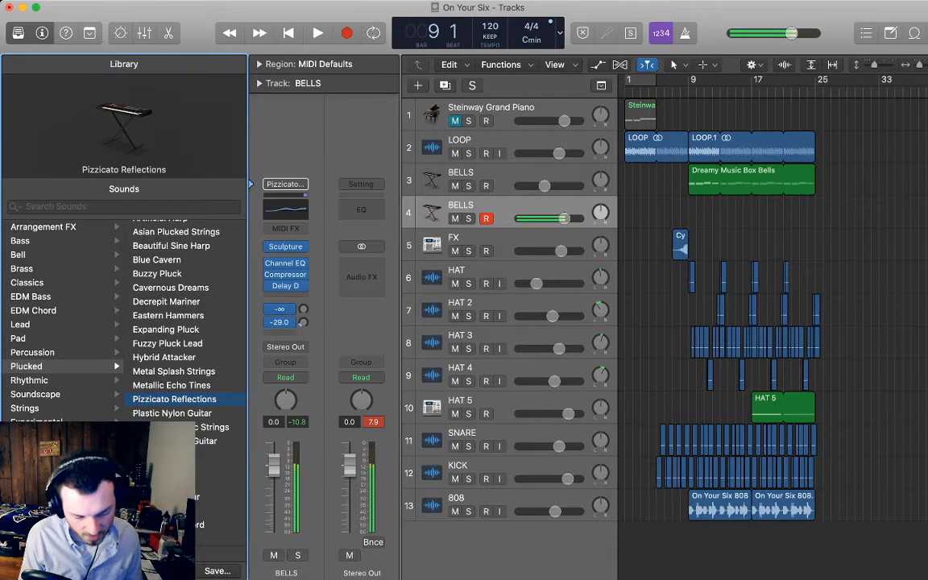
key(Up)
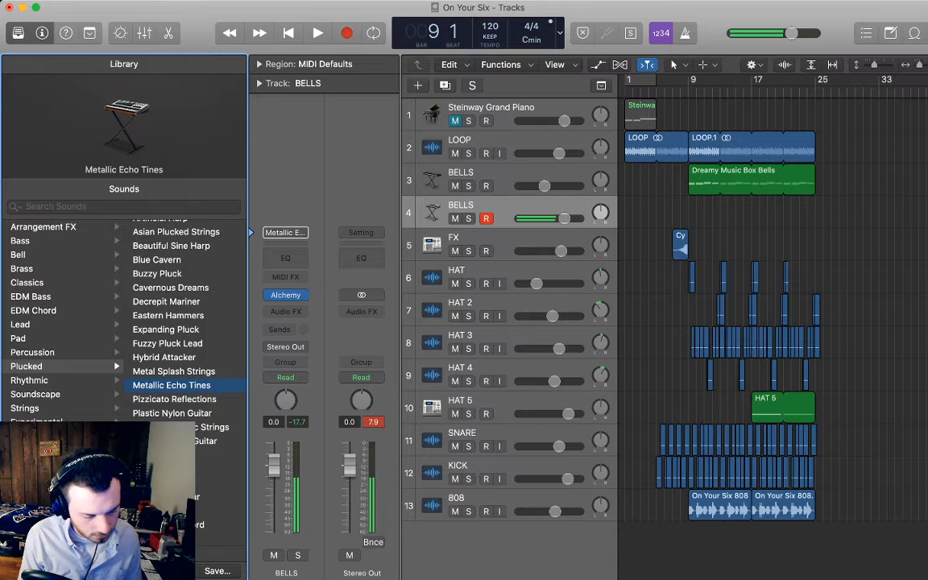
Load the plucked Rain Harp patch on the duplicated BELLS track and try it out over playback from bar 9
key(Down)
key(Down)
key(Down)
key(Down)
key(Down)
key(Down)
key(Down)
key(Down)
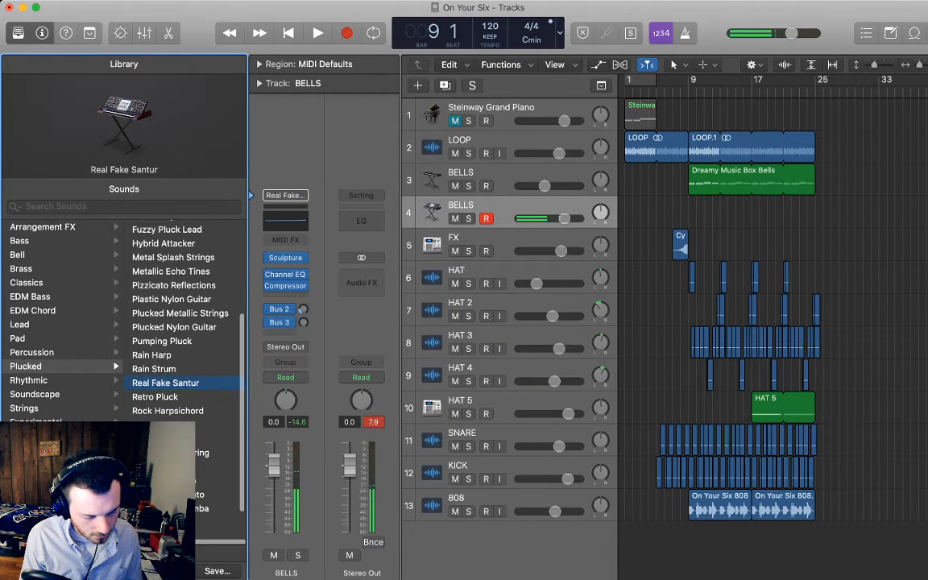
key(Up)
key(Up)
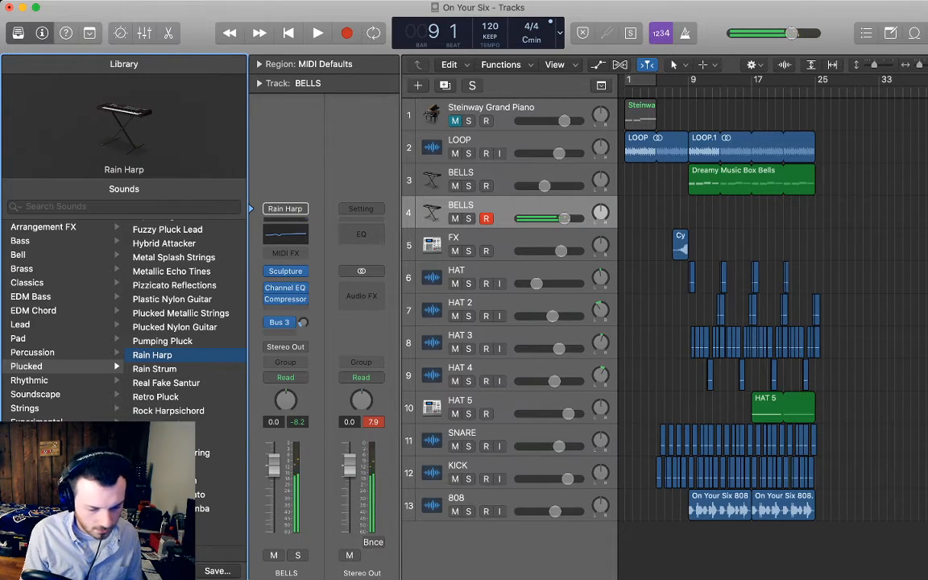
key(space)
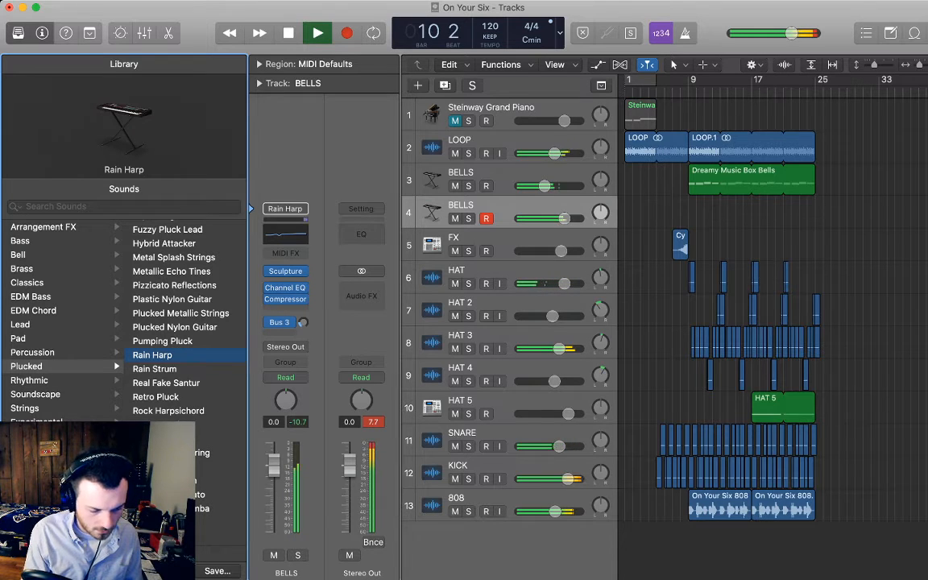
key(space)
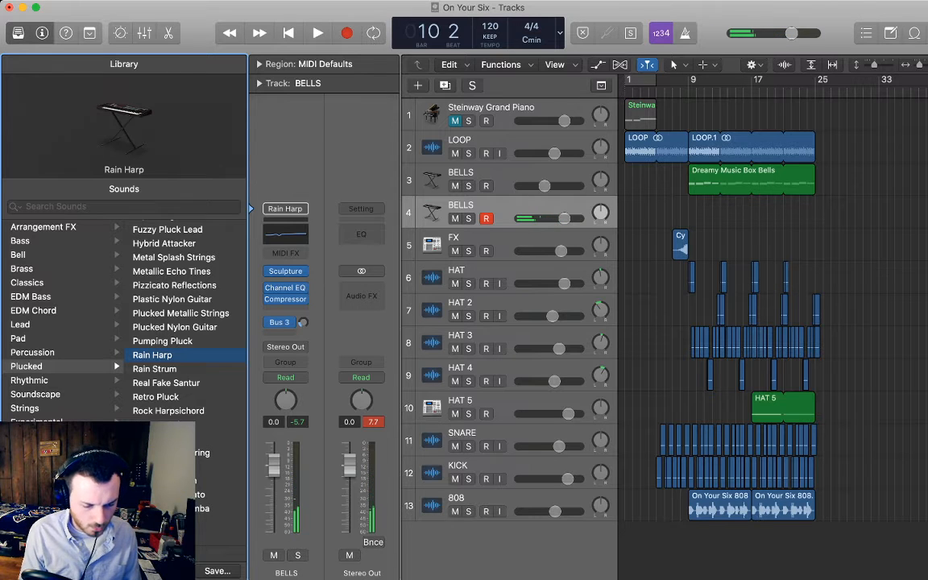
Try recording a Rain Harp take from bar 9, and return the playhead to bar 9
click(689, 91)
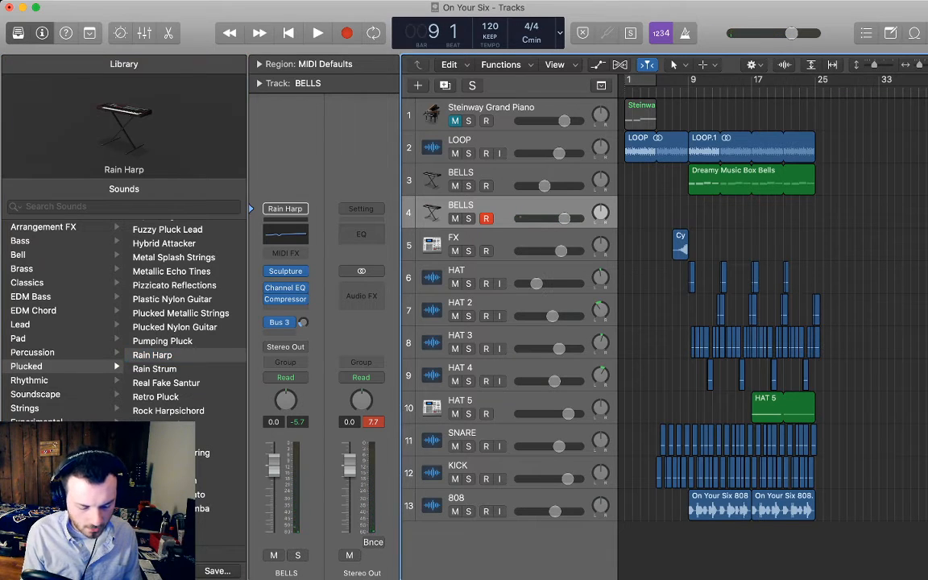
key(space)
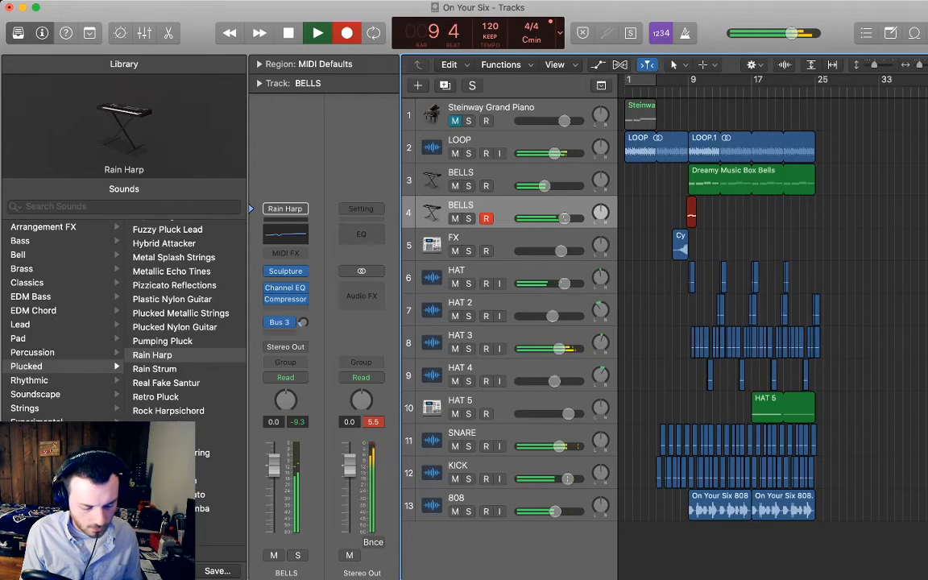
key(space)
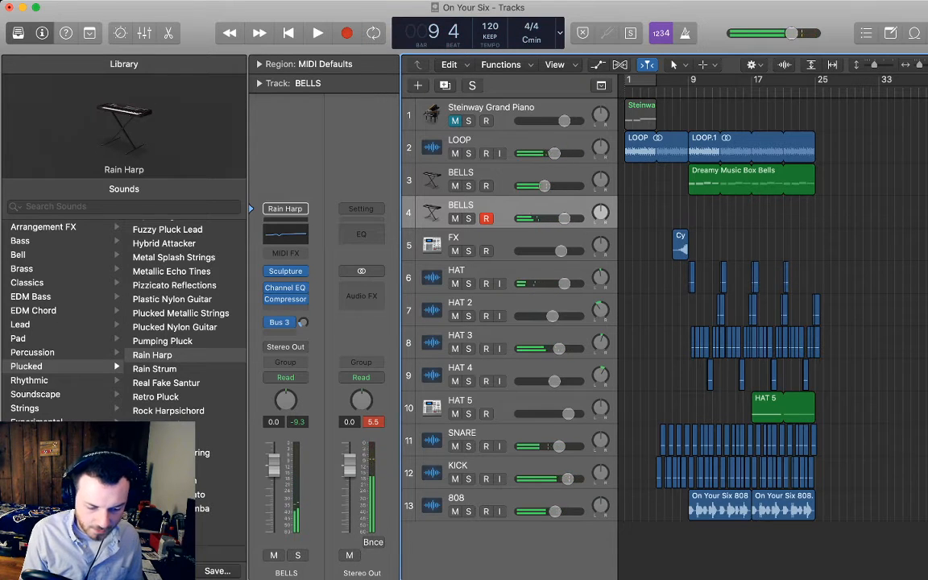
key(period)
key(comma)
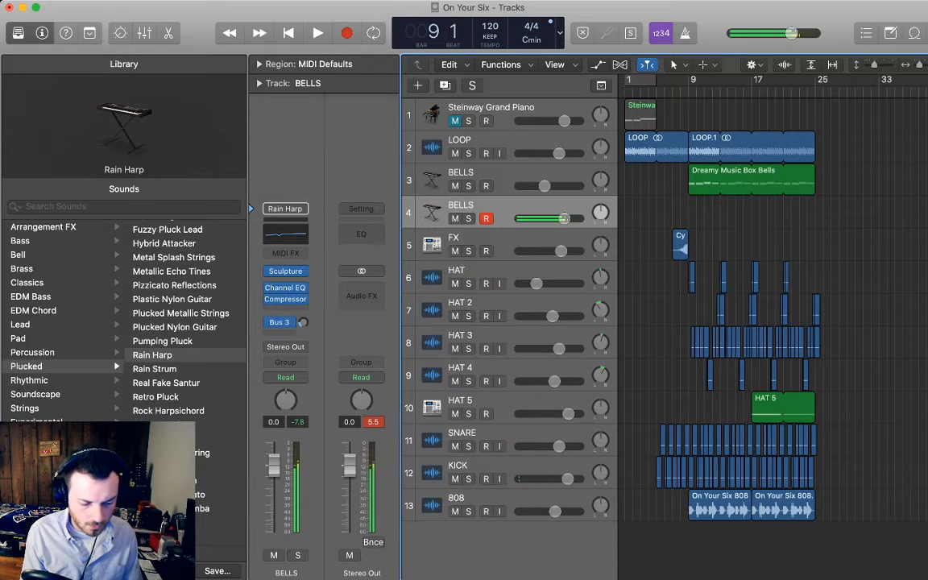
Record a Rain Harp melody over bars 9 and 10, and quantize its notes to 1/16 in the Piano Roll
key(r)
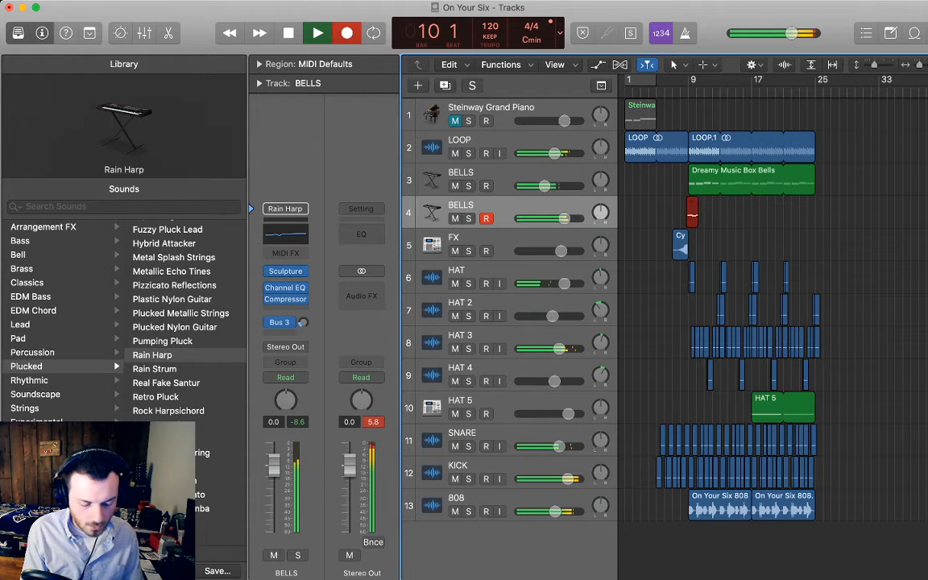
key(space)
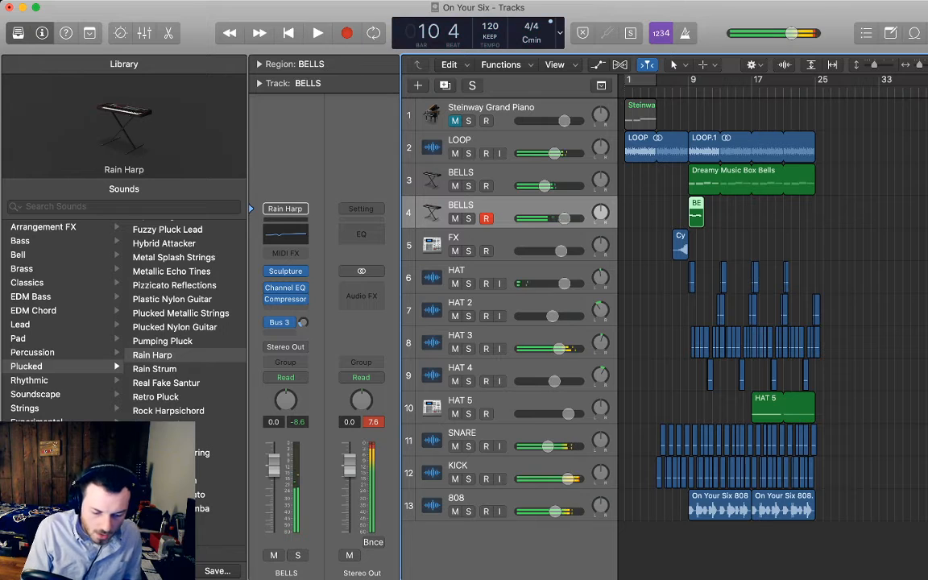
key(e)
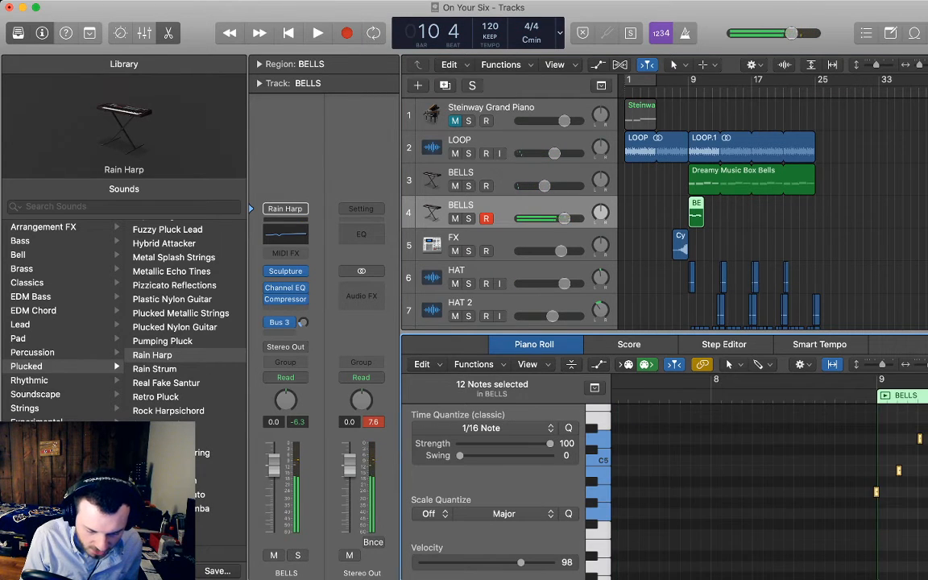
scroll(769, 477, right, 3)
scroll(770, 477, left, 4)
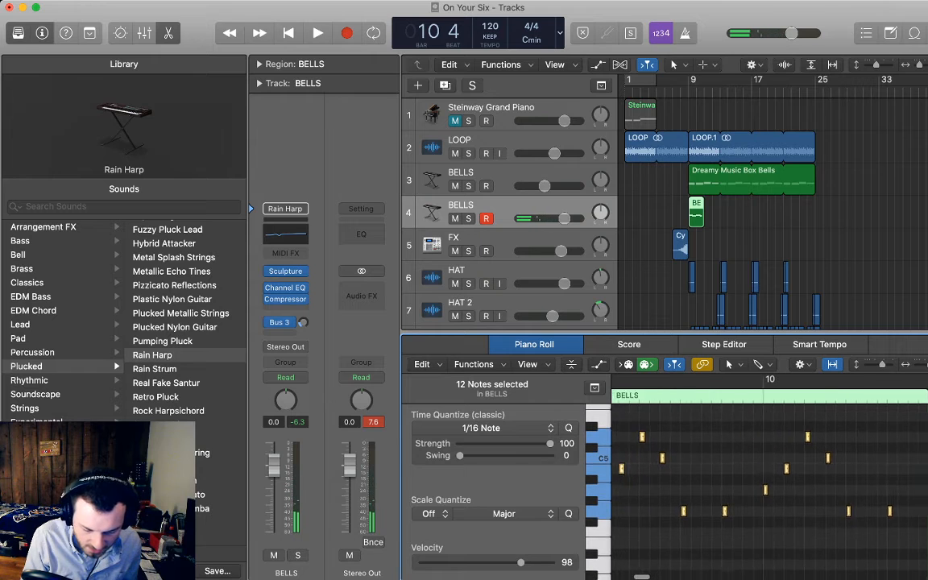
click(769, 477)
scroll(770, 477, right, 1)
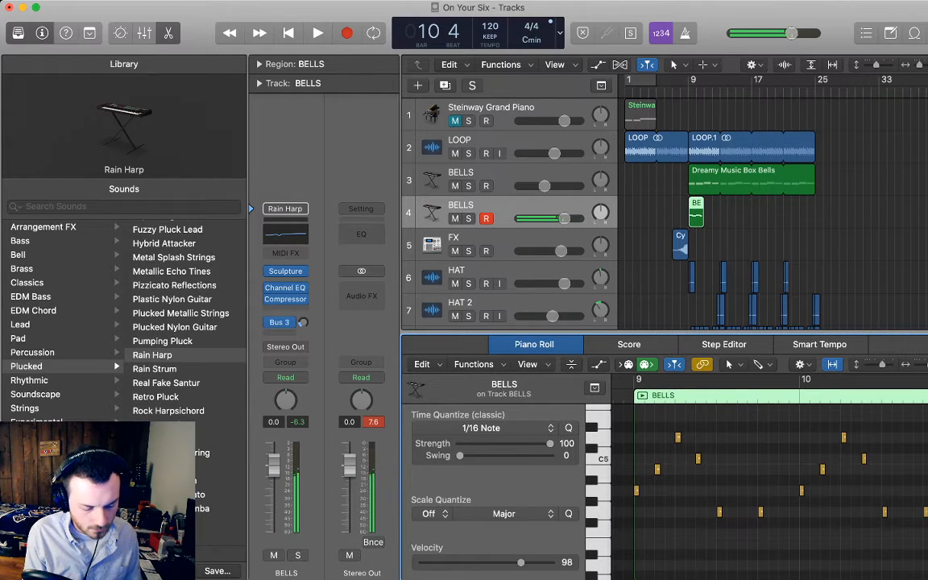
Record the next six Rain Harp notes in bar 11 and quantize them to 1/16
key(space)
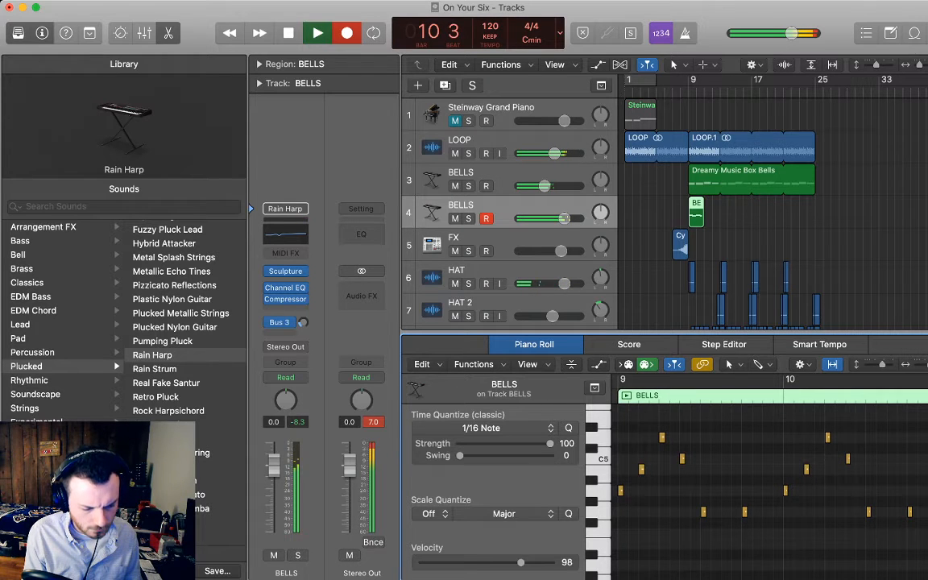
key(r)
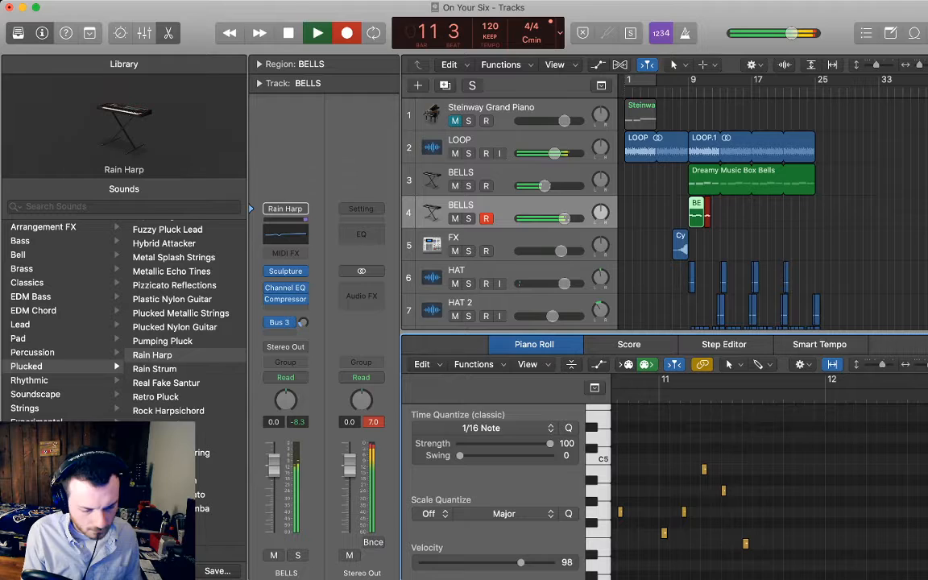
key(space)
scroll(773, 491, down, 1)
drag(895, 526, 617, 427)
key(q)
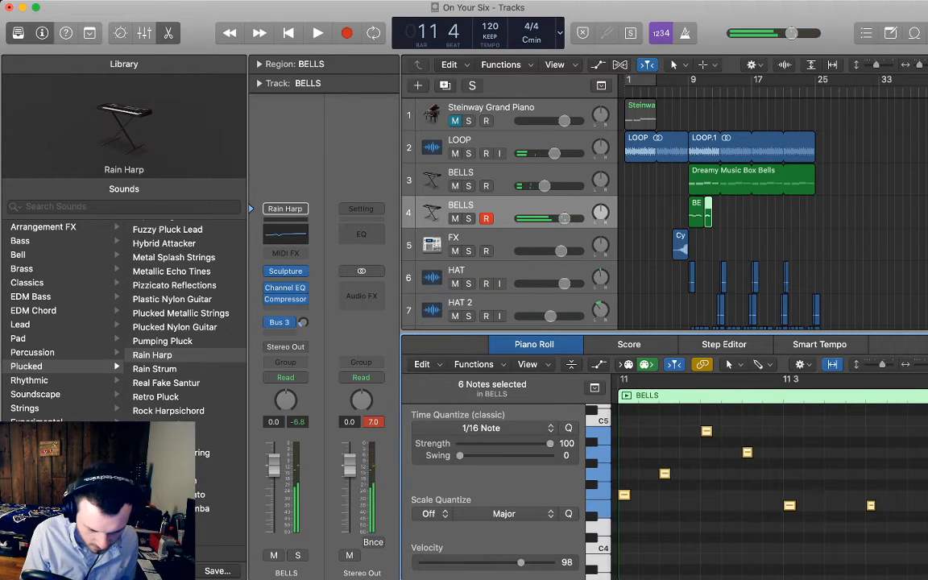
click(618, 427)
Record six more Rain Harp notes from bar 12 and quantize them to 1/16
drag(711, 93, 713, 93)
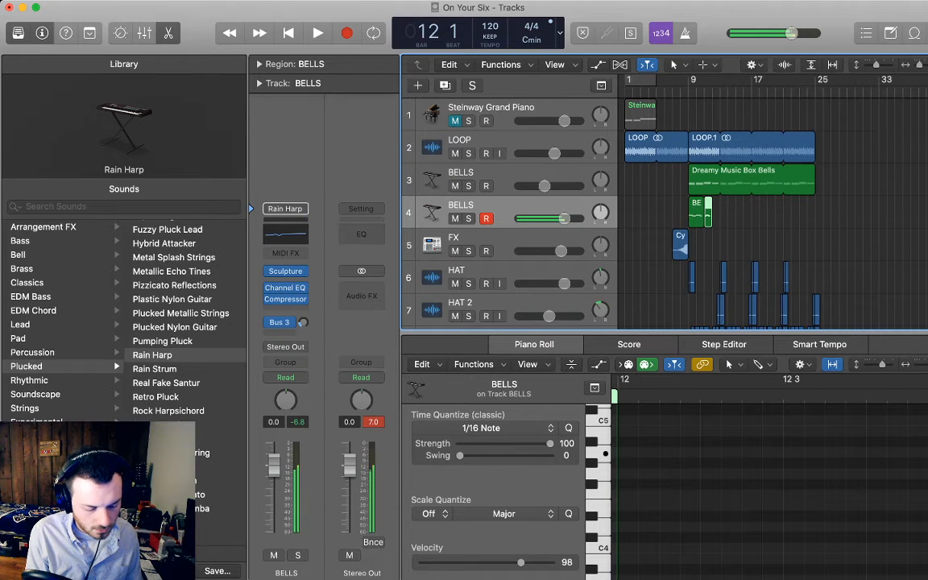
key(r)
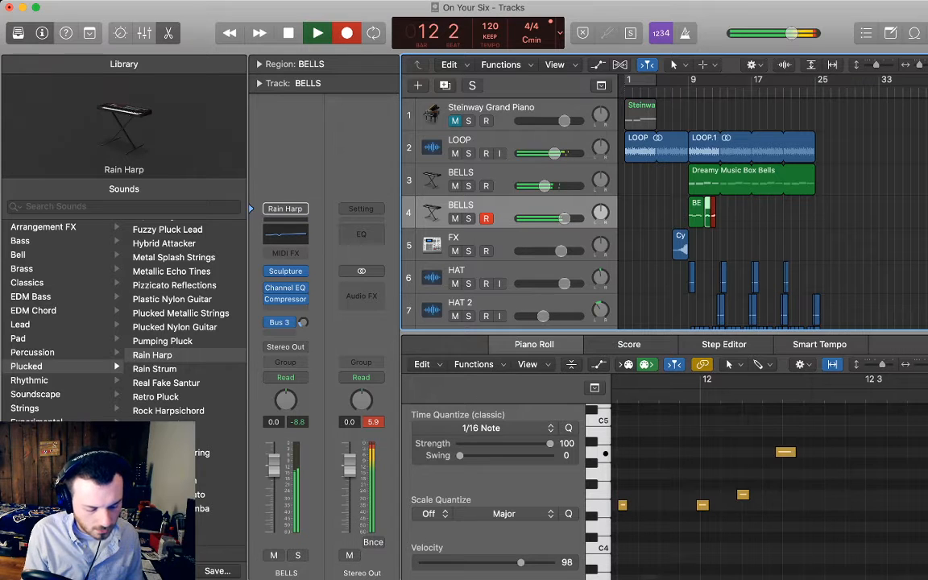
key(space)
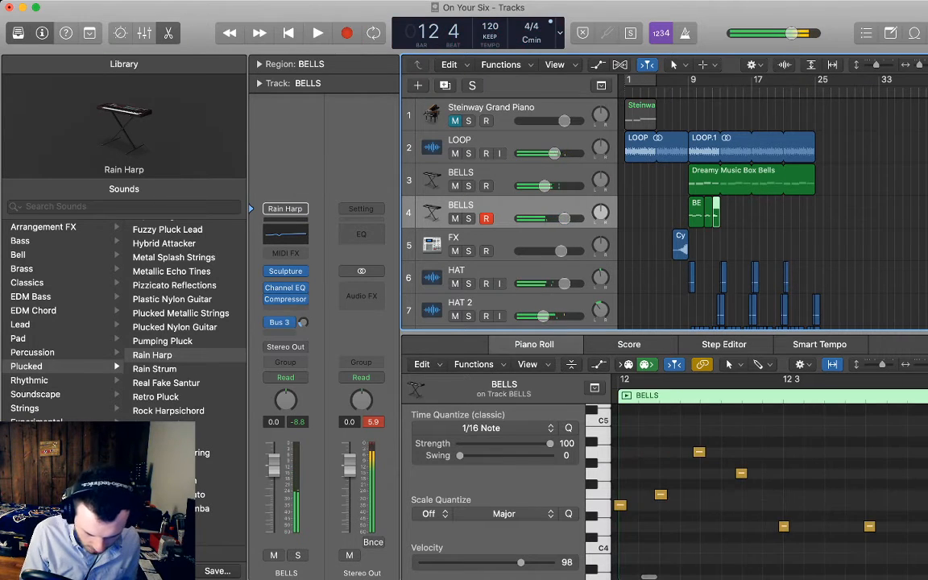
key(super+a)
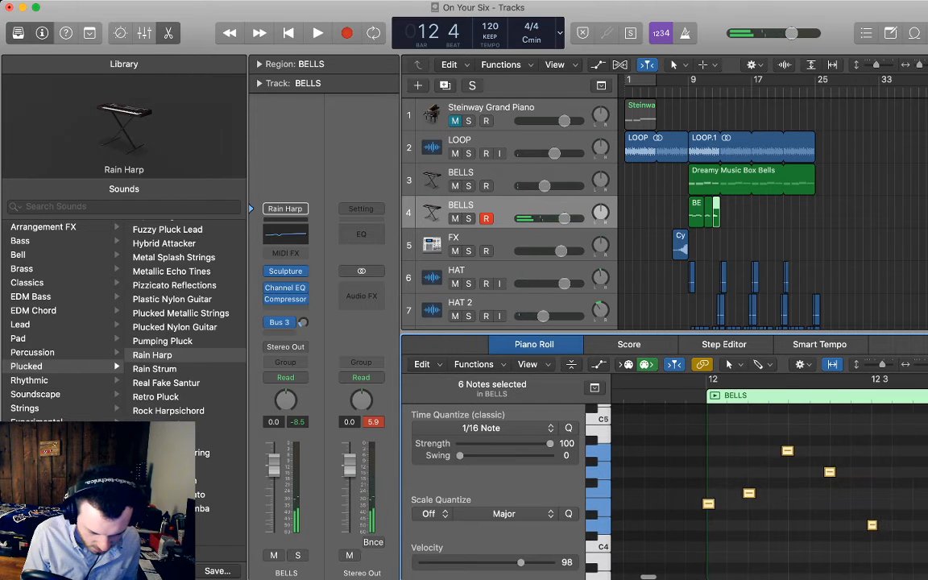
key(q)
scroll(770, 499, right, 3)
click(769, 500)
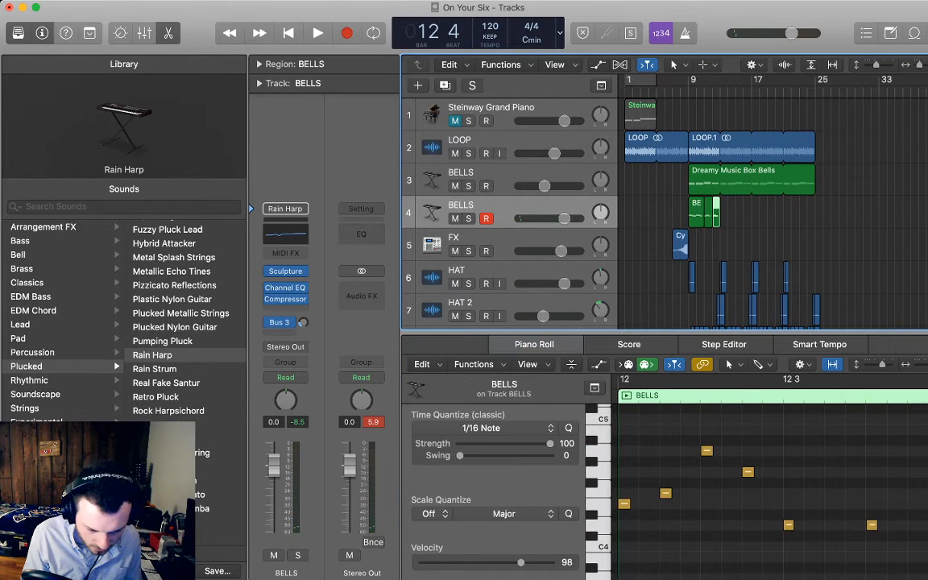
Join the three BELLS regions on track 4 into a single region while playing the song from bar 9
key(space)
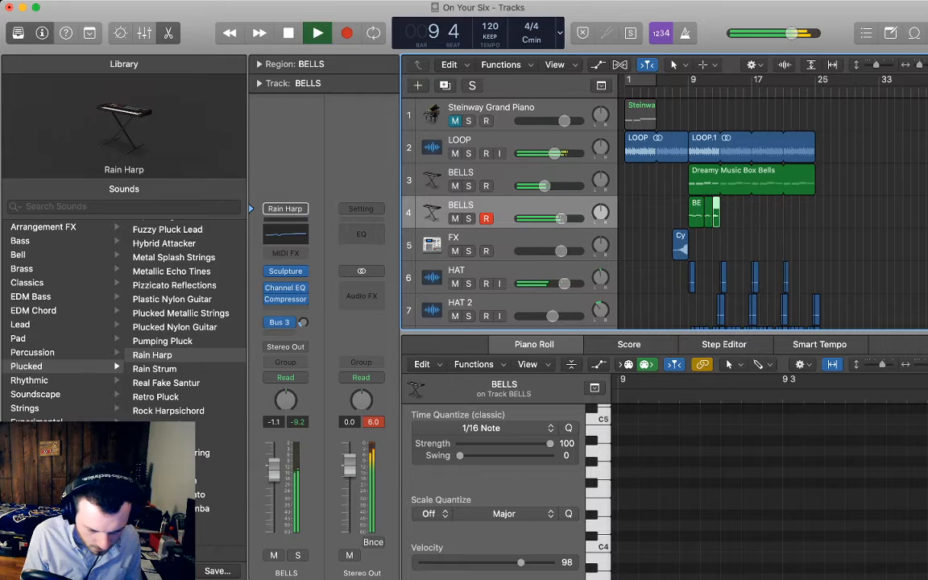
click(524, 206)
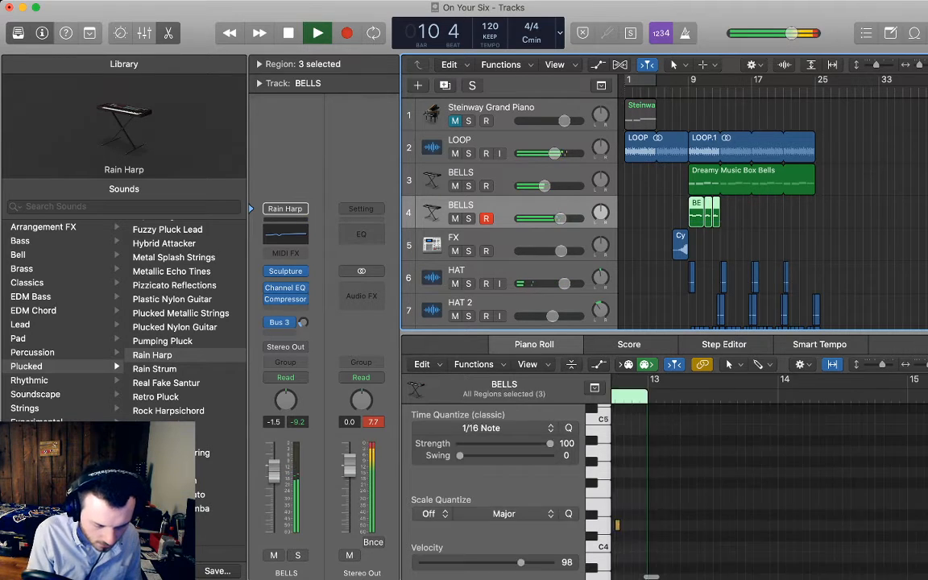
key(super+j)
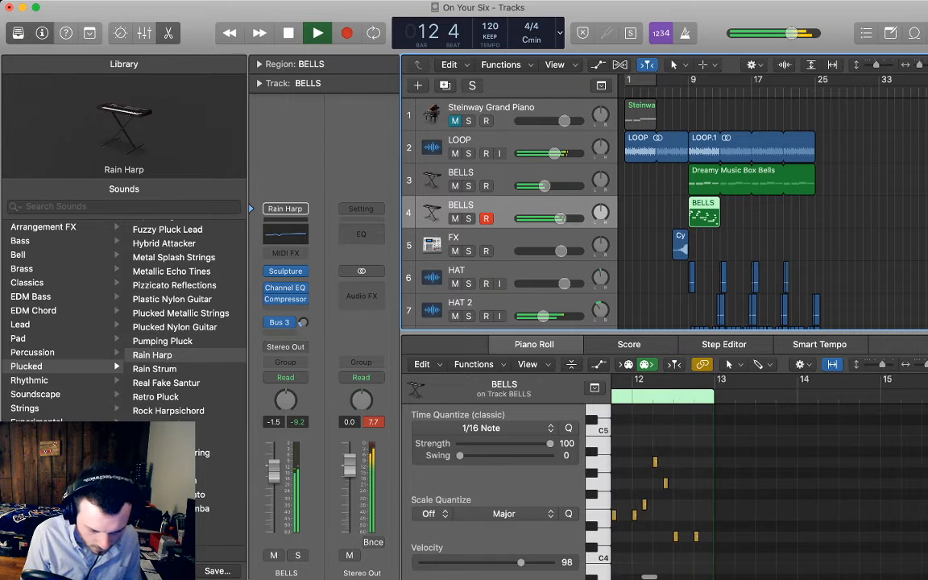
key(space)
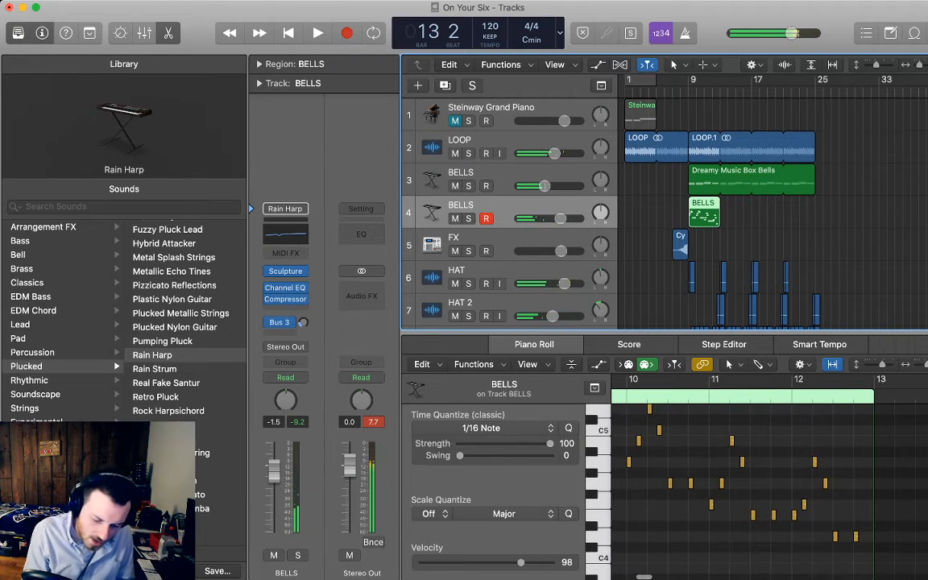
Play the joined BELLS region with the full arrangement, stop playback, and mute the LOOP track
key(space)
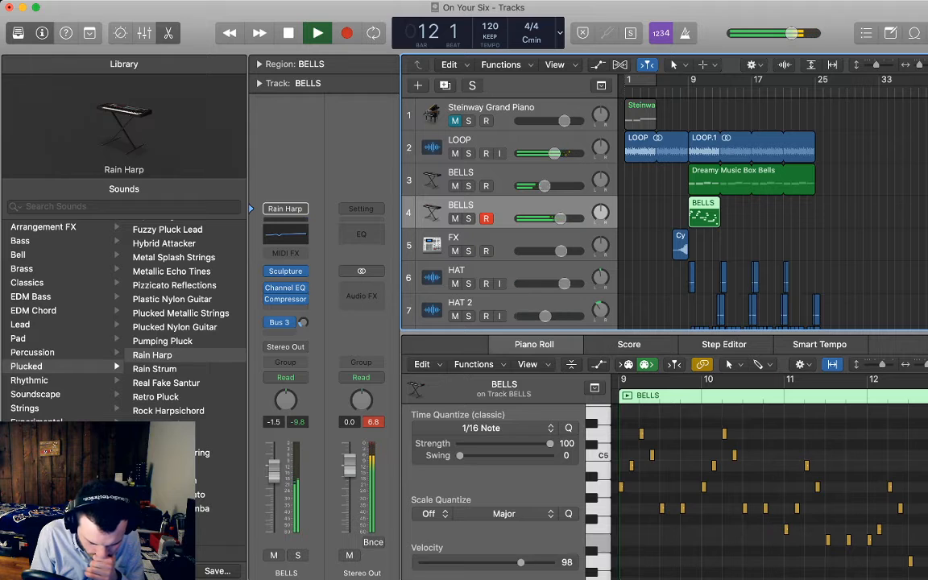
key(space)
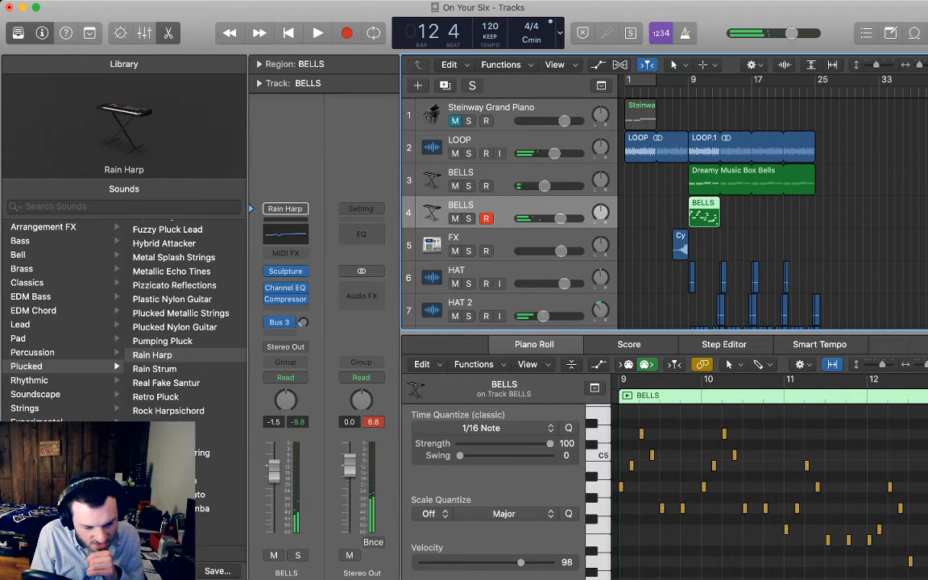
click(455, 153)
Loop the joined BELLS region on track 4 to the end of the Dreamy Music Box Bells region during playback
key(space)
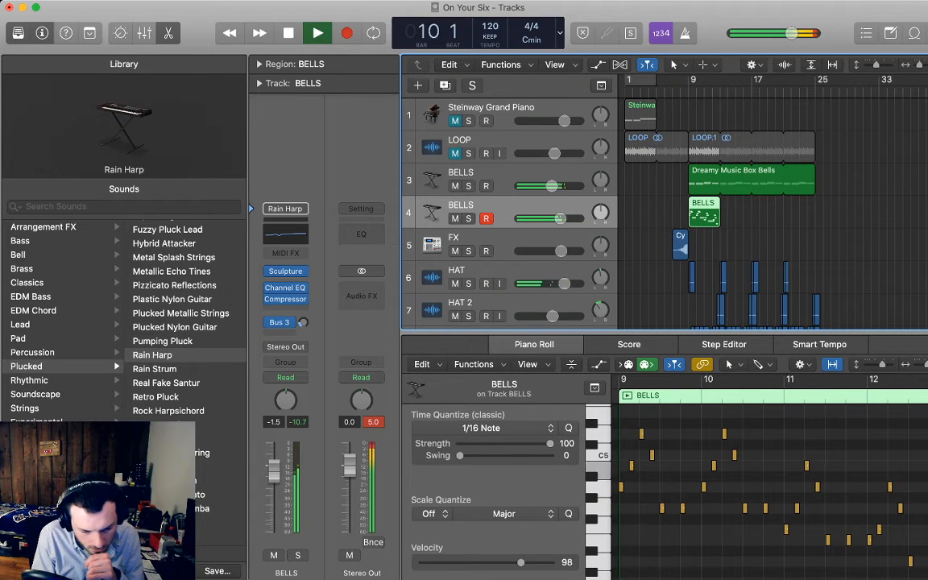
drag(718, 203, 815, 203)
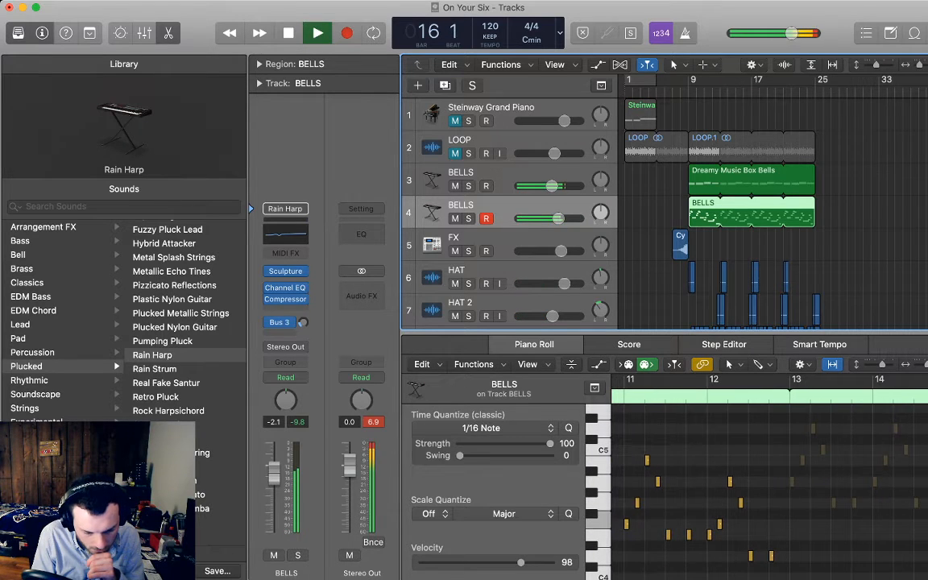
key(space)
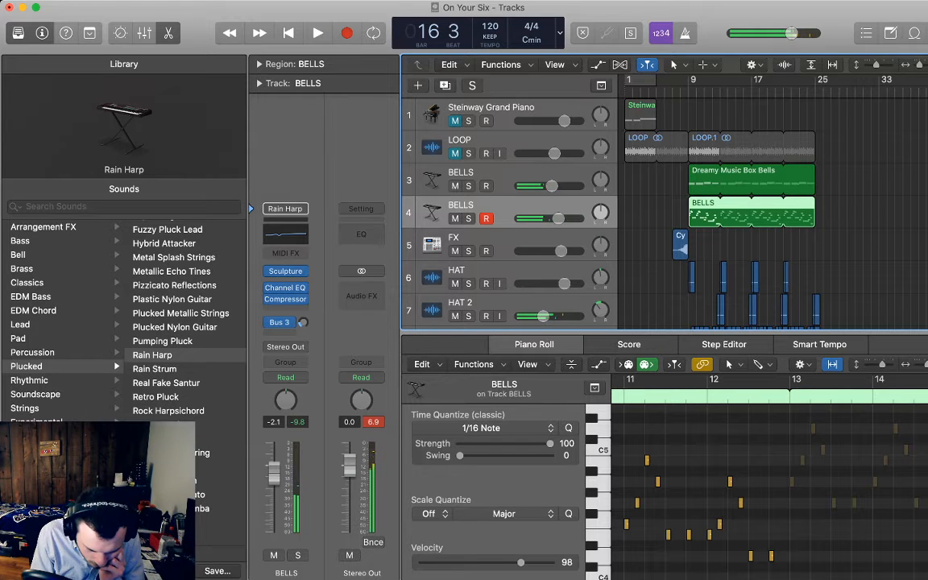
Try lowering the BELLS note at the start of bar 12 by a semitone
click(710, 535)
key(Right)
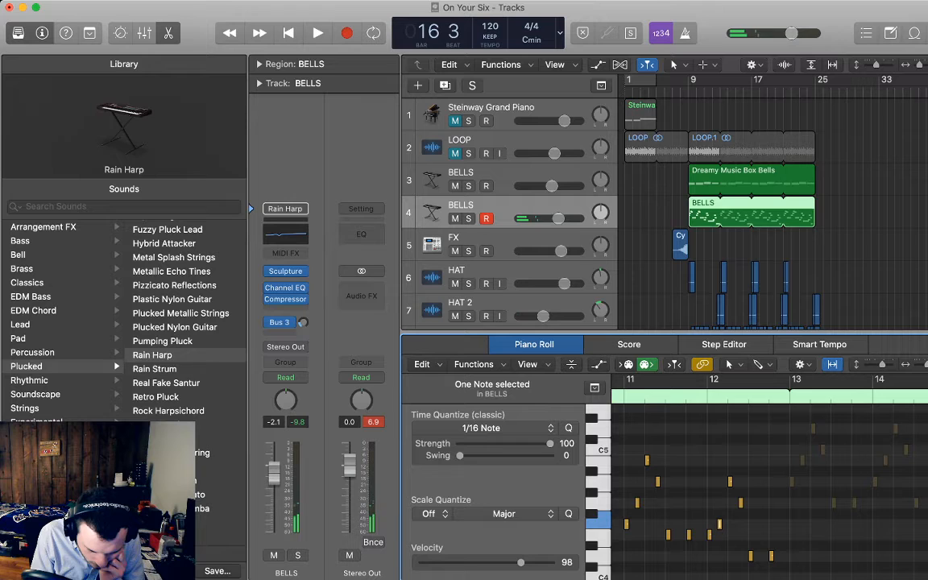
key(Left)
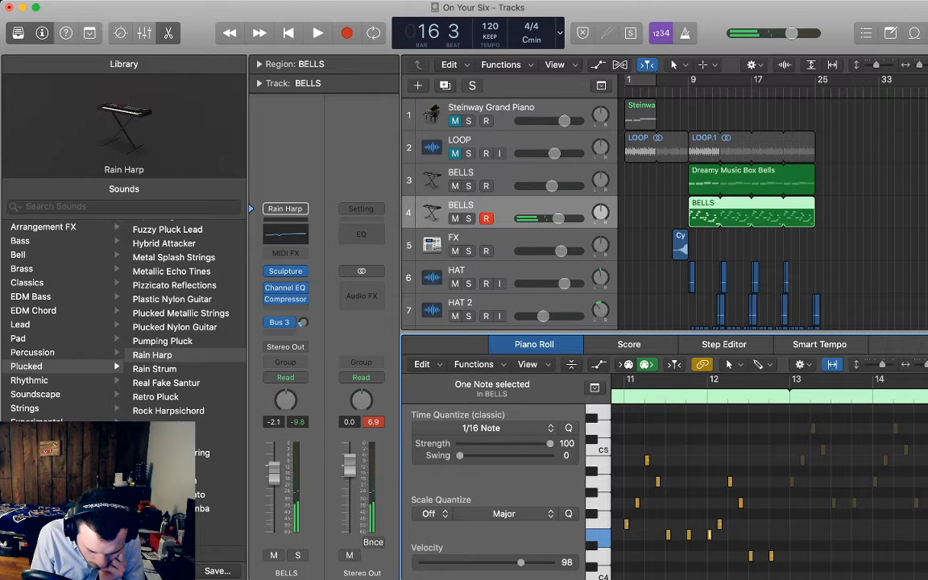
scroll(757, 483, down, 2)
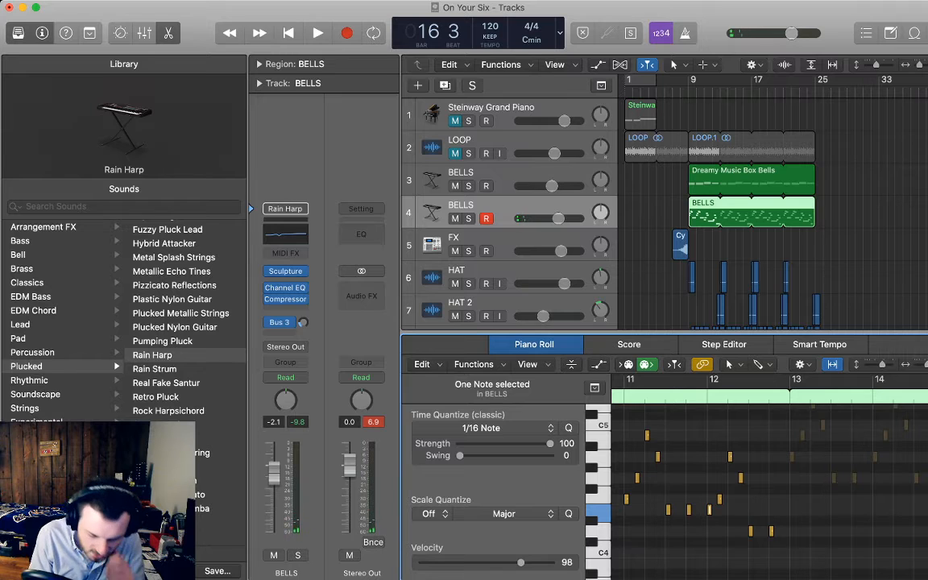
scroll(757, 475, right, 1)
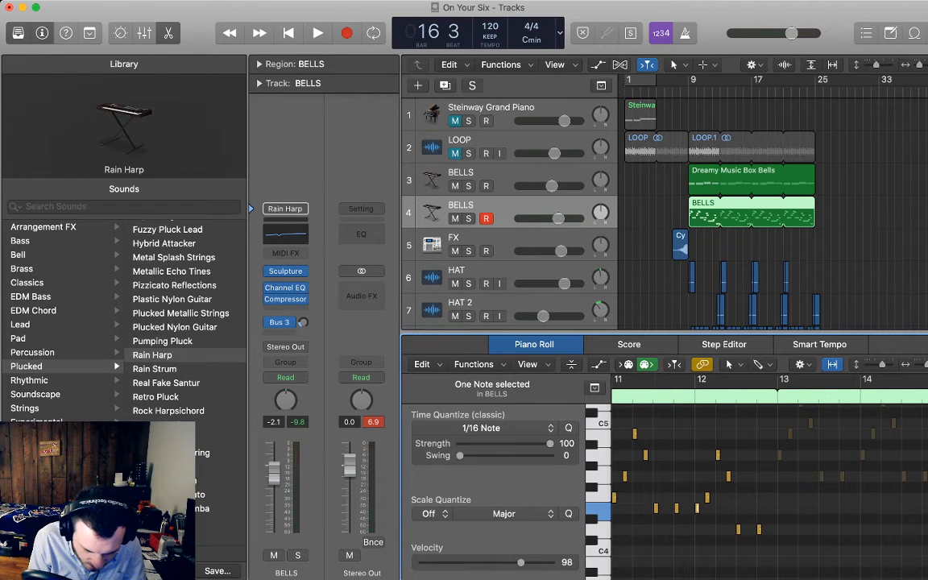
key(alt+Down)
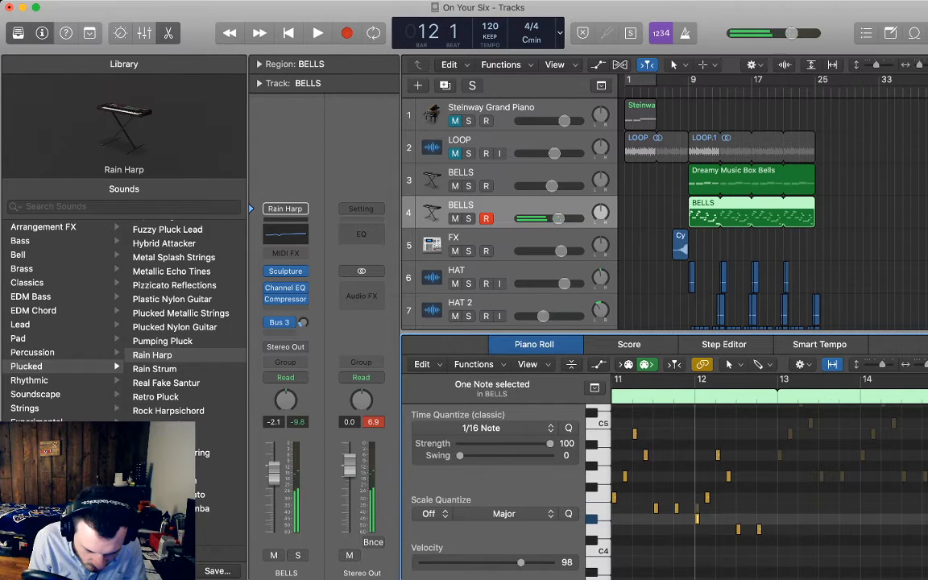
key(alt+Down)
key(alt+Up)
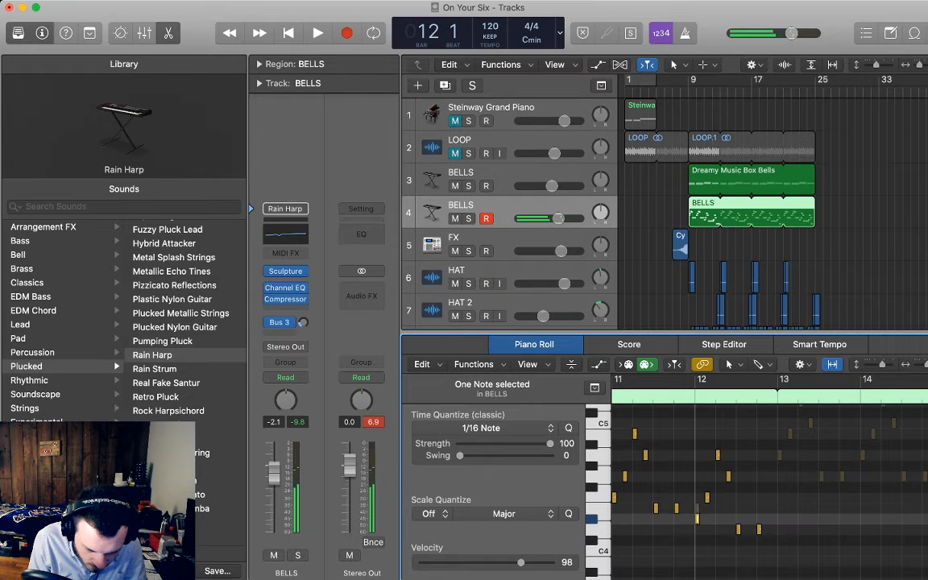
Raise the note at the start of bar 12 by a semitone and play that passage
click(600, 476)
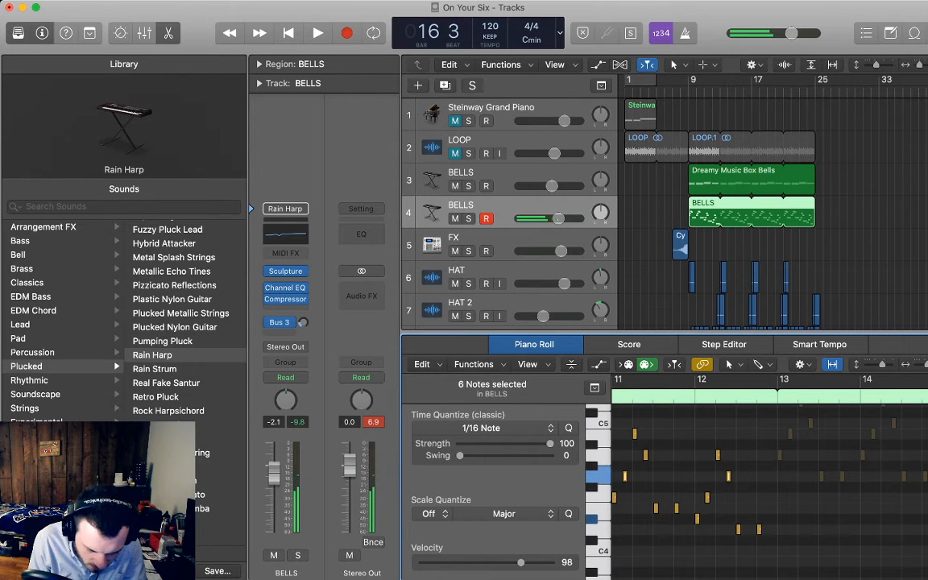
click(697, 519)
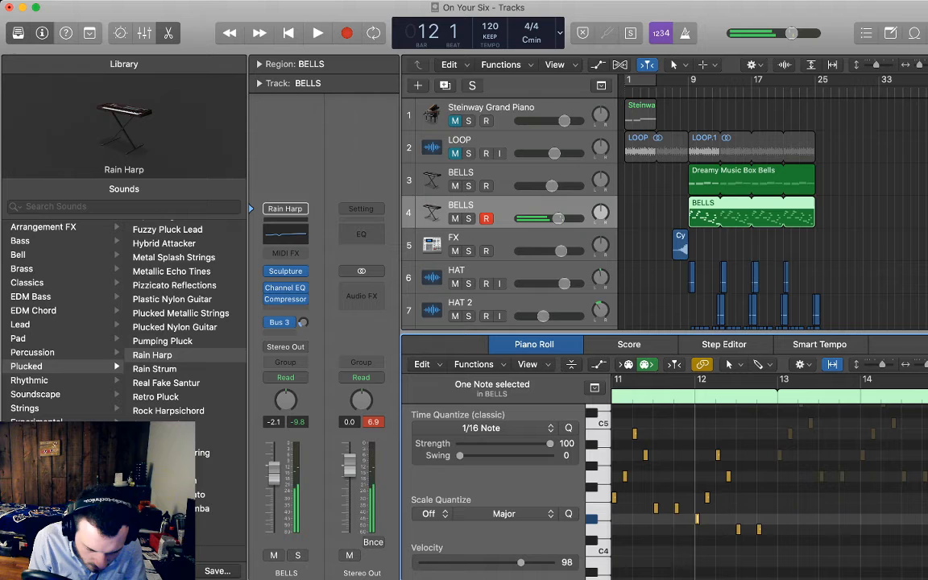
key(alt+Up)
key(space)
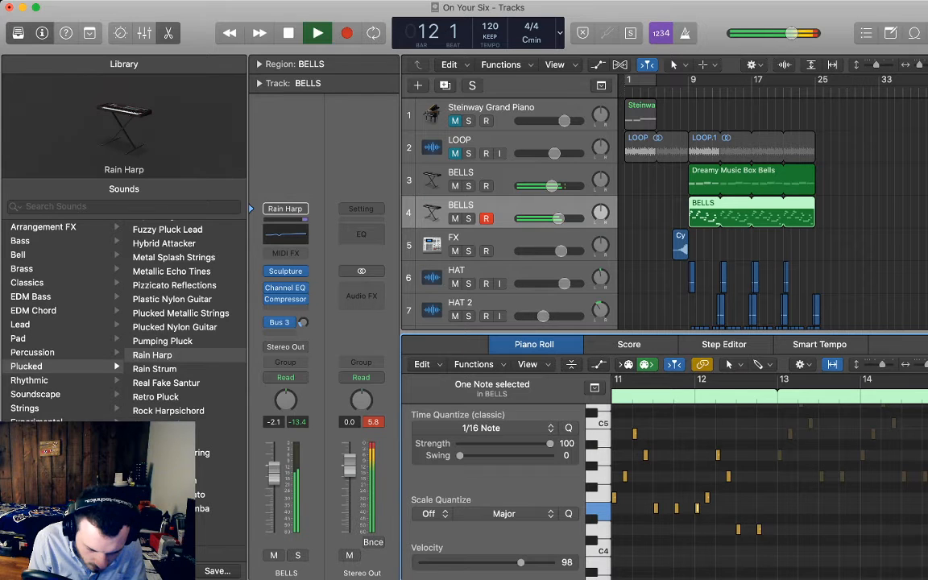
key(space)
Move the playhead to bar 9 and select the looped BELLS region on track 4 for note viewing
click(750, 245)
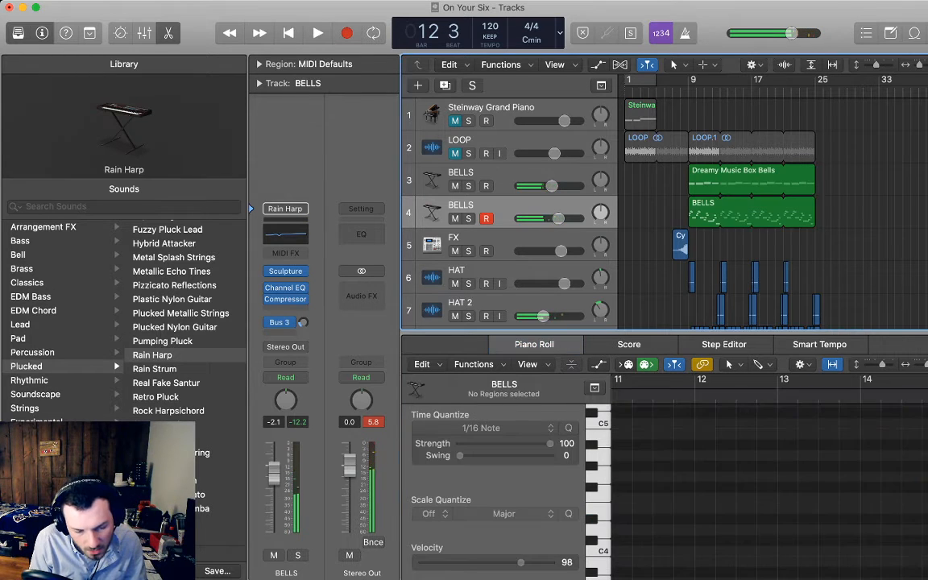
click(690, 91)
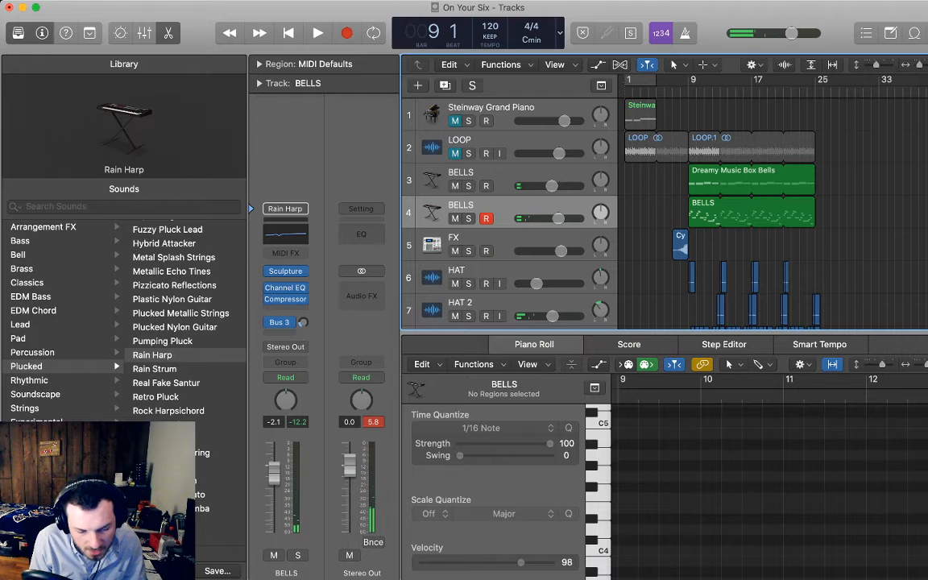
click(752, 214)
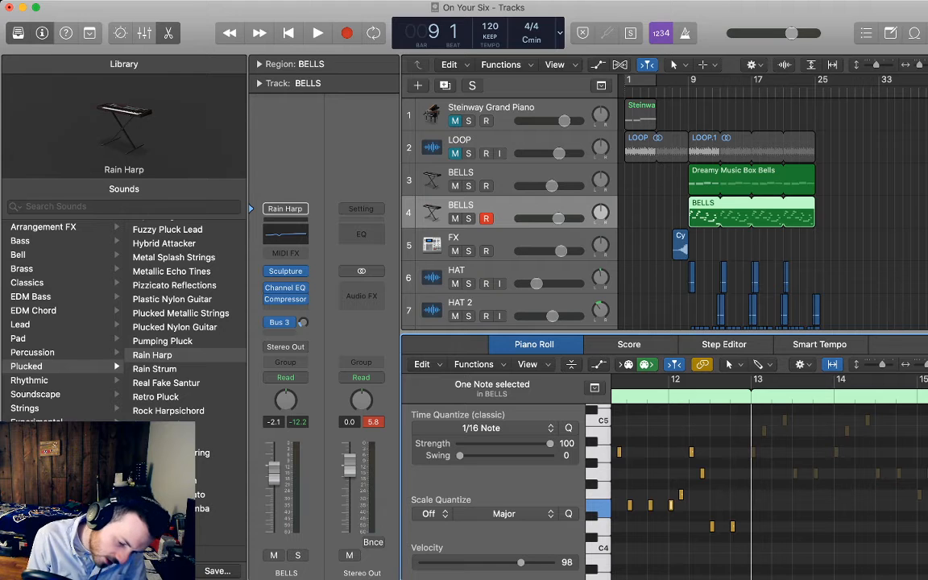
Audition individual notes of the BELLS melody across bars 11 and 12 in the Piano Roll
mouse_move(681, 495)
mouse_down()
mouse_move(681, 506)
mouse_move(681, 495)
mouse_up()
click(671, 505)
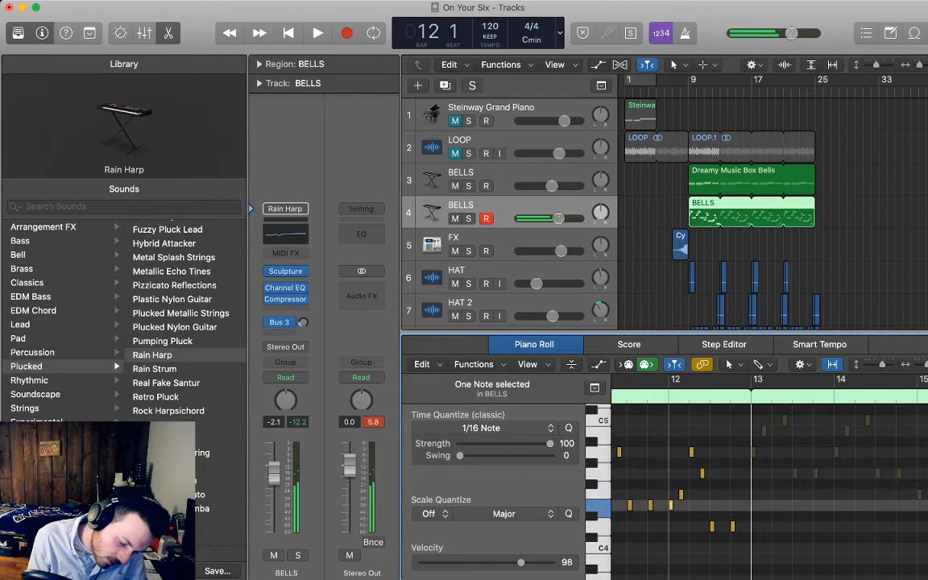
scroll(766, 476, left, 2)
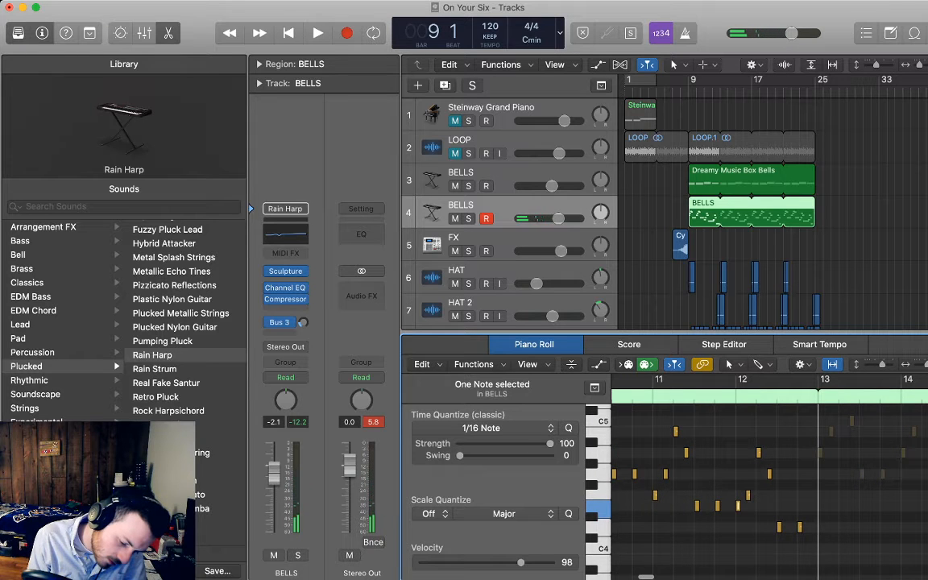
click(655, 495)
click(666, 474)
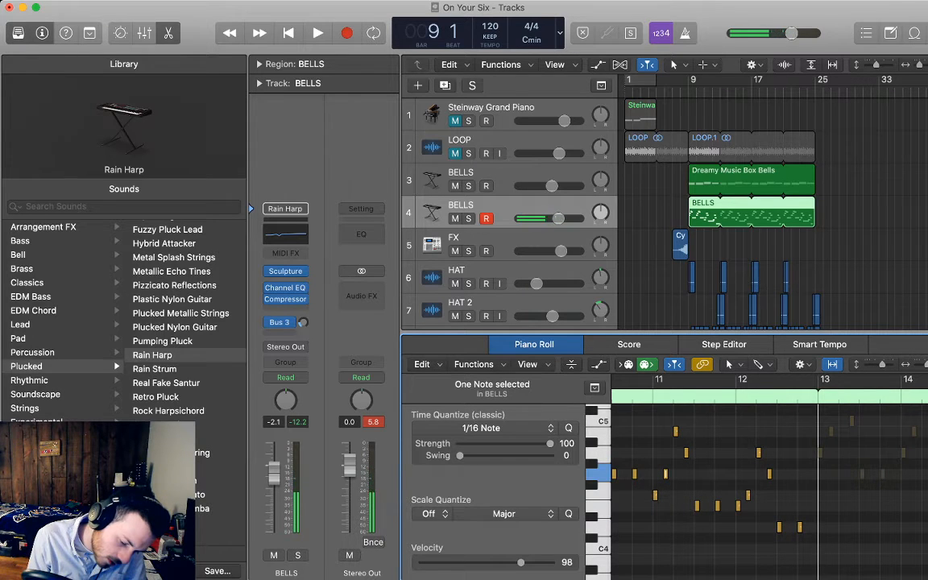
key(Right)
key(Right)
key(Right)
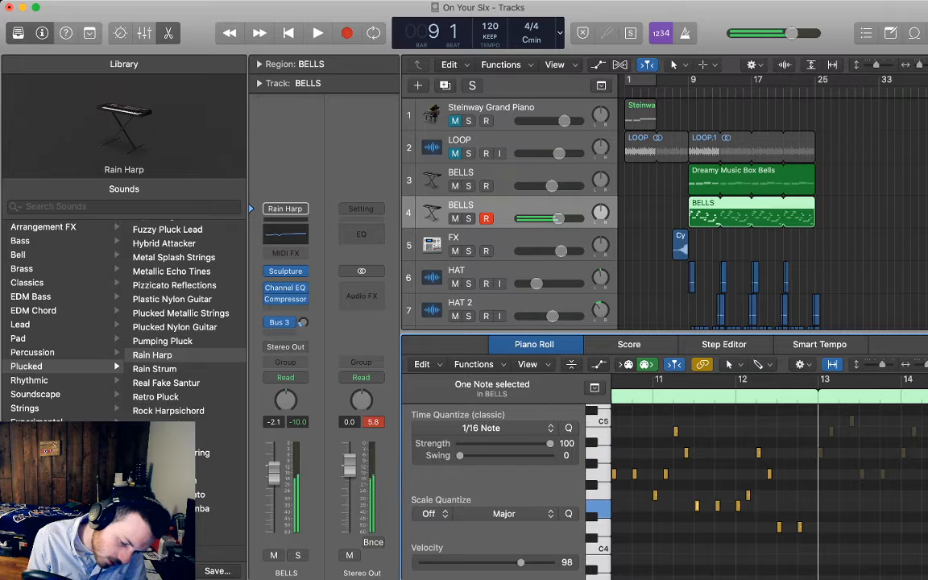
scroll(770, 491, right, 1)
click(770, 492)
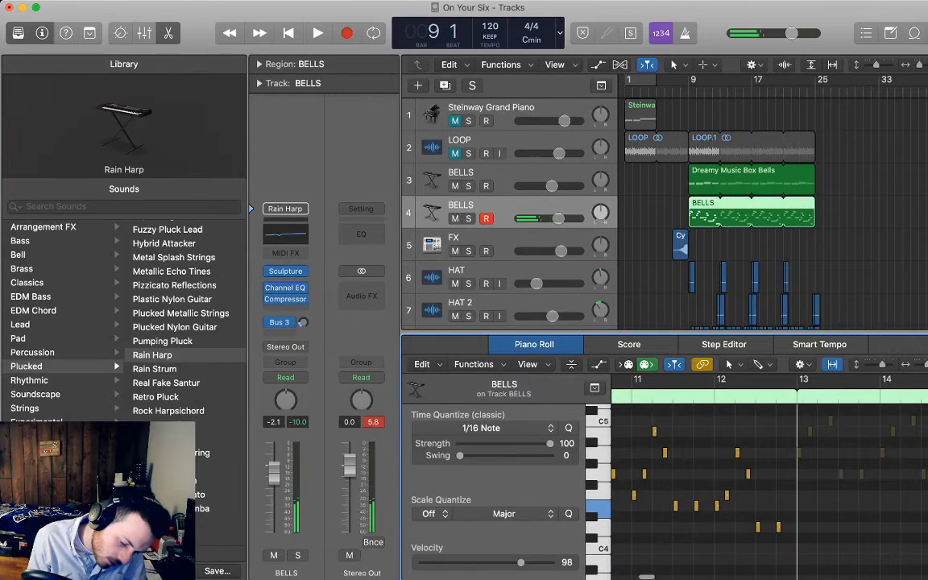
Audition the remaining bar 12 notes and compare their pitches with the piano keys
click(727, 495)
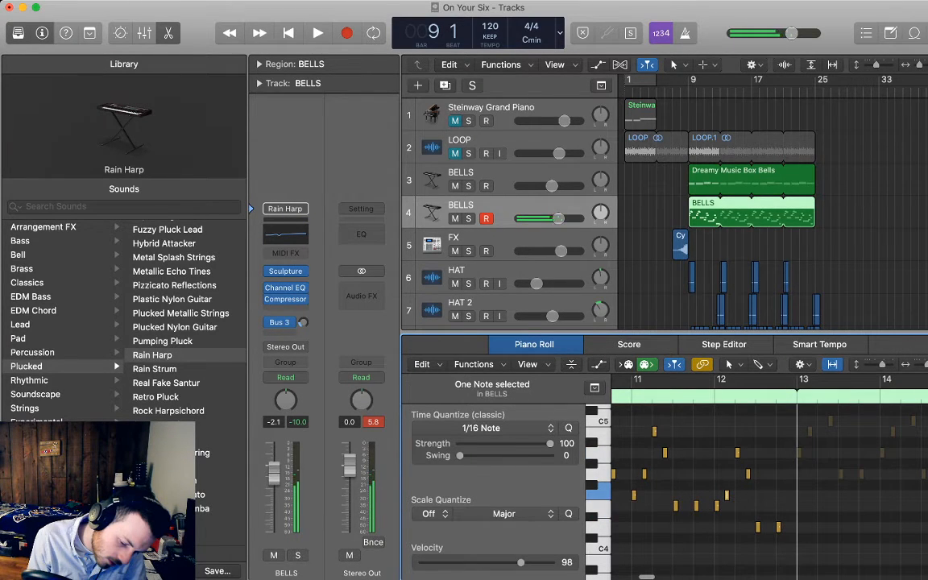
key(Right)
key(Right)
scroll(770, 492, right, 1)
scroll(769, 492, down, 1)
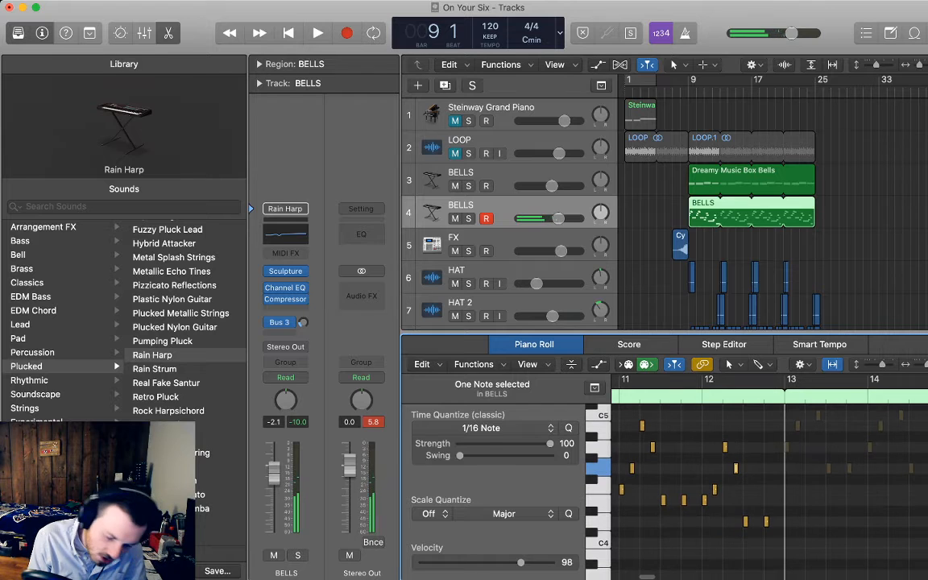
scroll(770, 484, up, 2)
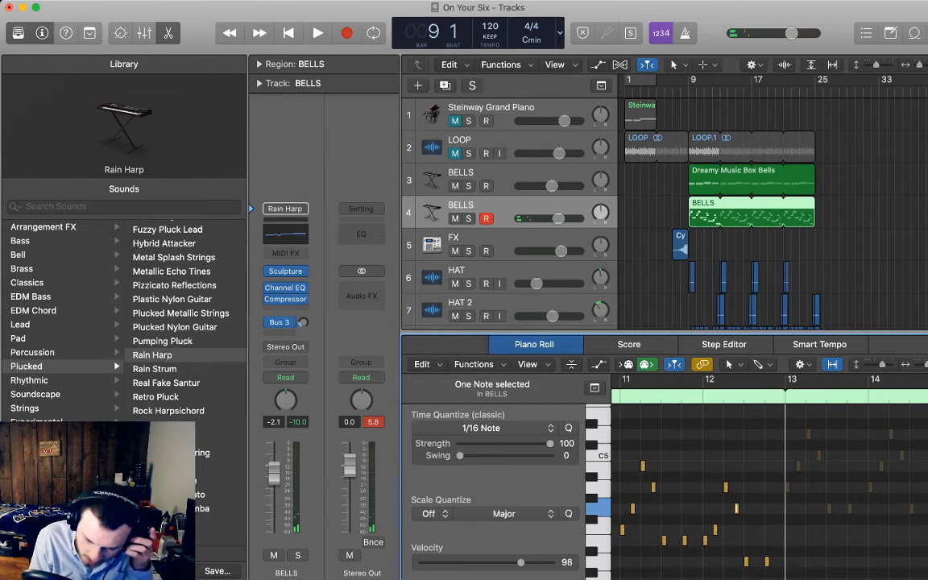
scroll(770, 491, down, 1)
scroll(770, 492, up, 1)
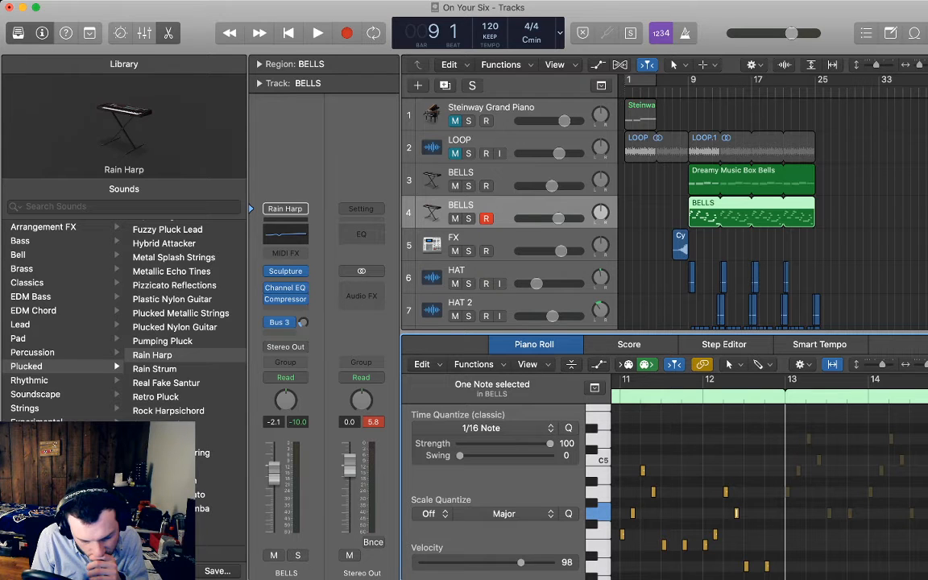
click(598, 440)
scroll(598, 440, down, 1)
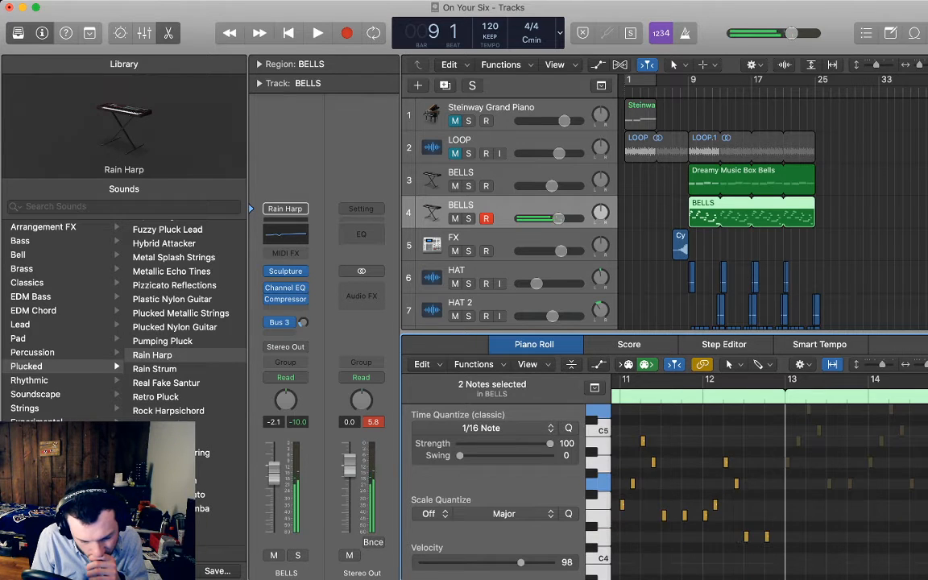
click(737, 484)
click(747, 537)
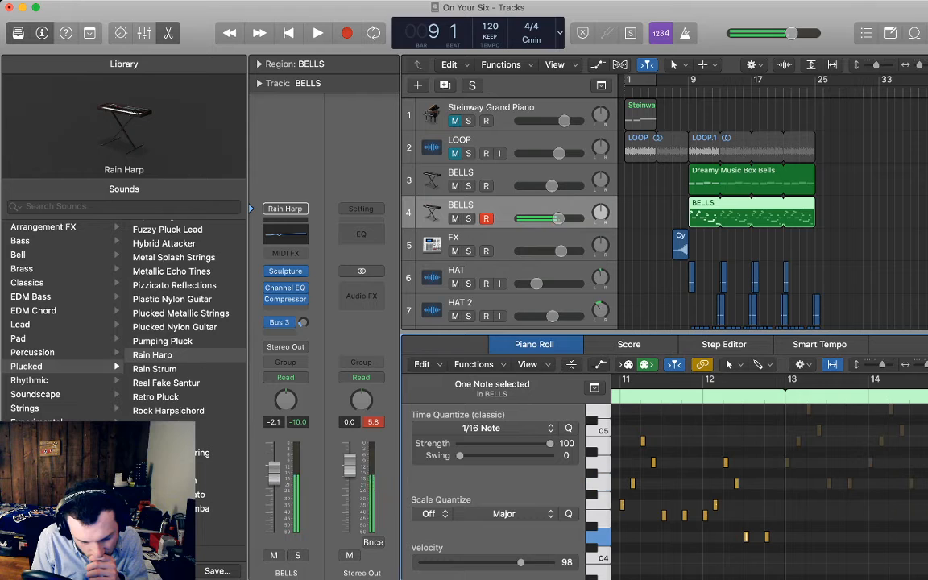
click(756, 516)
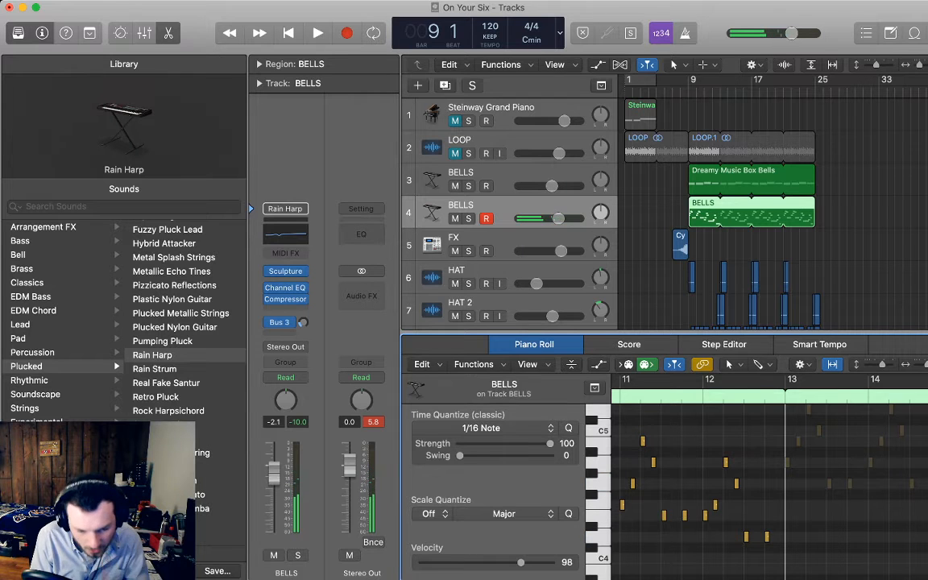
Play the BELLS melody, and transpose all the notes of the track 4 region down one octave
key(space)
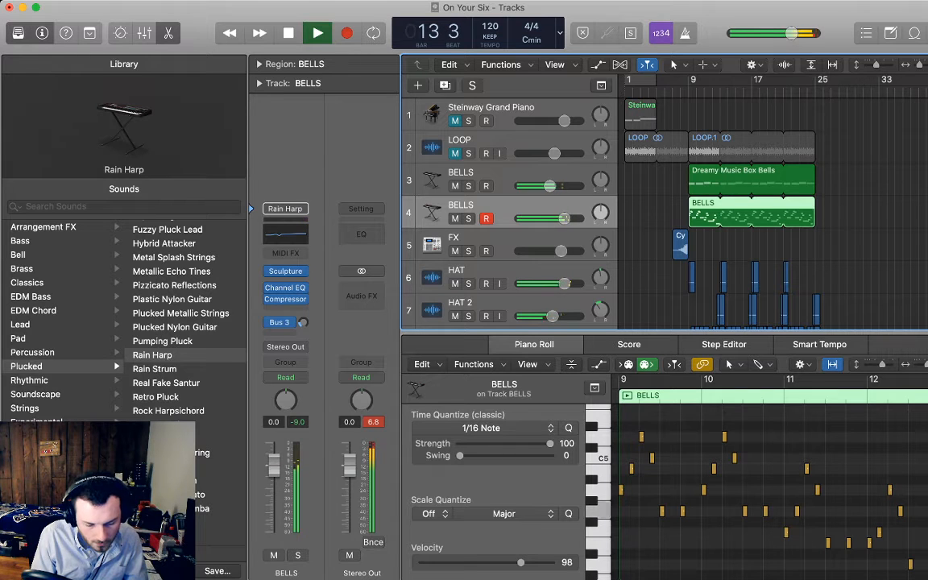
scroll(846, 499, down, 3)
scroll(846, 500, right, 2)
drag(885, 516, 604, 403)
key(space)
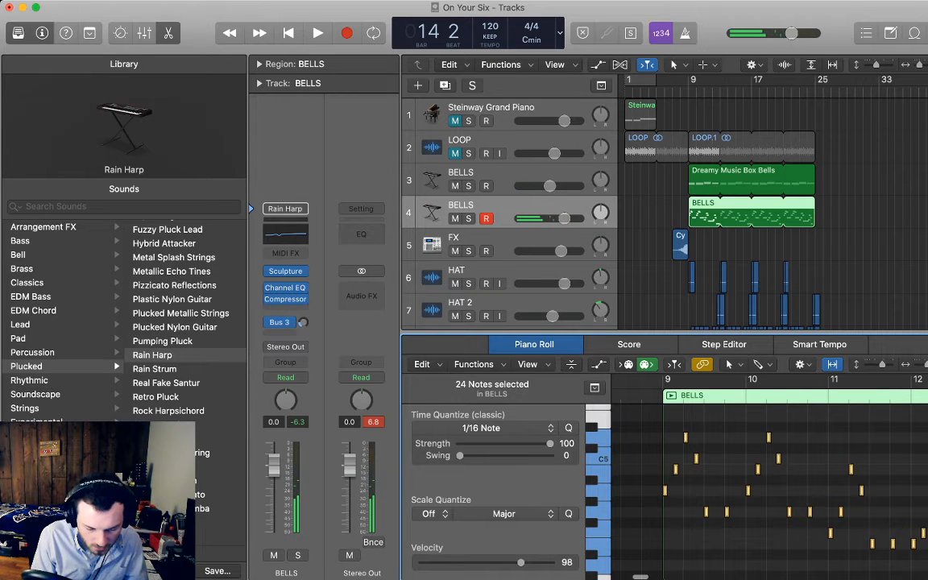
mouse_move(665, 490)
mouse_down()
mouse_move(670, 404)
mouse_move(665, 579)
mouse_move(665, 506)
mouse_up()
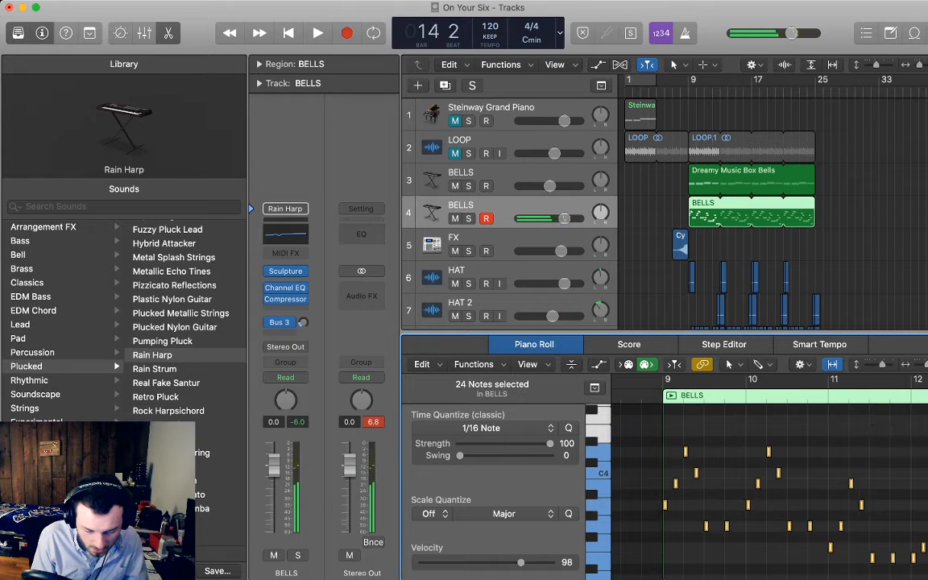
Play the lowered melody soloed in a cycle from bar 9 to bar 13, and rename track 4 as PLUCK
key(alt+space)
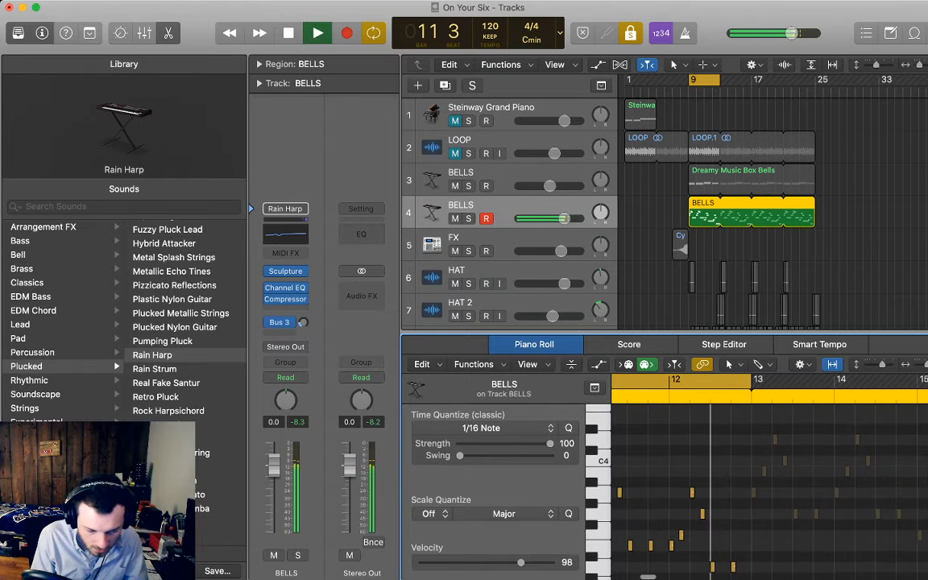
key(shift+Return)
text(PLUCK)
key(Return)
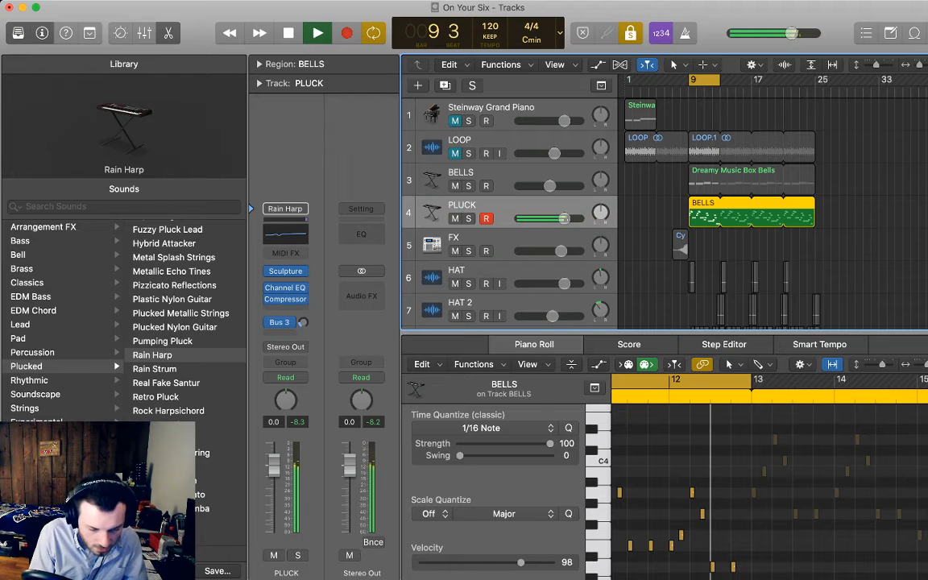
Turn off cycling, solo the BELLS and PLUCK tracks, and play them together from bar 9
key(ctrl+s)
key(c)
key(space)
key(space)
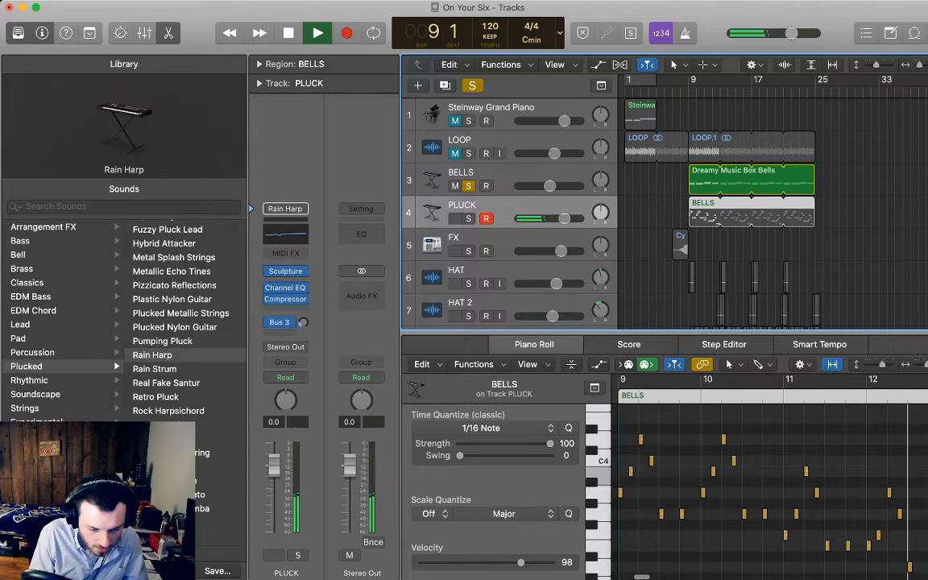
key(s)
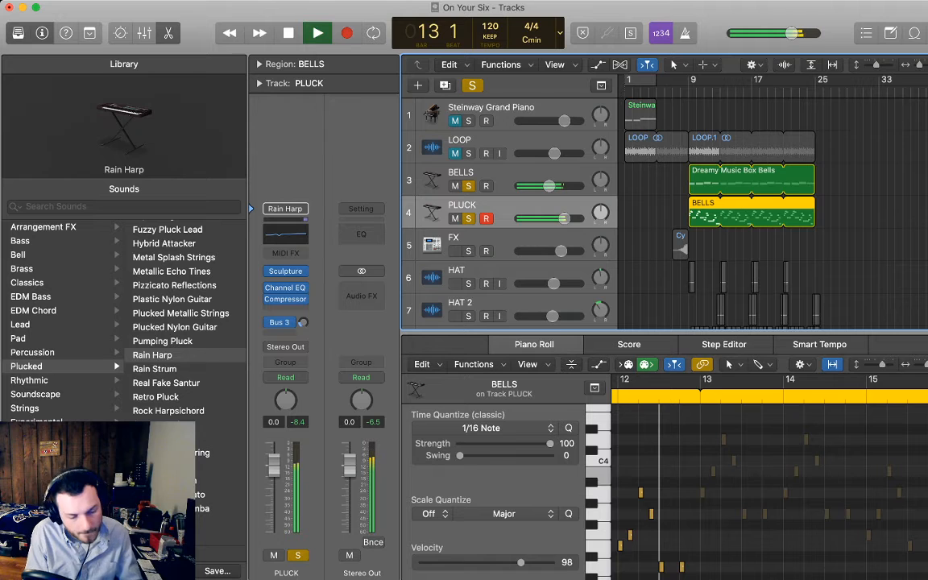
Solo the SNARE, KICK and 808 tracks as well, and listen to them with the melodies up to bar 20
scroll(665, 214, down, 5)
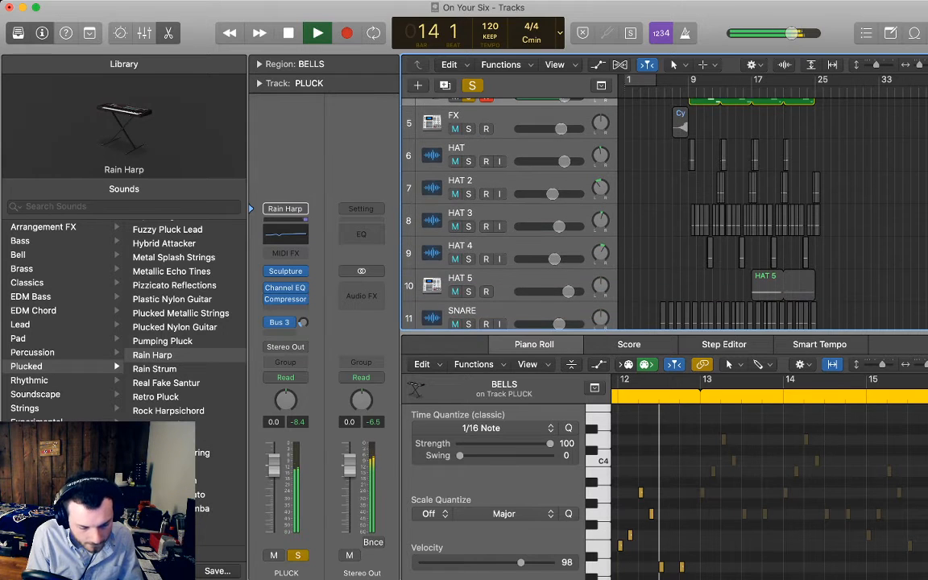
click(468, 298)
scroll(468, 298, up, 2)
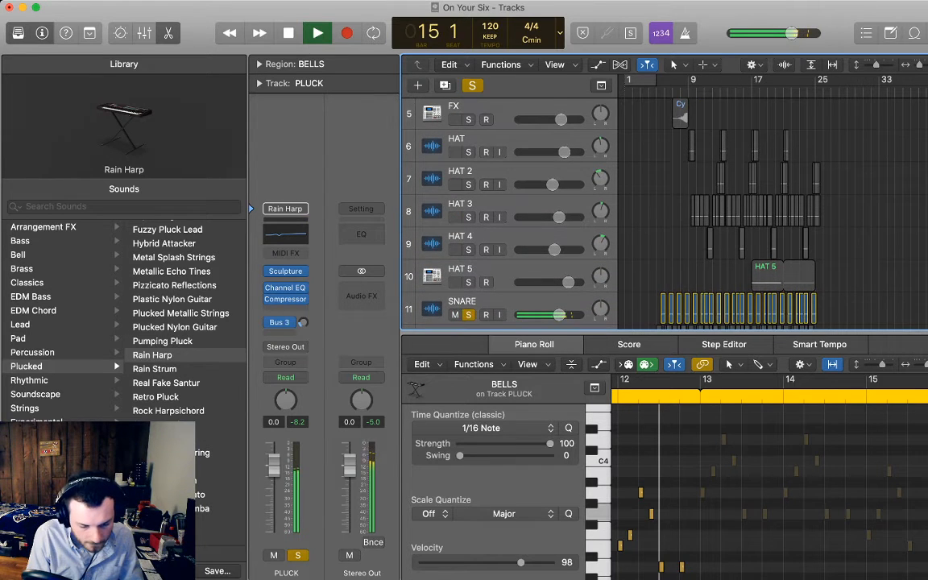
scroll(468, 290, down, 3)
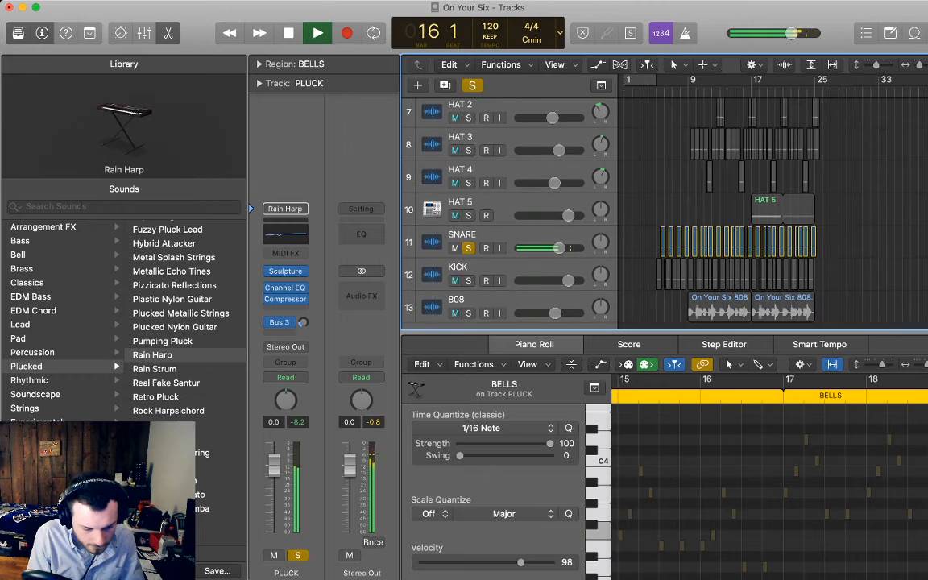
click(468, 280)
click(468, 312)
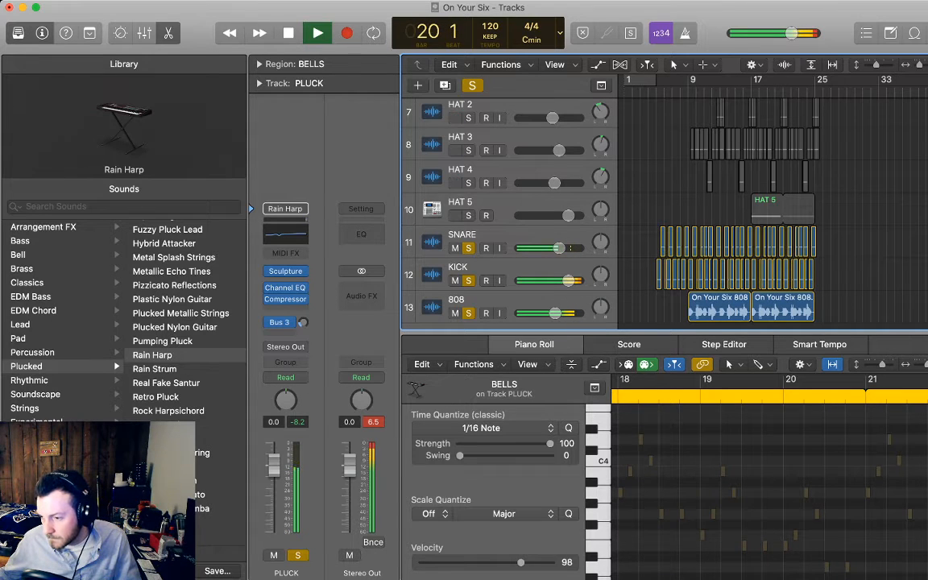
key(space)
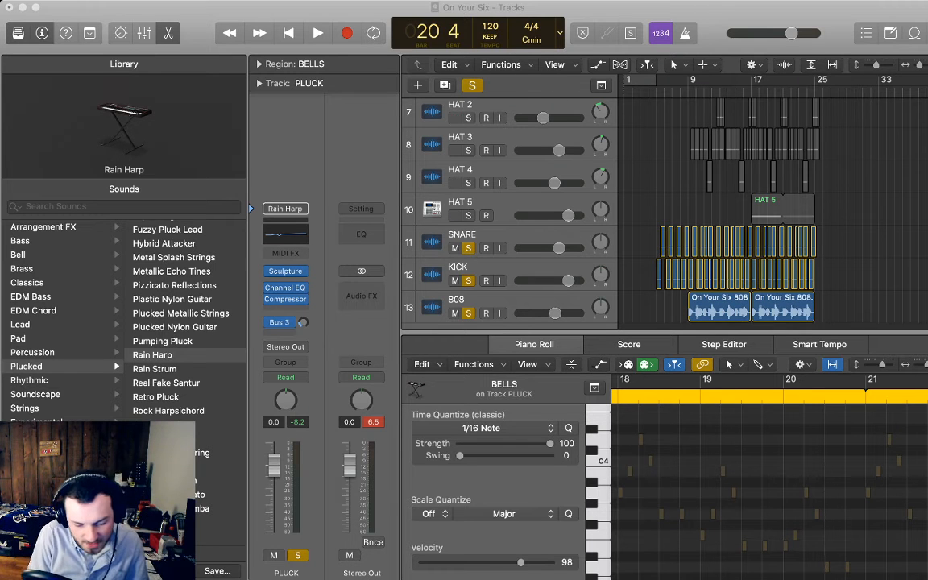
Import the EBY 808 2 audio onto a new track below the 808 track and align its region to bar 9
scroll(515, 201, down, 1)
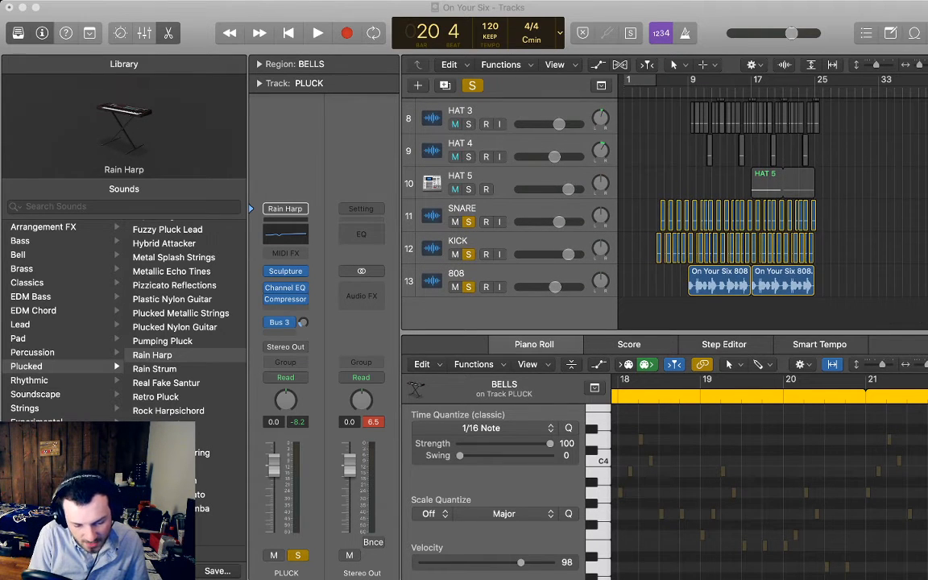
drag(783, 315, 803, 315)
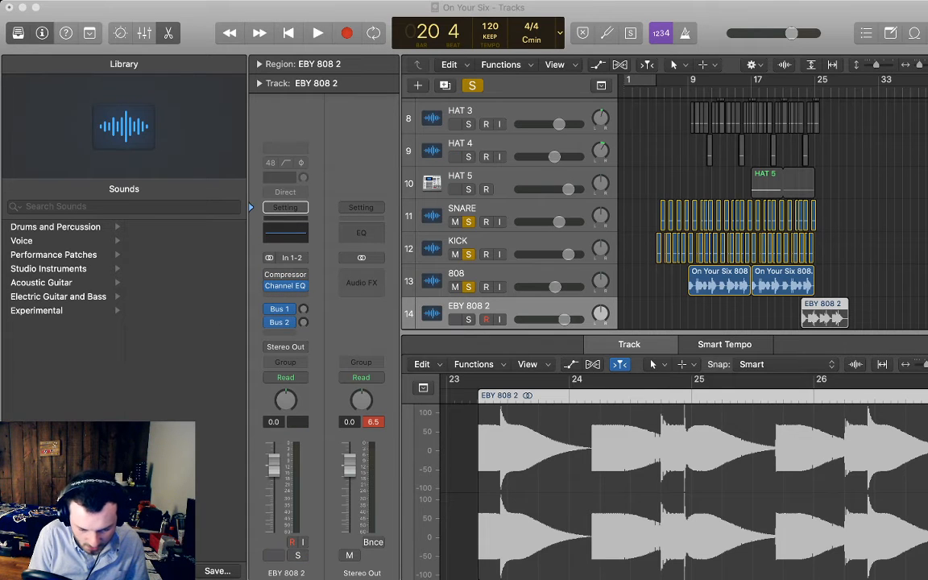
drag(816, 314, 697, 314)
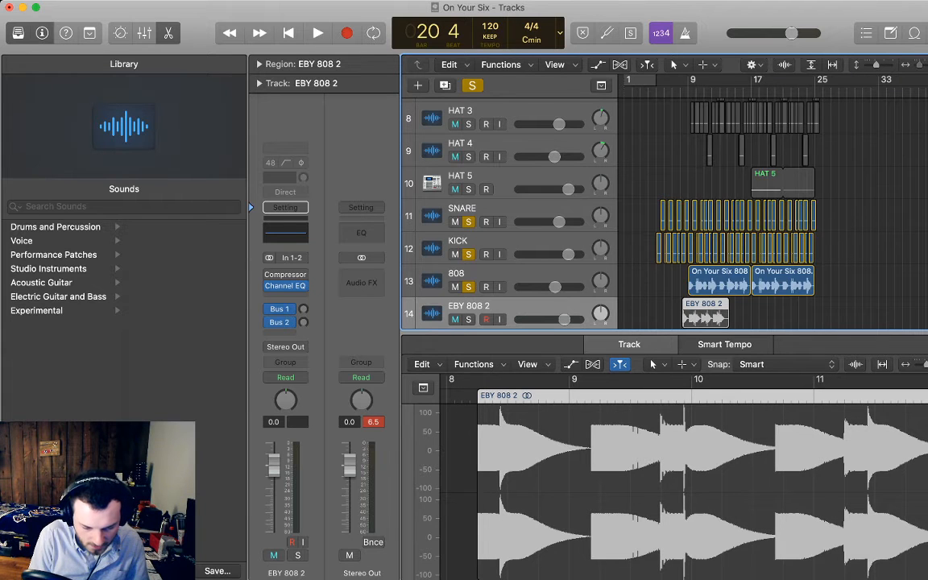
key(z)
drag(725, 319, 757, 320)
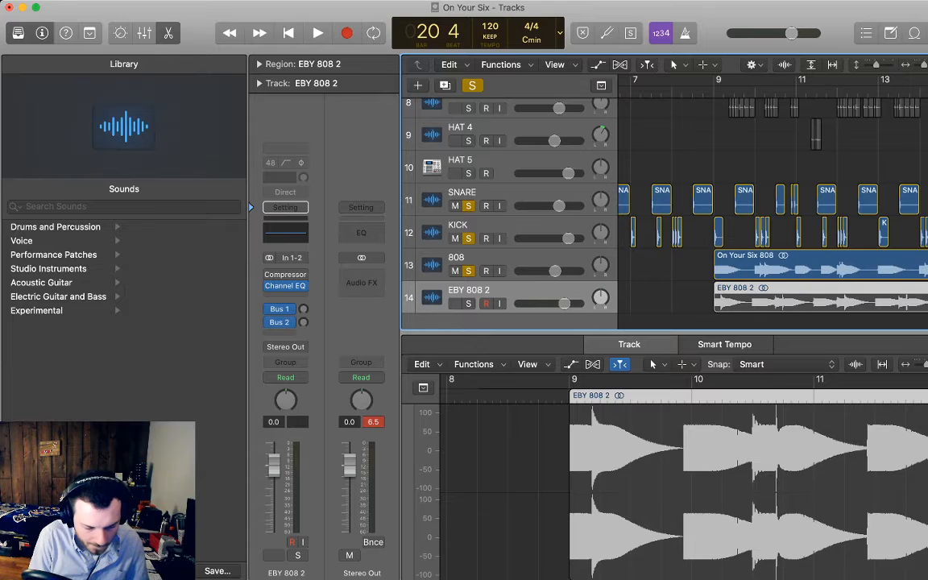
Check the FF Pro-Q 3 equalizer on the 808 track and copy it to the EBY 808 2 track
key(Up)
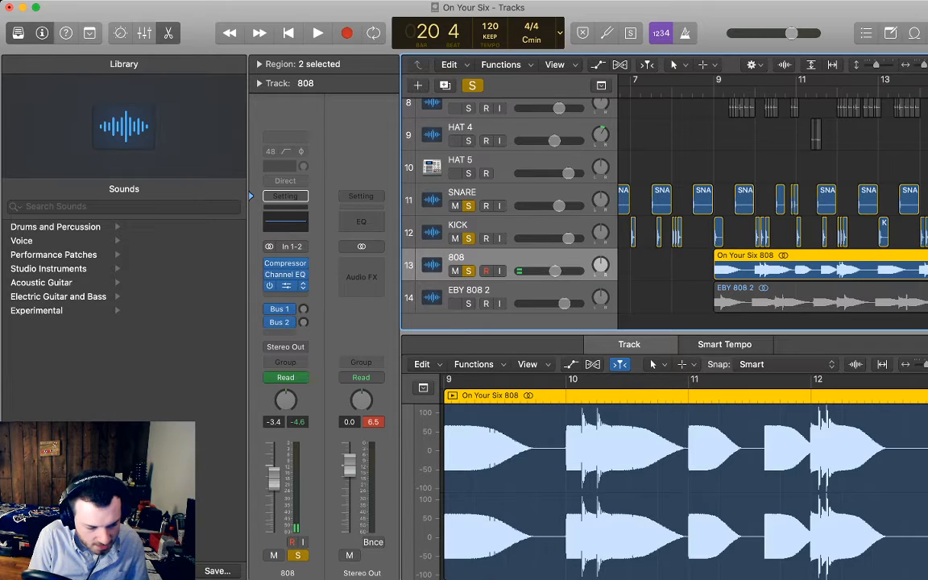
click(287, 286)
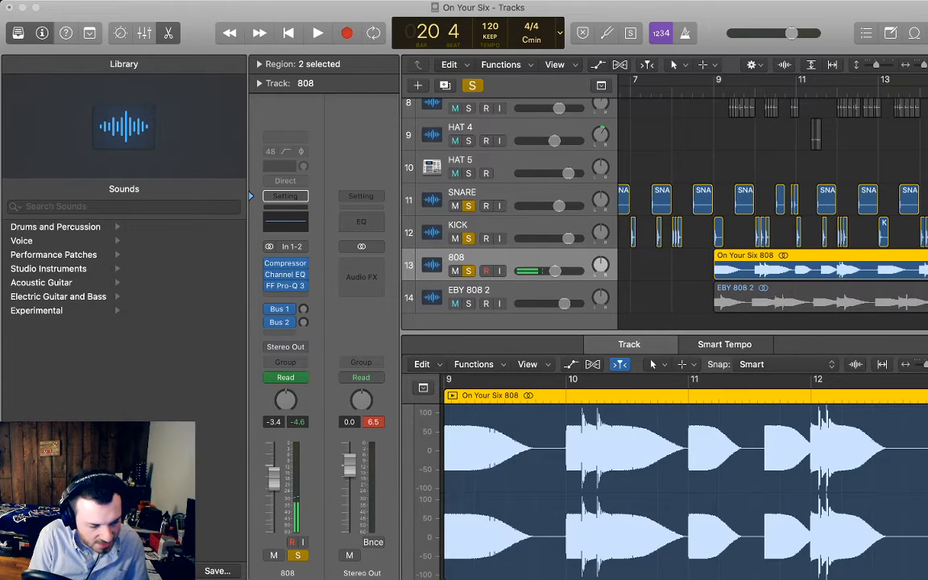
key(super+w)
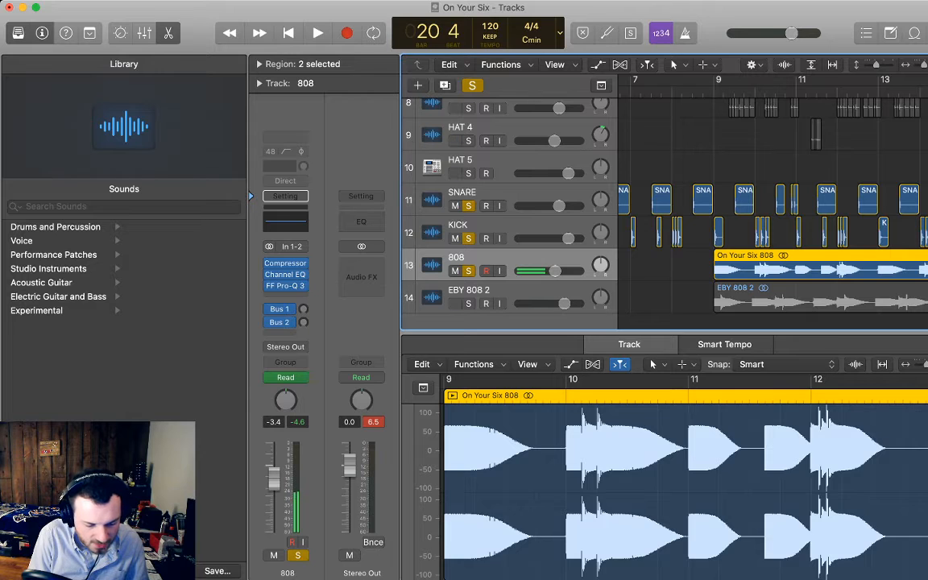
key(Down)
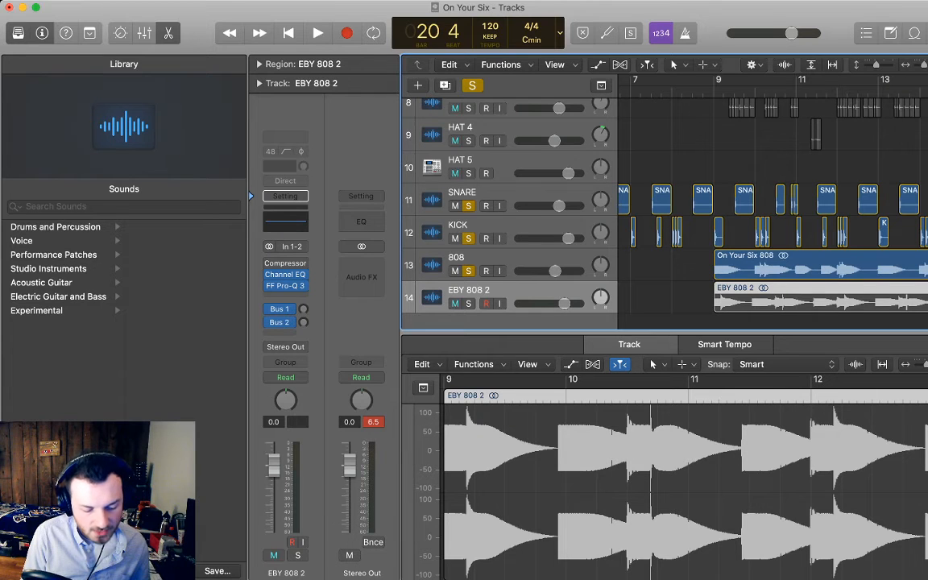
Solo EBY 808 2 instead of the 808 track, set its volume to -3.4, and play it from bar 9
key(s)
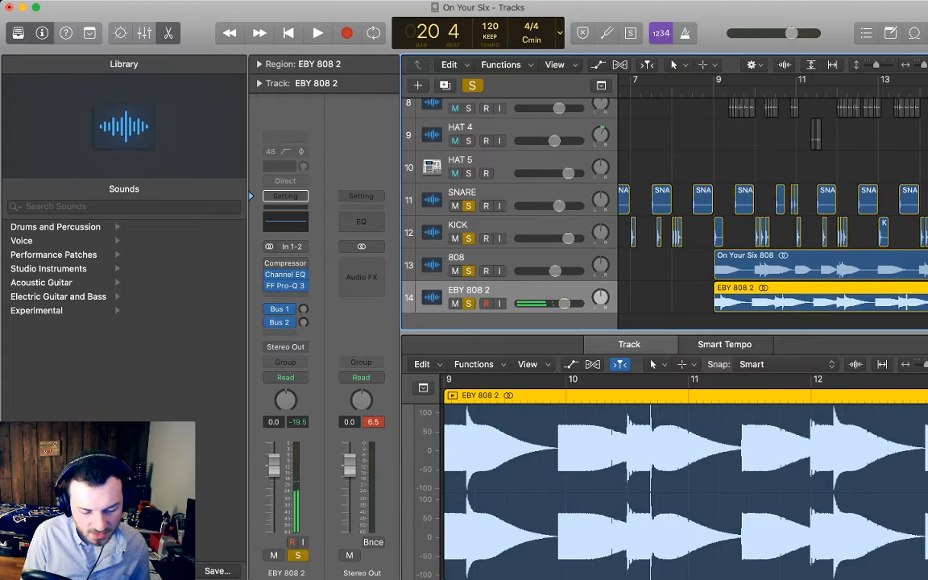
click(468, 271)
key(space)
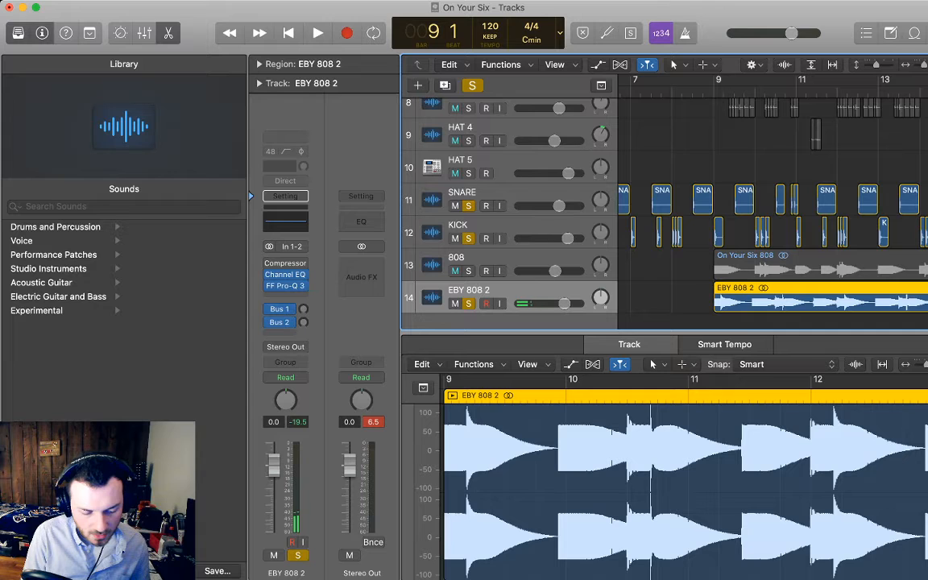
key(space)
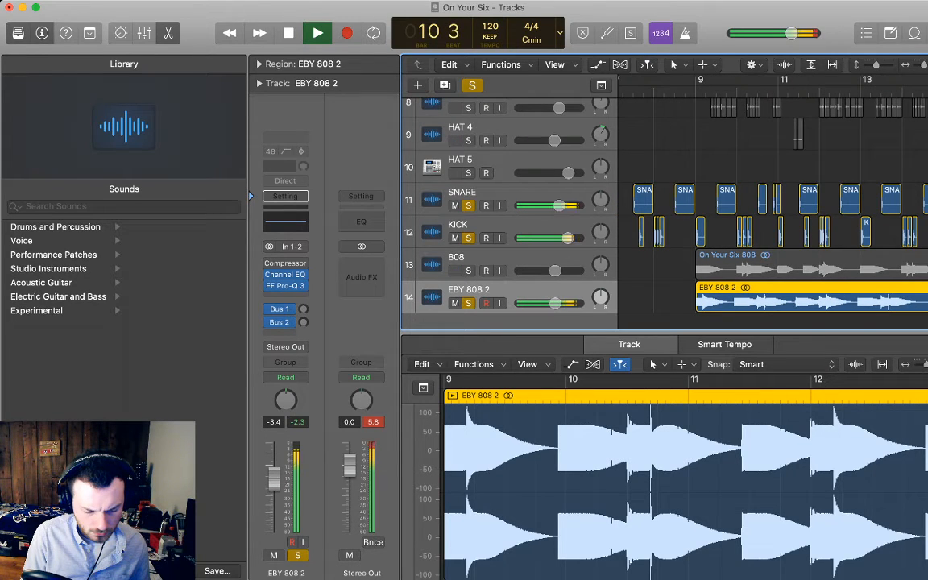
scroll(669, 201, down, 1)
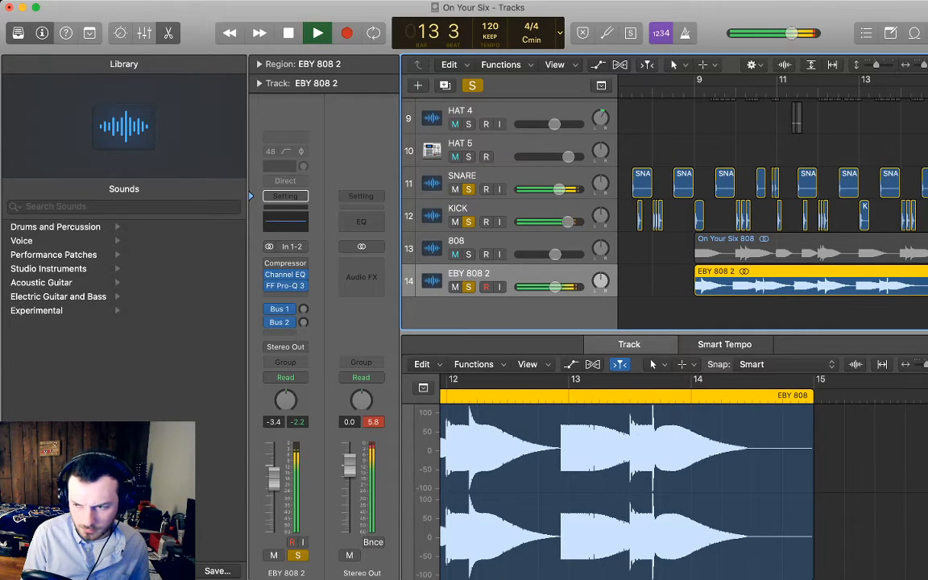
key(space)
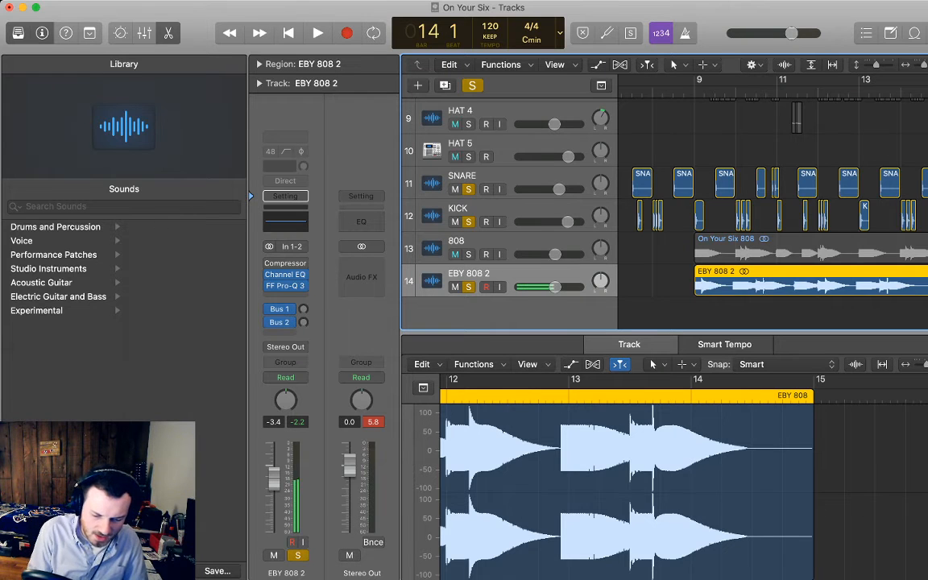
Replace the EBY 808 2 region on track 14 with the On Your Six 808 2 audio, starting at bar 9
scroll(774, 202, right, 3)
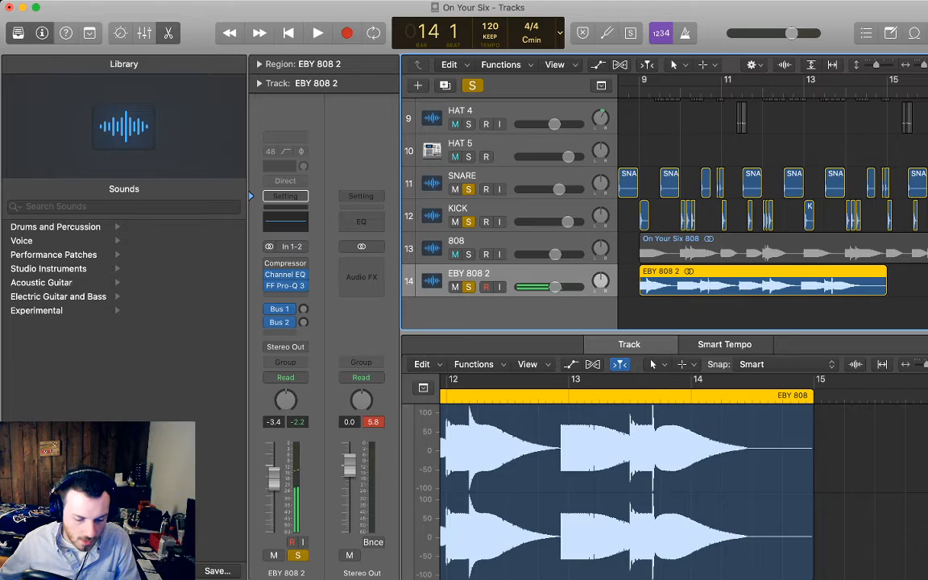
key(Delete)
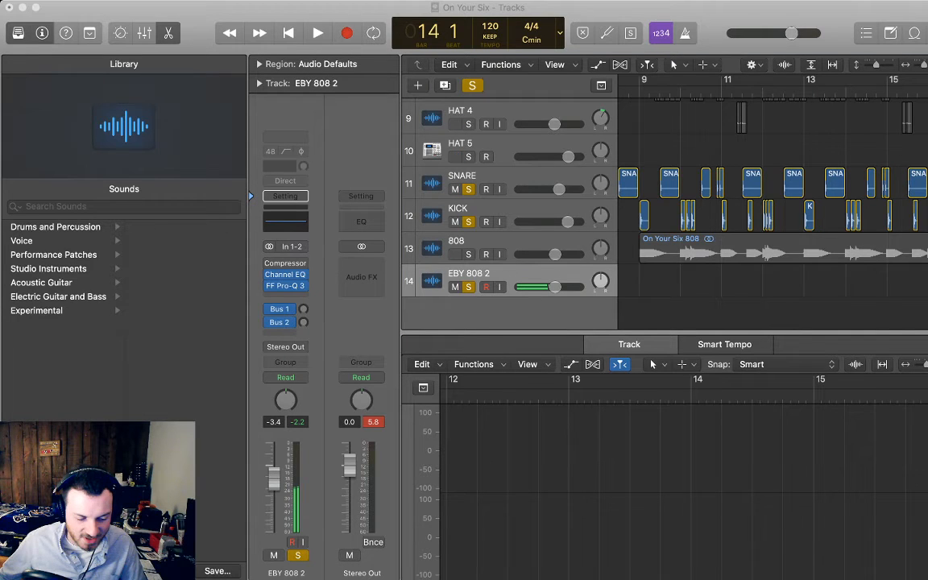
drag(927, 281, 790, 282)
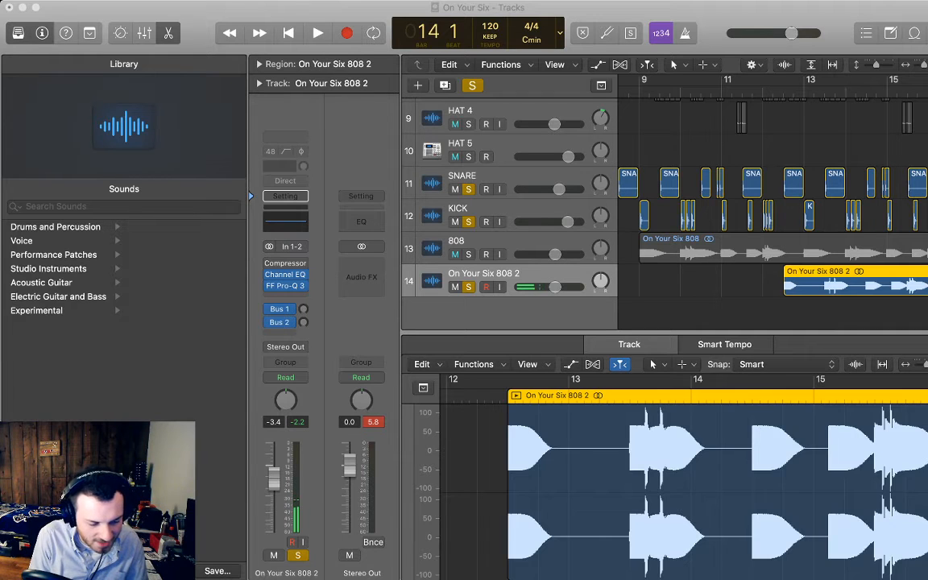
drag(793, 282, 649, 282)
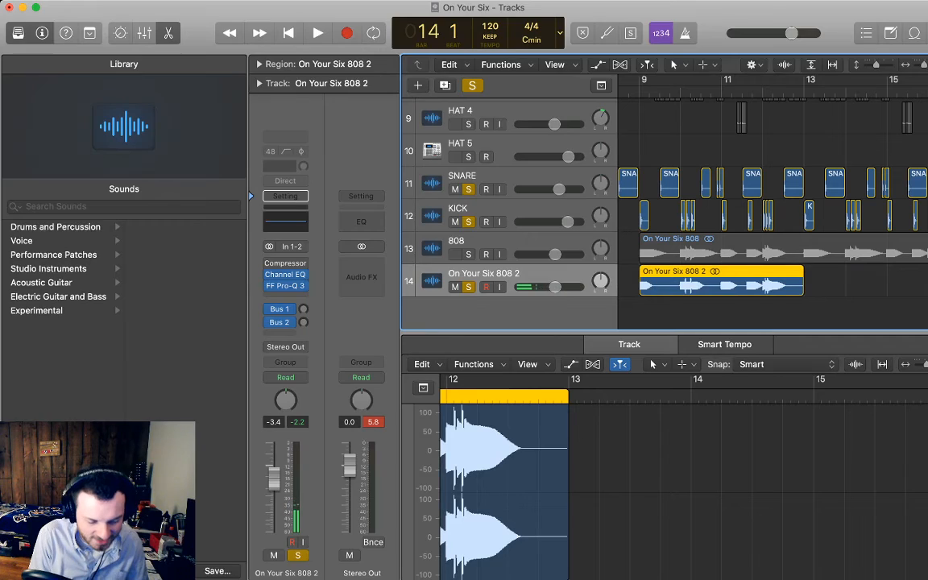
Rename track 14 as 808 2 and play it from bar 9 with the drums
key(shift+Return)
text(808 2)
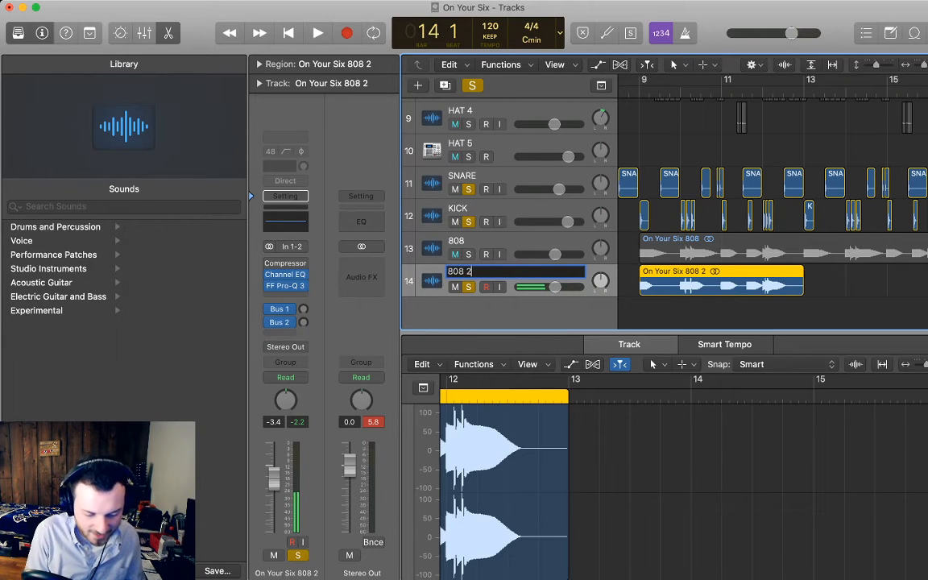
key(Return)
key(shift+space)
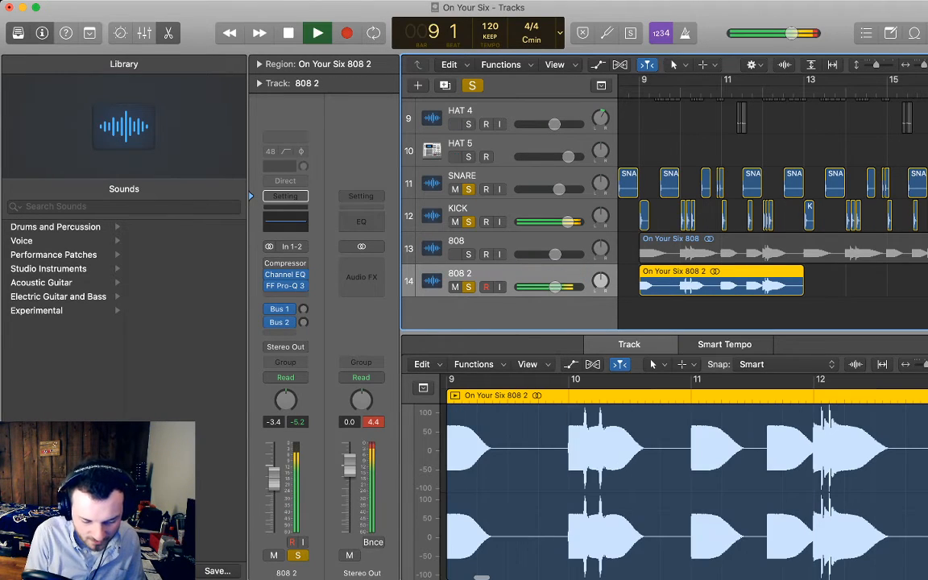
scroll(799, 271, right, 1)
drag(800, 271, 927, 271)
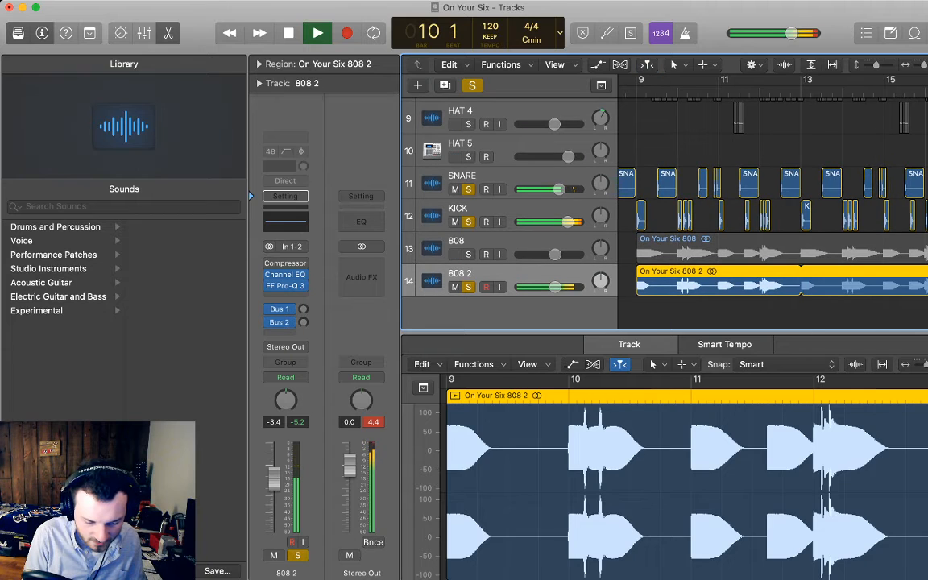
key(super+z)
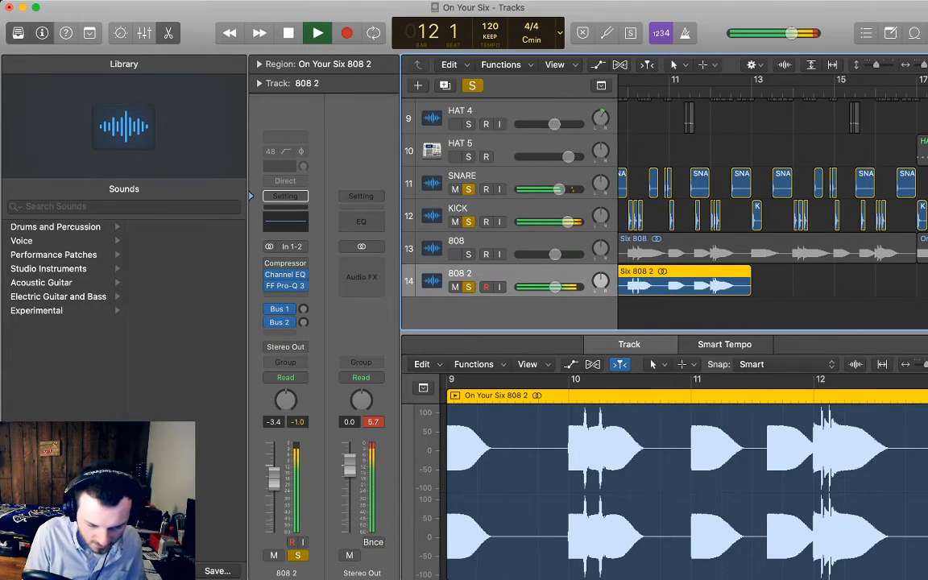
Place a copy of the On Your Six 808 2 region at bar 13 and join both regions into one ending at bar 17
key(space)
key(period)
key(super+v)
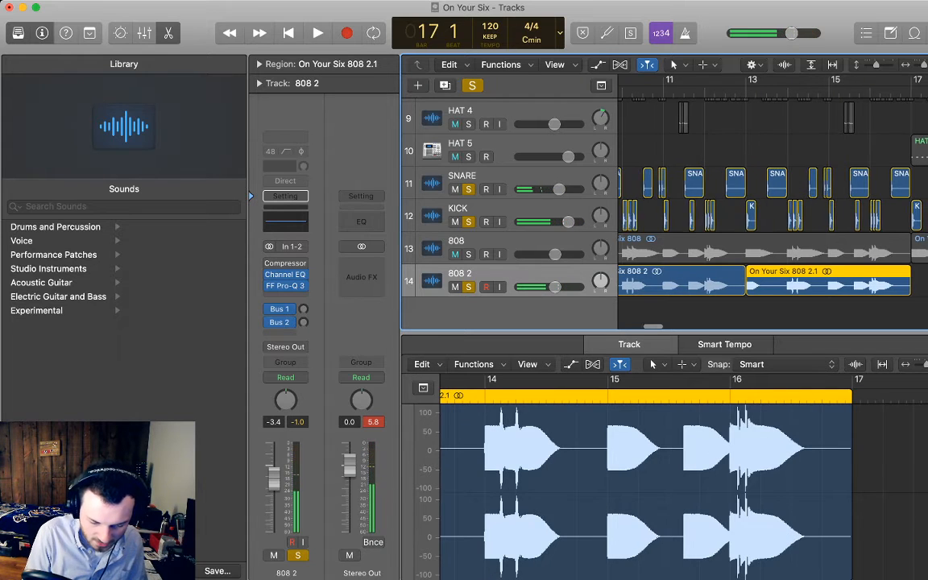
key(shift+Left)
key(super+j)
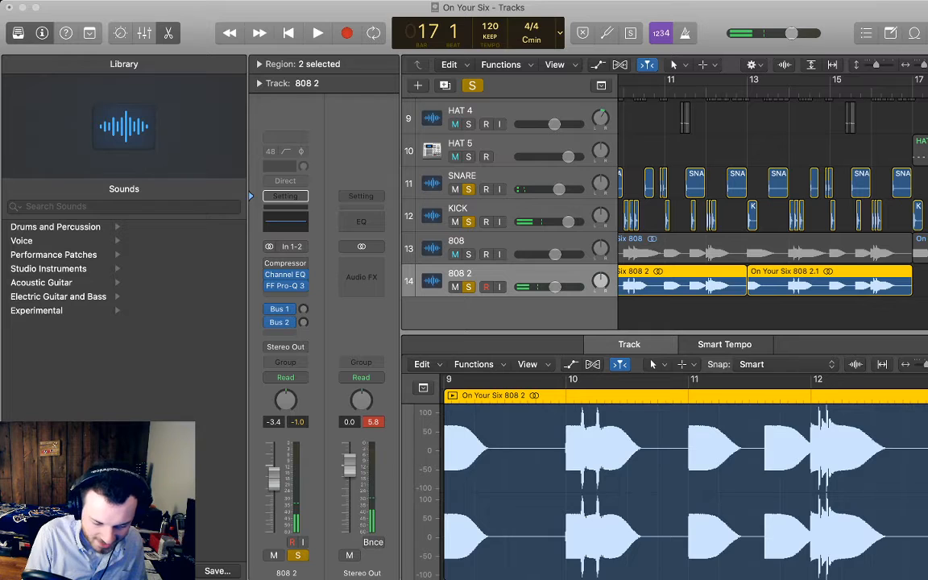
key(Return)
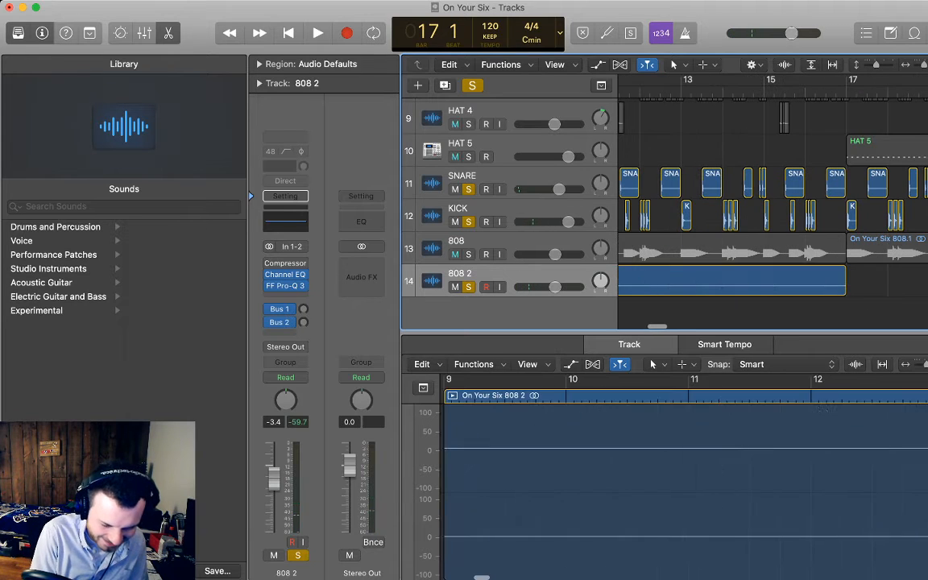
key(Left)
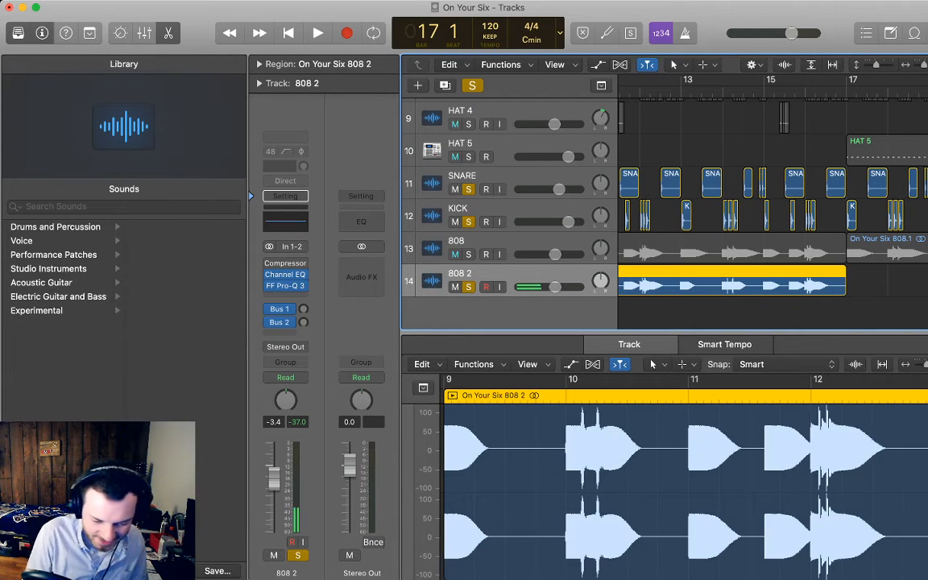
Repeat the joined 808 2 region across bars 17 to 25 and play from bar 9
key(period)
key(comma)
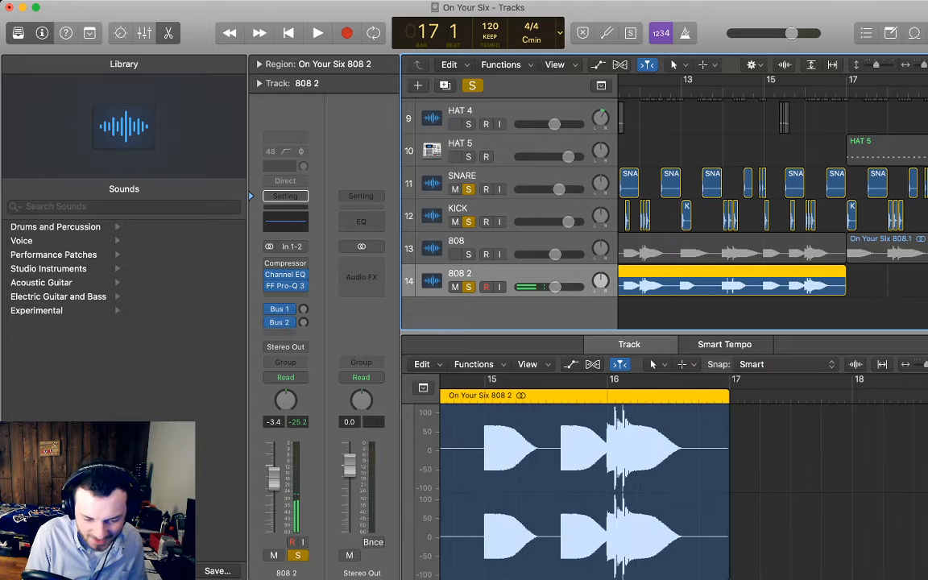
key(super+r)
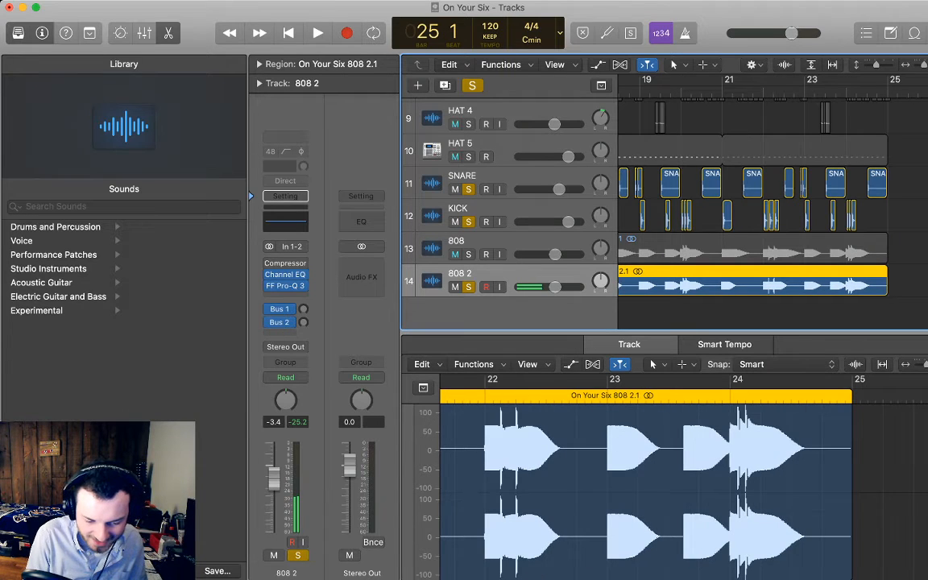
key(super+Left)
key(space)
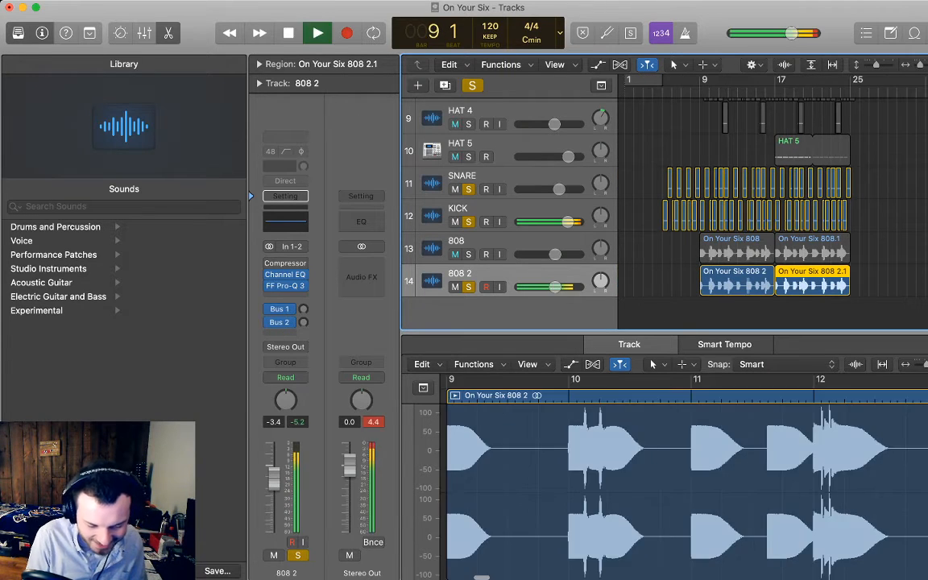
Stop playback, solo the LOOP track alongside the bells and pluck, and play again from bar 9
scroll(669, 213, up, 3)
scroll(669, 214, down, 1)
scroll(669, 214, up, 5)
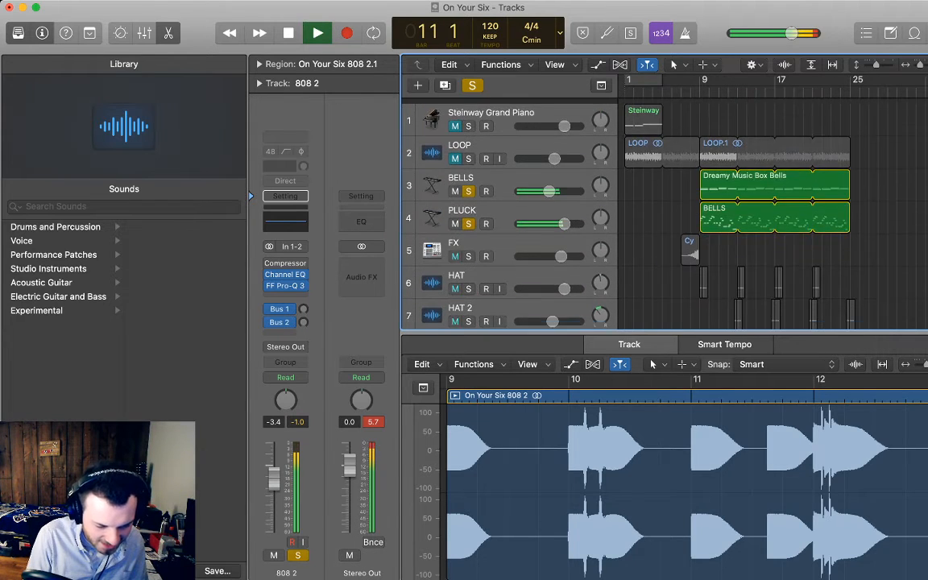
key(space)
click(516, 141)
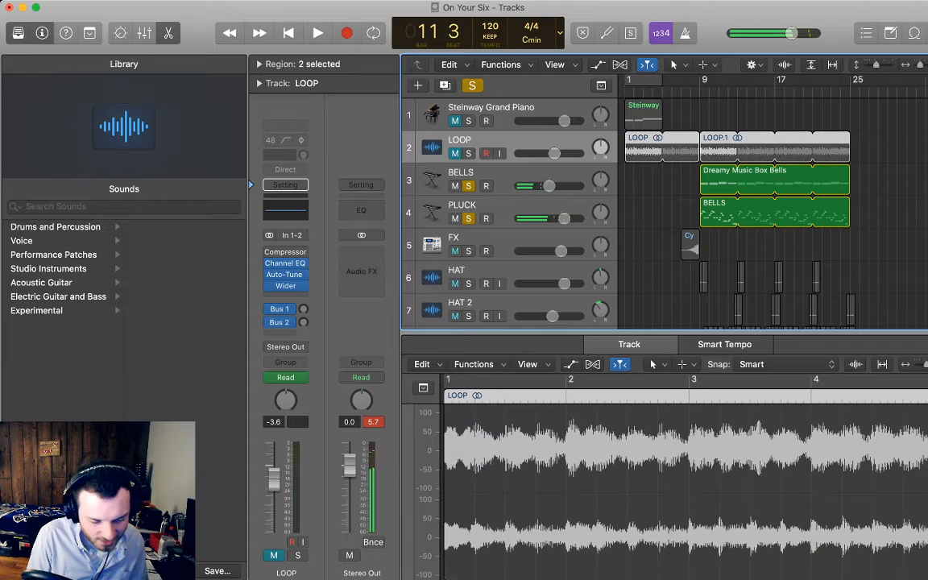
key(s)
key(comma)
key(comma)
key(comma)
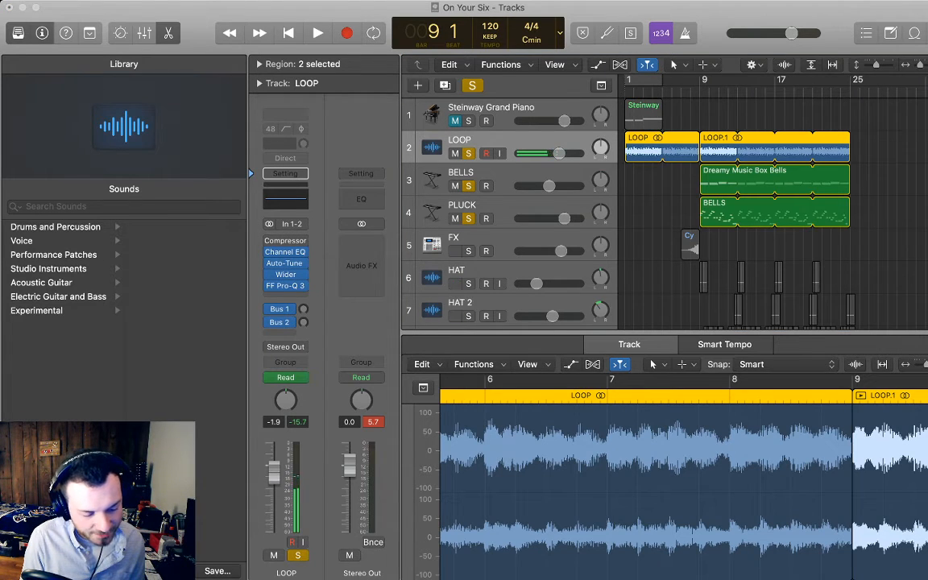
key(space)
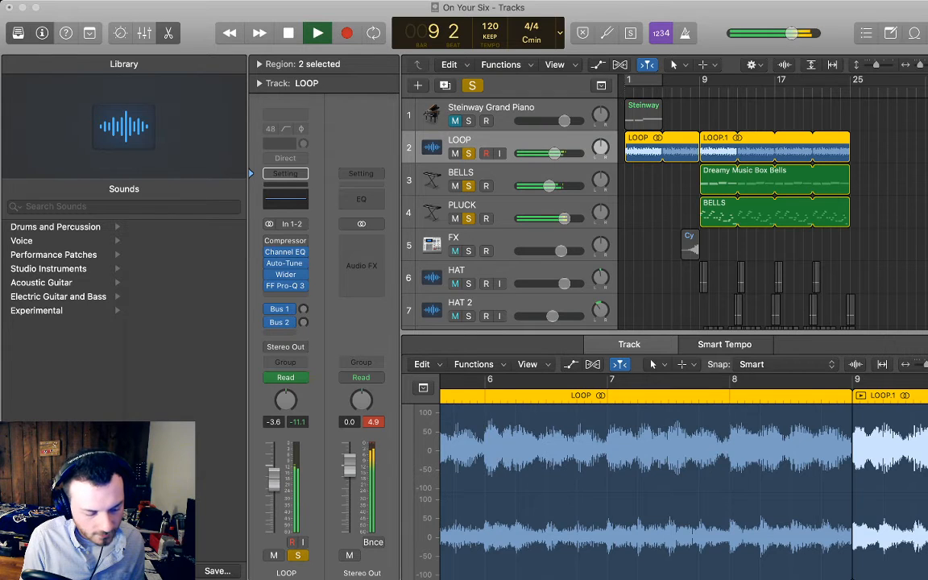
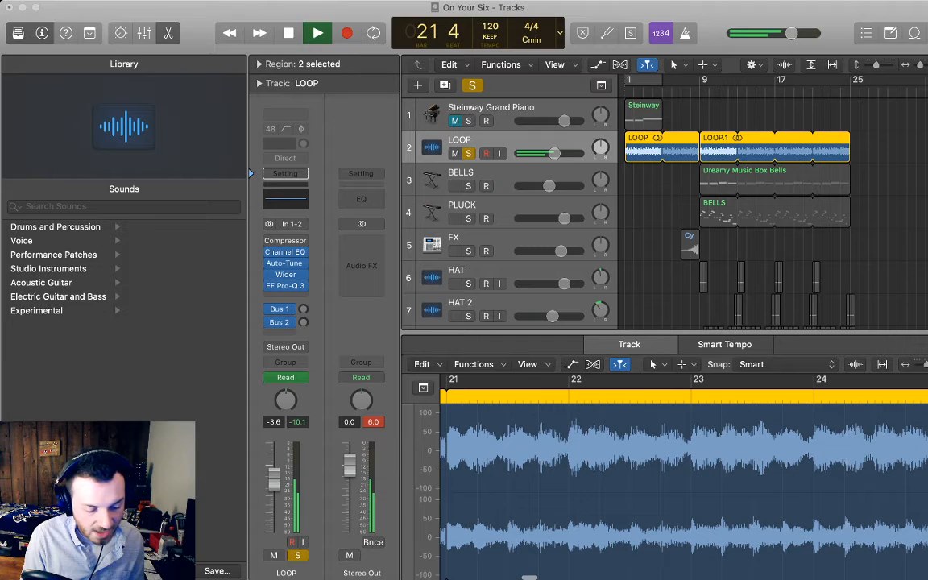
Stop playback and play the soloed LOOP track from bar 1
key(space)
key(Return)
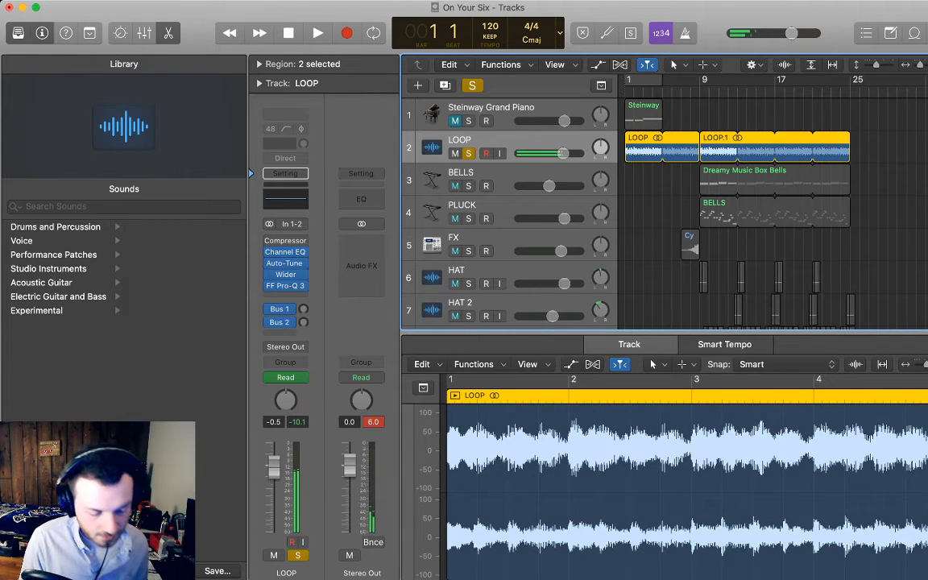
key(space)
scroll(508, 213, down, 6)
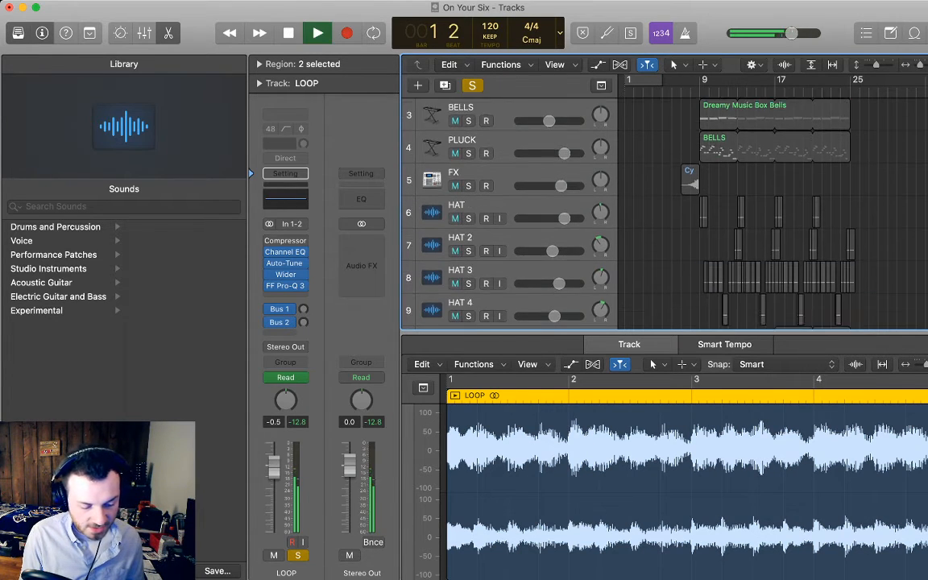
Clear the track solos and delete the empty FX track above the reverse vocal
scroll(508, 213, up, 4)
click(468, 150)
scroll(508, 213, up, 2)
click(468, 133)
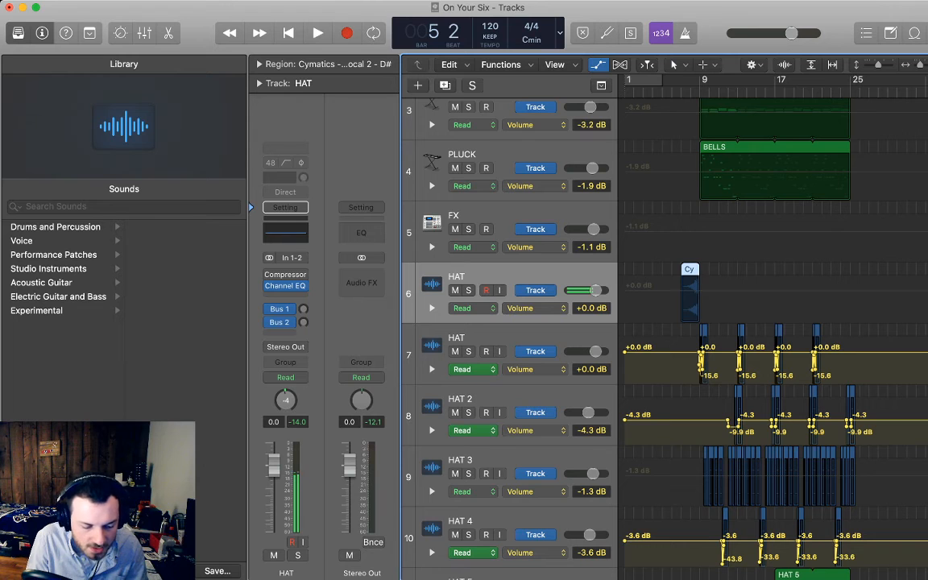
click(516, 216)
key(super+BackSpace)
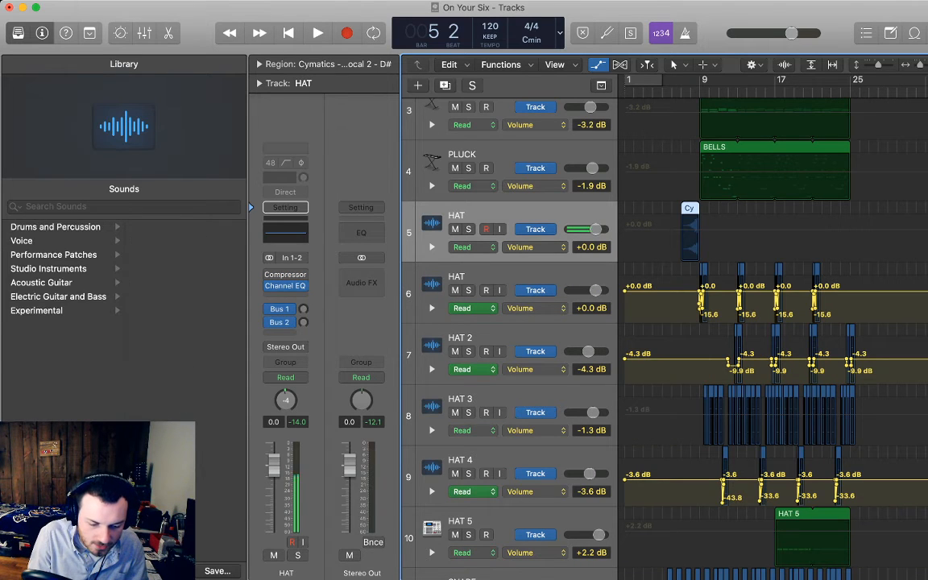
Add volume automation points at bars 8 and 9 on the Euphoria Reverse Vocal 2 track
click(690, 231)
key(super+Right)
key(super+Right)
key(super+Right)
key(super+Right)
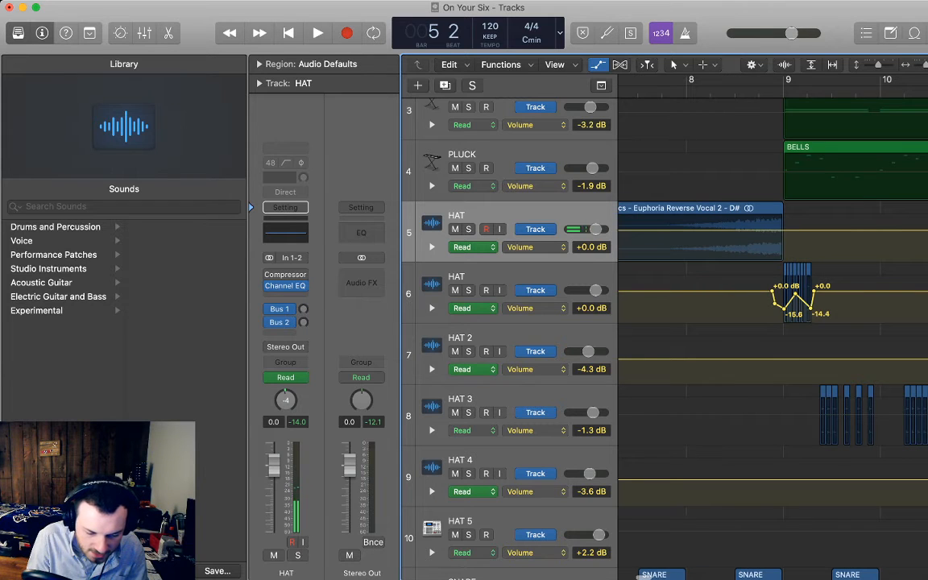
key(period)
key(period)
key(period)
click(687, 231)
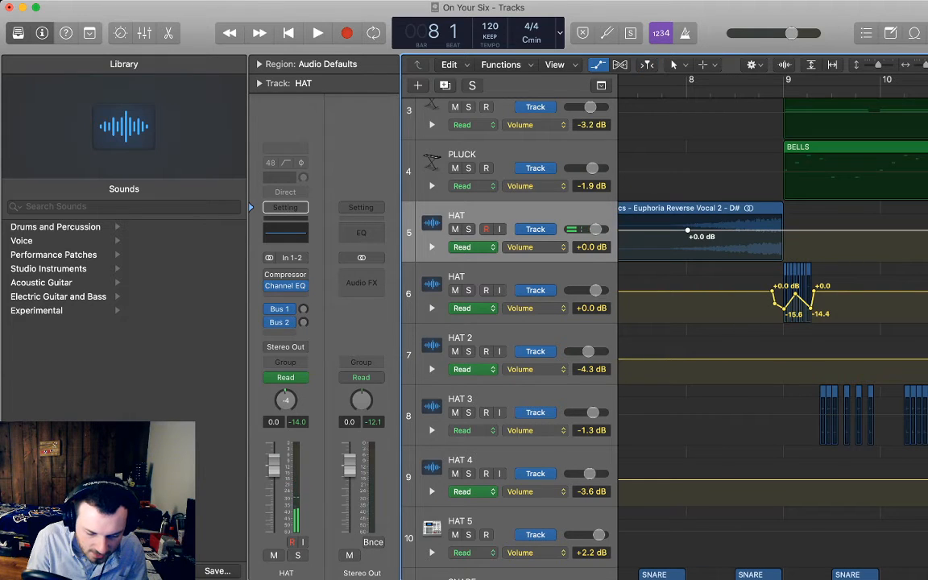
click(685, 230)
click(784, 231)
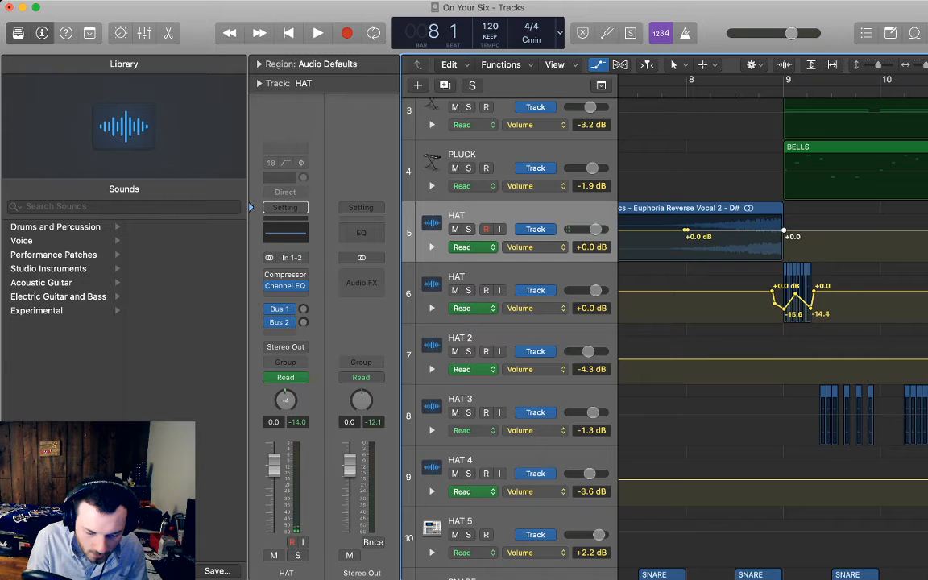
drag(784, 231, 786, 230)
click(783, 231)
Lower the reverse vocal's volume at bar 8 to -10.9 dB and make the drop nearly vertical
drag(688, 229, 687, 244)
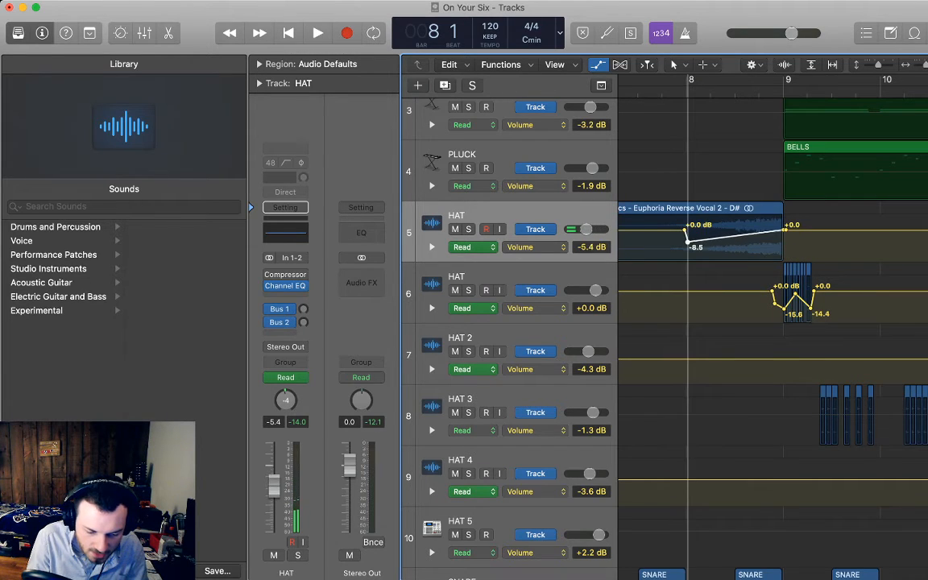
key(super+Right)
key(super+Right)
key(super+Right)
key(super+Right)
key(super+Right)
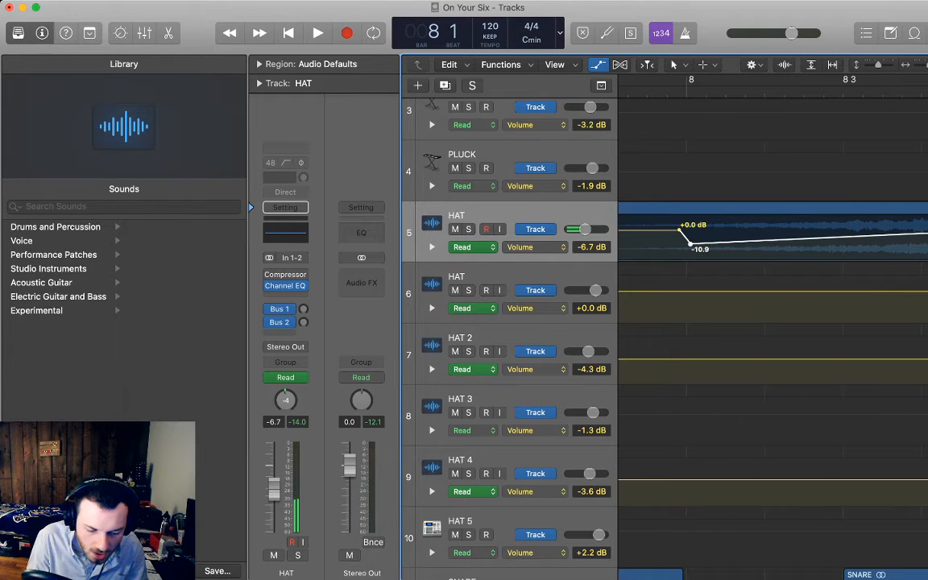
drag(690, 243, 685, 230)
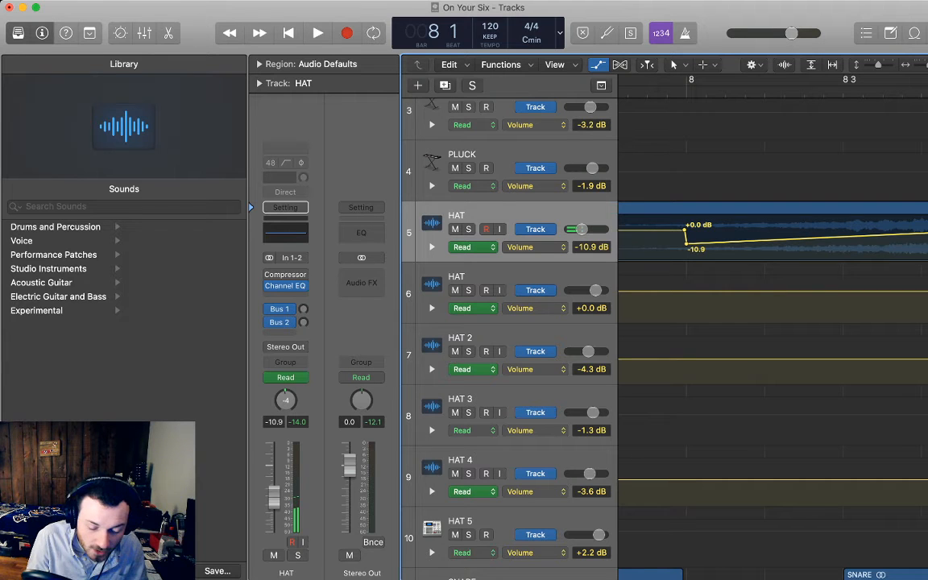
Add a close pair of volume automation points at bar 8 beat 3, at about -4.4 dB, on the reverse vocal
key(super+Left)
key(super+Left)
key(super+Left)
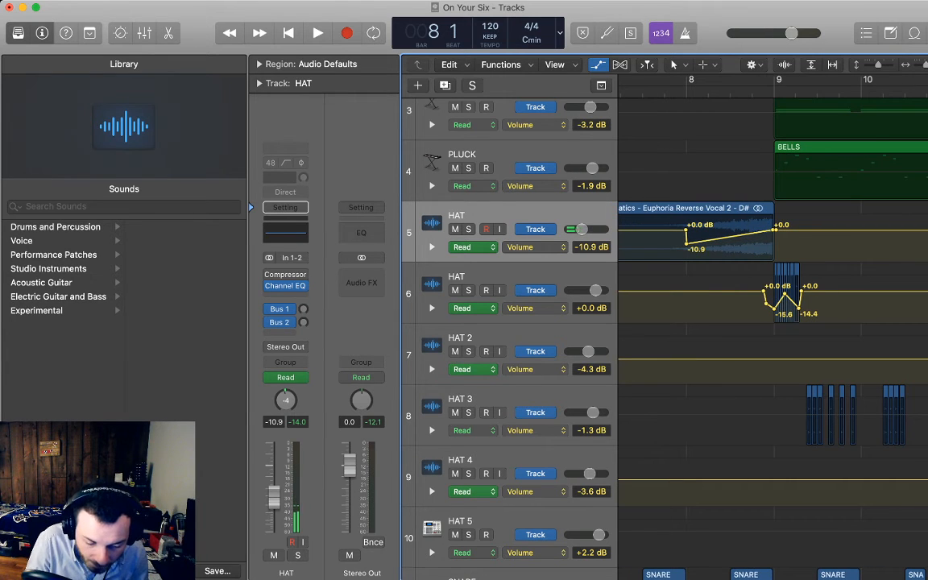
click(731, 237)
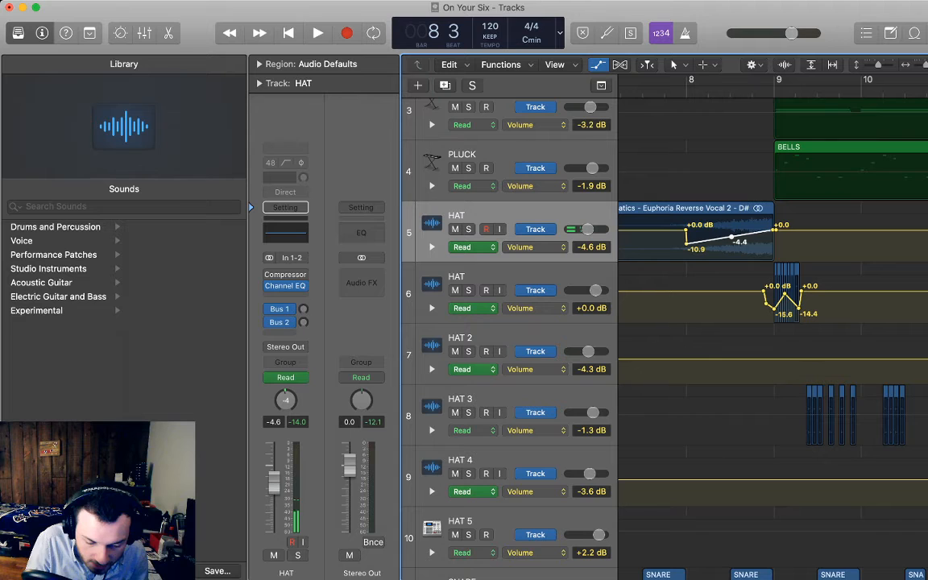
key(super+Right)
key(super+Right)
key(super+Right)
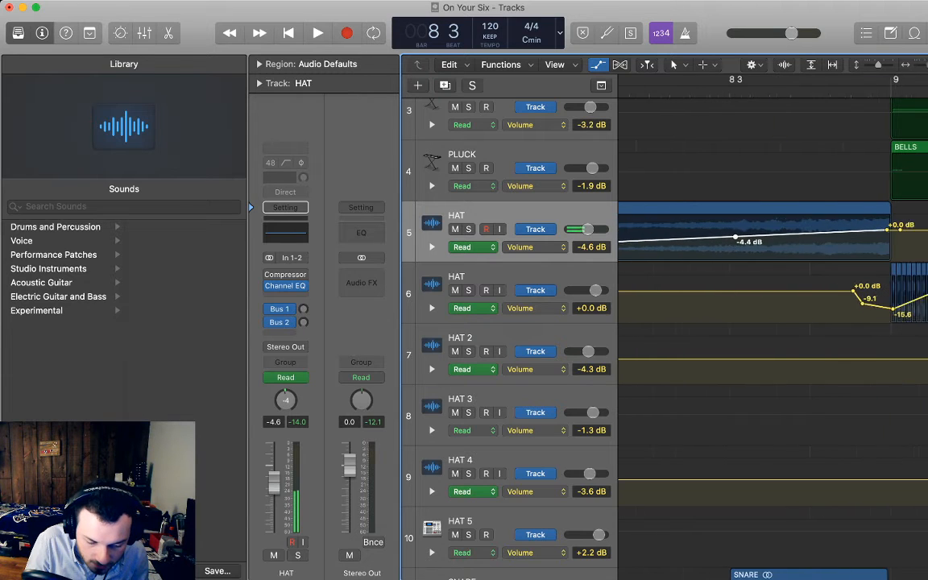
click(729, 237)
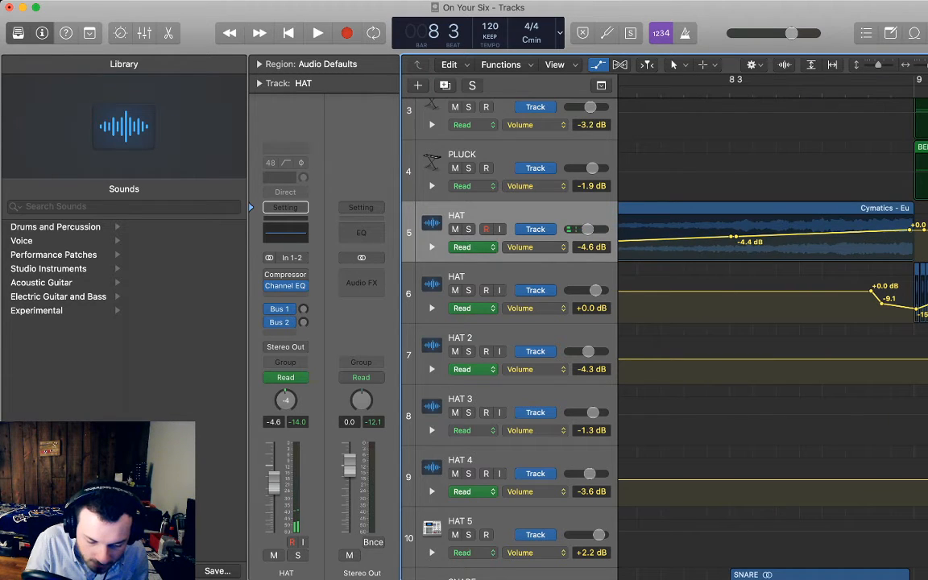
drag(731, 237, 734, 237)
Add volume automation points on the reverse vocal ramp at bar 8 beat 4, about -2.1 dB, and beat 2, about -6.3 dB
key(period)
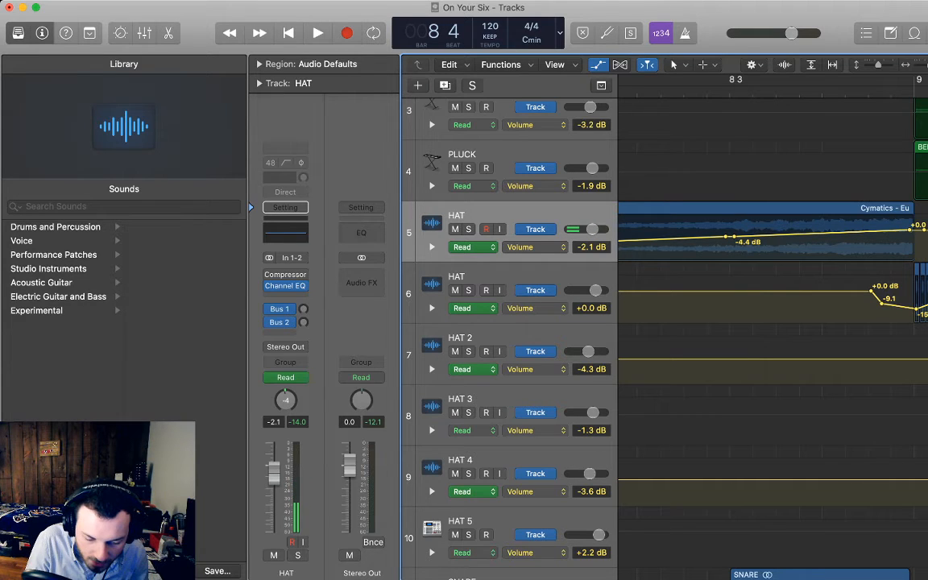
click(820, 234)
scroll(774, 323, left, 3)
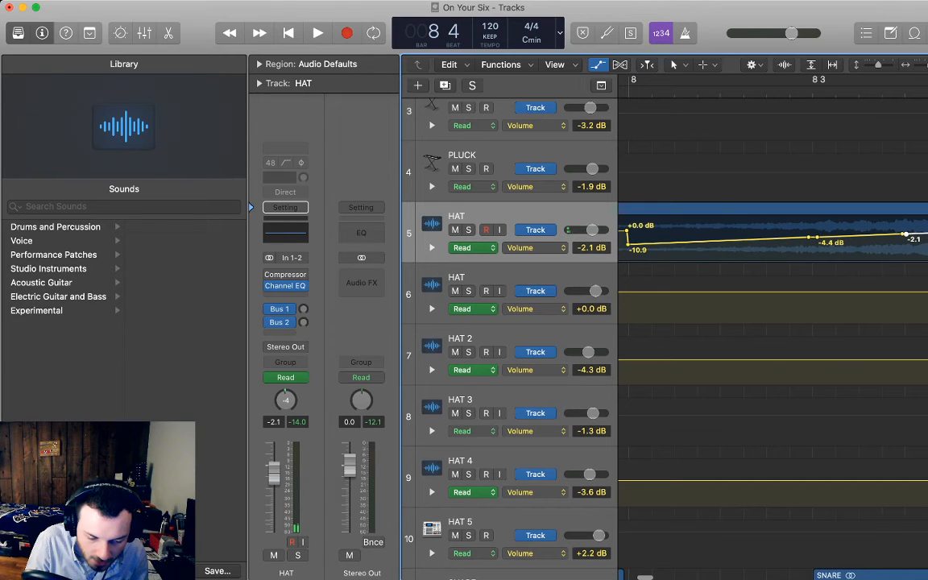
key(comma)
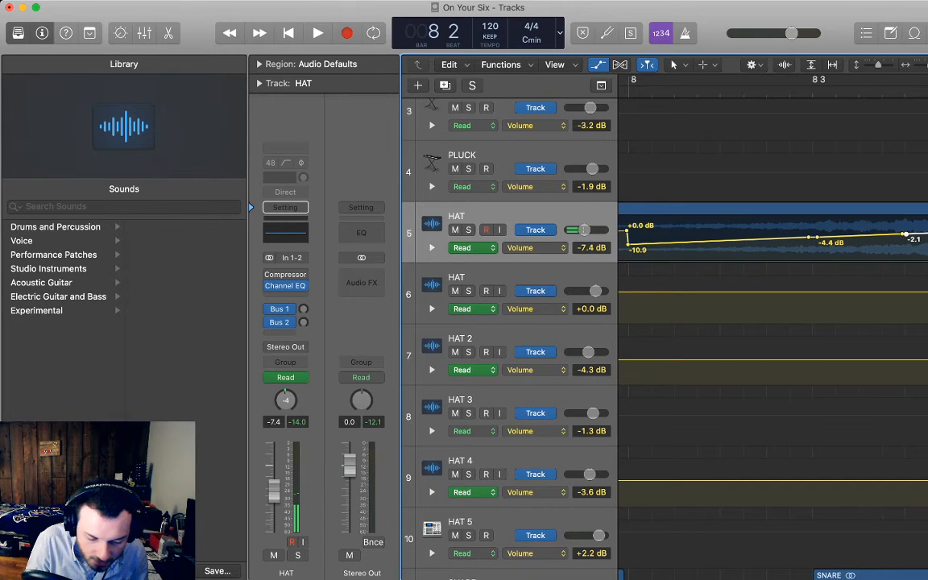
click(723, 240)
drag(723, 241, 723, 243)
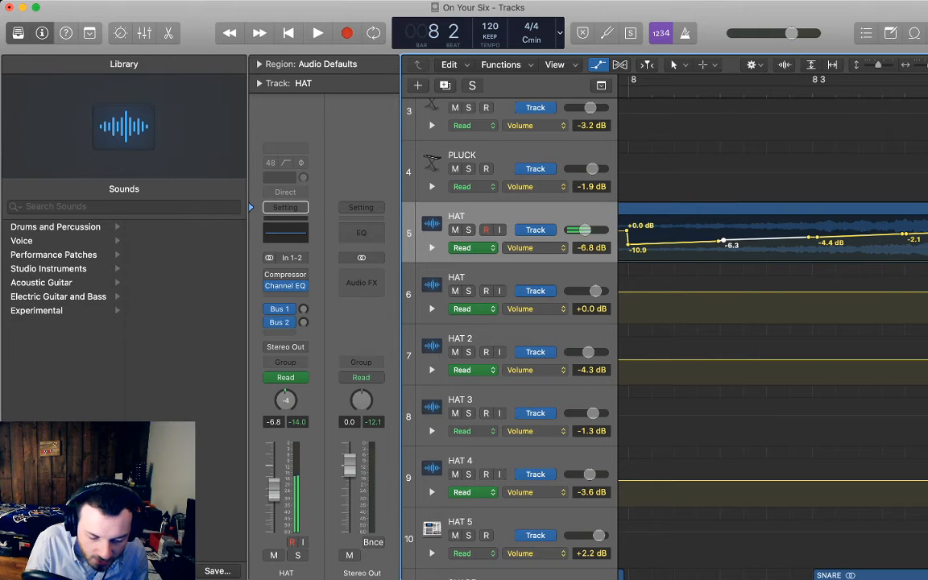
Add volume automation points of about -8.9 and -9.8 dB between bar 8 and beat 2 on the reverse vocal
key(comma)
click(678, 242)
drag(678, 242, 674, 243)
key(comma)
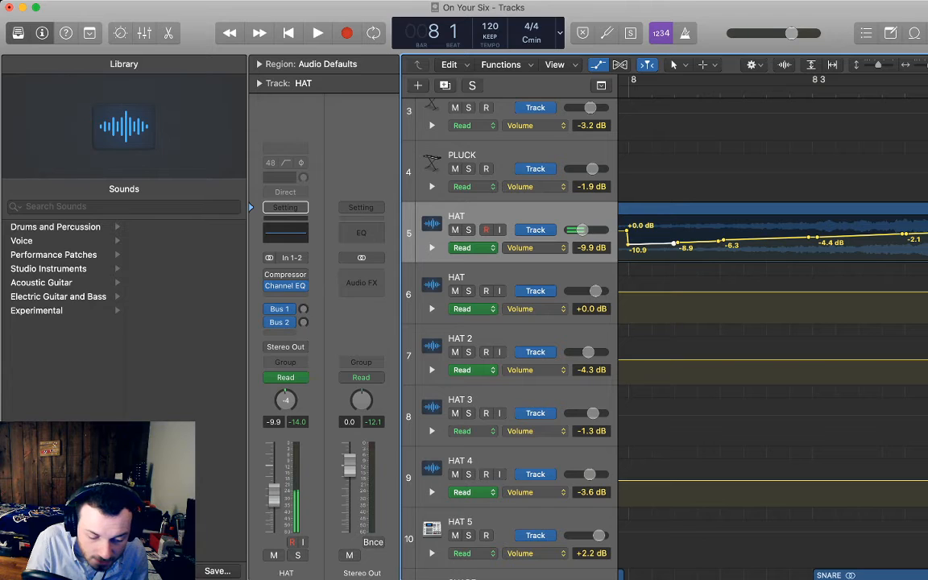
click(654, 243)
Add volume automation points of about -8.1, -5.8, -5.3 and -4.9 dB on the reverse vocal ramp up to bar 8 beat 3
scroll(774, 322, right, 2)
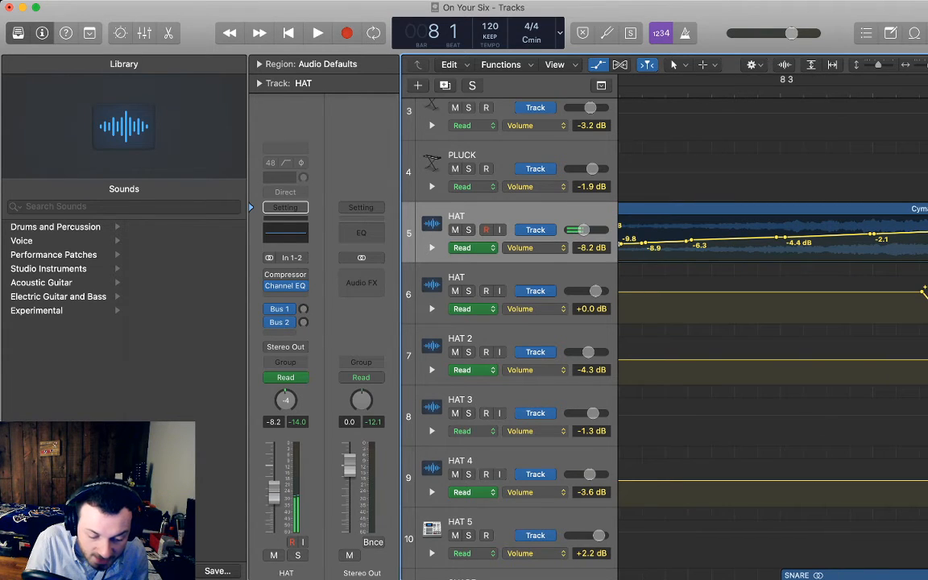
click(668, 241)
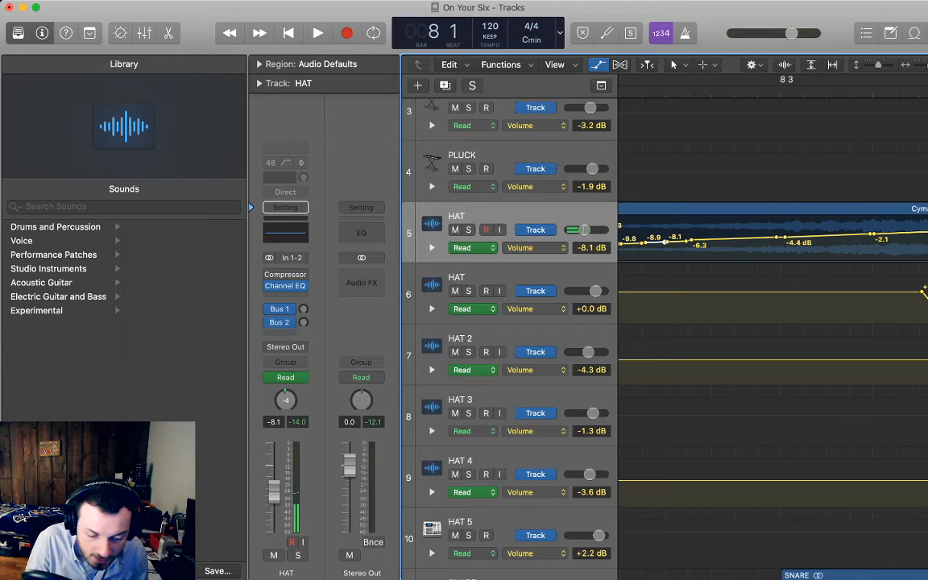
click(714, 239)
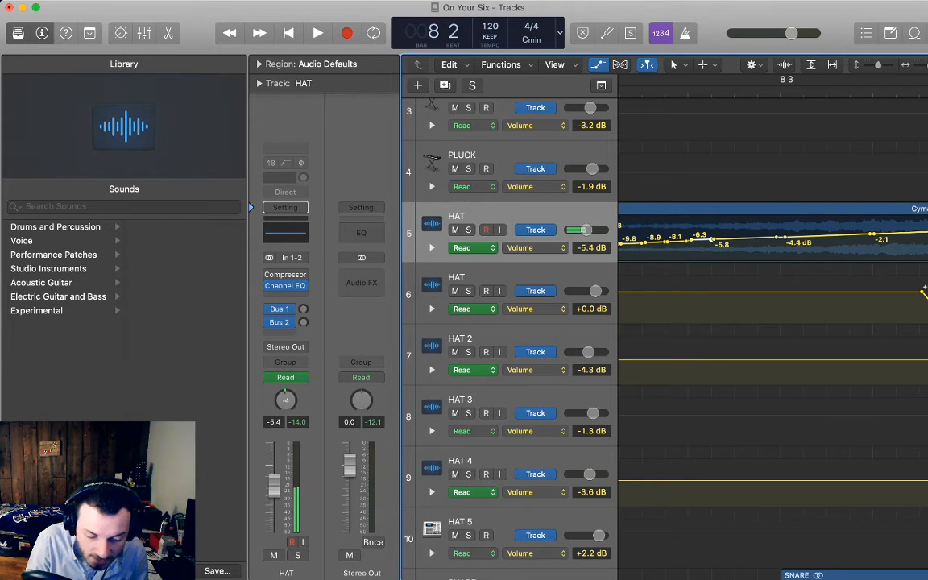
click(736, 239)
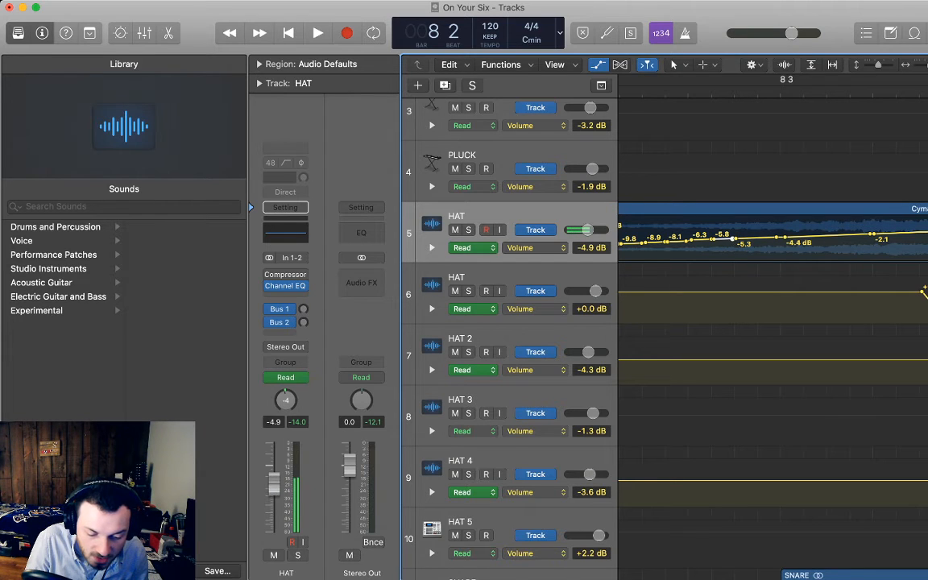
click(756, 237)
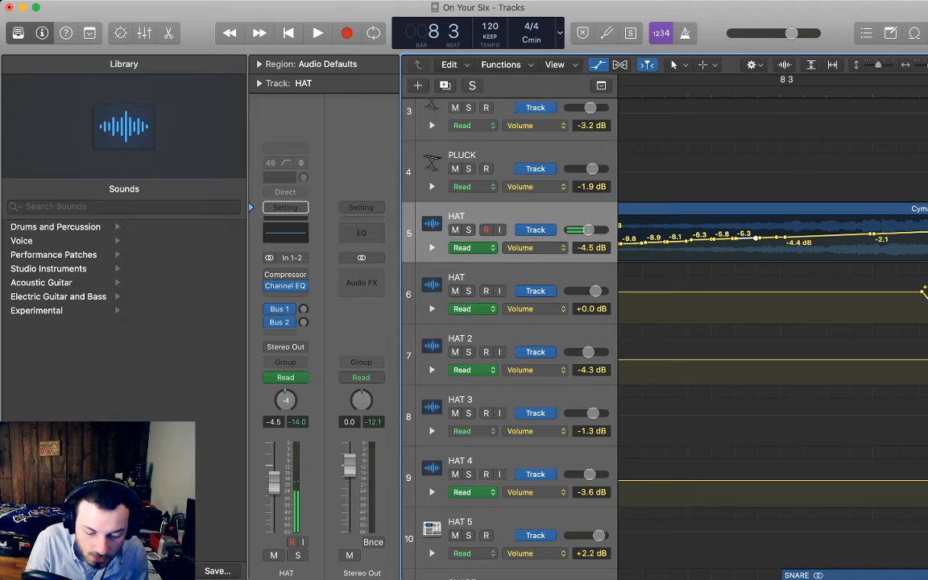
drag(785, 237, 778, 238)
click(777, 237)
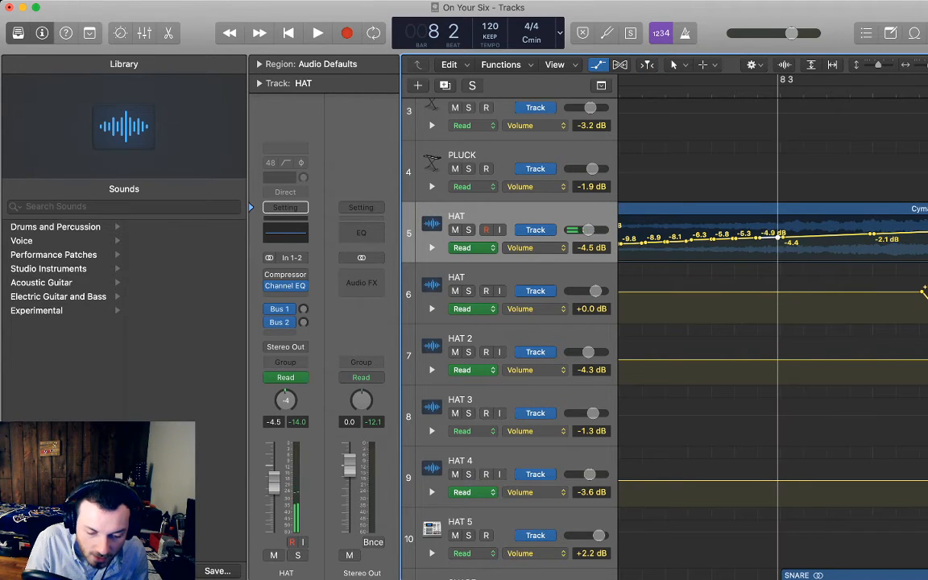
Add volume automation points of about -3.8, -3.2 and -2.6 dB on the reverse vocal ramp between bar 8 beats 3 and 4
scroll(774, 242, right, 5)
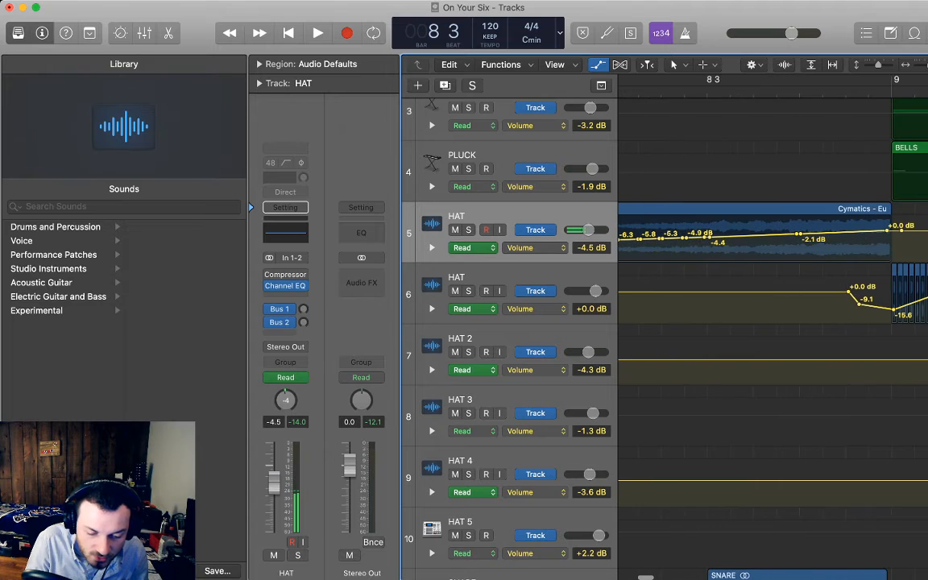
key(space)
click(732, 237)
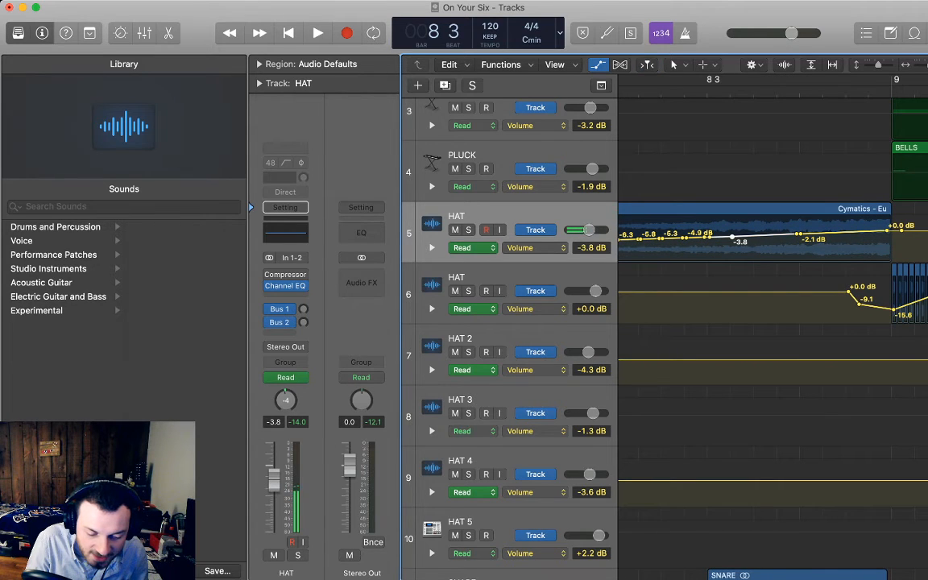
click(728, 237)
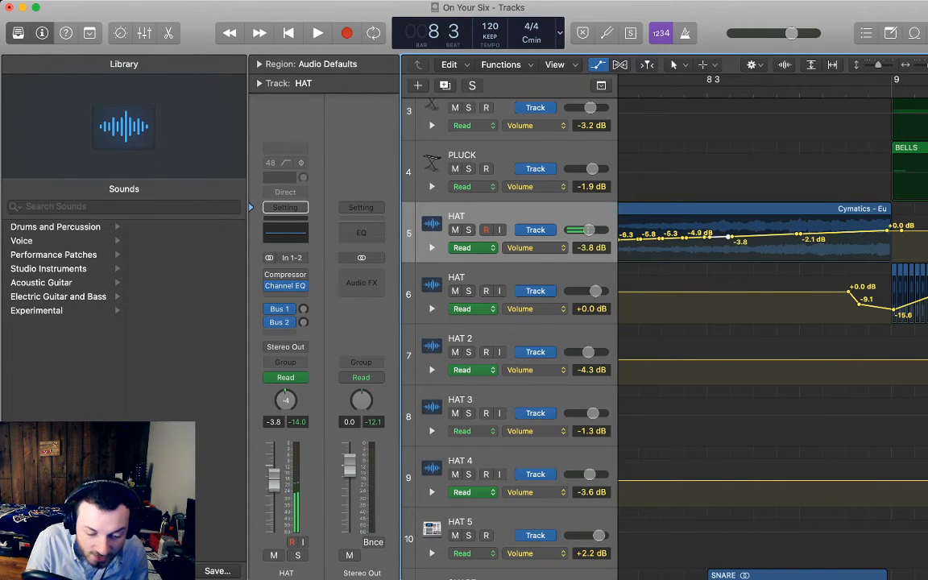
key(space)
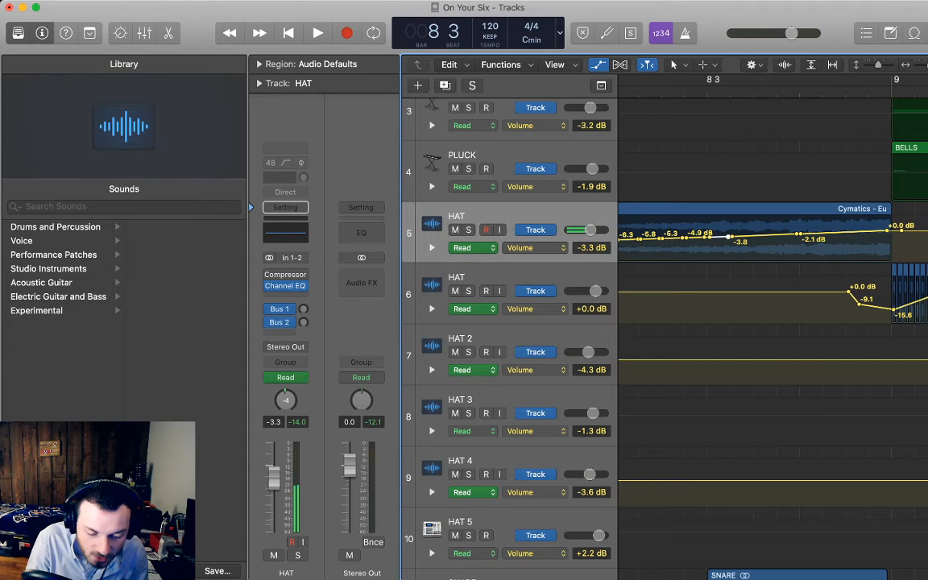
click(754, 236)
key(space)
click(777, 235)
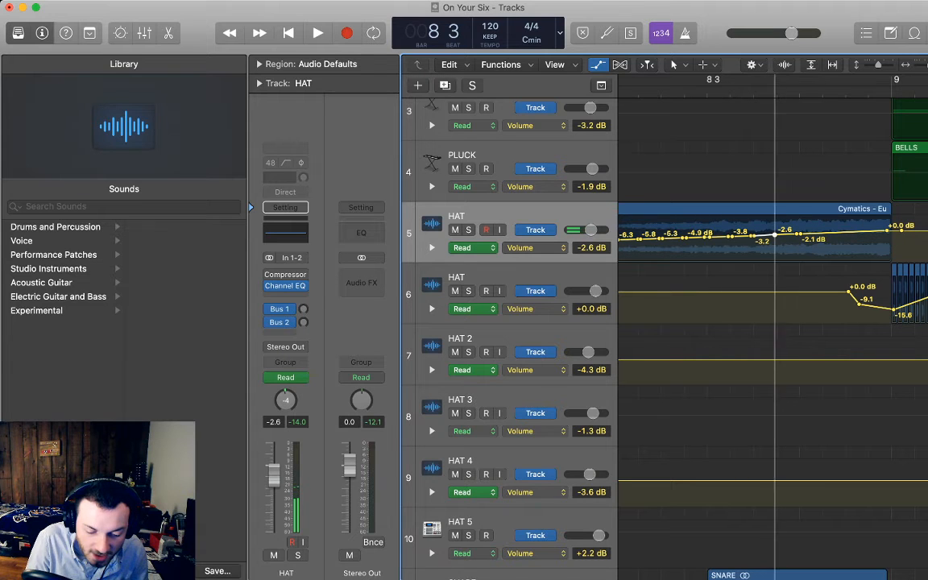
Drop every second segment of the reverse vocal's volume ramp between bar 8 and beat 4 to -∞ dB, forming a stutter
scroll(776, 238, left, 5)
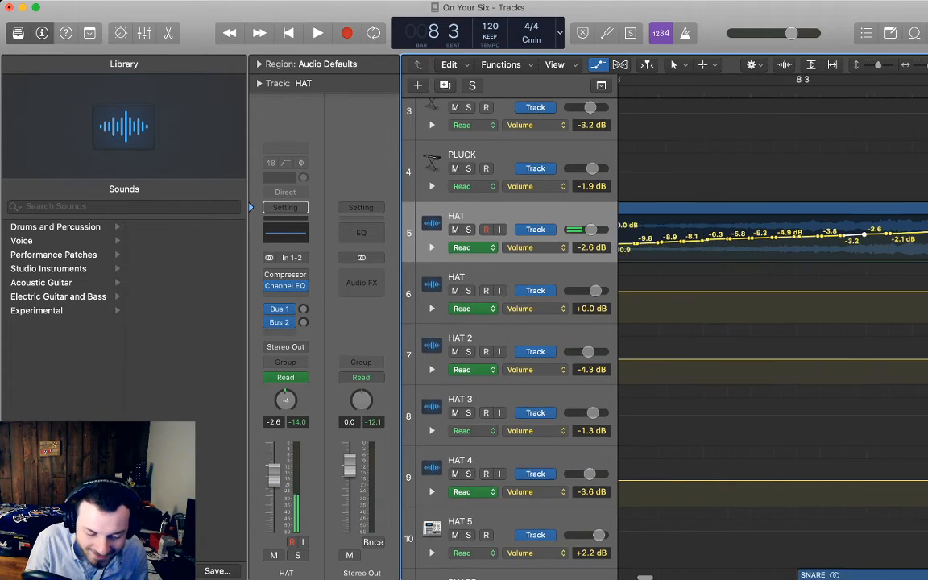
drag(703, 243, 703, 260)
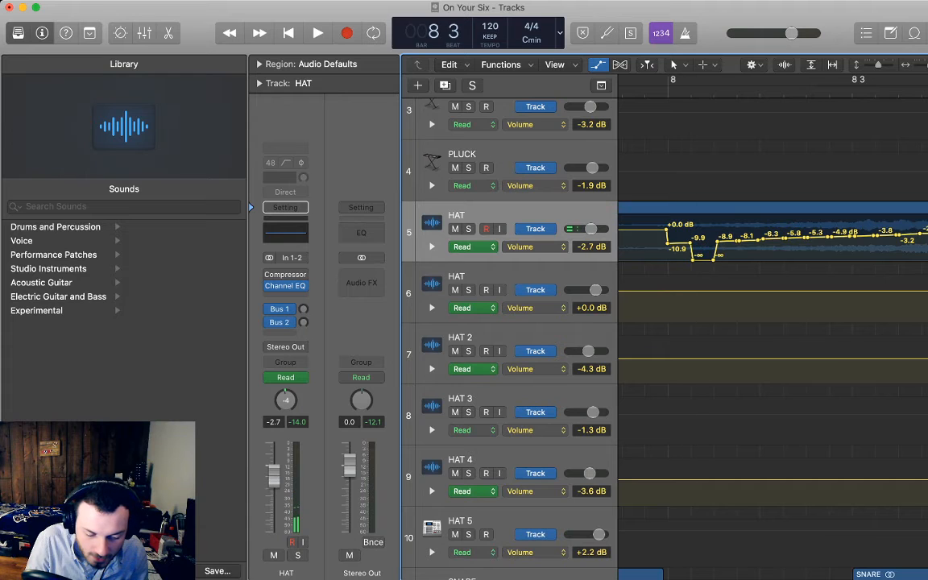
drag(748, 238, 748, 258)
drag(796, 237, 795, 260)
scroll(796, 249, right, 2)
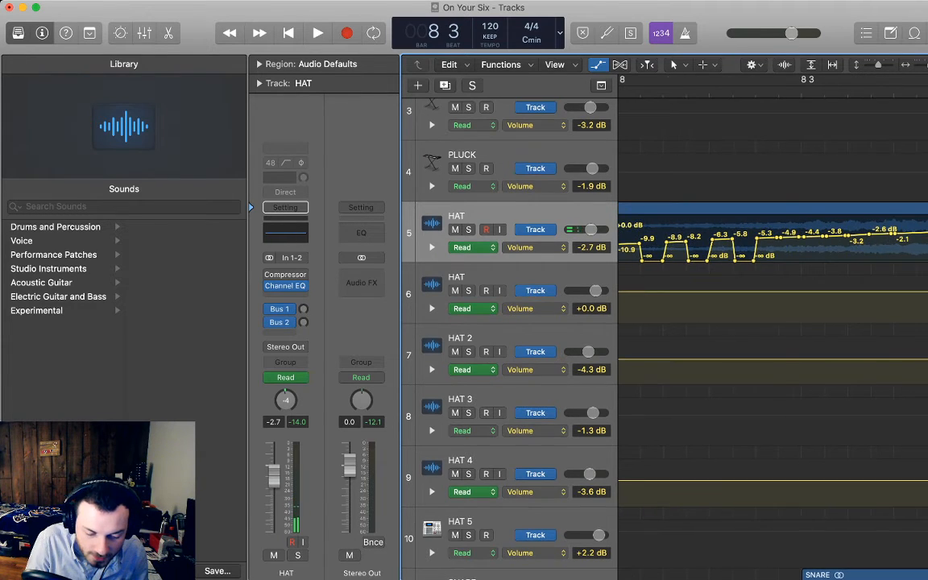
scroll(773, 322, right, 2)
drag(791, 236, 791, 259)
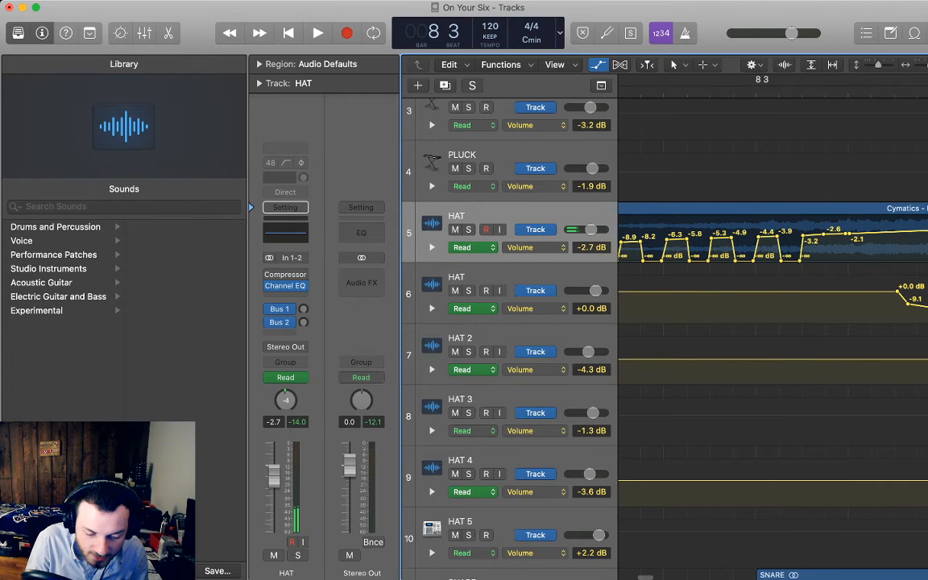
drag(837, 234, 837, 261)
scroll(837, 258, left, 1)
scroll(774, 323, left, 4)
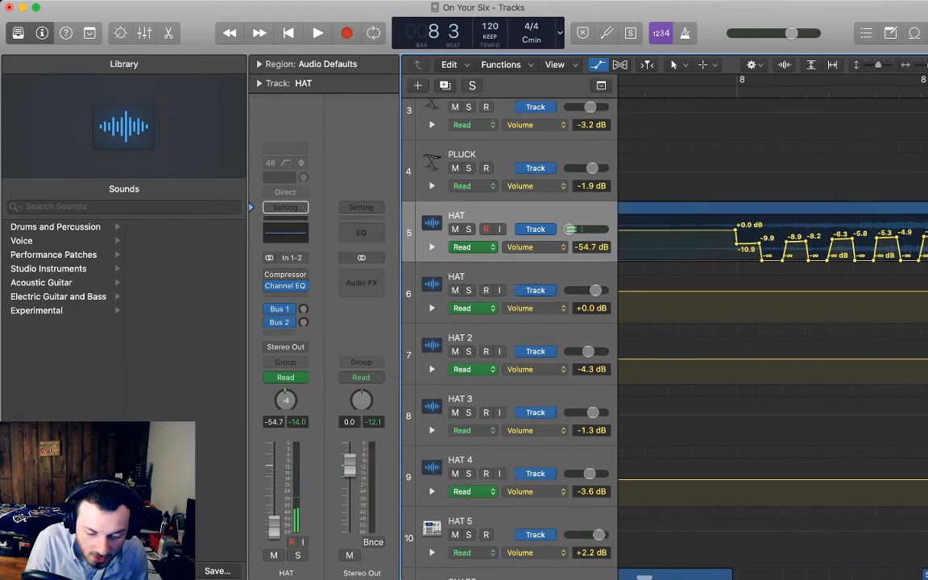
Play the stuttered reverse vocal through bar 8 to check its rhythm
key(space)
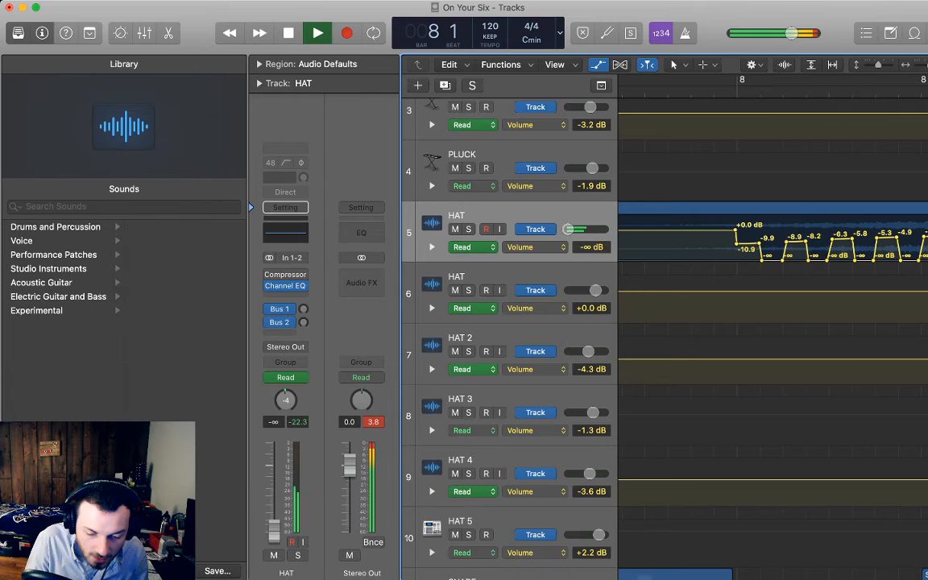
key(space)
key(super+Left)
key(super+Left)
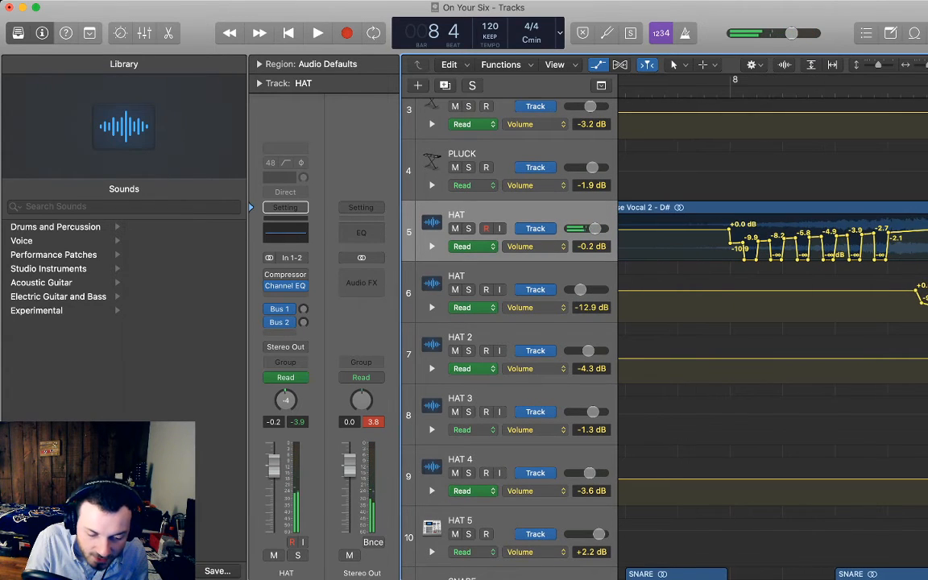
Split the first reverse vocal pulse at bar 8 at about -10.4 dB and drop its second half to -∞ dB
key(comma)
key(super+Right)
key(super+Right)
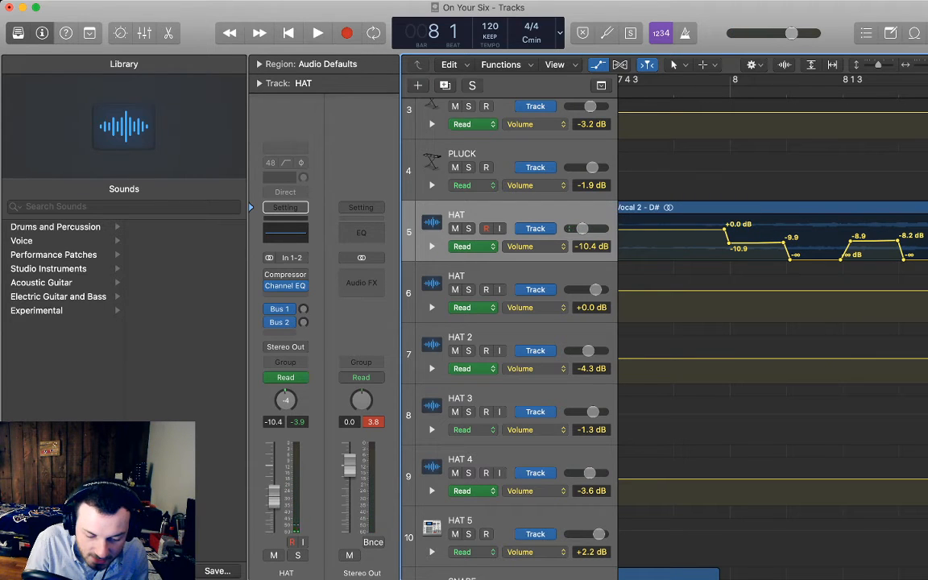
click(760, 243)
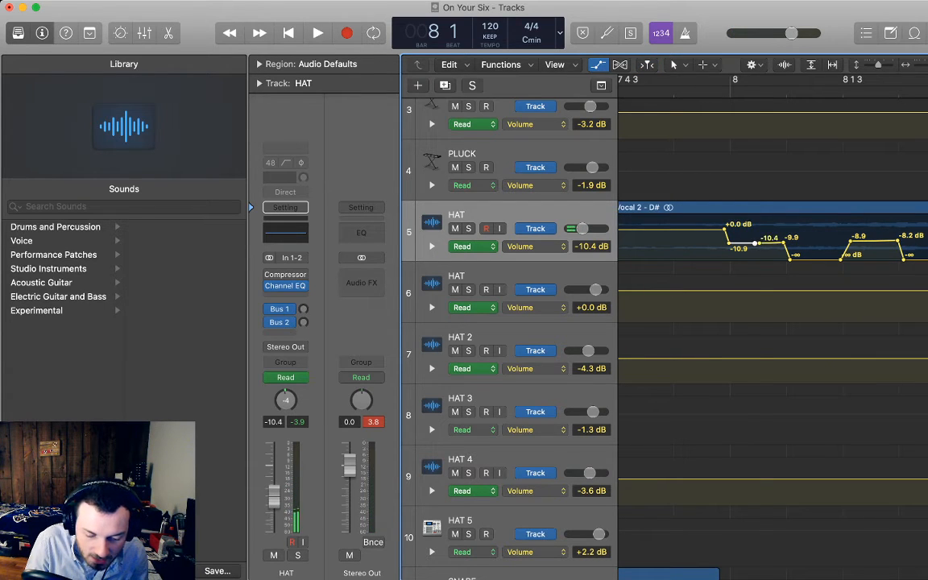
drag(771, 243, 771, 260)
scroll(772, 259, right, 3)
key(space)
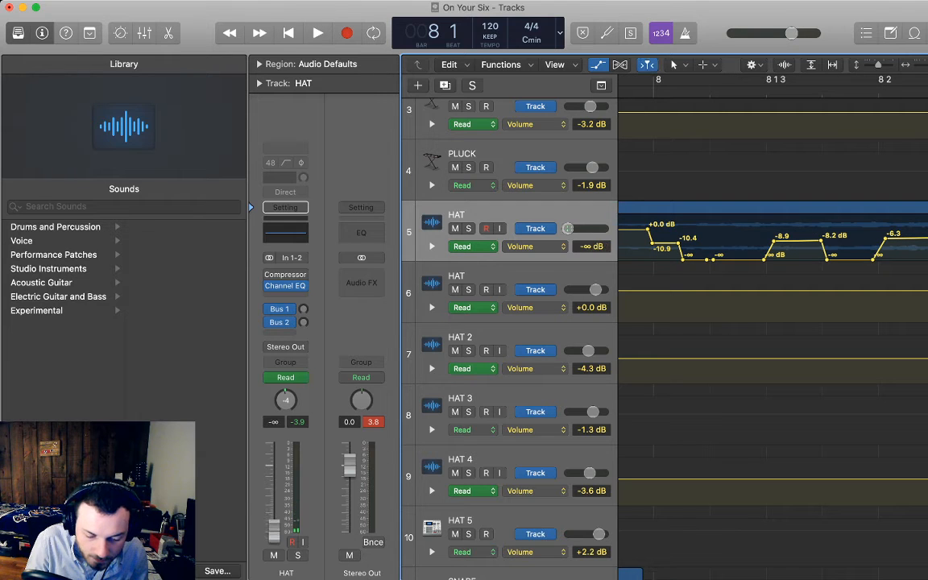
Add points in the silent gap before 8 1 3 and raise a short pulse there to about -11.5 dB
click(741, 258)
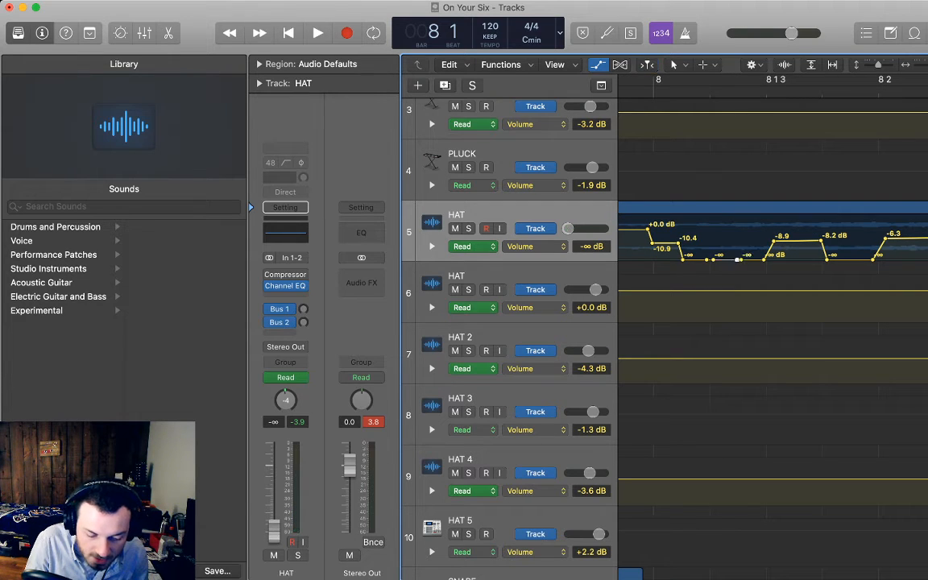
drag(726, 260, 725, 243)
scroll(725, 244, right, 2)
scroll(773, 242, right, 2)
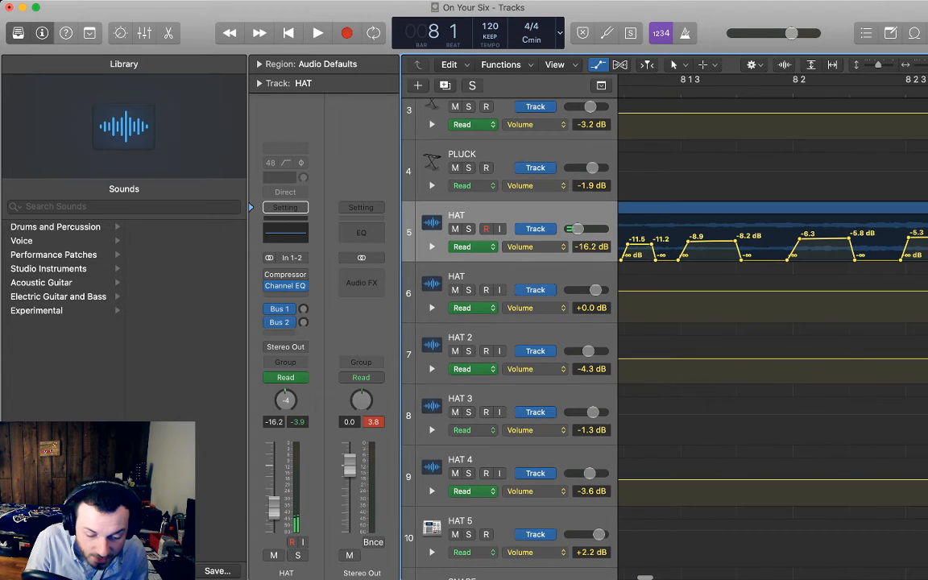
Silence the second half of the pulse at 8 1 3 and raise a short pulse of about -8.6 dB in the following gap
key(space)
click(711, 240)
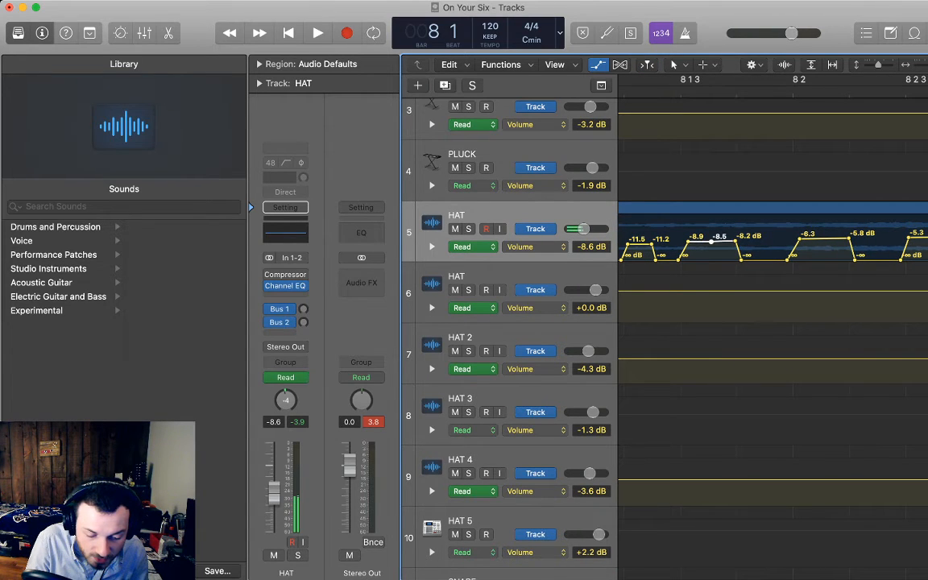
drag(724, 240, 724, 261)
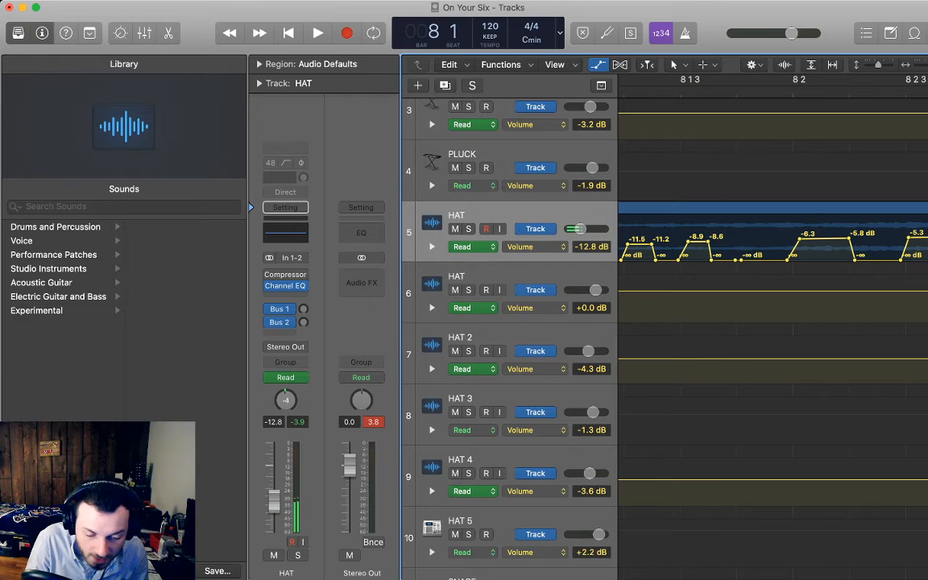
key(space)
click(762, 259)
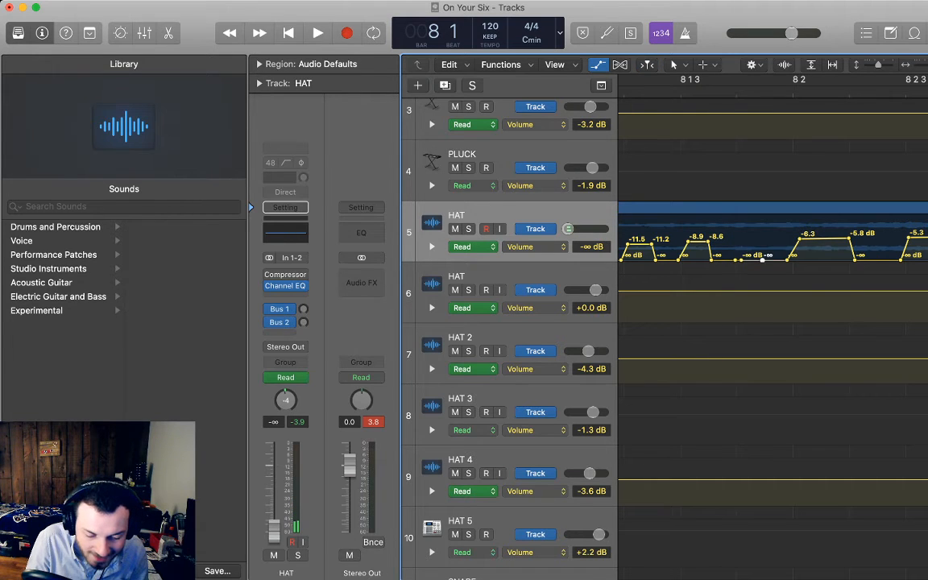
drag(752, 259, 752, 241)
scroll(752, 242, right, 4)
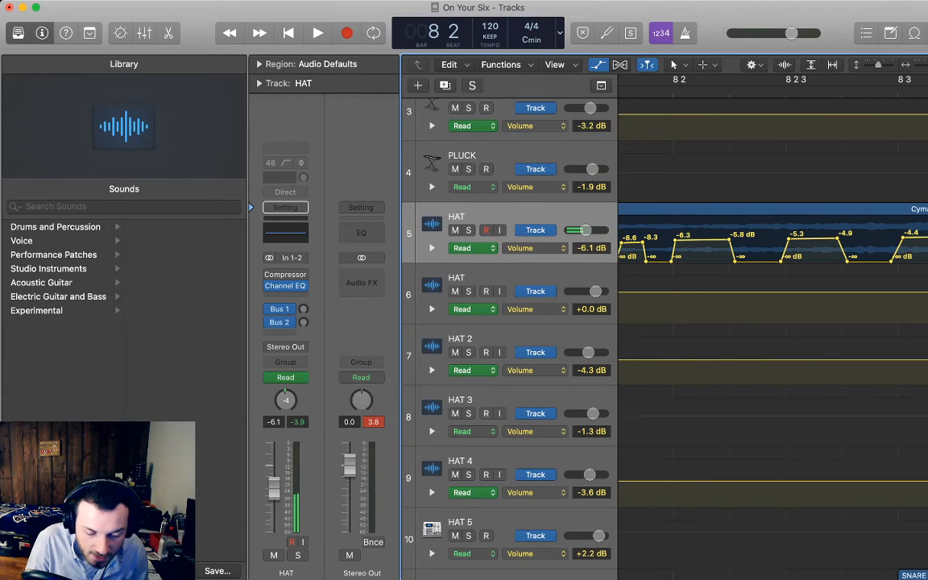
Silence the second half of the pulse at 8 2 and raise a short pulse of about -5.4 dB in the following gap
click(700, 239)
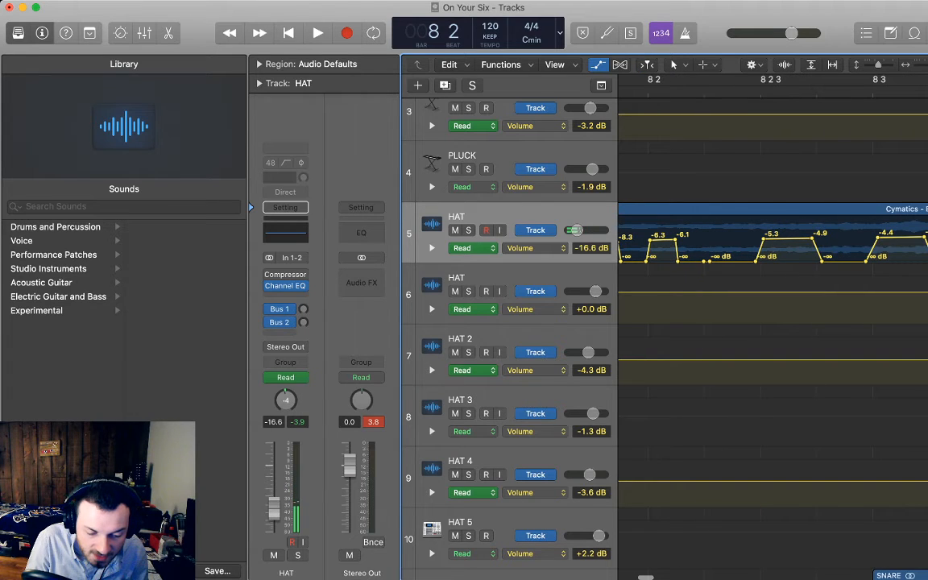
drag(710, 261, 707, 261)
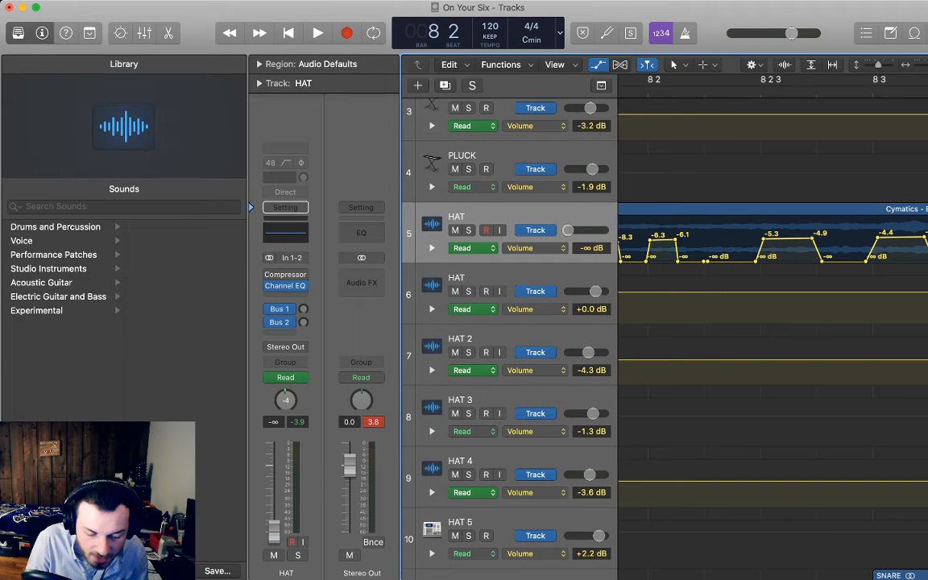
click(731, 262)
click(735, 261)
drag(720, 261, 720, 238)
Make the rising and falling edges of the short -5.4 dB pulse before 8 2 3 nearly vertical
scroll(720, 238, right, 4)
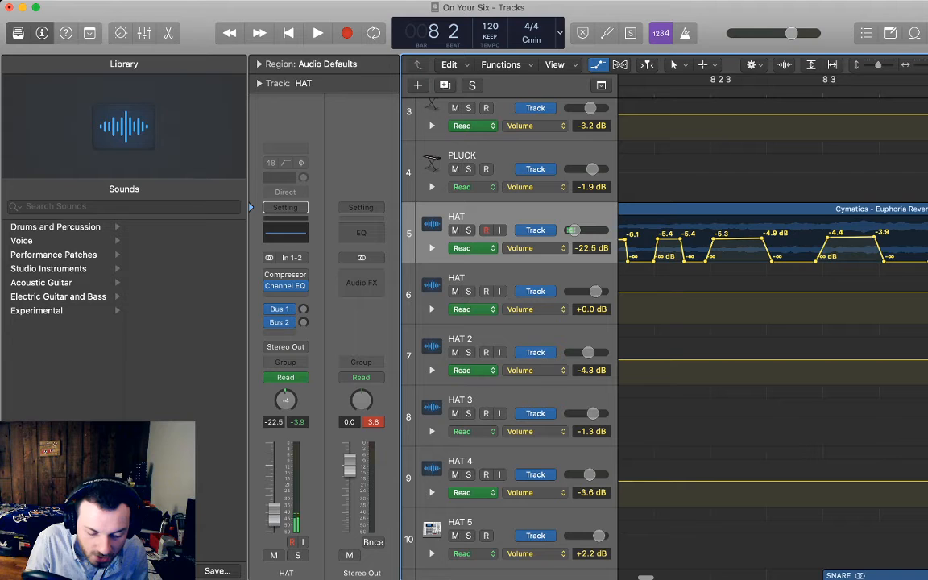
drag(654, 261, 657, 261)
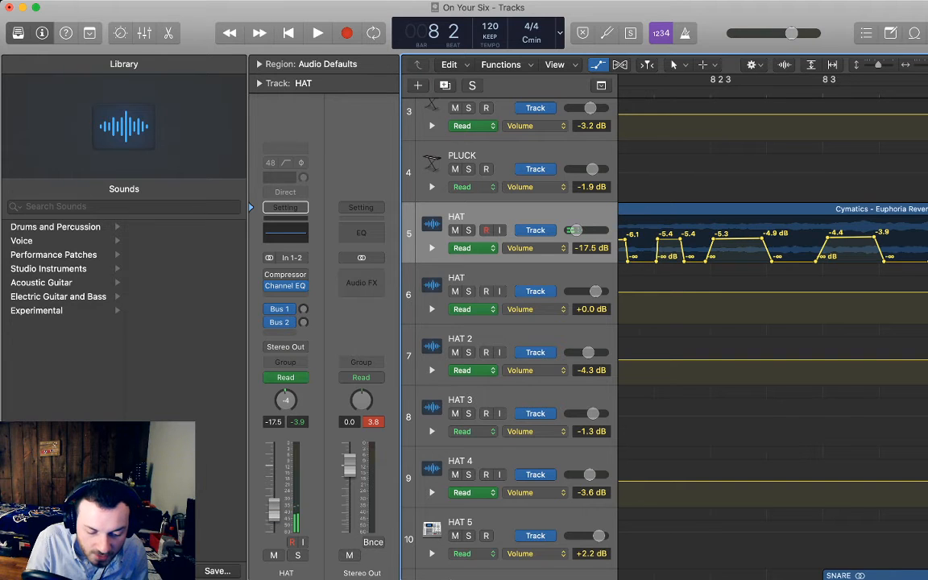
drag(684, 261, 682, 261)
Split the reverse vocal pulse at 8 2 3 at about -5.1 dB and drop its second half to -∞ dB
scroll(774, 323, right, 3)
key(space)
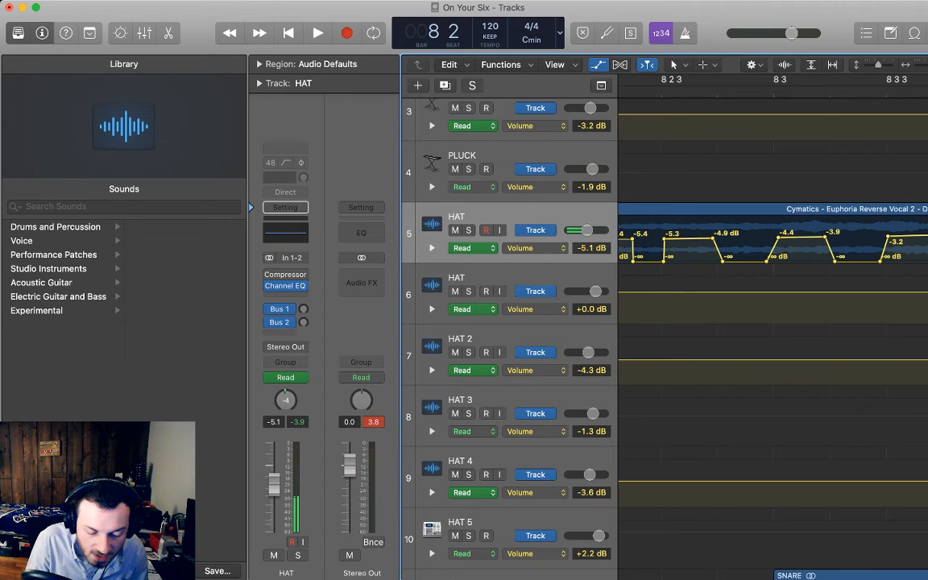
click(689, 239)
click(692, 240)
drag(702, 240, 703, 261)
scroll(709, 258, right, 1)
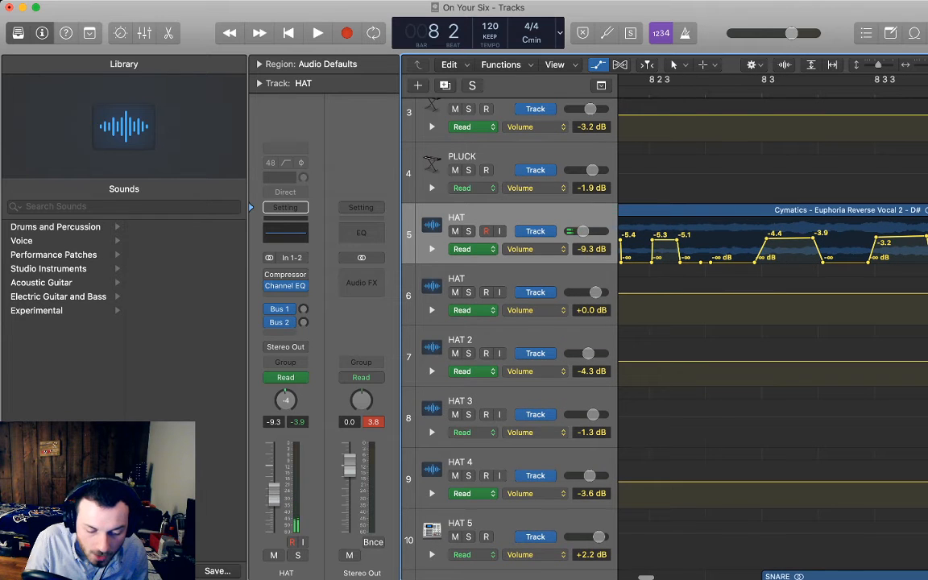
key(space)
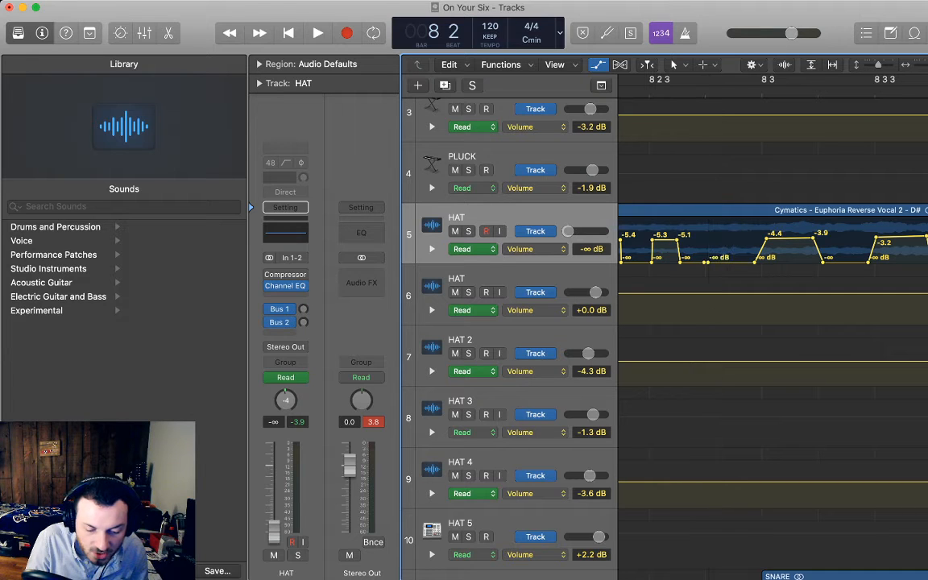
key(space)
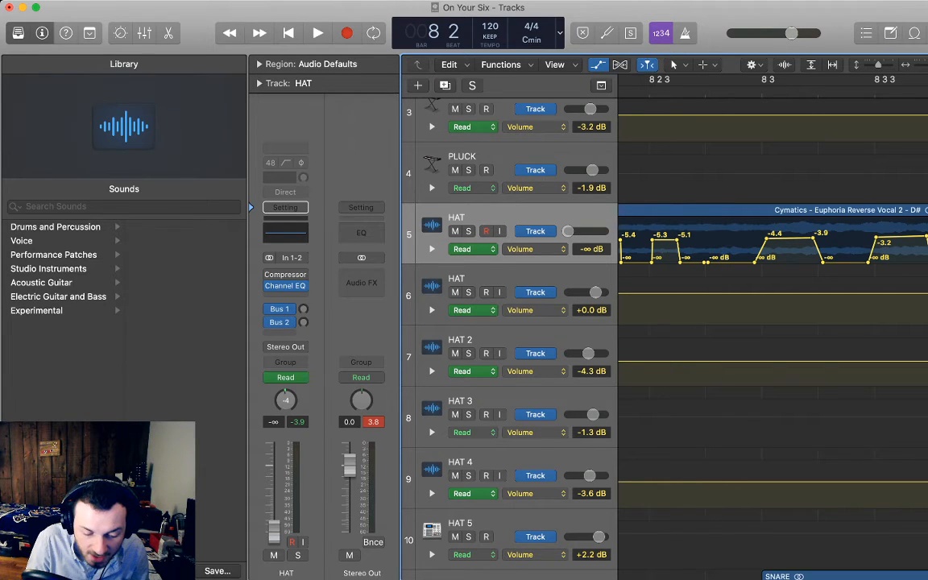
Raise a short reverse vocal volume pulse of about -5.9 dB in the silent gap before 8 3
click(736, 262)
drag(721, 261, 721, 240)
scroll(773, 323, right, 3)
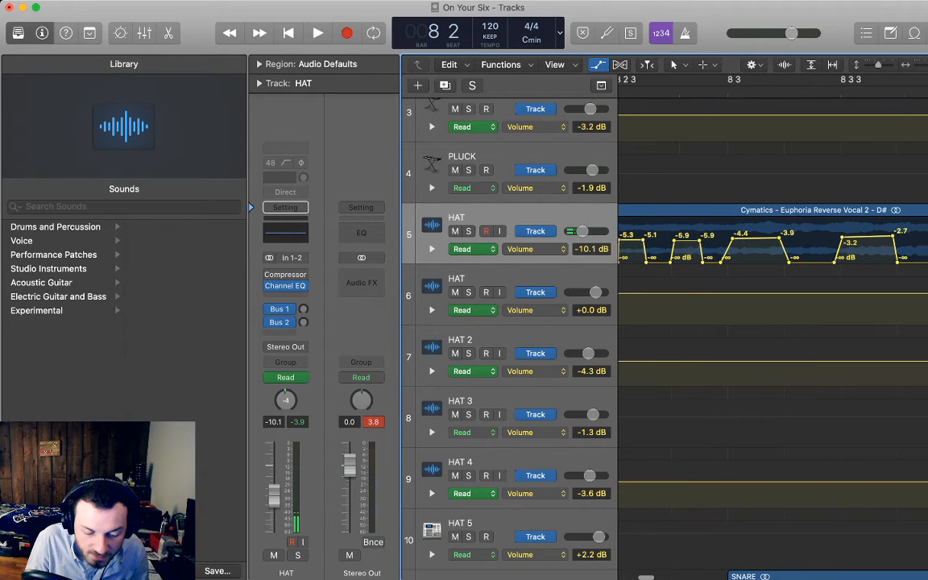
key(space)
key(space)
scroll(774, 322, right, 3)
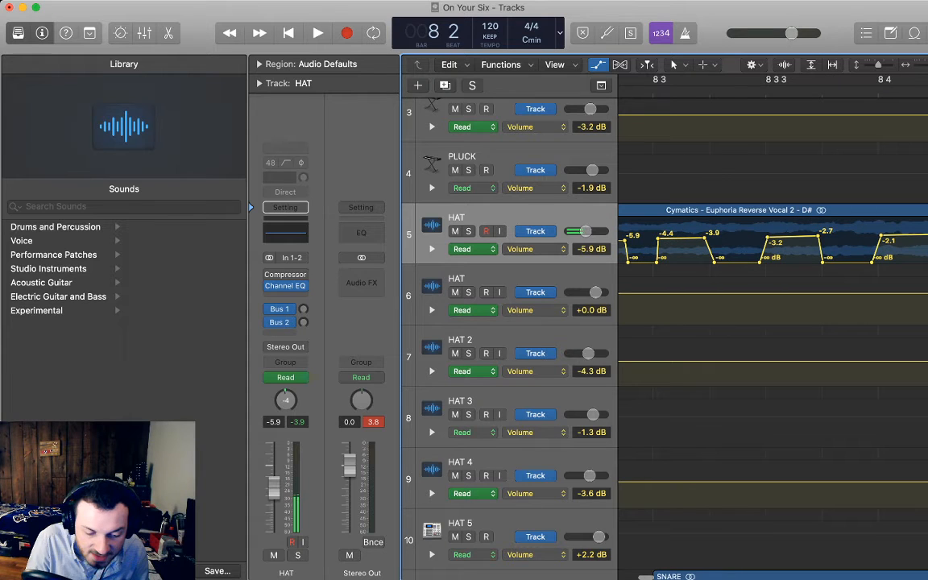
Silence the second half of the pulse at 8 3 and raise a short pulse of about -4.0 dB in the following gap
key(space)
click(684, 238)
drag(695, 238, 694, 264)
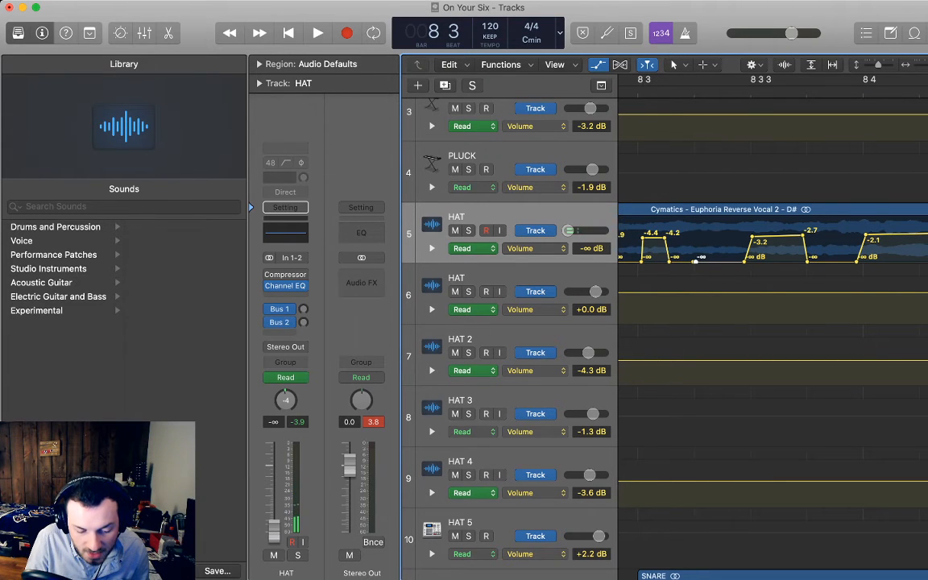
click(723, 261)
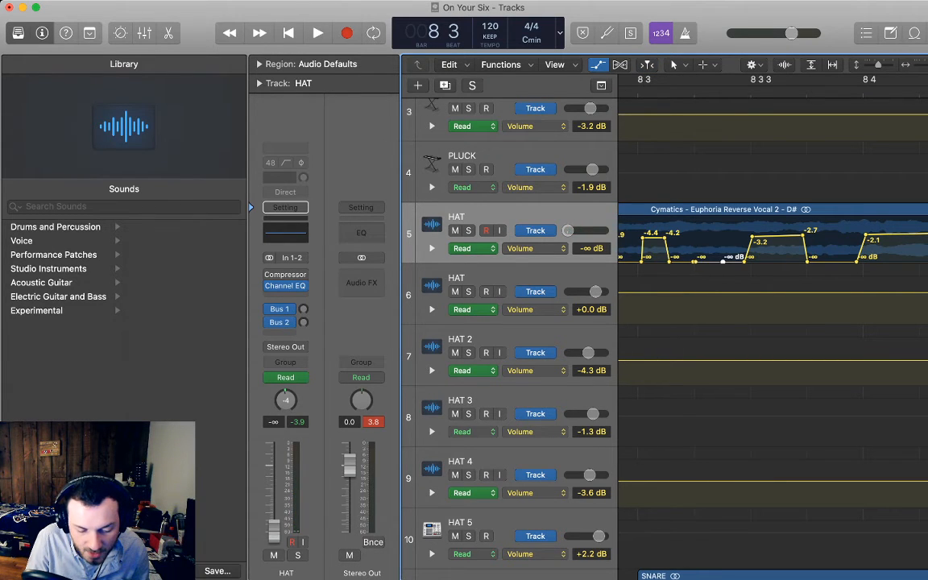
drag(708, 262, 709, 238)
scroll(774, 322, right, 3)
drag(656, 262, 662, 262)
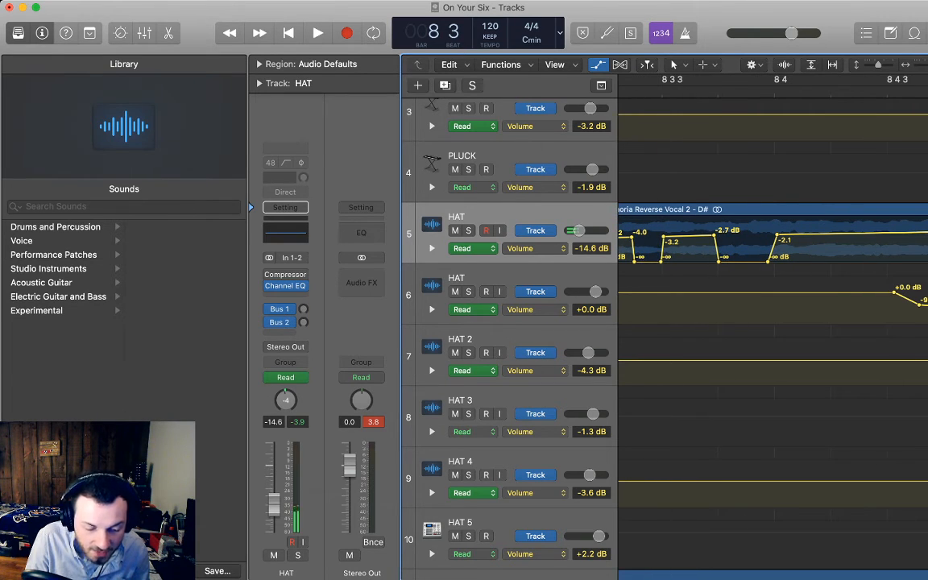
scroll(774, 322, right, 1)
Silence the second half of the pulse at 8 3 3 and raise a short pulse of about -3.0 dB in the following gap
key(space)
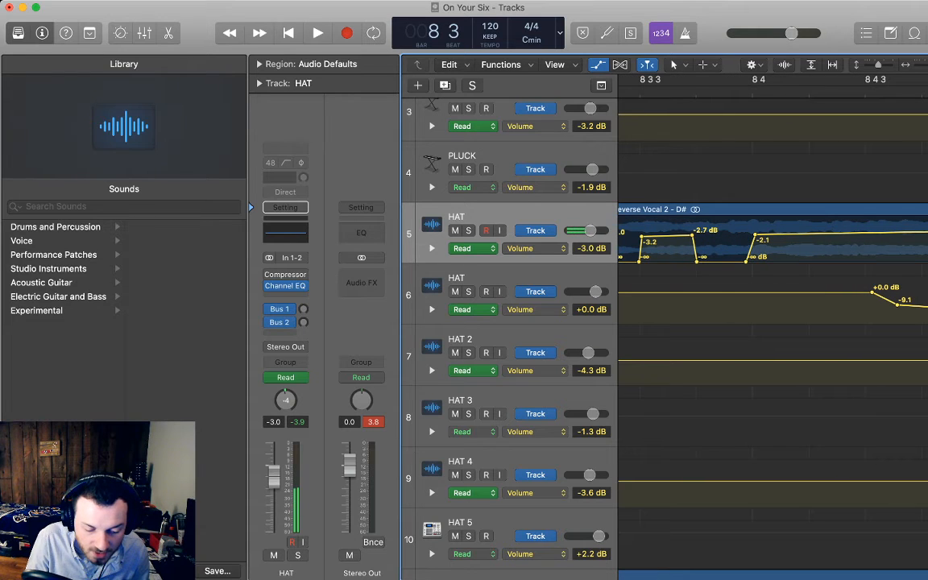
click(670, 237)
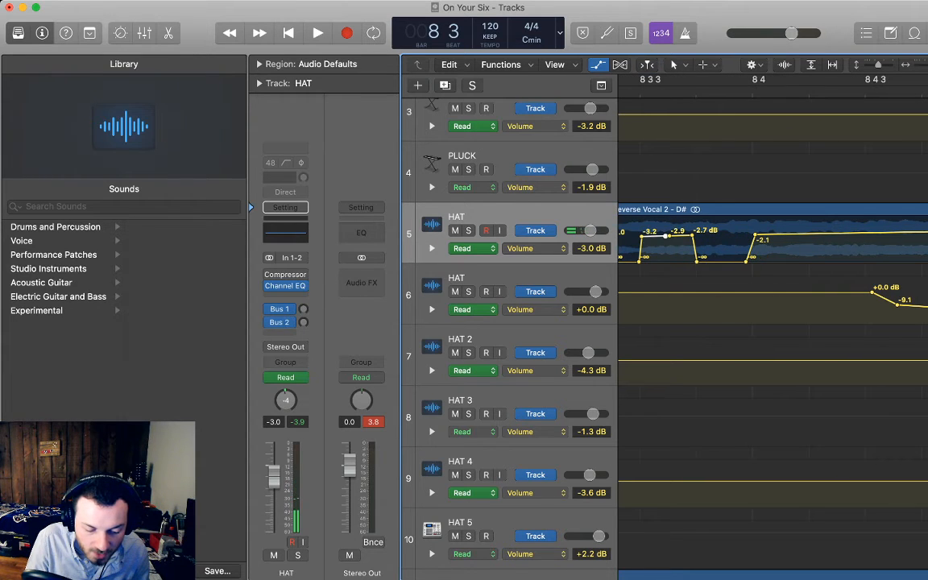
drag(681, 236, 681, 262)
key(space)
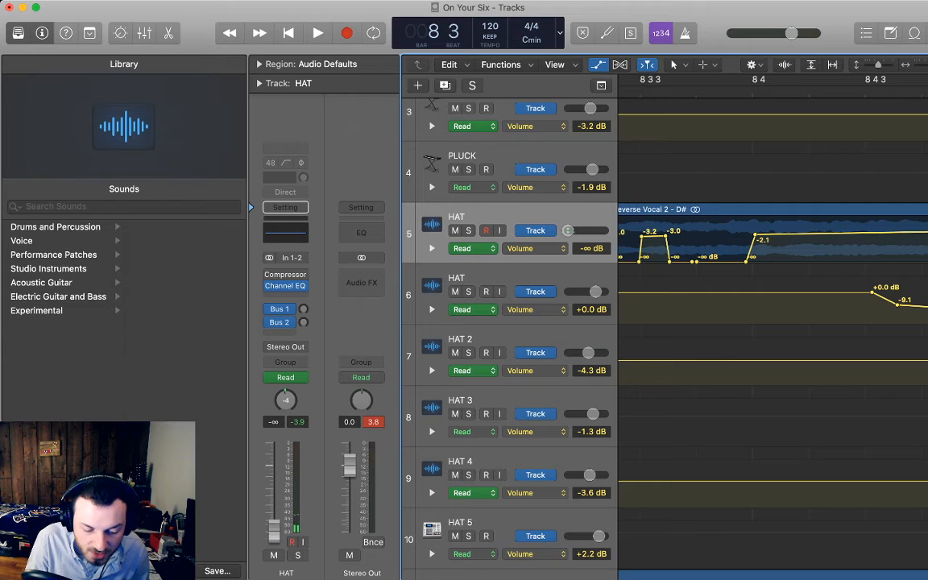
click(726, 261)
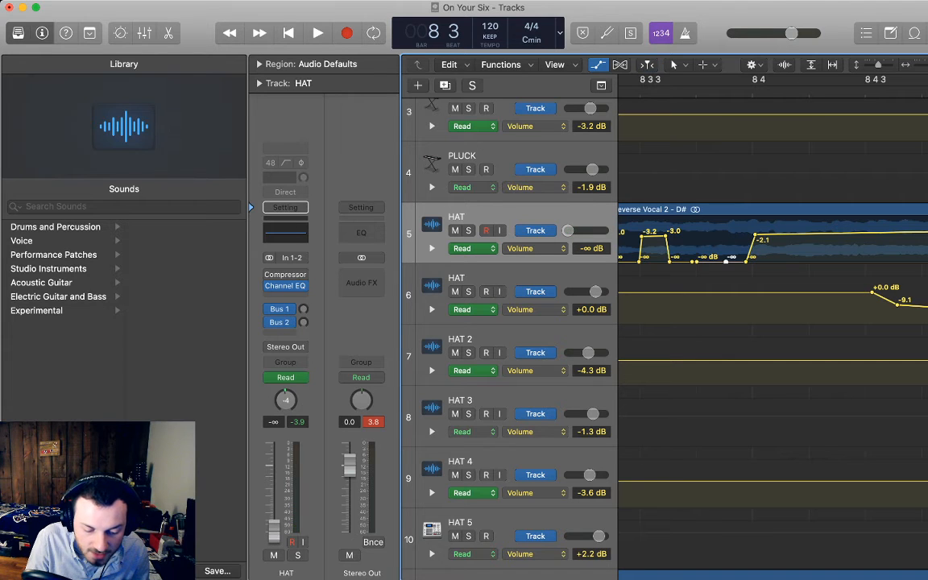
drag(710, 262, 710, 236)
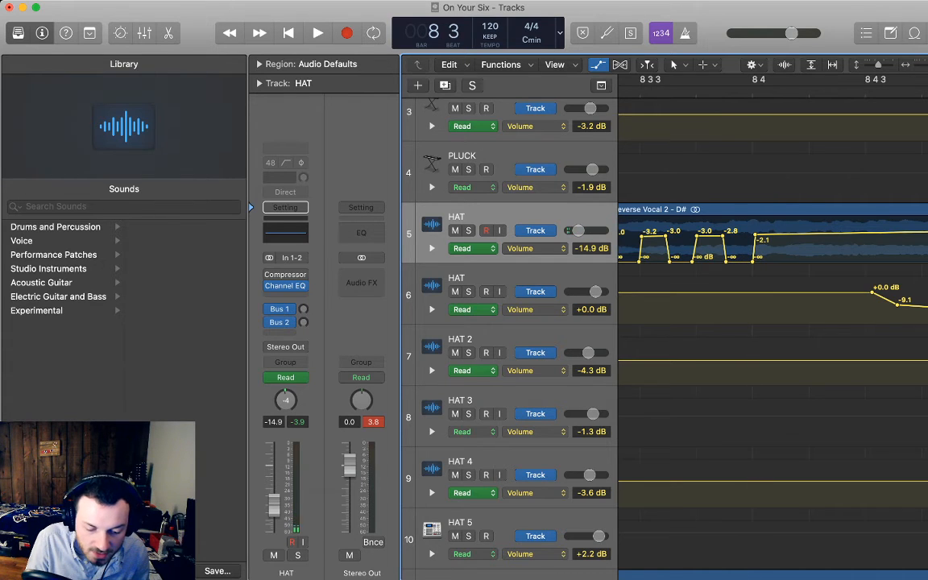
Play back the reverse vocal stutter from bar 7 into bar 9
scroll(727, 236, down, 10)
scroll(726, 236, left, 3)
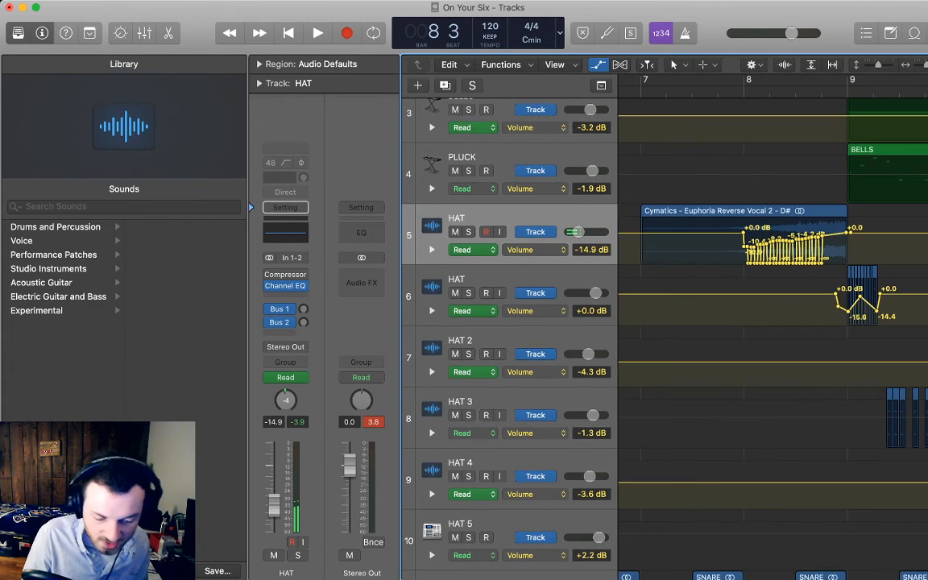
key(comma)
key(comma)
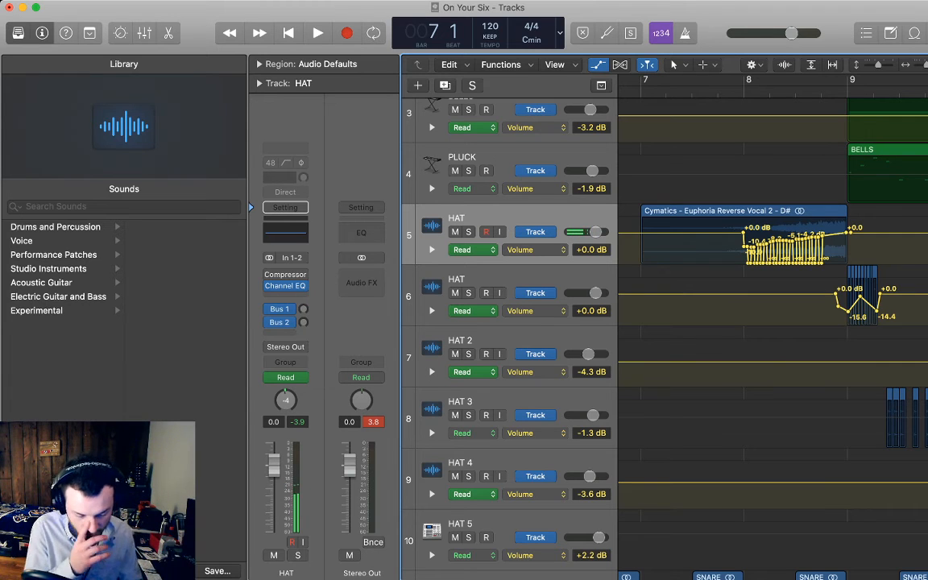
key(space)
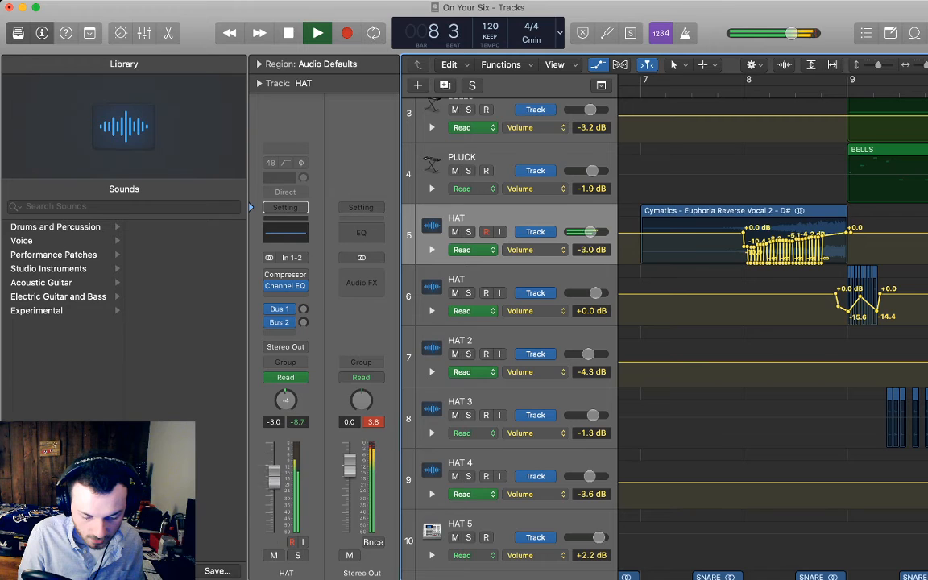
key(space)
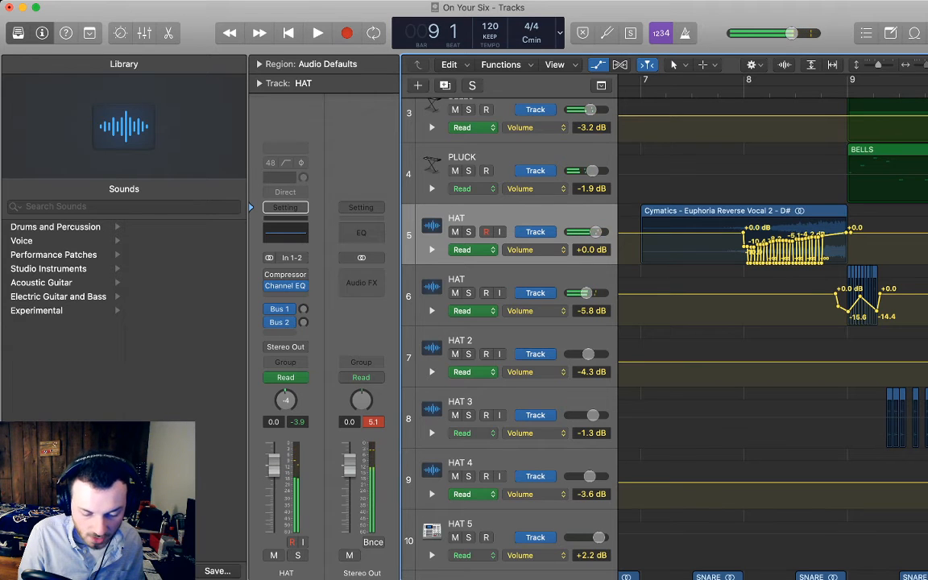
Play the beat from bar 1 with the automation hidden and the whole arrangement in view
key(super+Left)
key(super+Left)
key(Return)
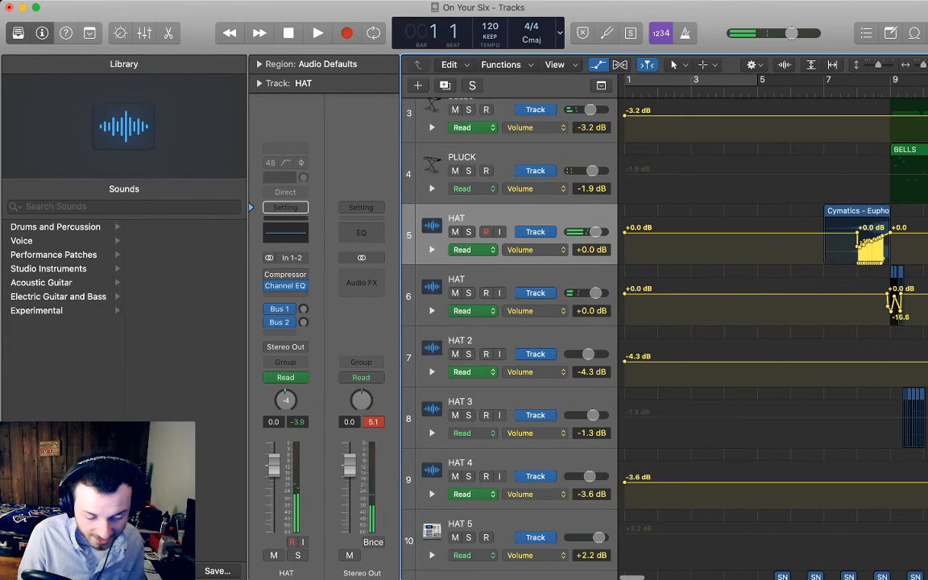
key(a)
key(space)
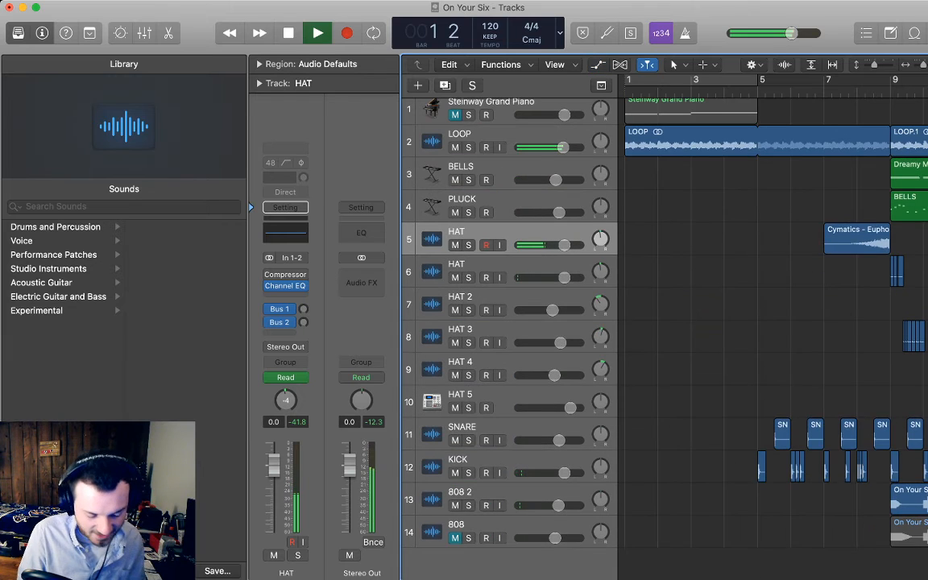
key(super+Left)
key(super+Left)
key(super+Left)
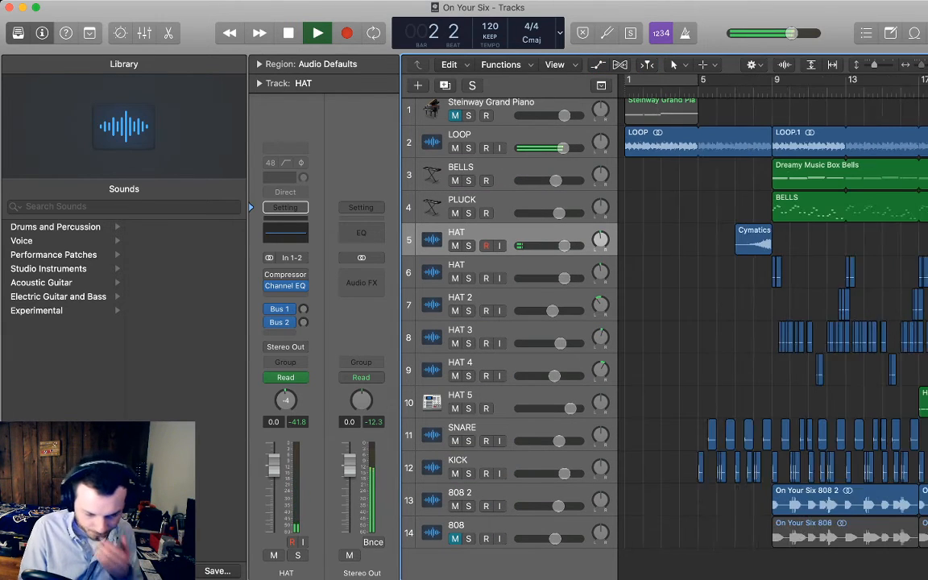
key(super+Left)
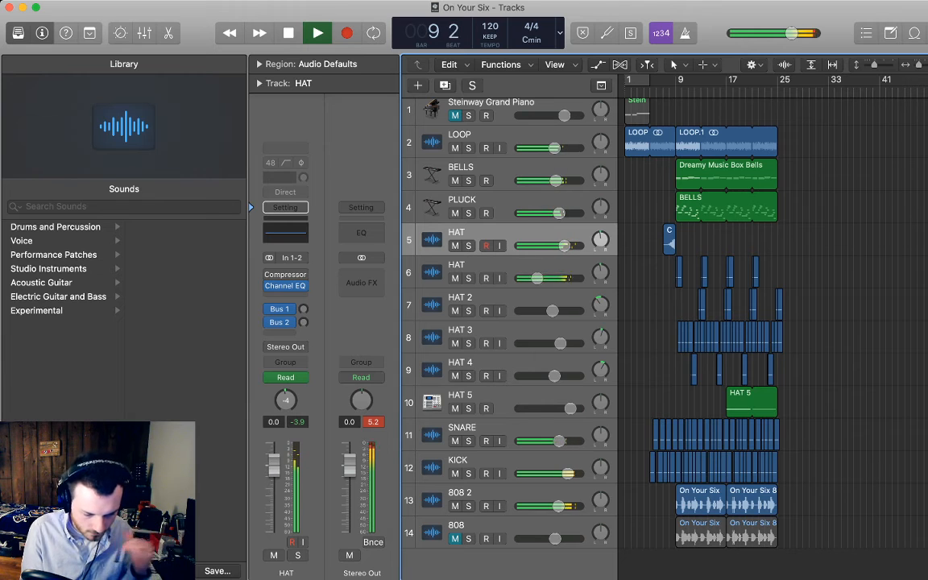
Show the automation and lower the reverse vocal's closing volume point at bar 9 to -3.8 dB
key(a)
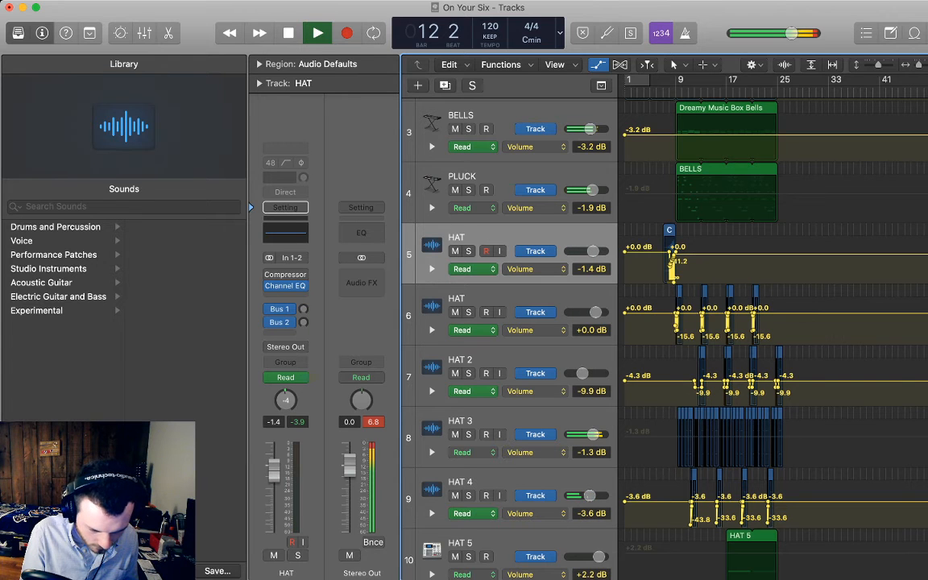
key(super+Right)
key(super+Right)
key(super+Right)
key(super+Right)
key(super+Right)
key(super+Right)
scroll(774, 323, left, 4)
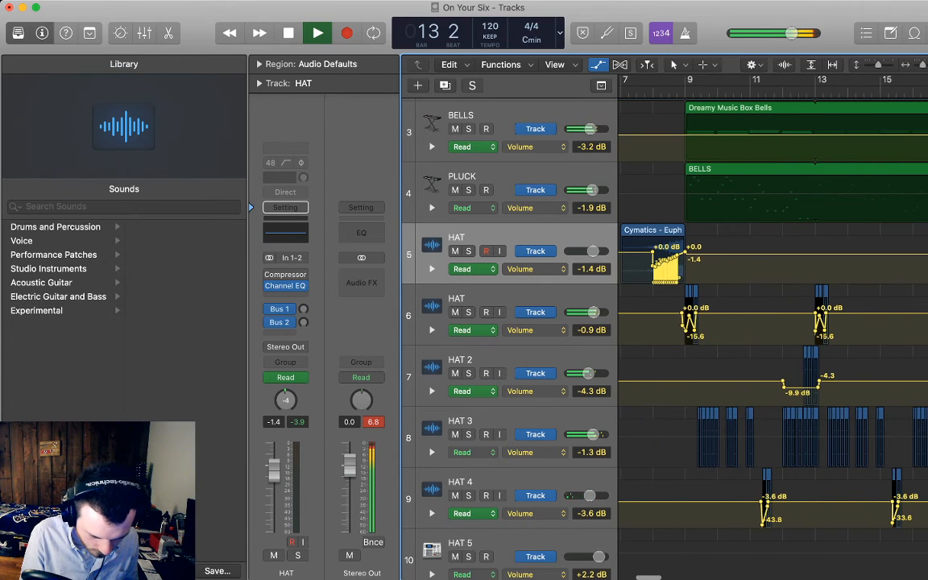
drag(686, 253, 686, 255)
key(super+Right)
key(super+Right)
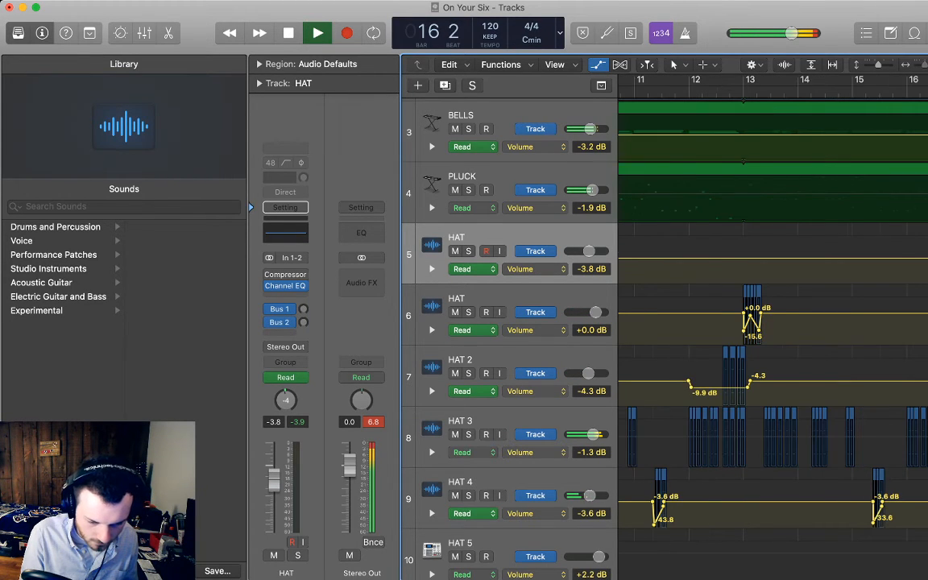
Examine the volume automation across the melody, vocal and hat tracks while the beat plays
key(super+Left)
key(super+Left)
key(super+Left)
key(super+Left)
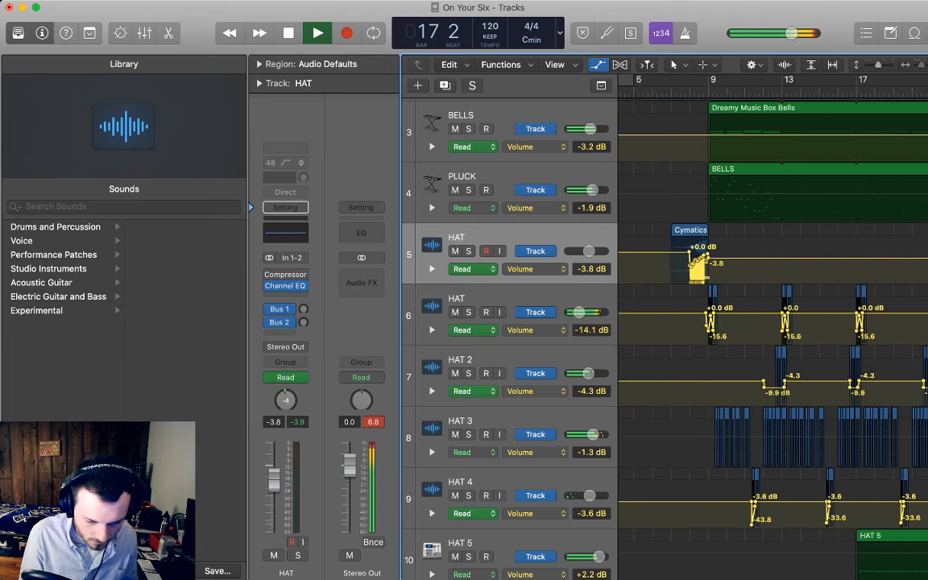
key(super+Left)
key(super+Left)
scroll(693, 322, up, 5)
scroll(693, 322, down, 1)
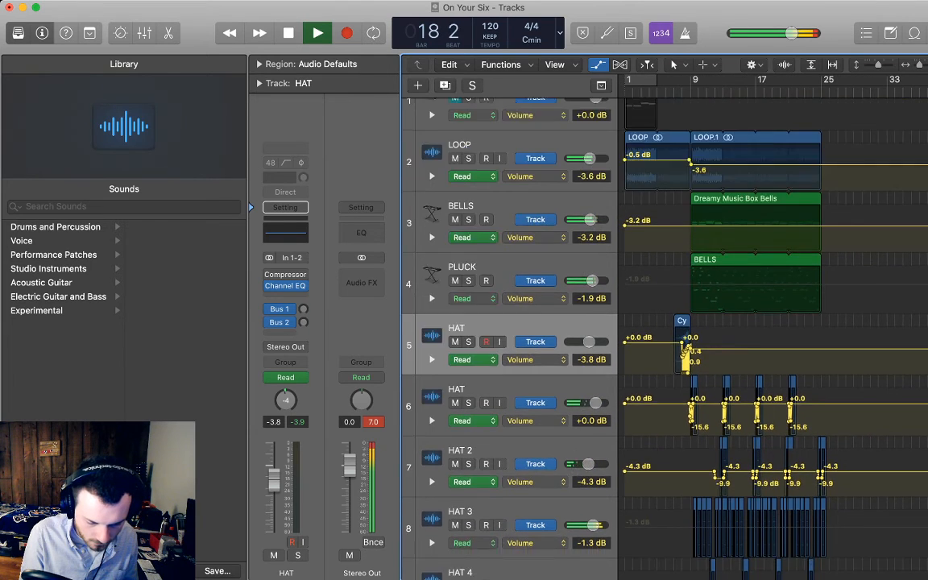
scroll(726, 323, down, 3)
scroll(726, 323, down, 1)
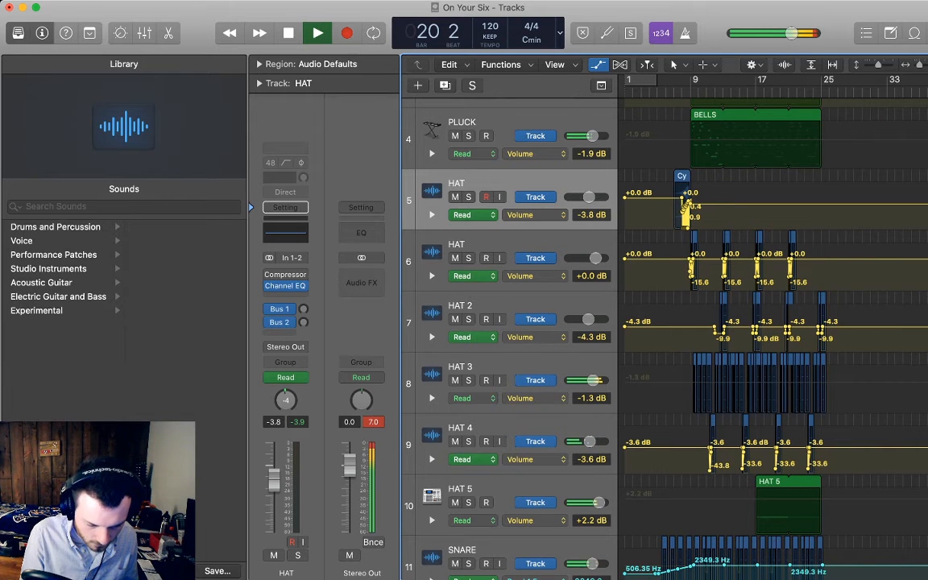
Select the HAT 5 track and listen to the beat through to bar 25
click(507, 490)
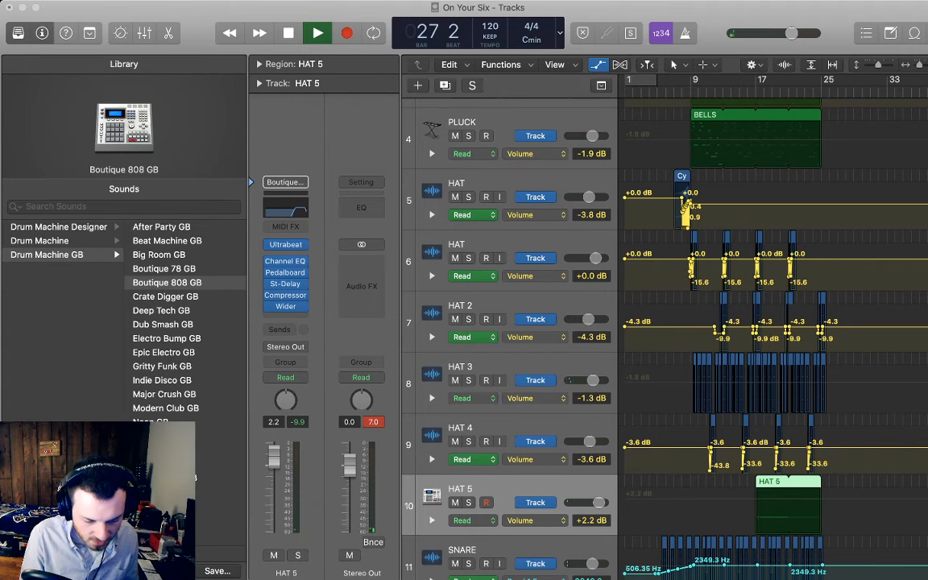
key(space)
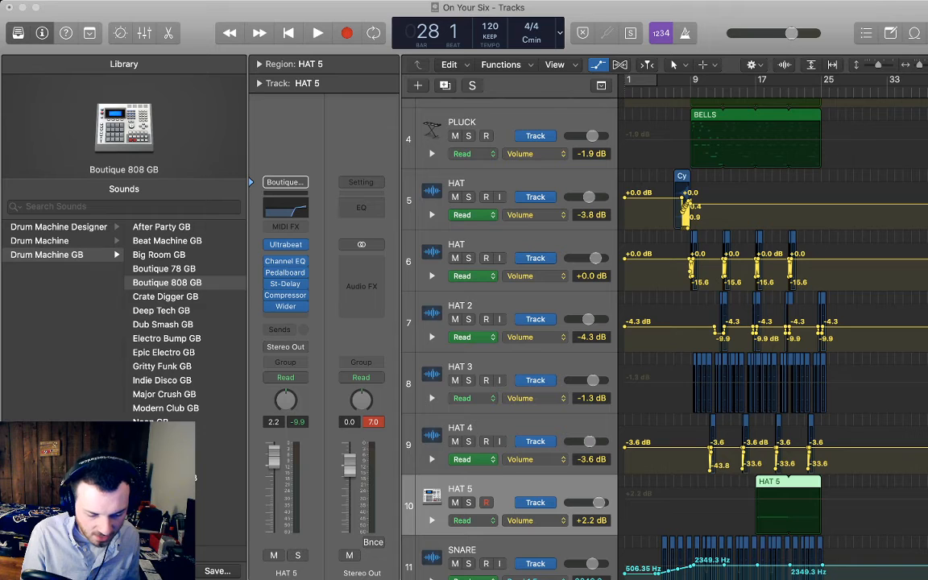
key(space)
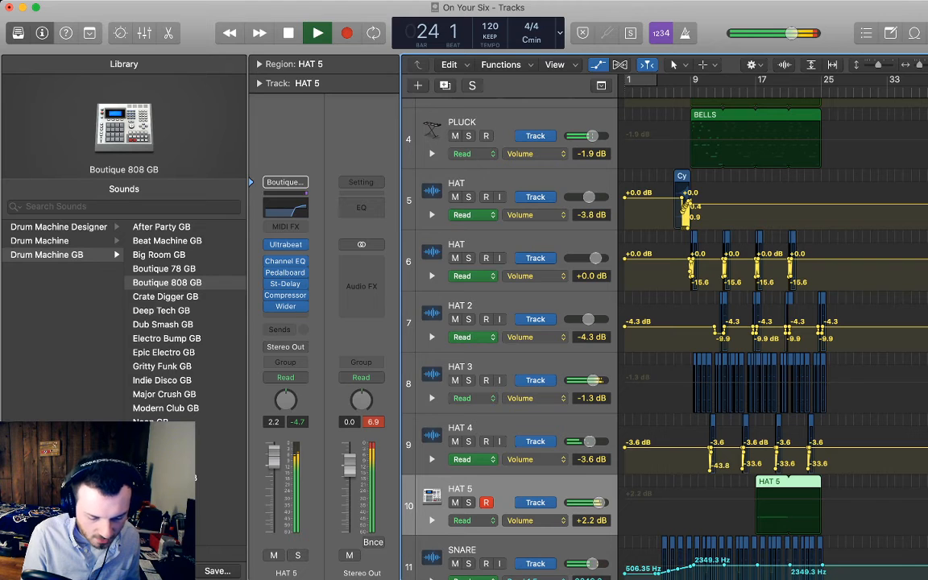
scroll(668, 338, down, 5)
scroll(725, 322, down, 1)
key(space)
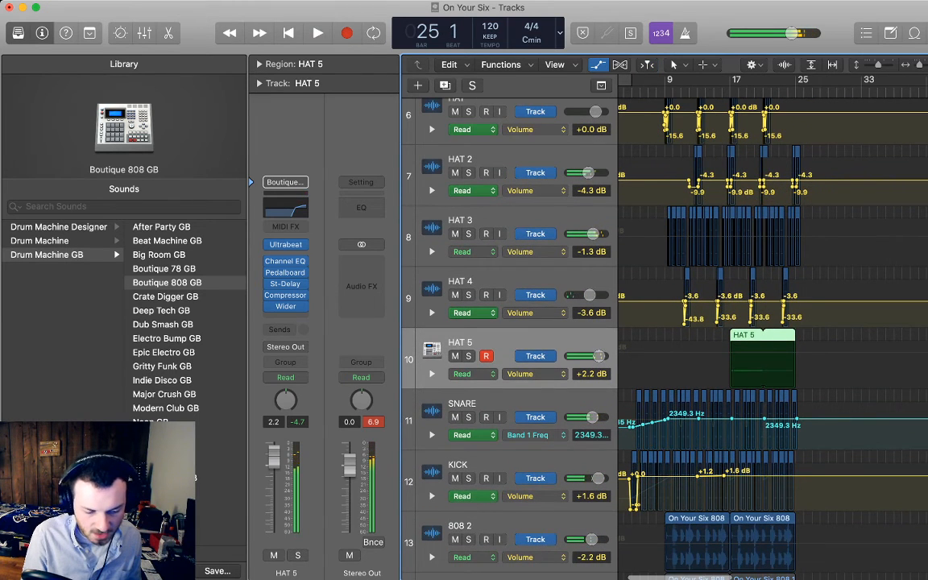
Hide the automation and lower tracks 5 to 9, HAT through HAT 4, together, bringing HAT 4 to -3.8 dB
key(a)
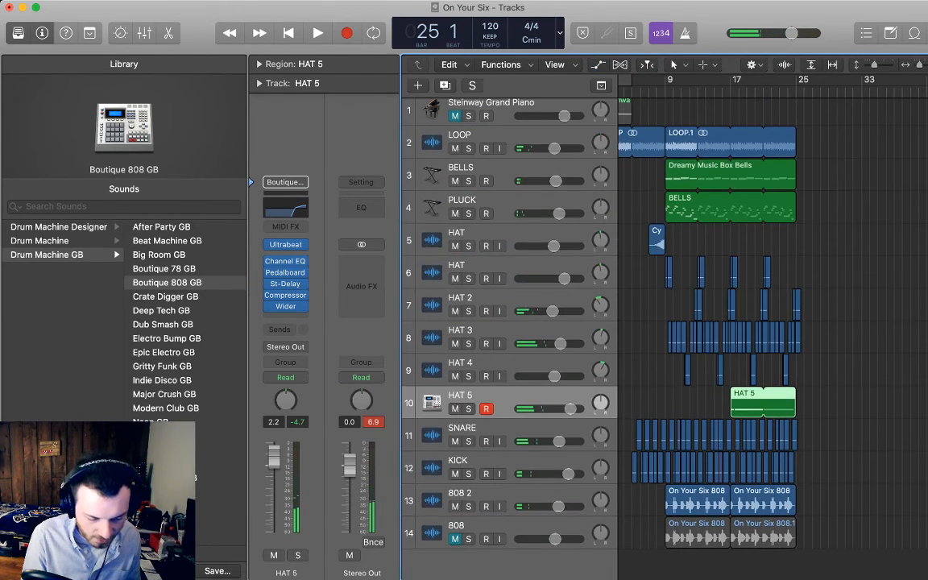
click(483, 364)
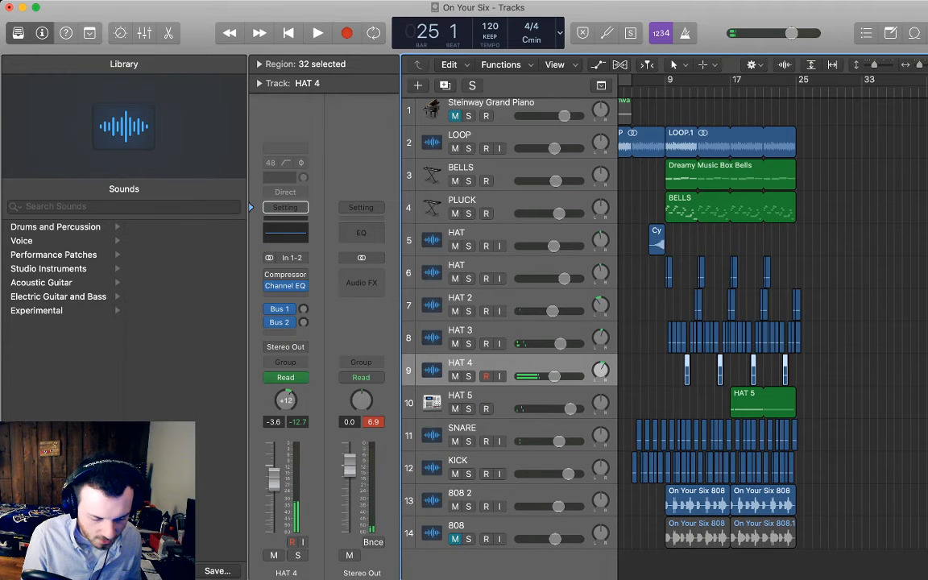
shift+click(484, 234)
drag(554, 246, 551, 245)
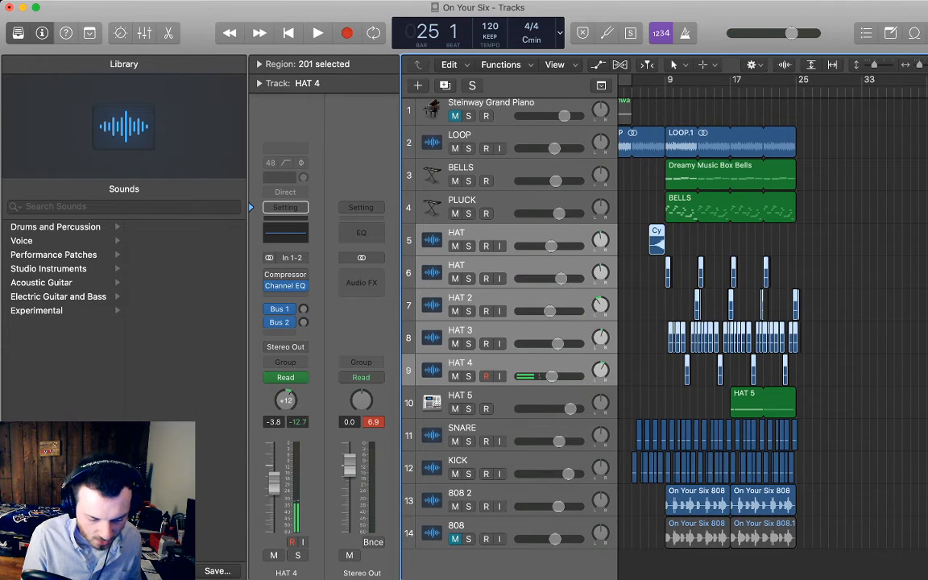
click(847, 355)
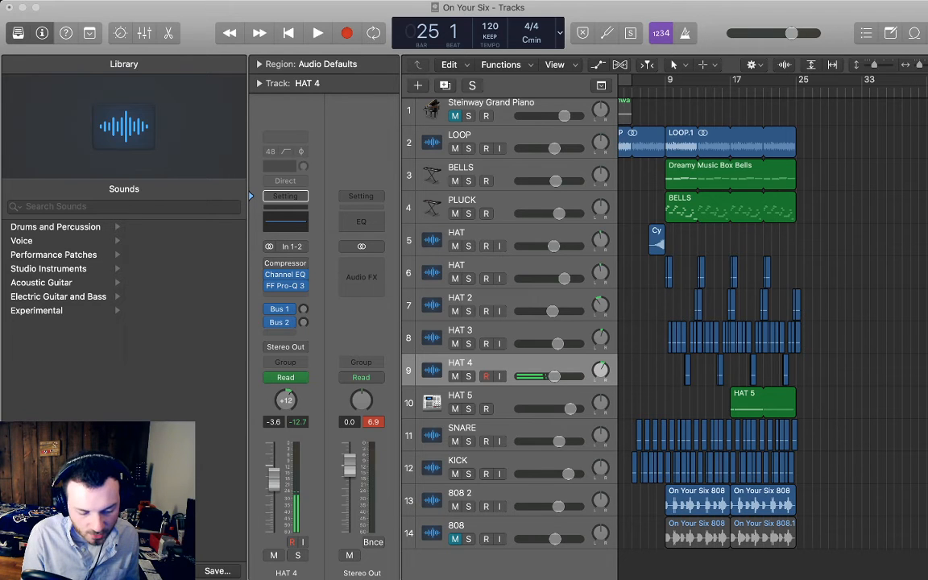
Listen to the beat through bars 19 and 20, then select the HAT 3 track
key(space)
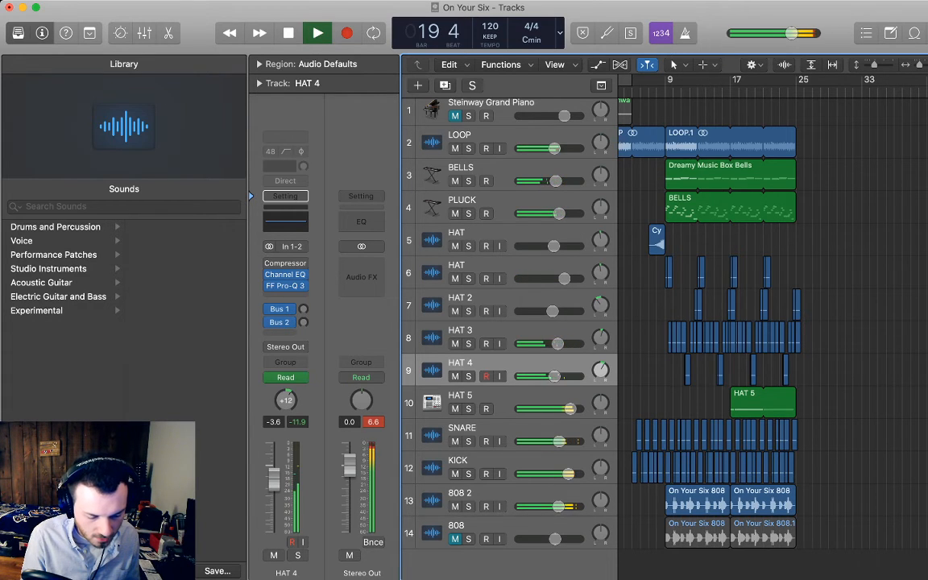
key(space)
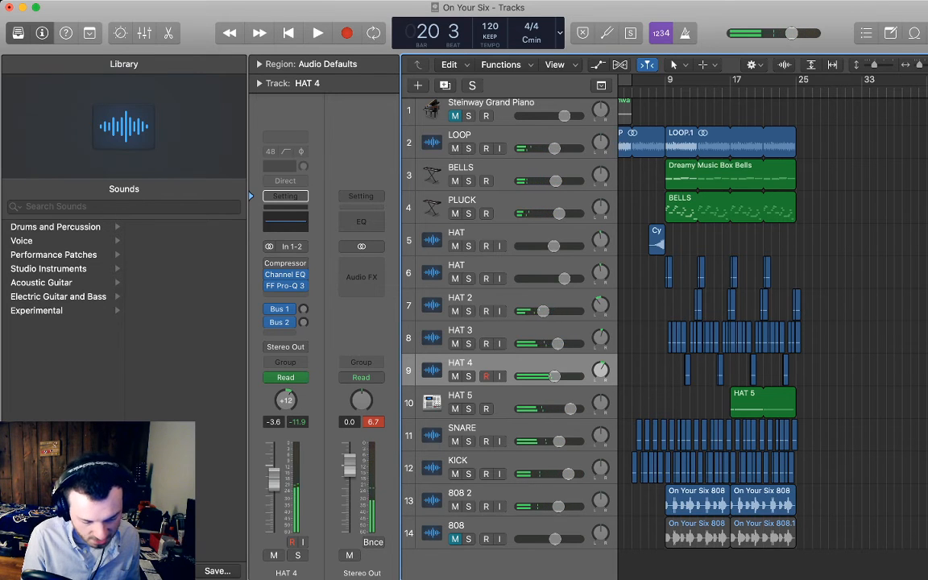
click(516, 330)
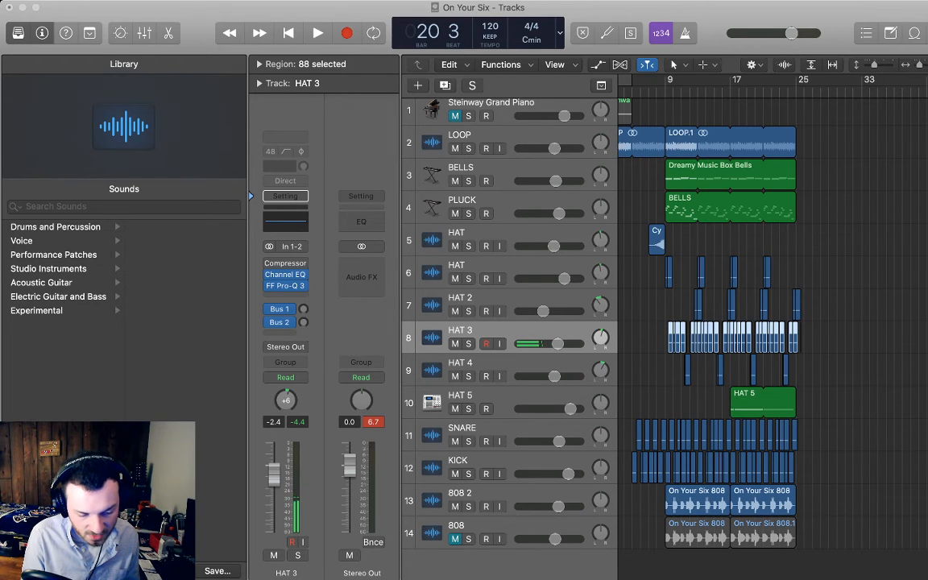
Listen to the beat through to bar 25 with the HAT 2 track selected, then replay it from bar 17
key(shift+space)
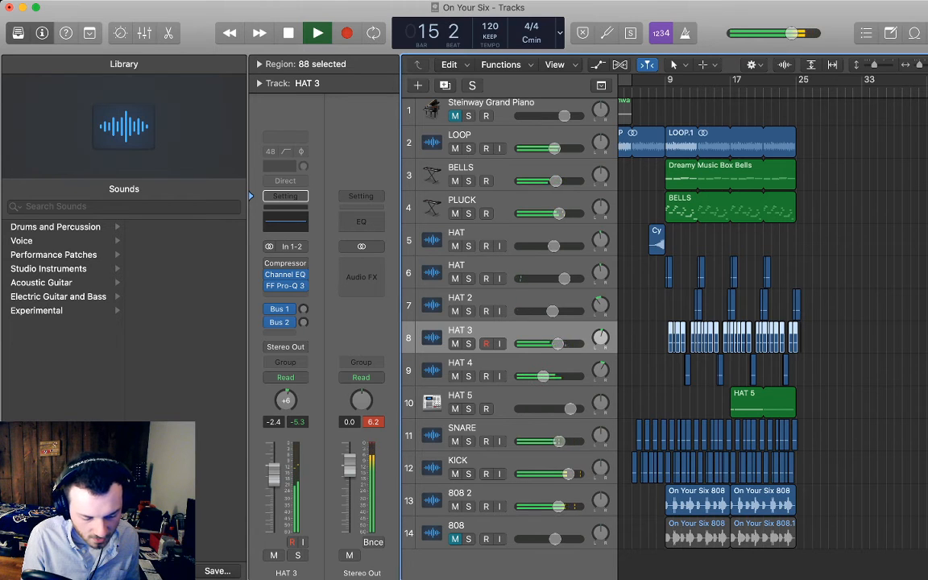
key(Up)
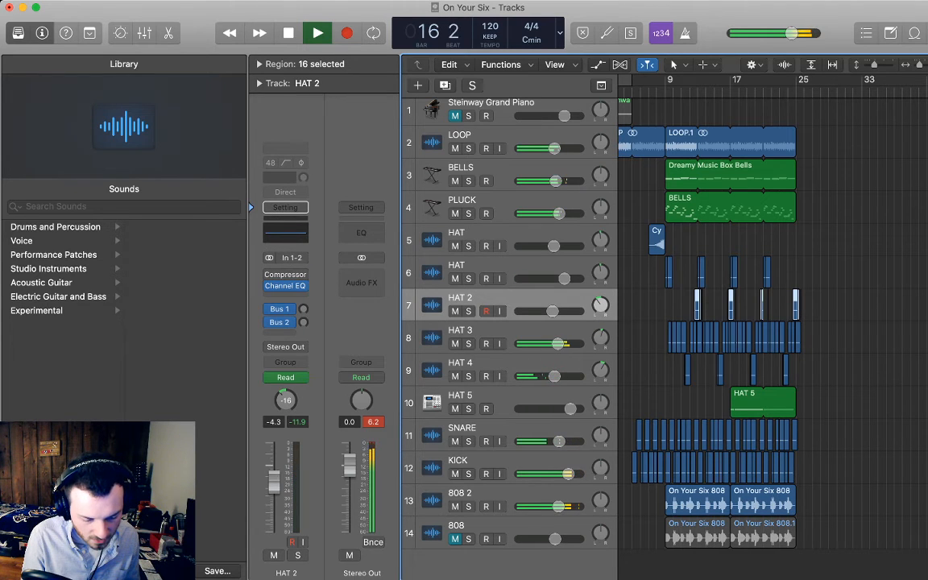
key(alt+shift+d)
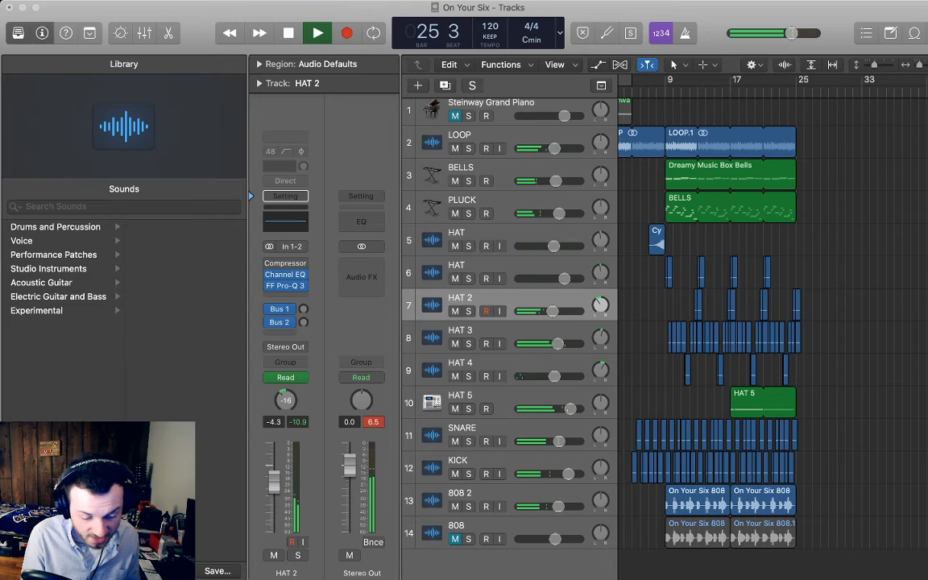
key(space)
click(731, 91)
key(space)
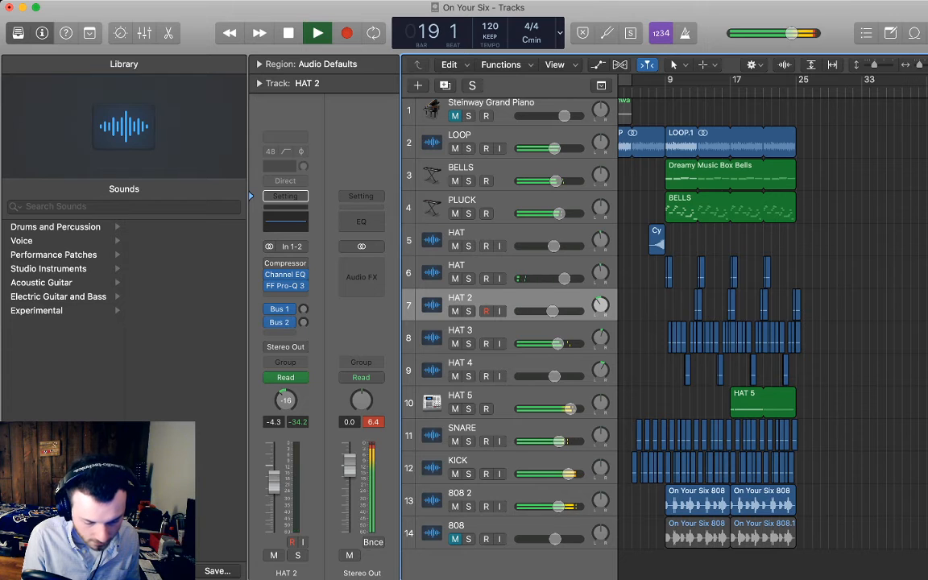
Stop playback and solo the HAT, HAT 2 and HAT 3 tracks
key(space)
key(ctrl+s)
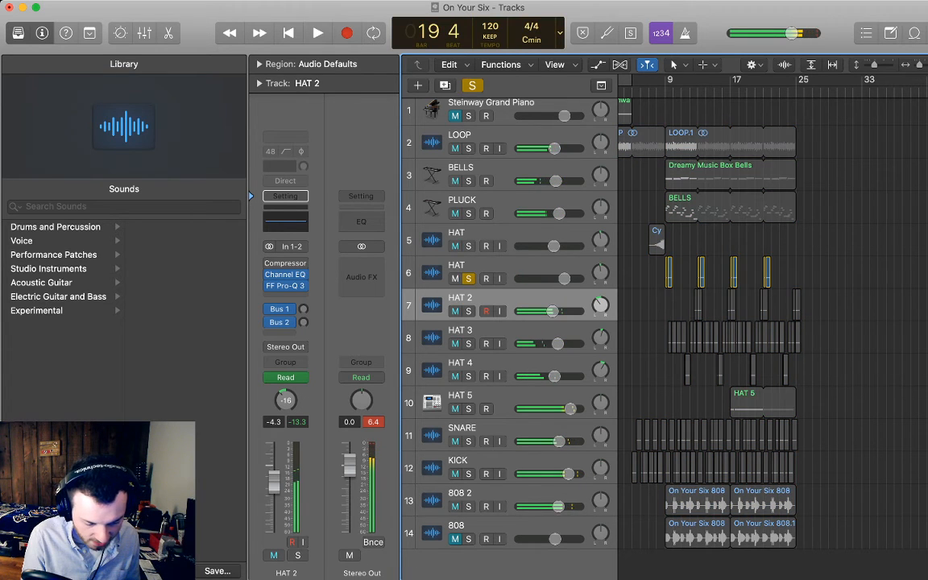
click(468, 311)
click(469, 344)
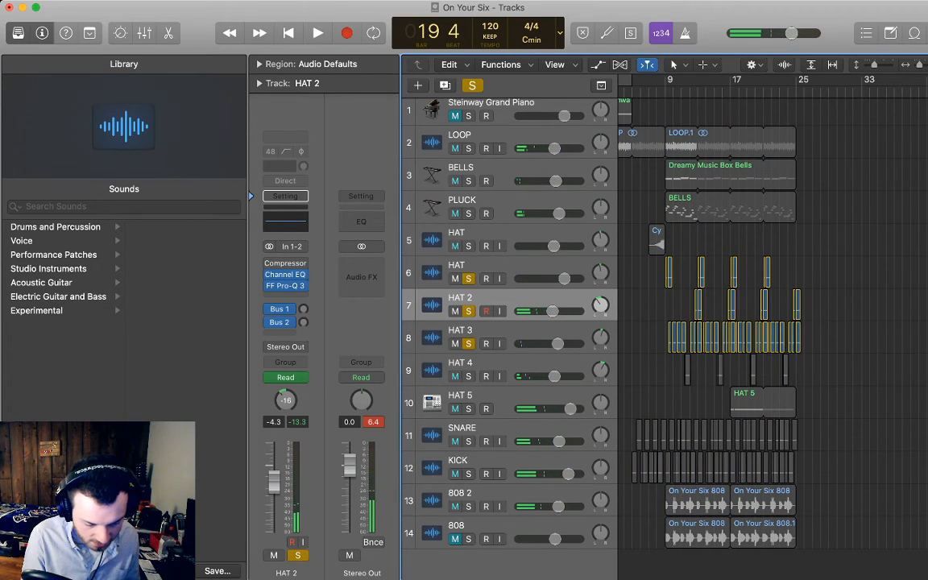
Rename the HAT track that holds the reverse vocal region as FX
double_click(457, 233)
text(FX)
key(Return)
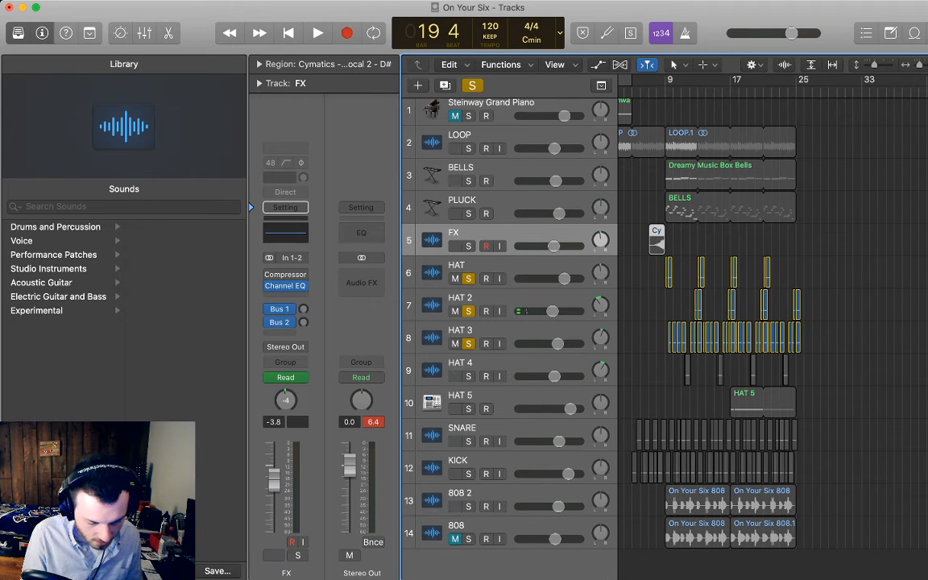
Add HAT 4 and HAT 5 to the soloed hats, select HAT 4 and listen through to bar 25
click(468, 377)
key(space)
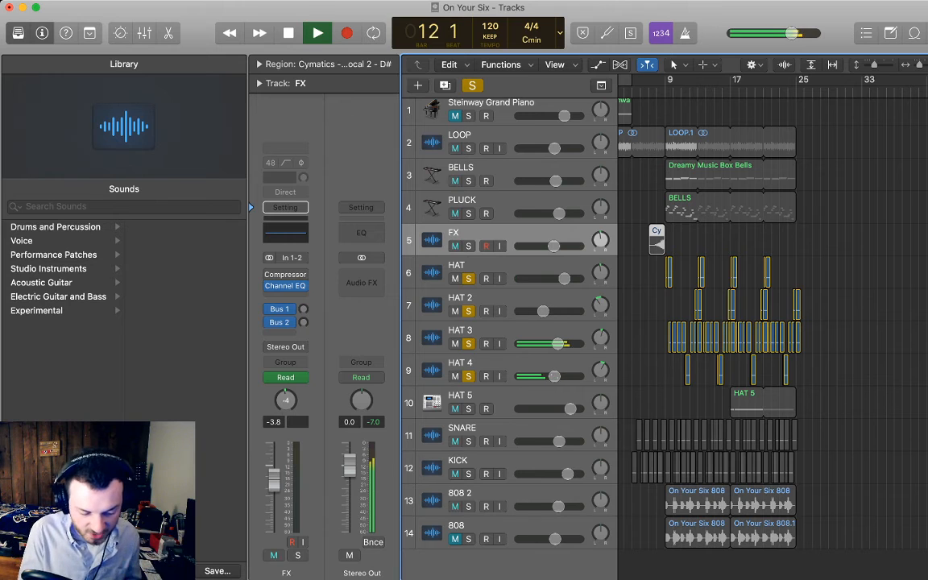
click(486, 364)
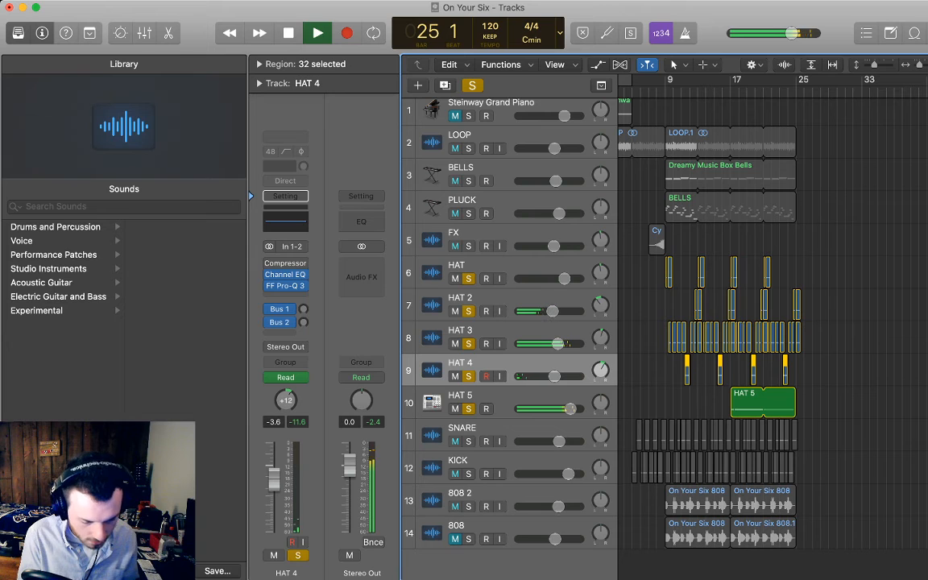
key(space)
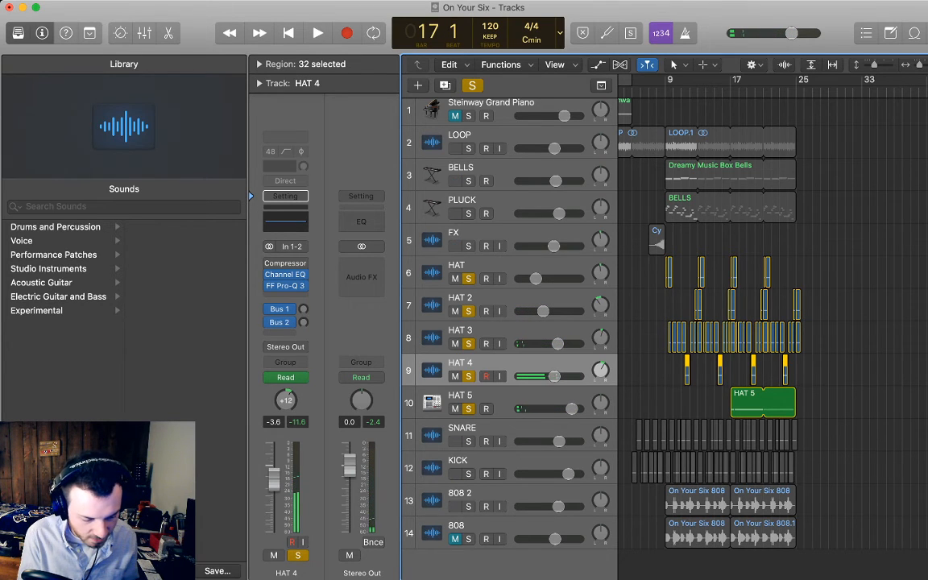
Select HAT 5, play the soloed hats from bar 17, then clear the solos and deselect the regions
key(Down)
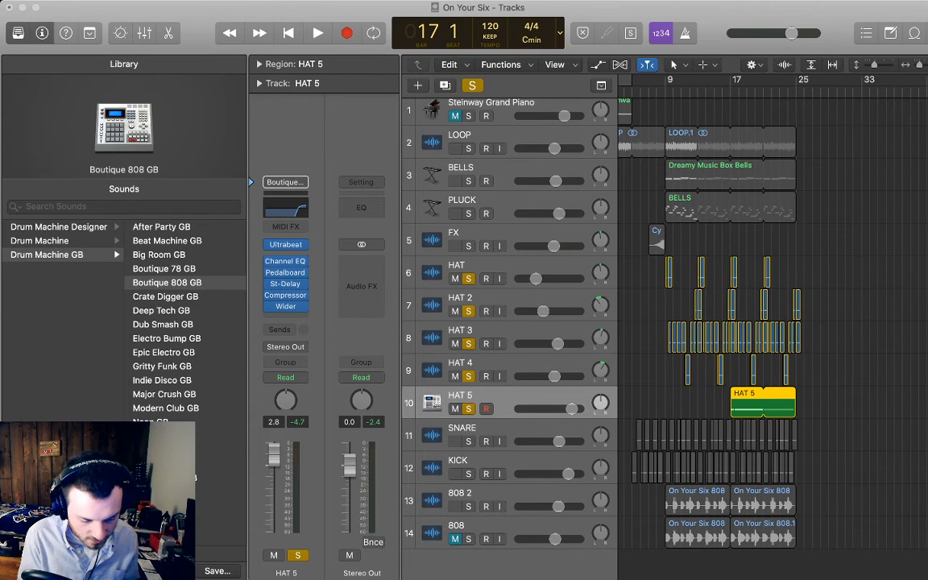
key(space)
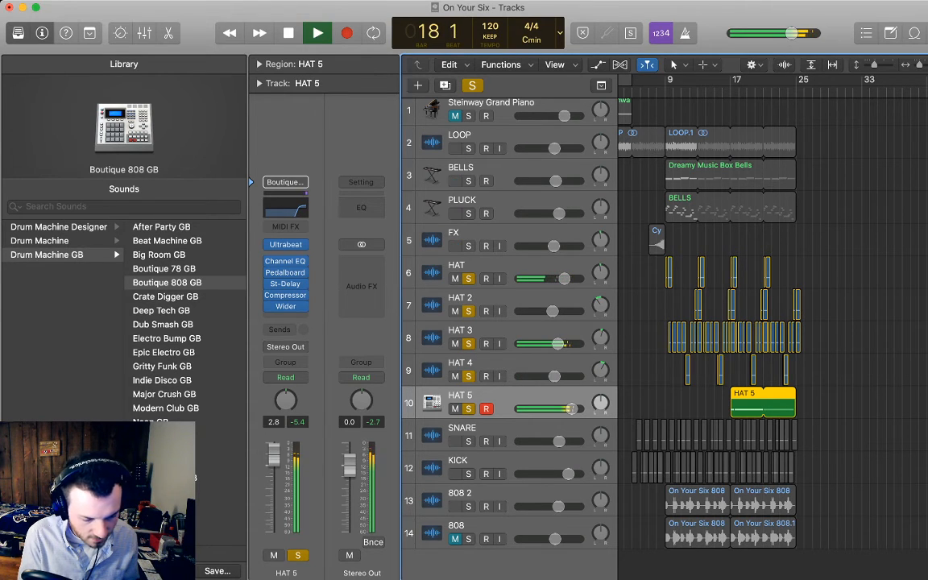
key(s)
key(alt+shift+d)
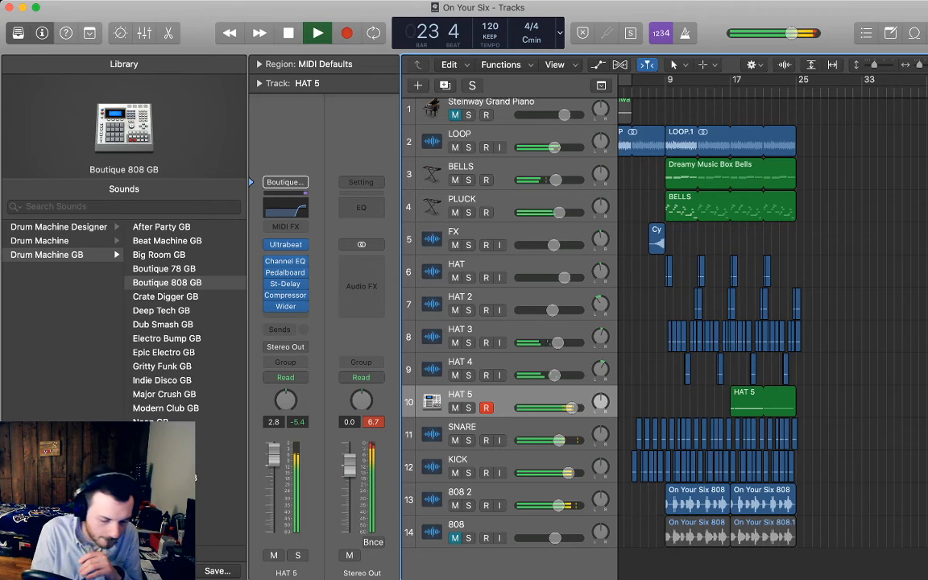
Play the beat from the start and slightly lower the 808 2 track's volume
scroll(725, 322, left, 2)
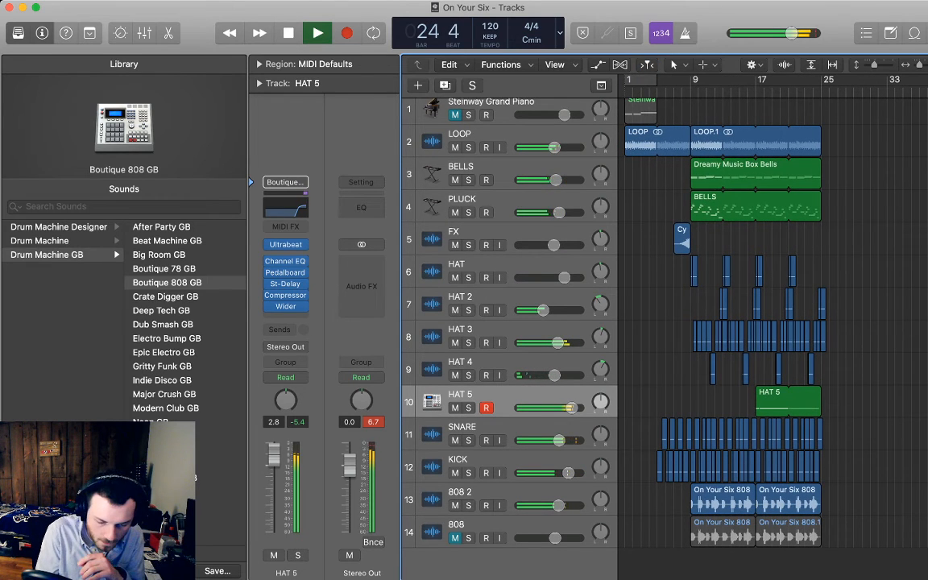
key(Return)
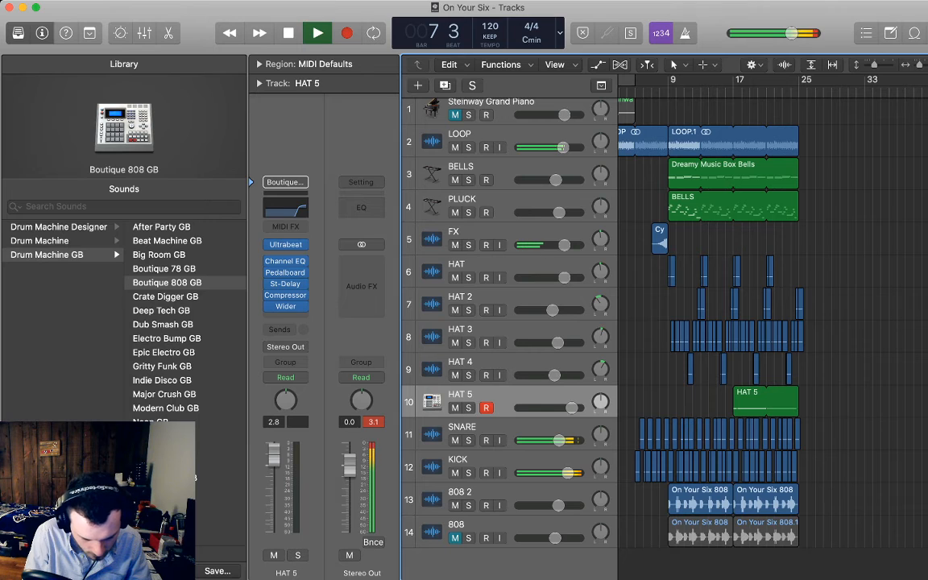
click(484, 525)
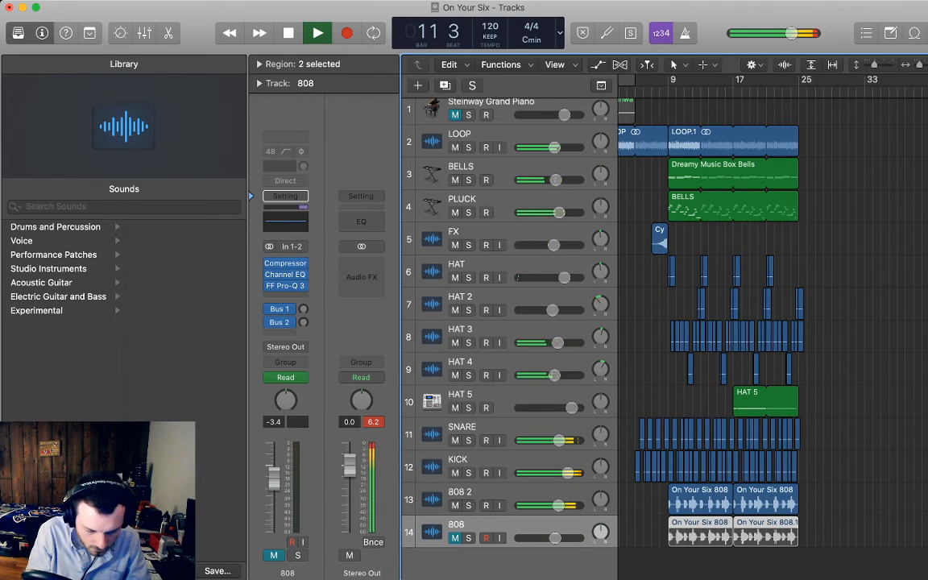
key(alt+shift+d)
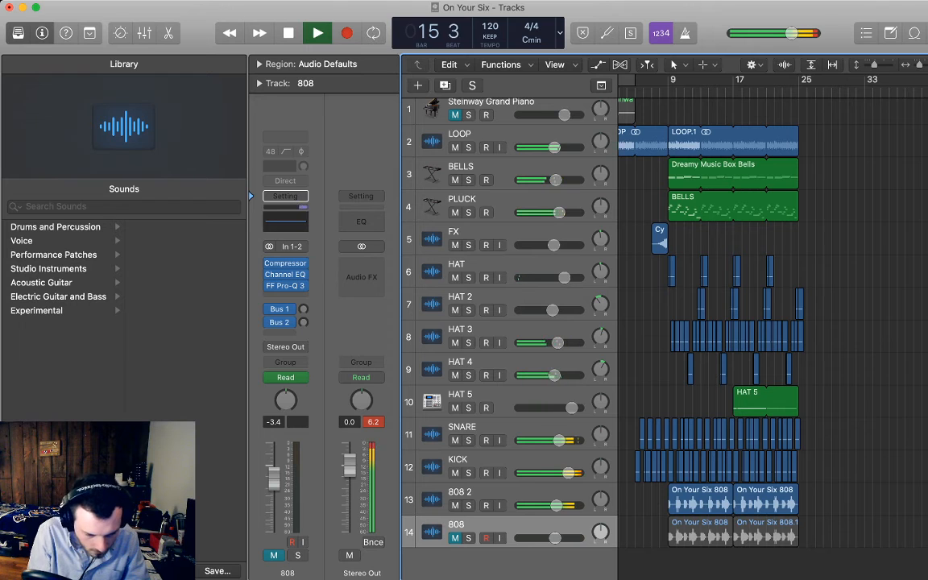
scroll(709, 322, up, 1)
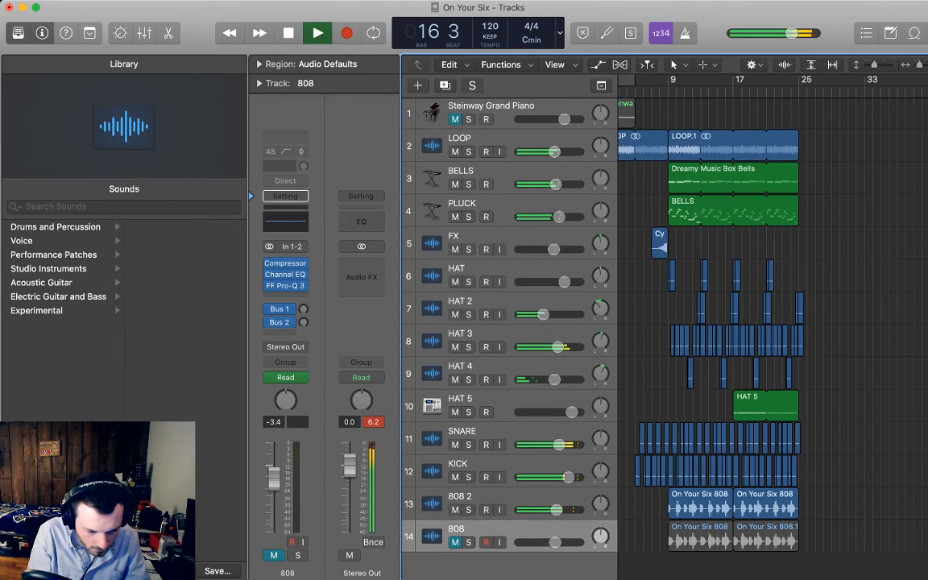
Select the LOOP track, listen to the beat through bar 24, then stop playback
click(492, 139)
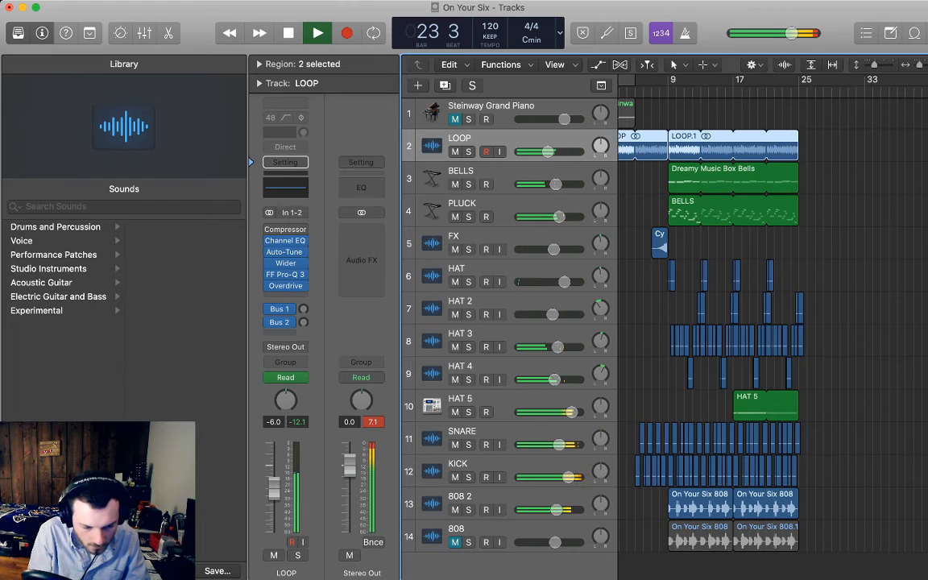
click(846, 193)
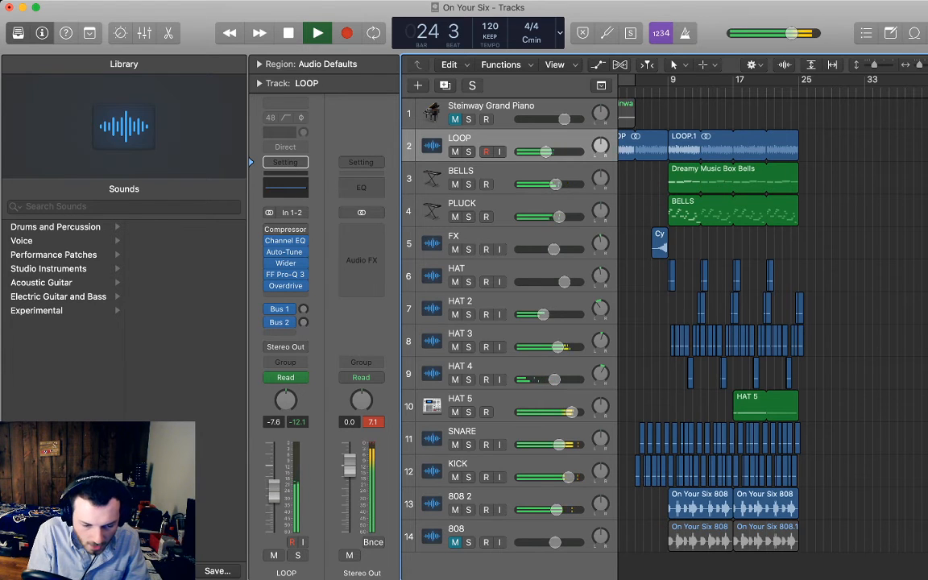
key(space)
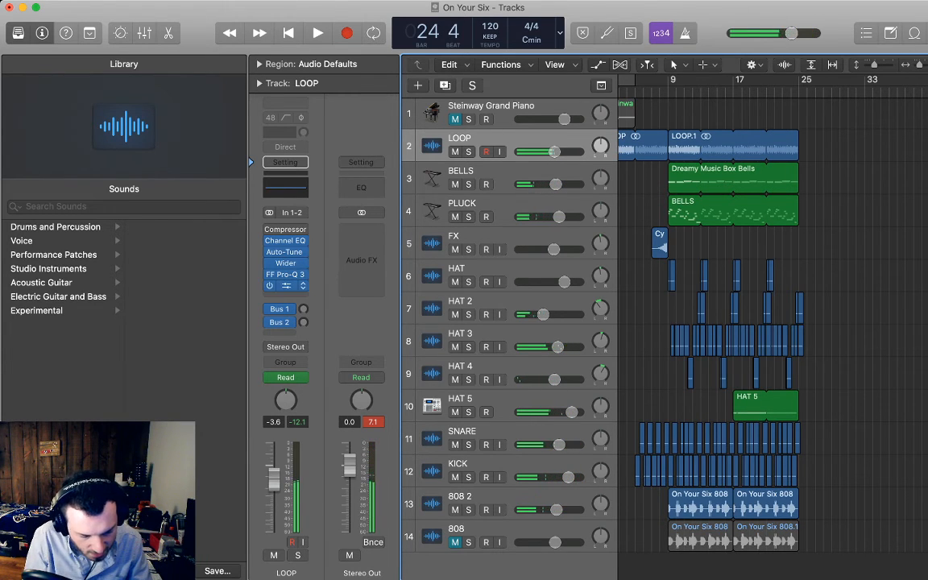
key(super+Tab)
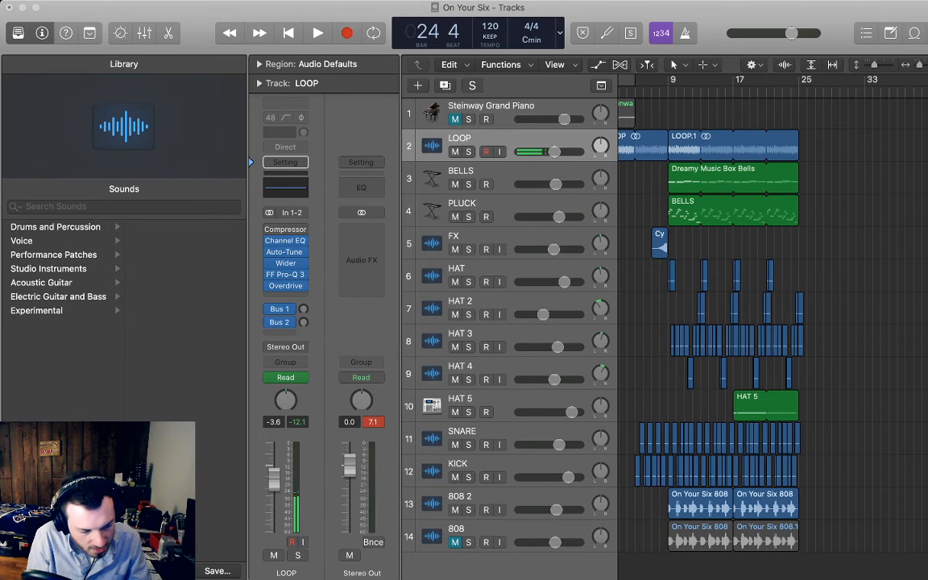
key(super+Tab)
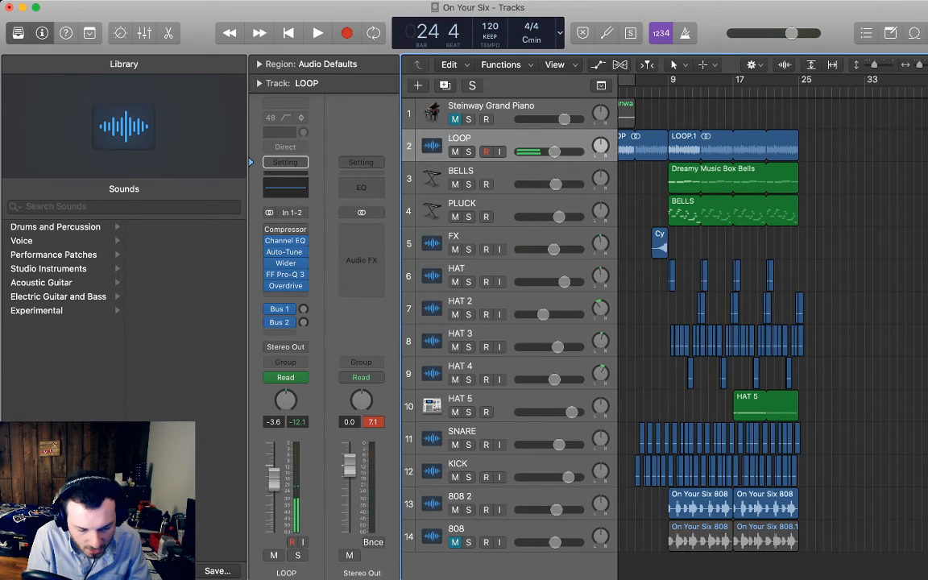
Solo the LOOP track and listen to it, then solo BELLS and PLUCK as well and play the three together
key(s)
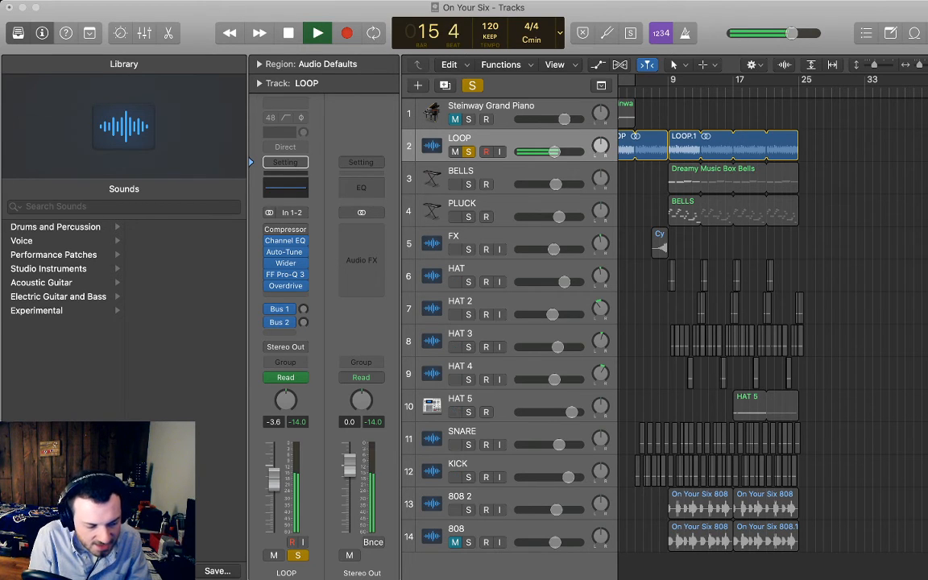
key(space)
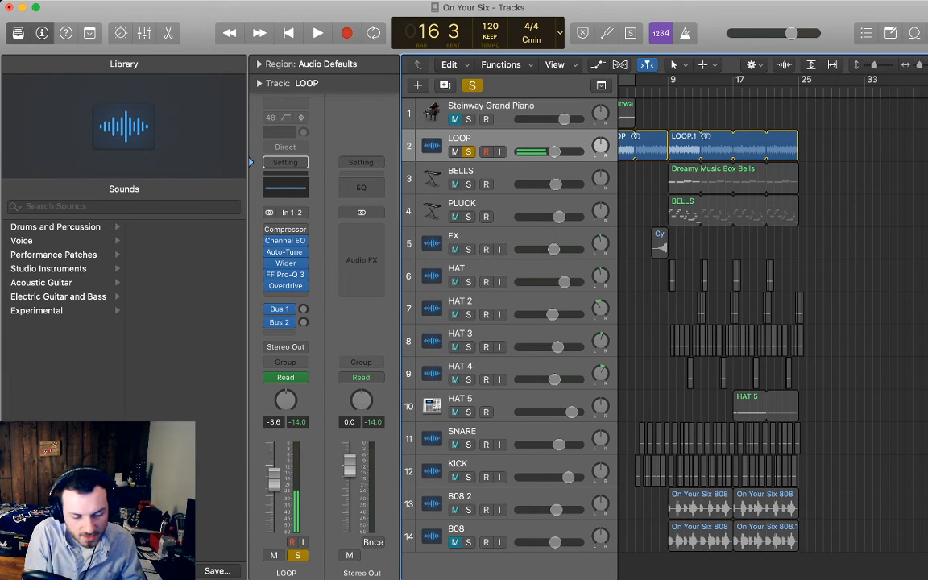
click(469, 185)
click(469, 217)
key(space)
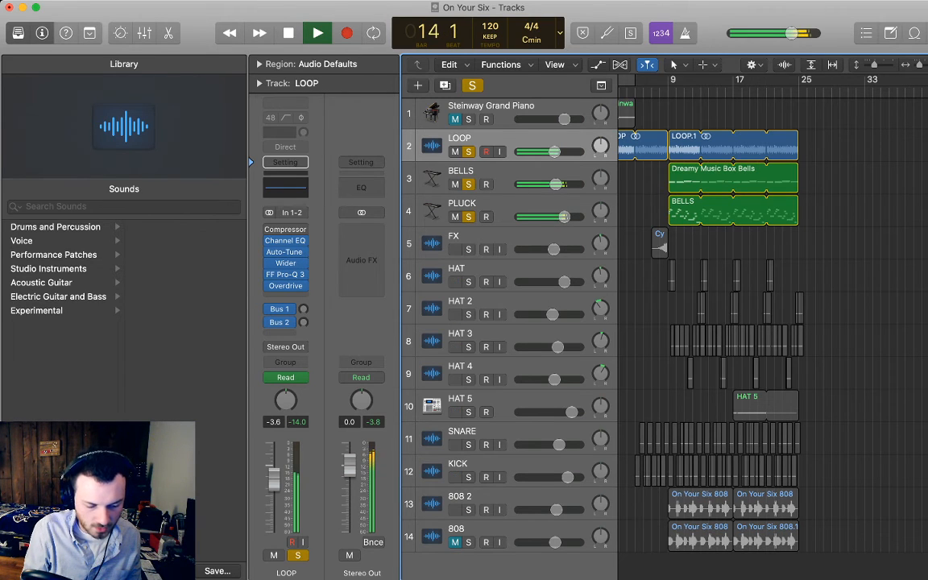
Lower the volume of the LOOP and BELLS tracks together during playback, bringing BELLS to -7.2 dB
shift+click(516, 172)
drag(556, 184, 551, 185)
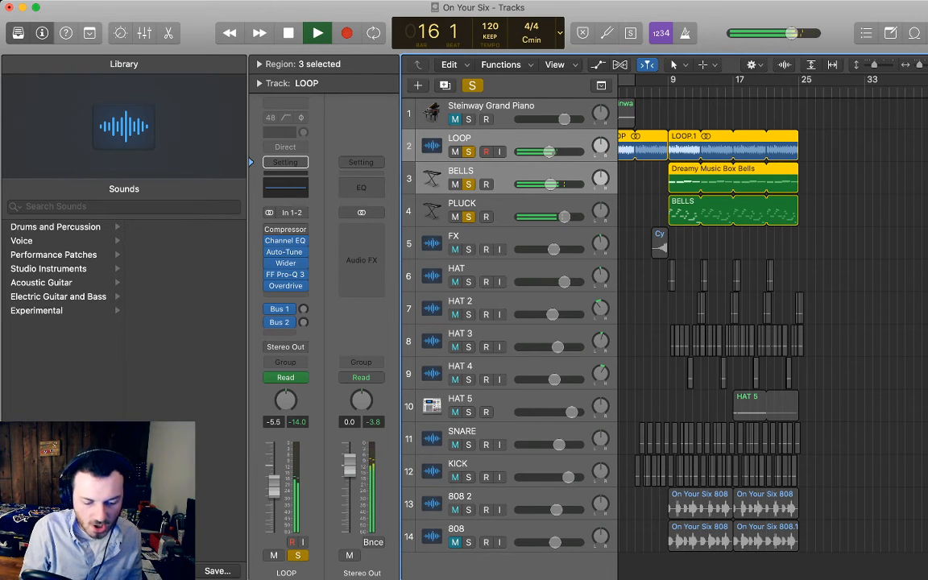
click(859, 187)
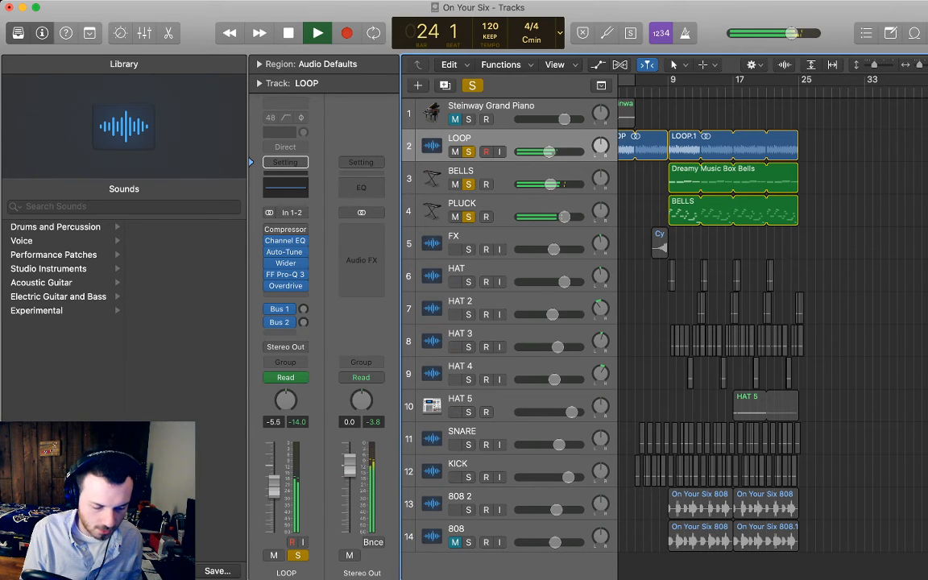
key(Down)
key(shift+Up)
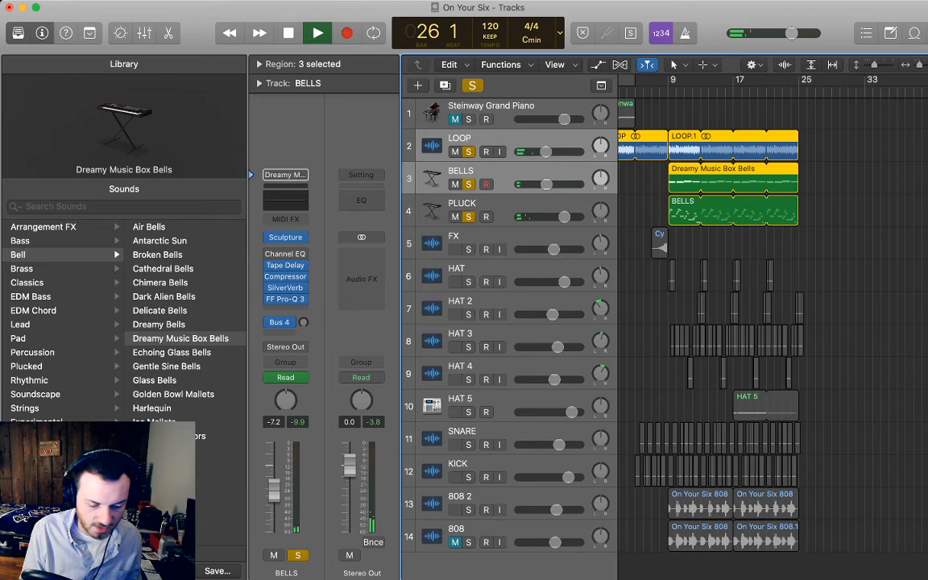
key(space)
Open the PLUCK track's BELLS region in the Piano Roll and audition its opening notes one by one
key(Down)
key(p)
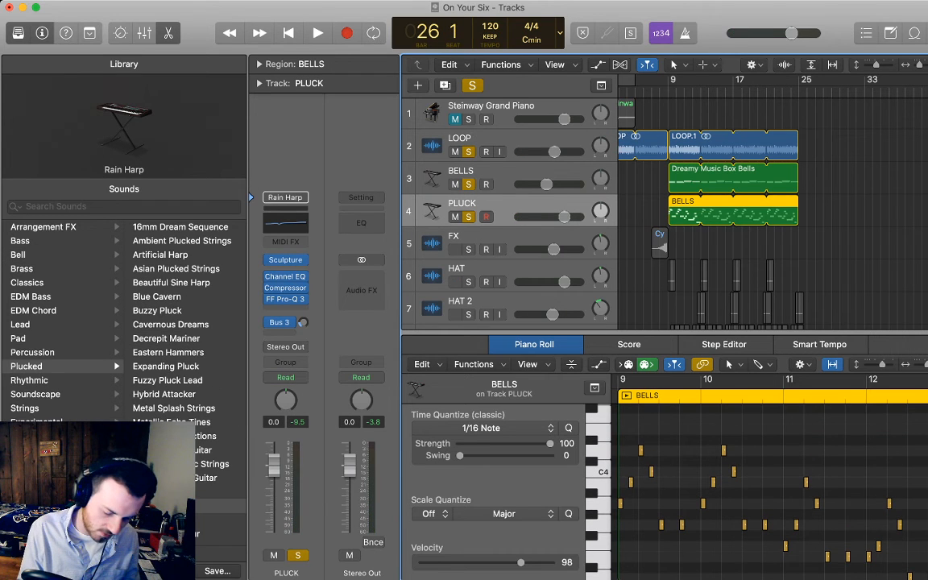
key(Right)
key(Right)
key(Right)
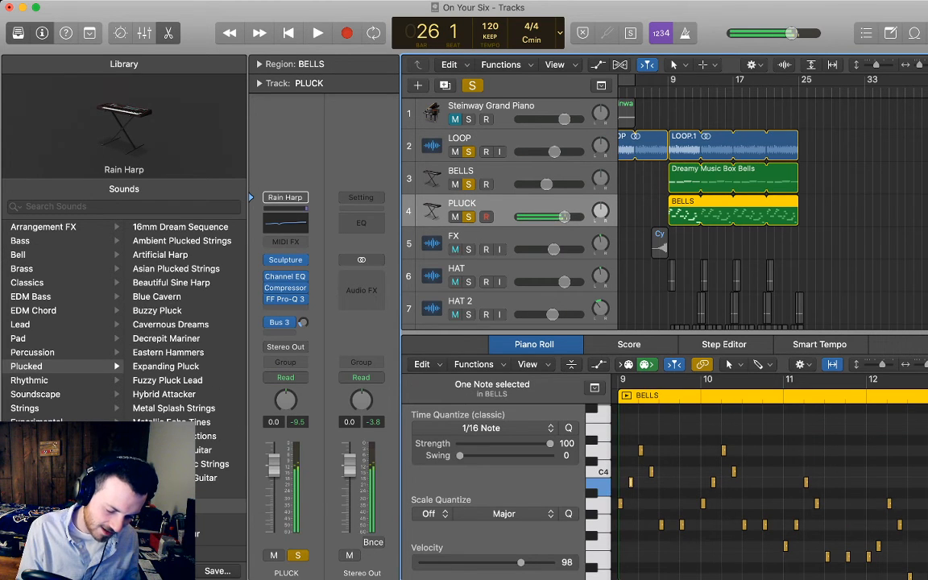
key(Right)
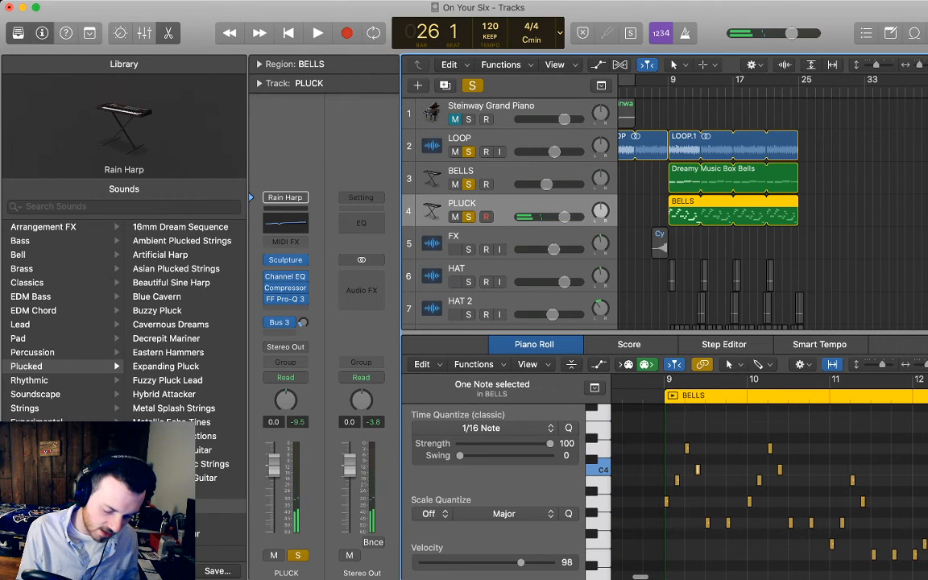
Lower the first PLUCK note at bar 9 by one semitone
click(666, 502)
drag(666, 502, 667, 512)
scroll(666, 512, down, 3)
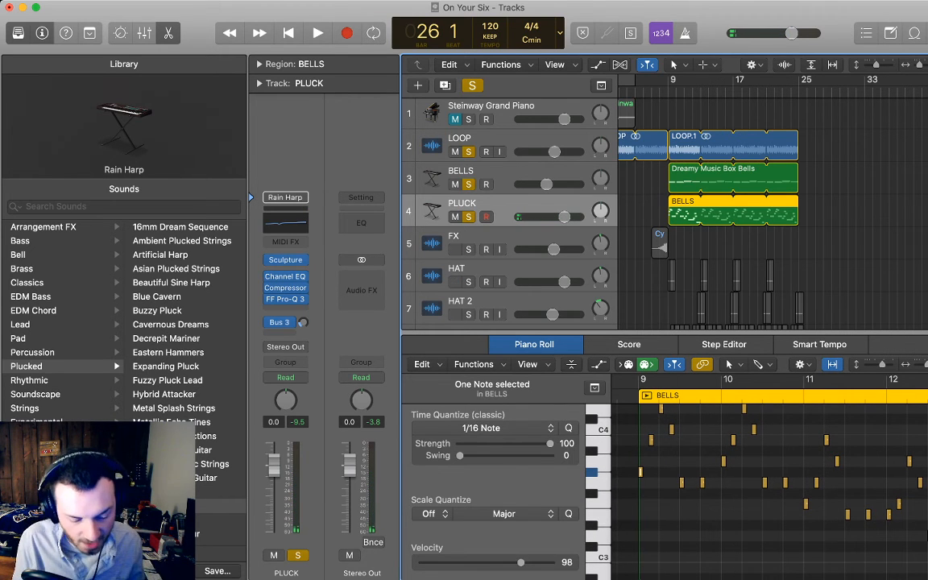
scroll(765, 476, right, 1)
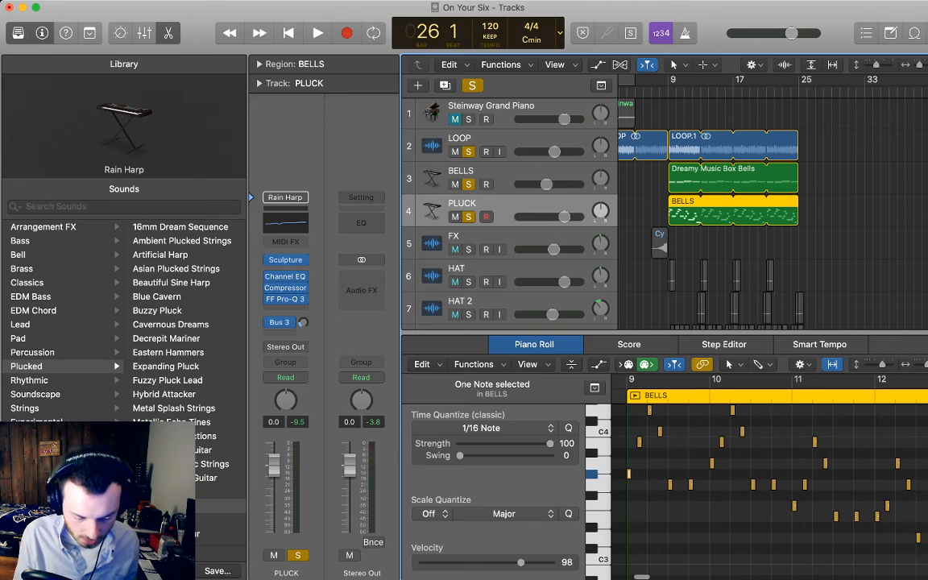
scroll(766, 475, up, 1)
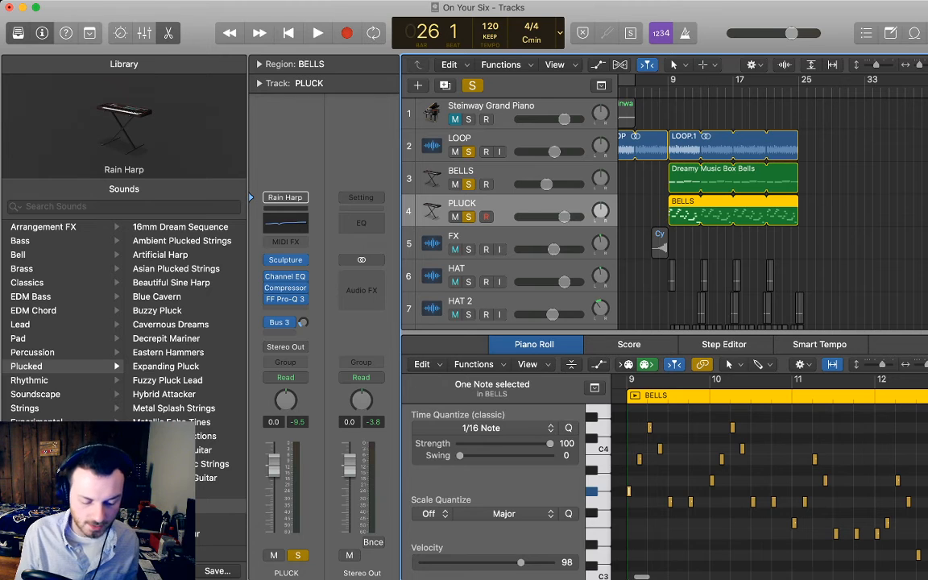
Audition the PLUCK melody's notes one by one through bars 9 and 10 in the Piano Roll
scroll(765, 467, right, 3)
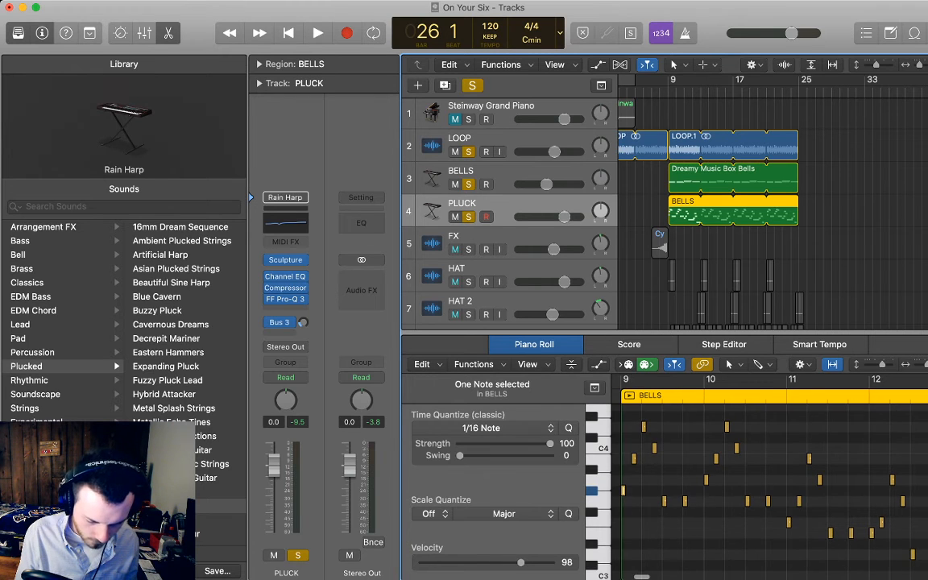
scroll(765, 467, left, 3)
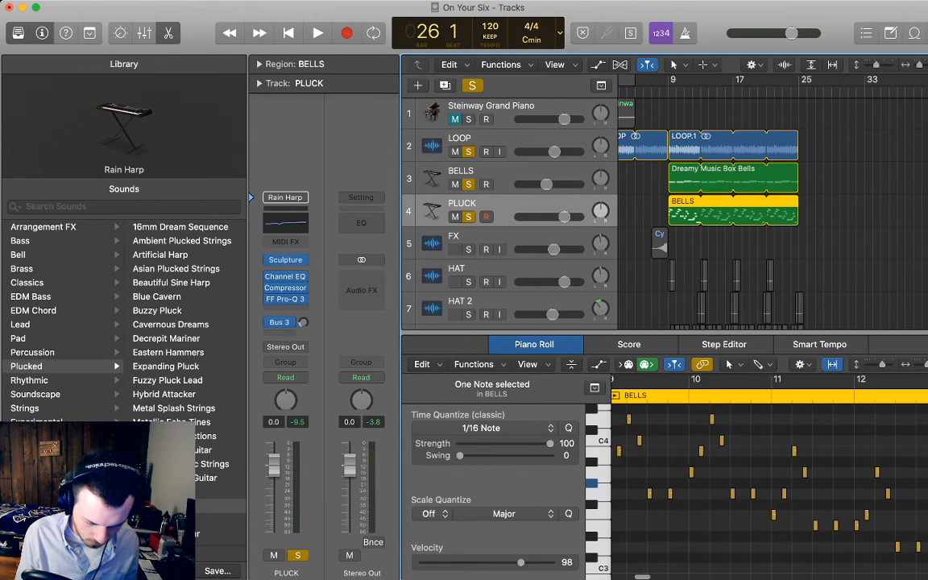
scroll(765, 468, right, 2)
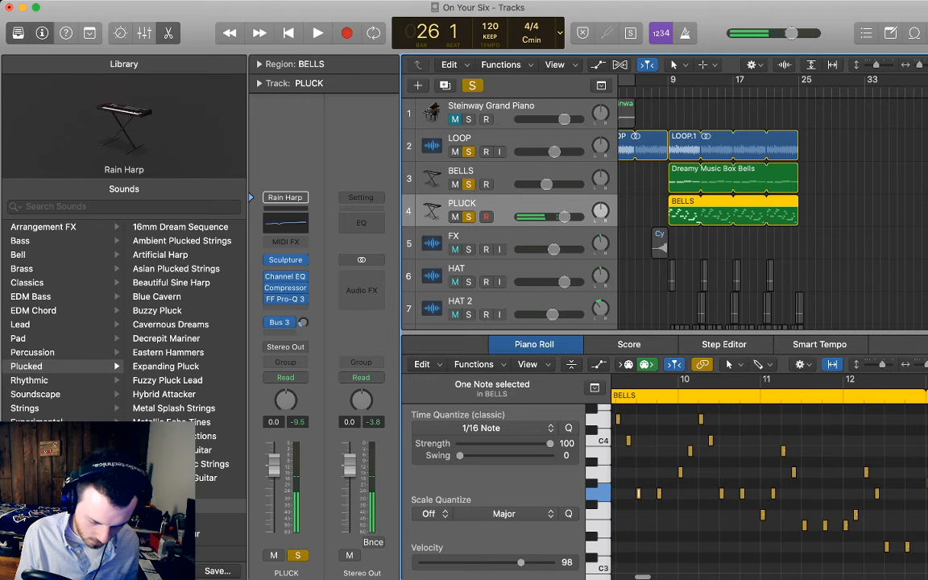
scroll(766, 467, left, 2)
scroll(765, 467, up, 1)
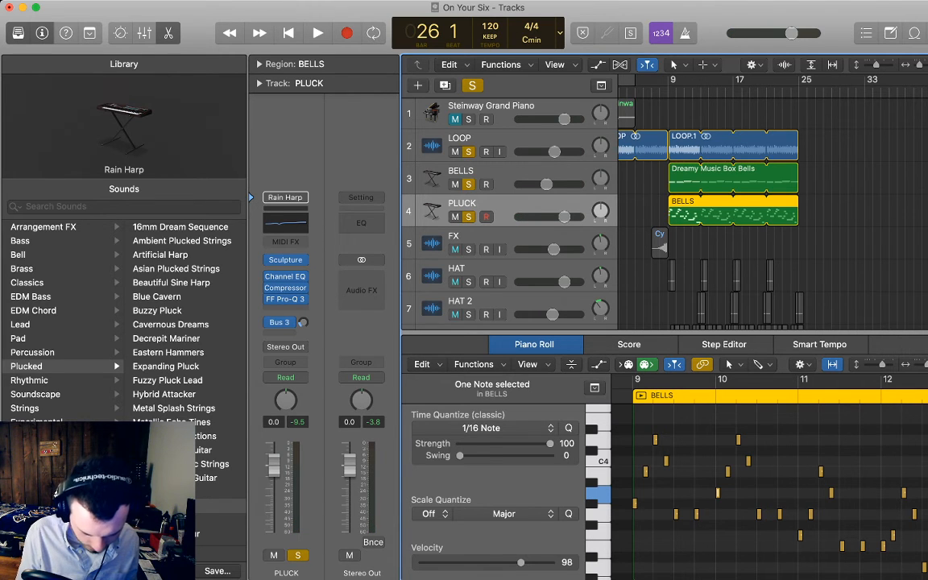
scroll(766, 468, right, 3)
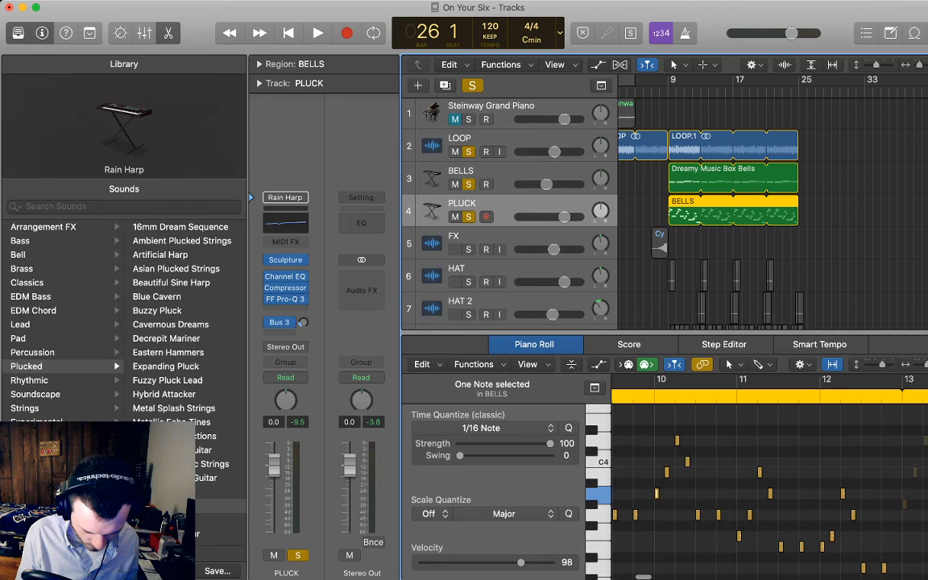
click(677, 441)
scroll(677, 441, right, 1)
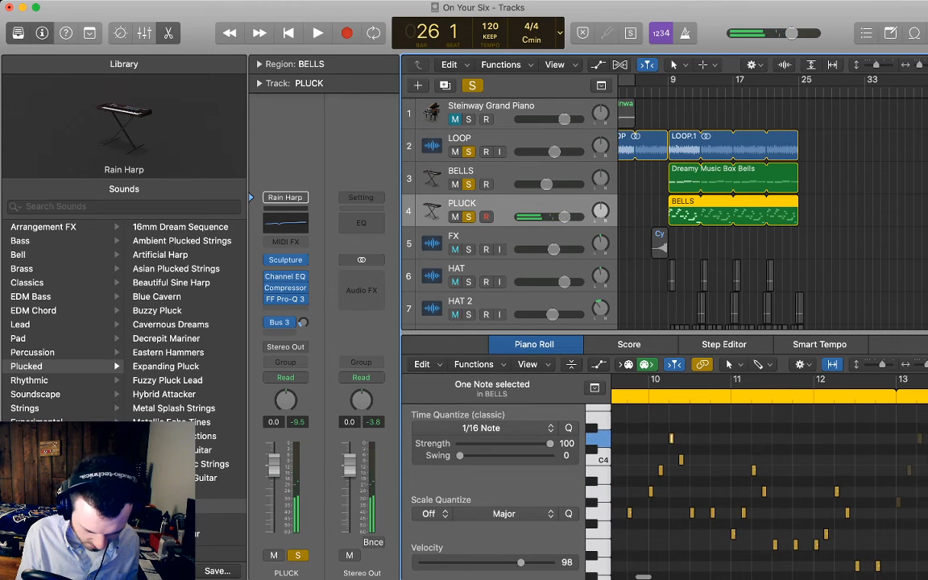
click(629, 512)
scroll(629, 513, left, 1)
Lower the first note of bar 10 and the same-pitch notes in bars 11 and 12 by one semitone each
click(667, 491)
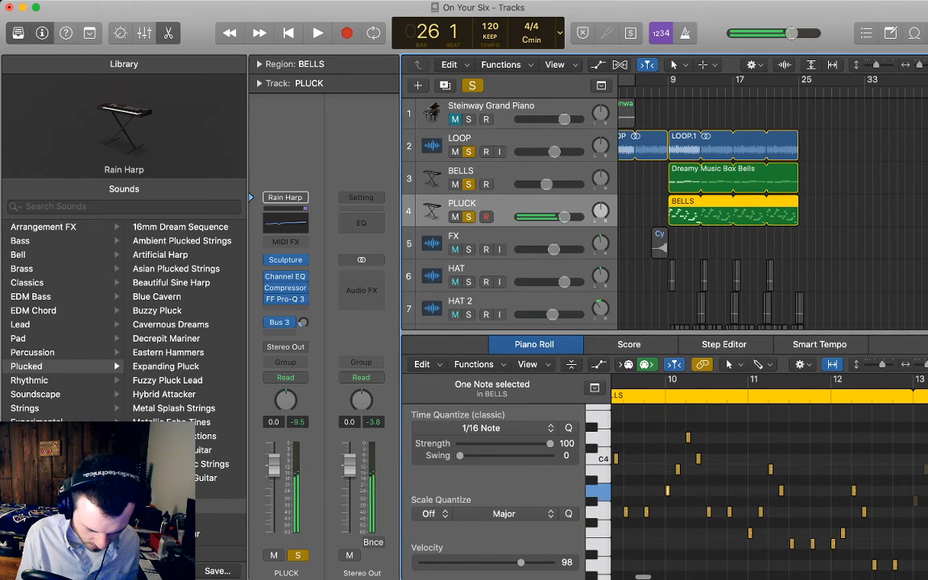
key(alt+Down)
scroll(766, 467, right, 1)
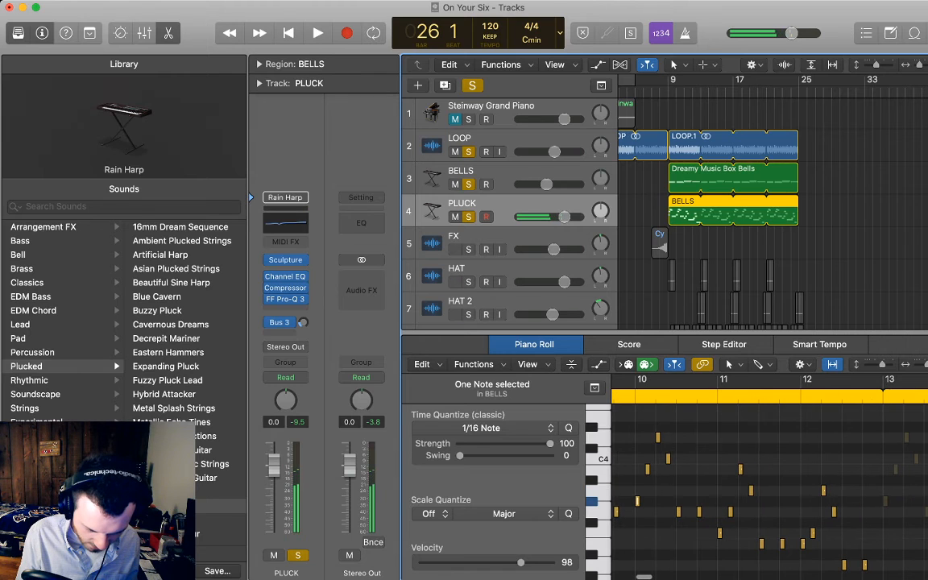
drag(752, 491, 751, 501)
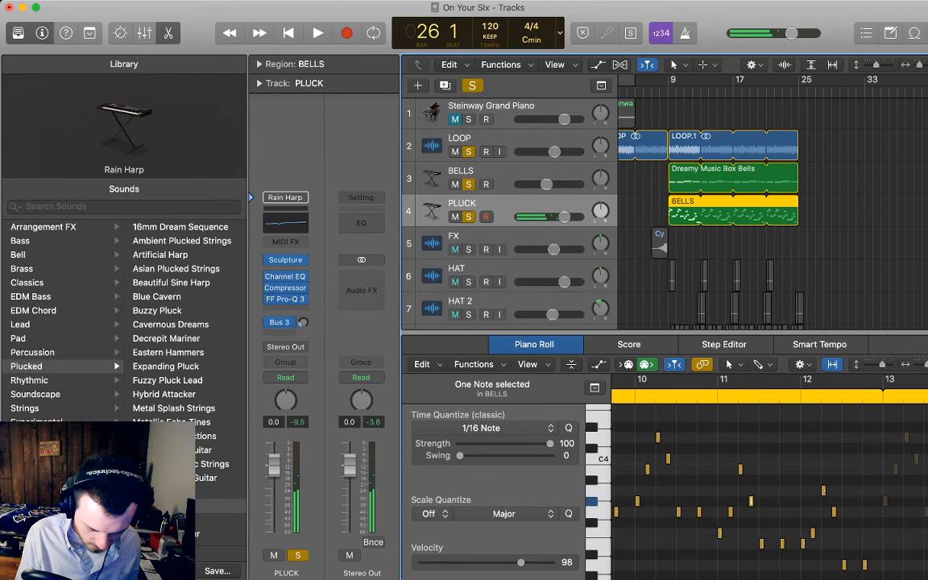
drag(824, 490, 824, 500)
Lower the three repeated low notes in the second half of bar 11 by one semitone together, then deselect them
scroll(766, 483, down, 3)
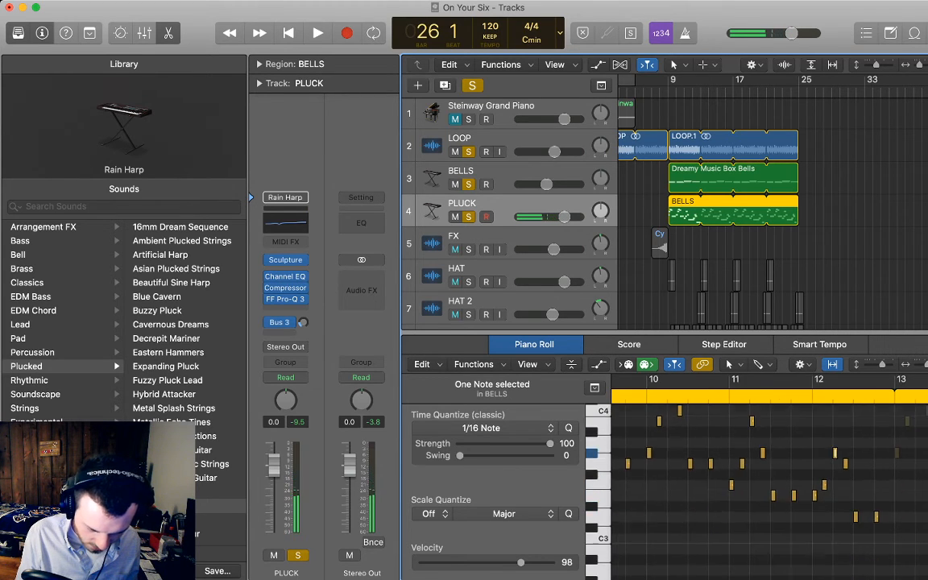
drag(758, 494, 824, 505)
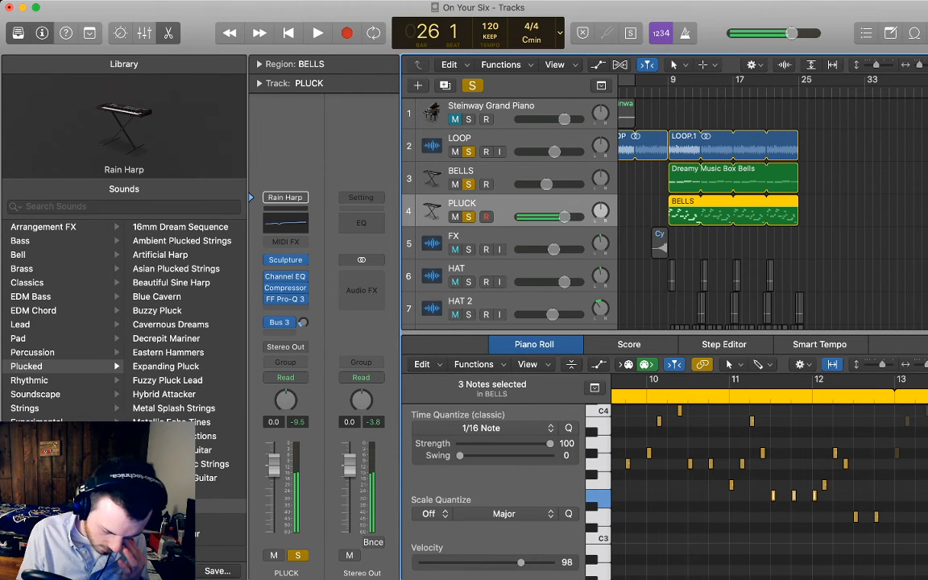
key(alt+Down)
click(834, 516)
scroll(806, 500, right, 4)
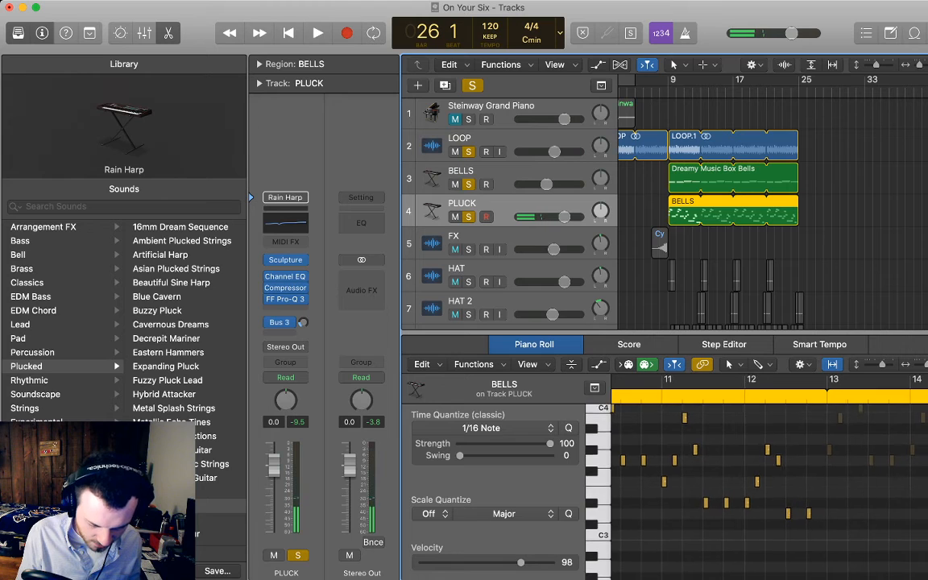
Audition the PLUCK notes in bars 11 and 12, then briefly play the PLUCK region alone from bar 9
scroll(806, 500, right, 1)
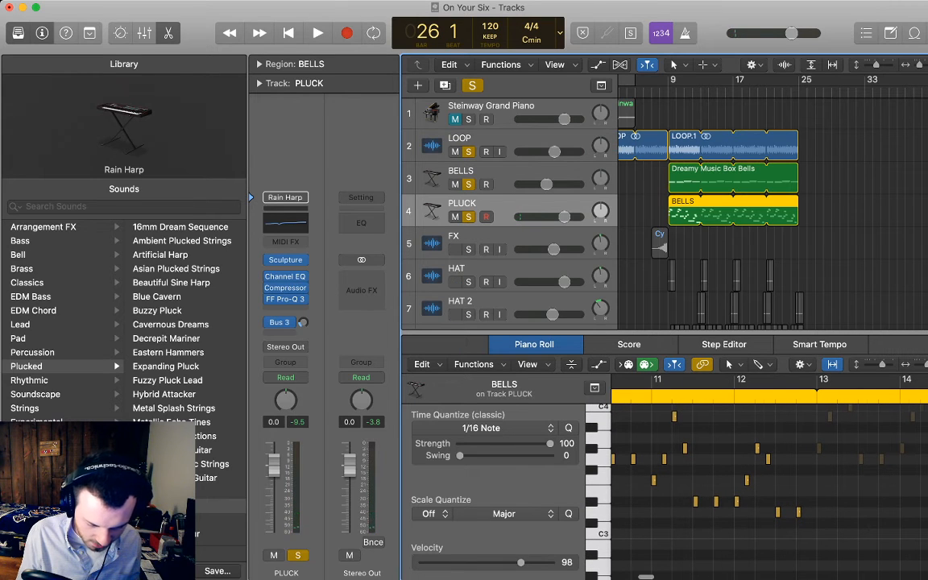
scroll(735, 484, right, 1)
click(732, 481)
scroll(735, 483, up, 1)
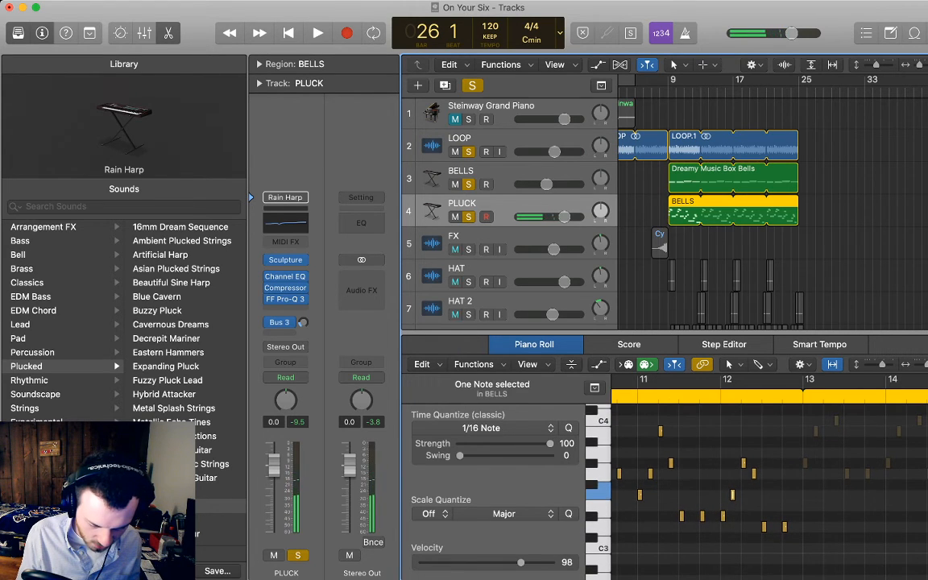
click(774, 488)
click(744, 464)
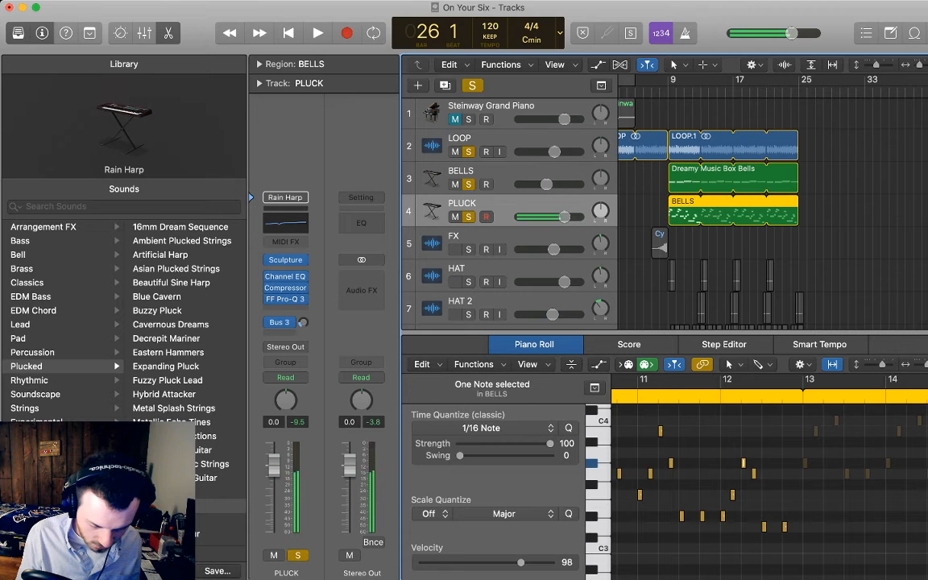
scroll(769, 483, left, 5)
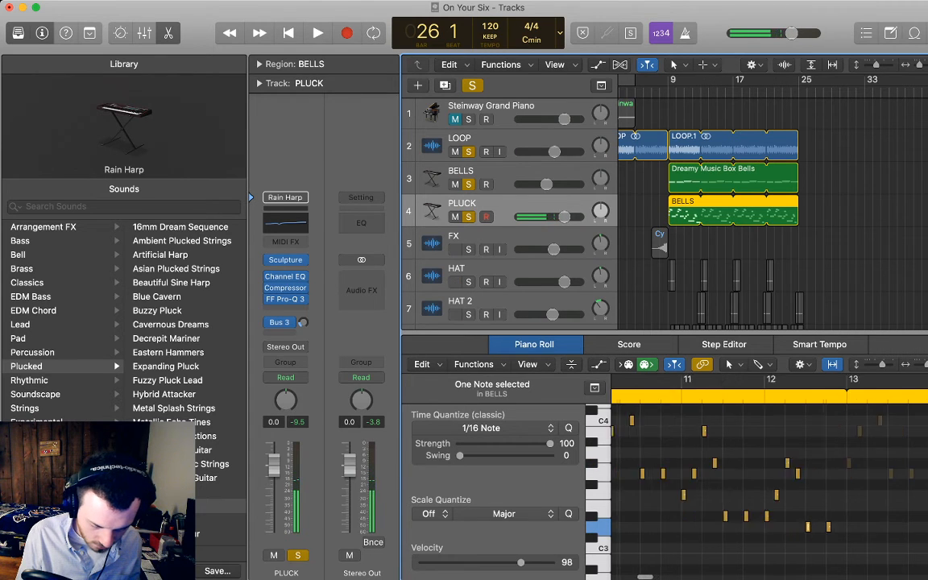
scroll(770, 484, up, 3)
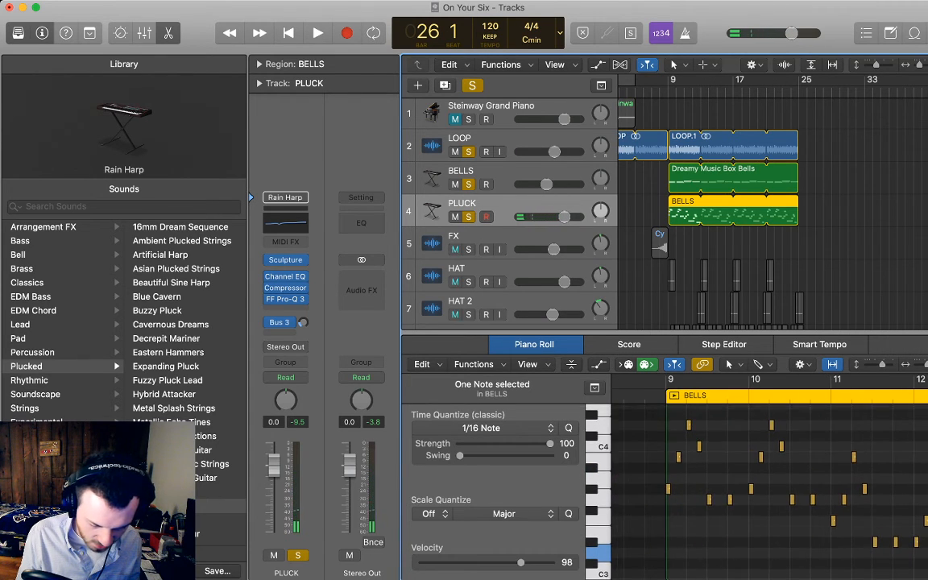
key(alt+space)
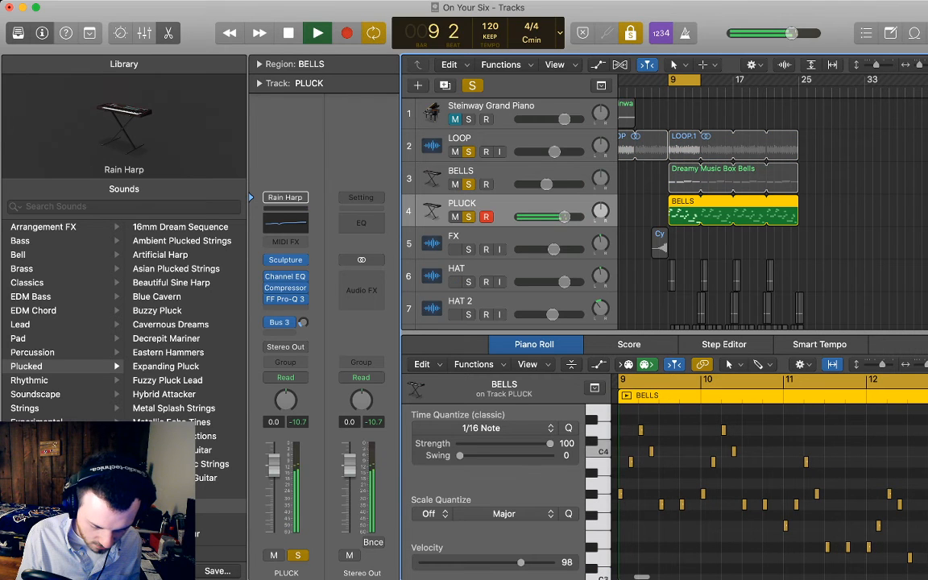
key(space)
Lower the second note of bar 9 and the second note of bar 10 together by one semitone
scroll(770, 483, left, 8)
scroll(770, 484, left, 15)
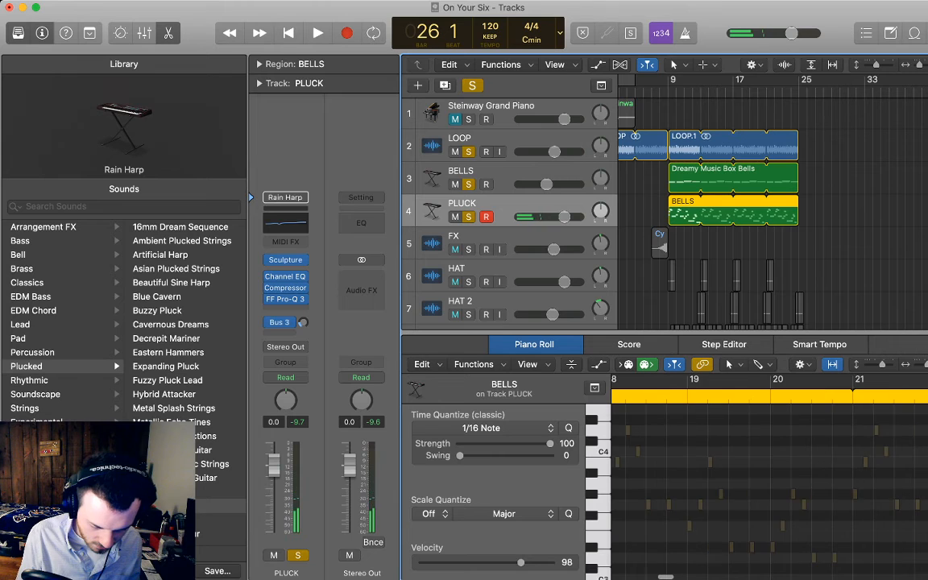
scroll(769, 483, left, 2)
scroll(770, 484, right, 3)
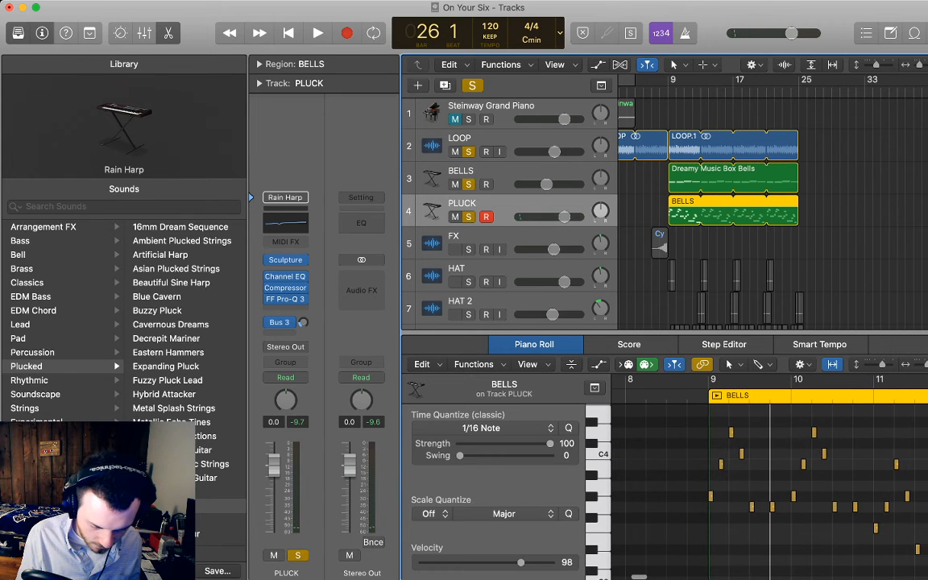
click(742, 455)
key(Left)
key(Left)
drag(719, 471, 818, 460)
key(alt+Down)
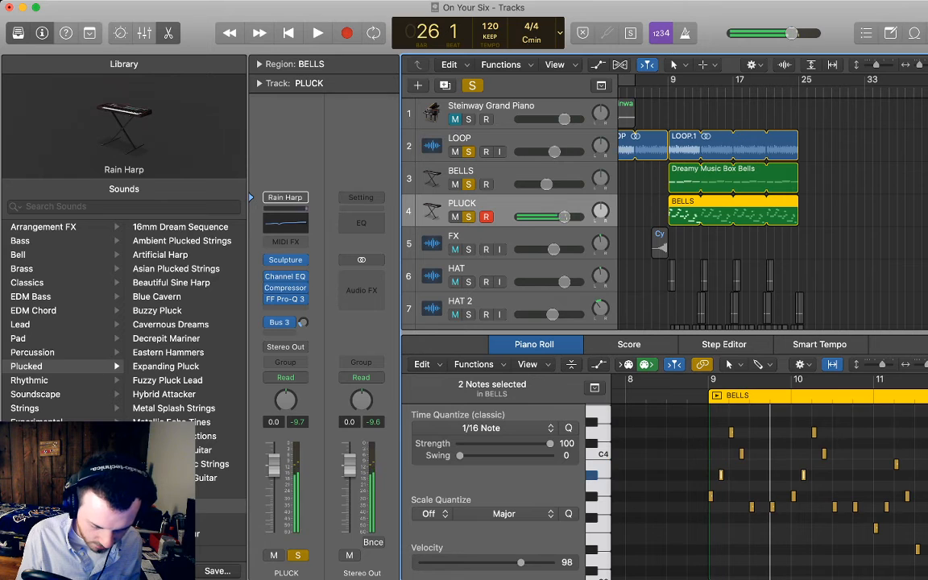
Play the PLUCK region alone from bar 9, then start playback of the soloed LOOP, BELLS and PLUCK tracks together
key(alt+space)
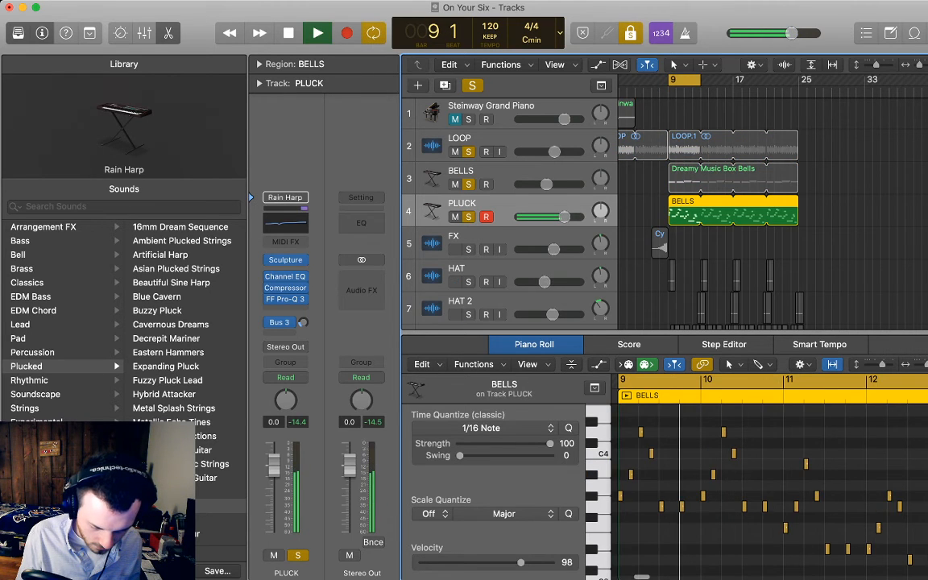
scroll(818, 460, right, 1)
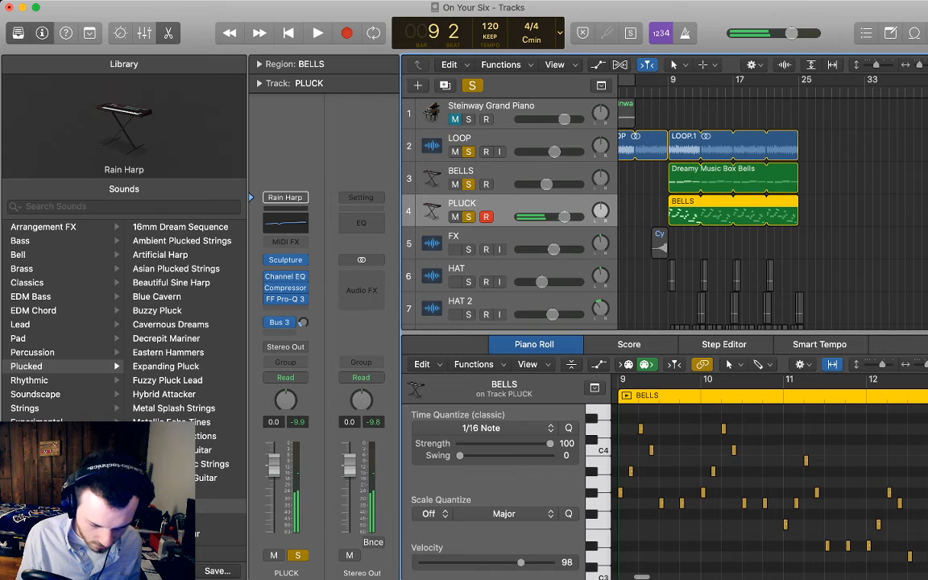
key(space)
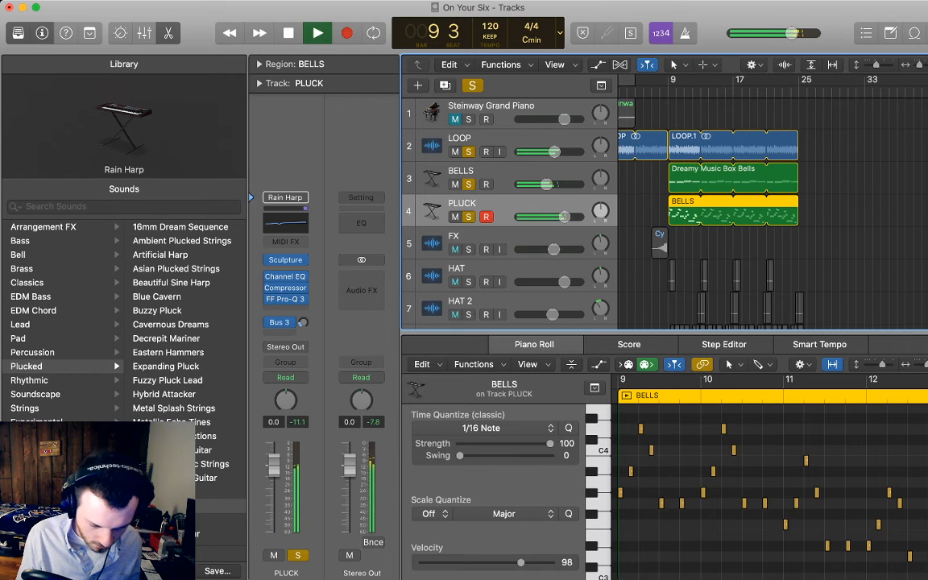
Lower the LOOP and BELLS track volumes together during playback, bringing BELLS to -8.5 dB, and close the editor
key(Up)
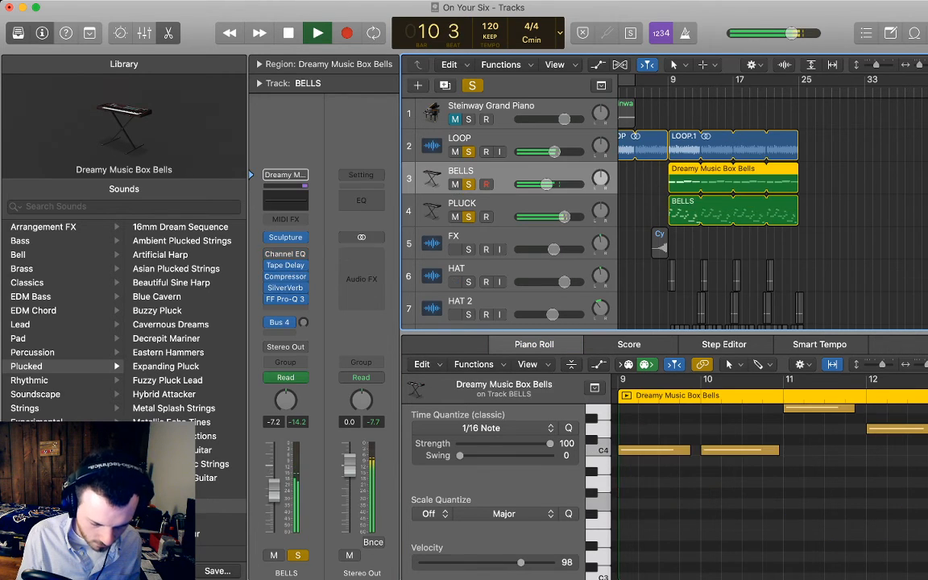
key(shift+Up)
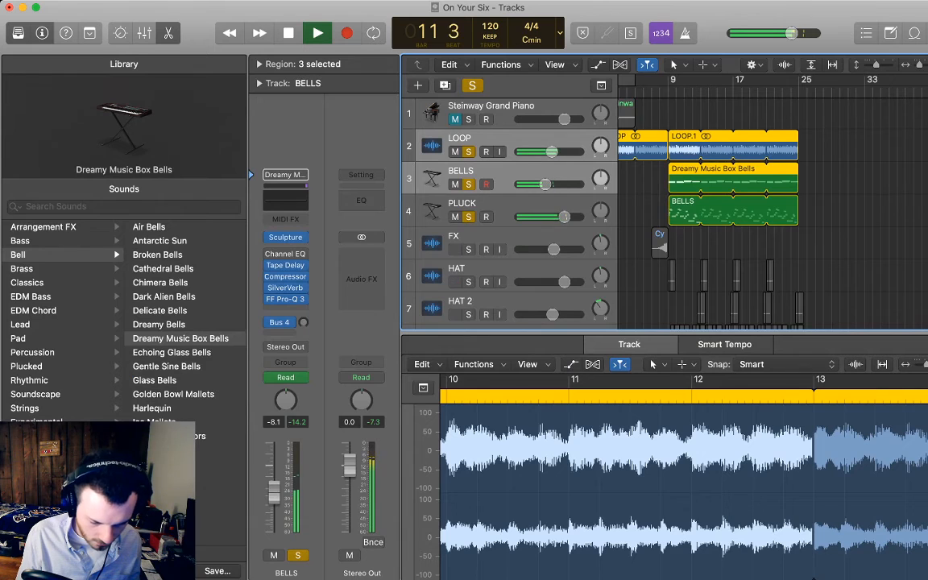
click(862, 178)
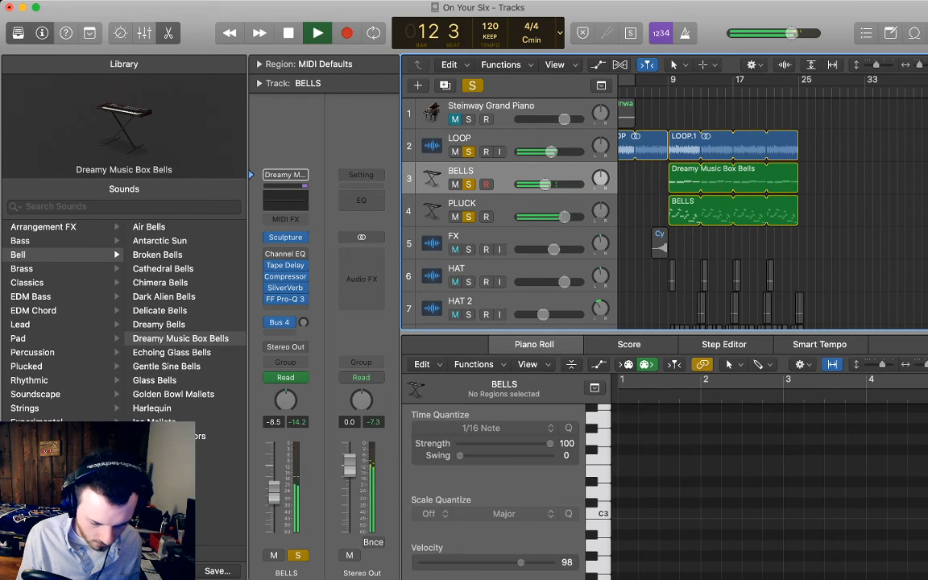
key(e)
Stop playback, clear the solos on LOOP, BELLS and PLUCK, and play the full beat from the beginning
key(space)
key(shift+Return)
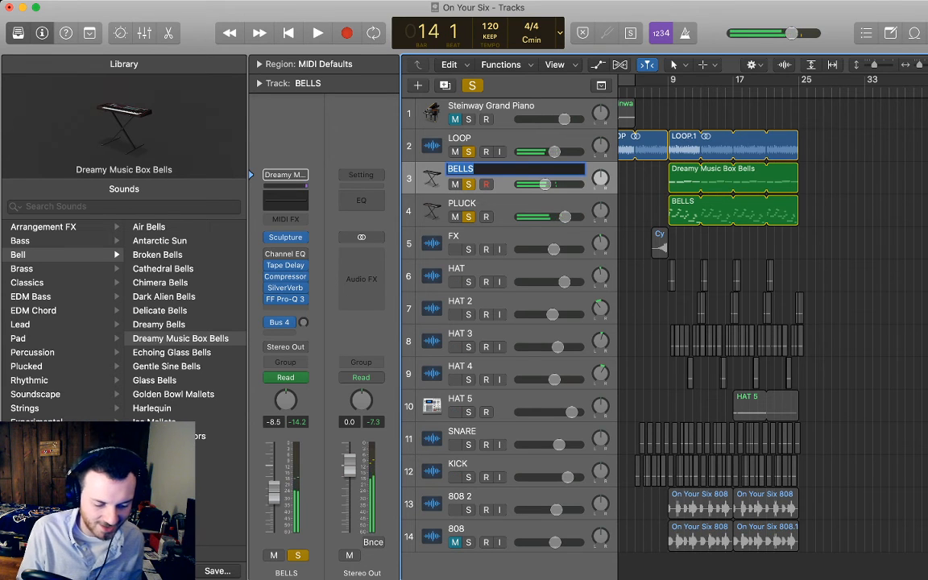
key(Return)
key(Return)
key(s)
key(space)
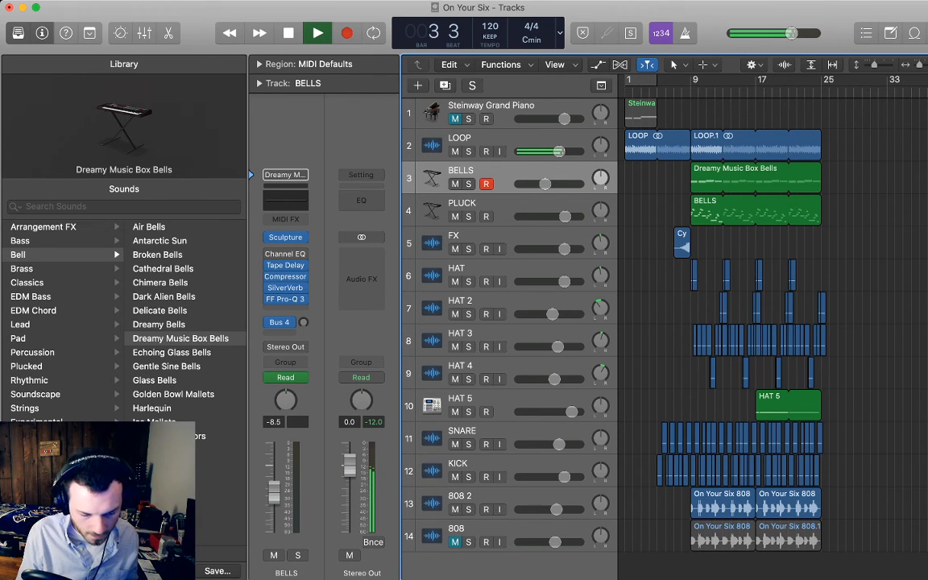
Lower the LOOP track's volume automation from bar 9 to -6.7 dB, then listen to the remaining full arrangement
key(a)
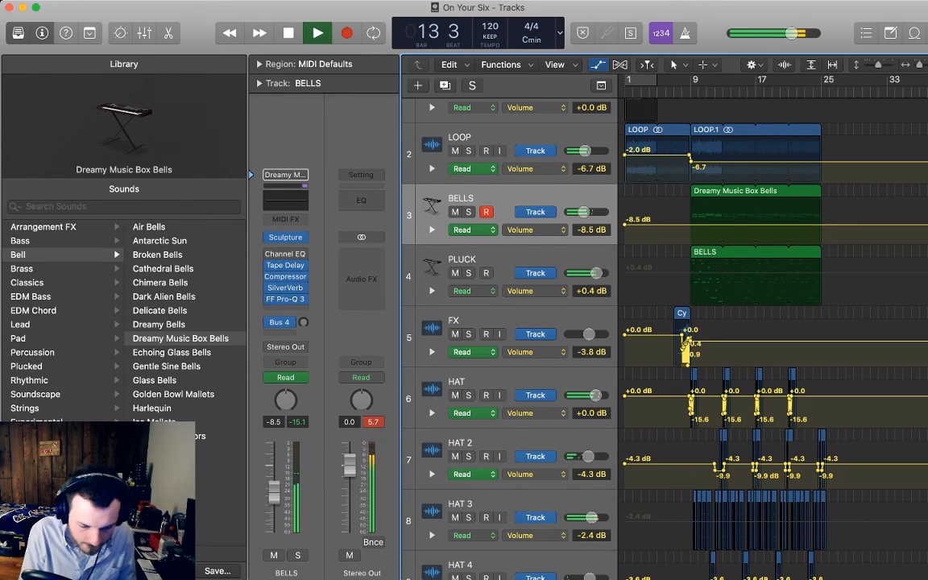
key(a)
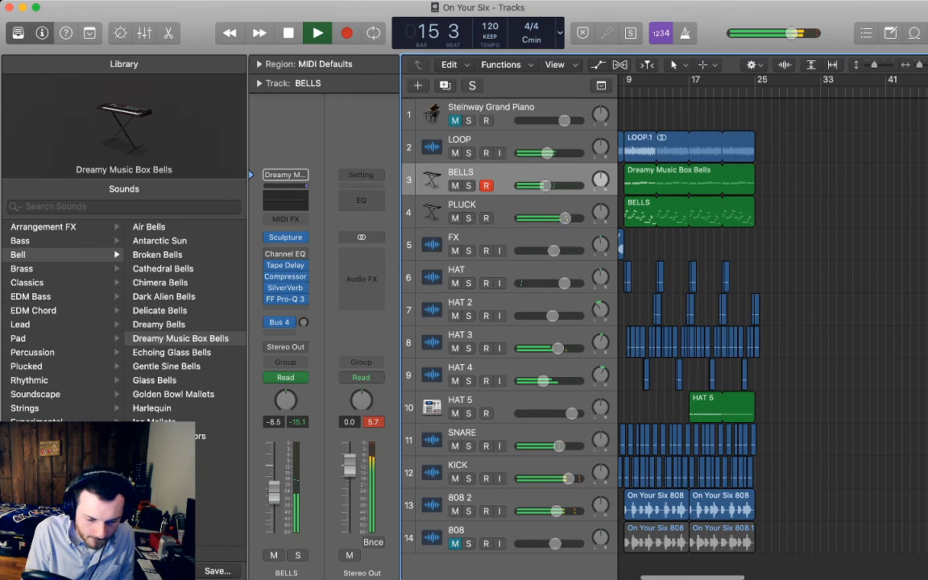
key(super+Left)
key(super+Left)
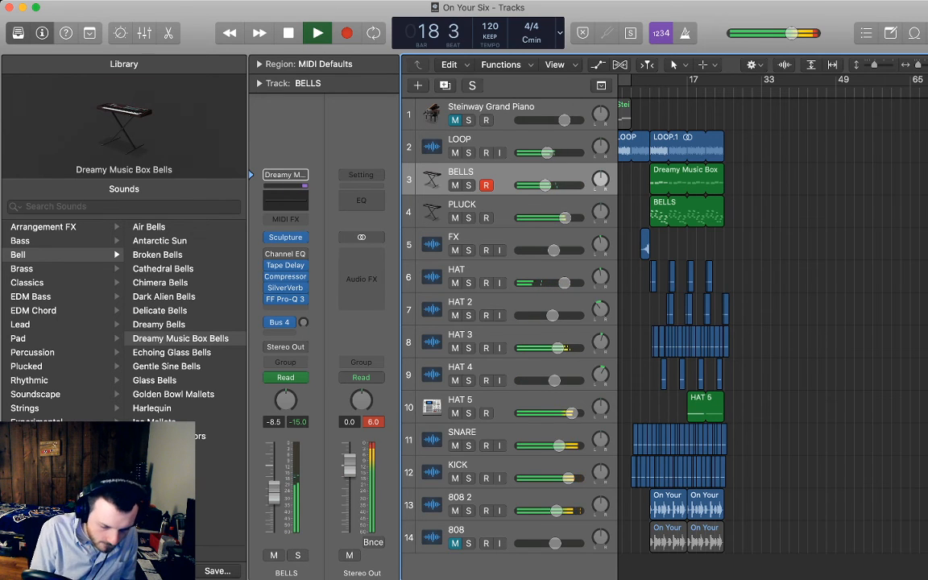
scroll(516, 322, down, 2)
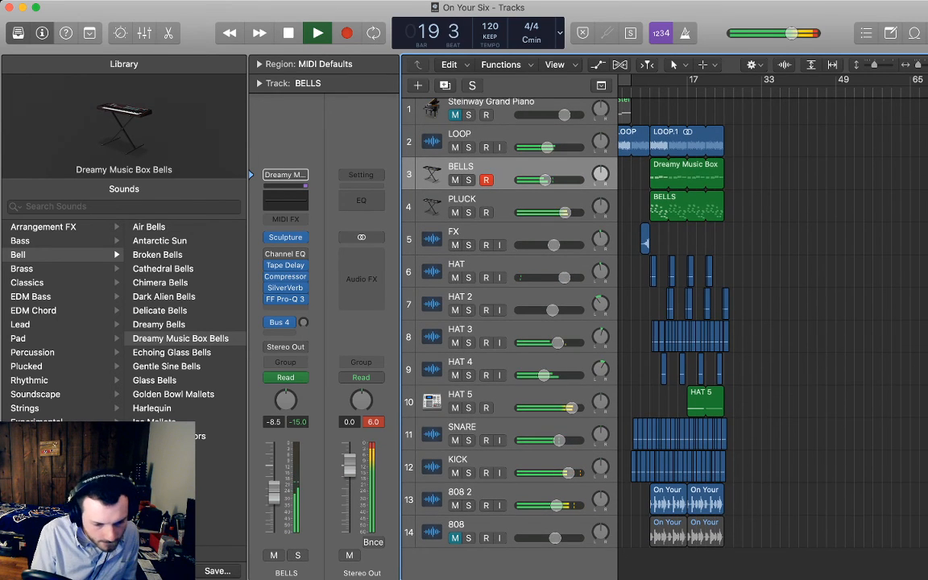
scroll(677, 322, up, 2)
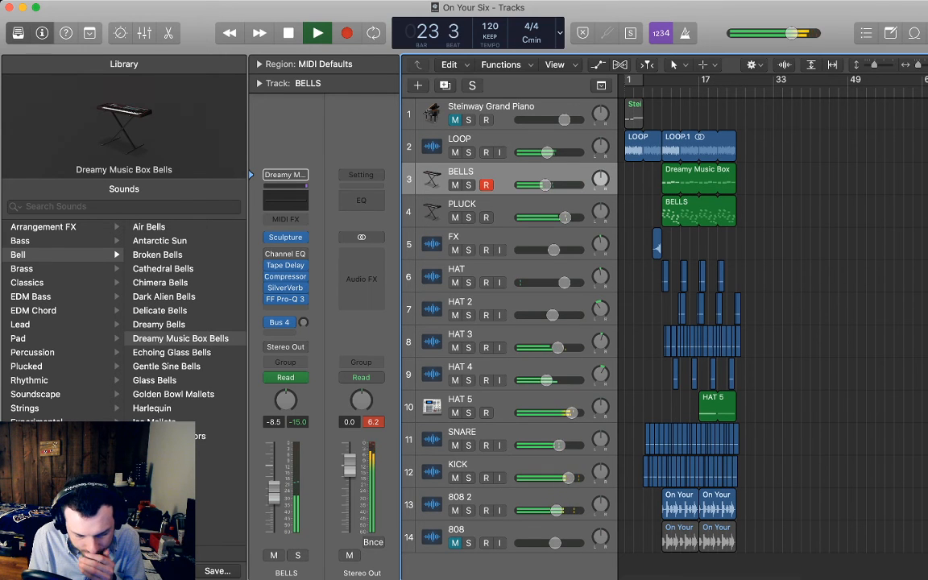
scroll(516, 322, down, 1)
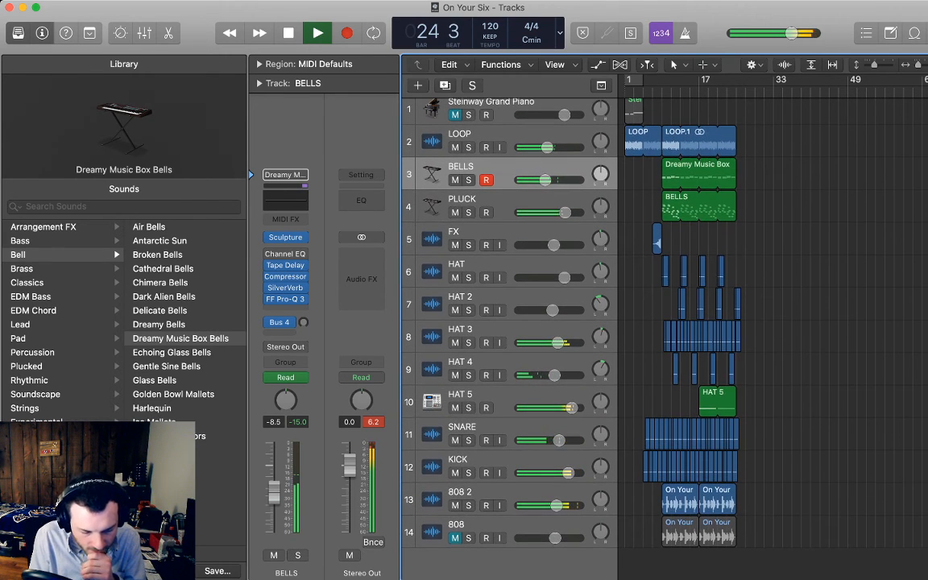
Stop playback, duplicate the HAT 5 track, and audition the Epic Electro GB, Dub Smash GB and After Party GB kits on the copy
key(space)
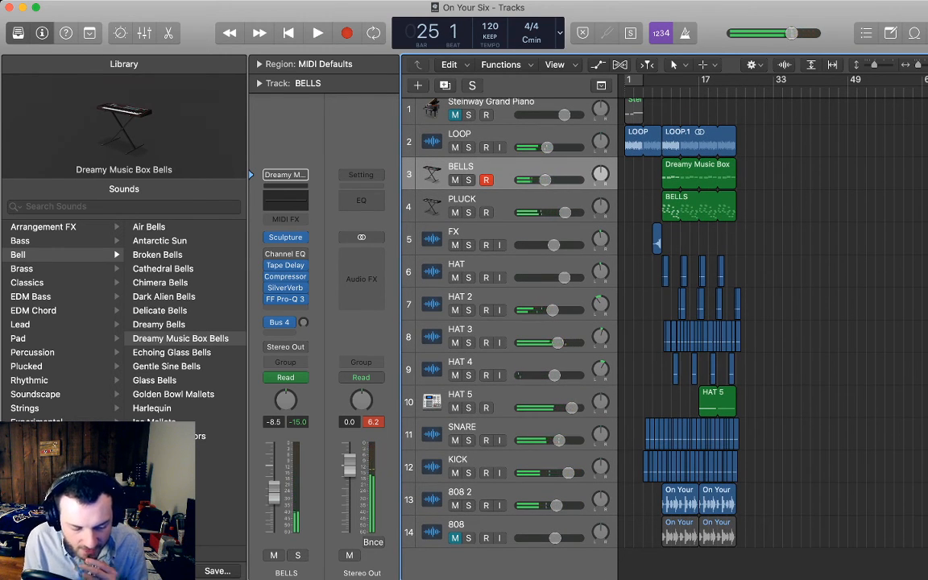
click(484, 400)
key(super+d)
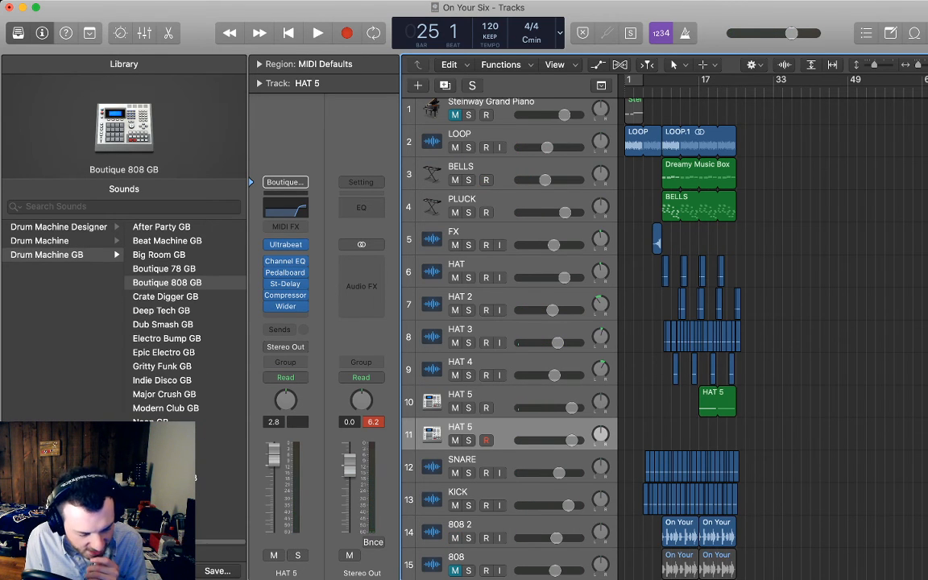
click(163, 352)
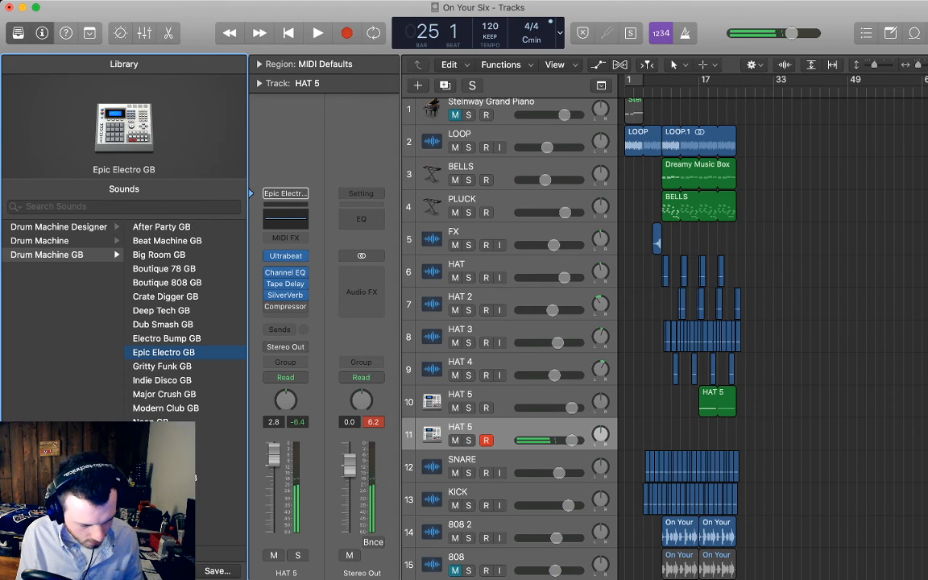
key(Up)
key(Up)
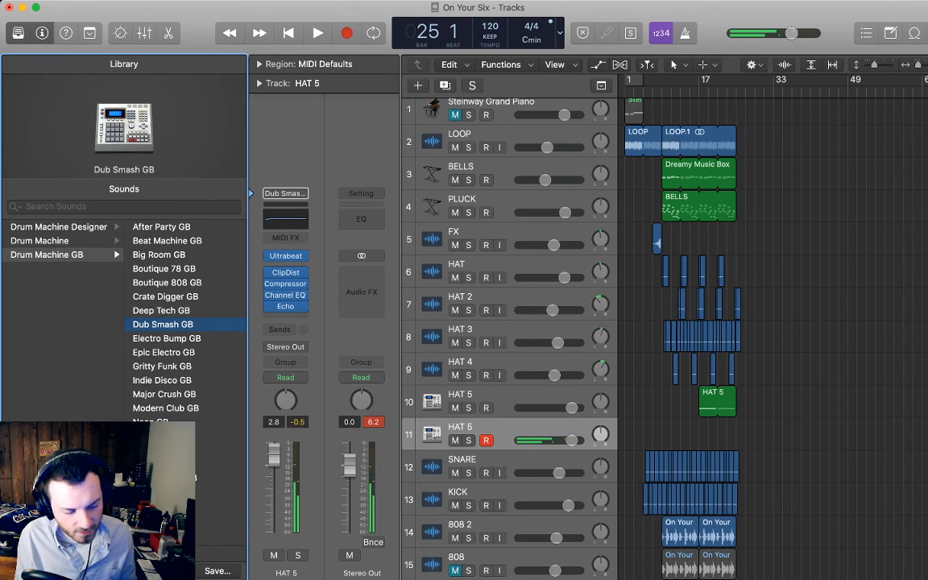
click(162, 228)
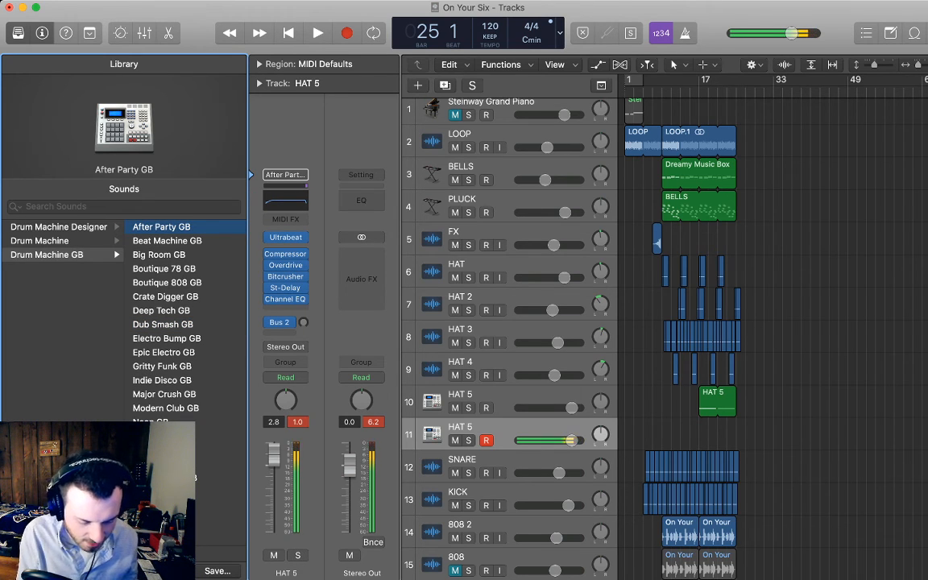
Try recording the After Party GB kit over the beat, then audition the Electro Bump GB and Epic Electro GB kits
key(r)
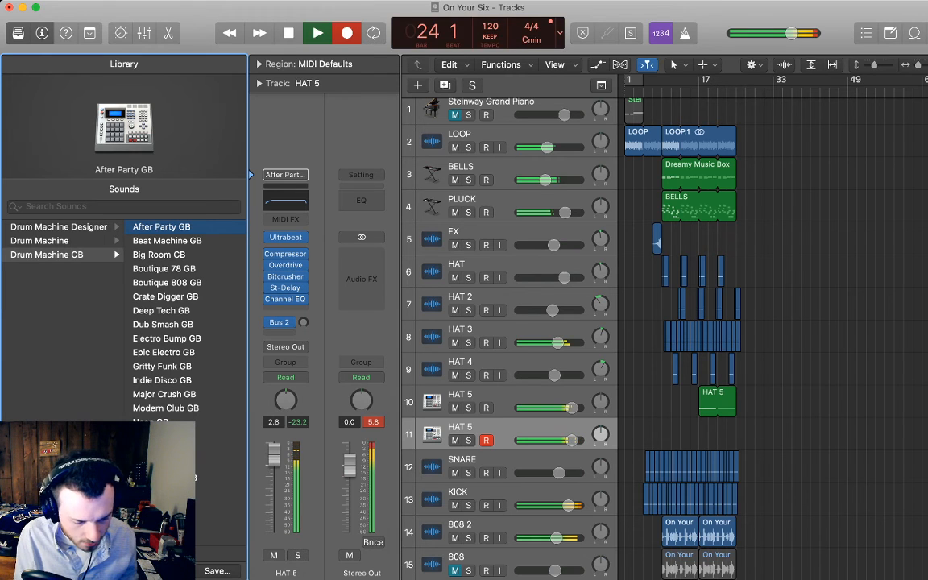
key(space)
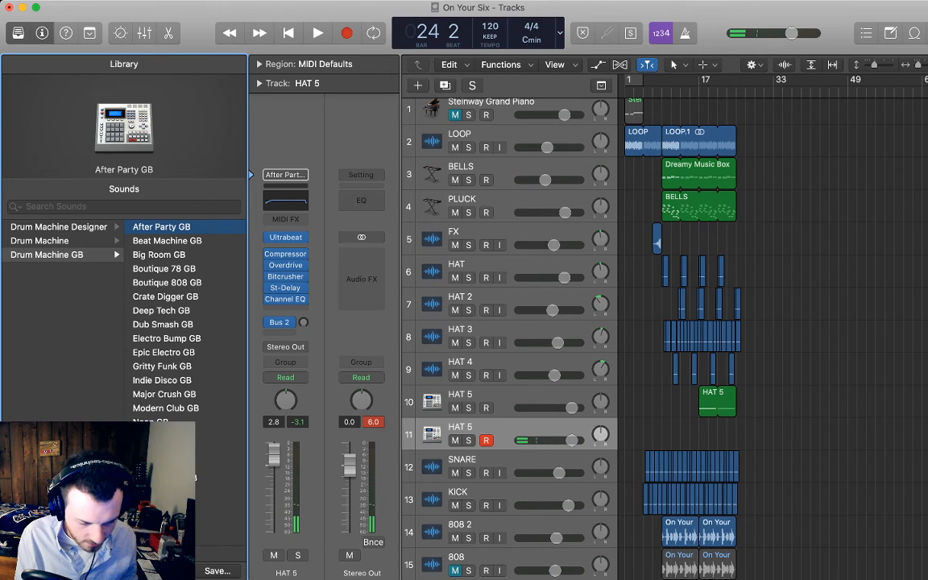
key(space)
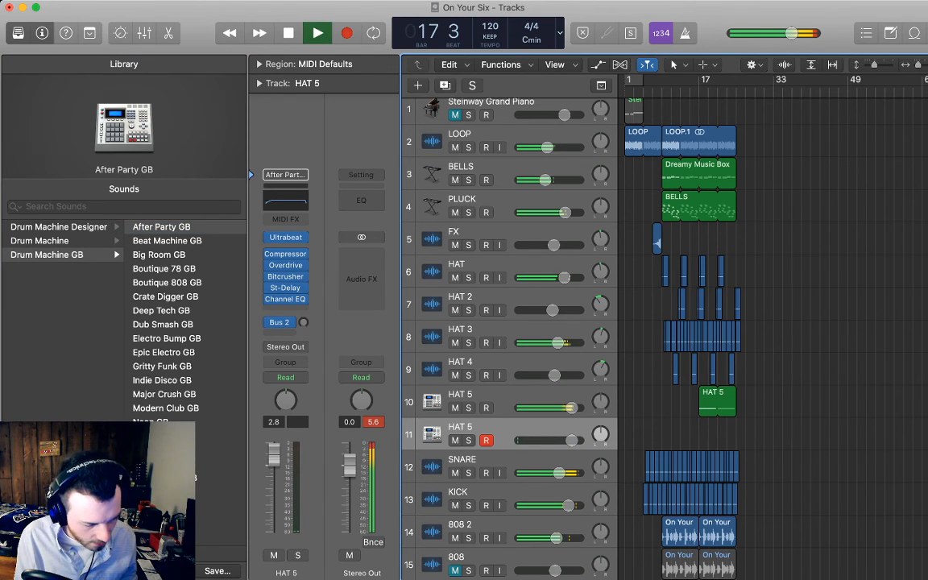
key(space)
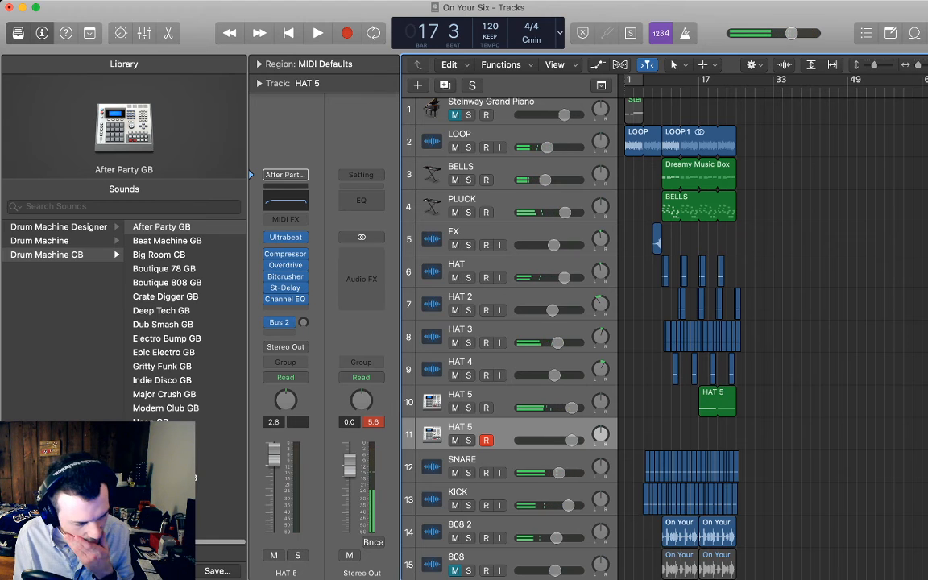
click(166, 338)
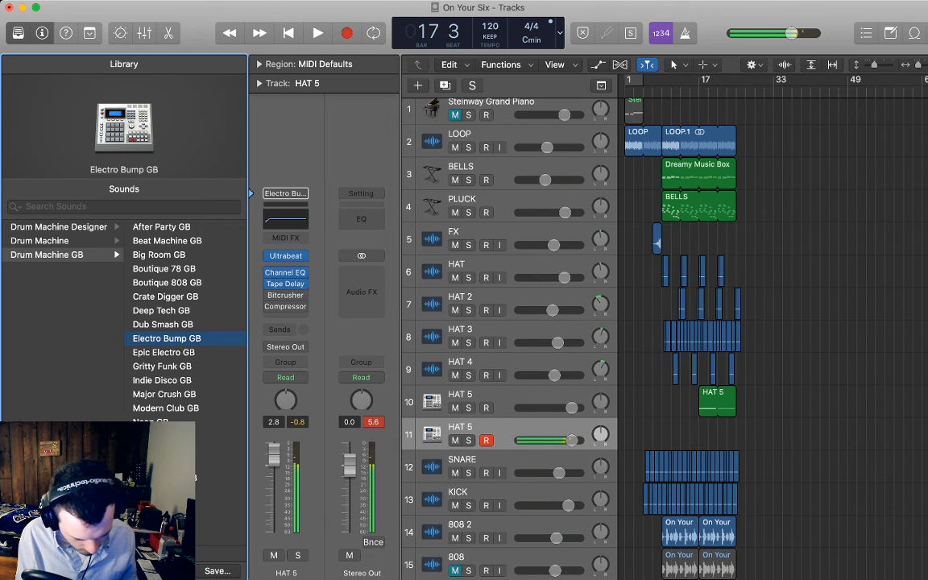
key(Down)
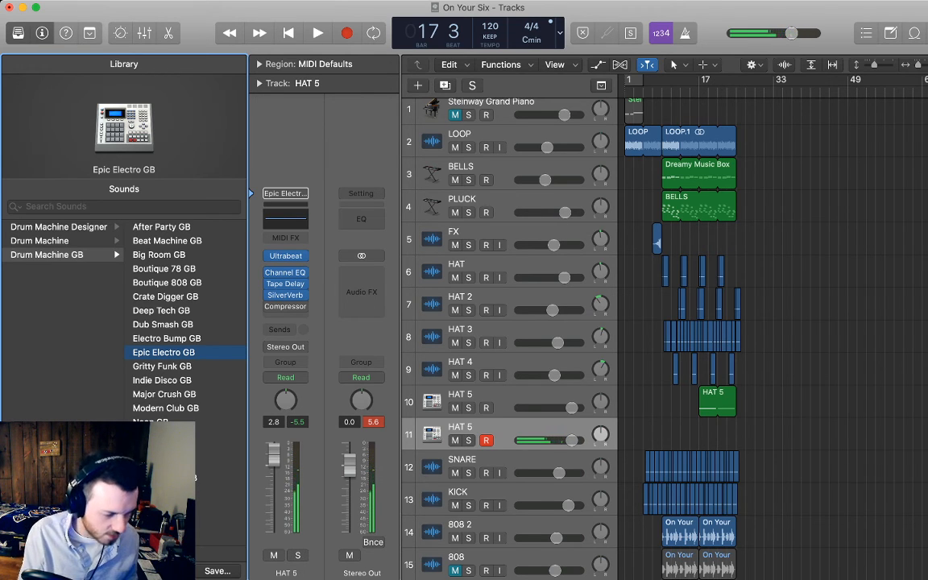
Search the sound library for Phaser and Blaster sounds, then clear the search
click(124, 207)
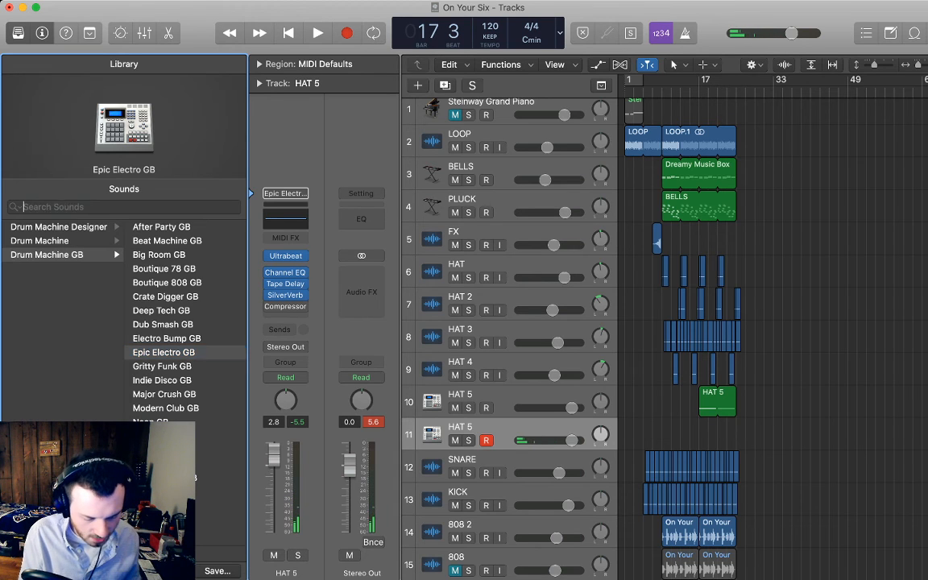
text(Phaser)
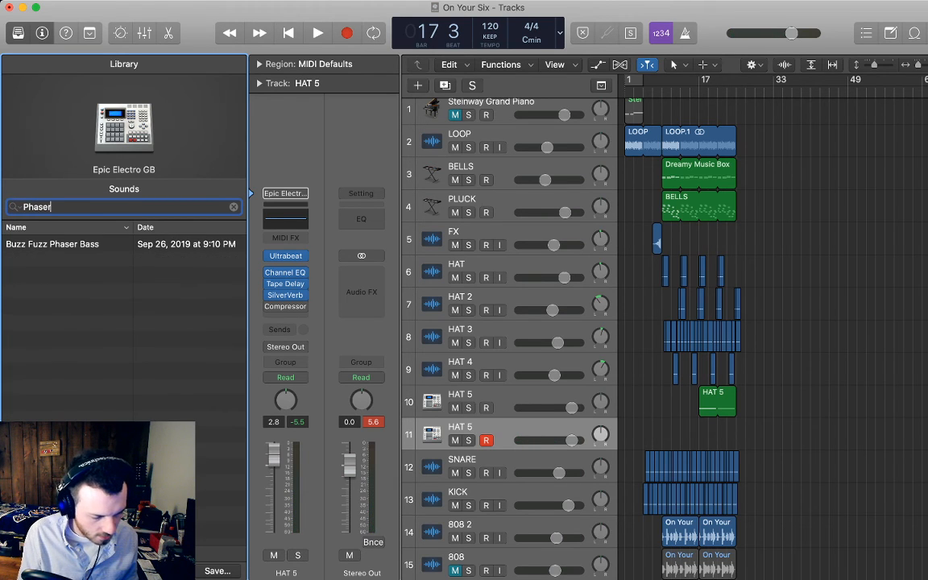
key(BackSpace)
key(BackSpace)
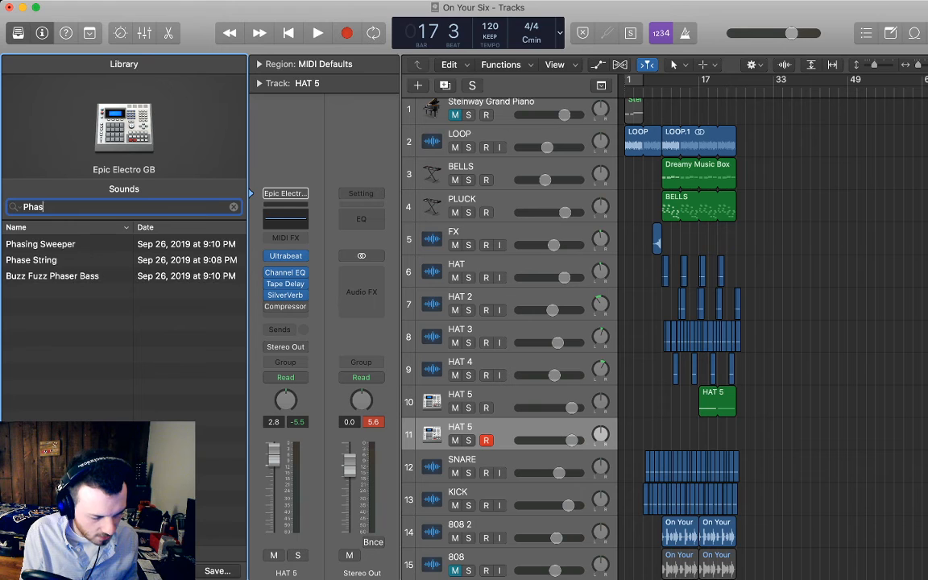
key(BackSpace)
key(BackSpace)
key(BackSpace)
key(BackSpace)
text(Blastye)
key(BackSpace)
key(BackSpace)
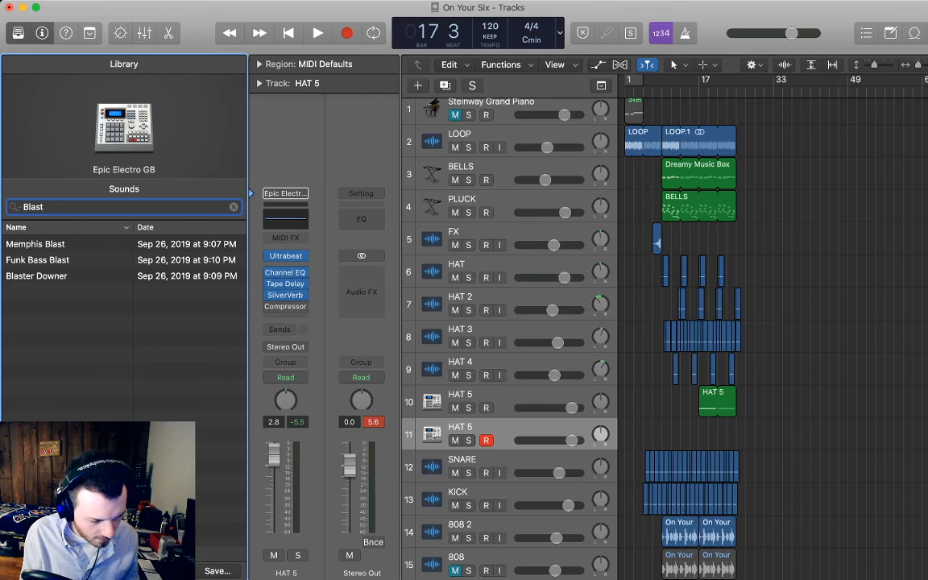
text(er)
key(BackSpace)
key(BackSpace)
key(BackSpace)
key(BackSpace)
key(BackSpace)
key(BackSpace)
key(BackSpace)
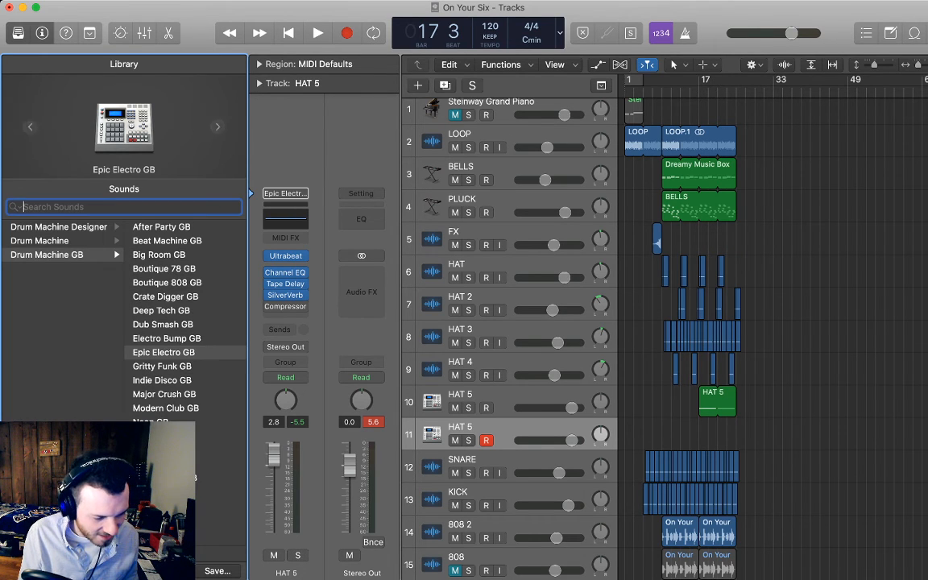
Delete the duplicated HAT 5 track above SNARE
scroll(509, 331, down, 1)
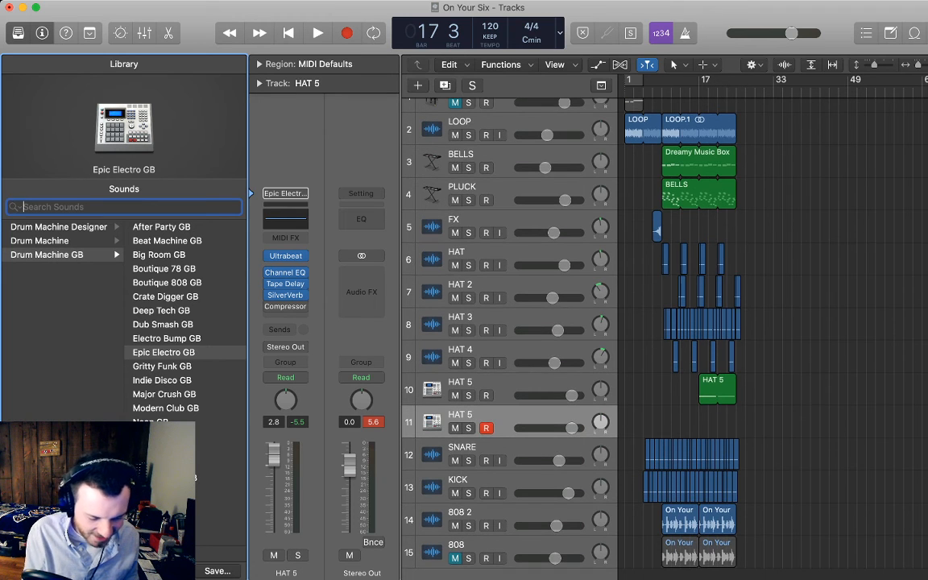
click(516, 415)
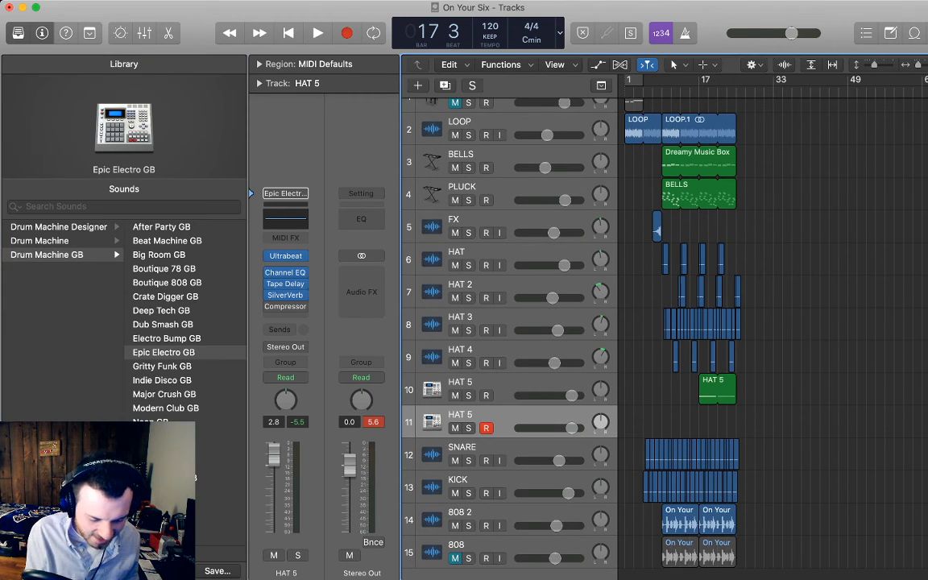
key(super+BackSpace)
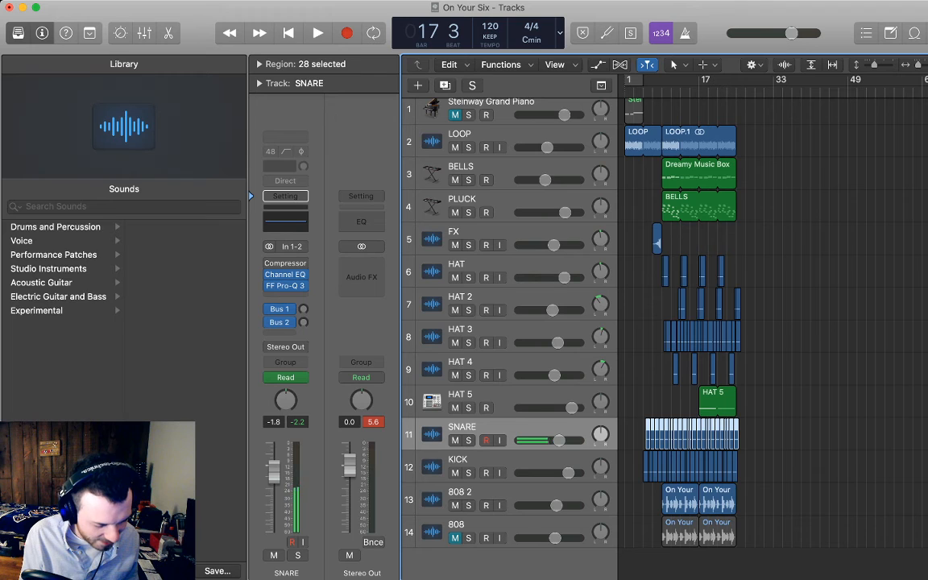
Import the samples Cymatics - Cobra Misc FX 1-24b and Cobra Misc FX 10-24b onto two new audio tracks below 808
key(super+Tab)
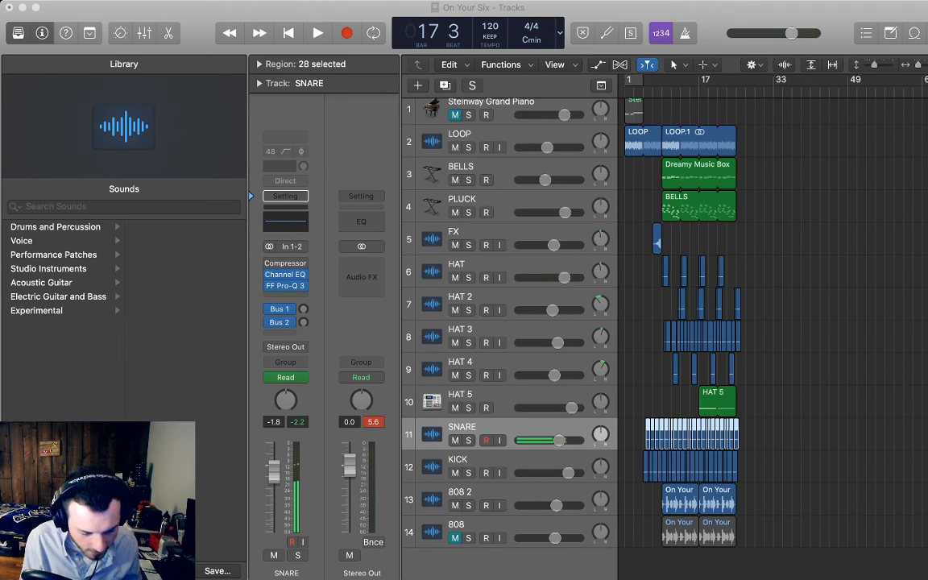
drag(624, 556, 708, 564)
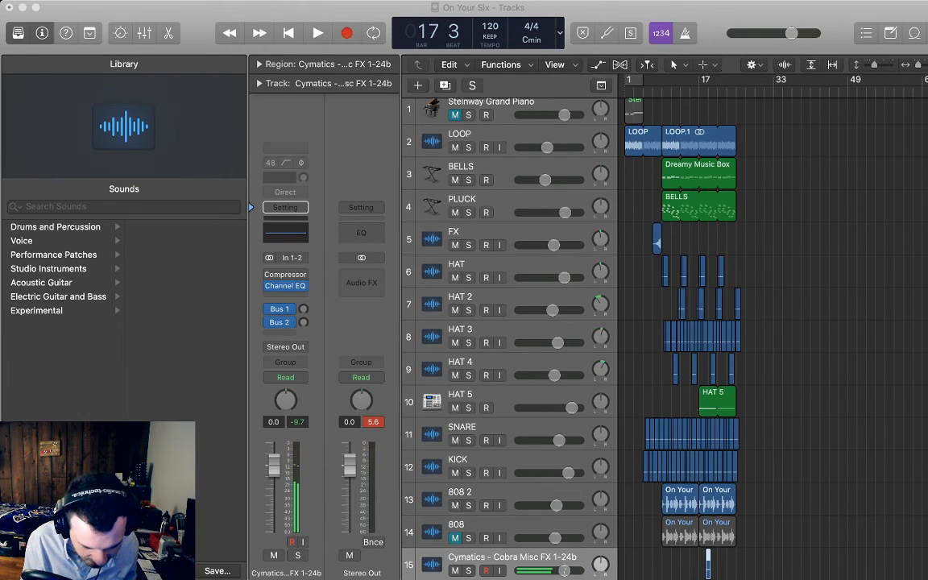
scroll(669, 322, down, 1)
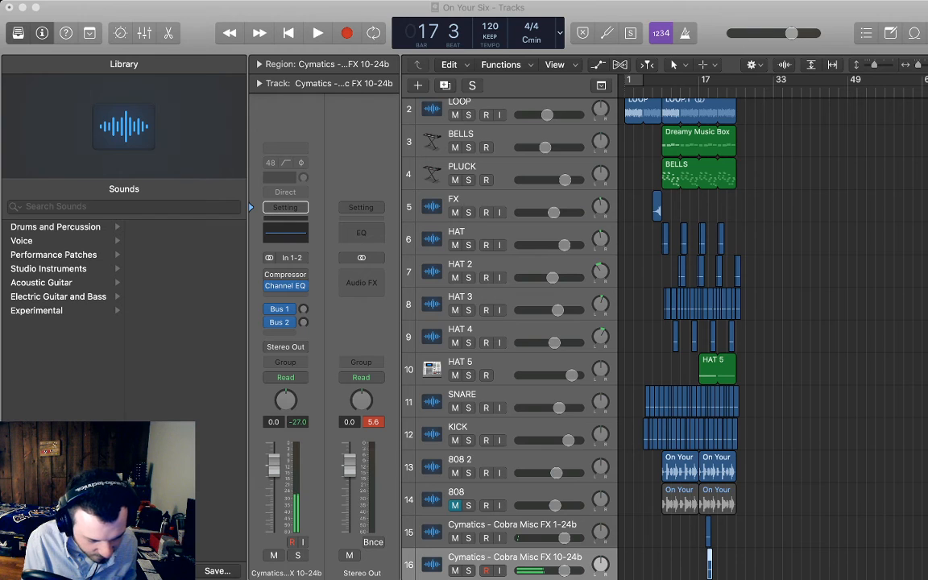
Rename the two imported Cymatics tracks FX 2 and FX 3, and move them directly below the FX track
double_click(513, 525)
text(FX 2)
key(Return)
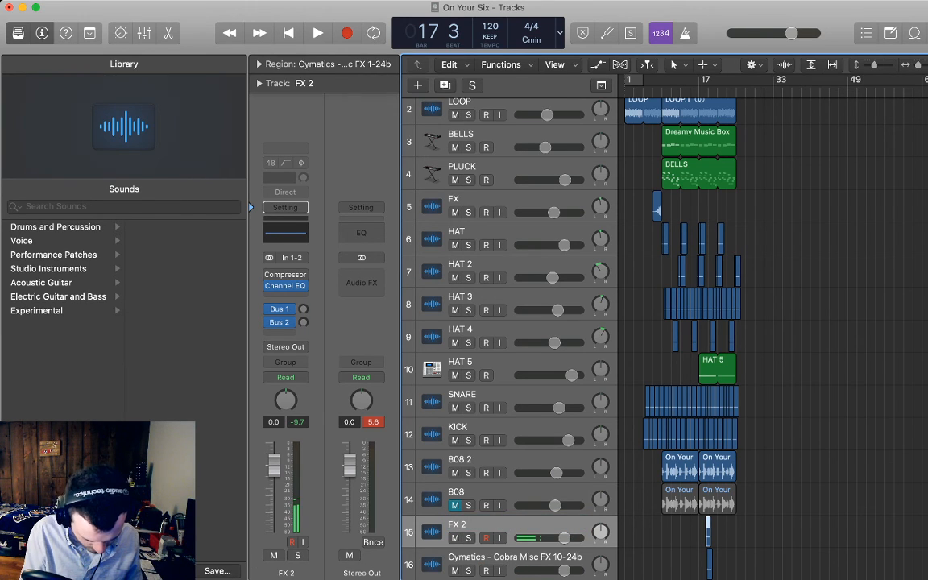
double_click(514, 557)
text(FX 3)
key(Return)
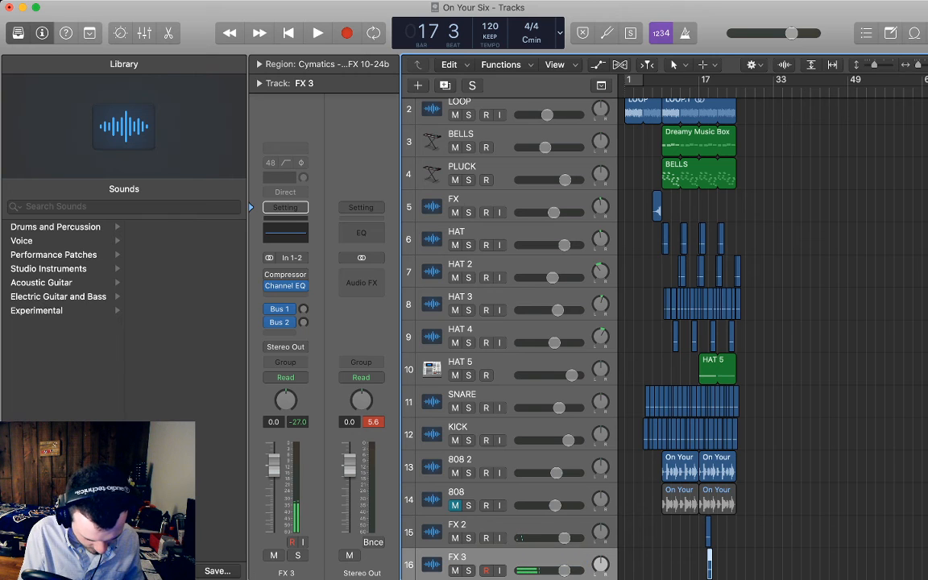
shift+click(514, 527)
drag(515, 526, 514, 229)
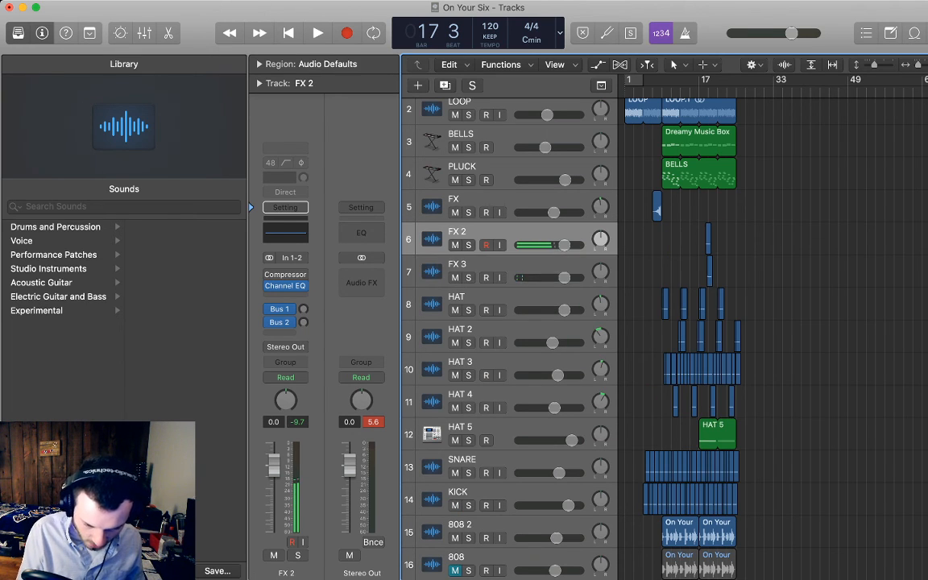
Move the FX 2 region to the start of bar 9, solo its track and play it from there
key(super+Right)
key(super+Right)
key(super+Right)
key(super+Right)
key(super+Right)
key(super+Right)
scroll(774, 323, left, 5)
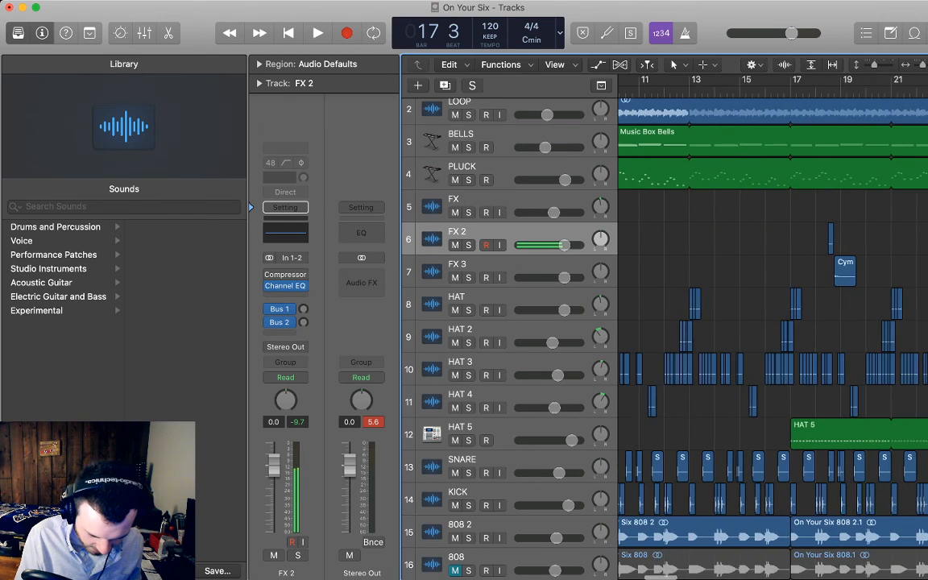
scroll(774, 323, right, 2)
click(651, 91)
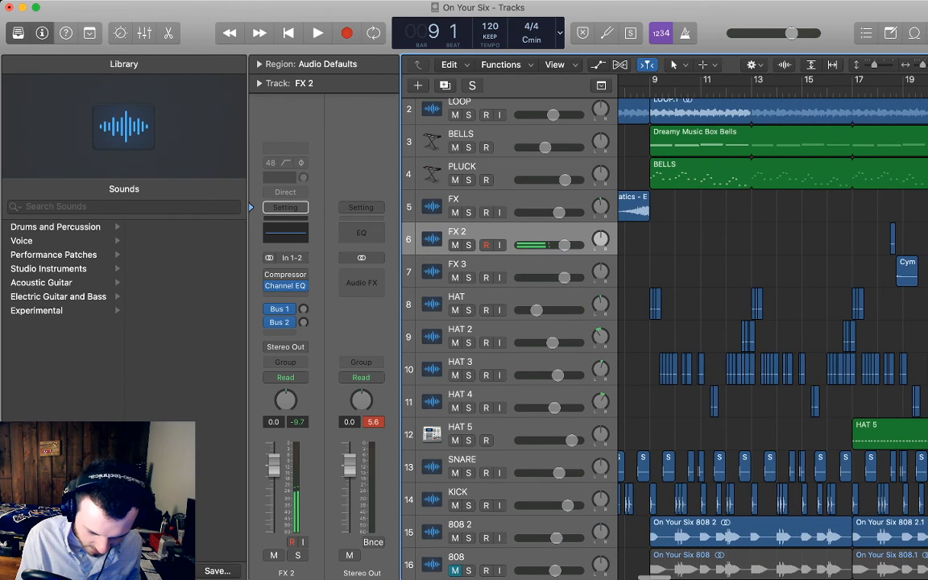
drag(893, 240, 652, 240)
key(s)
key(space)
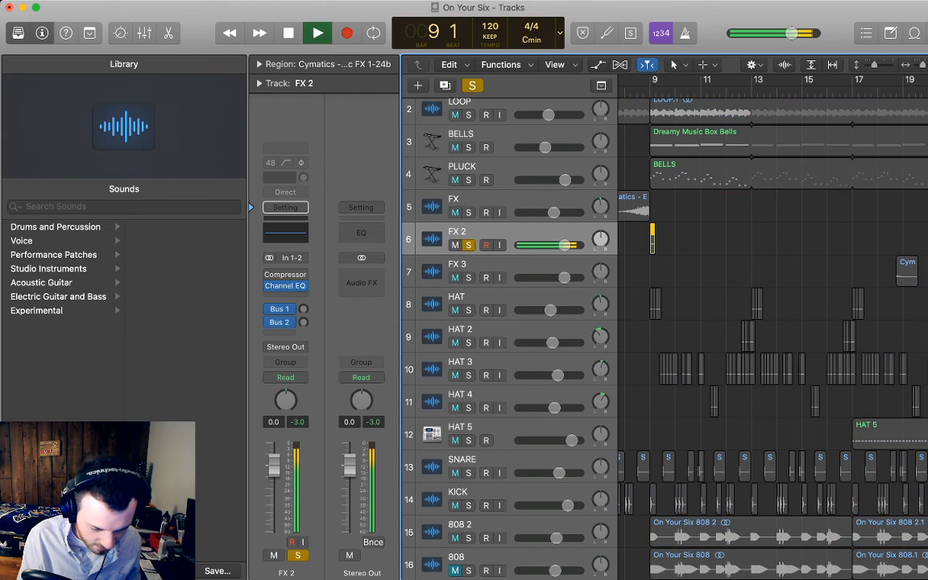
key(space)
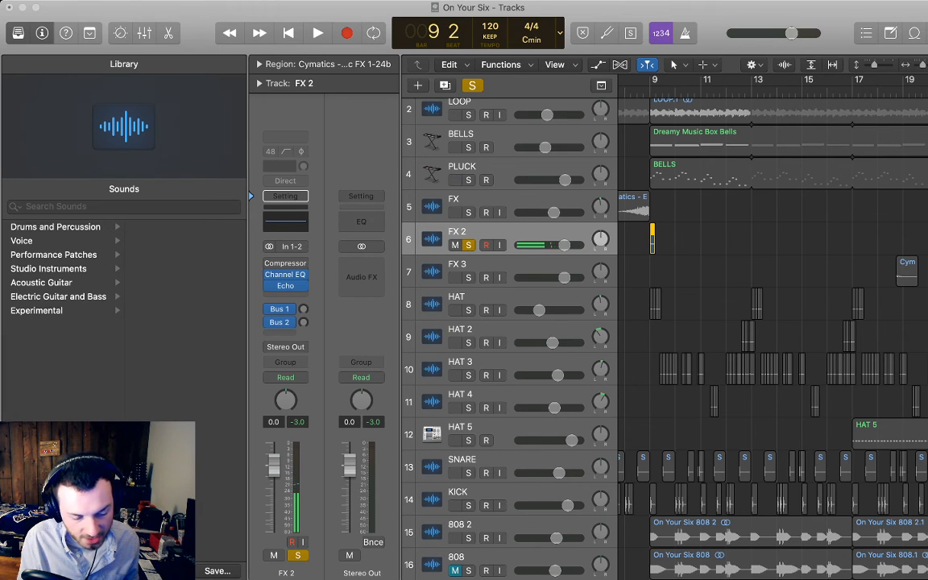
Listen to the soloed FX 2 sample with its Echo effect from bar 9, then return the playhead to bar 9
click(652, 91)
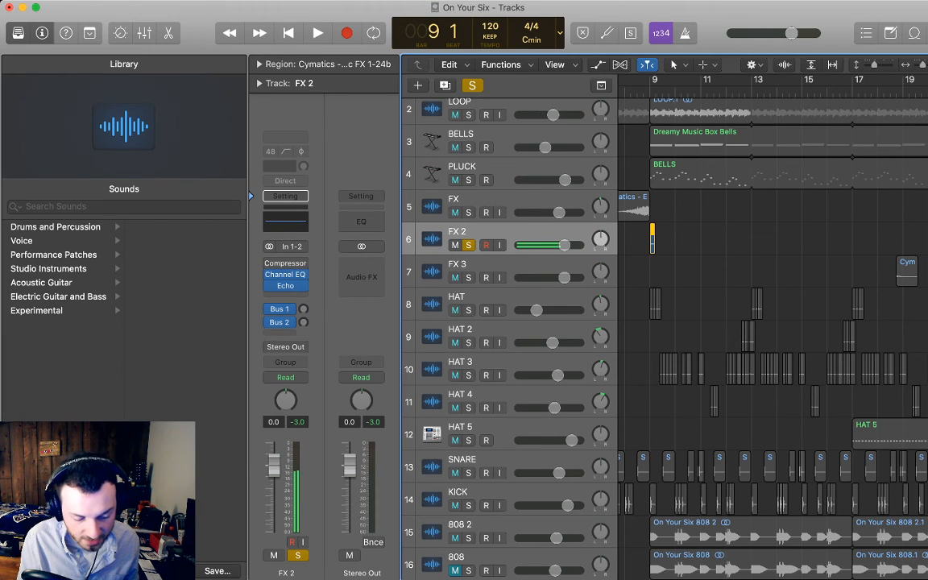
key(space)
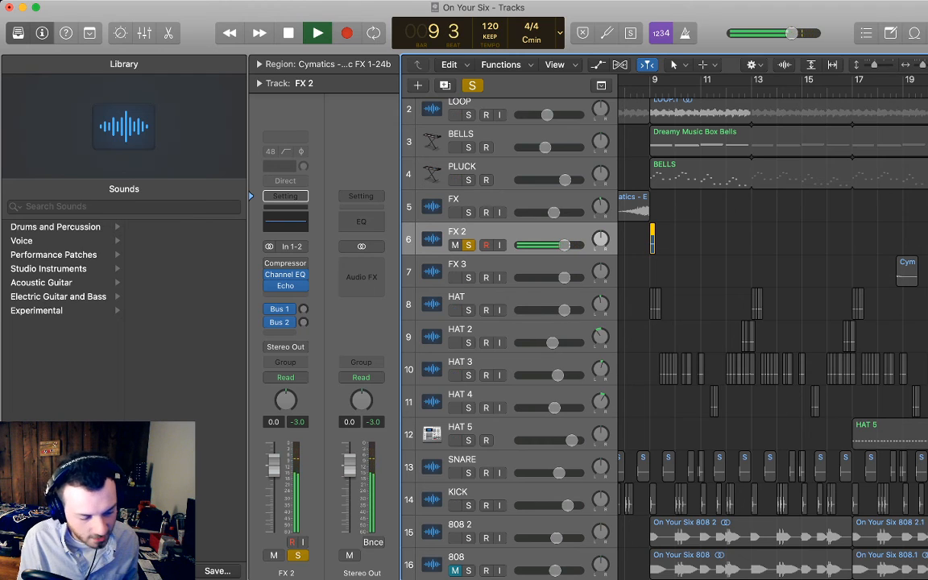
key(space)
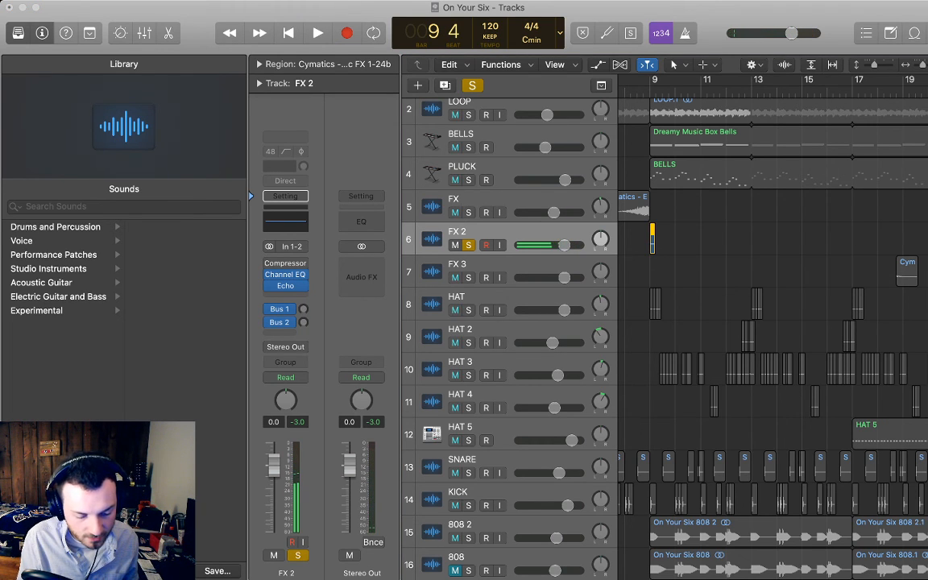
key(space)
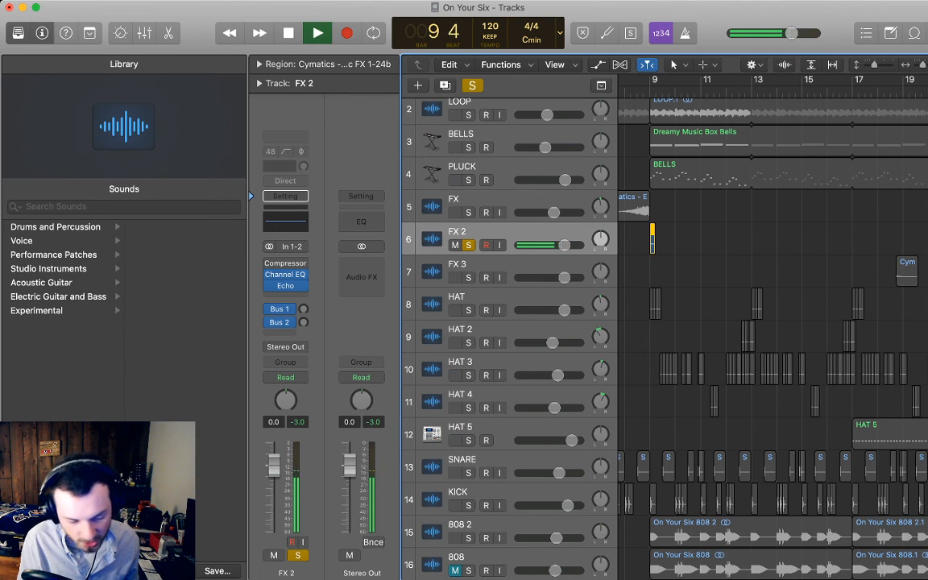
key(space)
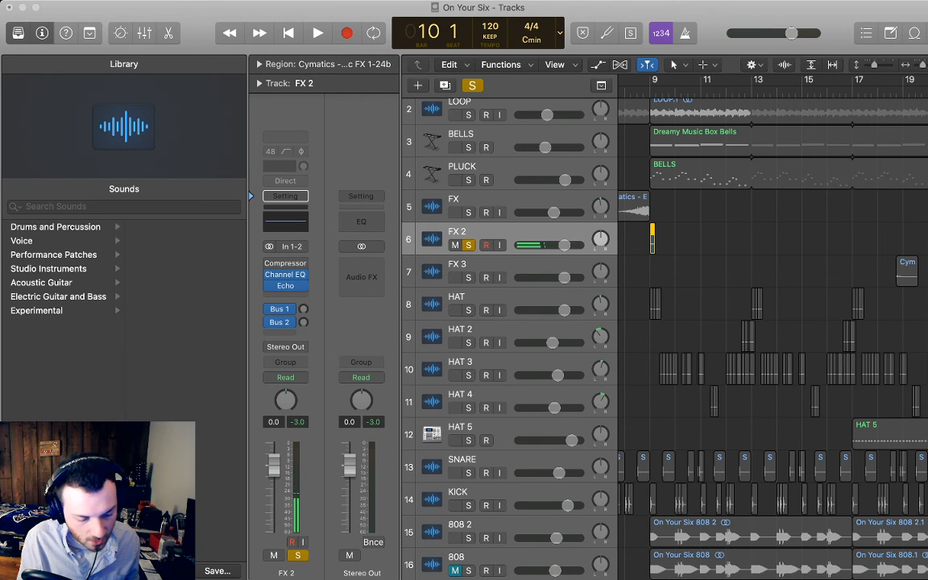
click(652, 91)
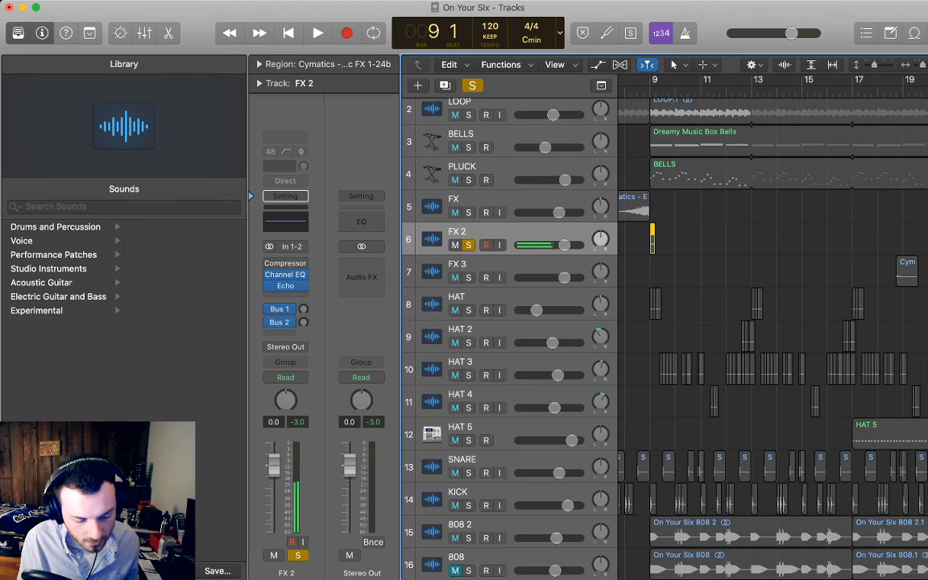
Replay the soloed FX 2 sample from bar 9 several times to judge how its echo sounds
key(space)
key(space)
key(super+Tab)
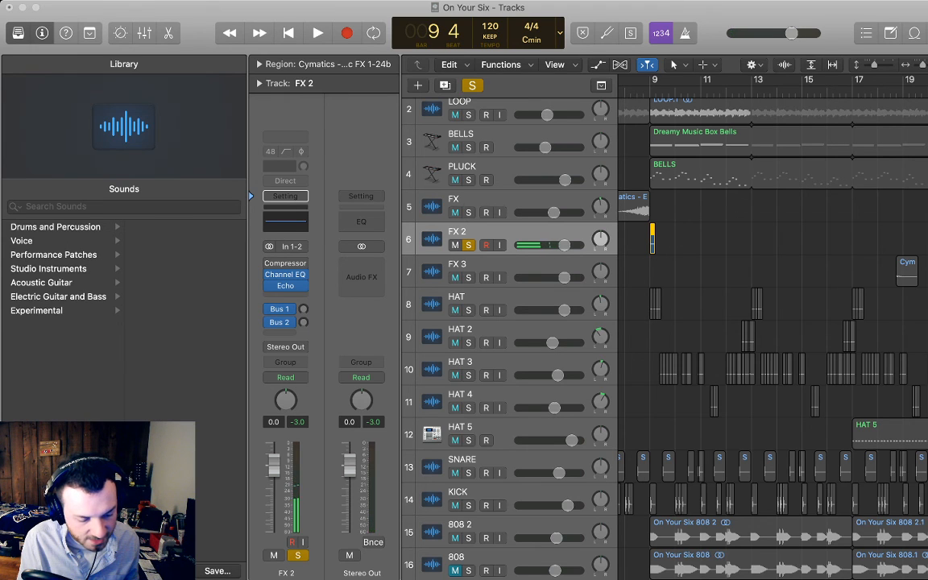
key(super+Tab)
key(space)
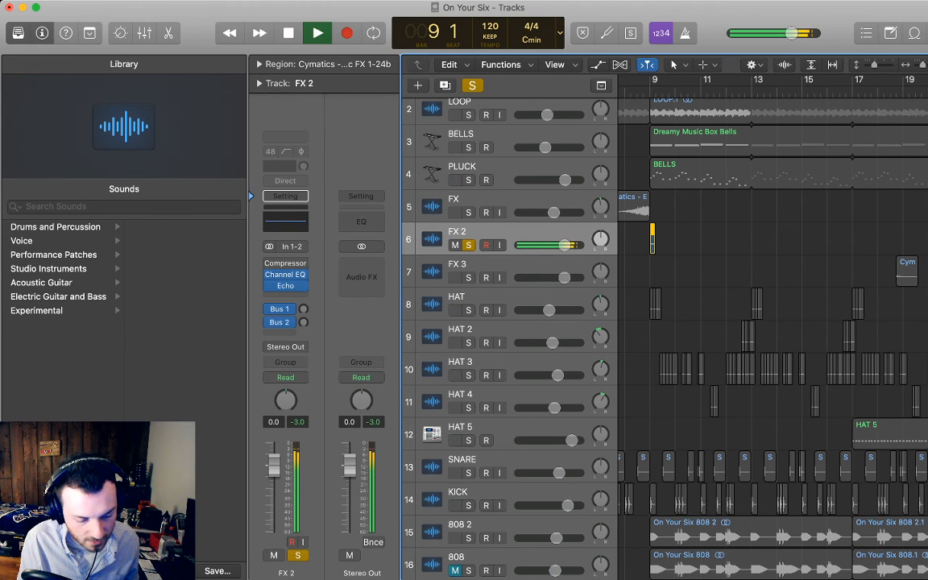
key(space)
key(super+Tab)
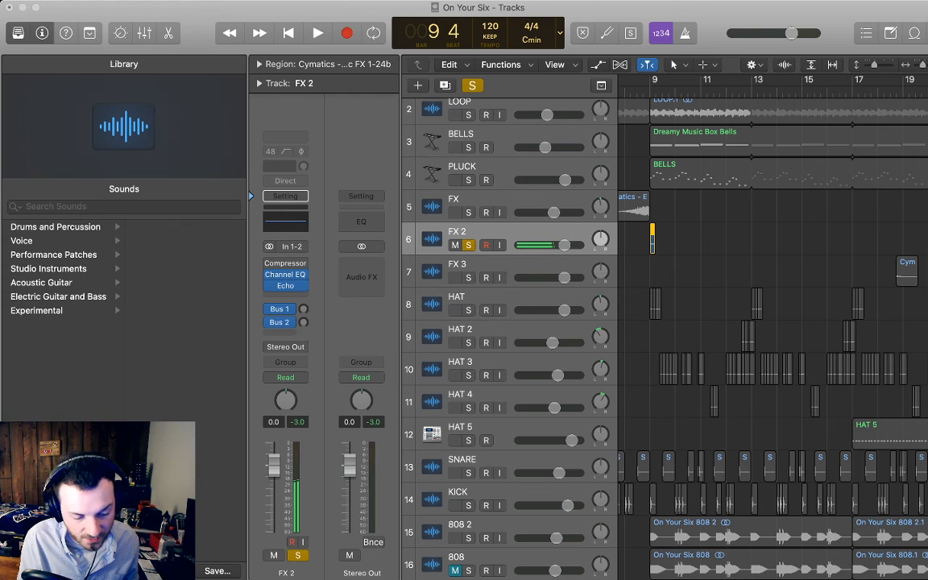
key(space)
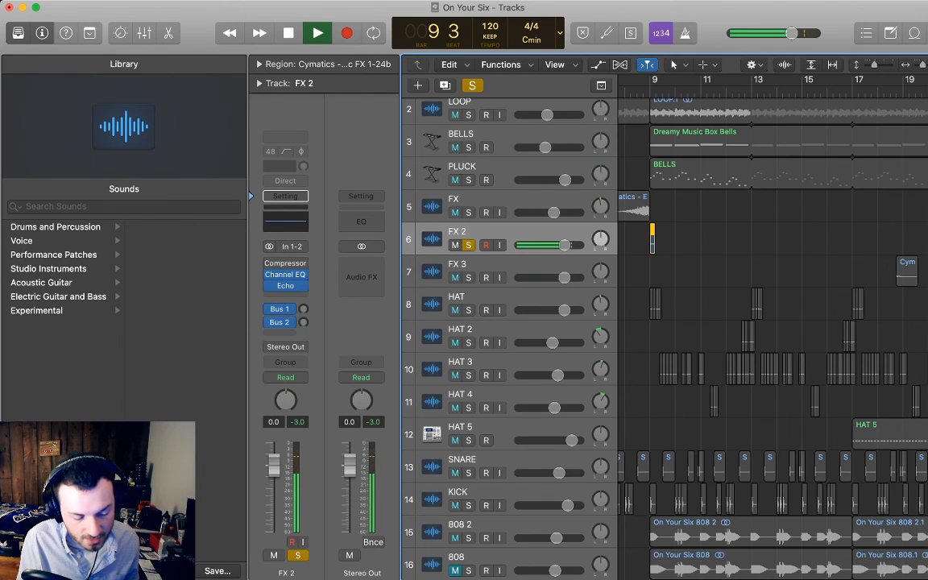
key(space)
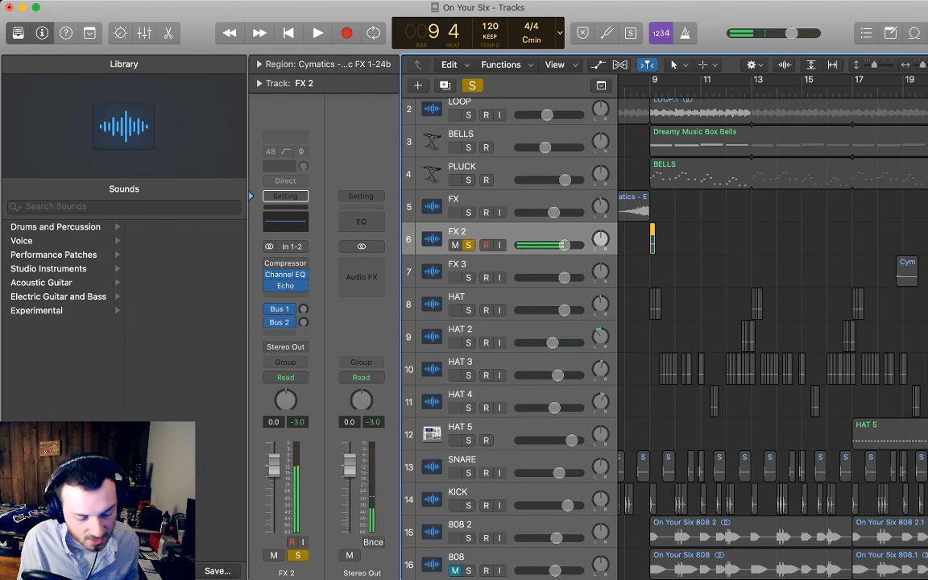
Play the soloed FX 2 sample from bar 9 again and lower its track volume to -6.2 dB
key(space)
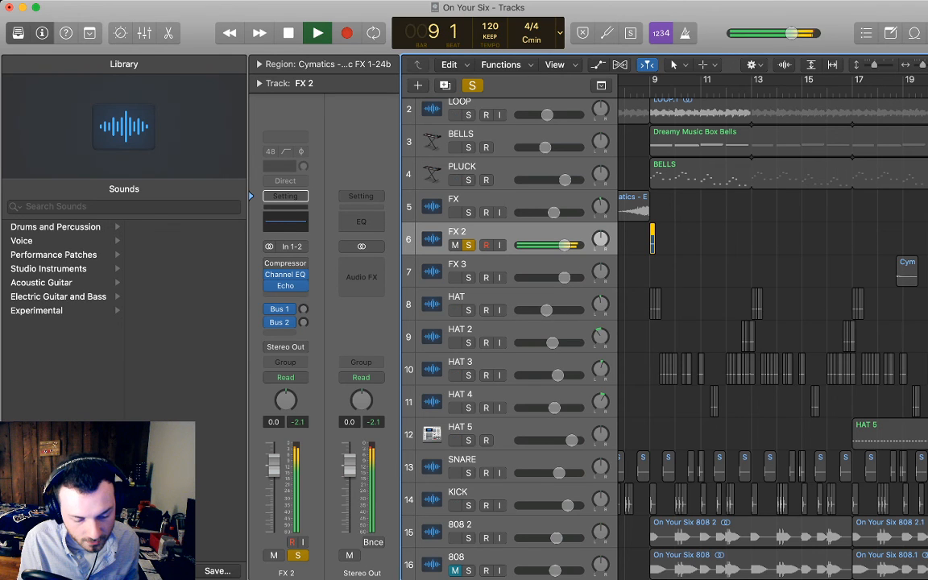
key(space)
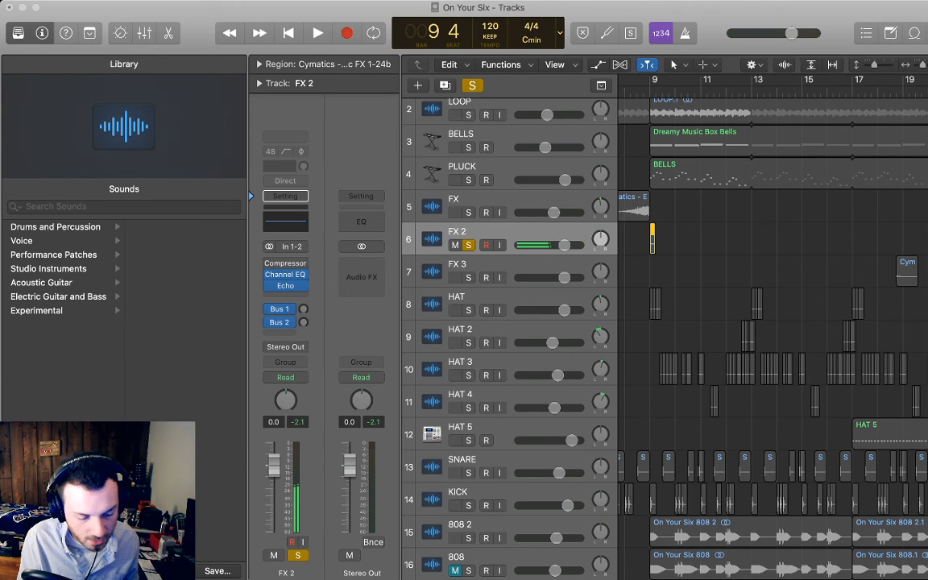
key(space)
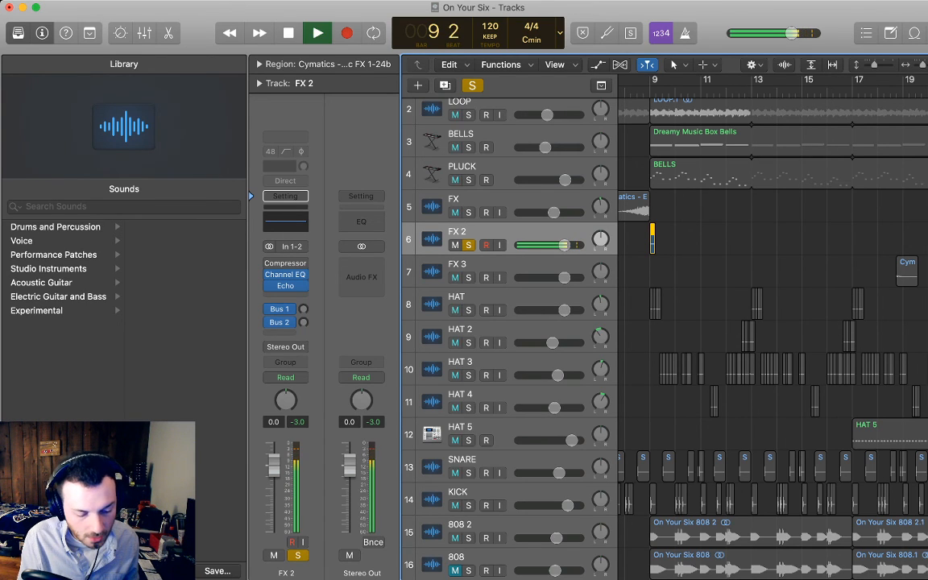
key(space)
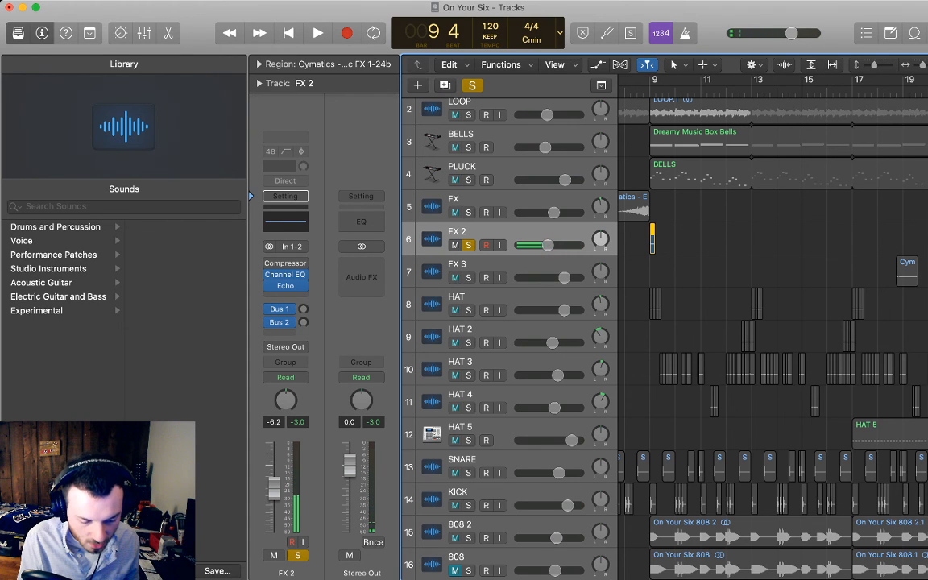
Move the FX 2 region from the start of bar 9 to bar 10, beat 3
drag(653, 239, 678, 239)
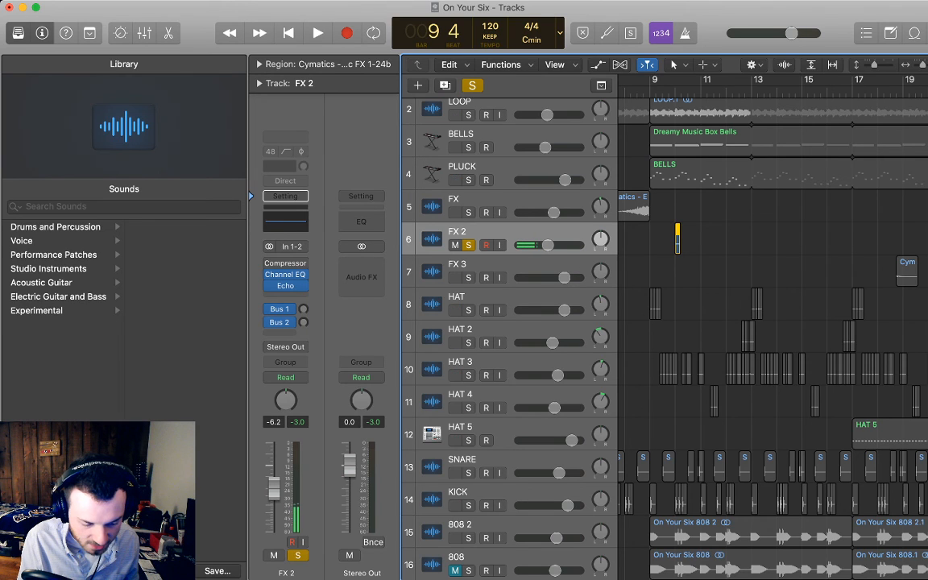
key(period)
key(comma)
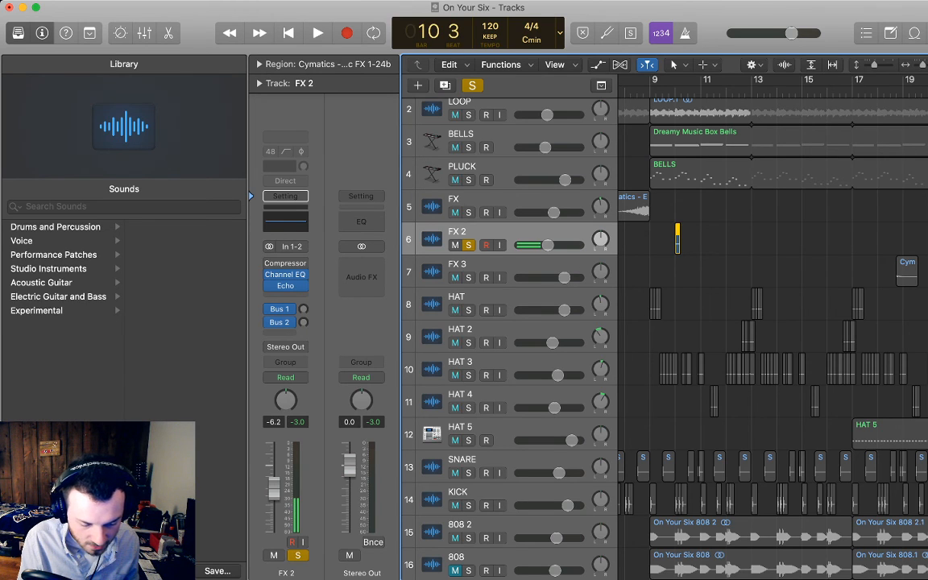
key(semicolon)
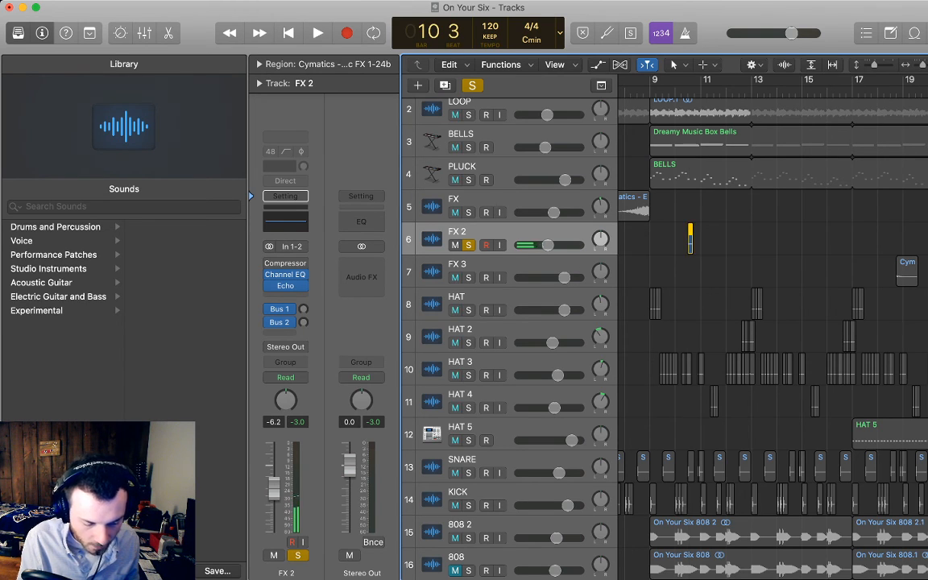
Pan the FX 2 track to -20, turn off its solo and play it within the full mix
drag(285, 399, 286, 406)
key(s)
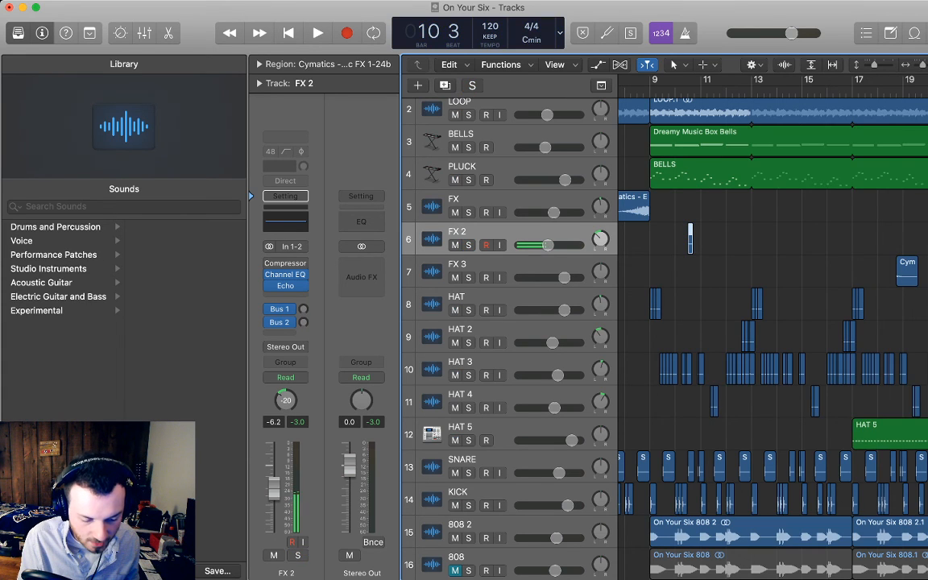
key(space)
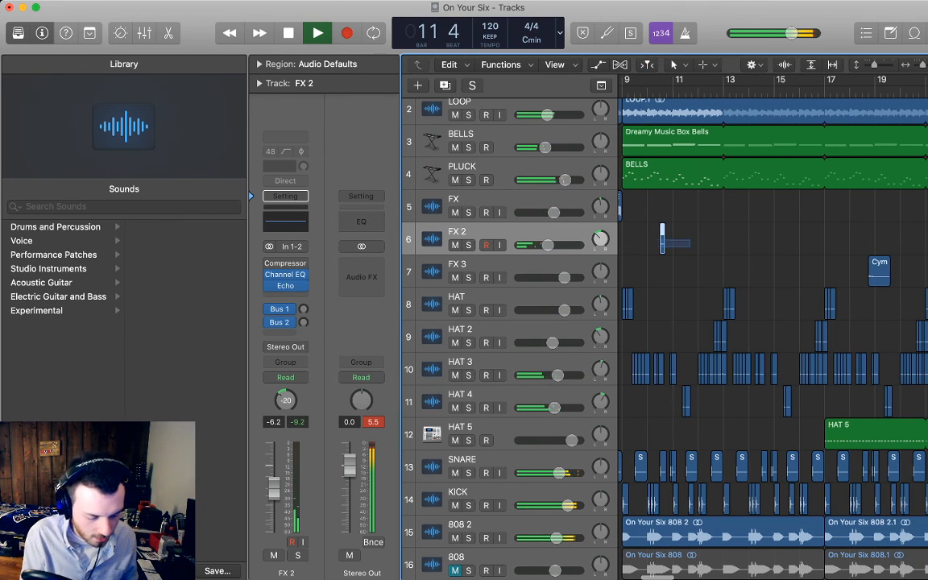
drag(690, 239, 664, 247)
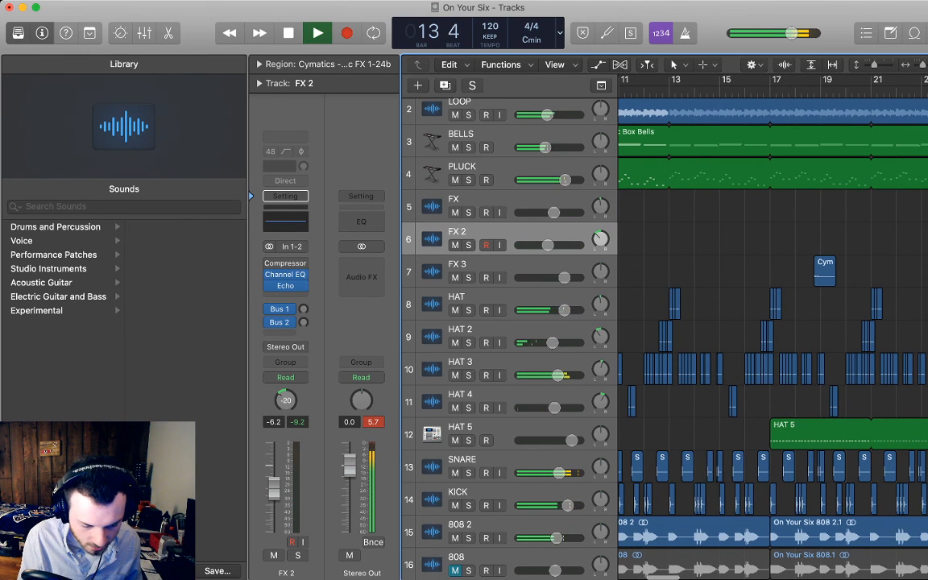
key(space)
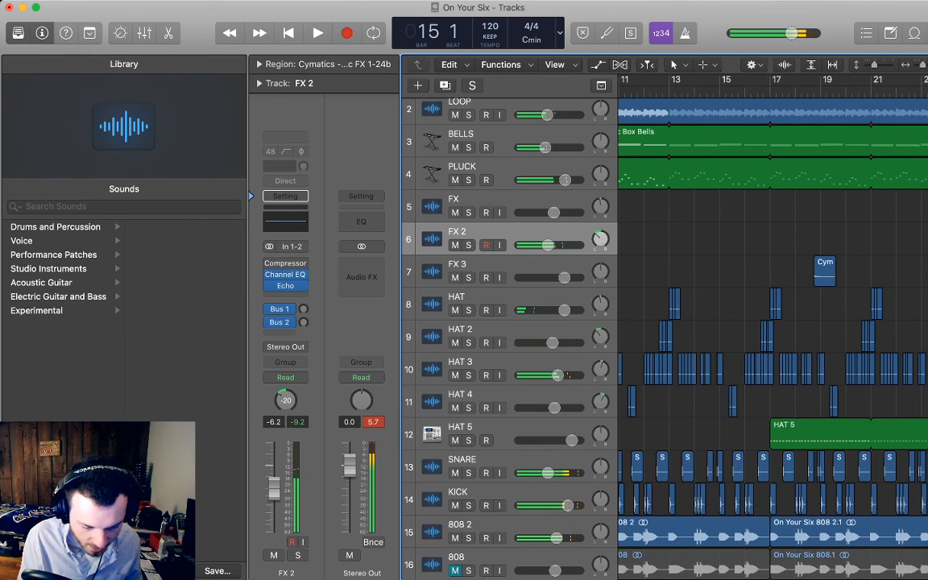
Paste a copy of the FX 2 region at bar 14, beat 3
key(super+v)
scroll(772, 322, left, 3)
scroll(772, 322, right, 2)
scroll(772, 322, right, 2)
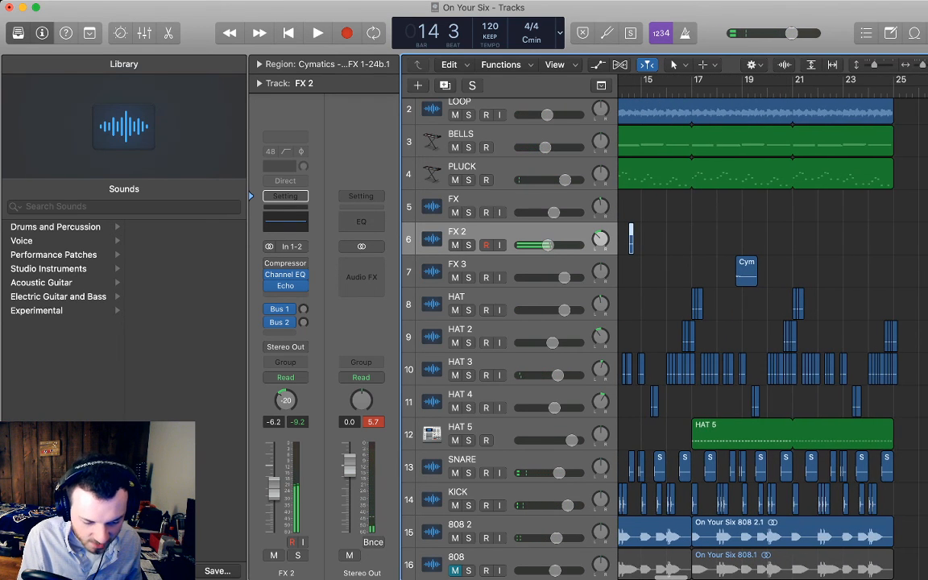
scroll(772, 323, right, 1)
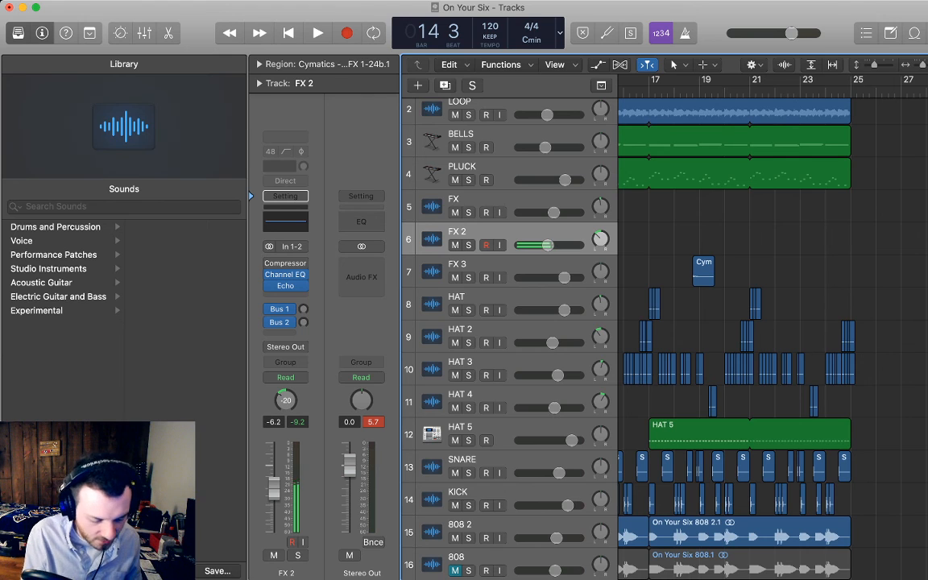
Paste further FX 2 copies at beat 3 of bars 18 and 22, deleting the misplaced copy at bar 20
scroll(772, 323, right, 1)
key(period)
key(period)
key(super+v)
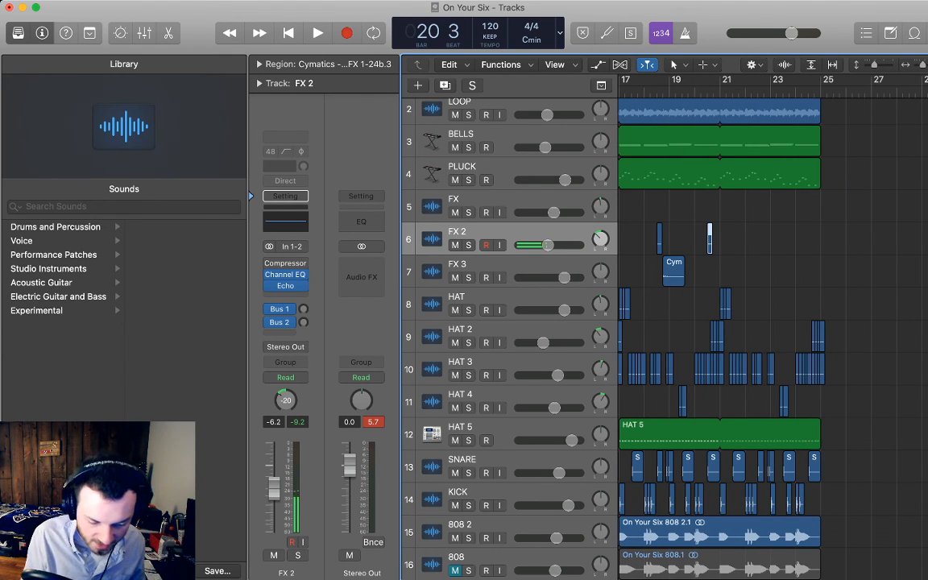
key(Delete)
scroll(772, 323, right, 1)
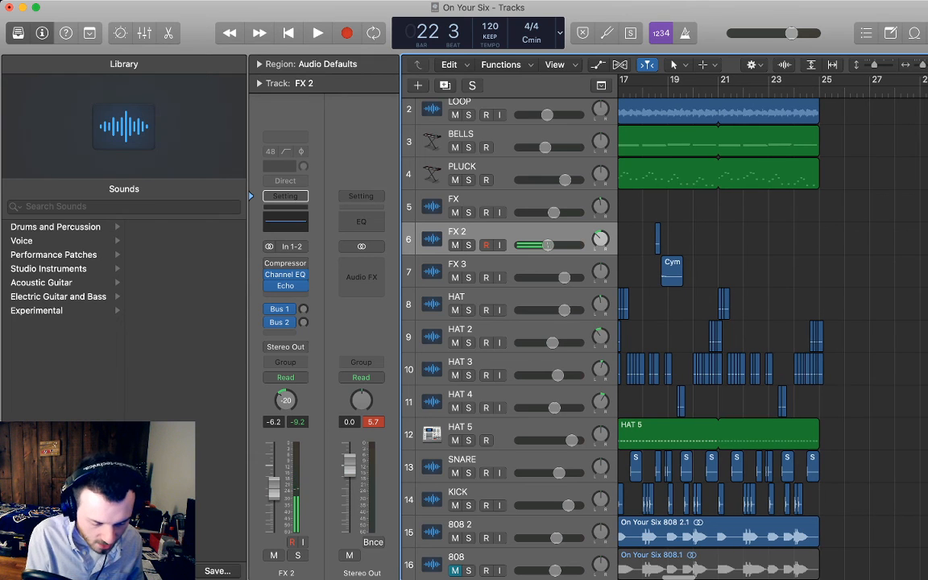
key(Left)
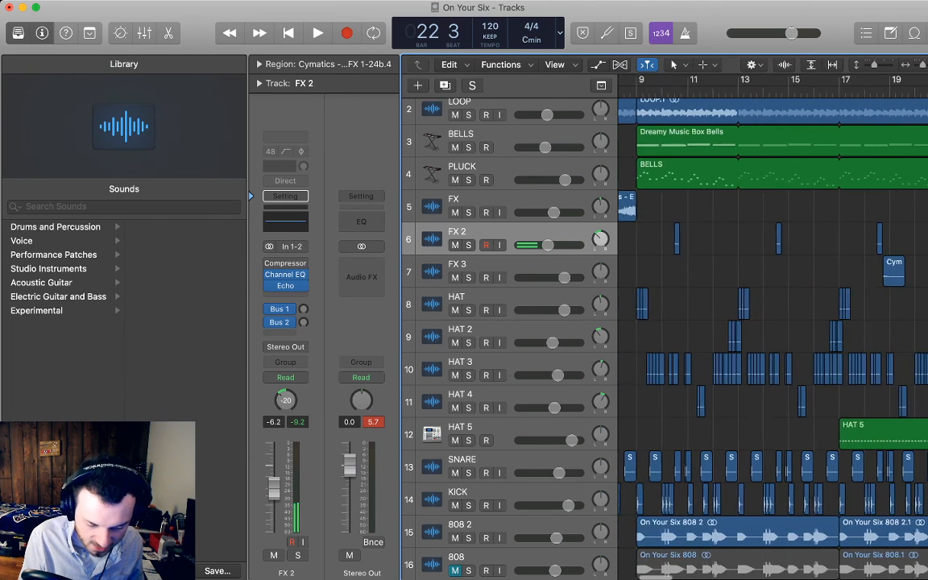
Move the FX 3 region to bar 9, beat 3, and play it in the mix with its track volume at -7.8 dB
drag(909, 272, 675, 271)
key(space)
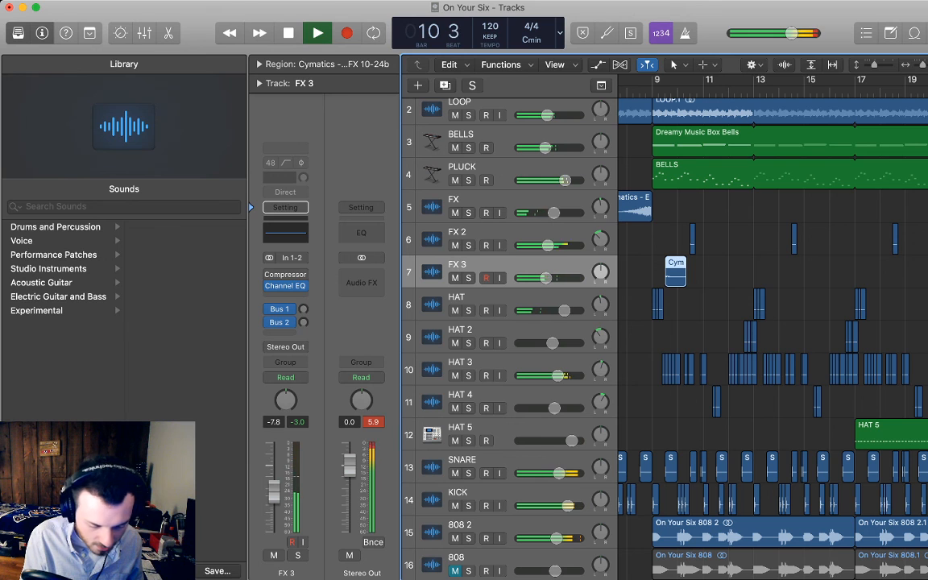
key(space)
Solo the FX 3 track and listen to its sample from bar 9 with cycle mode off
key(c)
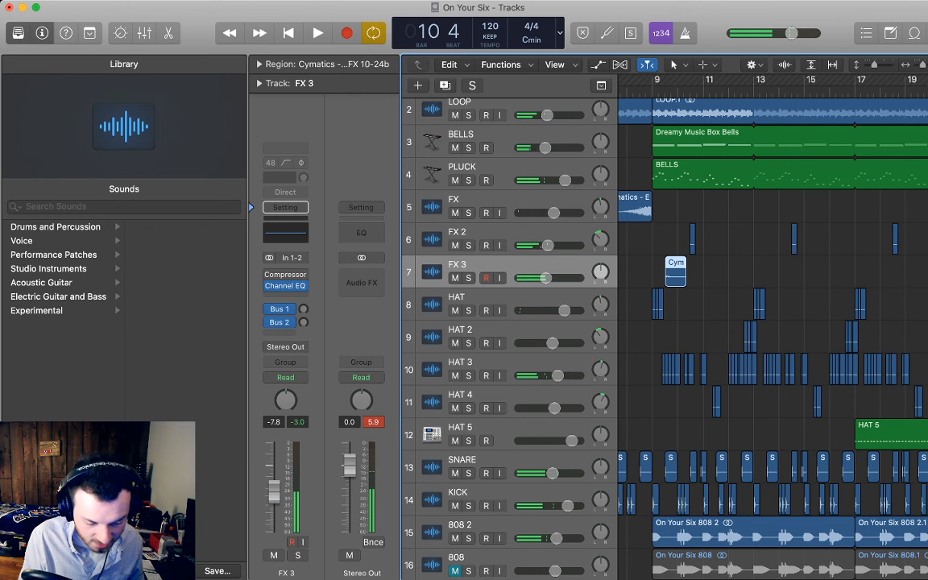
key(s)
key(space)
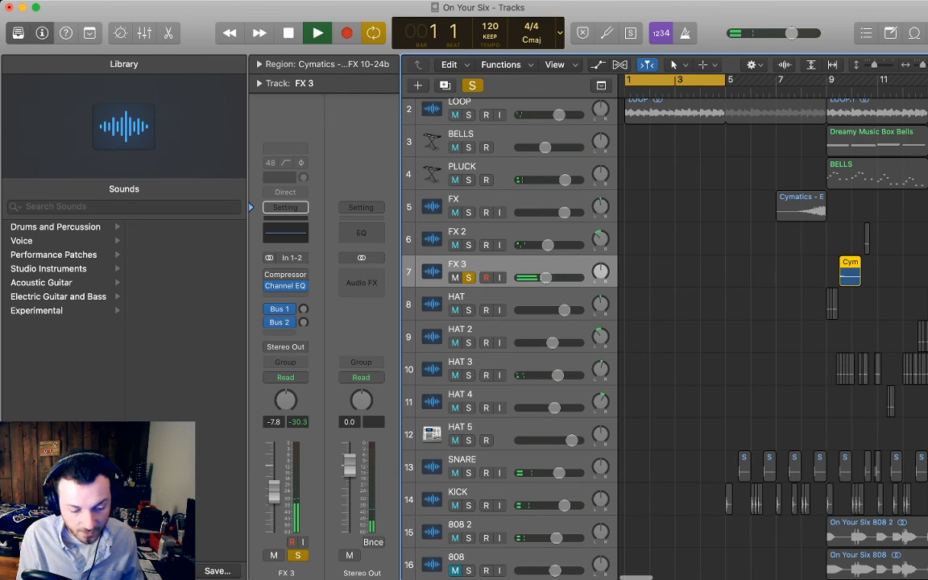
key(c)
key(space)
key(space)
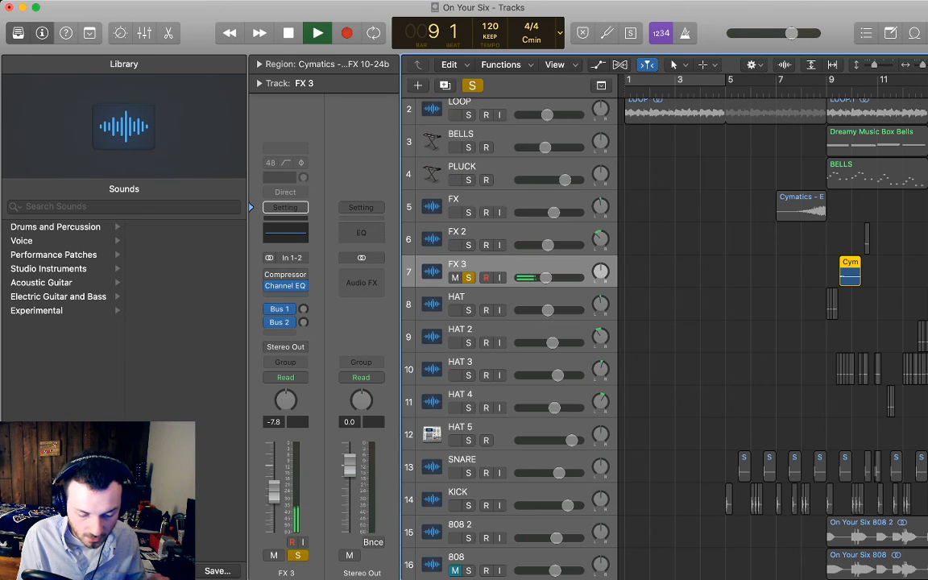
key(space)
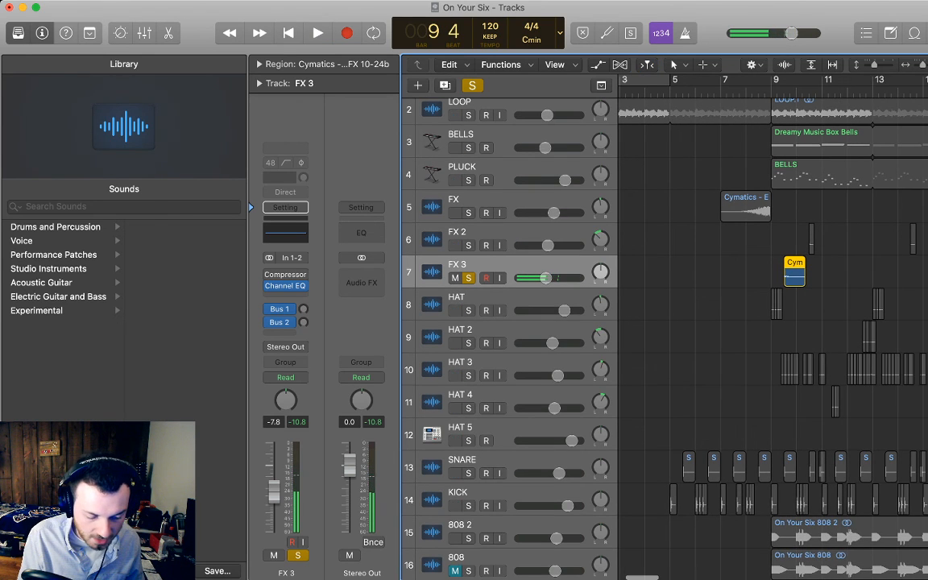
Lower the FX 3 track volume to -11.8 dB and move its region to bar 12, beat 3
scroll(774, 339, right, 3)
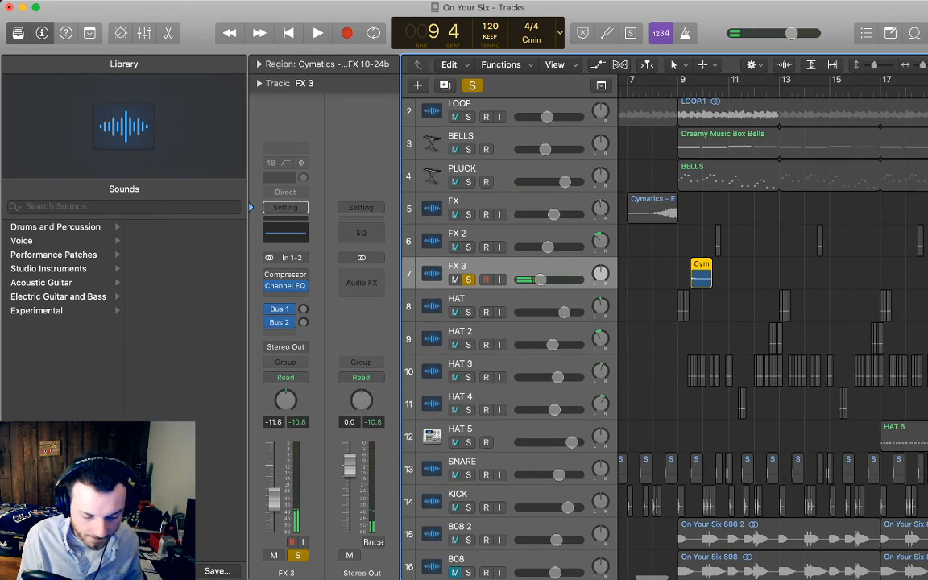
drag(666, 276, 741, 275)
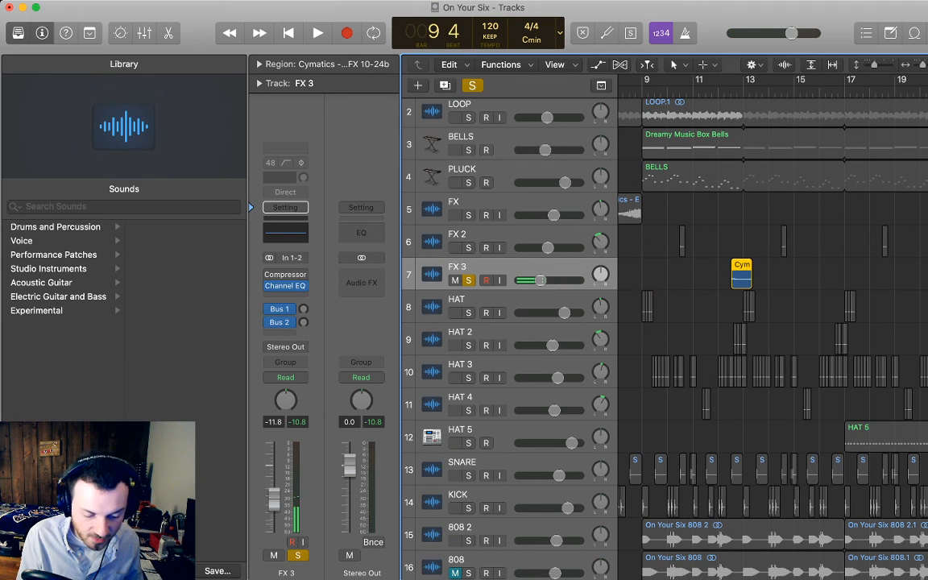
Paste copies of the FX 3 region at beat 3 of bars 16, 20 and 24
scroll(774, 338, right, 1)
scroll(774, 338, right, 4)
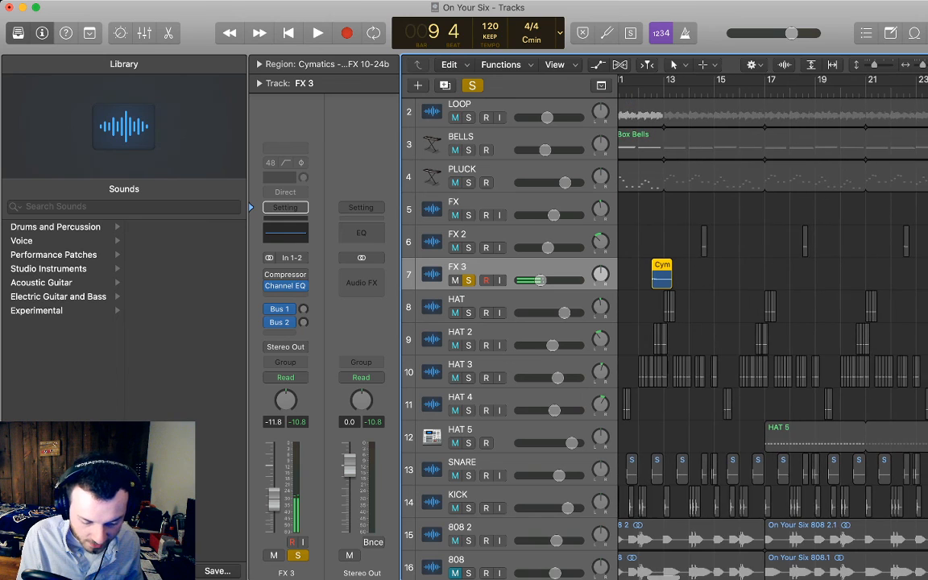
click(706, 90)
key(super+v)
click(755, 90)
key(super+v)
click(763, 91)
key(super+v)
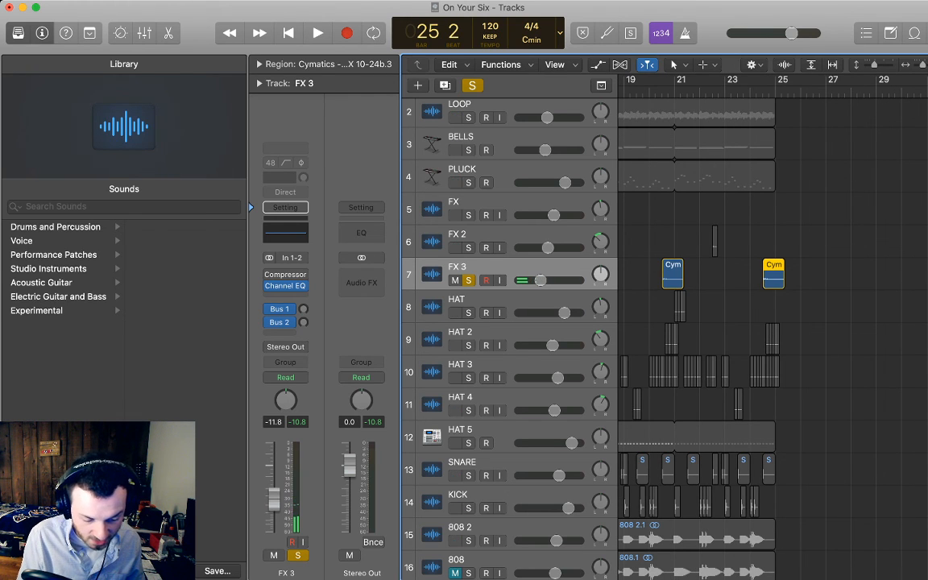
Pan the FX 3 track to +15, solo FX 2 as well and listen to both effect tracks together
drag(600, 275, 601, 262)
scroll(773, 322, left, 10)
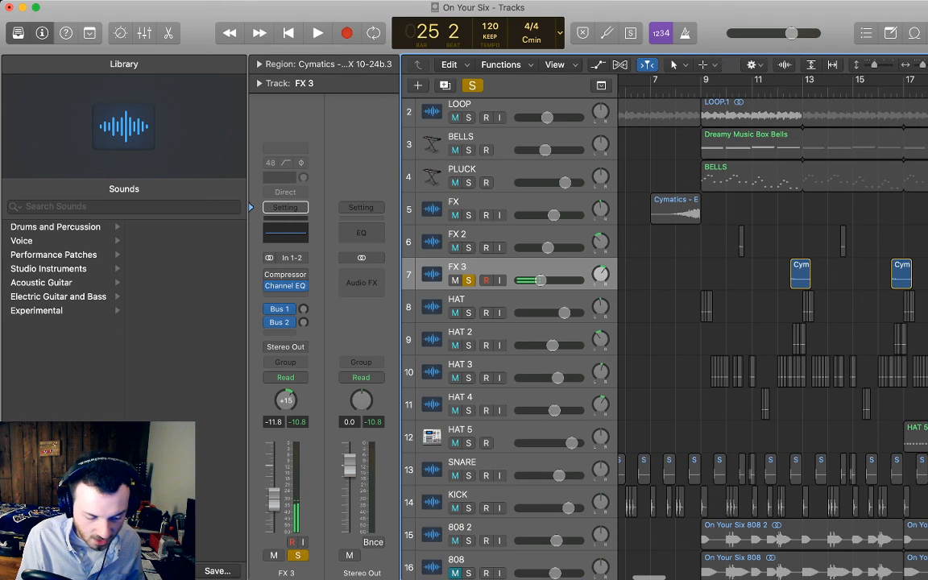
click(468, 247)
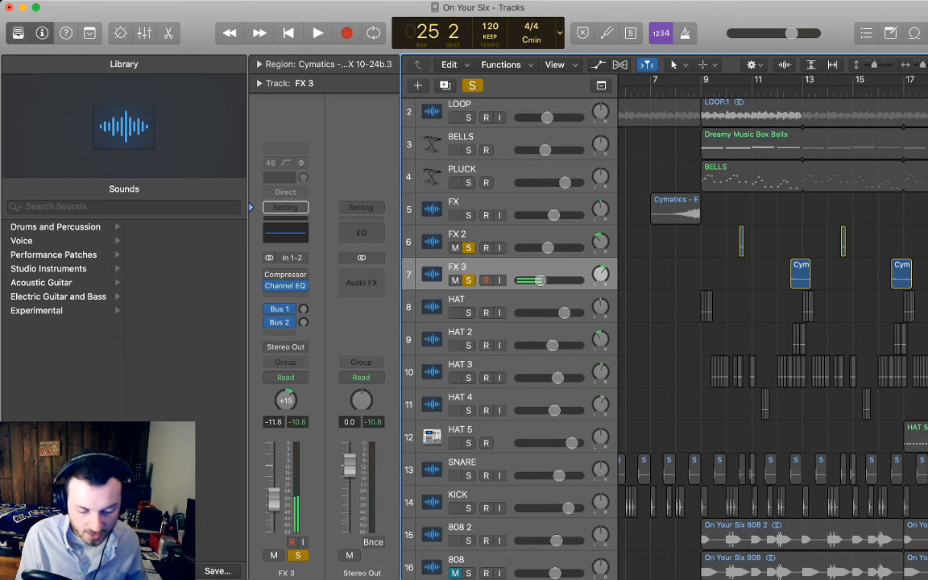
key(space)
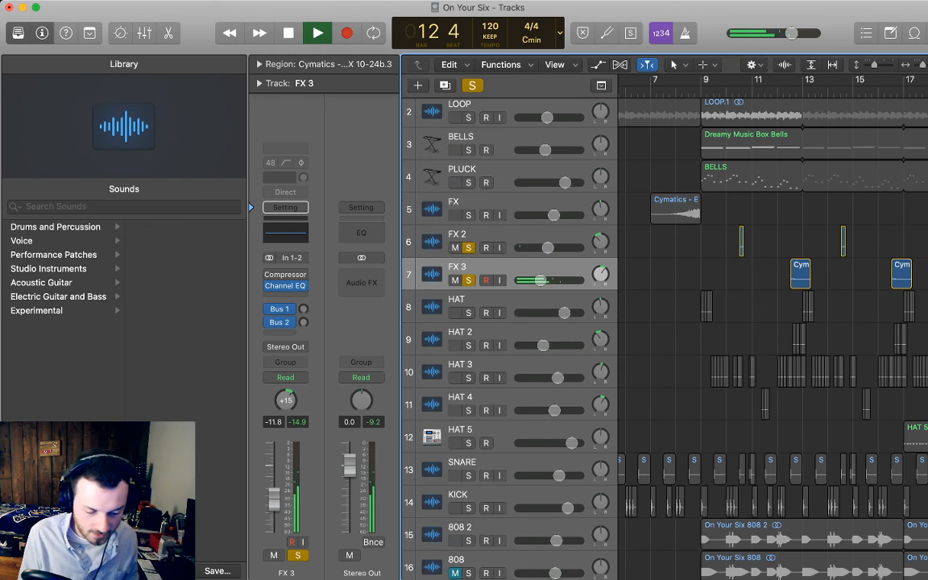
key(space)
Turn off the solos, play the full beat and set the FX 3 track volume to -3.9 dB
key(s)
key(space)
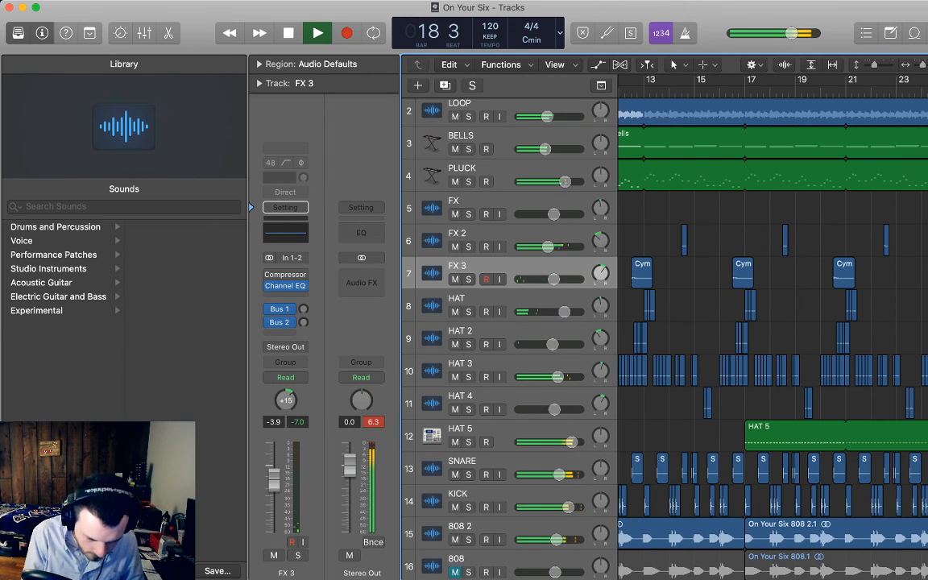
key(space)
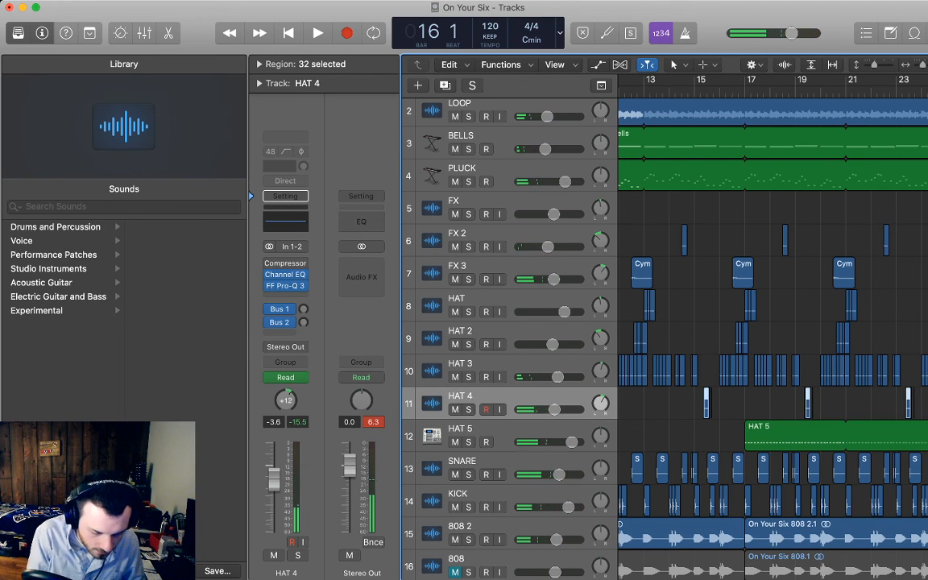
Record a four-note Closed Hat1 lead-in during bar 16 on the HAT 5 track, ending at bar 17
click(475, 436)
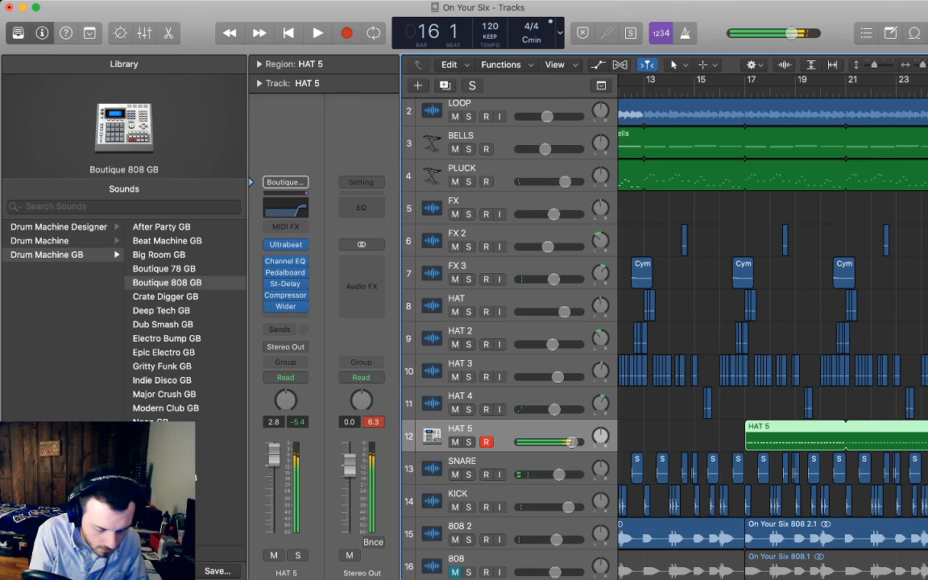
key(space)
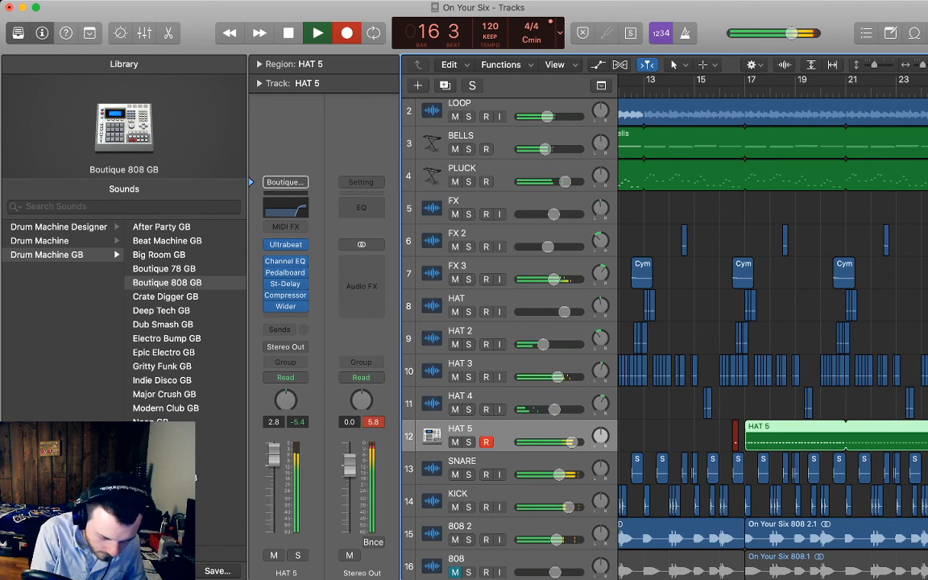
key(space)
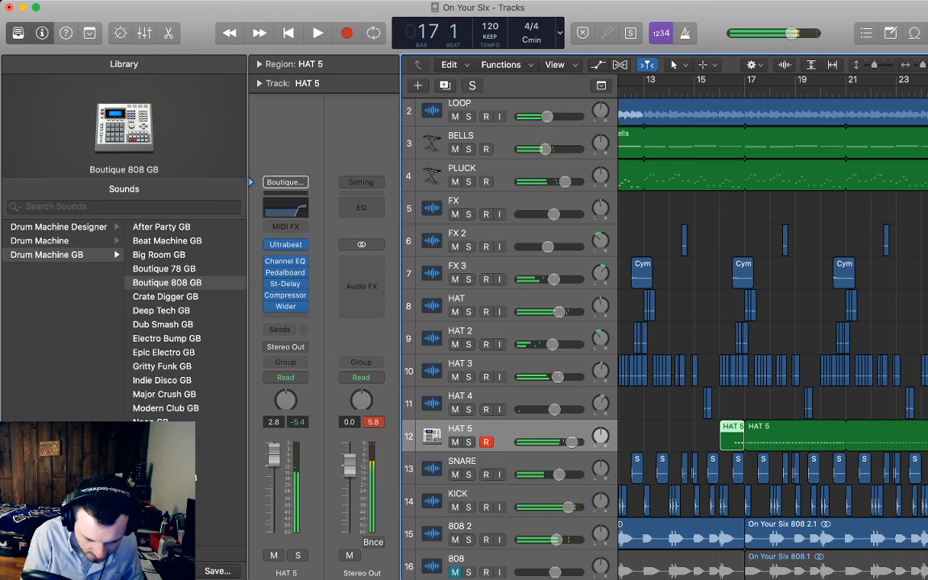
Duplicate the four Closed Hat1 notes in the new bar 16 HAT 5 region onto Mid Tom and play the result
key(p)
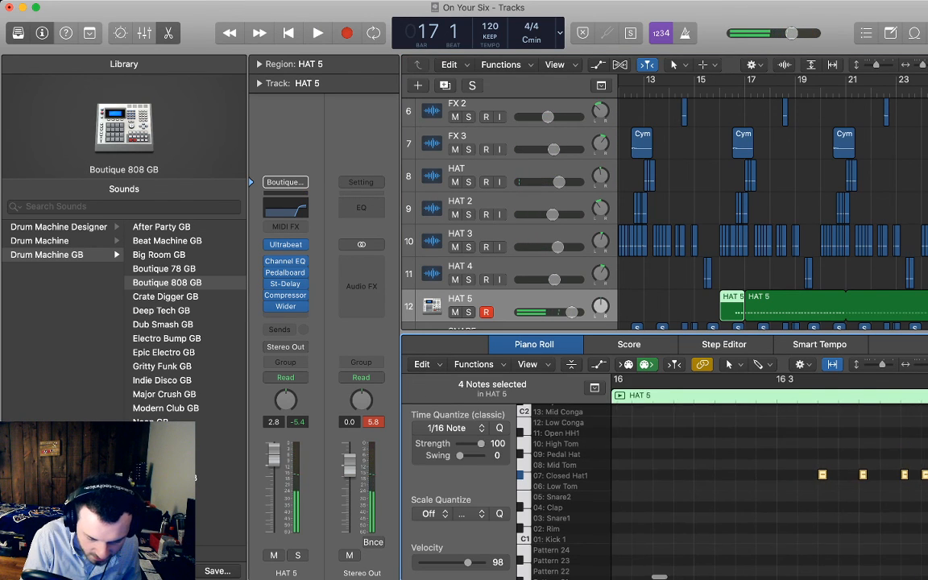
click(750, 515)
scroll(769, 492, right, 3)
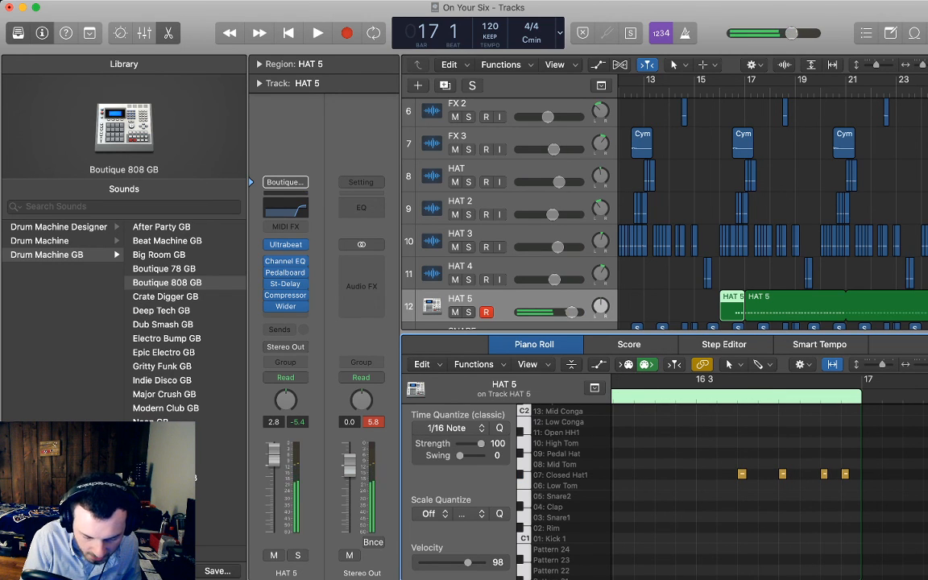
super+click(743, 465)
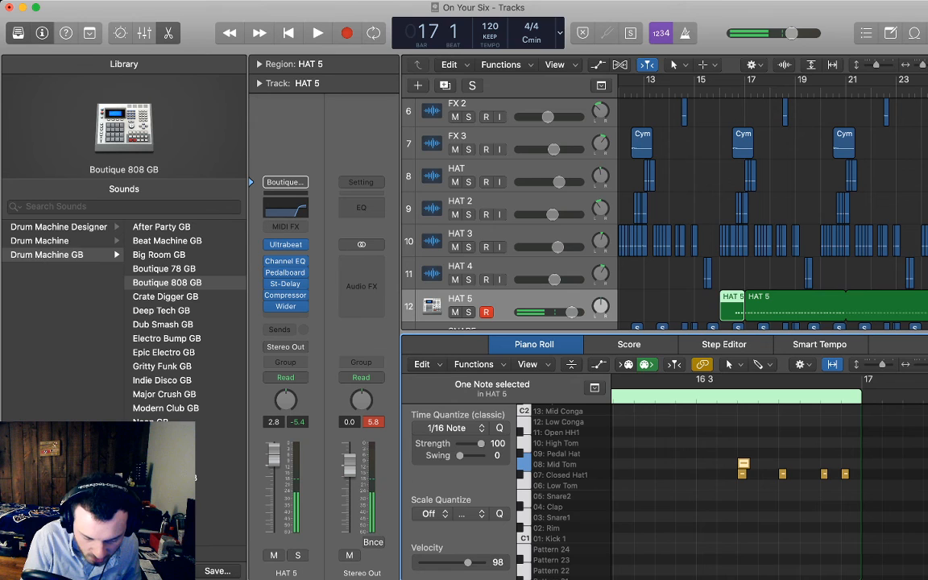
key(super+z)
drag(850, 482, 742, 446)
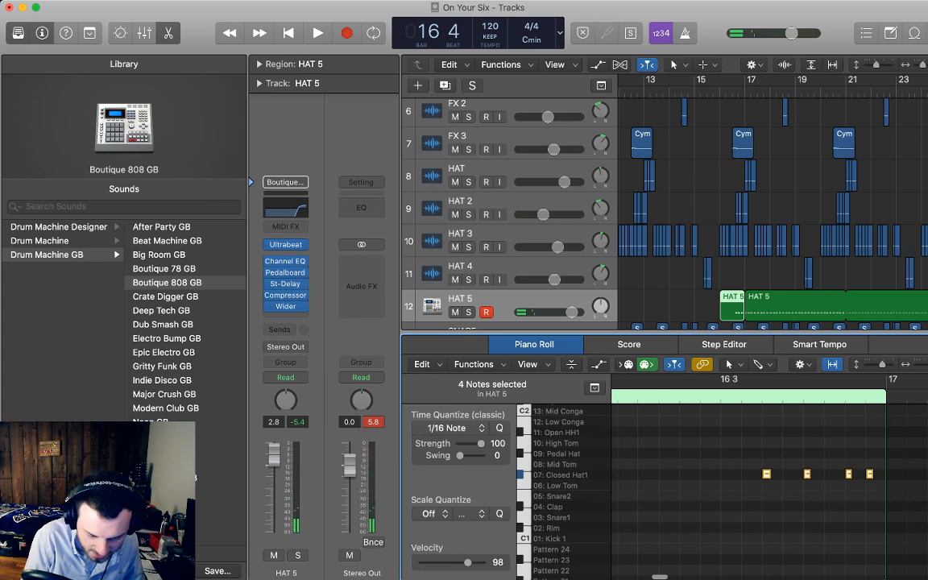
drag(766, 474, 766, 464)
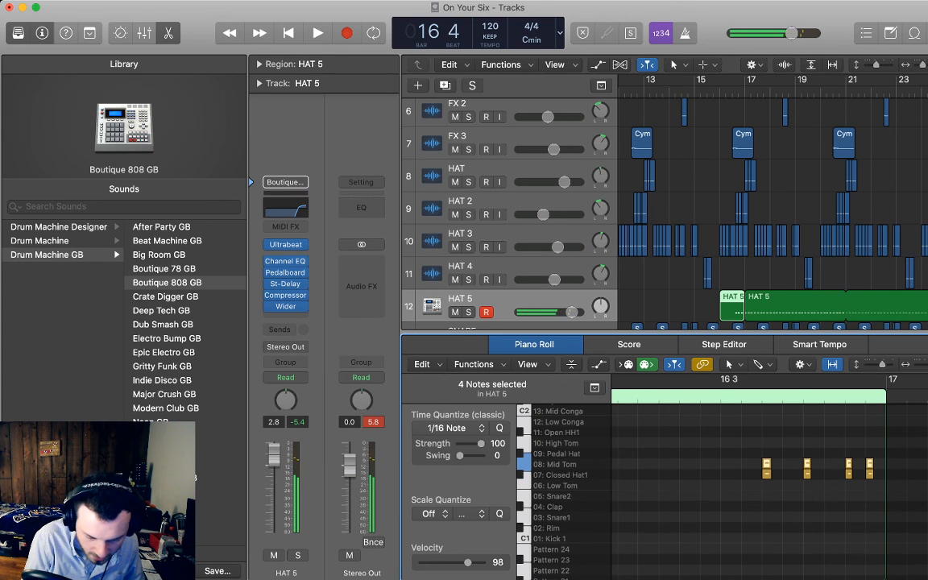
key(space)
key(space)
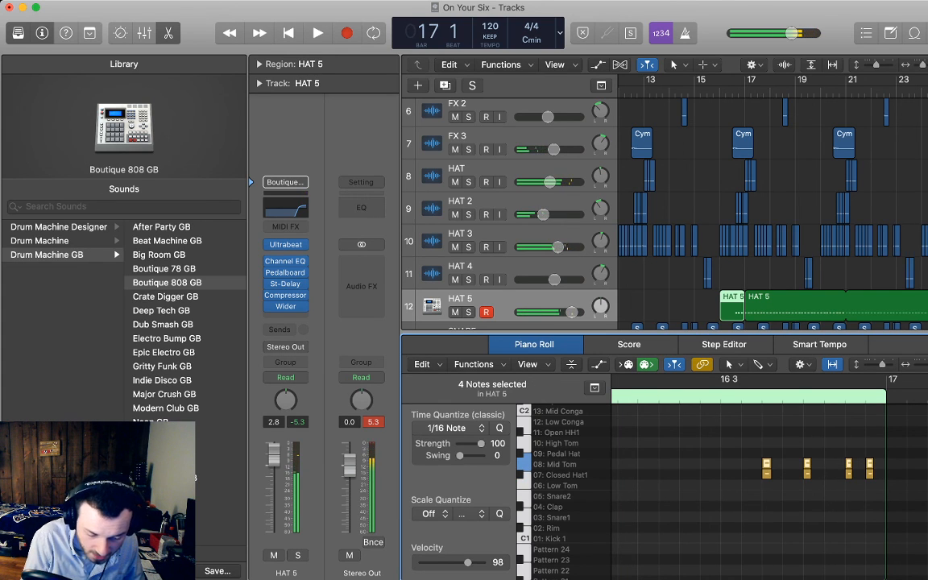
Duplicate all Closed Hat1 notes of the HAT 5 region starting at bar 17 onto Pedal Hat
double_click(793, 306)
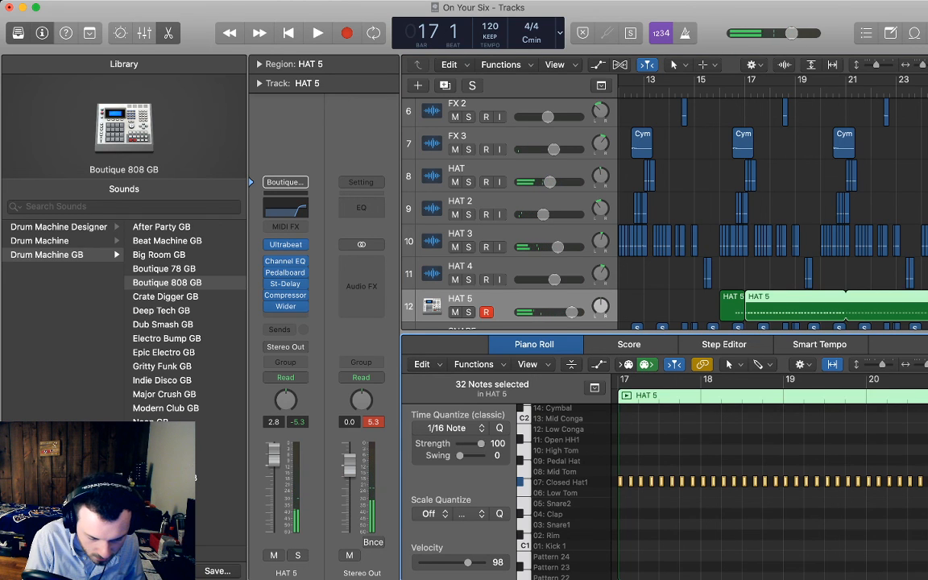
key(super+u)
key(space)
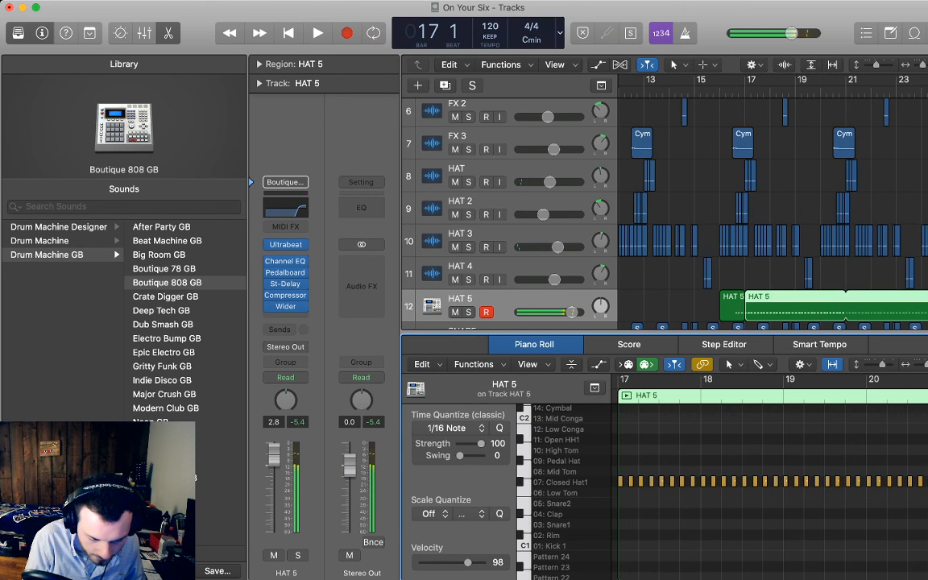
key(space)
key(c)
key(space)
key(space)
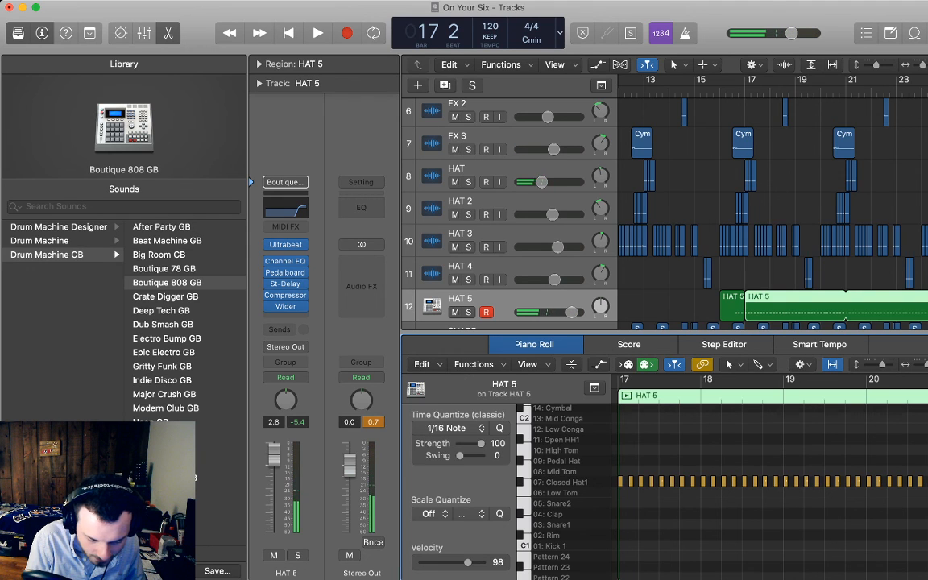
key(super+a)
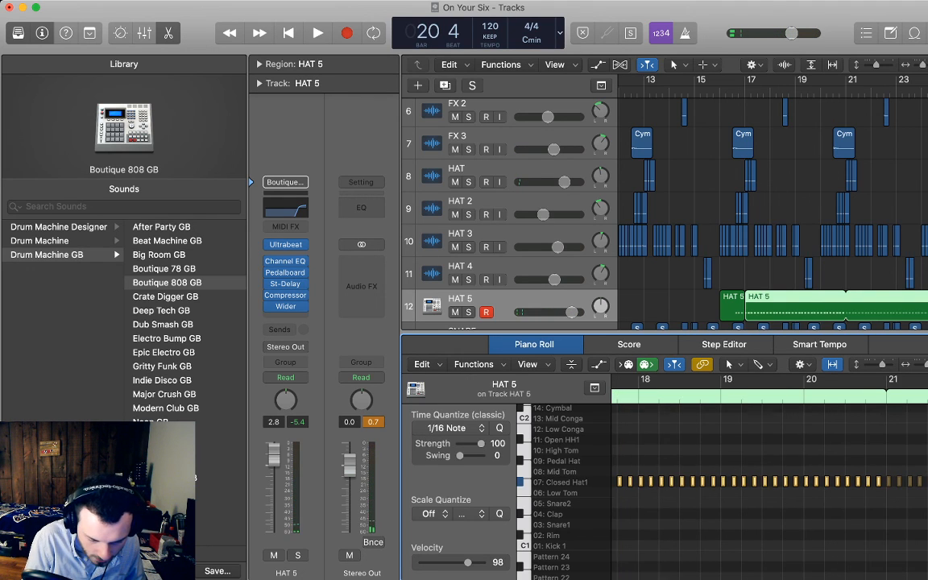
scroll(770, 479, left, 5)
drag(735, 483, 735, 462)
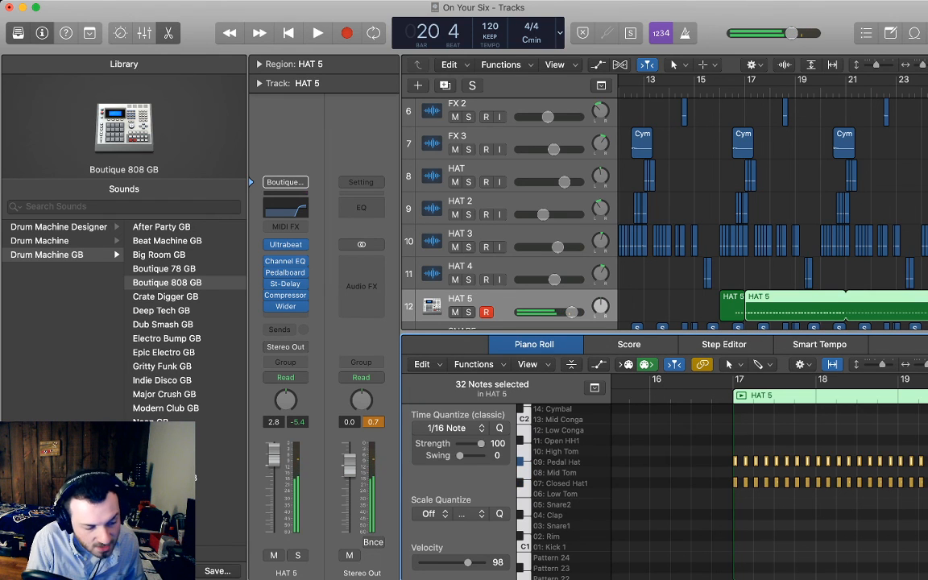
Balance the HAT 5 track volume to 1.6 dB against the playing beat and close the note editor
drag(572, 312, 558, 313)
click(676, 308)
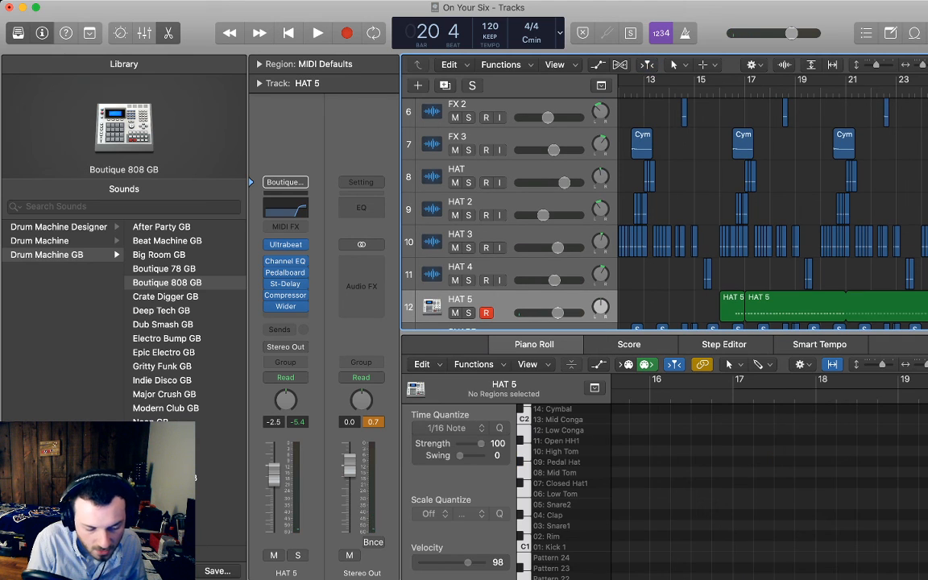
key(space)
key(e)
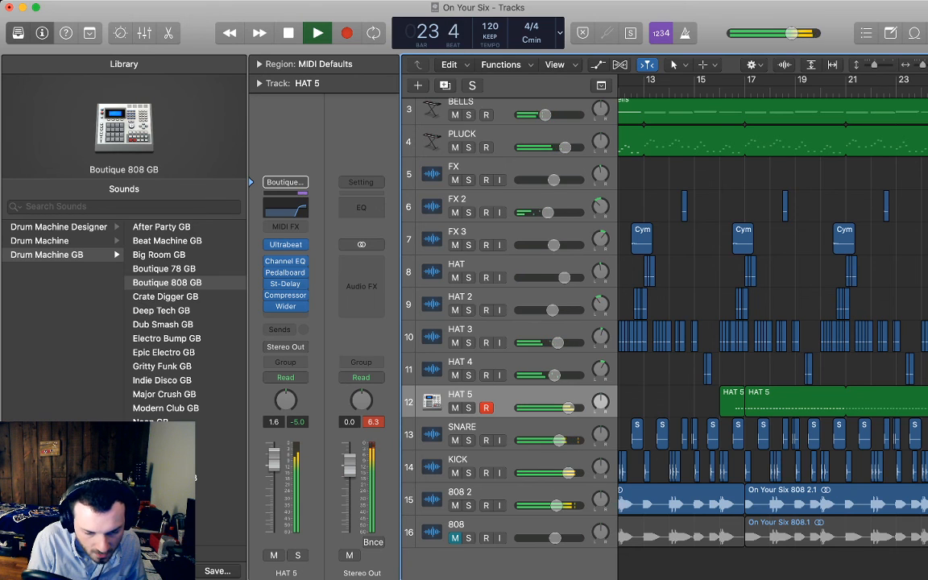
Play the whole beat from bar 1 and review how all tracks sit together in the arrangement
key(super+Left)
key(super+Left)
key(super+Left)
key(super+Left)
key(super+Left)
scroll(773, 323, left, 1)
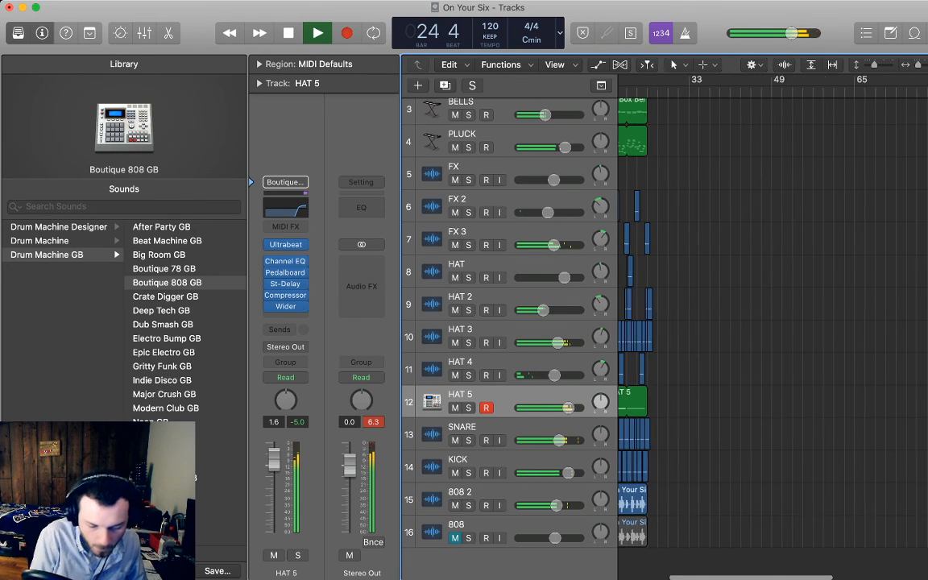
key(Return)
scroll(508, 322, up, 3)
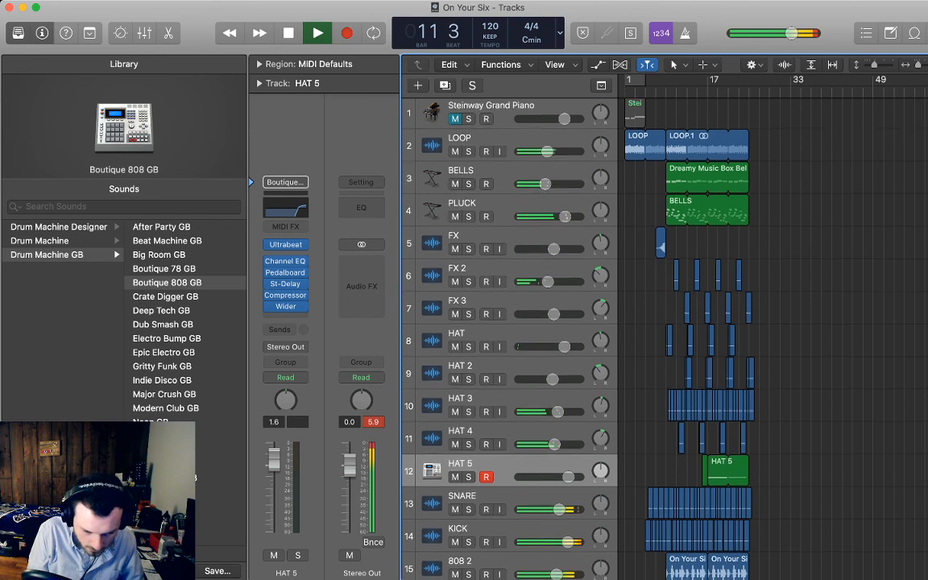
scroll(509, 323, down, 3)
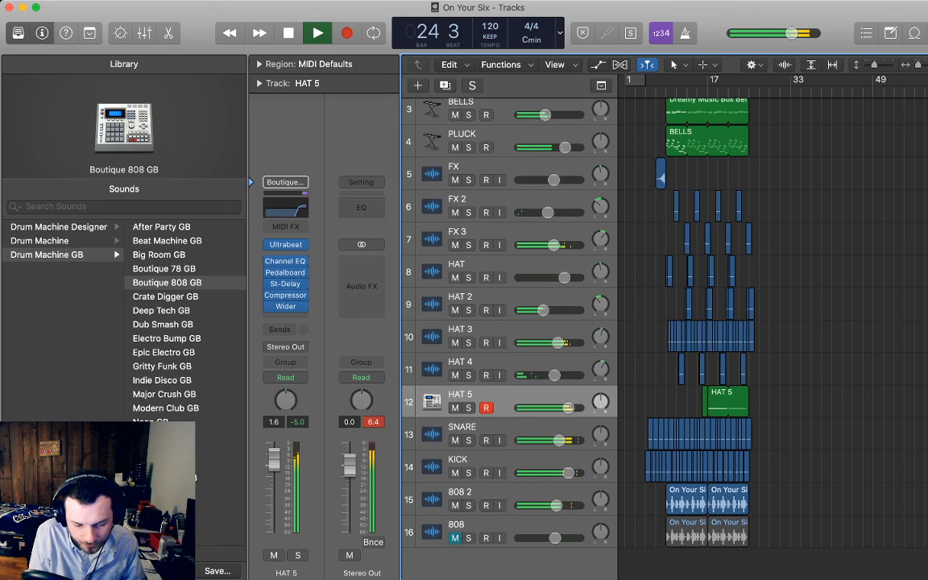
key(space)
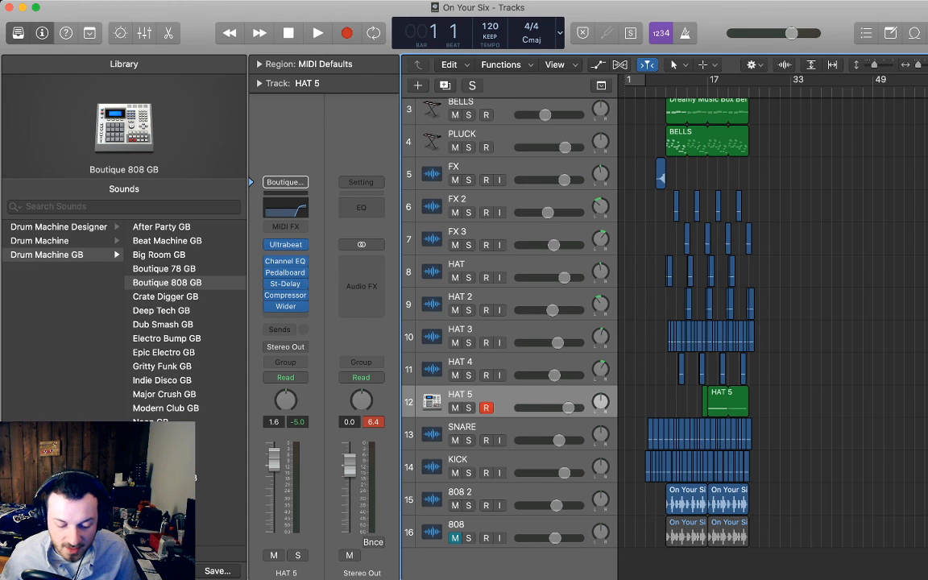
scroll(516, 323, up, 4)
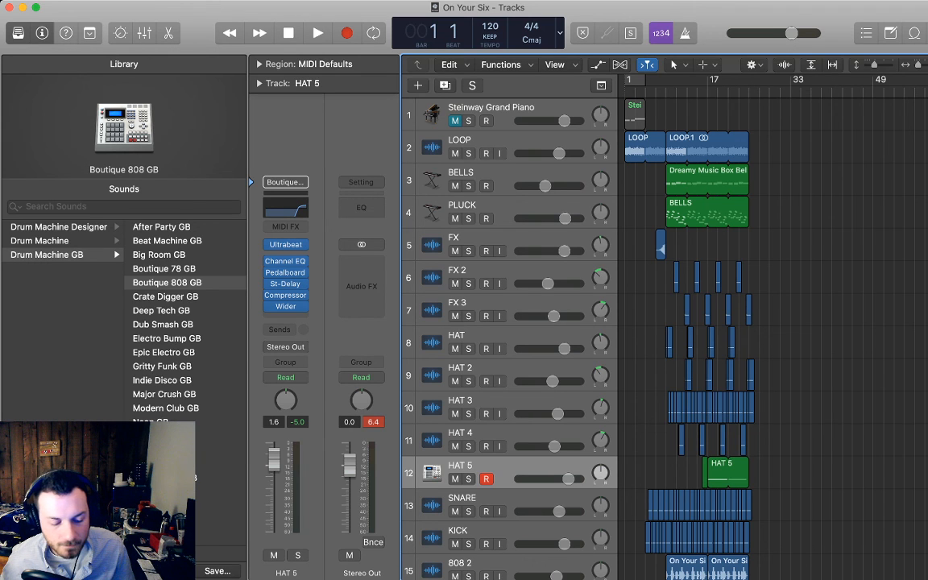
scroll(509, 323, down, 3)
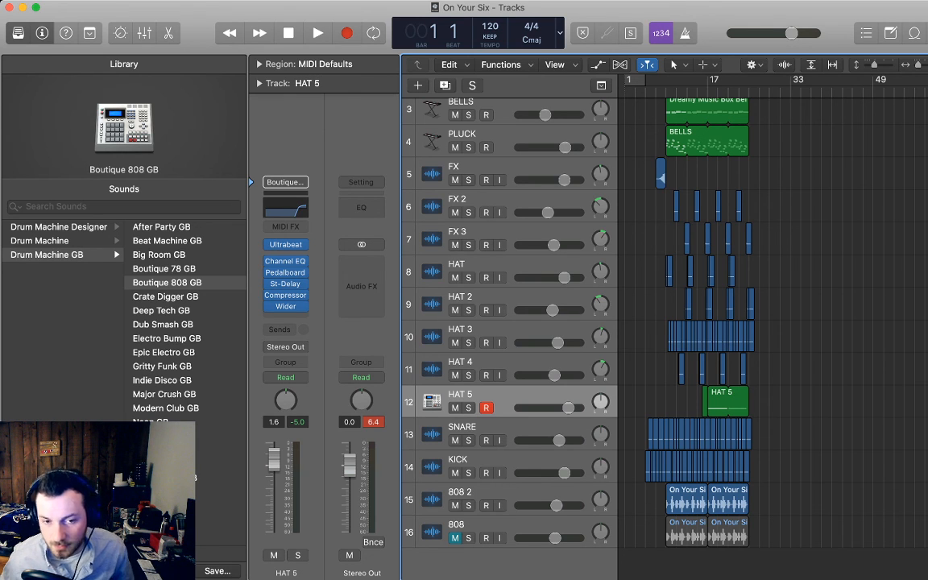
key(space)
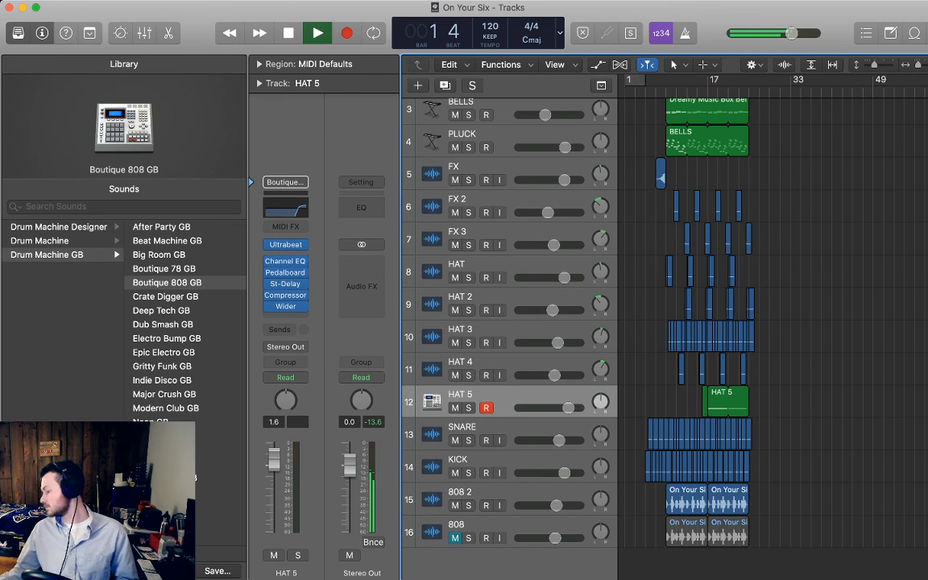